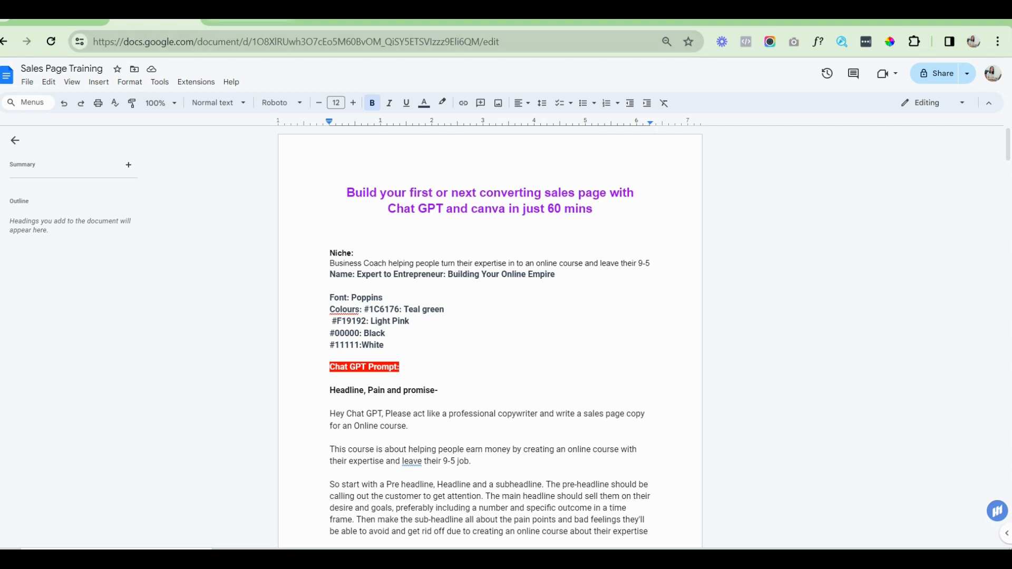
Switch to the systeme.io page editor and review the sales page outline from "Main promise of the course" through the price stack section.
{"action": "left_click", "coordinate": [249, 21]}
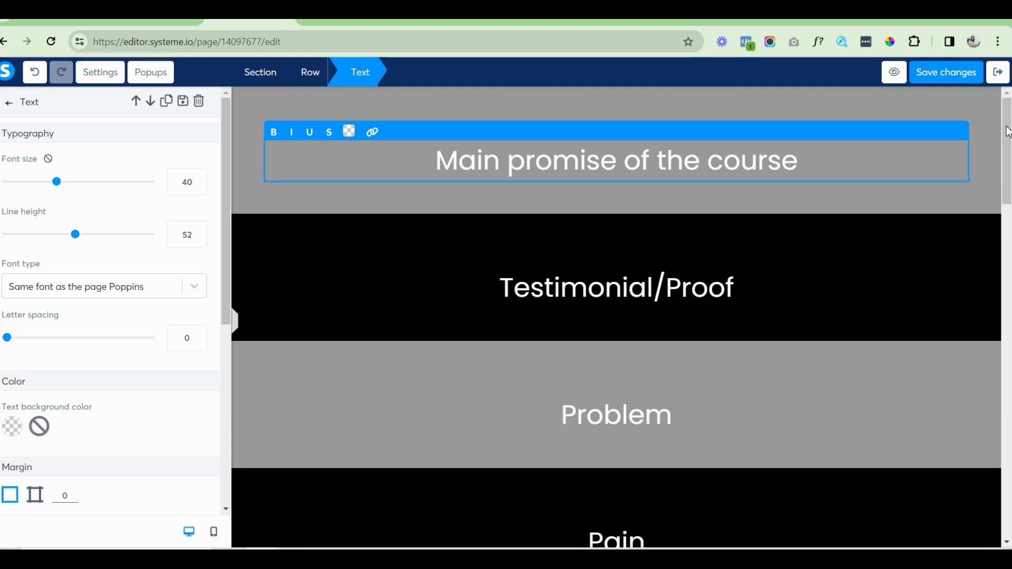
{"action": "left_click", "coordinate": [951, 196]}
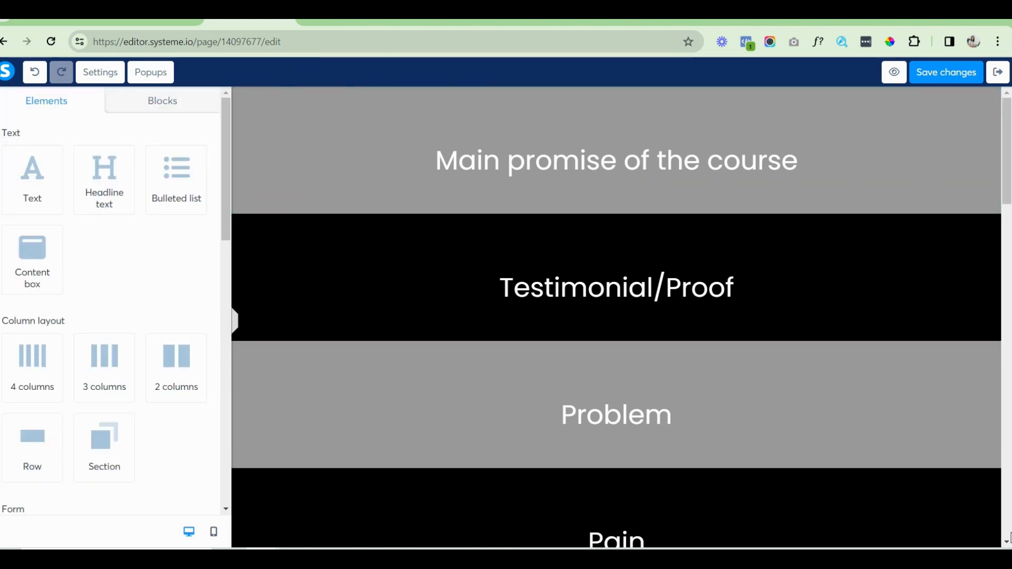
{"action": "left_click_drag", "start_coordinate": [1006, 543], "coordinate": [1006, 543]}
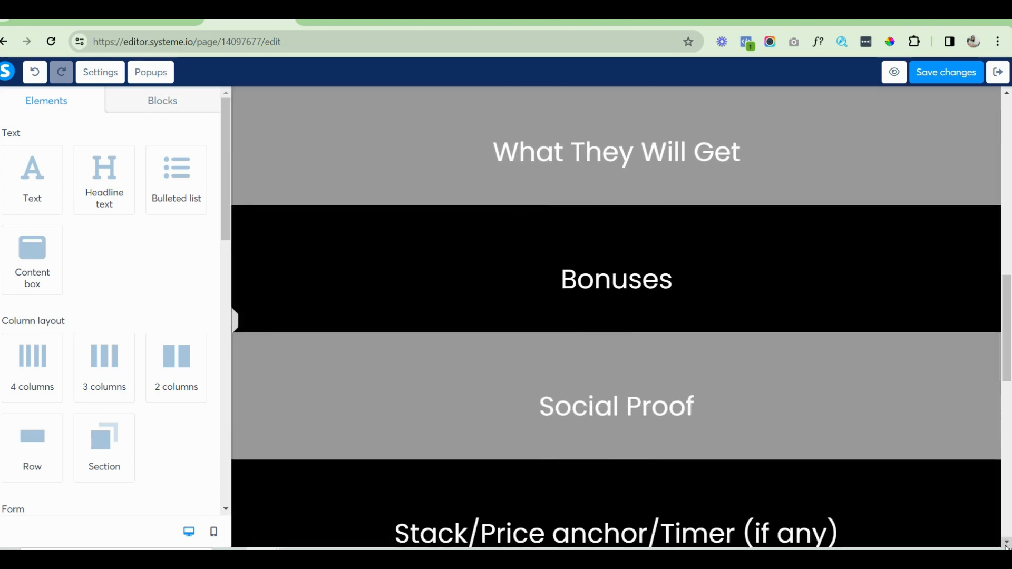
{"action": "left_click_drag", "start_coordinate": [1010, 330], "coordinate": [1007, 154]}
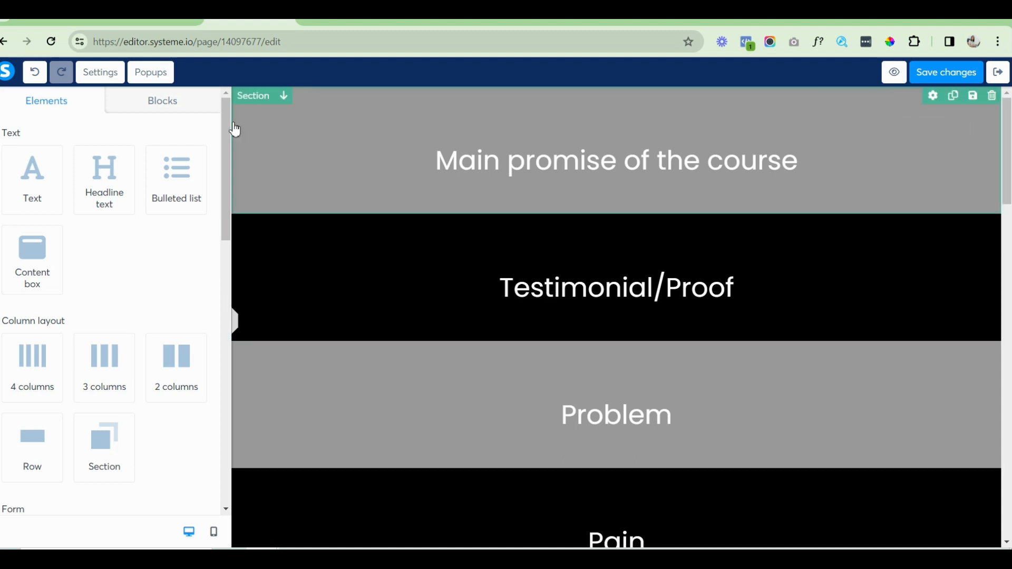
{"action": "left_click", "coordinate": [514, 101]}
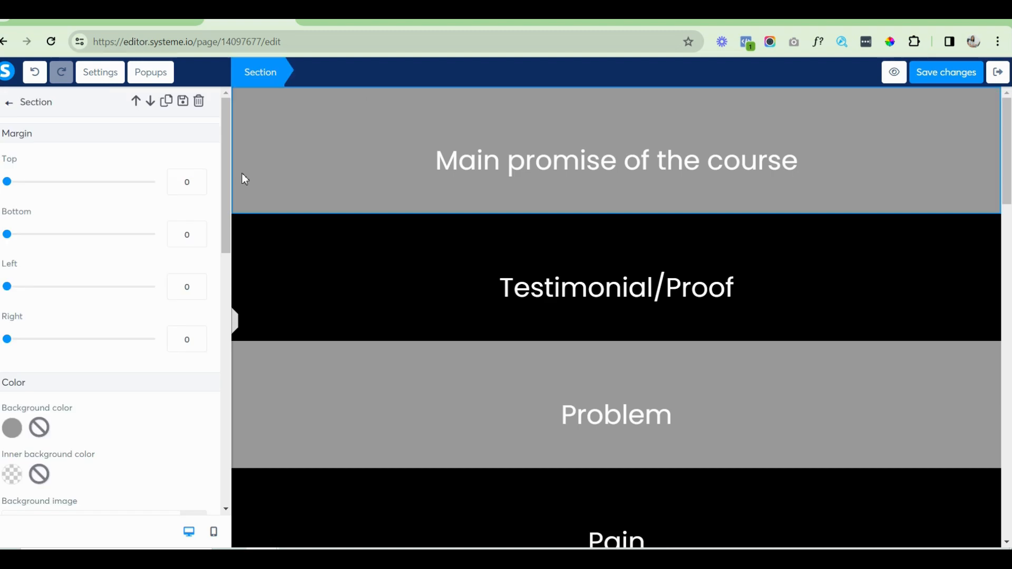
In the Sales Page Training document, copy the ChatGPT prompt from "Hey Chat GPT" through the end of "3. Course Introduction".
{"action": "left_click", "coordinate": [158, 23]}
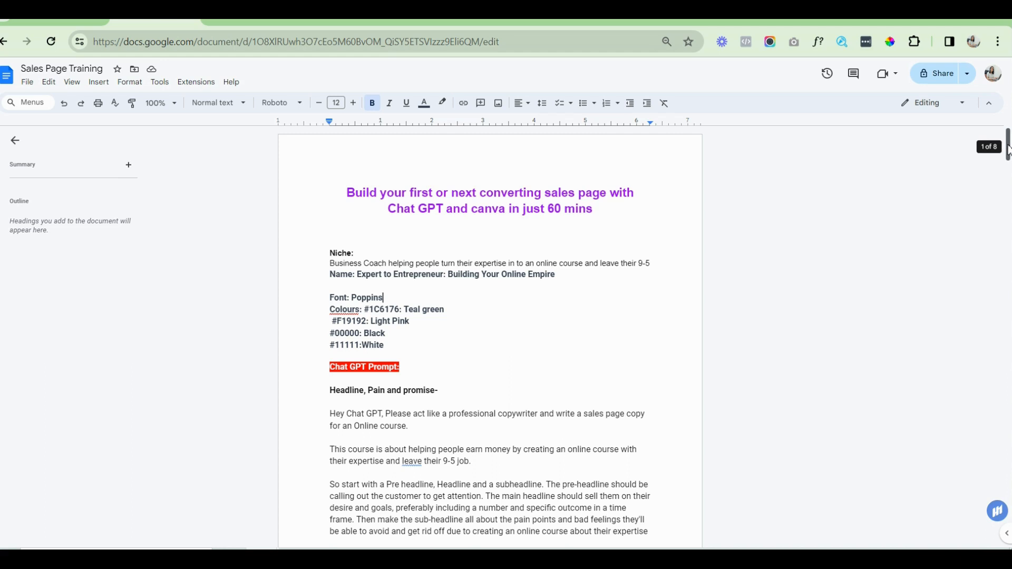
{"action": "scroll", "coordinate": [1008, 150], "scroll_direction": "down", "scroll_amount": 3}
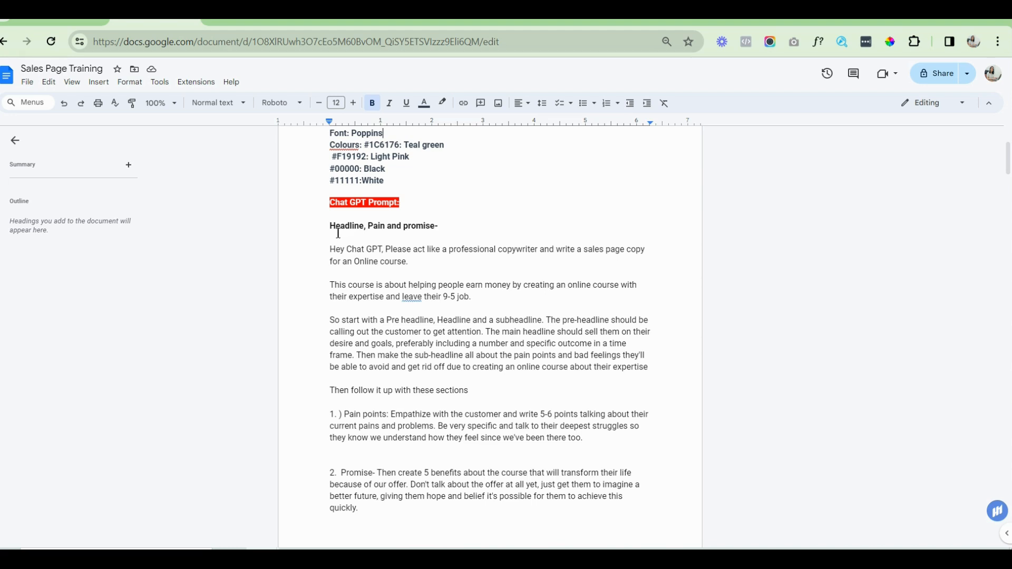
{"action": "left_click", "coordinate": [332, 250]}
{"action": "key", "text": "shift+End"}
{"action": "key", "text": "shift+Down"}
{"action": "key", "text": "shift+Down"}
{"action": "key", "text": "shift+Down"}
{"action": "key", "text": "shift+Down"}
{"action": "key", "text": "shift+Down"}
{"action": "key", "text": "shift+Down"}
{"action": "key", "text": "shift+Down"}
{"action": "key", "text": "shift+Down"}
{"action": "key", "text": "shift+Down"}
{"action": "key", "text": "shift+Down"}
{"action": "key", "text": "shift+Down"}
{"action": "key", "text": "shift+Down"}
{"action": "key", "text": "shift+Down"}
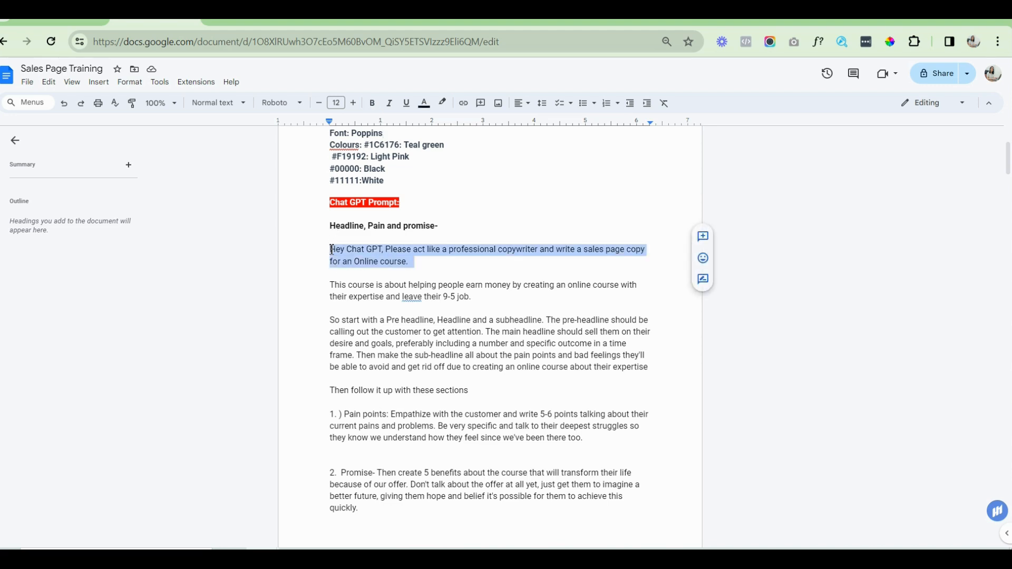
{"action": "key", "text": "shift+Down"}
{"action": "key", "text": "shift+Down"}
{"action": "key", "text": "shift+Down"}
{"action": "key", "text": "shift+Down"}
{"action": "key", "text": "shift+Down"}
{"action": "key", "text": "shift+Down"}
{"action": "key", "text": "shift+Down"}
{"action": "key", "text": "shift+Down"}
{"action": "key", "text": "shift+Down"}
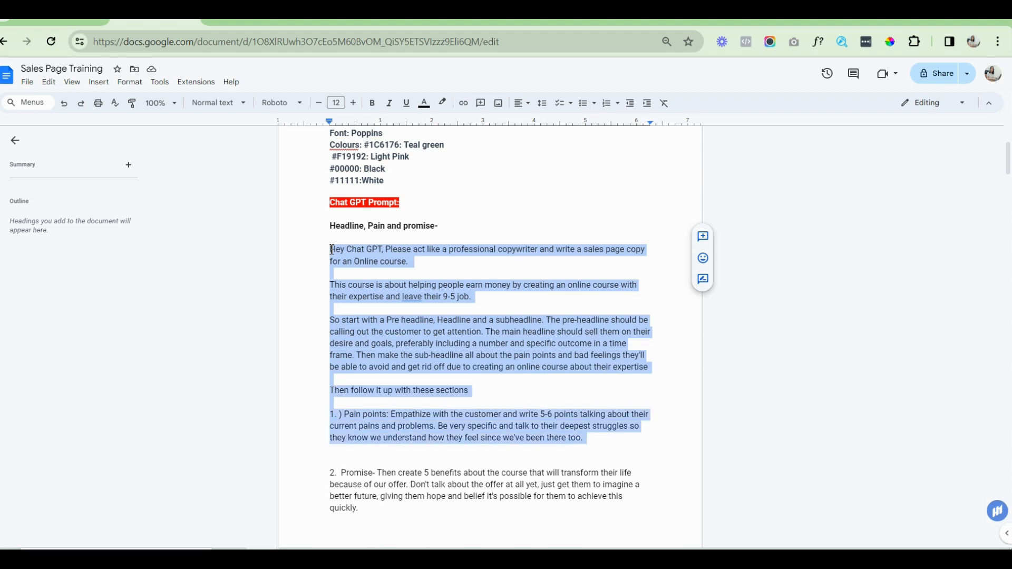
{"action": "key", "text": "shift+Down"}
{"action": "key", "text": "shift+Down"}
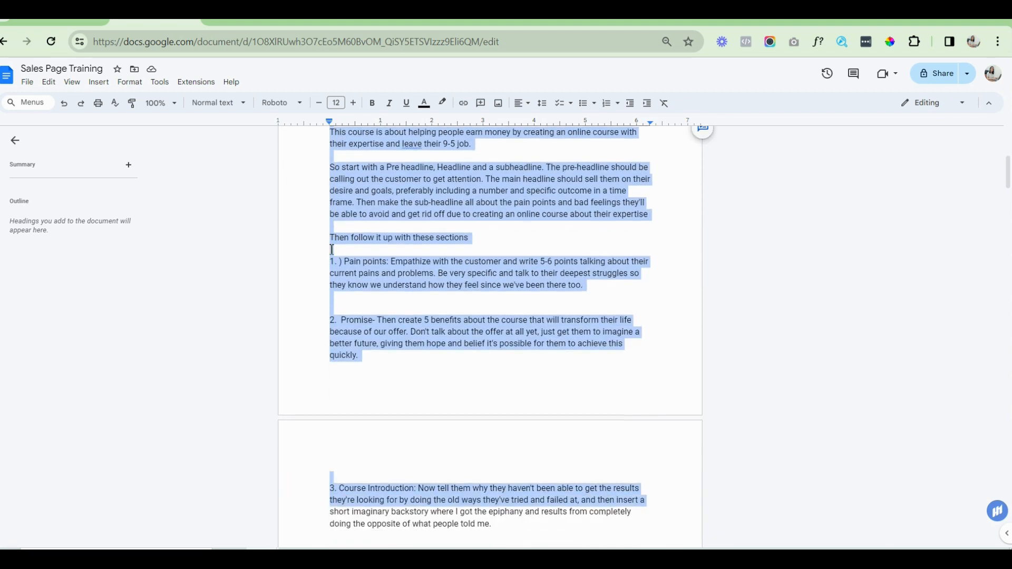
{"action": "key", "text": "shift+Down"}
{"action": "key", "text": "shift+Down"}
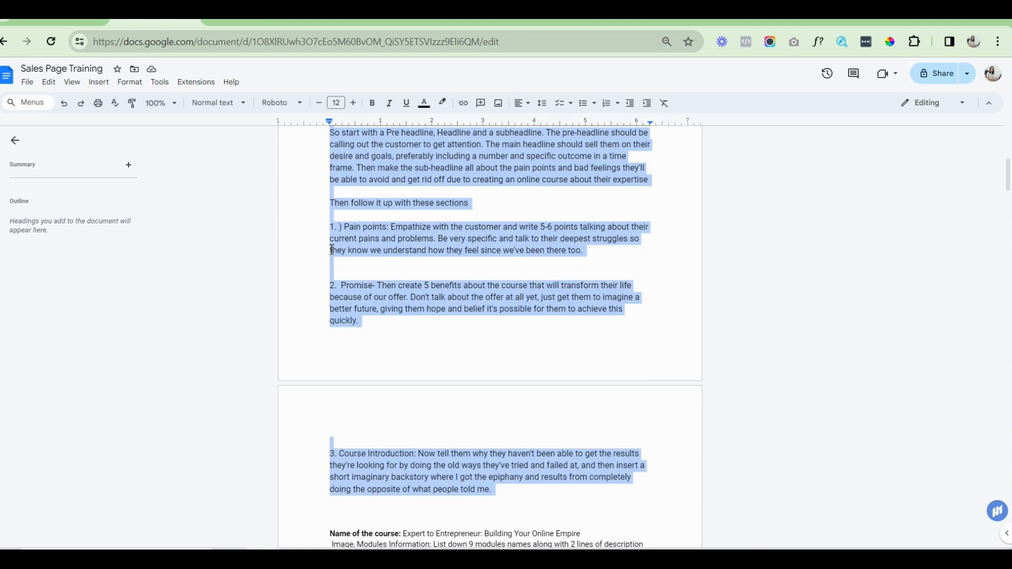
Switch to the ChatGPT conversation and paste the copied sales page prompt into the message box.
{"action": "left_click", "coordinate": [817, 20]}
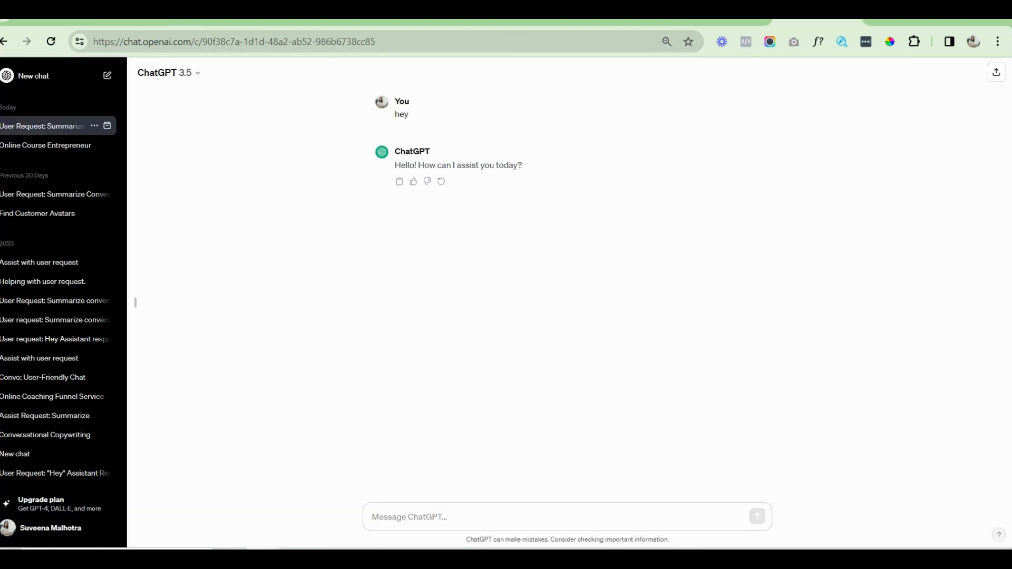
{"action": "left_click", "coordinate": [399, 515]}
{"action": "key", "text": "ctrl+v"}
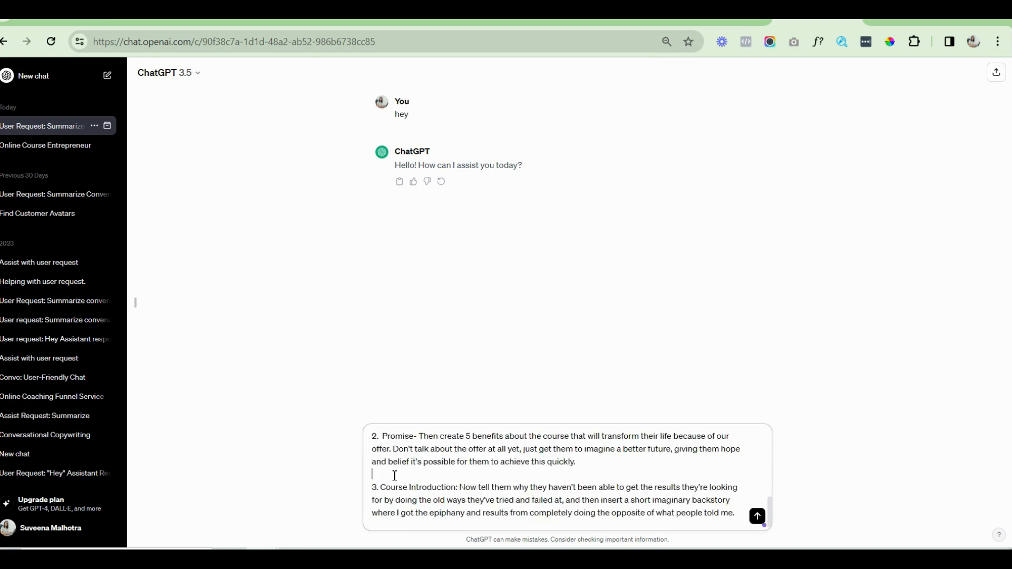
Review the opening of the pasted prompt, covering the copywriter role, course topic and pre-headline, headline and subheadline instructions.
{"action": "scroll", "coordinate": [395, 475], "scroll_direction": "up", "scroll_amount": 10}
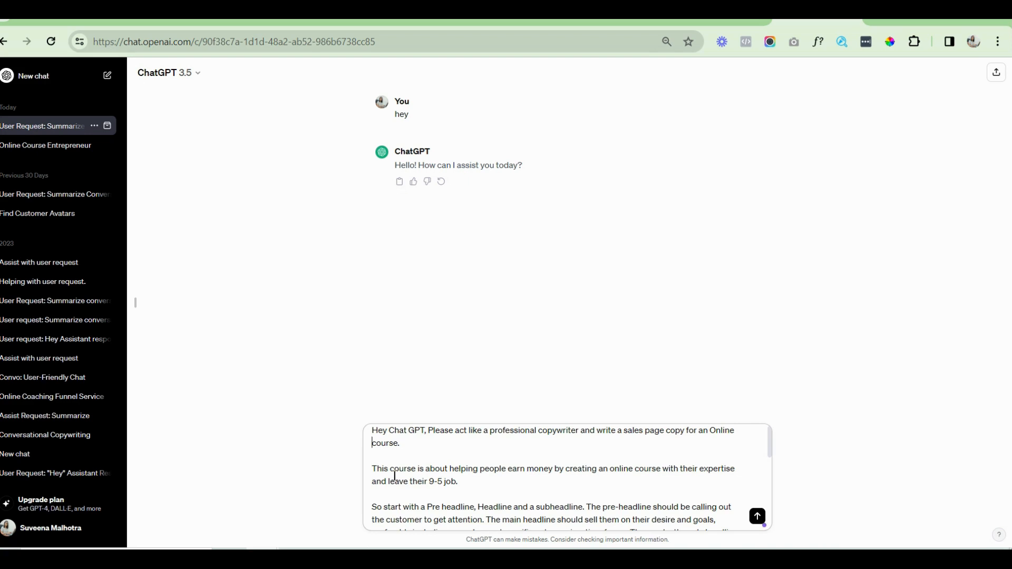
{"action": "key", "text": "Down"}
{"action": "key", "text": "Down"}
{"action": "key", "text": "Down"}
{"action": "key", "text": "Down"}
{"action": "key", "text": "Down"}
{"action": "key", "text": "Down"}
{"action": "key", "text": "Down"}
{"action": "key", "text": "Down"}
{"action": "key", "text": "Down"}
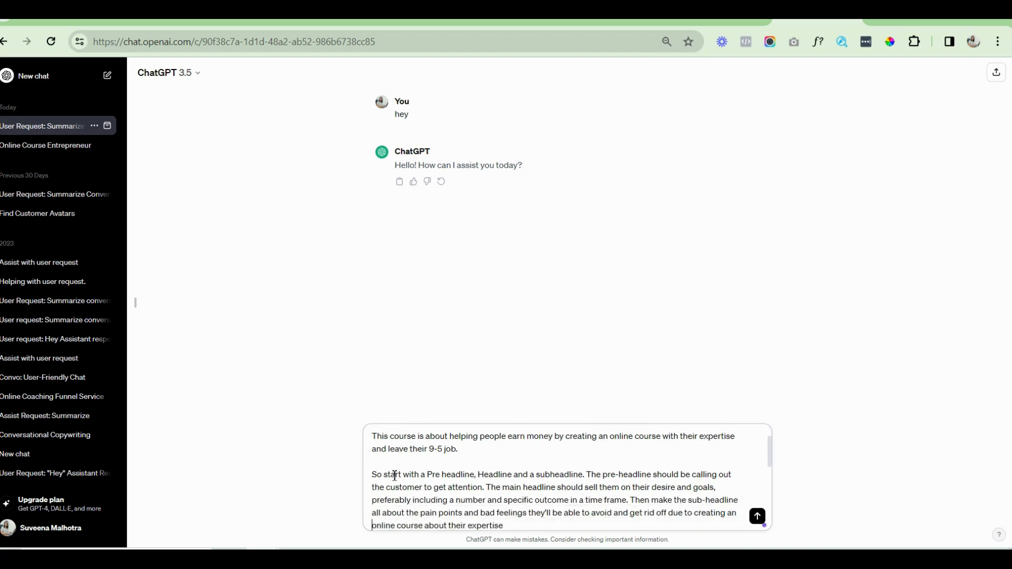
{"action": "key", "text": "Up"}
{"action": "key", "text": "Up"}
{"action": "key", "text": "Up"}
{"action": "key", "text": "Up"}
{"action": "key", "text": "Up"}
{"action": "key", "text": "Up"}
{"action": "key", "text": "Up"}
{"action": "key", "text": "Up"}
{"action": "key", "text": "Up"}
{"action": "key", "text": "Up"}
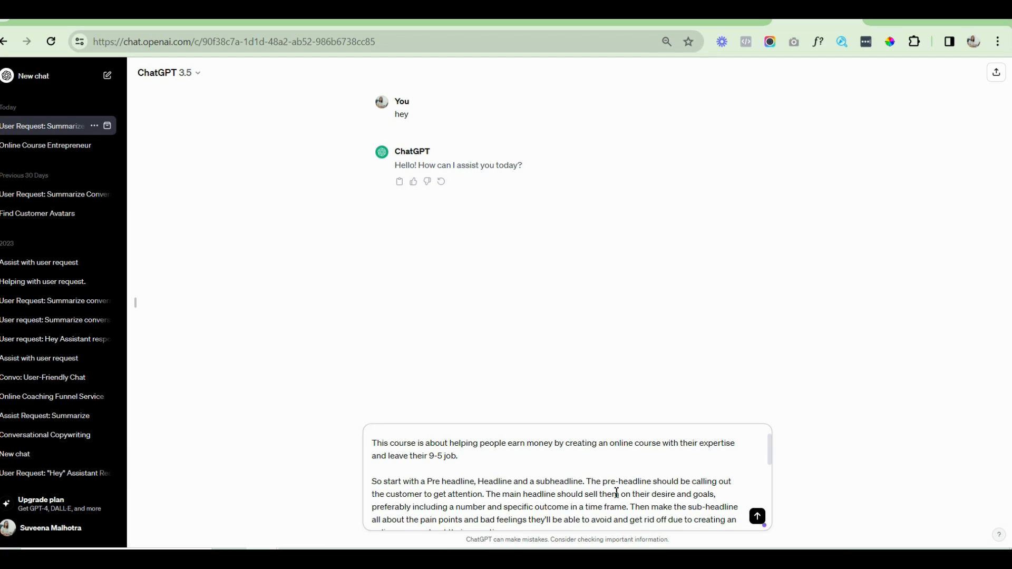
Review the rest of the pasted prompt, covering the headline details and the Pain points, Promise and Course Introduction sections.
{"action": "left_click", "coordinate": [592, 481]}
{"action": "key", "text": "Down"}
{"action": "key", "text": "Down"}
{"action": "key", "text": "Down"}
{"action": "key", "text": "Down"}
{"action": "key", "text": "Down"}
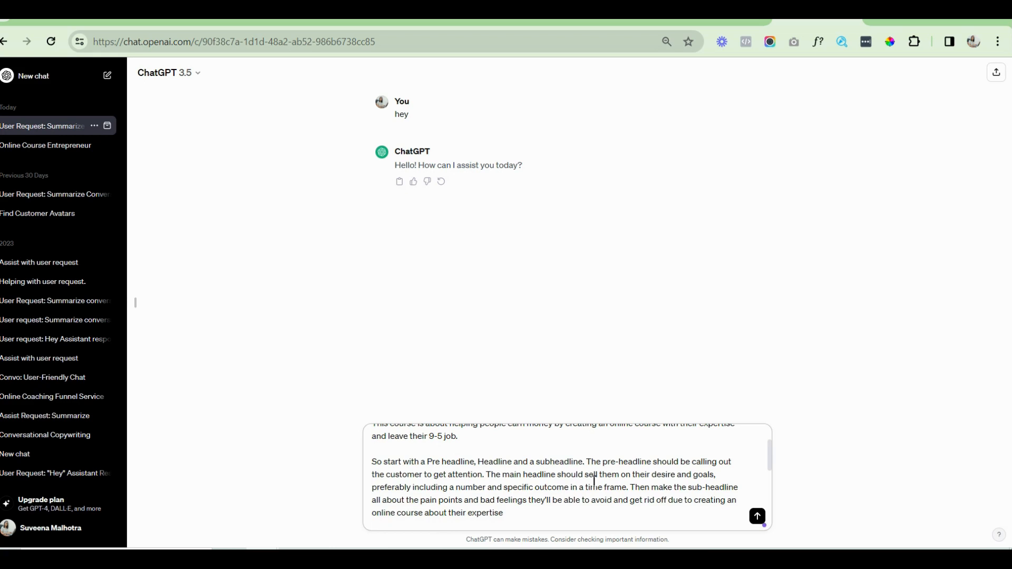
{"action": "type", "text": "Then follow it up with these sections"}
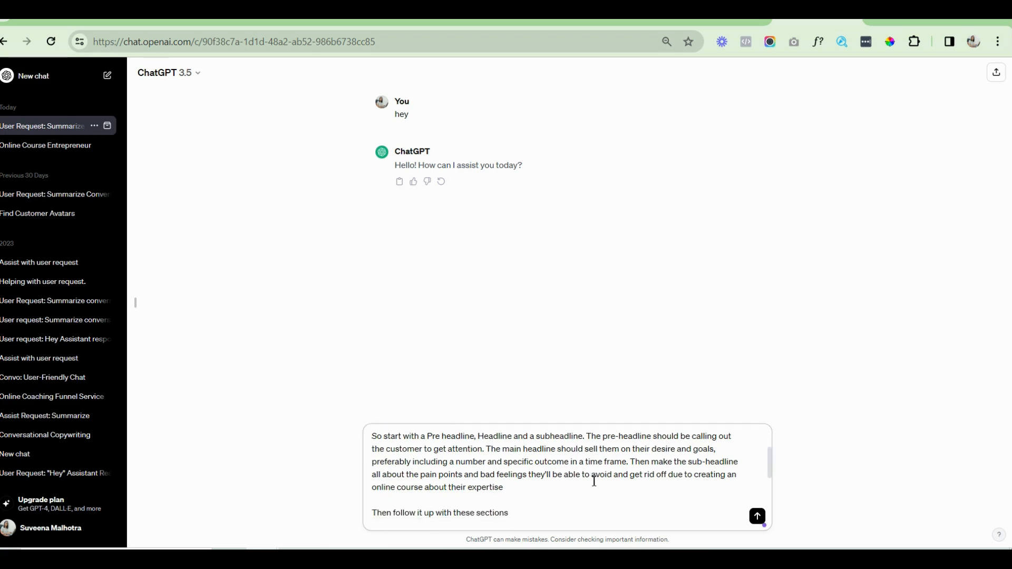
{"action": "type", "text": "1.) Pain points: Empathize with the customer and write 5-6 points talking about their current pains"}
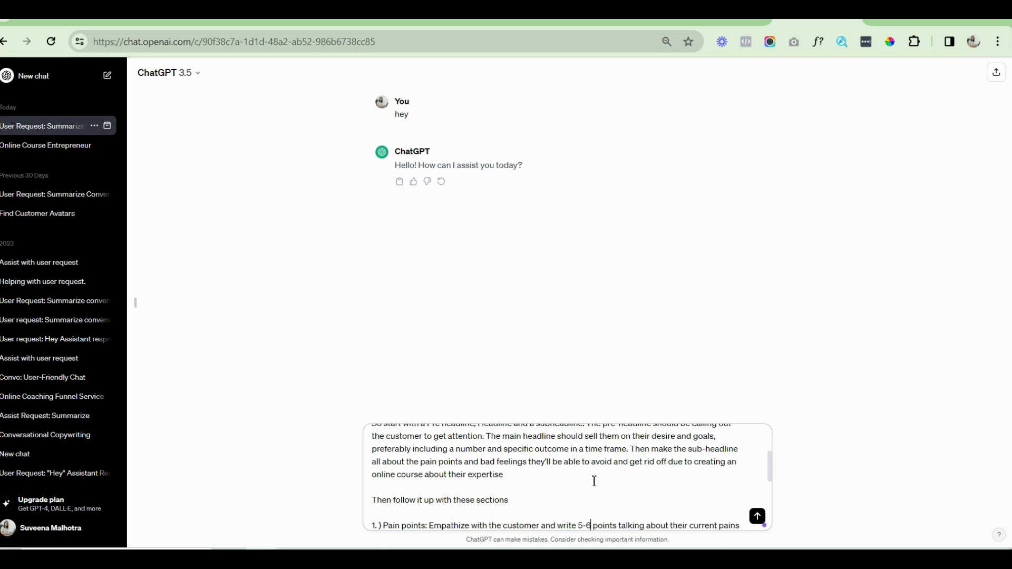
{"action": "key", "text": "Down"}
{"action": "key", "text": "Down"}
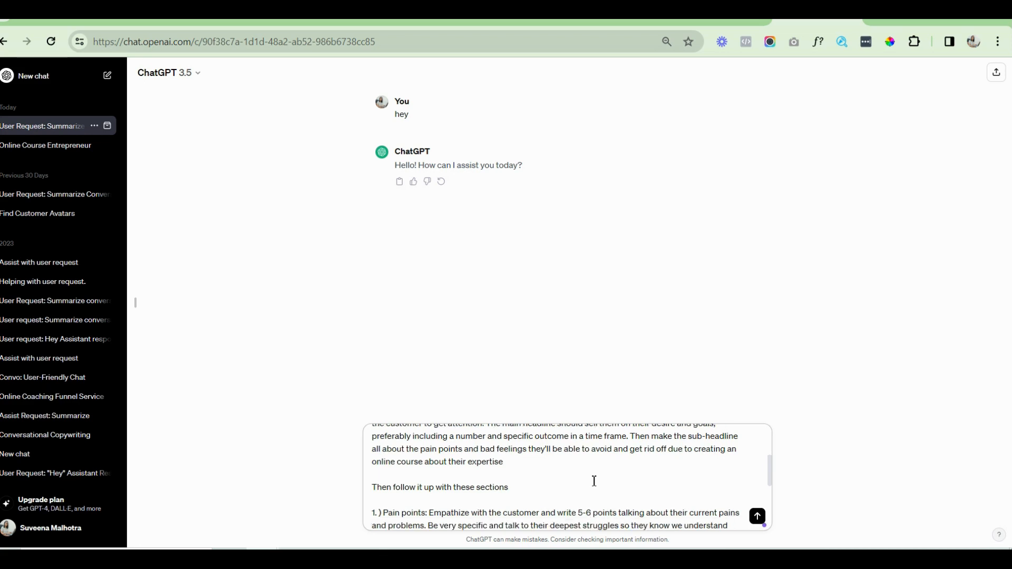
{"action": "key", "text": "shift+Return"}
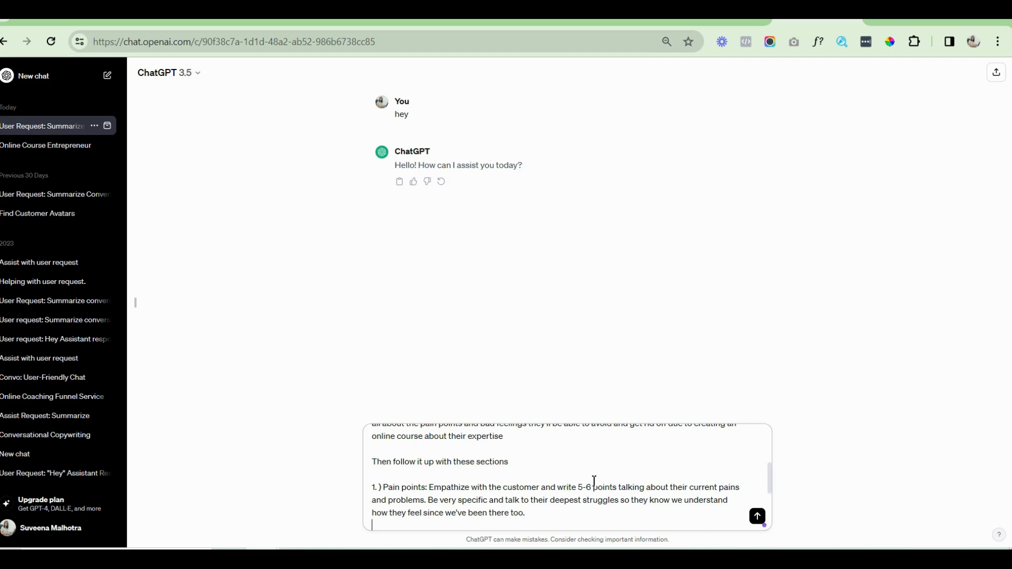
{"action": "key", "text": "shift+Return"}
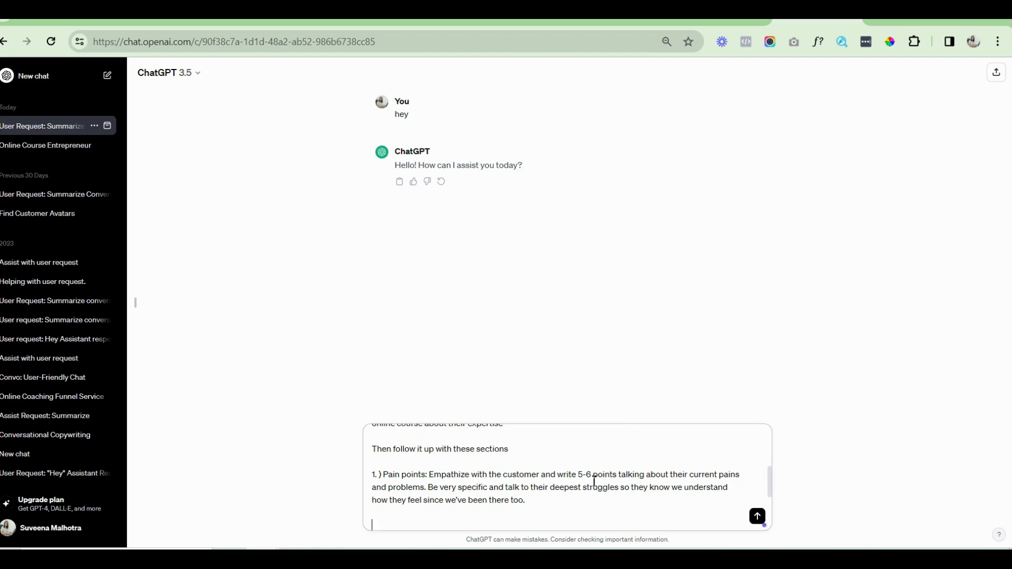
{"action": "key", "text": "ctrl+v"}
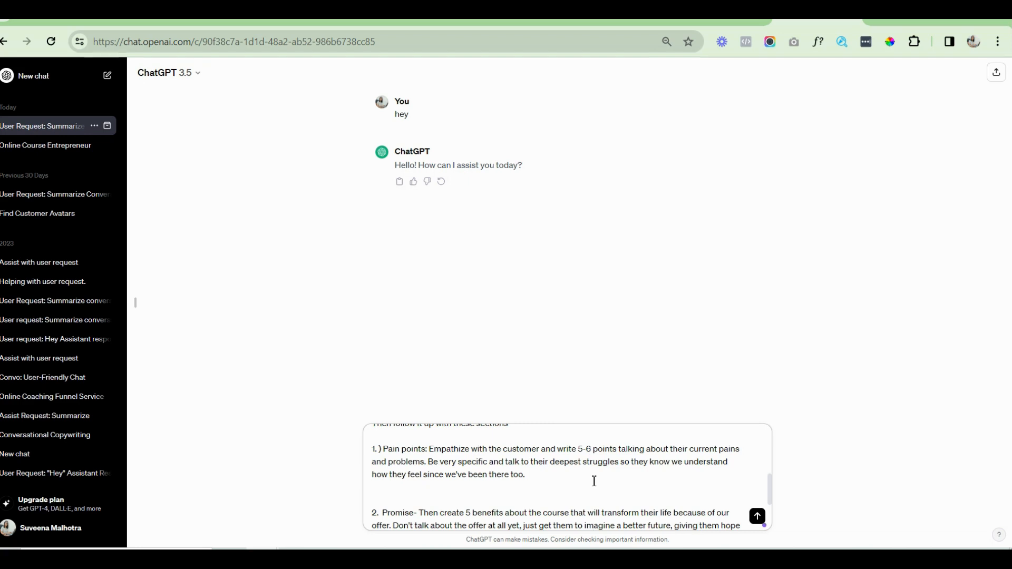
{"action": "key", "text": "Down"}
{"action": "key", "text": "Down"}
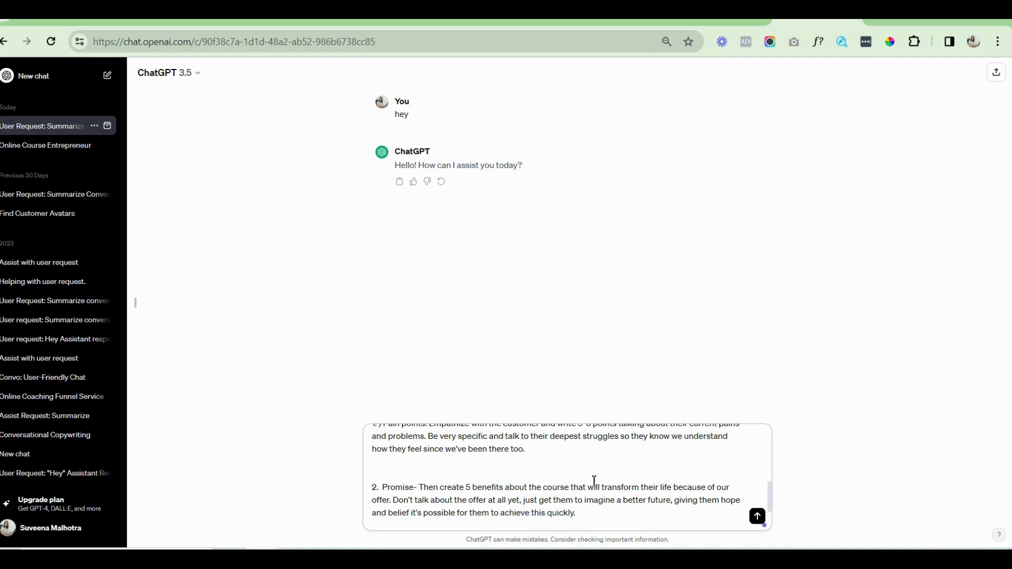
{"action": "type", "text": "3. Course Introduction: Now tell them why they haven't been able to get the results they're looking for by doing the old ways they've tried and failed at, and then insert a short imaginary backstory where I got the epiphany and results from completely doing the opposite of what people told me."}
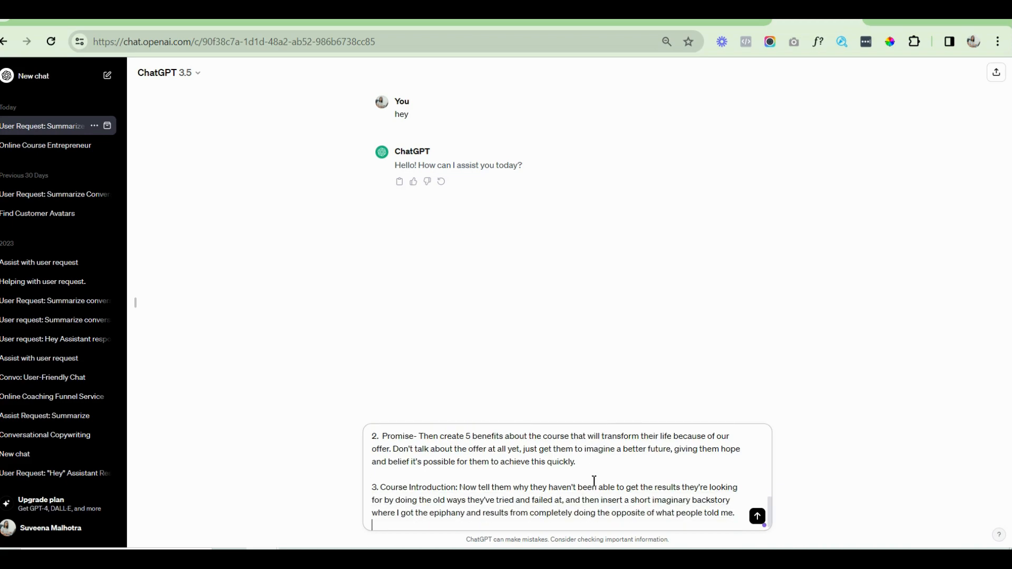
Send the sales page prompt to ChatGPT and go back to the beginning of its answer.
{"action": "key", "text": "Return"}
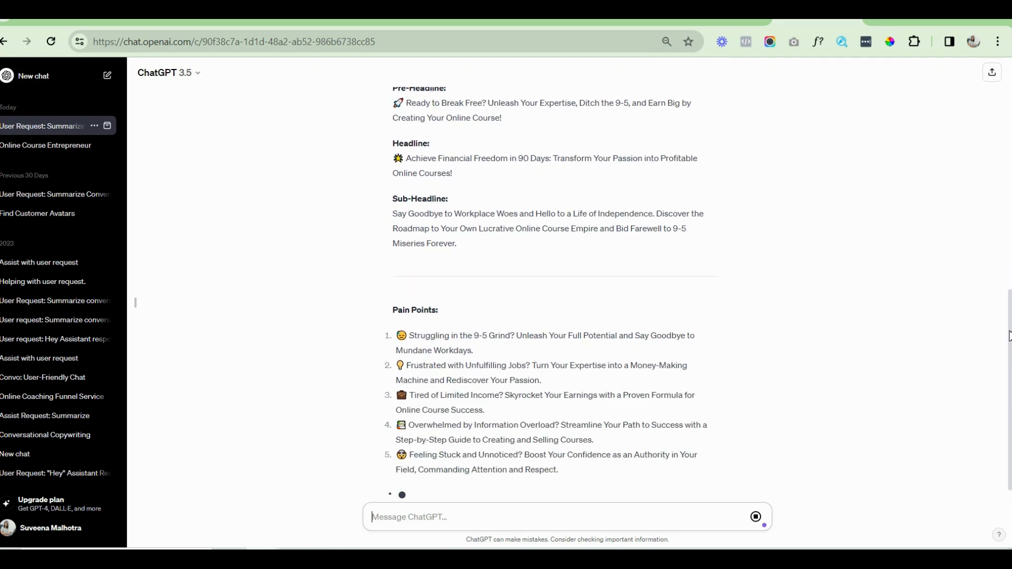
{"action": "left_click_drag", "start_coordinate": [1009, 335], "coordinate": [1008, 222]}
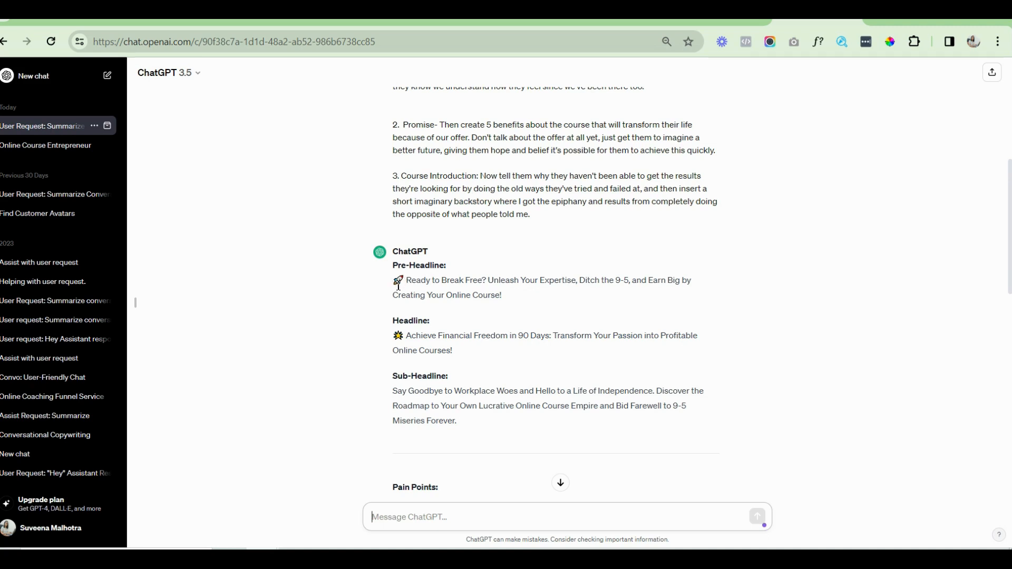
Copy the generated pre-headline sentence from "Ready to Break Free?" to "Creating Your Online Course!", leaving out the rocket emoji.
{"action": "left_click_drag", "start_coordinate": [405, 280], "coordinate": [504, 296]}
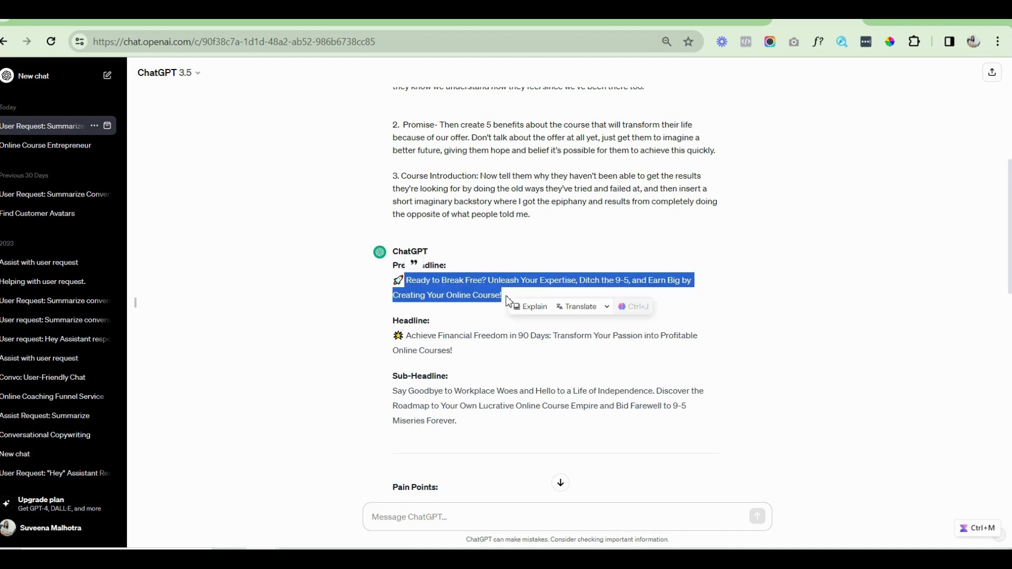
{"action": "left_click", "coordinate": [752, 303]}
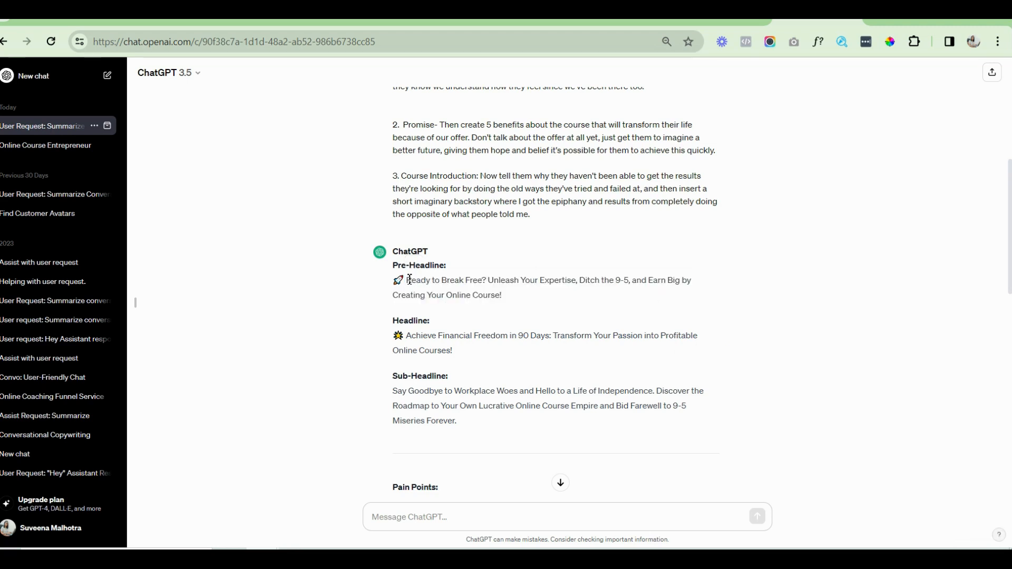
{"action": "left_click_drag", "start_coordinate": [408, 280], "coordinate": [505, 301]}
{"action": "key", "text": "ctrl+c"}
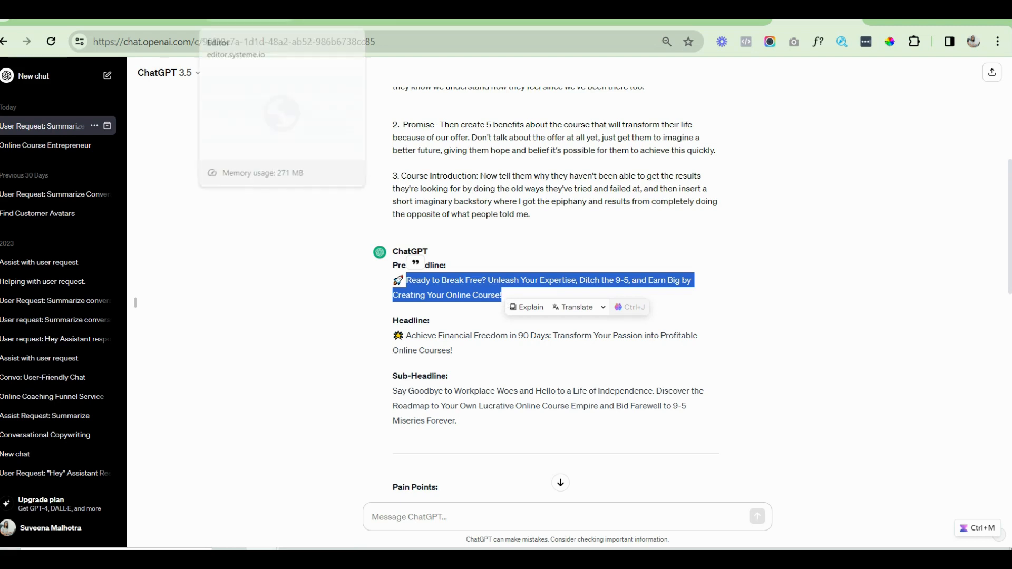
Switch back to the systeme.io page editor and remove the background color of the "Main promise of the course" section.
{"action": "left_click", "coordinate": [232, 22]}
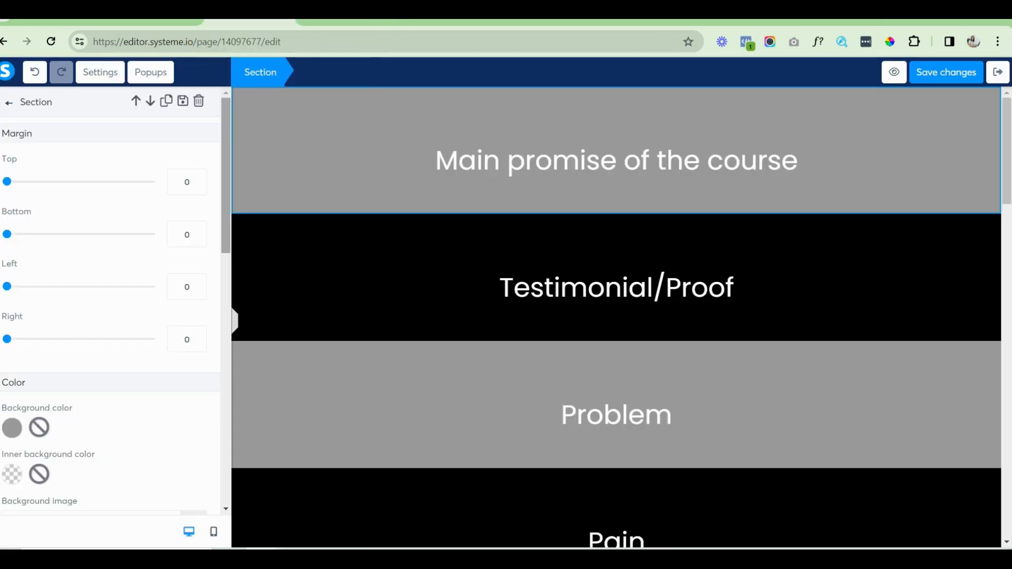
{"action": "left_click", "coordinate": [488, 162]}
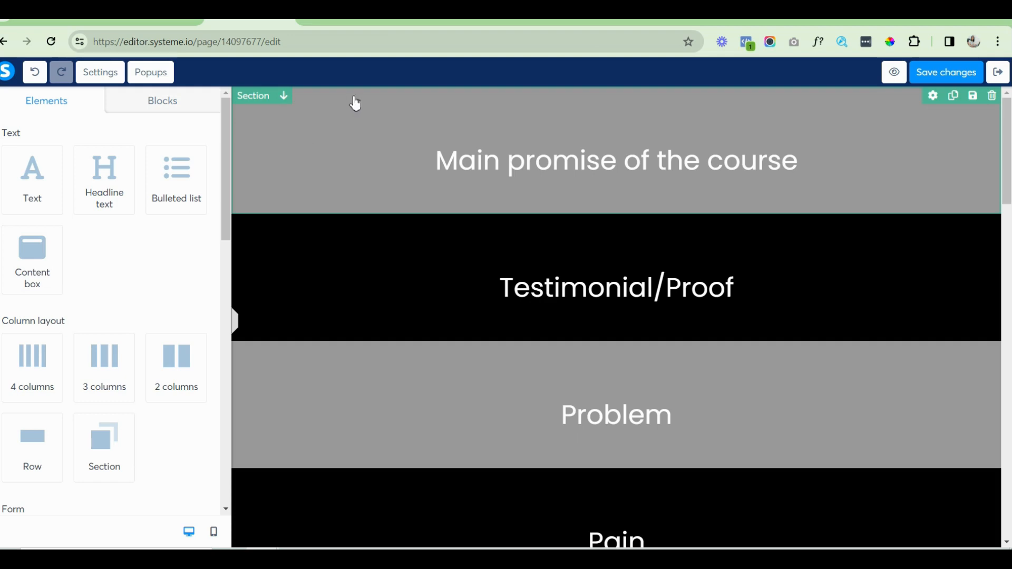
{"action": "left_click", "coordinate": [263, 111]}
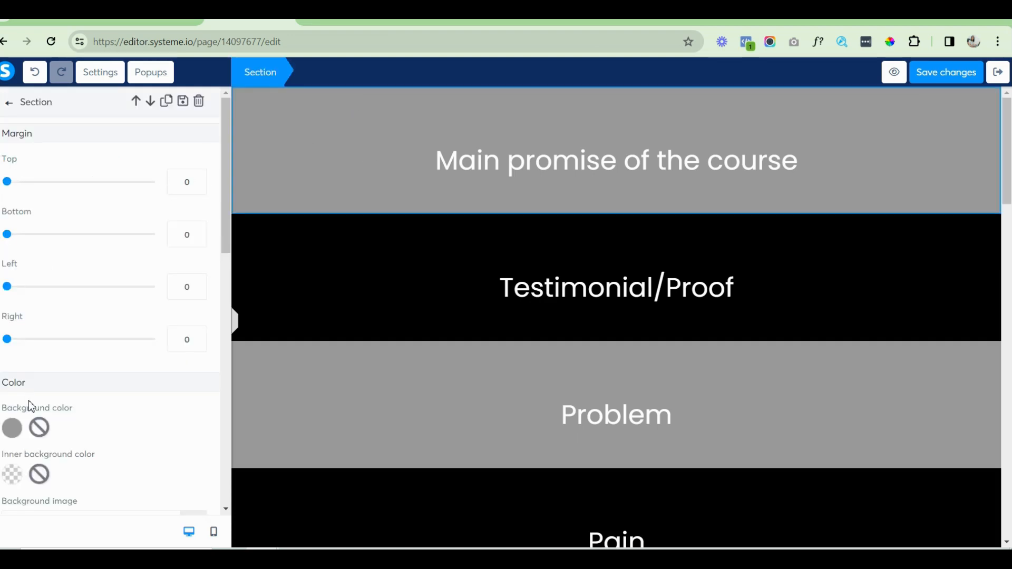
{"action": "left_click", "coordinate": [39, 429]}
Replace the "Main promise of the course" text in the first section with the copied pre-headline sentence.
{"action": "left_click", "coordinate": [453, 156]}
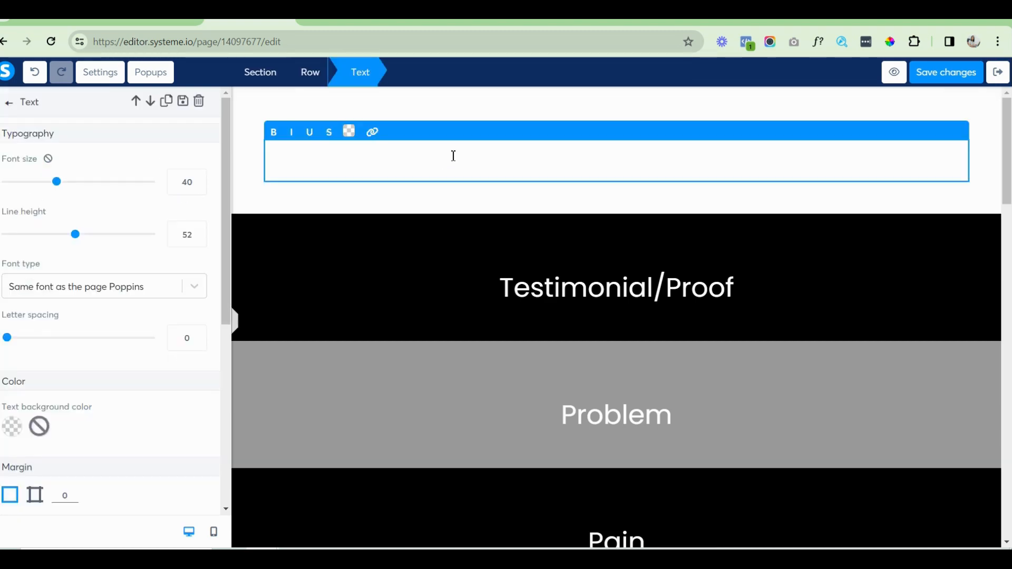
{"action": "key", "text": "shift+End"}
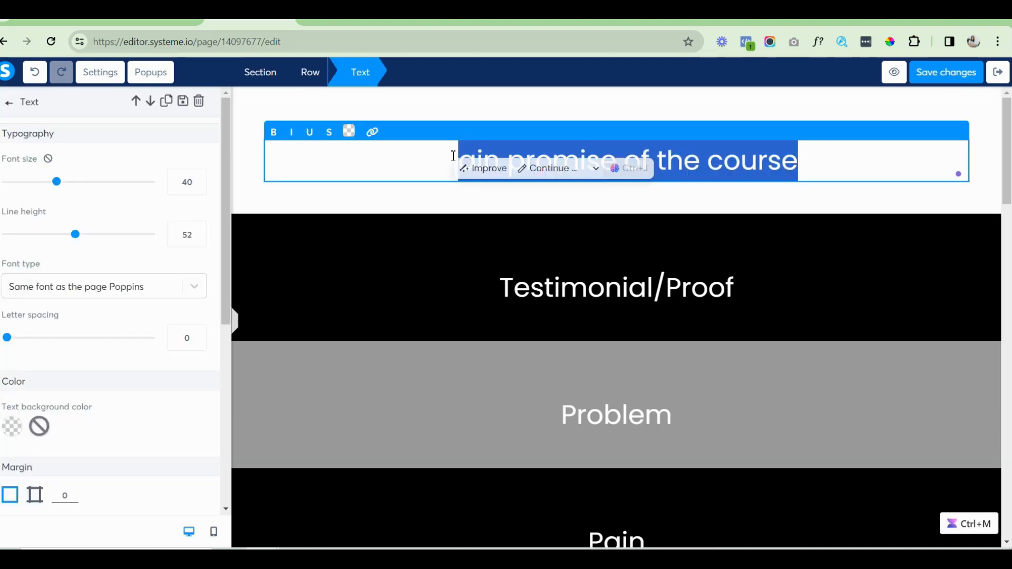
{"action": "left_click", "coordinate": [445, 156]}
{"action": "left_click_drag", "start_coordinate": [432, 156], "coordinate": [829, 170]}
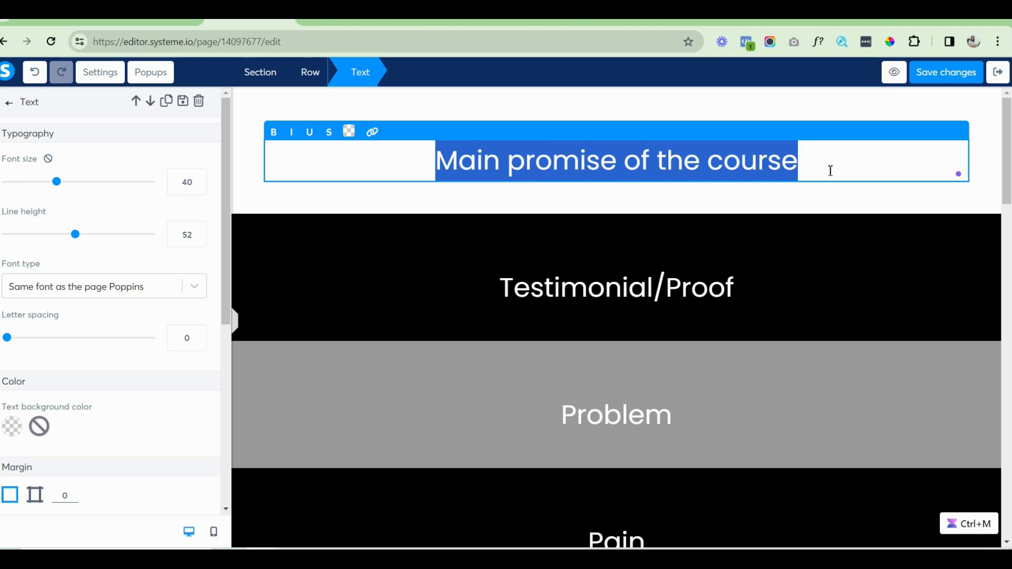
{"action": "key", "text": "ctrl+v"}
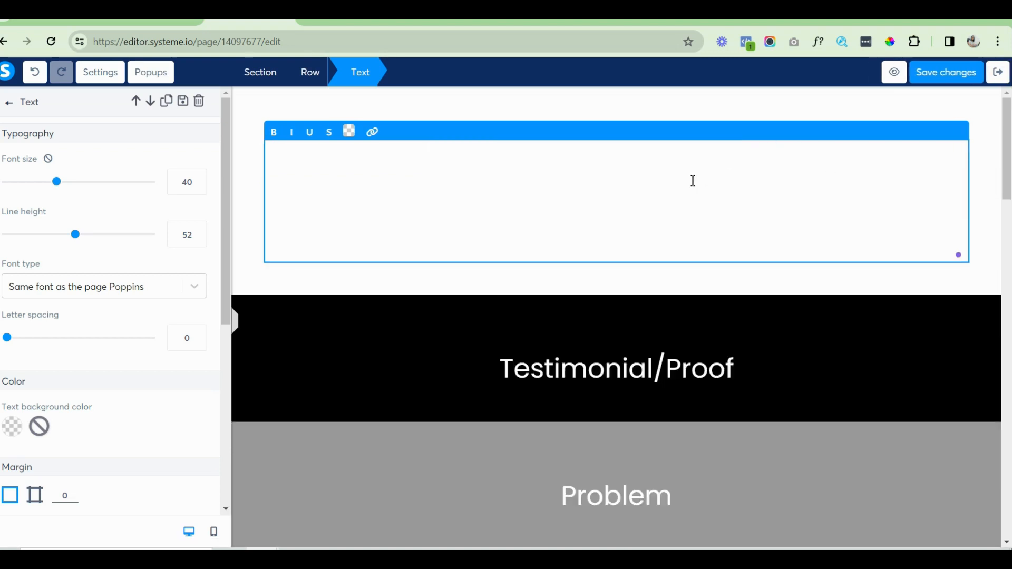
Set the font size of the whole pre-headline text to 15.
{"action": "key", "text": "ctrl+a"}
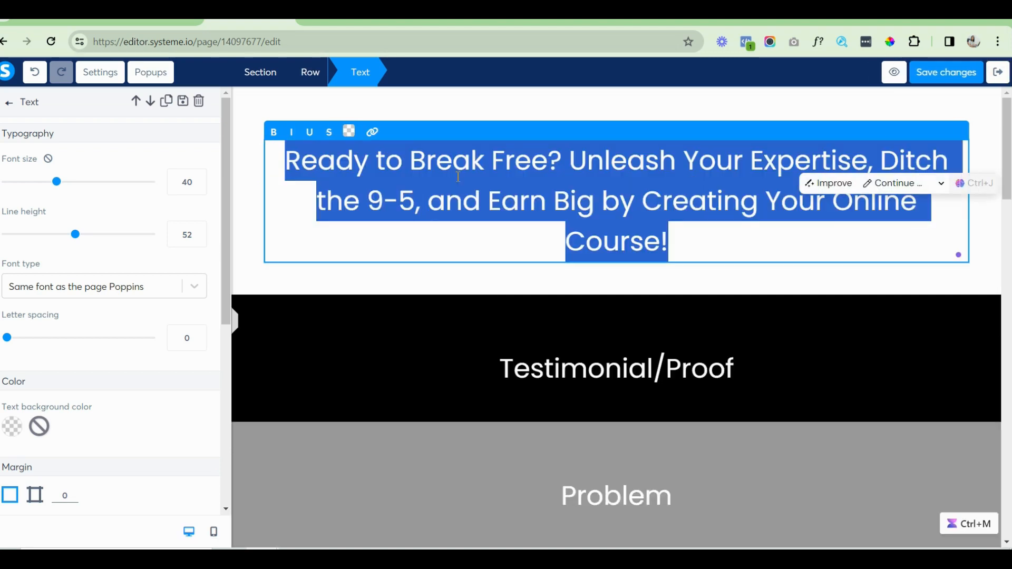
{"action": "left_click", "coordinate": [184, 183]}
{"action": "key", "text": "BackSpace"}
{"action": "type", "text": "15"}
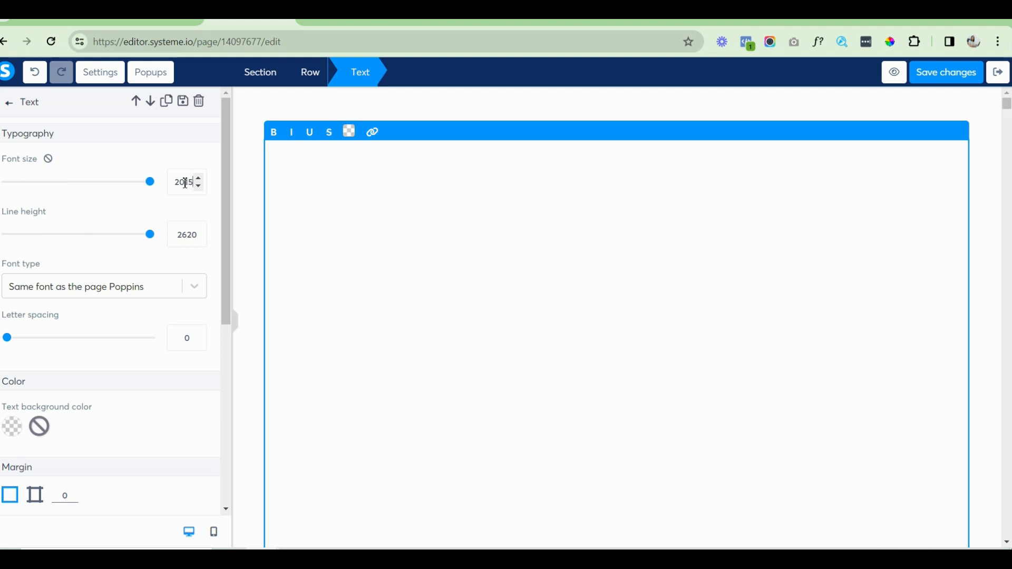
{"action": "key", "text": "BackSpace"}
{"action": "key", "text": "BackSpace"}
{"action": "key", "text": "BackSpace"}
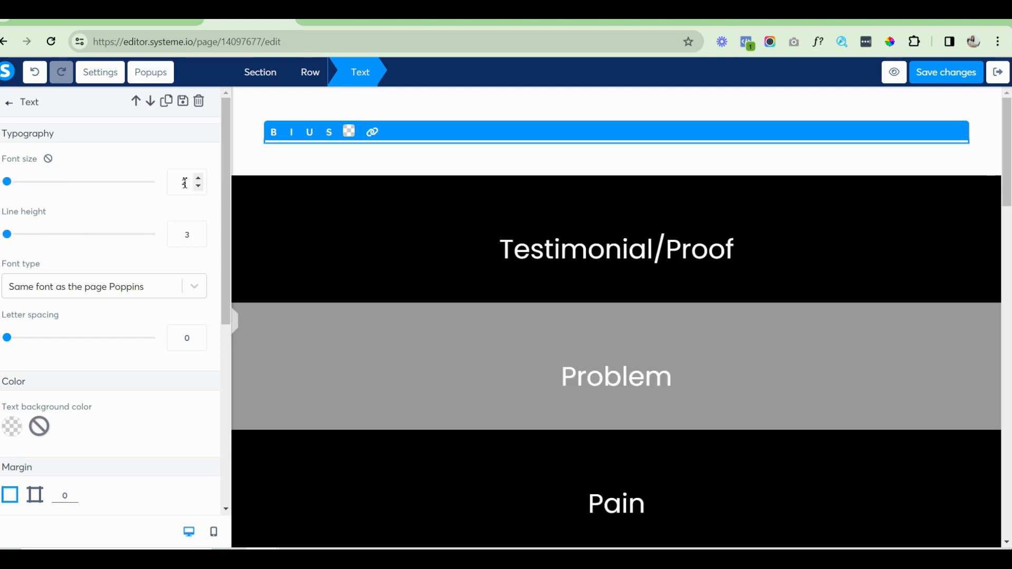
{"action": "type", "text": "0"}
{"action": "left_click", "coordinate": [198, 187]}
{"action": "left_click", "coordinate": [198, 187]}
{"action": "left_click", "coordinate": [198, 187]}
{"action": "left_click", "coordinate": [199, 187]}
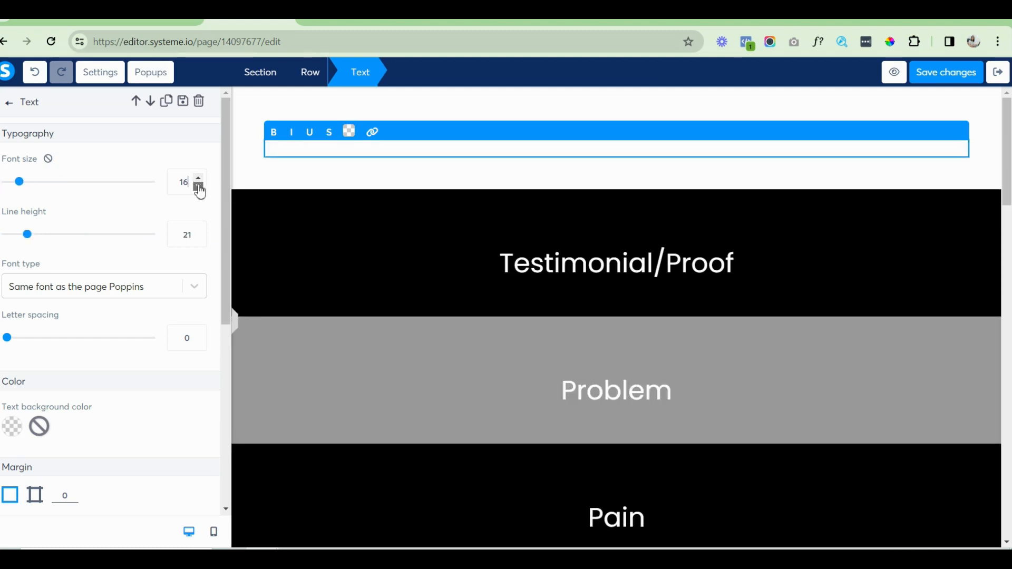
{"action": "left_click", "coordinate": [199, 188]}
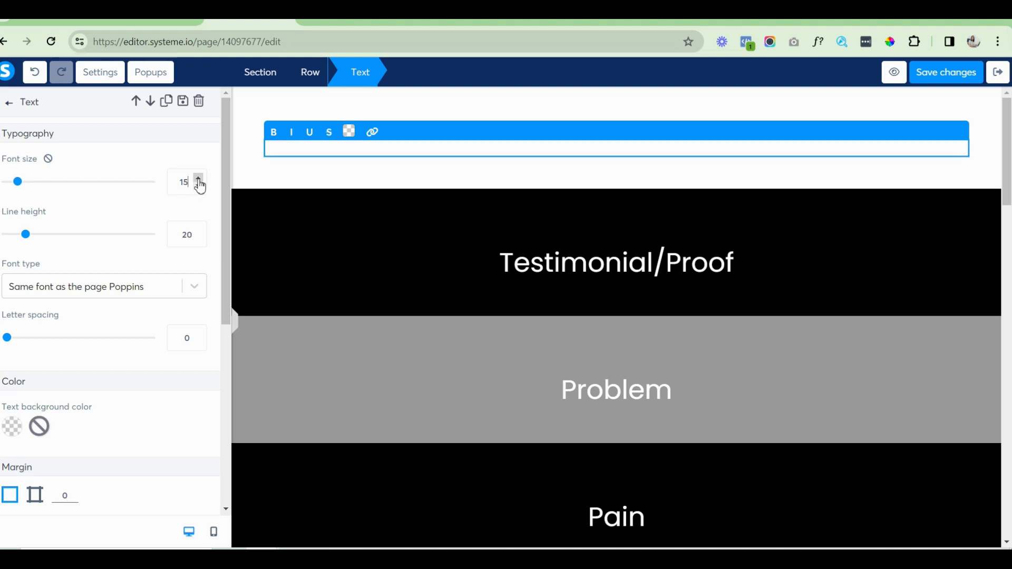
Color the pre-headline text black (000000) and deselect the text element.
{"action": "left_click", "coordinate": [349, 134]}
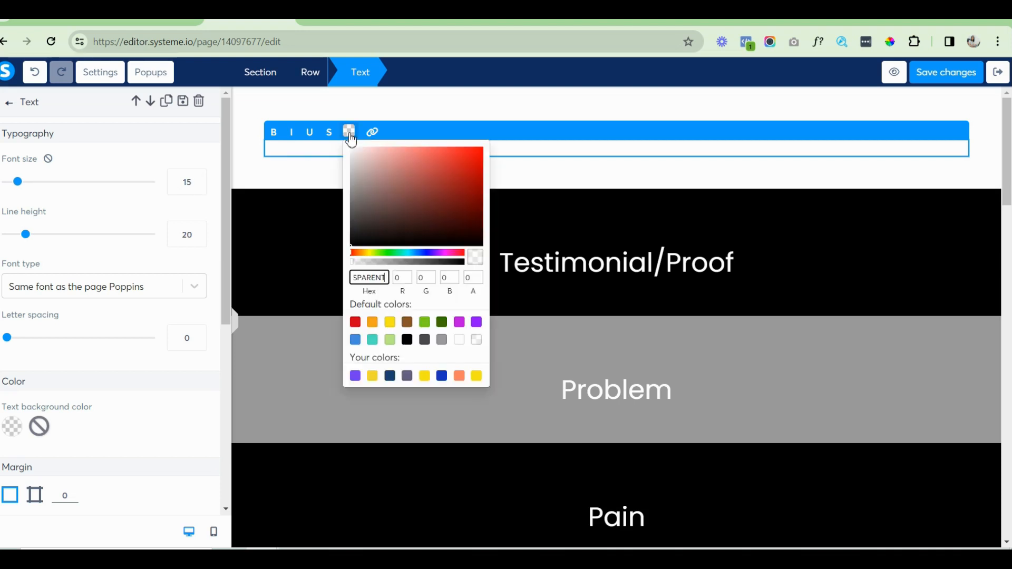
{"action": "left_click", "coordinate": [410, 341]}
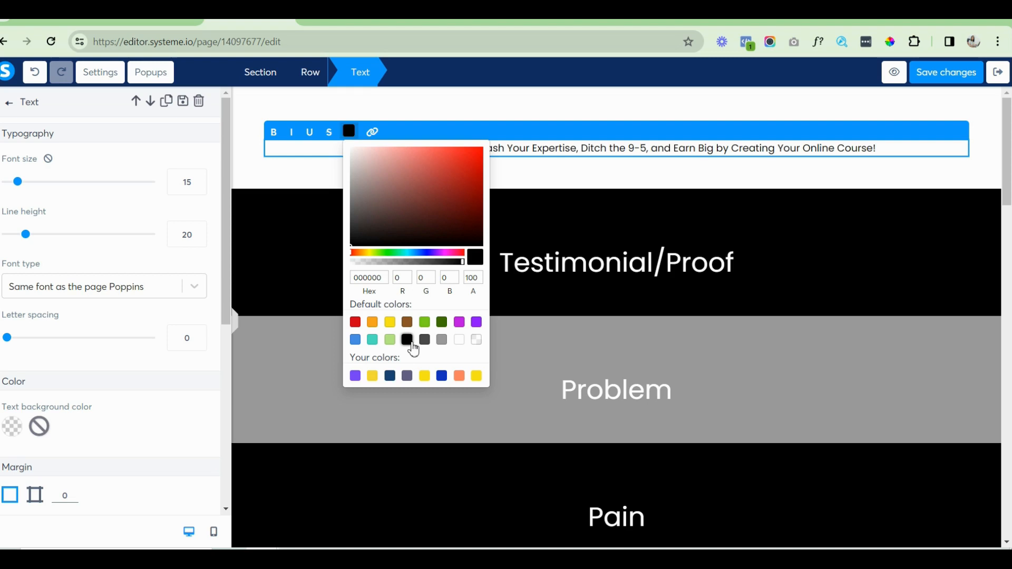
{"action": "left_click", "coordinate": [232, 121]}
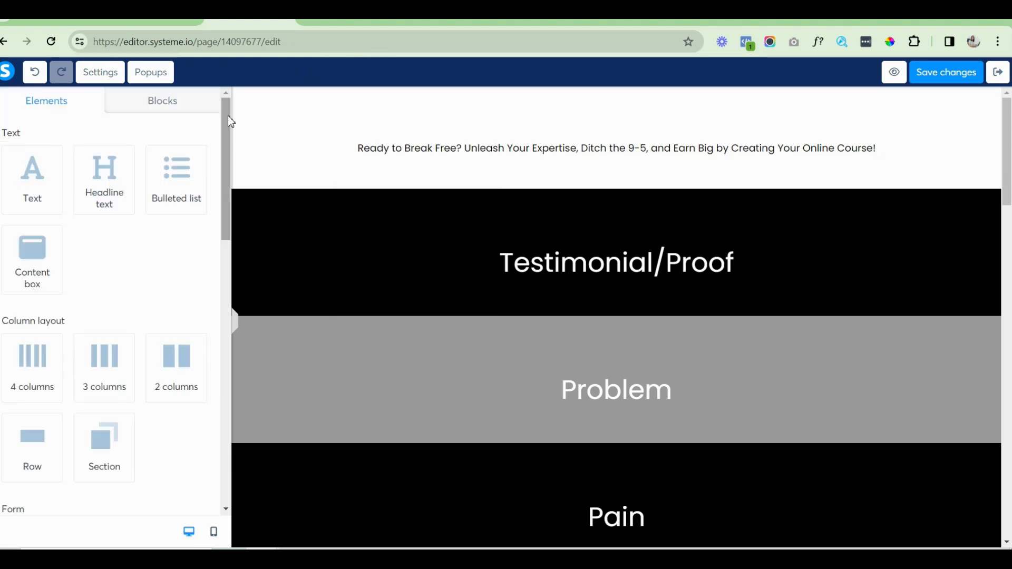
Set the top padding of the pre-headline section to 20 and save the page.
{"action": "left_click", "coordinate": [240, 147]}
{"action": "left_click_drag", "start_coordinate": [227, 138], "coordinate": [231, 273]}
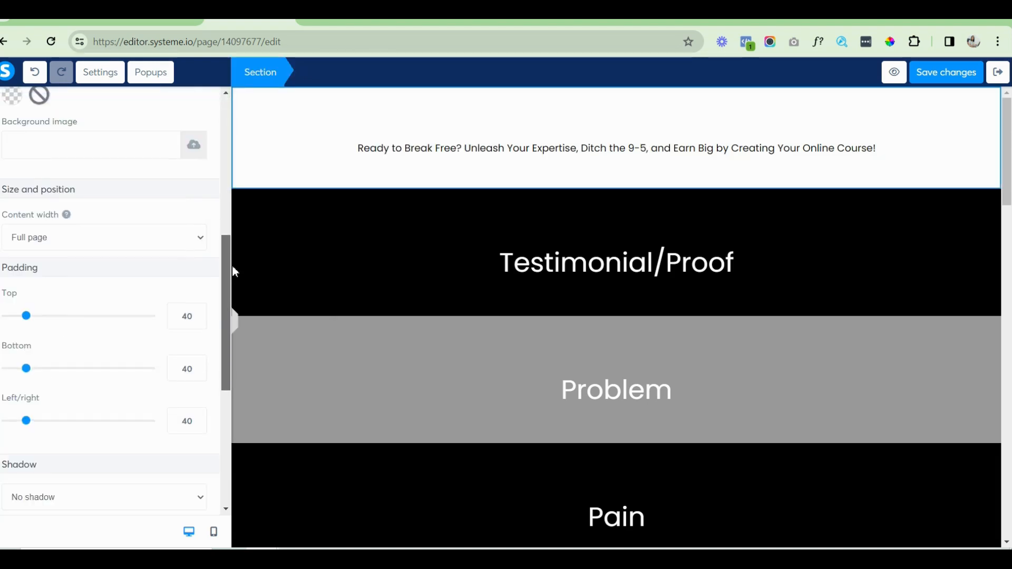
{"action": "double_click", "coordinate": [184, 317]}
{"action": "type", "text": "20"}
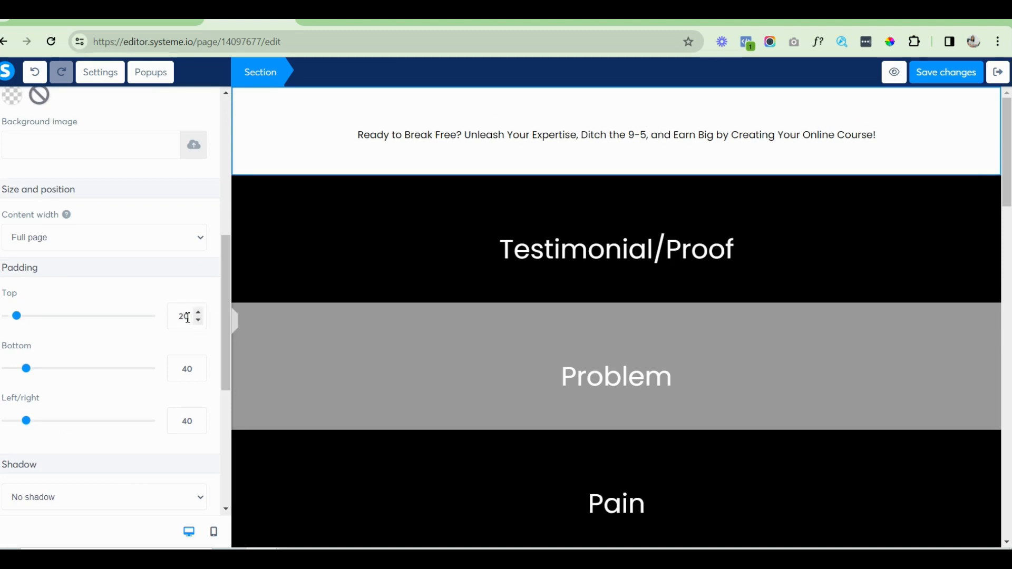
{"action": "left_click", "coordinate": [946, 72]}
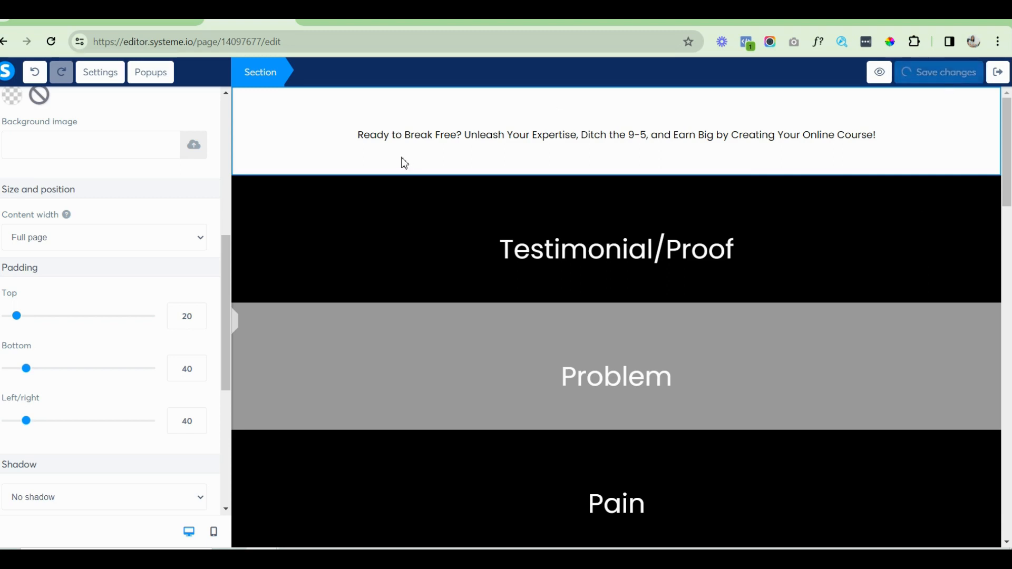
Add a headline text element directly below the pre-headline in the first section.
{"action": "left_click", "coordinate": [538, 136]}
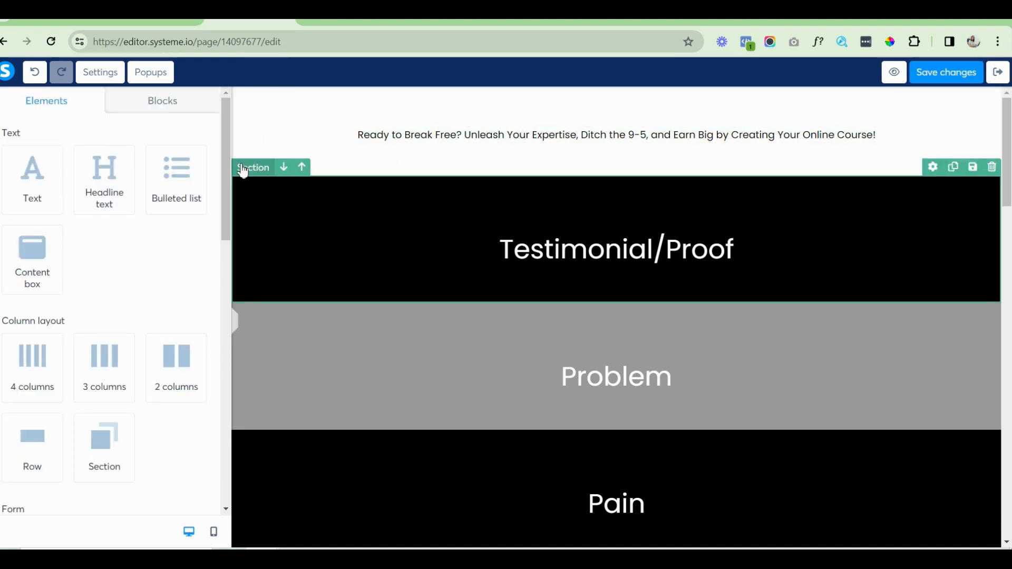
{"action": "triple_click", "coordinate": [533, 138]}
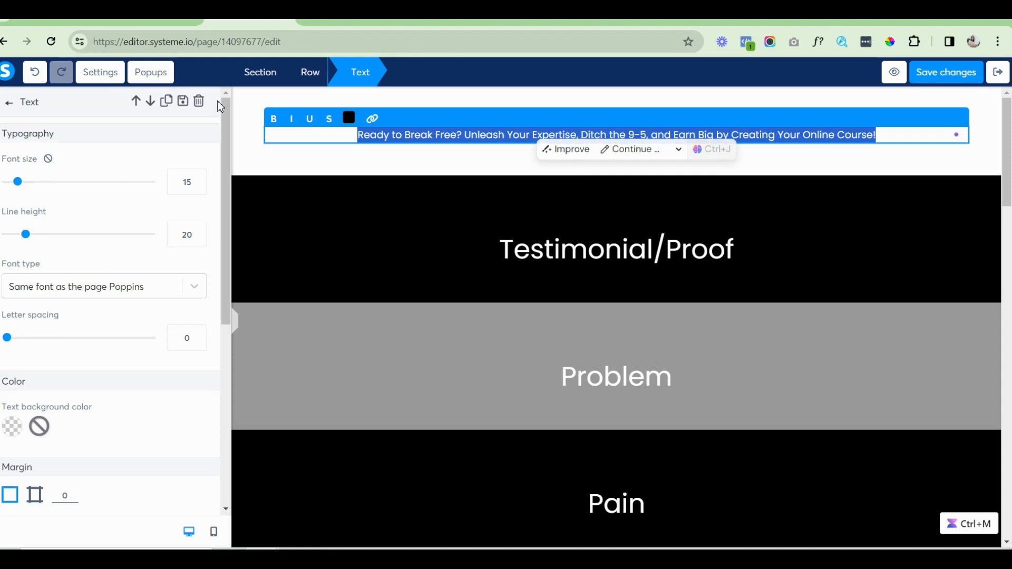
{"action": "left_click", "coordinate": [10, 107]}
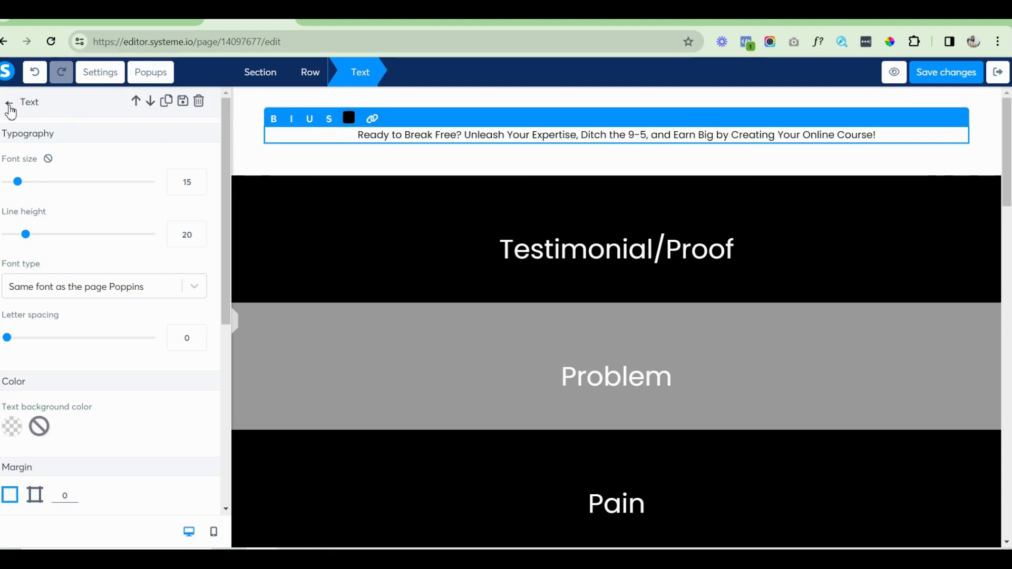
{"action": "left_click", "coordinate": [9, 107]}
{"action": "left_click_drag", "start_coordinate": [112, 170], "coordinate": [569, 141]}
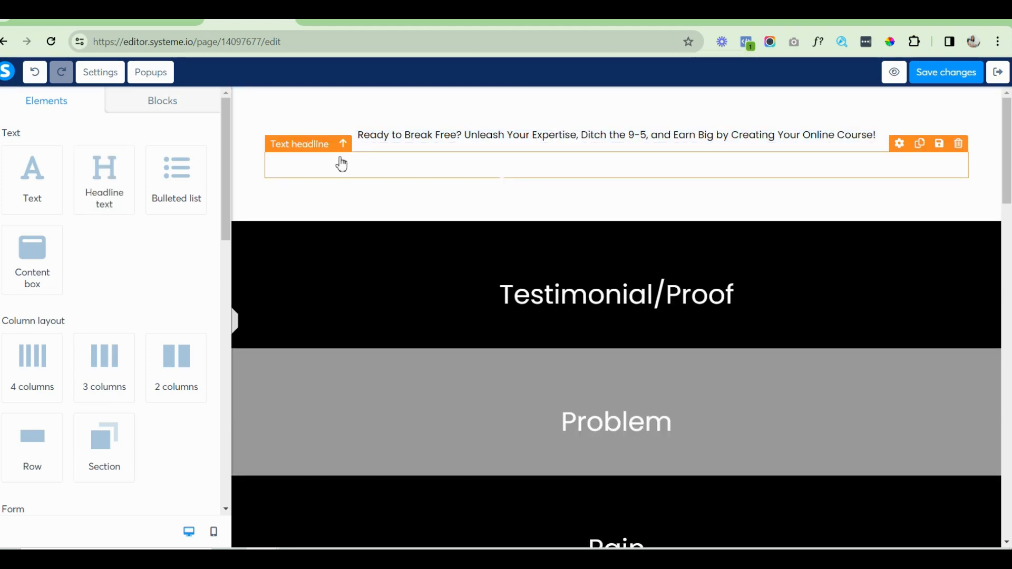
Set the text color of the "Large Call to Action Headline" placeholder to black.
{"action": "left_click", "coordinate": [341, 161]}
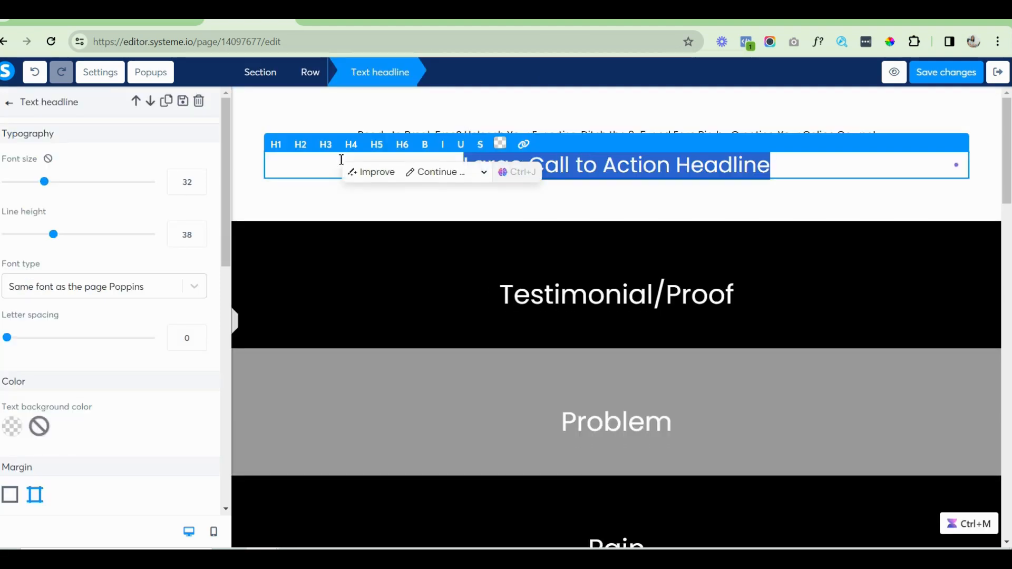
{"action": "left_click", "coordinate": [501, 144]}
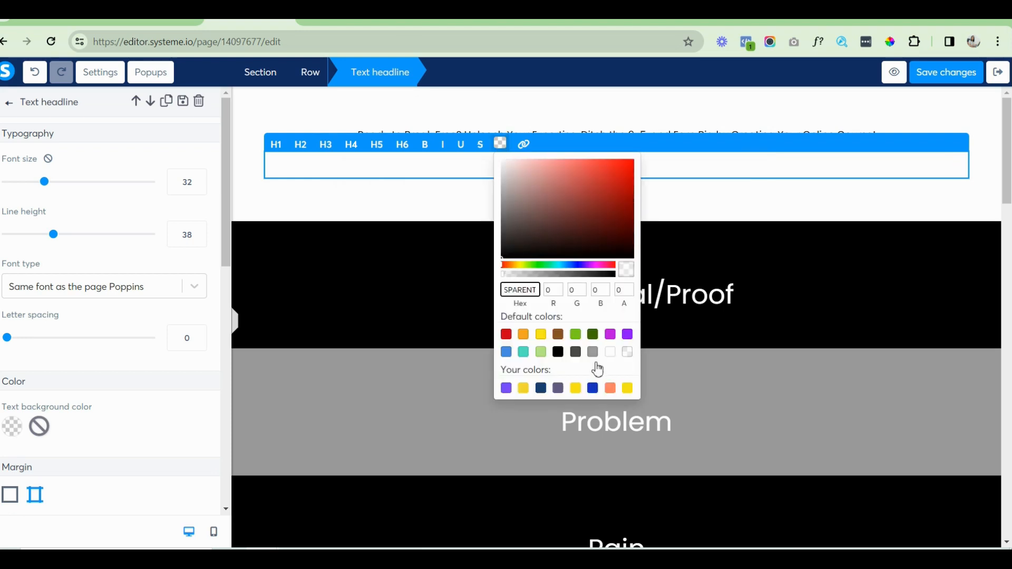
{"action": "left_click", "coordinate": [558, 352]}
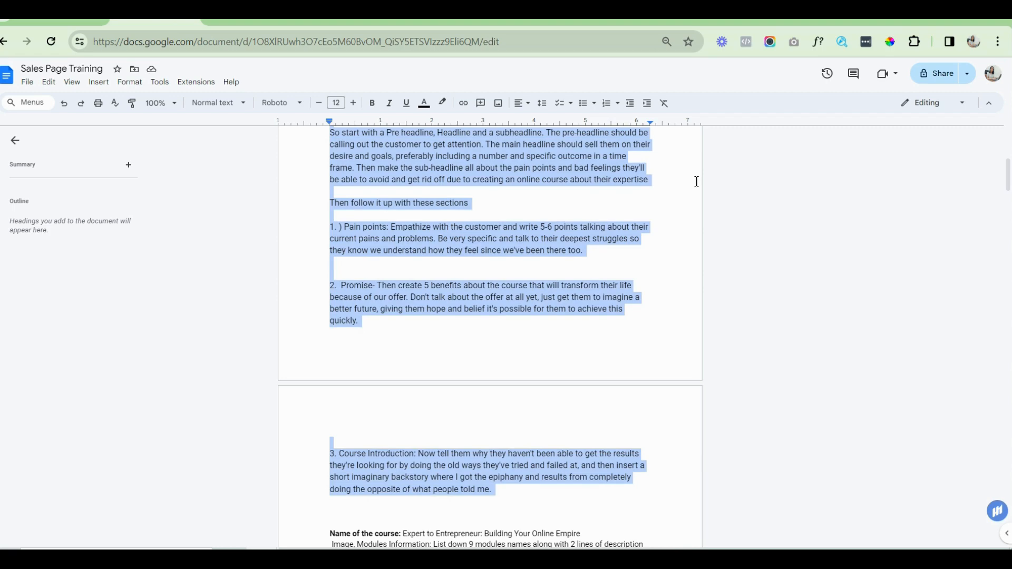
Copy the teal green color code #1C6176 from the top of the Sales Page Training document in Google Docs.
{"action": "left_click_drag", "start_coordinate": [1008, 187], "coordinate": [1007, 158]}
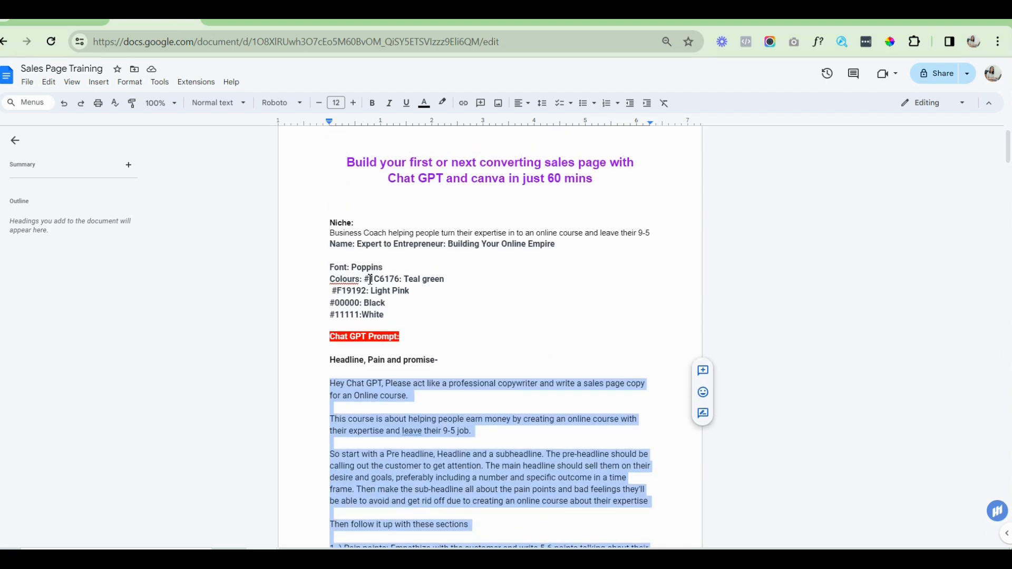
{"action": "left_click_drag", "start_coordinate": [368, 280], "coordinate": [401, 276]}
{"action": "key", "text": "ctrl+c"}
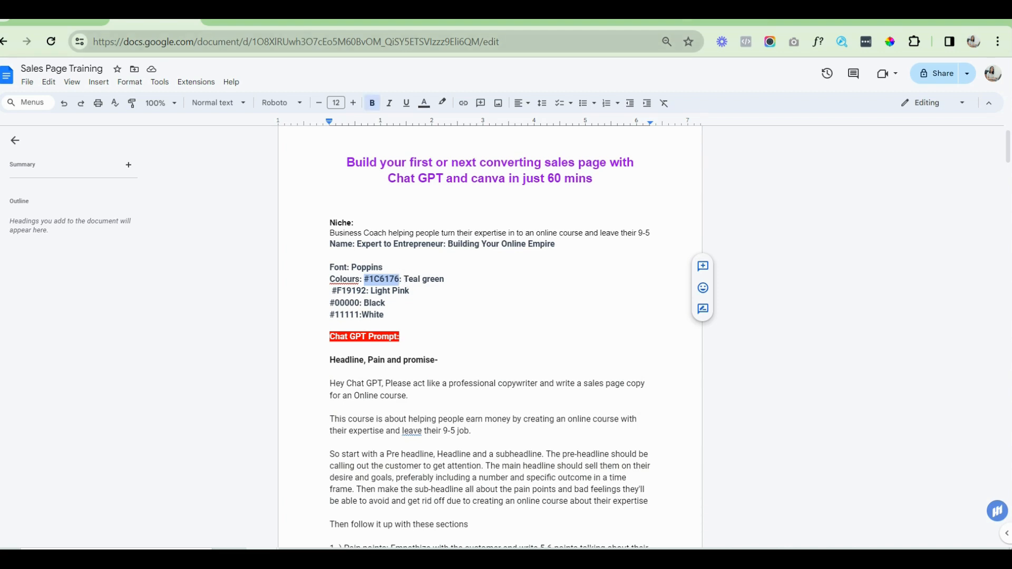
Switch back to the systeme.io editor, color the placeholder headline #1C6176 and store that teal in the last custom color slot.
{"action": "left_click", "coordinate": [250, 22]}
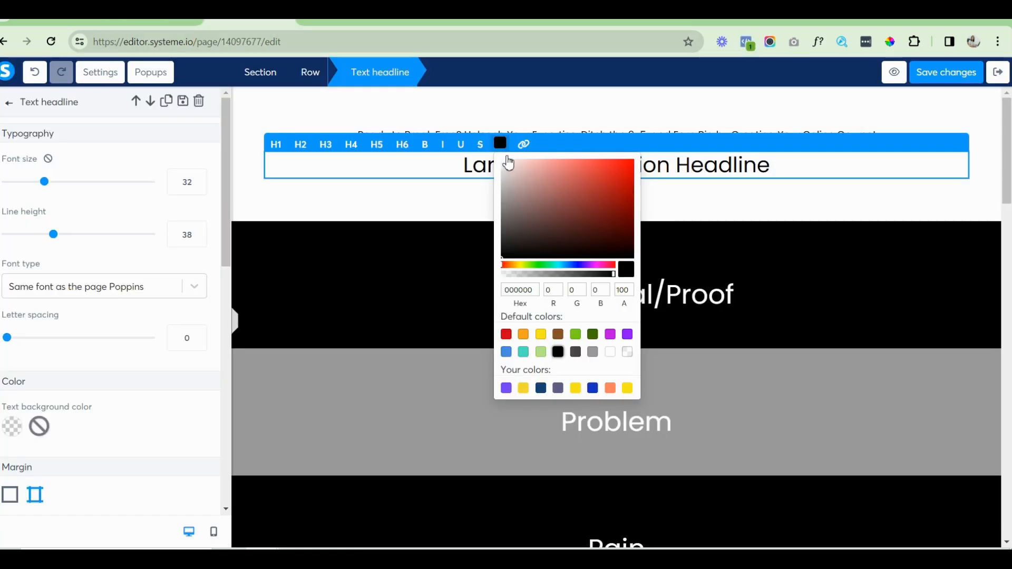
{"action": "left_click", "coordinate": [537, 290]}
{"action": "key", "text": "ctrl+a"}
{"action": "key", "text": "ctrl+v"}
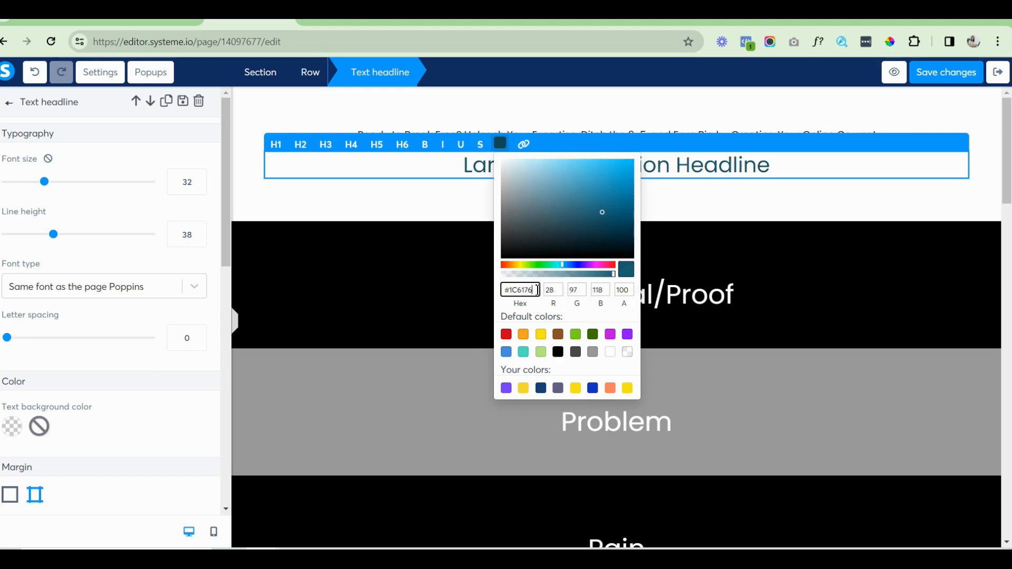
{"action": "left_click", "coordinate": [627, 388]}
{"action": "left_click", "coordinate": [538, 294]}
{"action": "key", "text": "ctrl+a"}
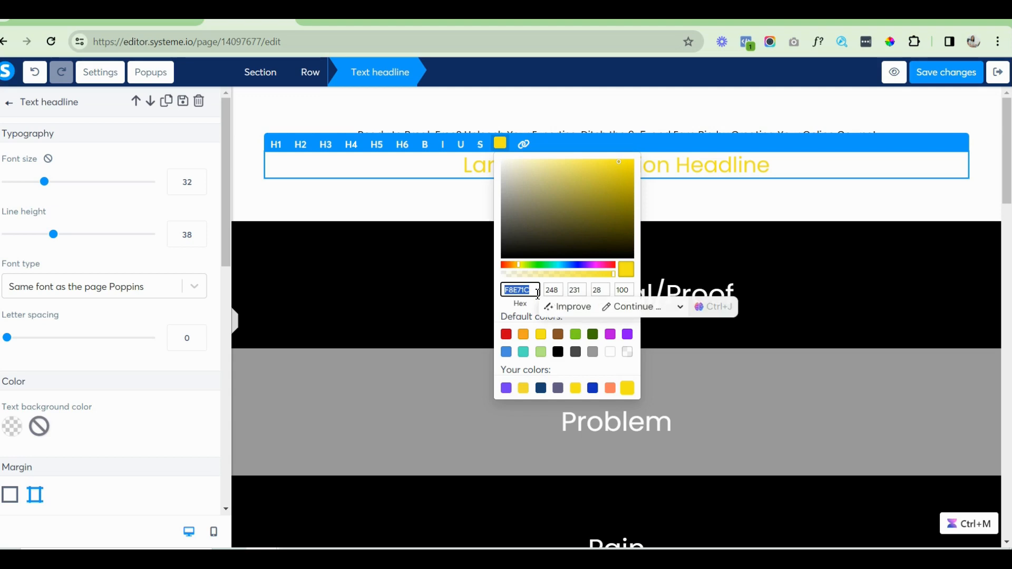
{"action": "key", "text": "ctrl+v"}
{"action": "left_click", "coordinate": [780, 226]}
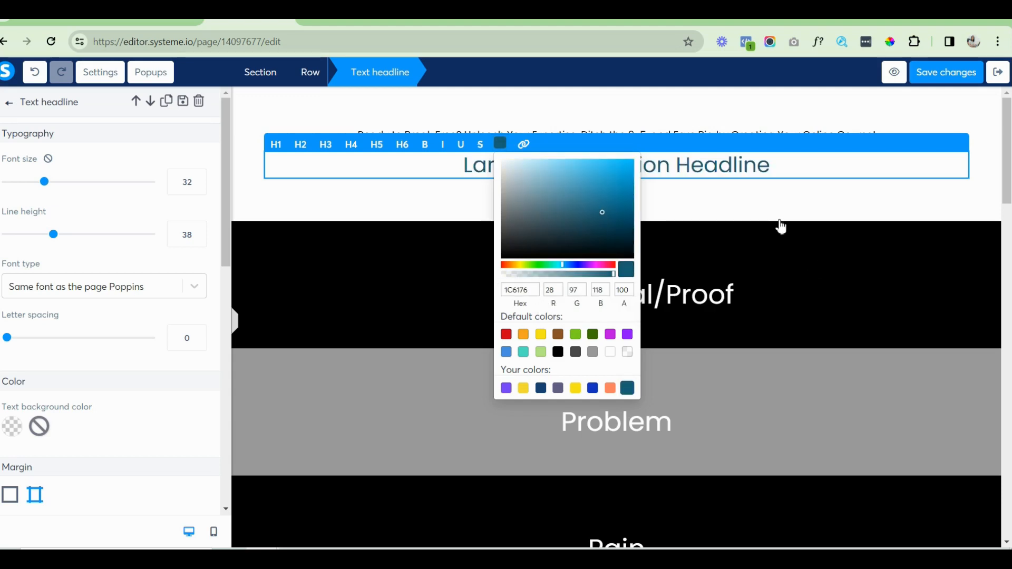
Copy the generated headline from ChatGPT, leaving out the emoji, and paste it over the placeholder headline in systeme.io.
{"action": "left_click", "coordinate": [812, 22]}
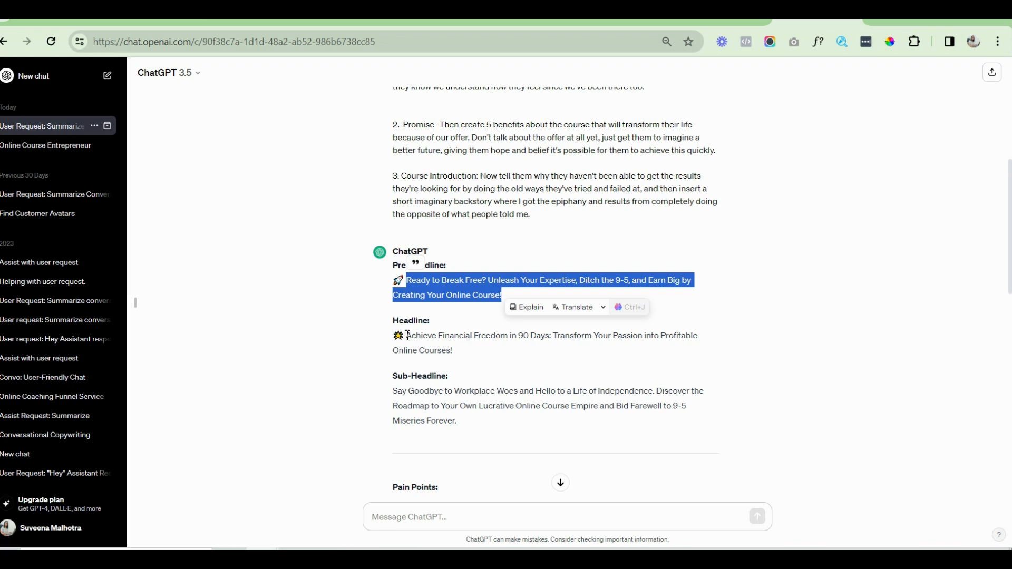
{"action": "left_click_drag", "start_coordinate": [407, 335], "coordinate": [466, 350]}
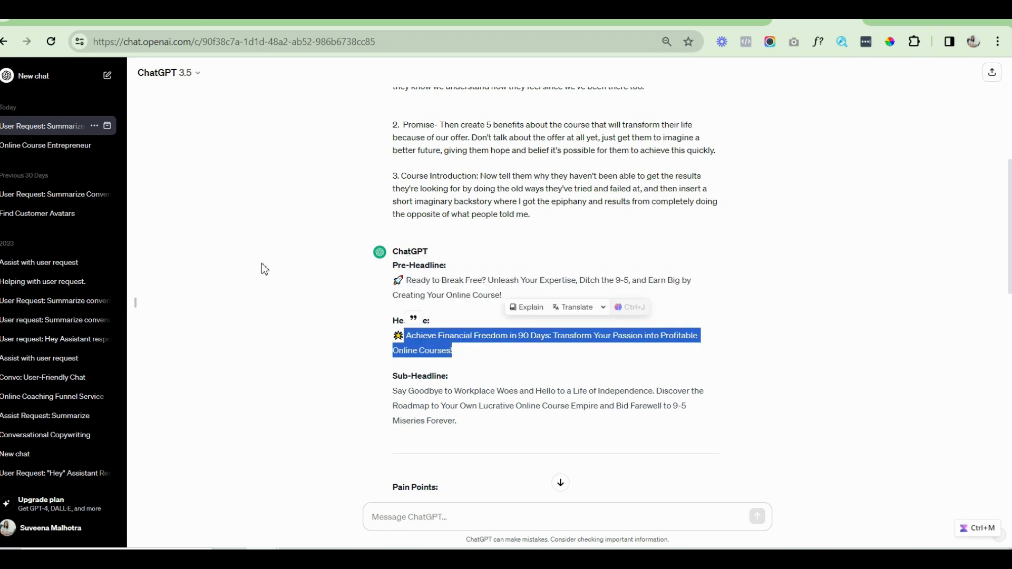
{"action": "left_click", "coordinate": [251, 22]}
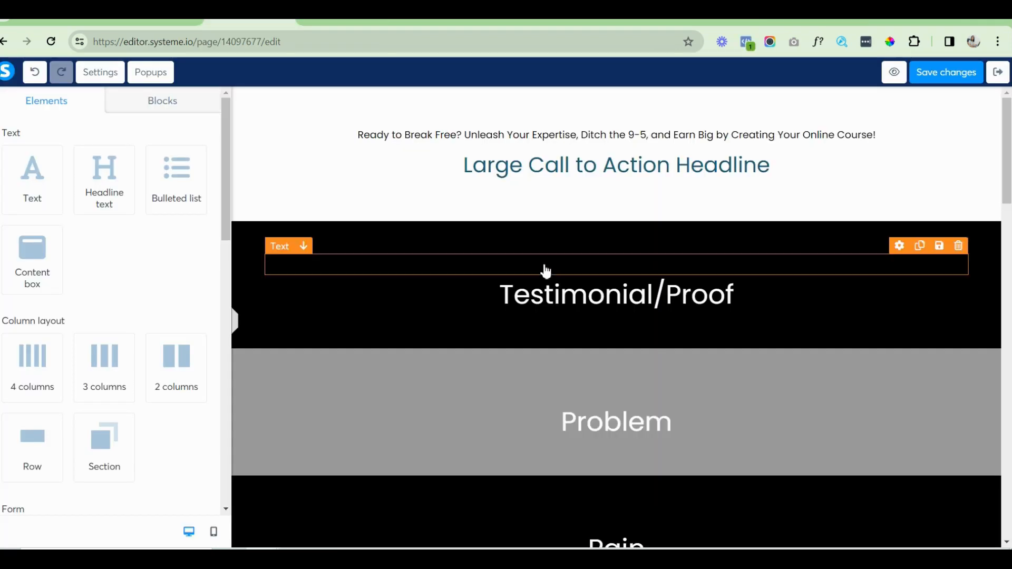
{"action": "left_click", "coordinate": [463, 163]}
{"action": "key", "text": "ctrl+a"}
{"action": "key", "text": "ctrl+v"}
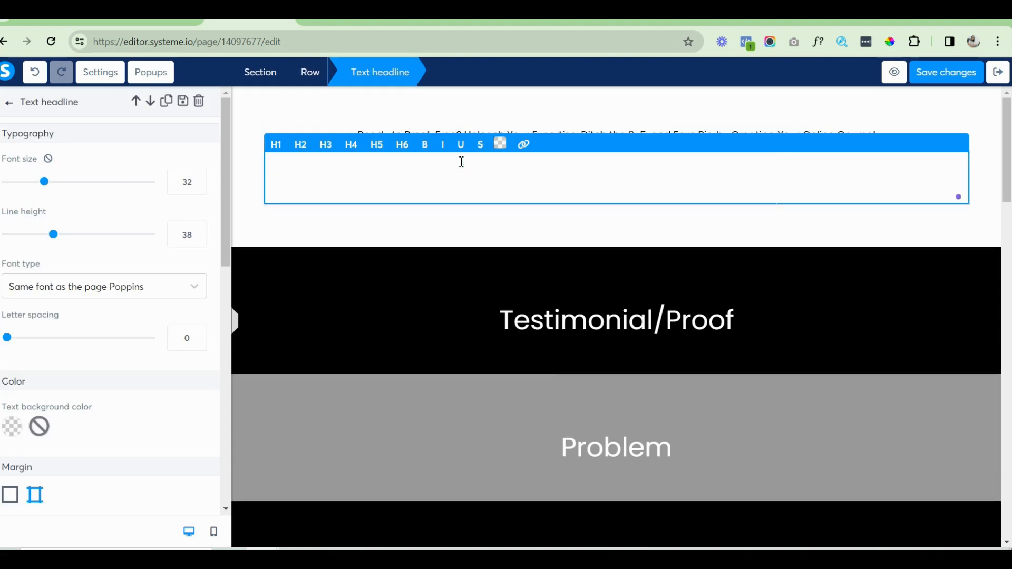
Apply the saved teal color 1C6176 to the entire pasted headline.
{"action": "key", "text": "ctrl+a"}
{"action": "left_click", "coordinate": [500, 144]}
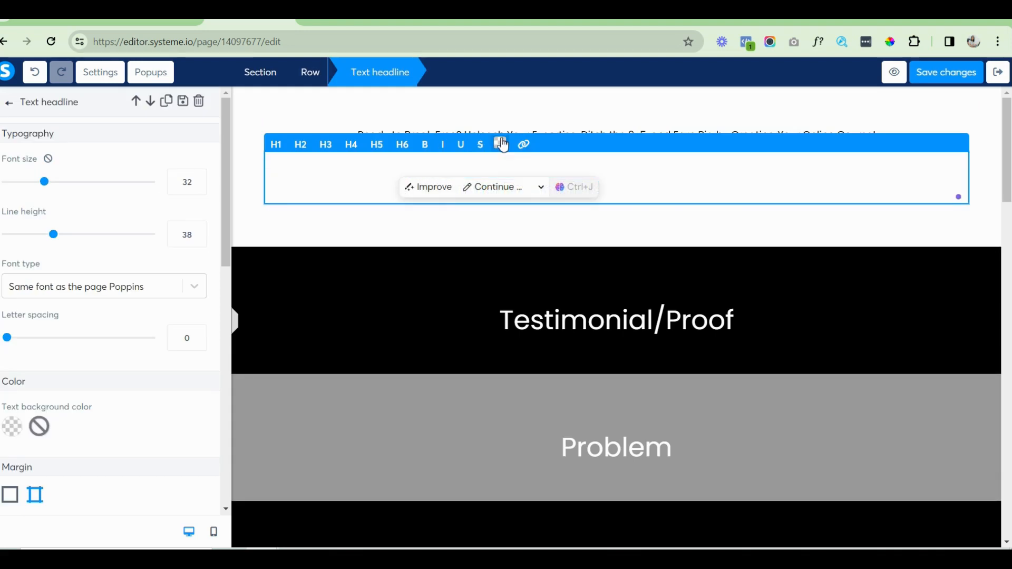
{"action": "left_click", "coordinate": [627, 388]}
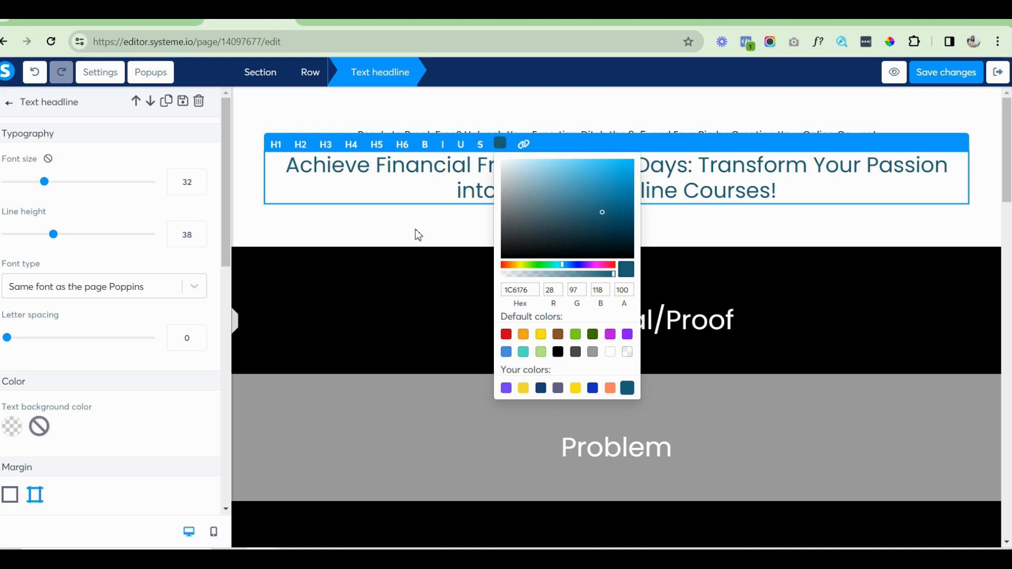
Make the entire teal headline bold and raise its font size to 54.
{"action": "left_click", "coordinate": [284, 163]}
{"action": "key", "text": "ctrl+a"}
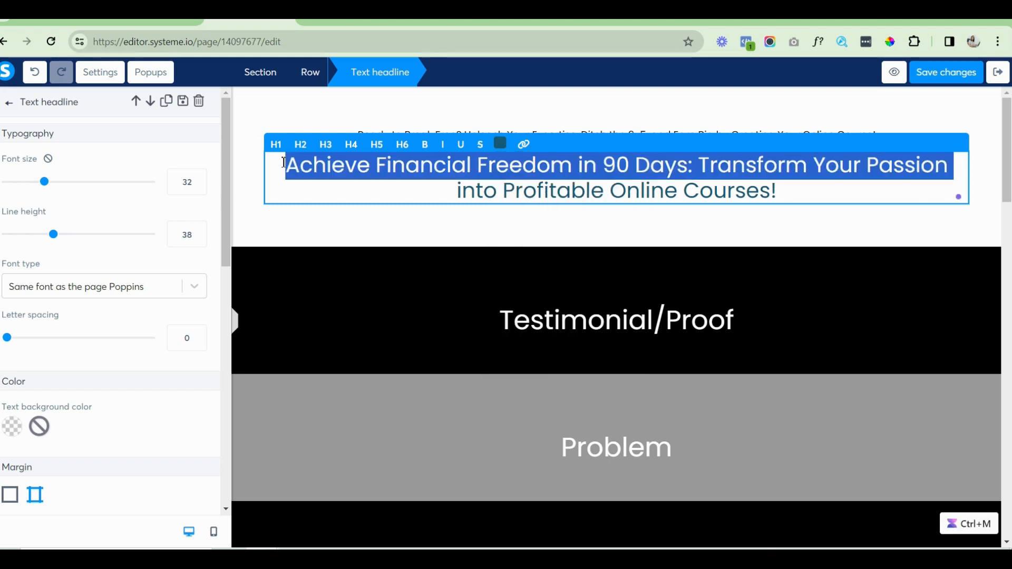
{"action": "key", "text": "ctrl+b"}
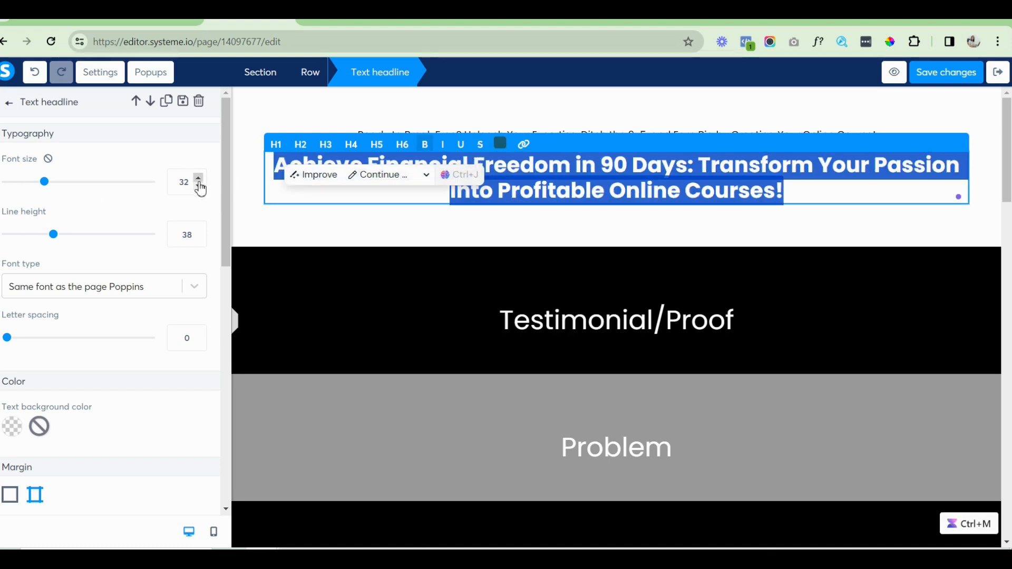
{"action": "left_click", "coordinate": [199, 180]}
{"action": "left_click", "coordinate": [198, 180]}
{"action": "left_click", "coordinate": [199, 180]}
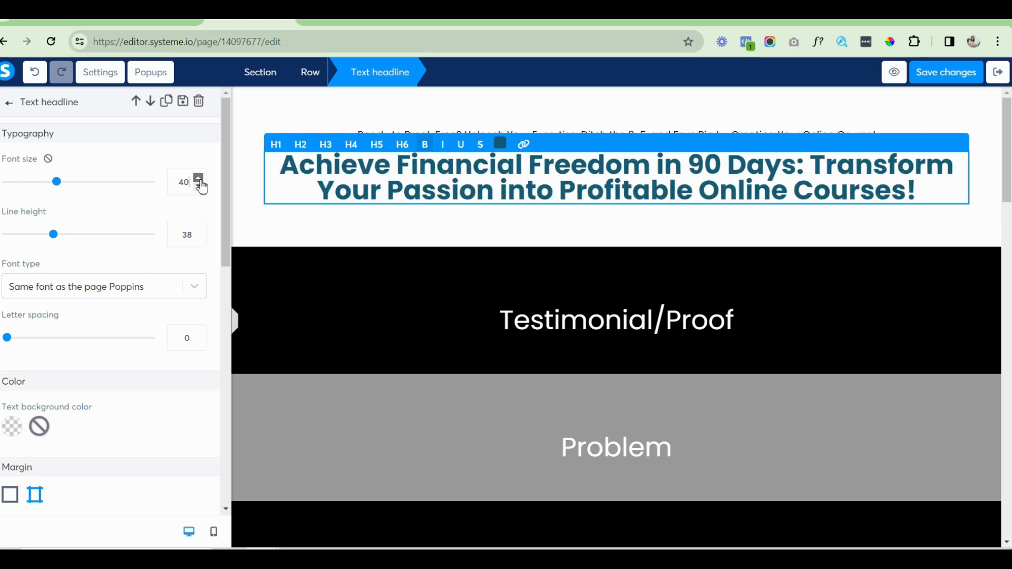
{"action": "left_click", "coordinate": [198, 179]}
{"action": "left_click", "coordinate": [198, 180]}
{"action": "left_click", "coordinate": [198, 180]}
{"action": "left_click", "coordinate": [199, 180]}
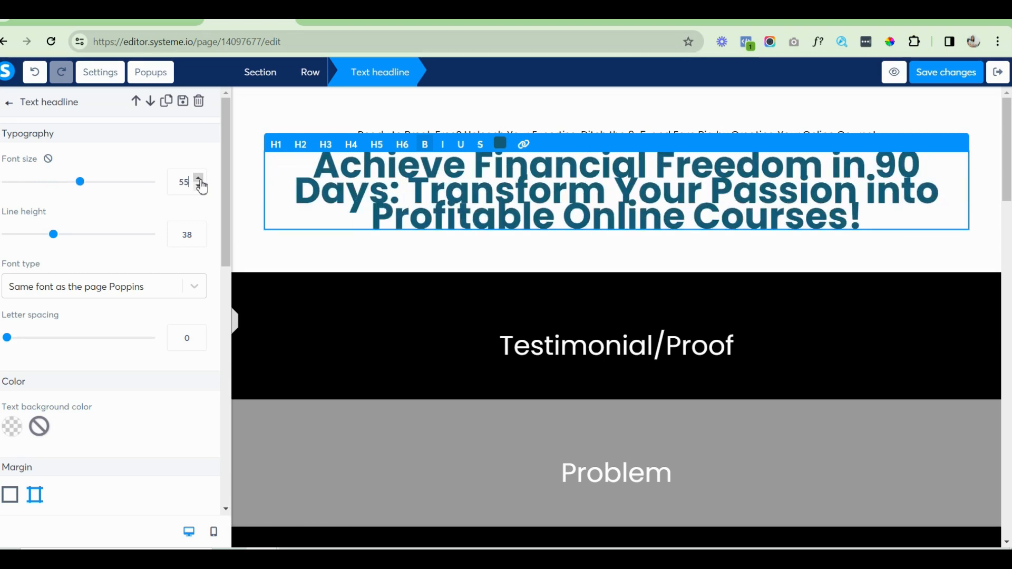
{"action": "left_click", "coordinate": [199, 186]}
Increase the headline's line height to 55 and save the page changes.
{"action": "left_click", "coordinate": [198, 232]}
{"action": "left_click", "coordinate": [199, 232]}
{"action": "left_click", "coordinate": [199, 232]}
{"action": "left_click", "coordinate": [199, 232]}
{"action": "left_click", "coordinate": [199, 232]}
{"action": "left_click", "coordinate": [199, 232]}
{"action": "left_click", "coordinate": [199, 232]}
{"action": "left_click", "coordinate": [199, 232]}
{"action": "left_click", "coordinate": [199, 232]}
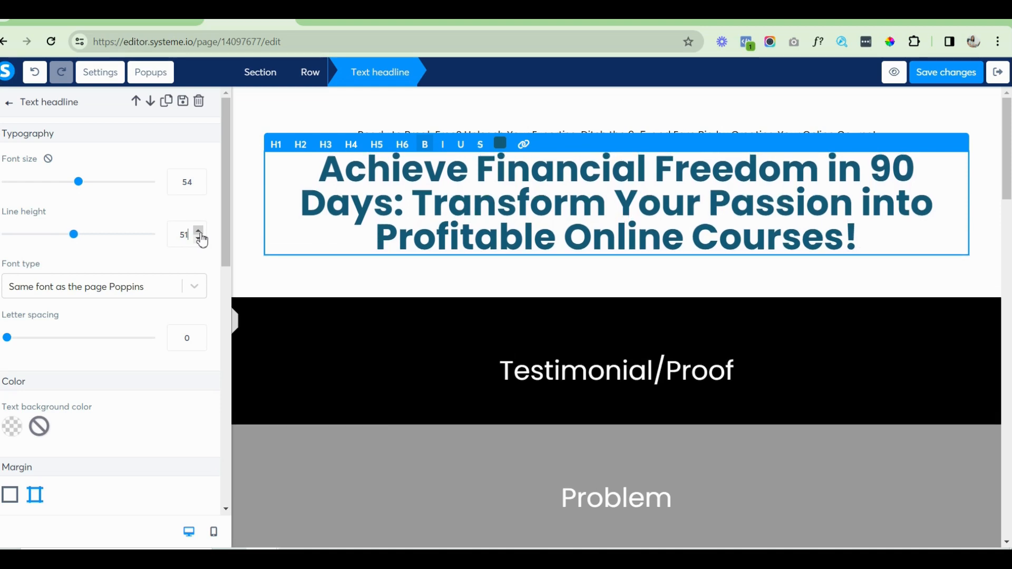
{"action": "left_click", "coordinate": [199, 232]}
{"action": "left_click", "coordinate": [199, 232]}
{"action": "left_click", "coordinate": [199, 232]}
{"action": "left_click", "coordinate": [199, 232]}
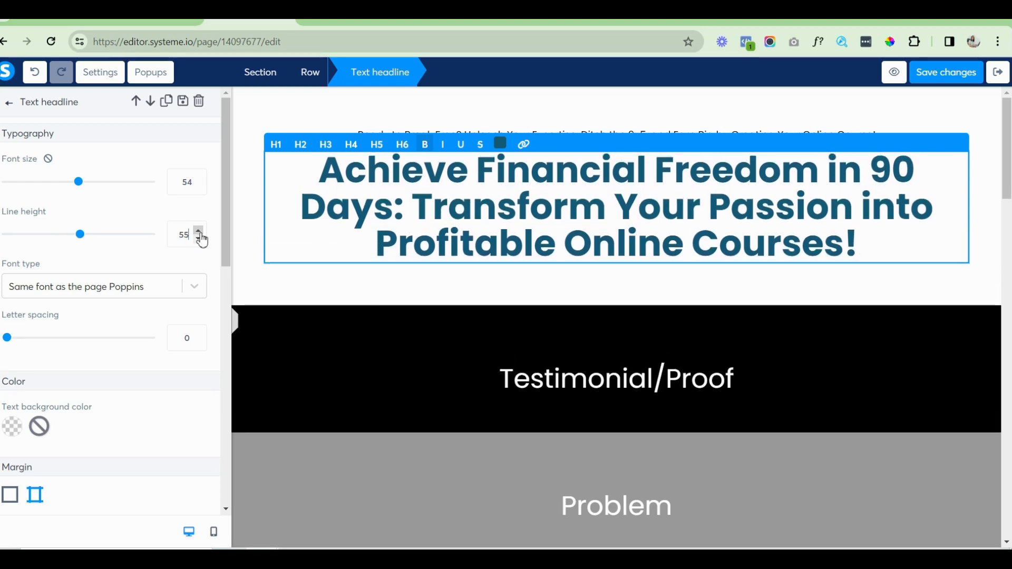
{"action": "left_click", "coordinate": [946, 79]}
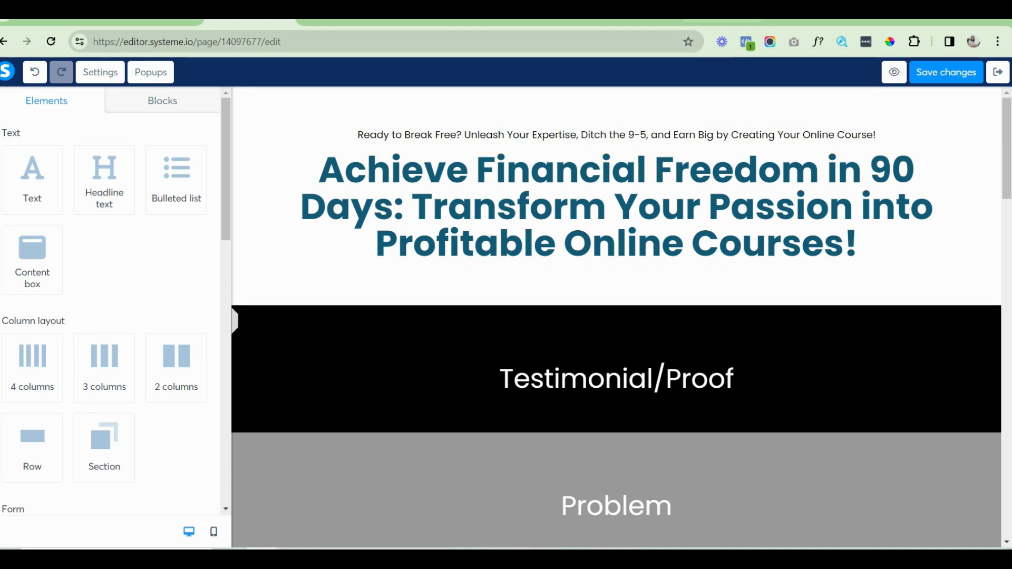
Copy the generated sub-headline paragraph starting "Say Goodbye to Workplace Woes" from ChatGPT and return to the systeme.io editor.
{"action": "left_click", "coordinate": [817, 22]}
{"action": "left_click_drag", "start_coordinate": [396, 392], "coordinate": [458, 421]}
{"action": "key", "text": "ctrl+c"}
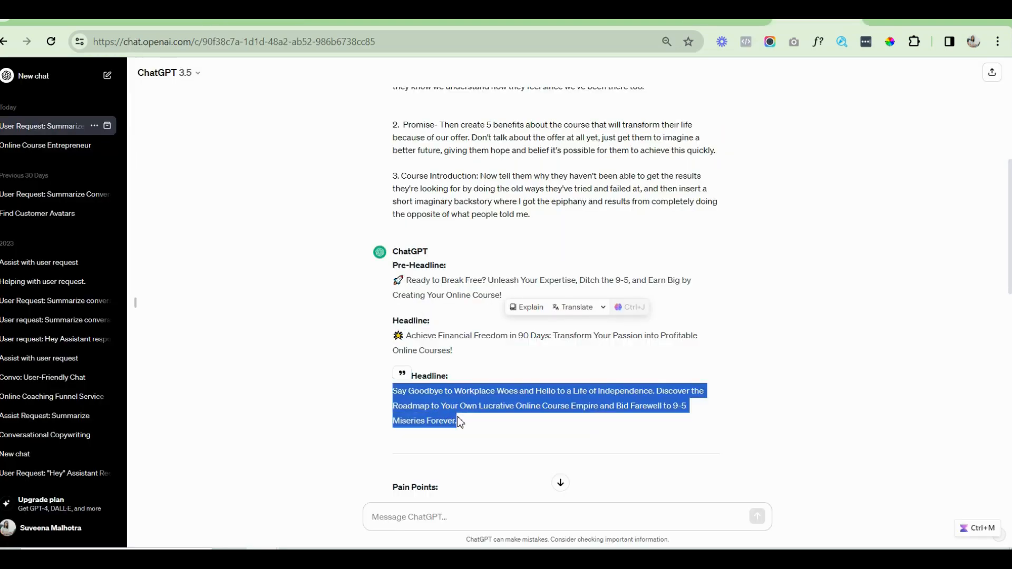
{"action": "left_click", "coordinate": [243, 23]}
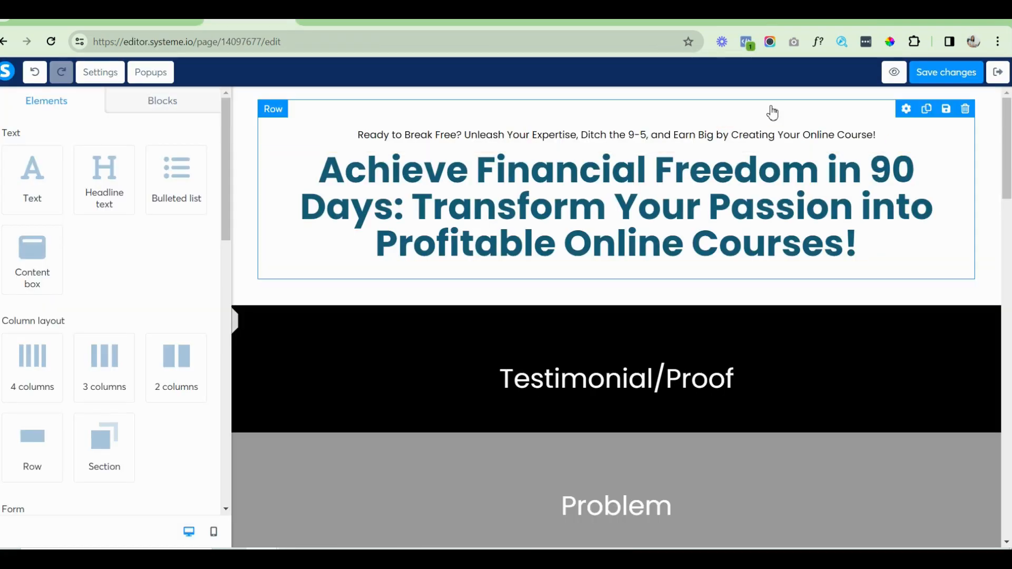
Duplicate the pre-headline text element and move the copy directly below the main headline.
{"action": "left_click", "coordinate": [766, 133]}
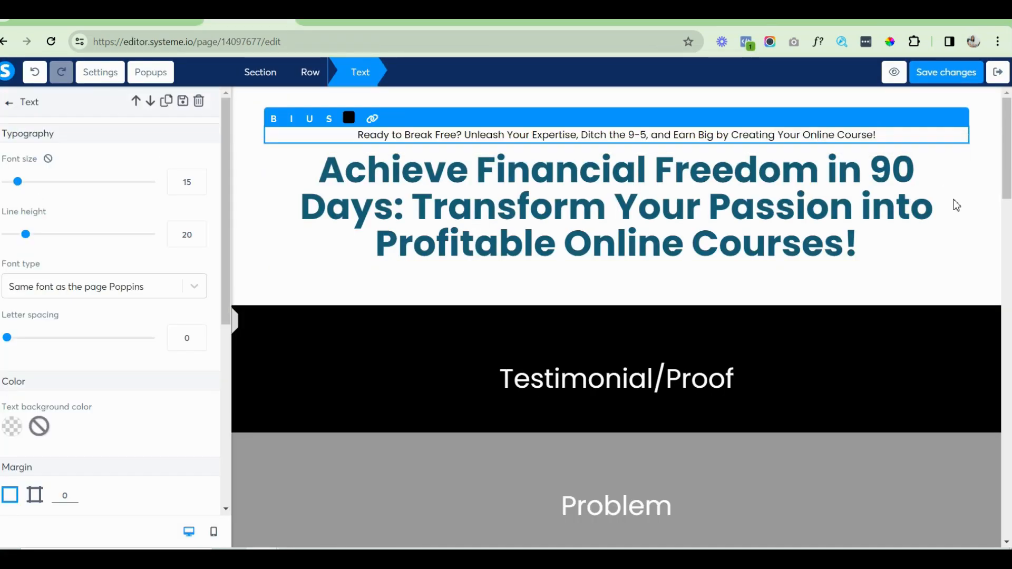
{"action": "key", "text": "Escape"}
{"action": "left_click", "coordinate": [920, 119]}
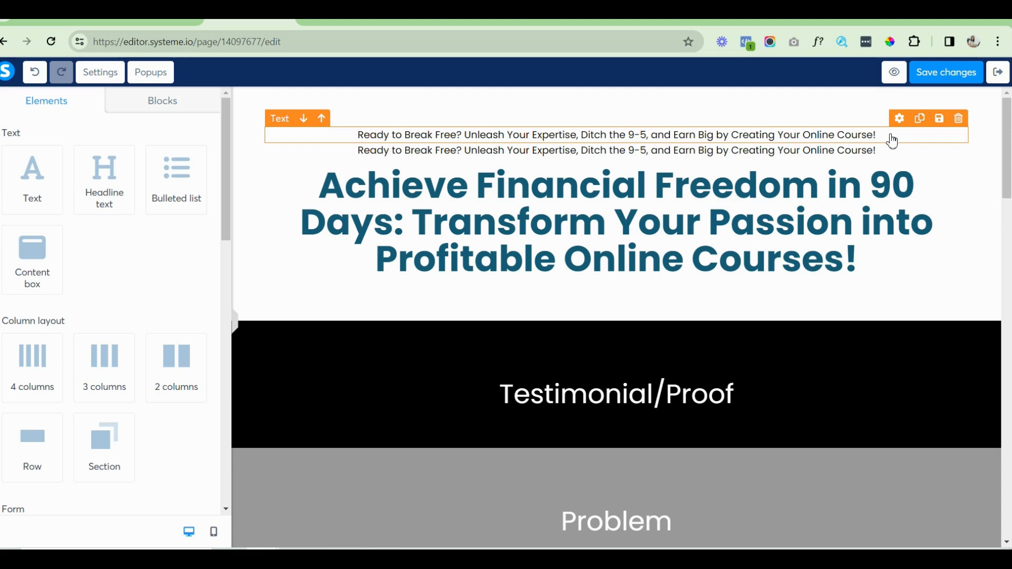
{"action": "left_click_drag", "start_coordinate": [899, 123], "coordinate": [816, 263]}
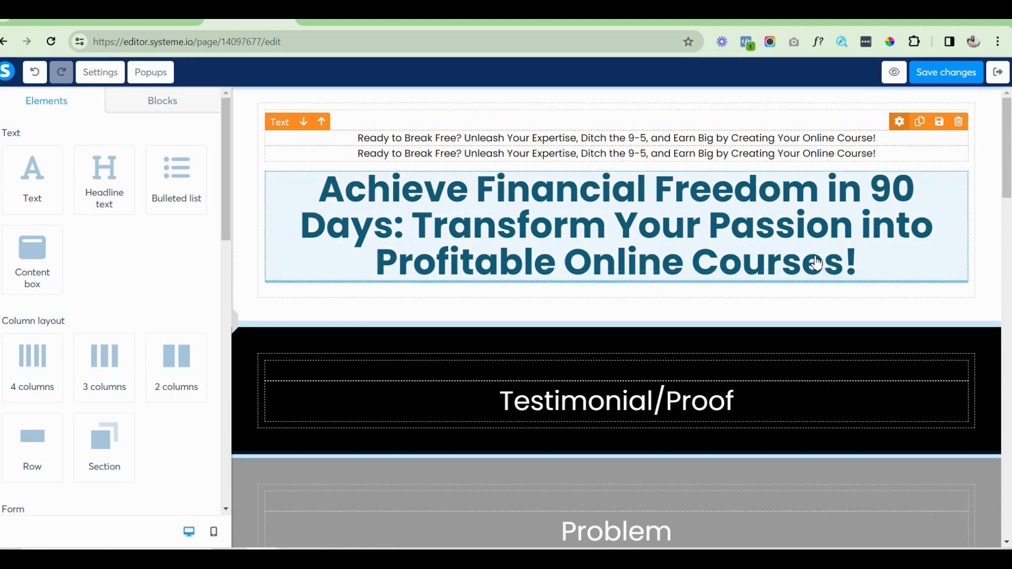
Replace the duplicated text below the headline with the copied sub-headline and color it black (000000).
{"action": "left_click", "coordinate": [355, 282]}
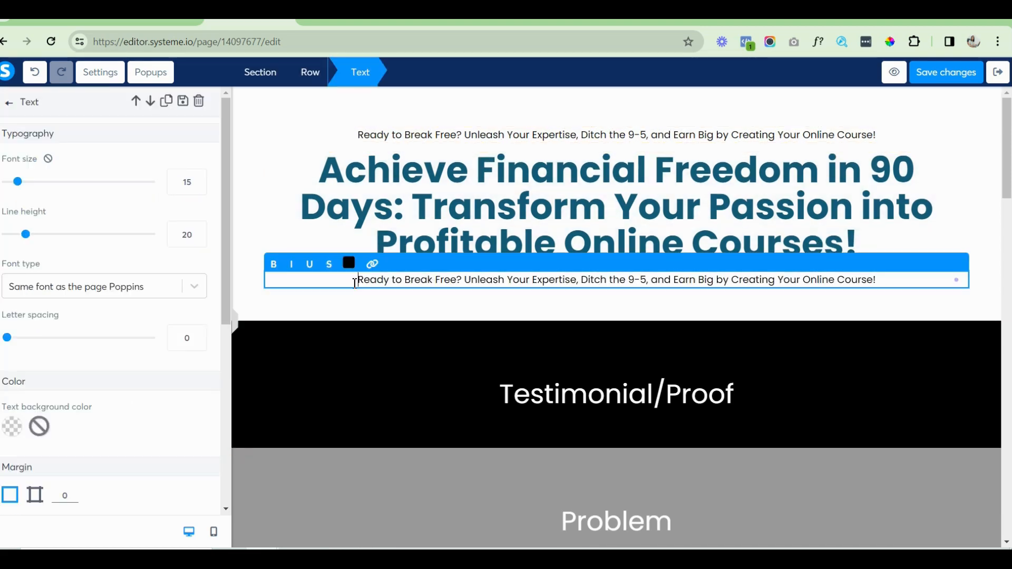
{"action": "key", "text": "ctrl+a"}
{"action": "key", "text": "BackSpace"}
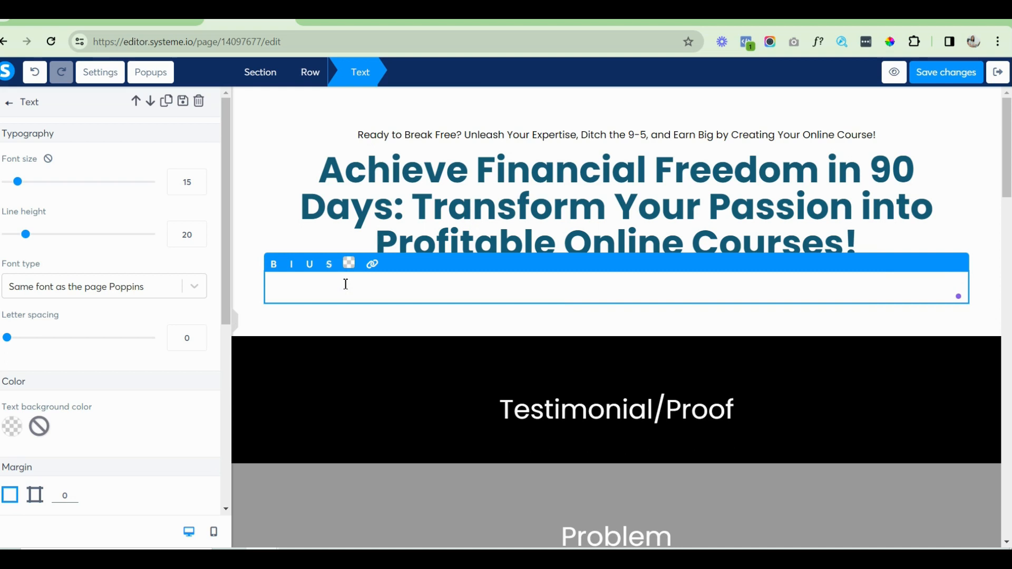
{"action": "key", "text": "ctrl+v"}
{"action": "key", "text": "ctrl+a"}
{"action": "left_click", "coordinate": [358, 269]}
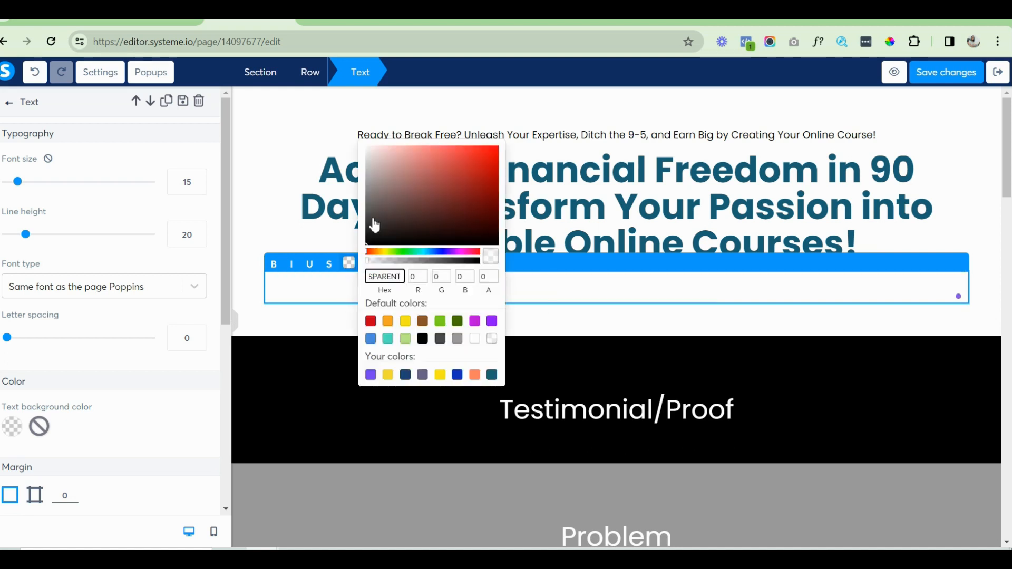
{"action": "left_click", "coordinate": [424, 339]}
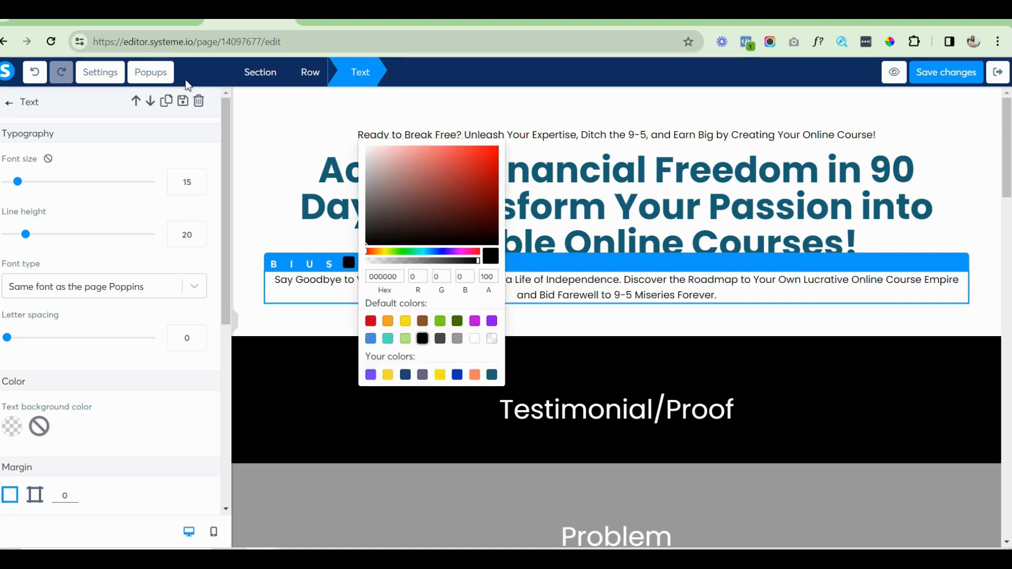
Set the heading typography text color to black (000000) in the page settings.
{"action": "left_click", "coordinate": [99, 73]}
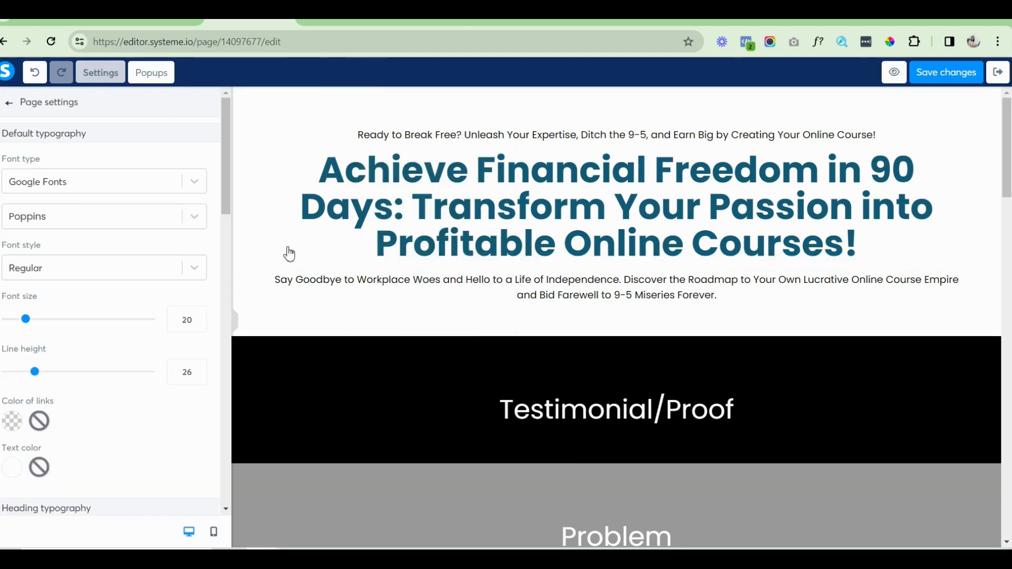
{"action": "left_click_drag", "start_coordinate": [229, 131], "coordinate": [174, 242]}
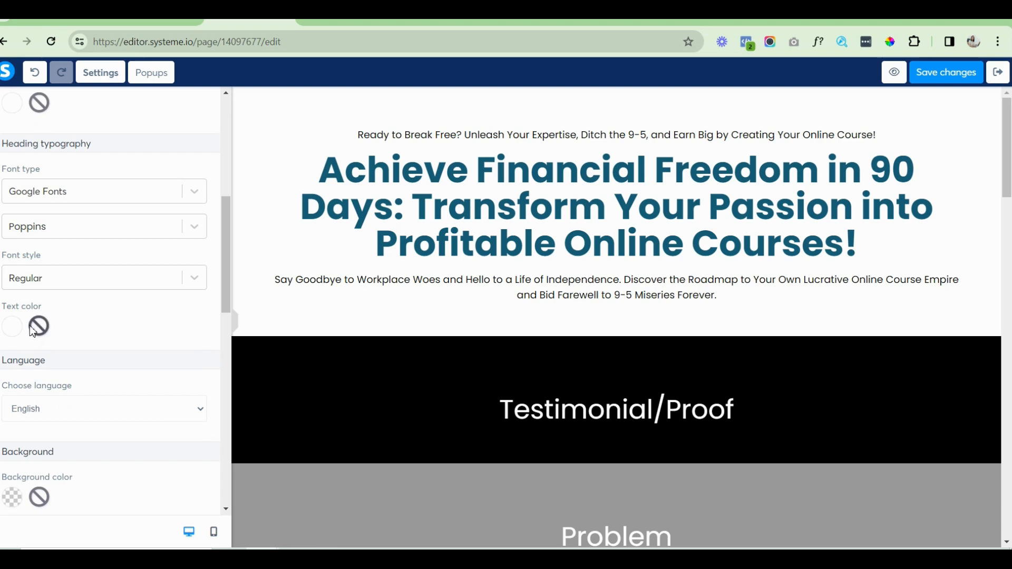
{"action": "left_click", "coordinate": [8, 330]}
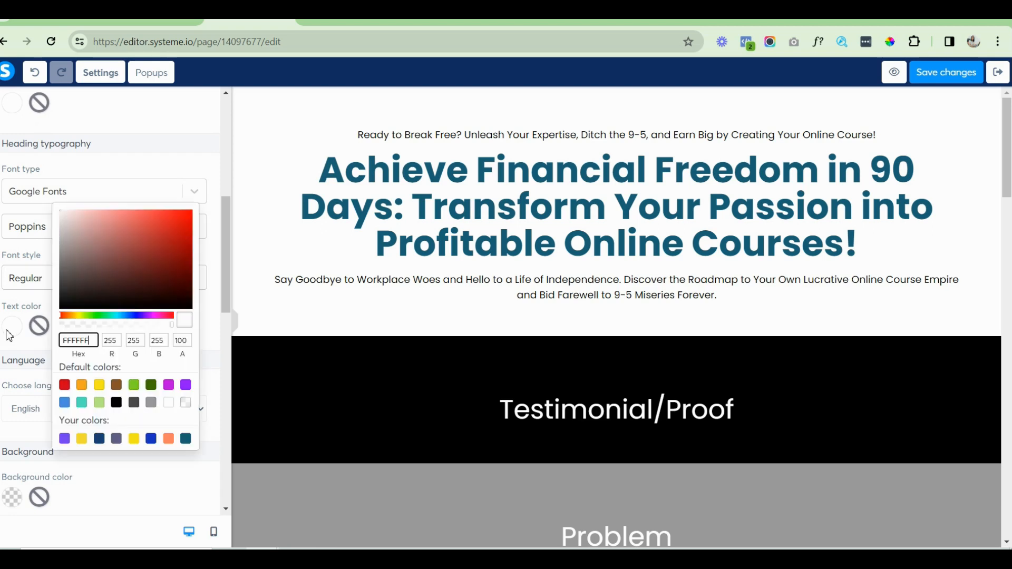
{"action": "left_click", "coordinate": [116, 403]}
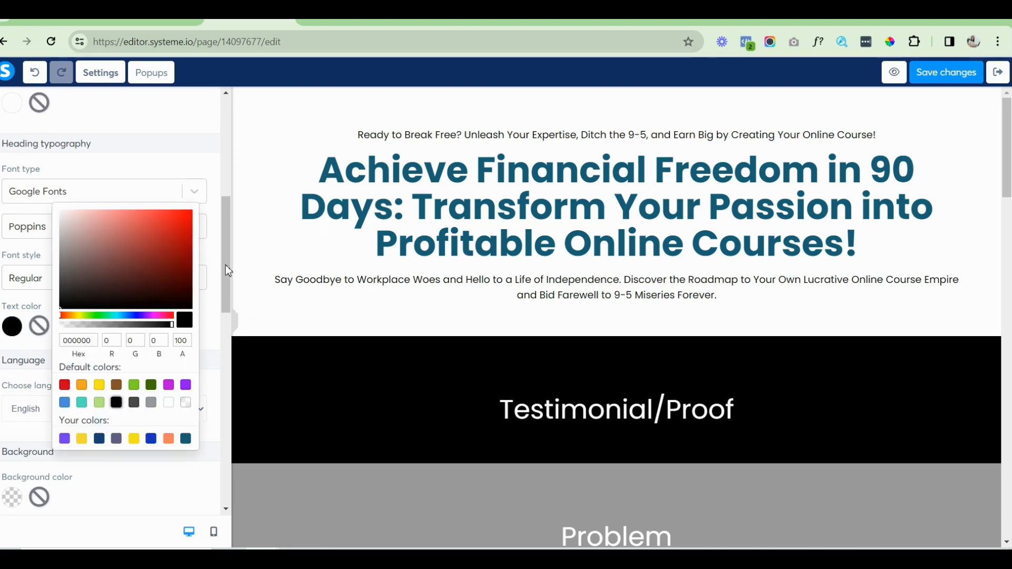
Set the page's default typography text color to black (000000).
{"action": "scroll", "coordinate": [221, 317], "scroll_direction": "down", "scroll_amount": 3}
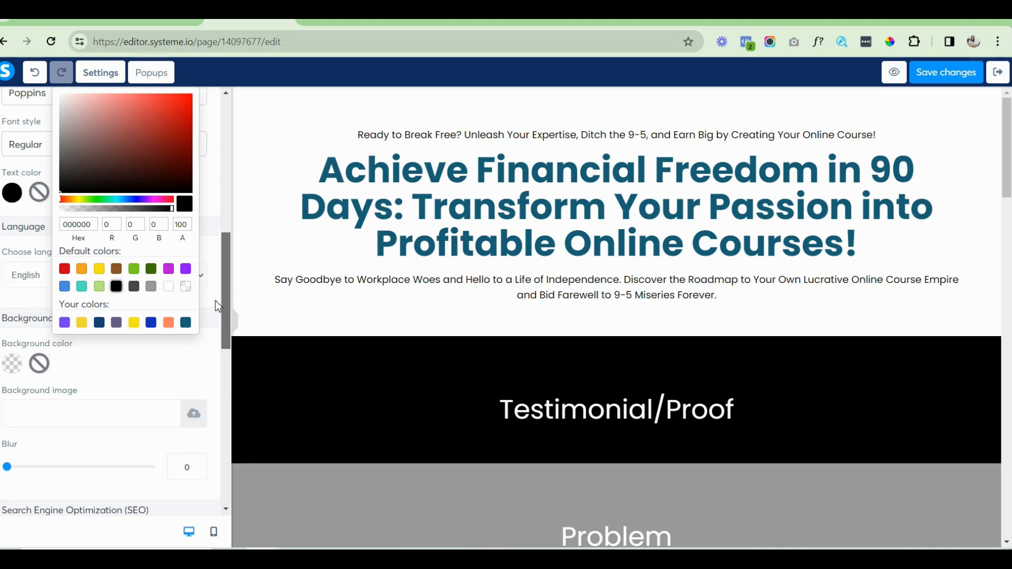
{"action": "scroll", "coordinate": [215, 301], "scroll_direction": "up", "scroll_amount": 4}
{"action": "scroll", "coordinate": [211, 316], "scroll_direction": "down", "scroll_amount": 12}
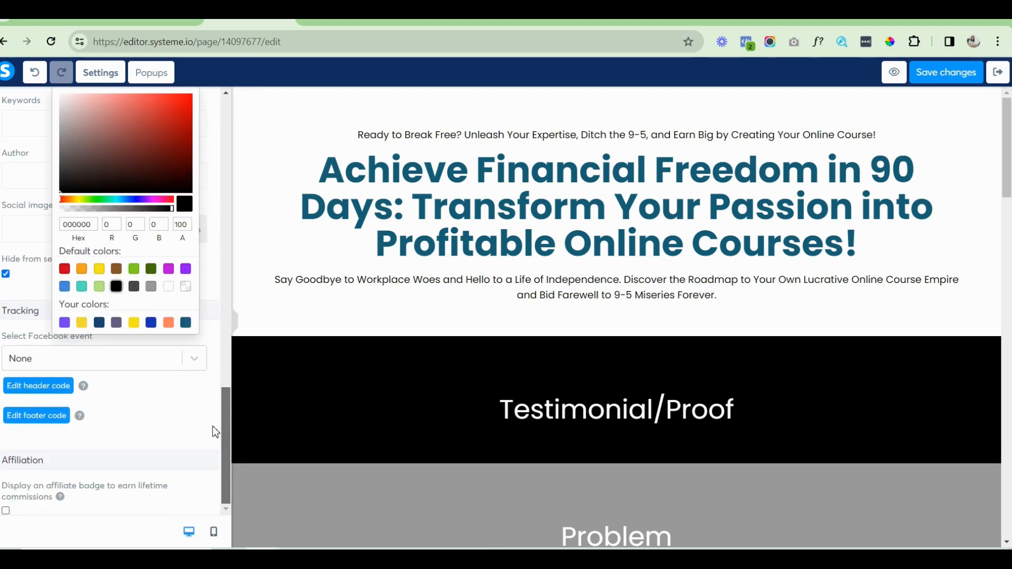
{"action": "scroll", "coordinate": [213, 426], "scroll_direction": "up", "scroll_amount": 10}
{"action": "scroll", "coordinate": [201, 250], "scroll_direction": "up", "scroll_amount": 2}
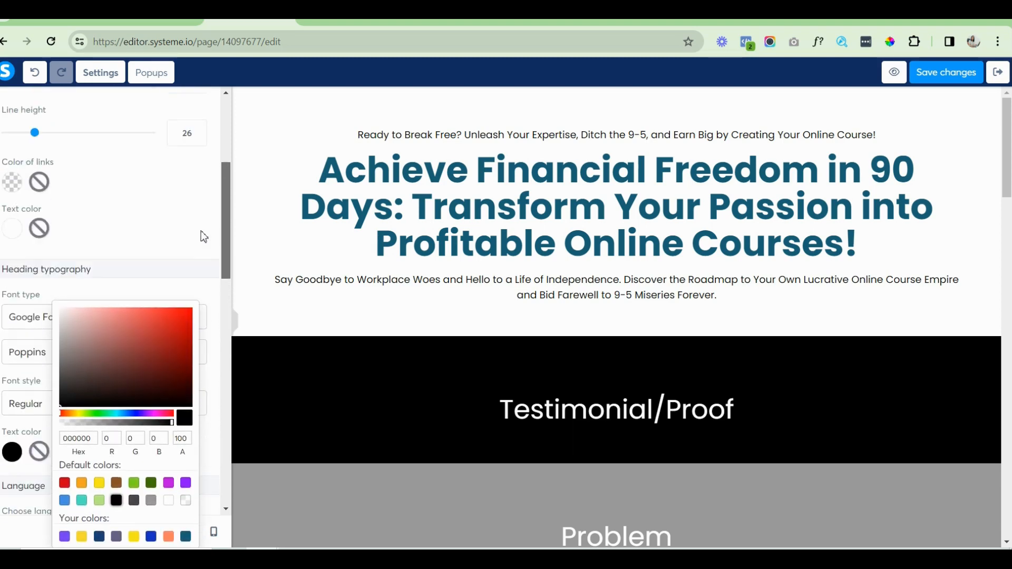
{"action": "left_click", "coordinate": [16, 272]}
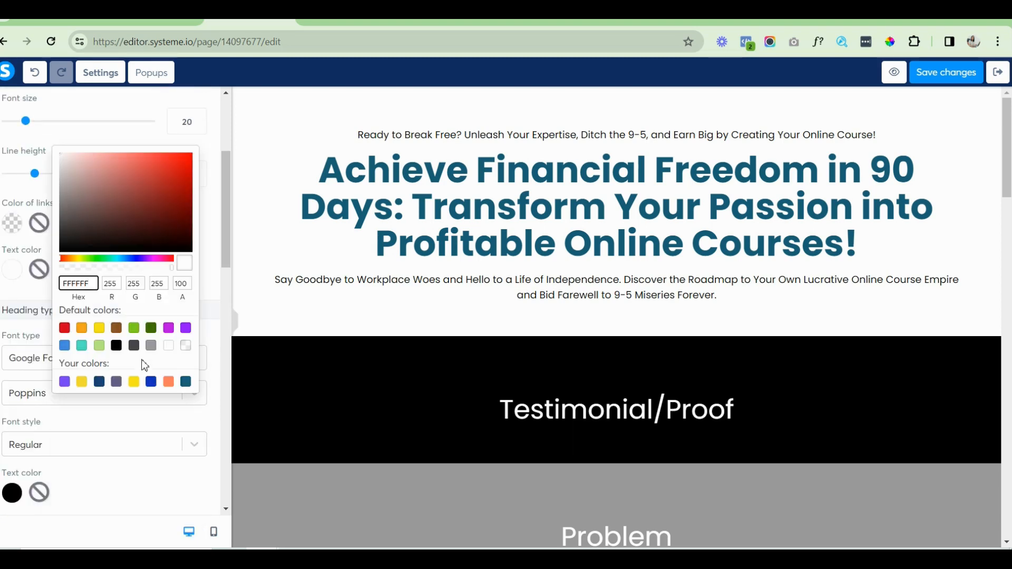
{"action": "left_click", "coordinate": [116, 346]}
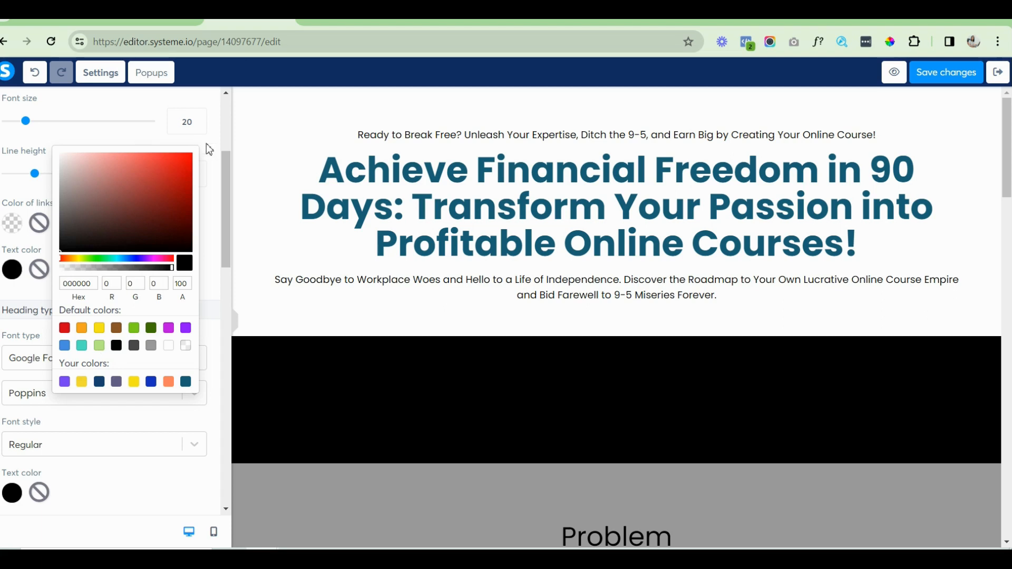
Color the Testimonial/Proof text on the black section white (FFFFFF) and save the page changes.
{"action": "left_click", "coordinate": [383, 401]}
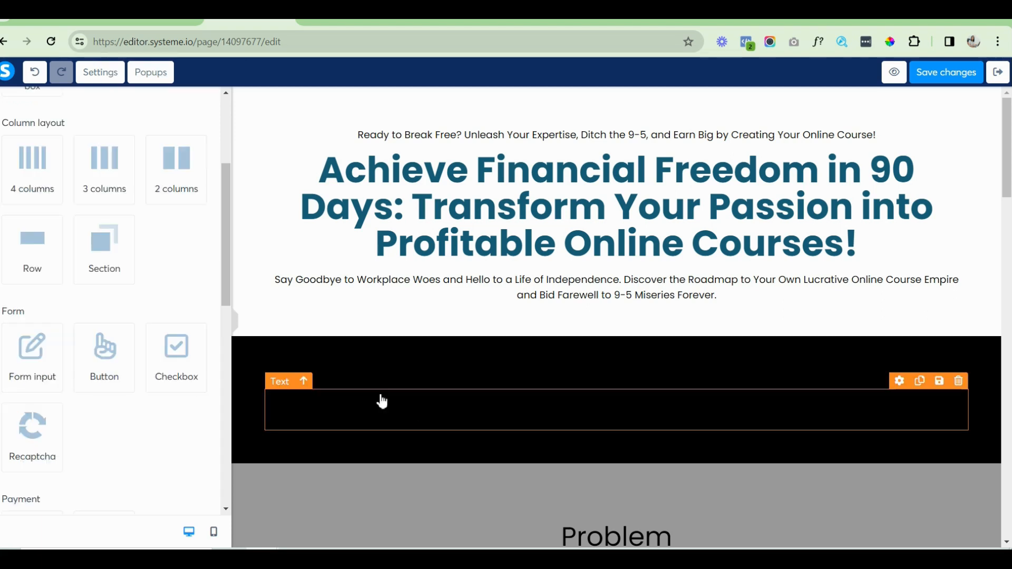
{"action": "triple_click", "coordinate": [344, 405]}
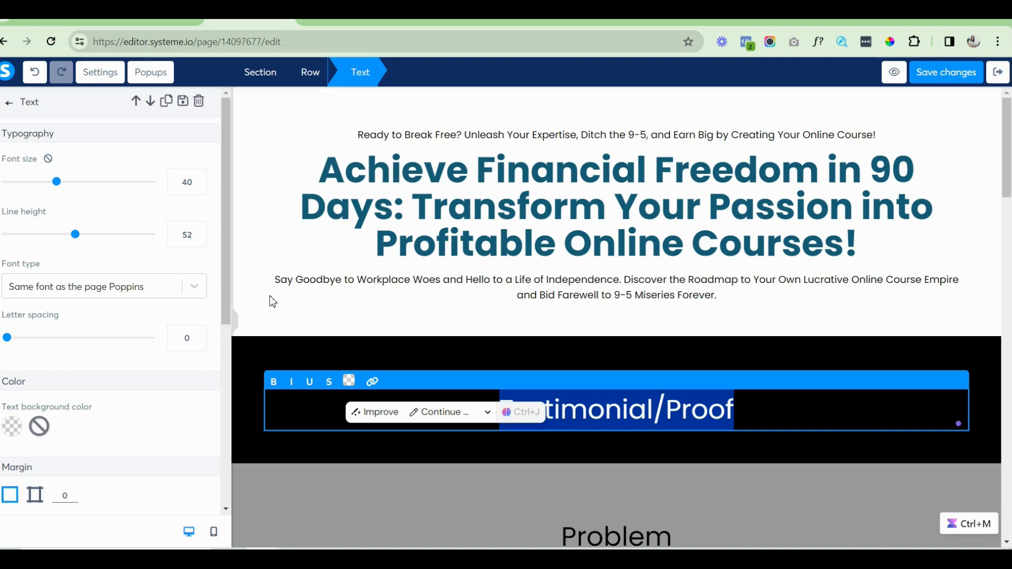
{"action": "left_click", "coordinate": [349, 380]}
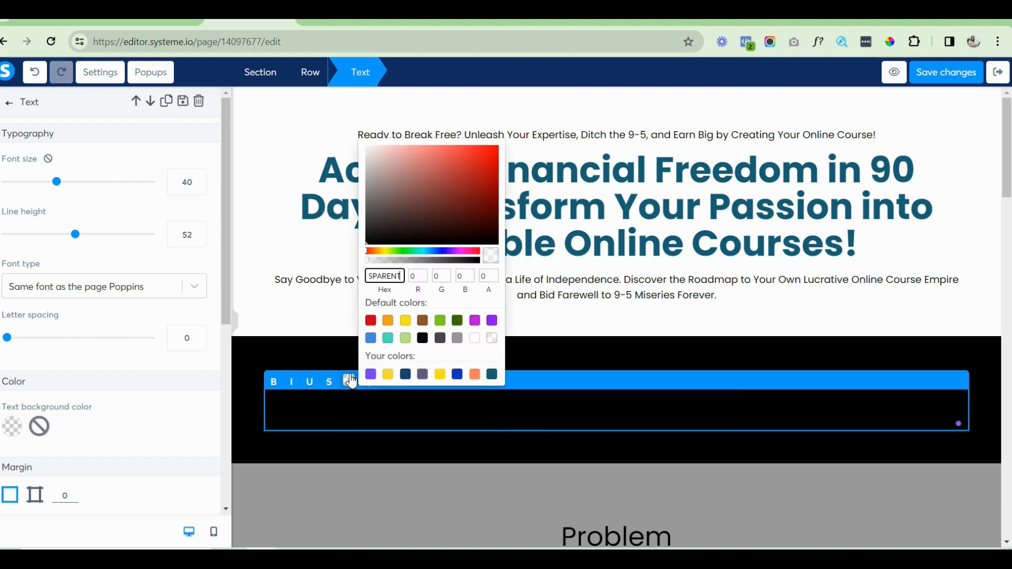
{"action": "left_click", "coordinate": [479, 343]}
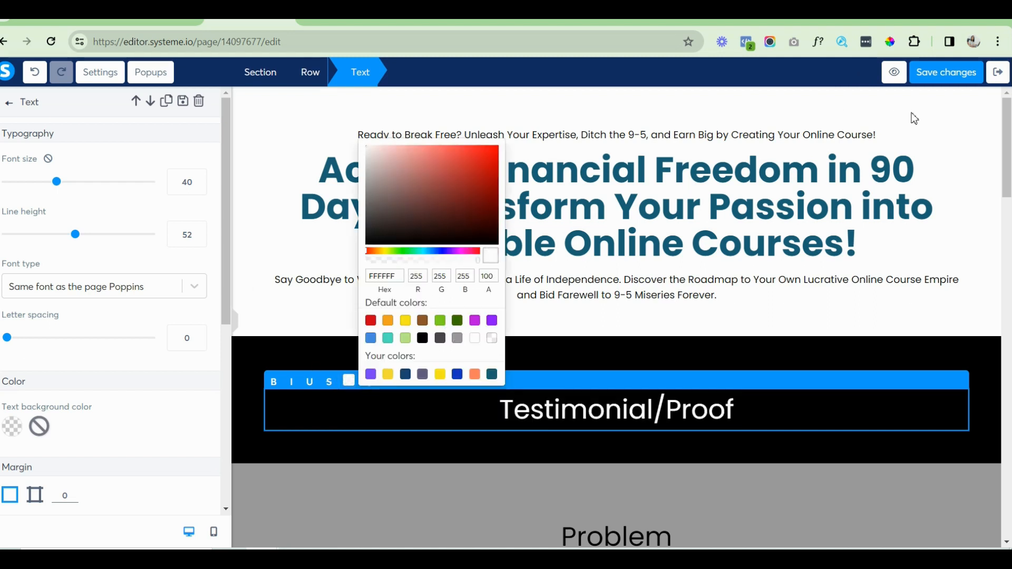
{"action": "left_click", "coordinate": [929, 69]}
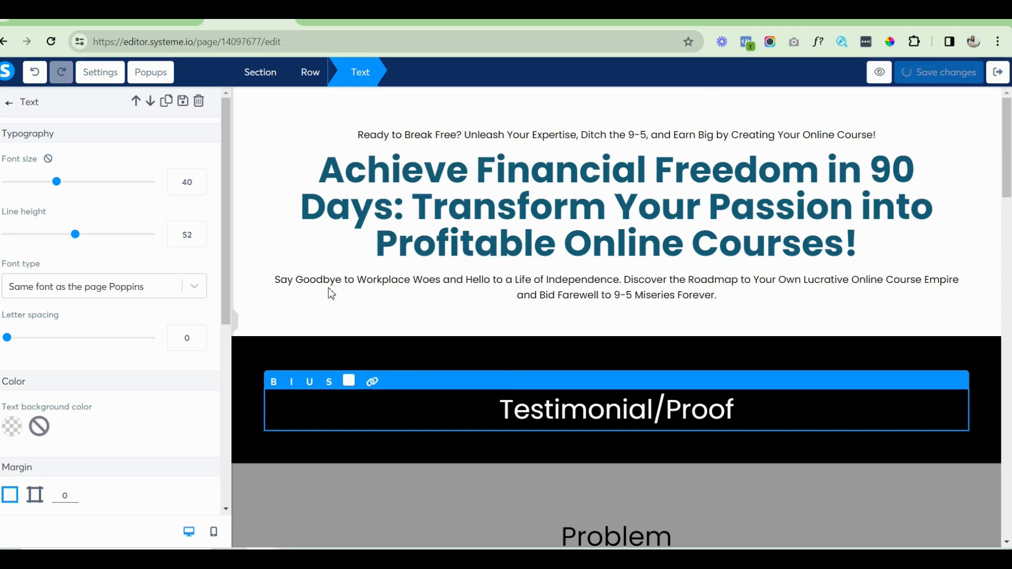
Set the headline section's content width to Wide and save the page changes.
{"action": "left_click", "coordinate": [245, 141]}
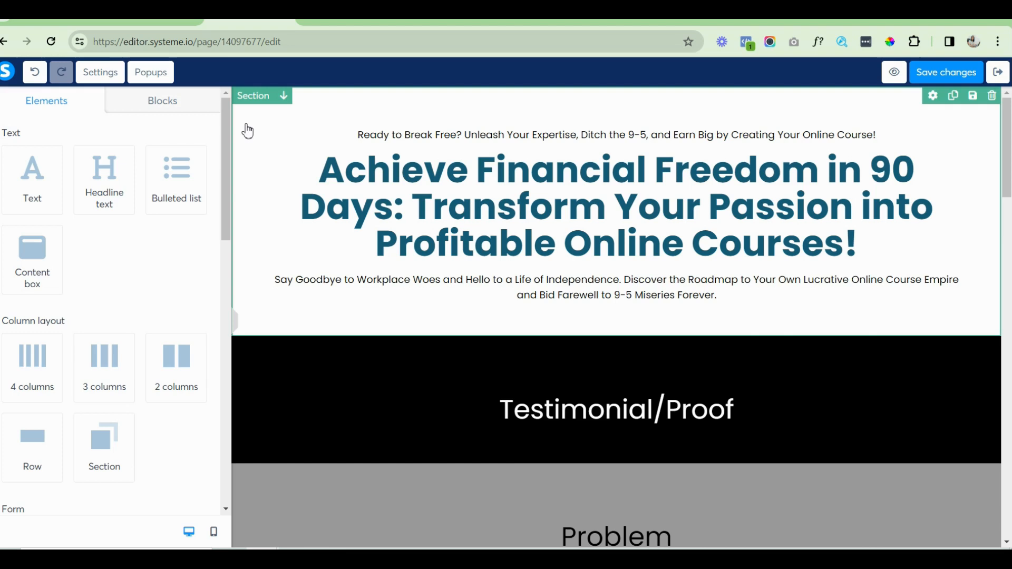
{"action": "left_click", "coordinate": [244, 127]}
{"action": "left_click_drag", "start_coordinate": [226, 110], "coordinate": [224, 235]}
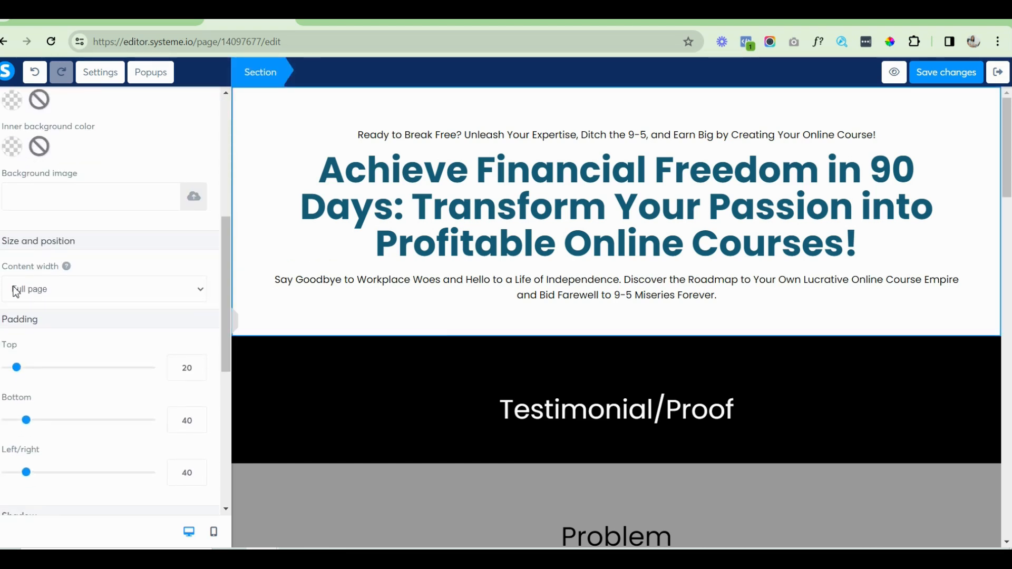
{"action": "left_click", "coordinate": [76, 292]}
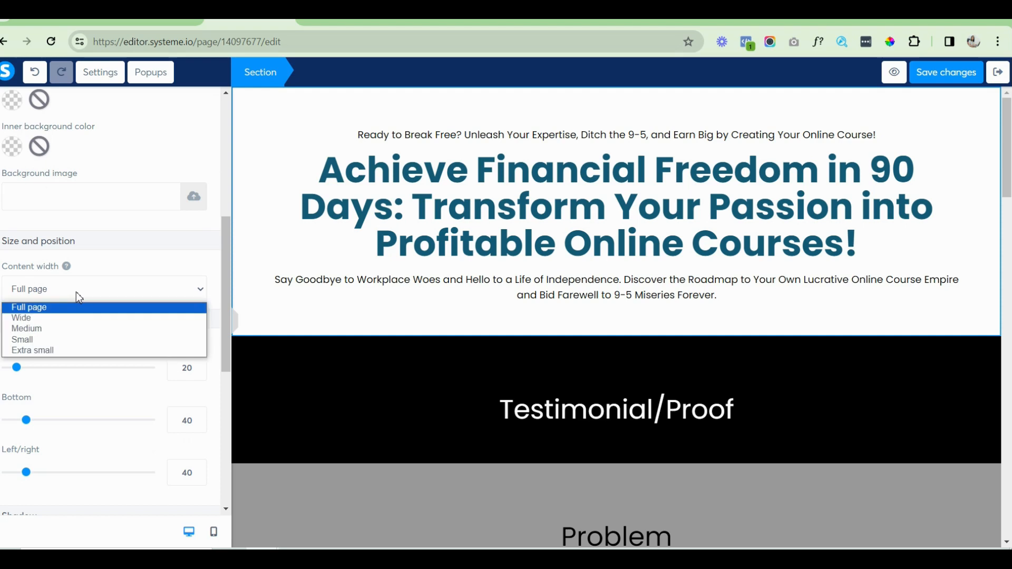
{"action": "left_click", "coordinate": [40, 320]}
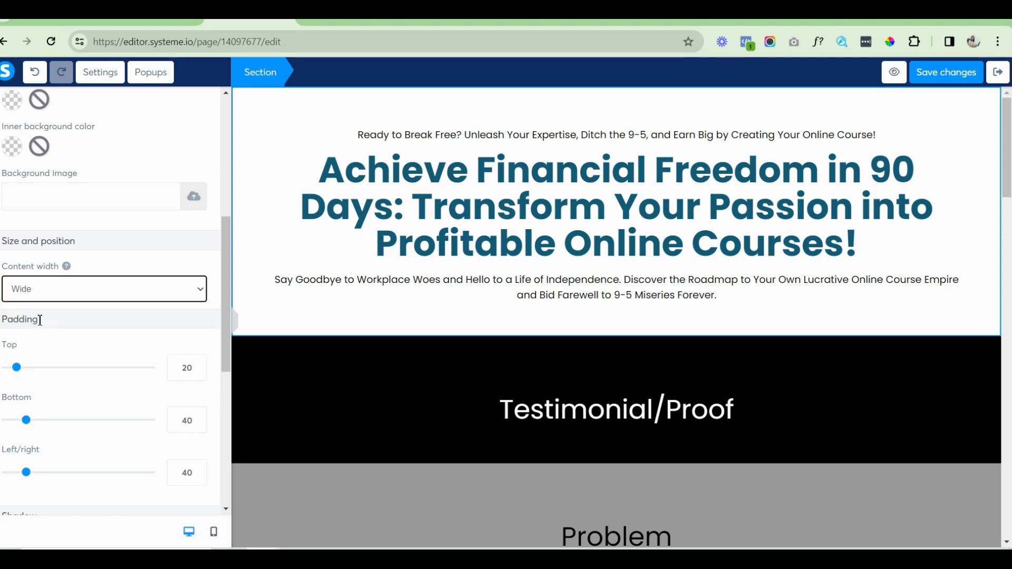
{"action": "left_click", "coordinate": [87, 290]}
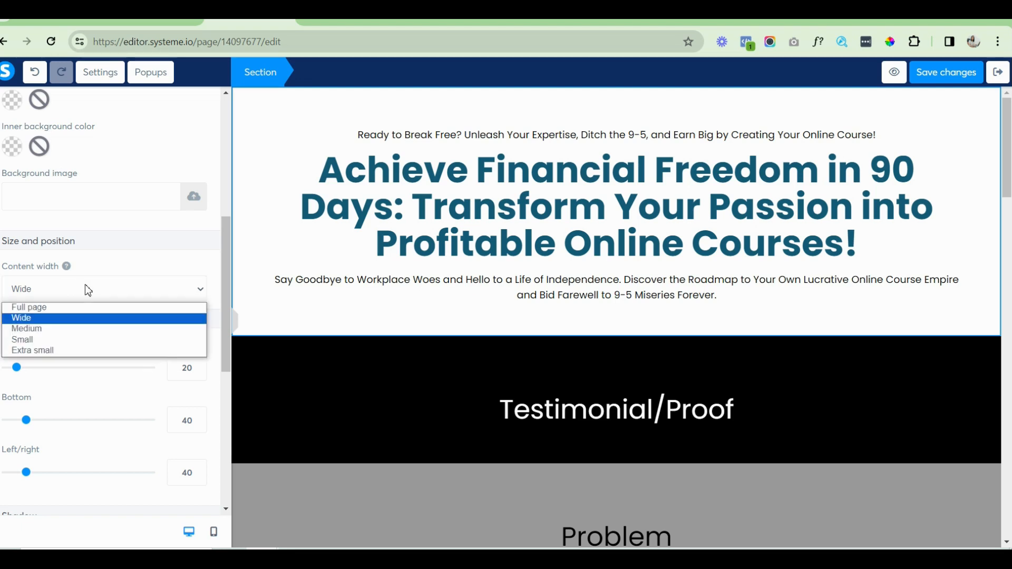
{"action": "left_click", "coordinate": [43, 319]}
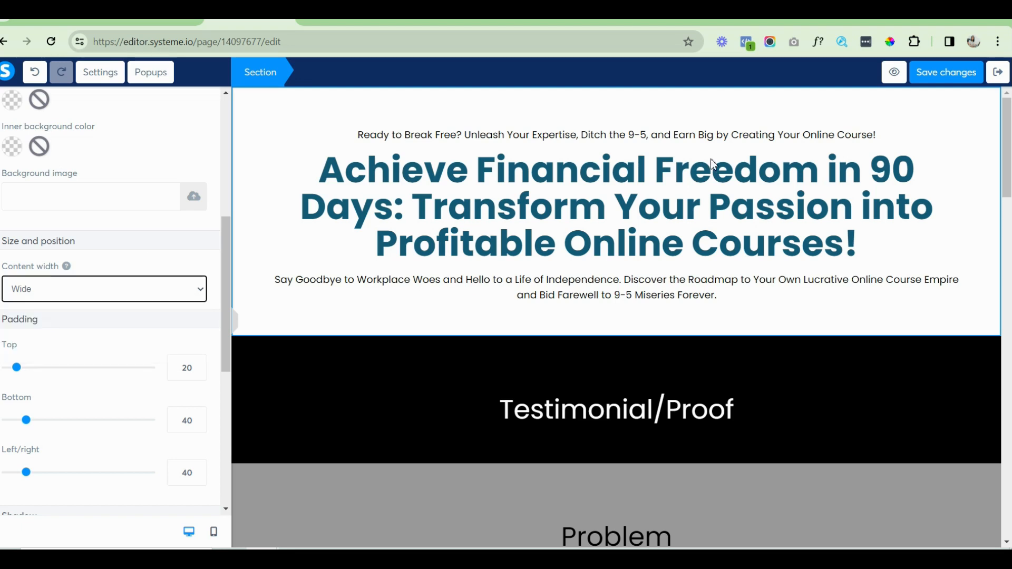
{"action": "left_click", "coordinate": [944, 78]}
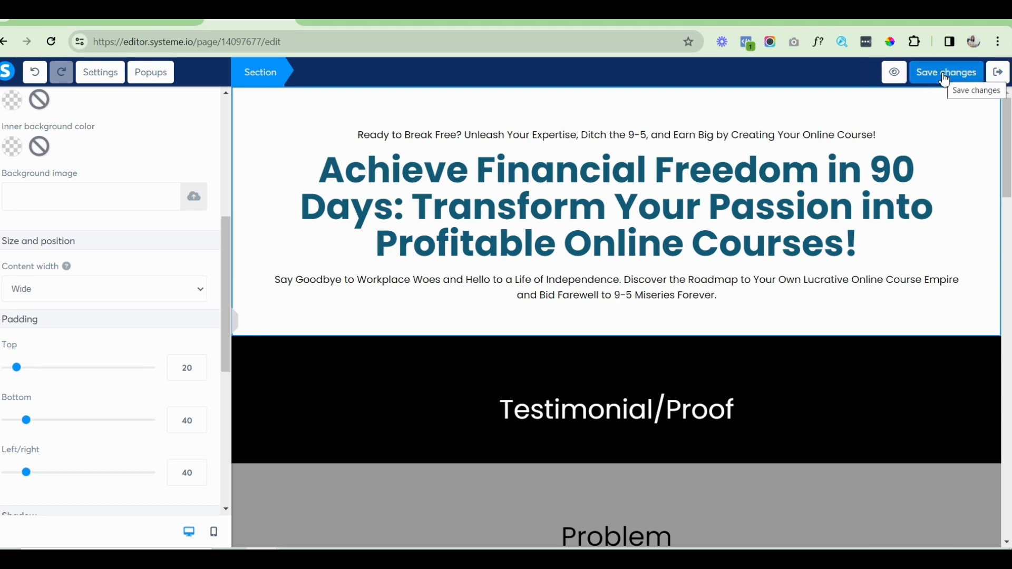
{"action": "left_click", "coordinate": [943, 76]}
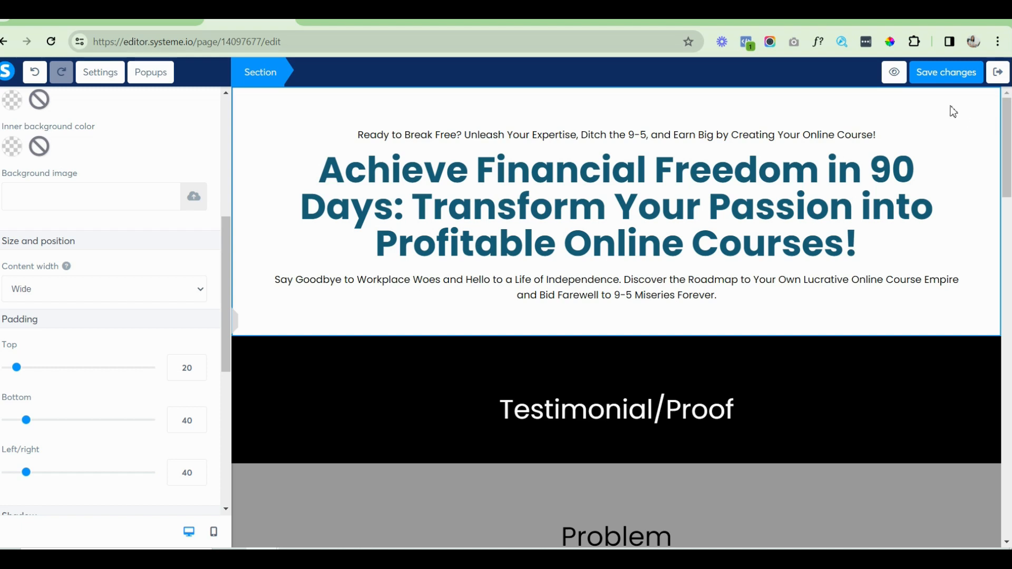
{"action": "left_click", "coordinate": [936, 79]}
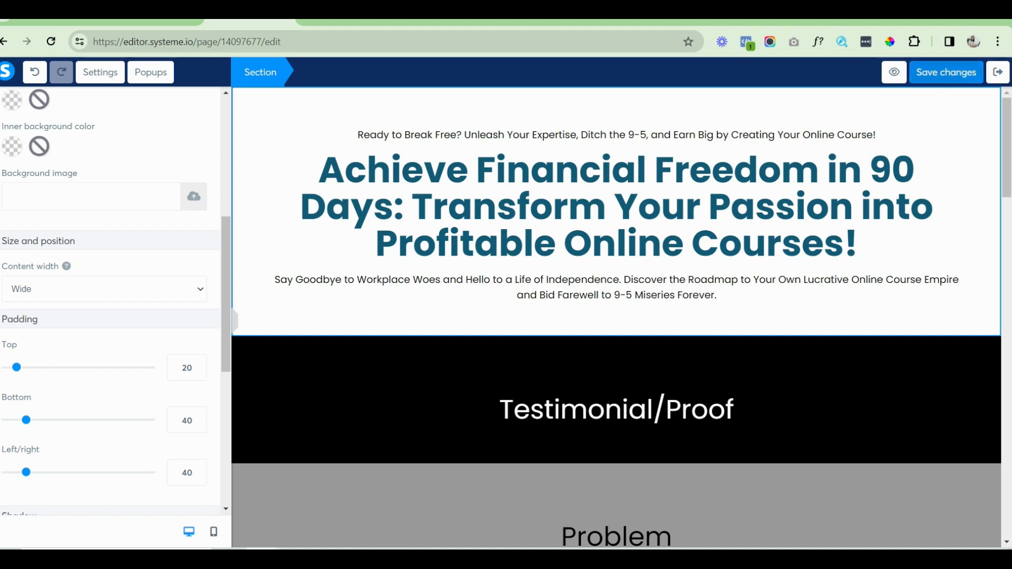
Add a video element below the sub-headline, above the black Testimonial/Proof section.
{"action": "left_click_drag", "start_coordinate": [1009, 136], "coordinate": [1009, 158]}
{"action": "left_click_drag", "start_coordinate": [229, 189], "coordinate": [238, 317]}
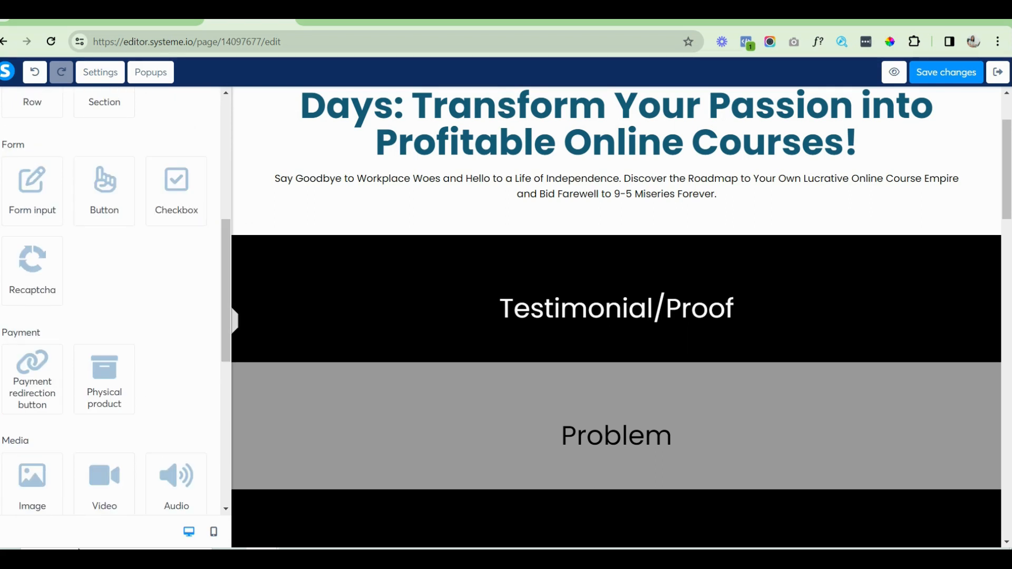
{"action": "left_click_drag", "start_coordinate": [105, 488], "coordinate": [582, 204]}
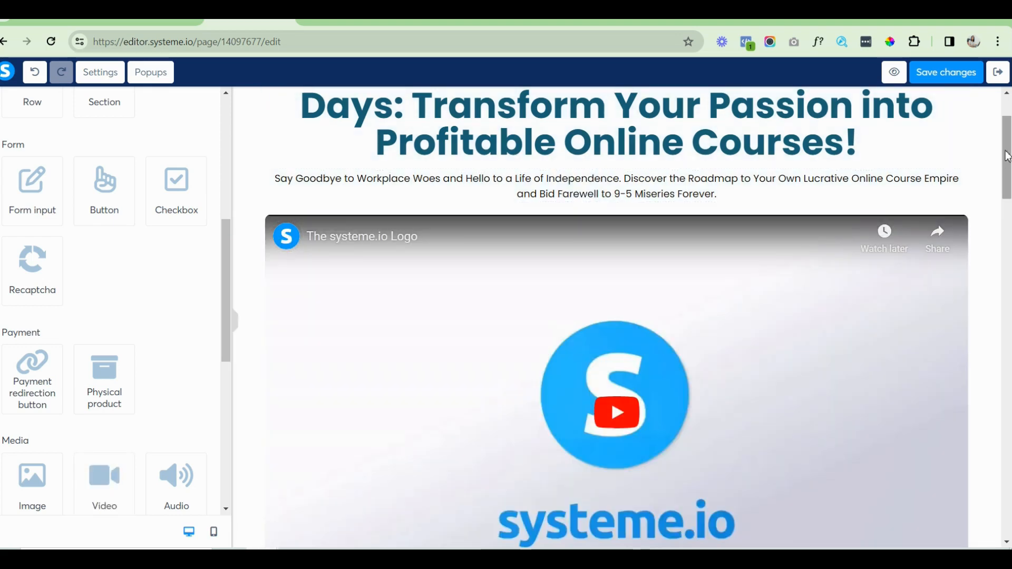
Review the video's settings and move the video into the headline row, directly beneath the sub-headline.
{"action": "left_click_drag", "start_coordinate": [1007, 150], "coordinate": [1006, 108]}
{"action": "scroll", "coordinate": [441, 224], "scroll_direction": "down", "scroll_amount": 10}
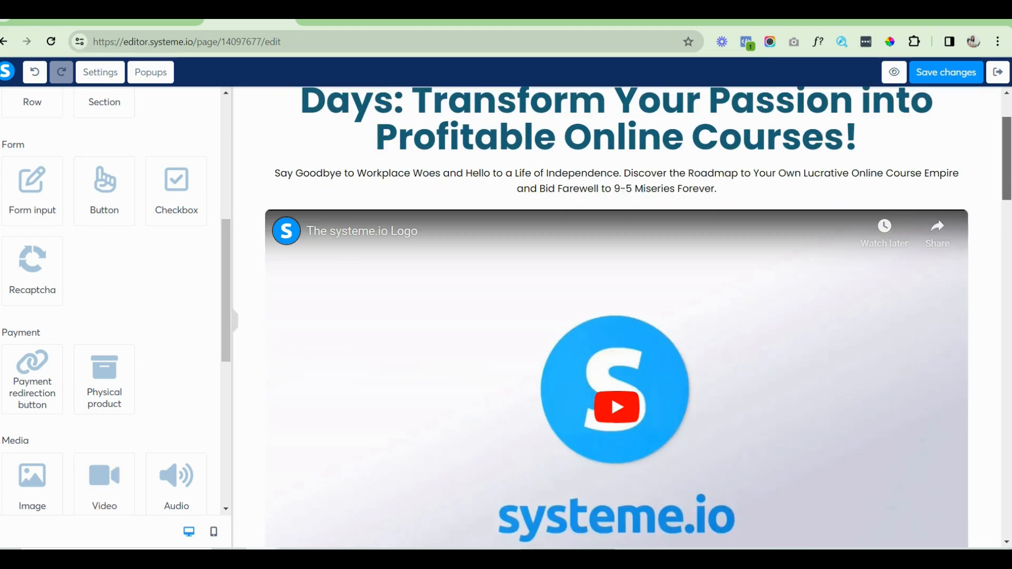
{"action": "scroll", "coordinate": [441, 224], "scroll_direction": "up", "scroll_amount": 4}
{"action": "left_click", "coordinate": [440, 224]}
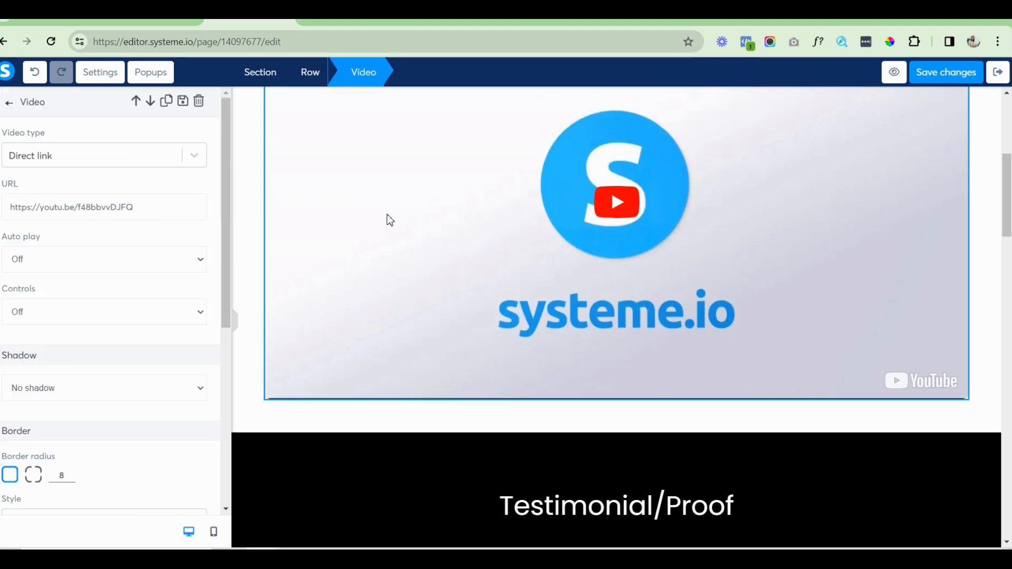
{"action": "left_click_drag", "start_coordinate": [227, 245], "coordinate": [232, 210]}
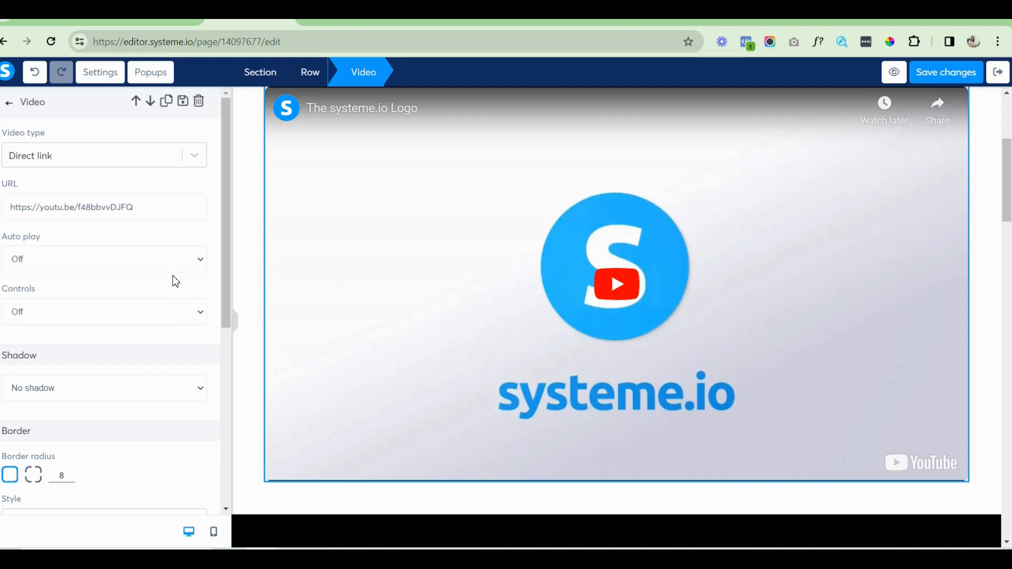
{"action": "left_click_drag", "start_coordinate": [226, 229], "coordinate": [230, 356]}
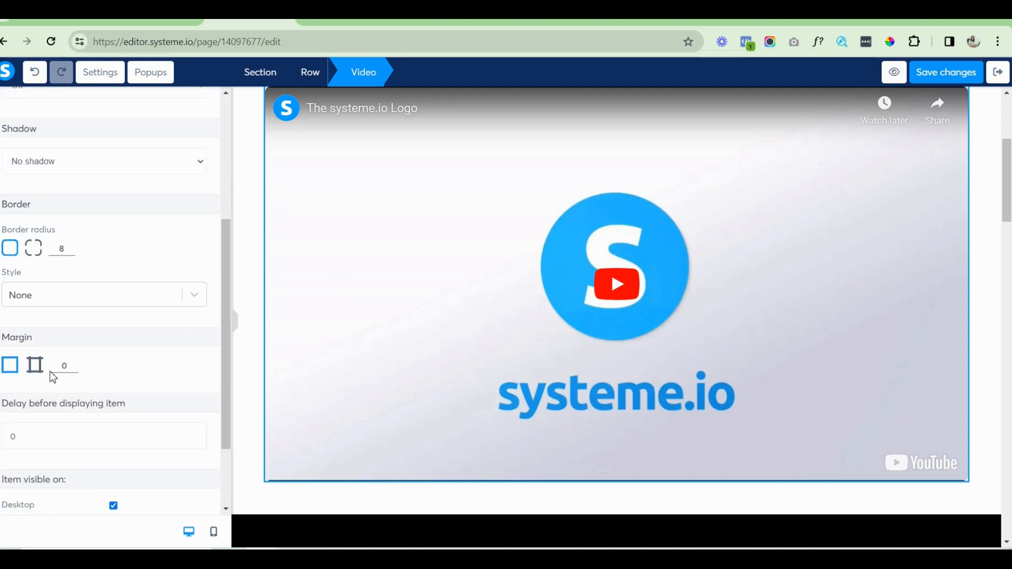
{"action": "left_click_drag", "start_coordinate": [1009, 182], "coordinate": [1008, 129]}
{"action": "mouse_move", "coordinate": [919, 327]}
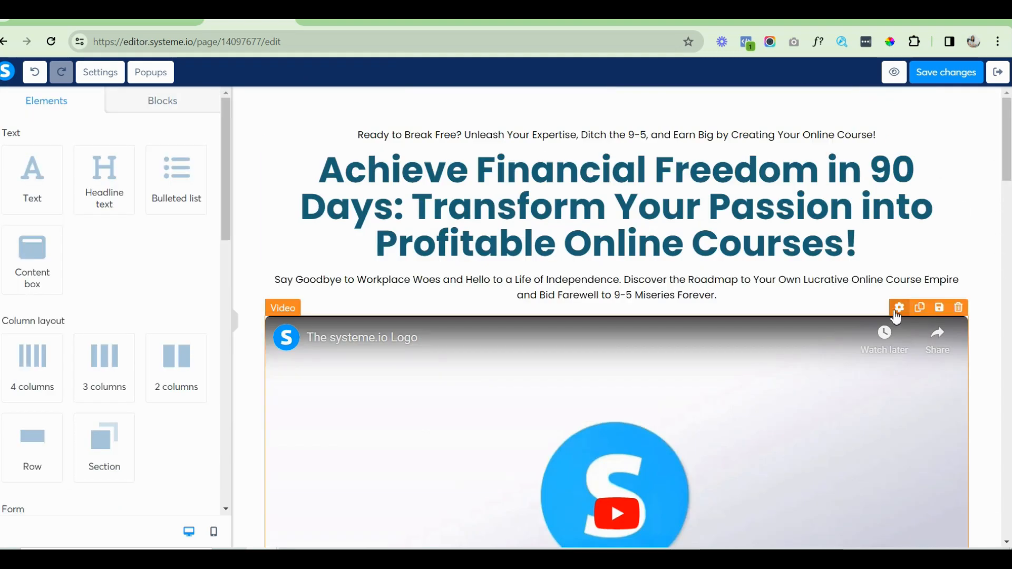
{"action": "left_click_drag", "start_coordinate": [897, 311], "coordinate": [846, 291]}
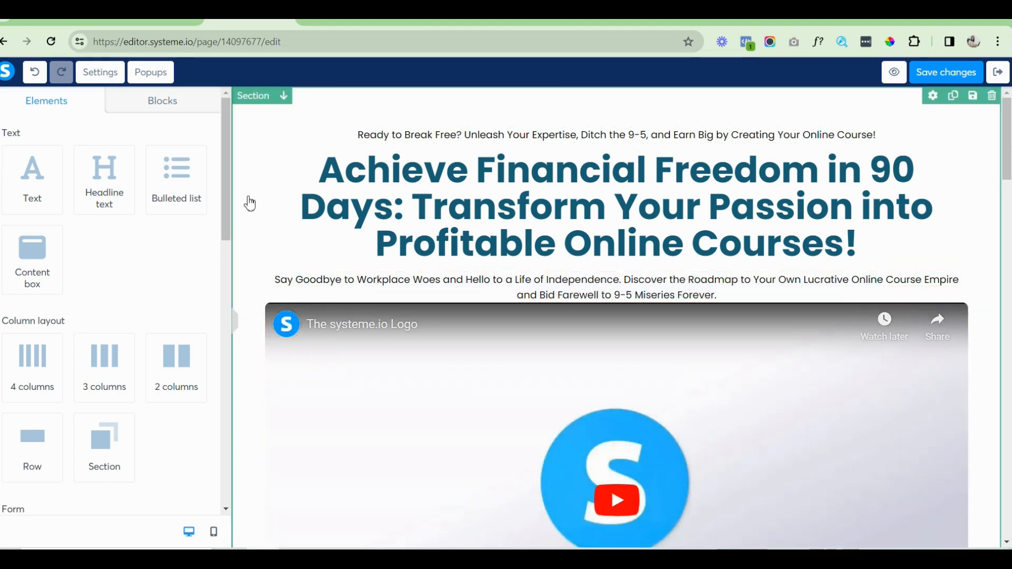
Increase the padding of the row that holds the headline and the video.
{"action": "left_click", "coordinate": [250, 203]}
{"action": "left_click", "coordinate": [258, 325]}
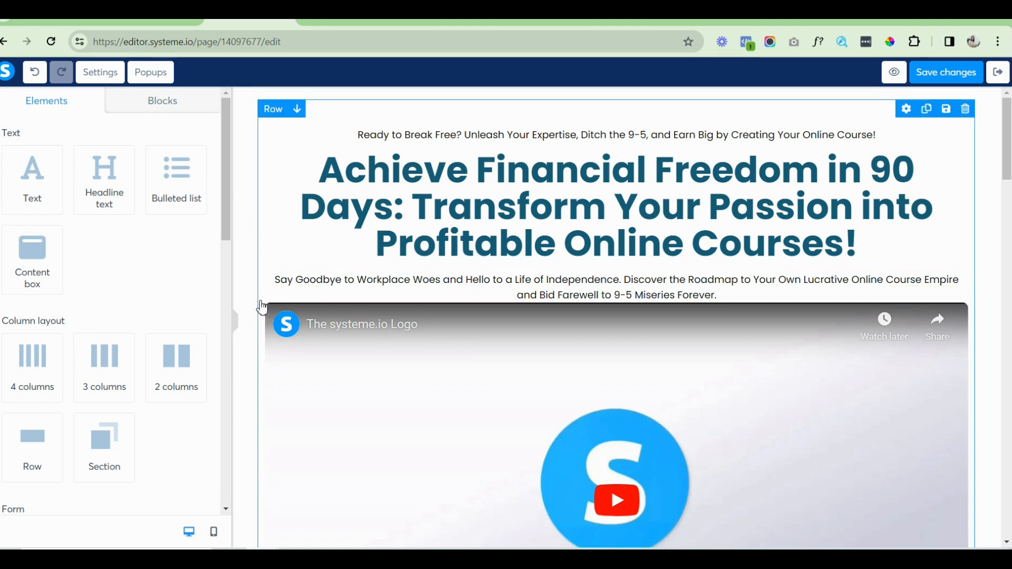
{"action": "left_click", "coordinate": [262, 307]}
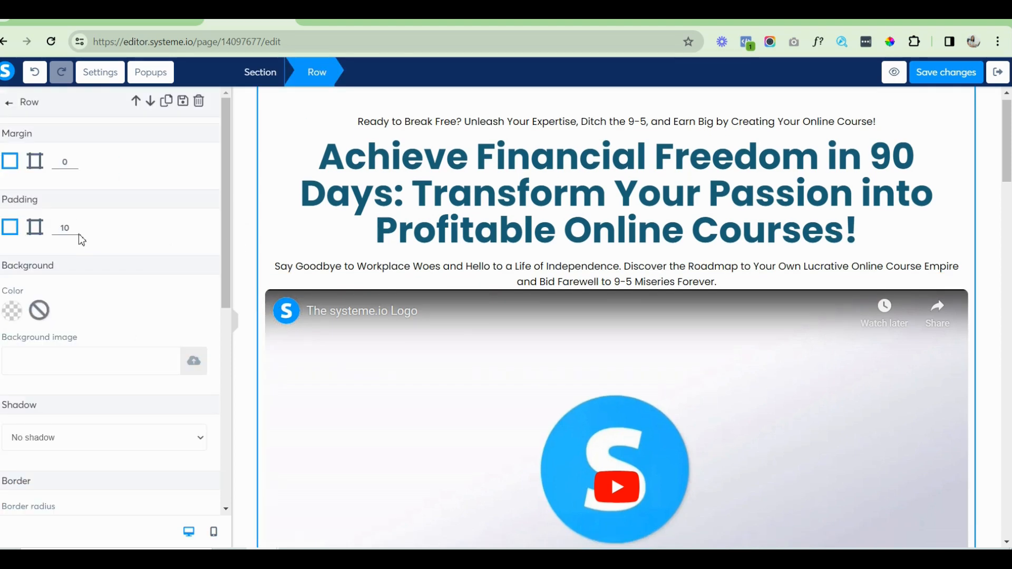
{"action": "left_click", "coordinate": [74, 226]}
{"action": "left_click", "coordinate": [74, 226]}
{"action": "left_click", "coordinate": [74, 227]}
{"action": "left_click", "coordinate": [74, 226]}
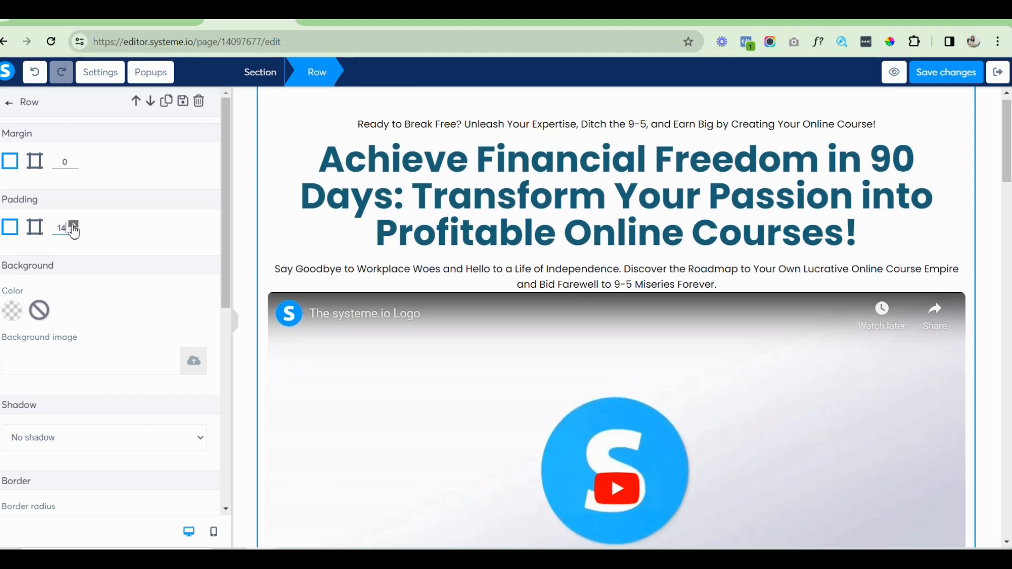
Give the video individual margins with a top margin of 10, and save the page changes.
{"action": "left_click", "coordinate": [344, 403]}
{"action": "scroll", "coordinate": [345, 404], "scroll_direction": "down", "scroll_amount": 2}
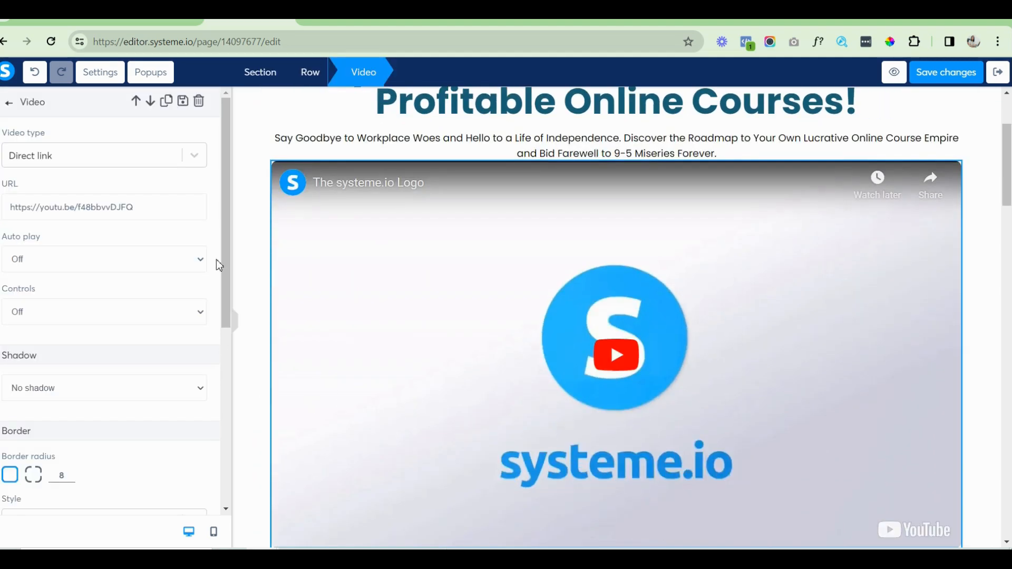
{"action": "left_click_drag", "start_coordinate": [227, 187], "coordinate": [235, 339]}
{"action": "scroll", "coordinate": [232, 271], "scroll_direction": "up", "scroll_amount": 3}
{"action": "left_click_drag", "start_coordinate": [1007, 151], "coordinate": [1007, 156]}
{"action": "left_click", "coordinate": [470, 167]}
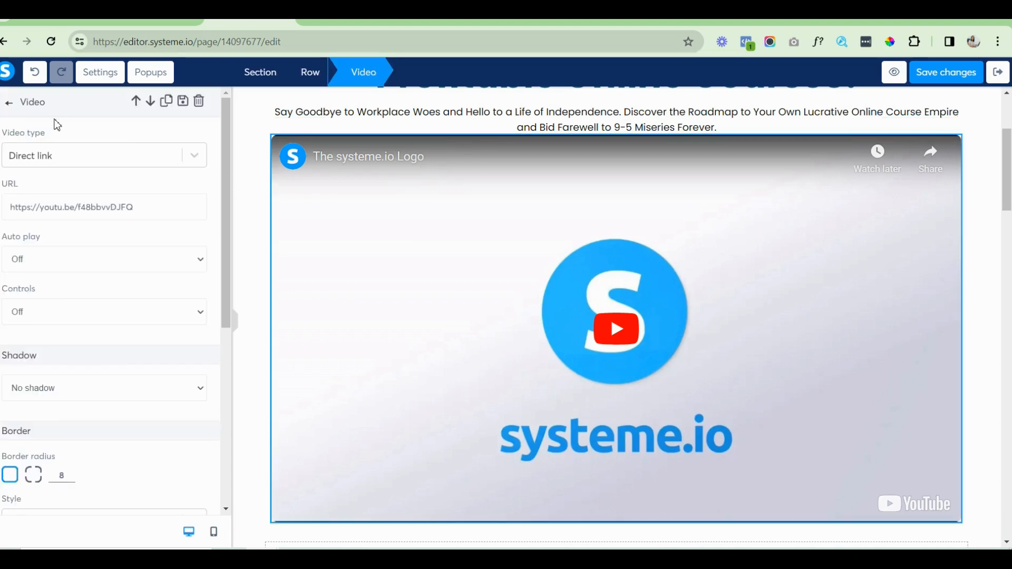
{"action": "left_click_drag", "start_coordinate": [224, 174], "coordinate": [219, 339]}
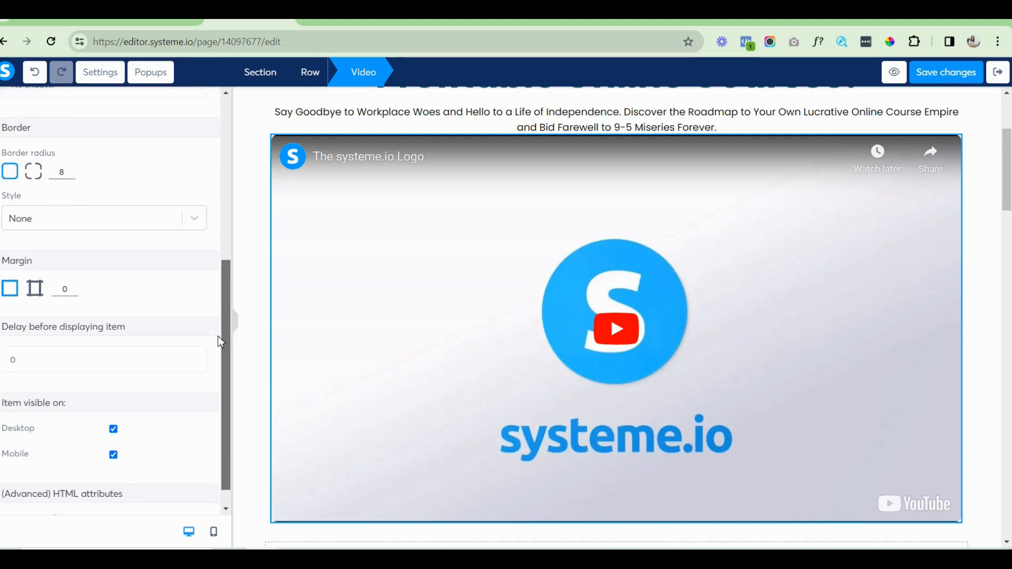
{"action": "left_click", "coordinate": [33, 299]}
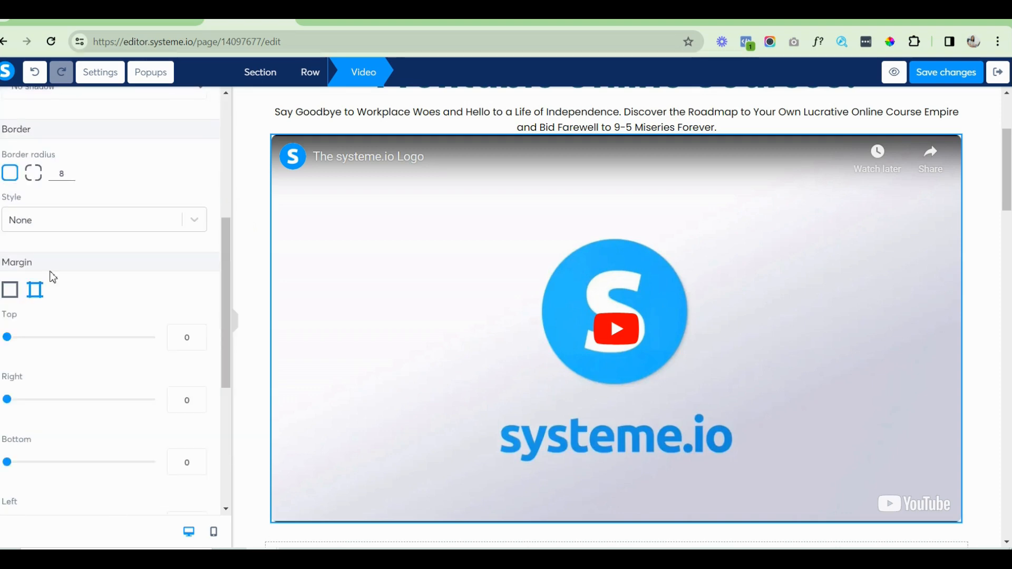
{"action": "left_click", "coordinate": [179, 341]}
{"action": "type", "text": "1"}
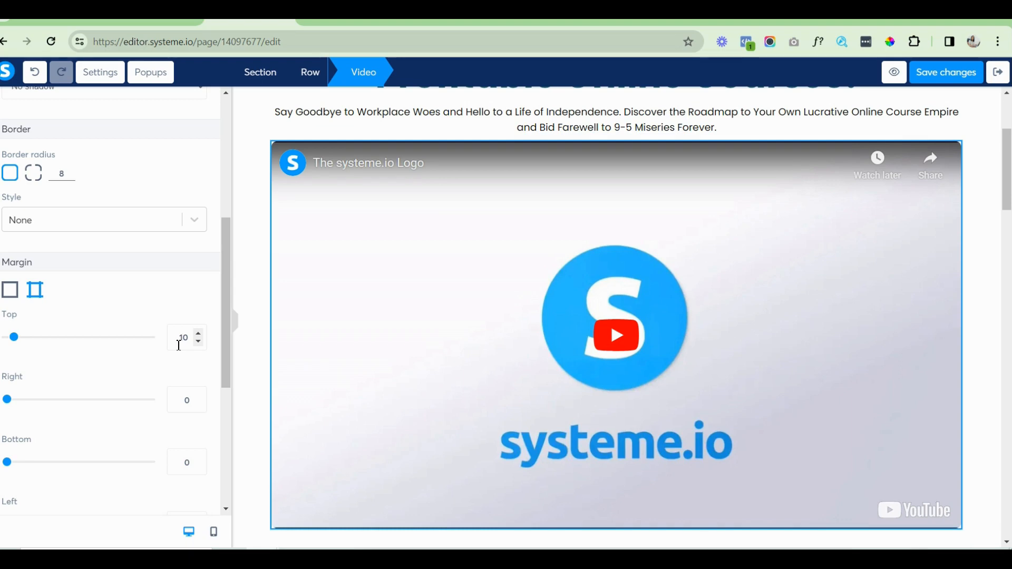
{"action": "left_click", "coordinate": [965, 82]}
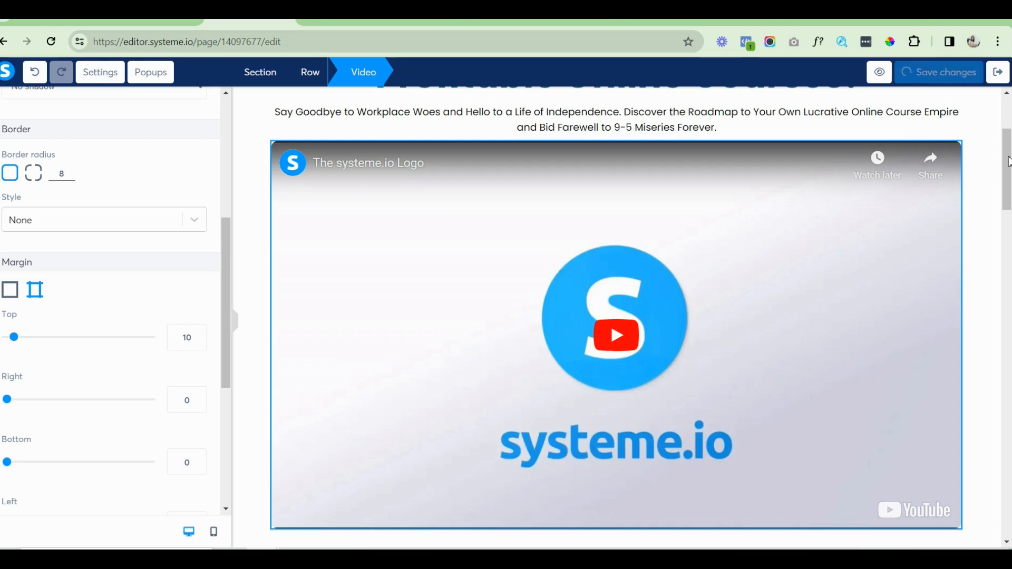
Add a button element below the video, above the empty row.
{"action": "left_click_drag", "start_coordinate": [1008, 161], "coordinate": [1010, 198]}
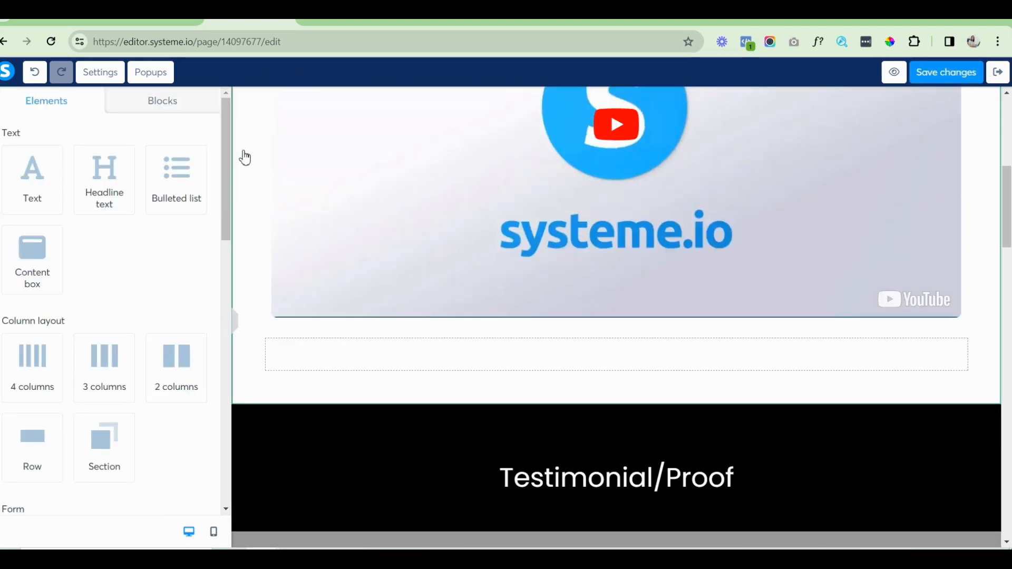
{"action": "left_click_drag", "start_coordinate": [228, 133], "coordinate": [228, 244]}
{"action": "left_click_drag", "start_coordinate": [100, 209], "coordinate": [596, 337]}
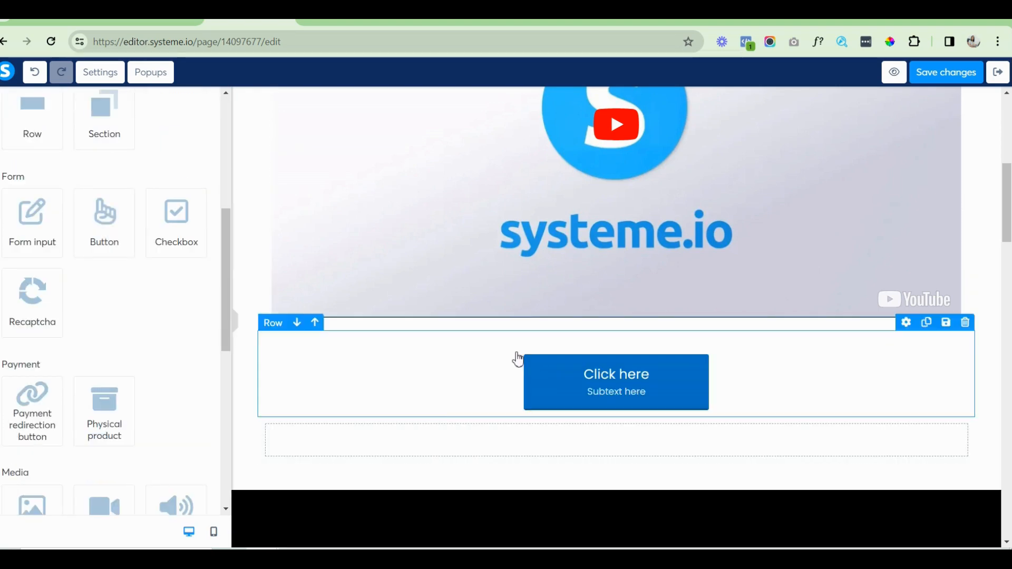
Set the top margin of the button below the video to 5.
{"action": "left_click", "coordinate": [347, 346]}
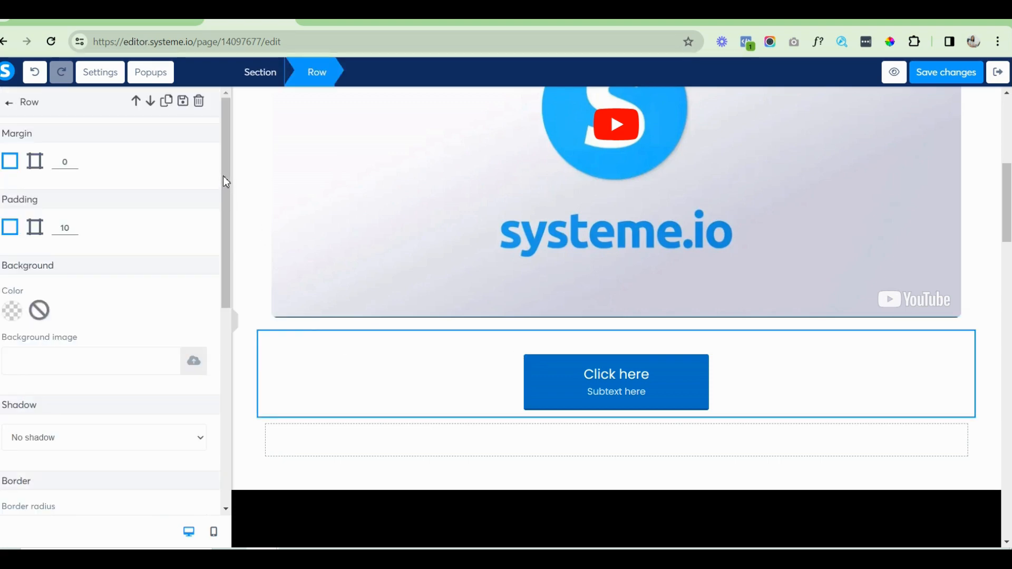
{"action": "left_click_drag", "start_coordinate": [228, 176], "coordinate": [227, 238]}
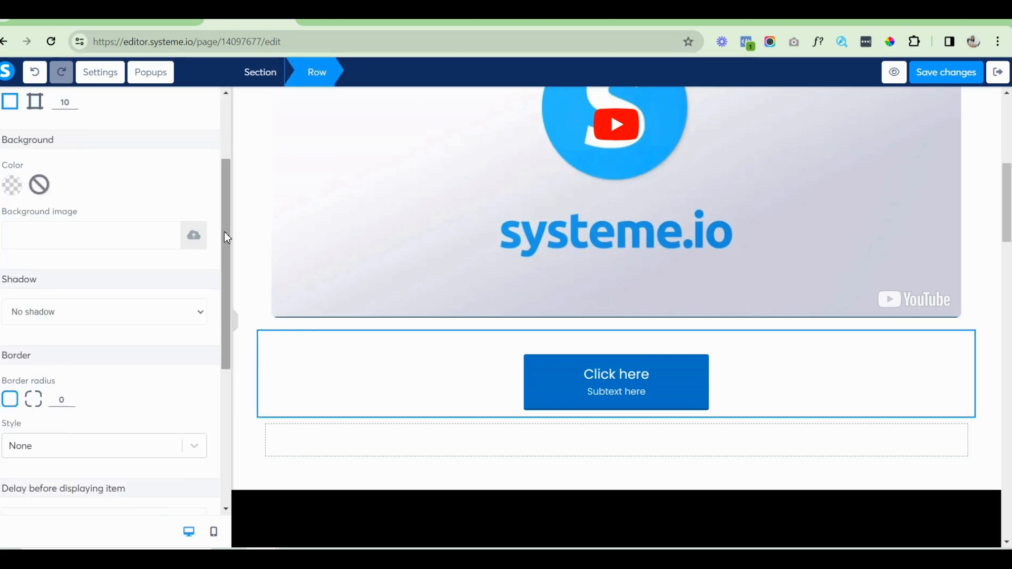
{"action": "left_click", "coordinate": [545, 360]}
{"action": "left_click", "coordinate": [546, 366]}
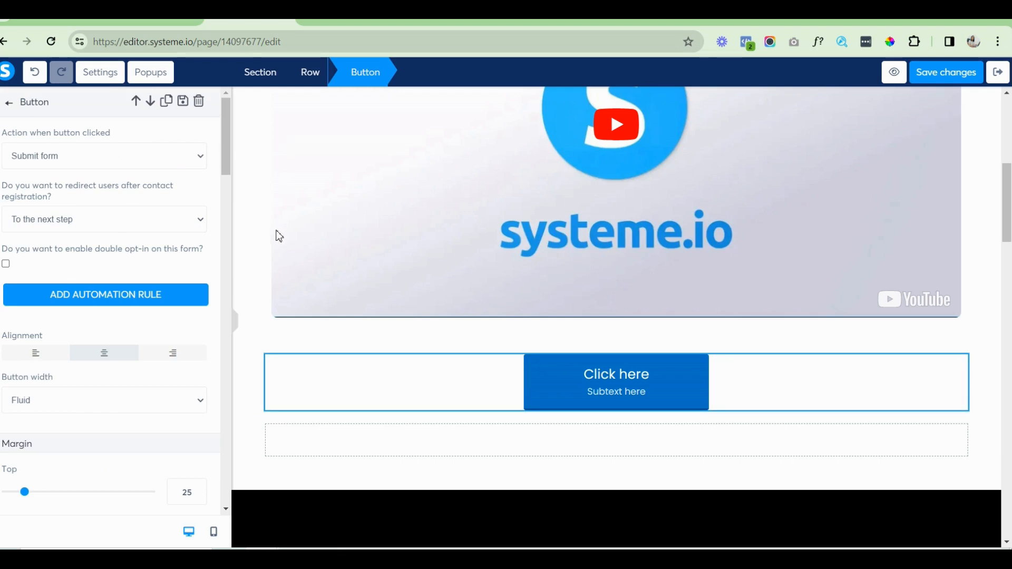
{"action": "left_click", "coordinate": [187, 491]}
{"action": "key", "text": "BackSpace"}
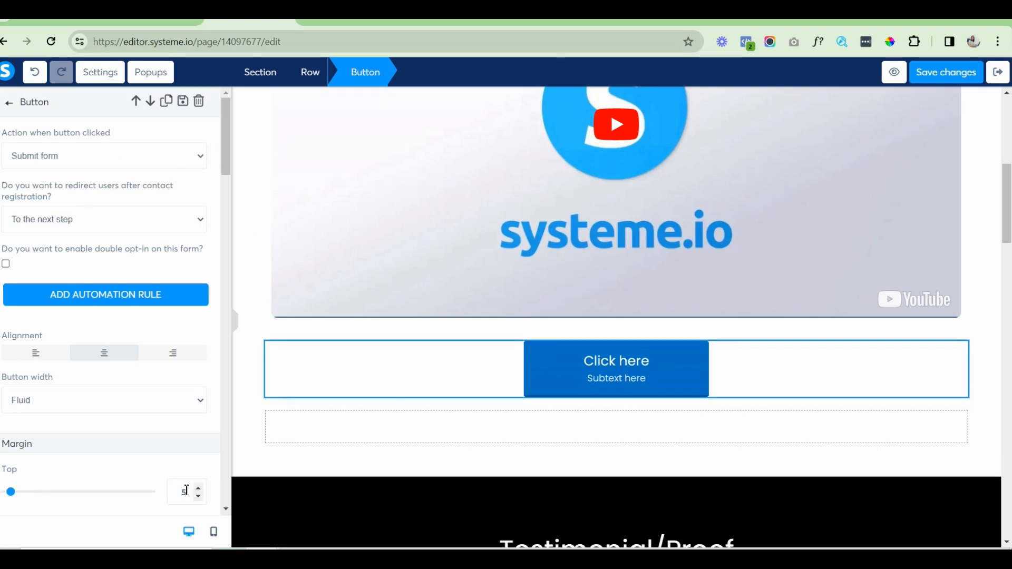
{"action": "left_click", "coordinate": [554, 362]}
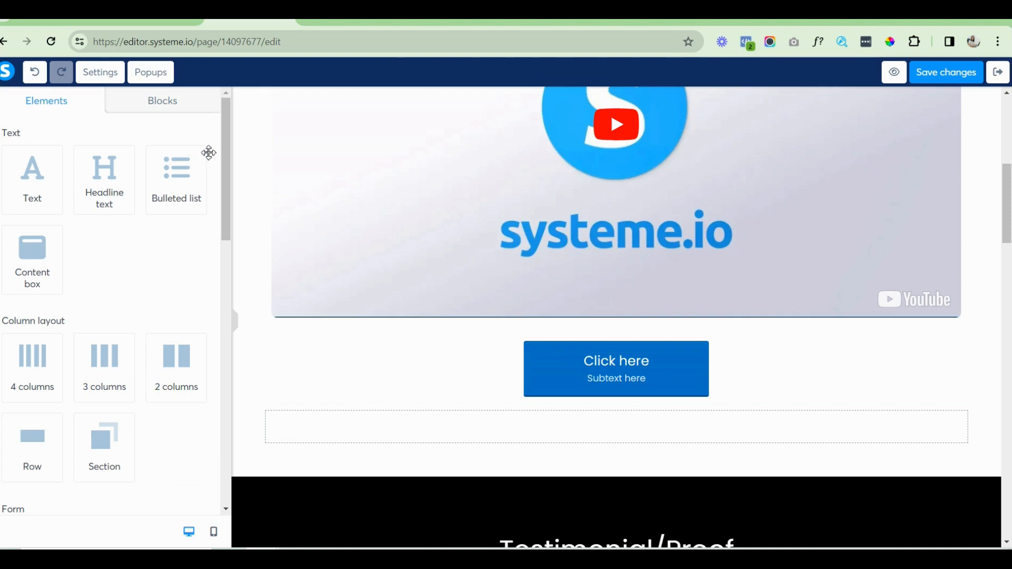
Open the background color of the button below the video for editing.
{"action": "left_click", "coordinate": [535, 362]}
{"action": "left_click_drag", "start_coordinate": [227, 158], "coordinate": [224, 320]}
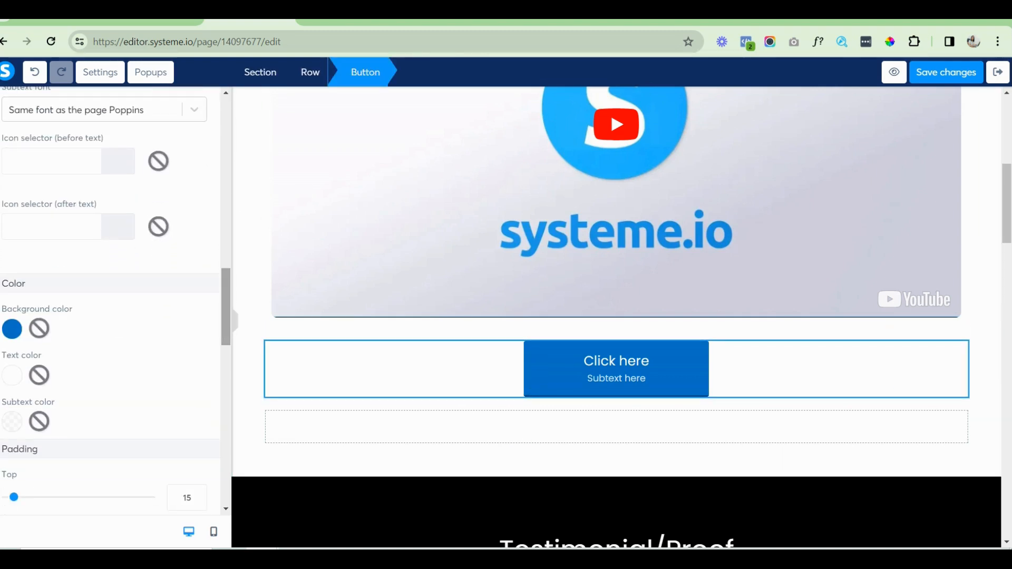
{"action": "left_click", "coordinate": [15, 335]}
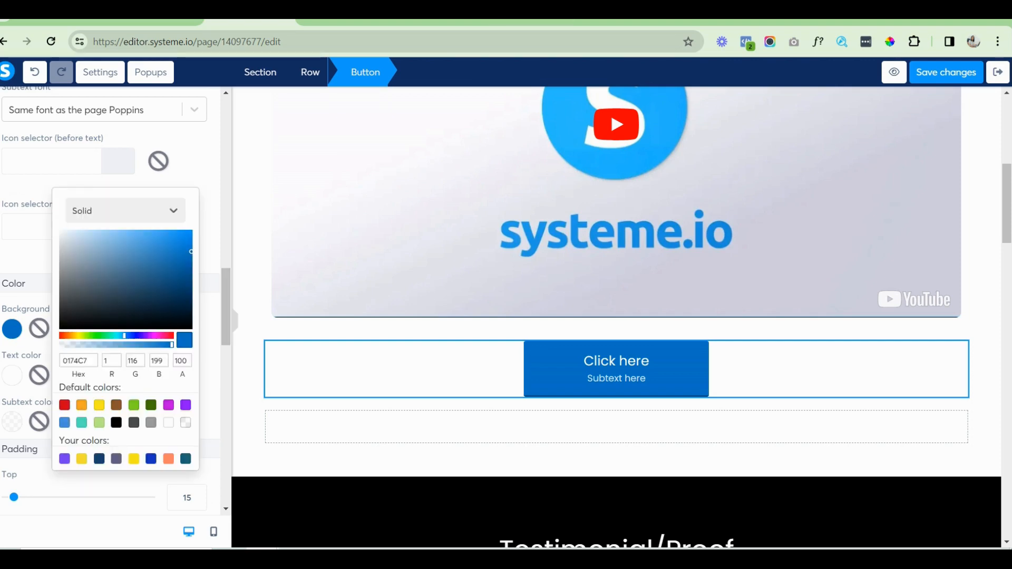
Copy the light pink code #F19192 from the Sales Page Training Google Doc and try applying it to the button background in systeme.io.
{"action": "left_click", "coordinate": [155, 22]}
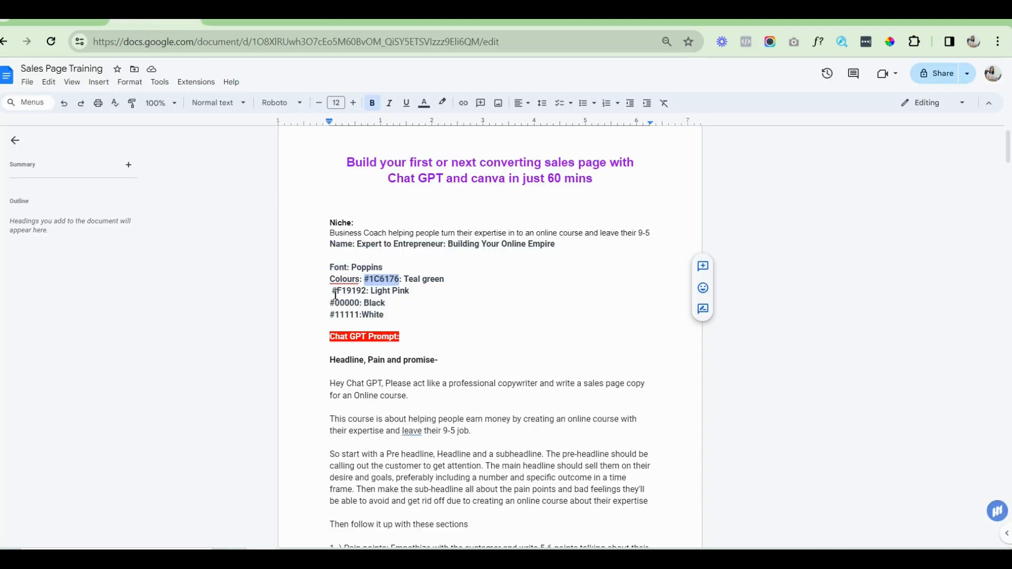
{"action": "left_click_drag", "start_coordinate": [331, 292], "coordinate": [370, 293]}
{"action": "key", "text": "ctrl+c"}
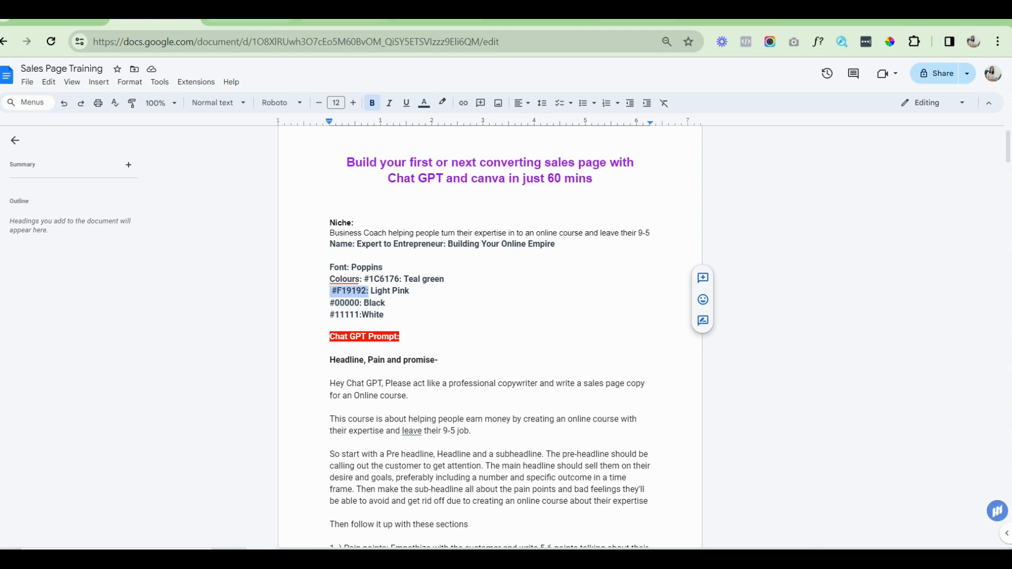
{"action": "left_click", "coordinate": [247, 22]}
{"action": "left_click", "coordinate": [93, 361]}
{"action": "key", "text": "ctrl+a"}
{"action": "key", "text": "ctrl+v"}
{"action": "left_click", "coordinate": [169, 459]}
{"action": "double_click", "coordinate": [97, 360]}
{"action": "key", "text": "ctrl+v"}
{"action": "left_click", "coordinate": [170, 462]}
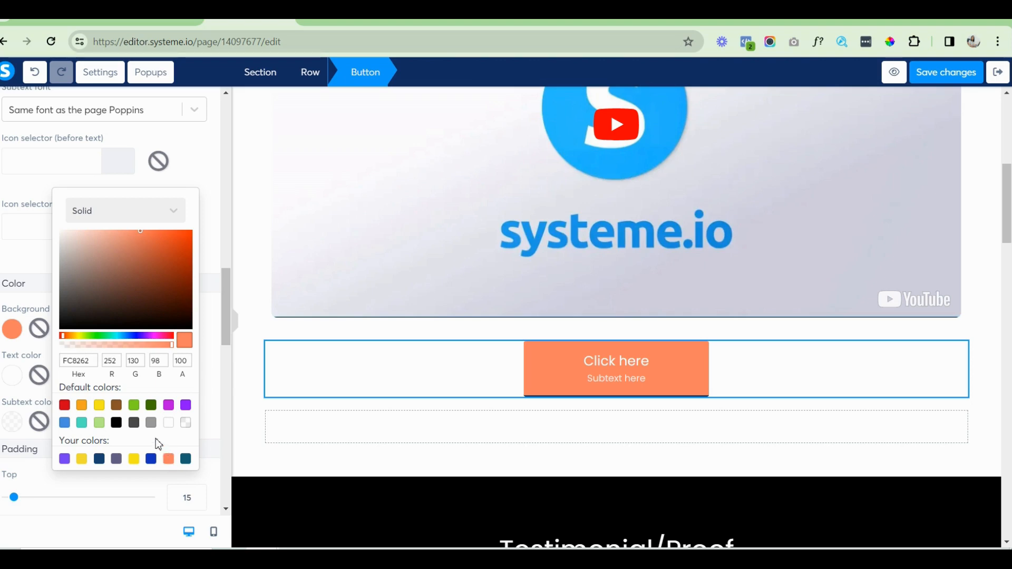
Try the copied hex code again as the button's background color, as well as the saved blue 1734BF.
{"action": "left_click", "coordinate": [95, 361]}
{"action": "key", "text": "ctrl+a"}
{"action": "key", "text": "ctrl+v"}
{"action": "left_click", "coordinate": [97, 377]}
{"action": "left_click", "coordinate": [169, 467]}
{"action": "left_click", "coordinate": [151, 459]}
{"action": "left_click", "coordinate": [93, 361]}
{"action": "key", "text": "ctrl+a"}
{"action": "key", "text": "ctrl+v"}
{"action": "left_click", "coordinate": [151, 387]}
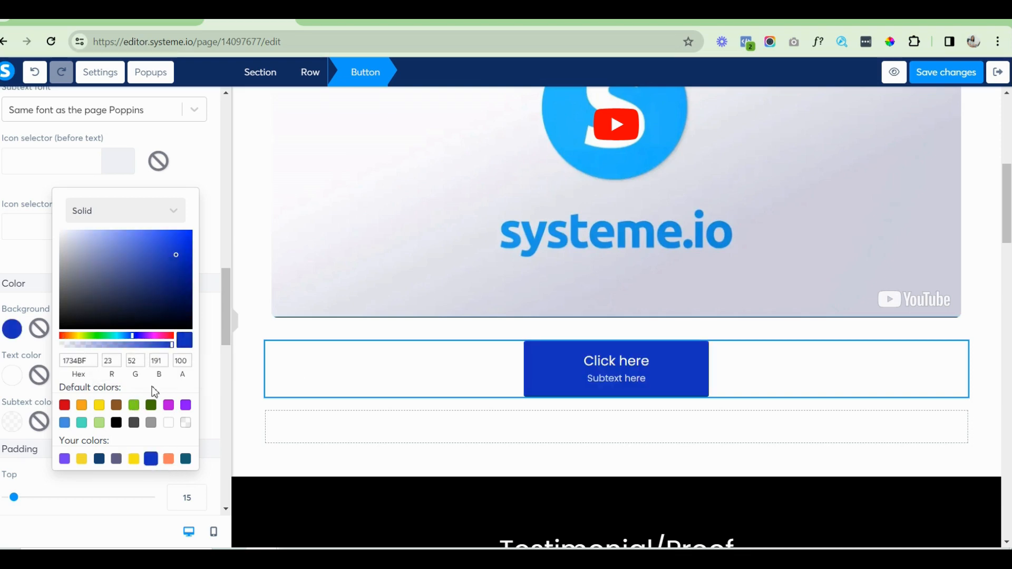
Try to enter #F19192 without its trailing colon as the button's background color.
{"action": "left_click", "coordinate": [89, 360]}
{"action": "key", "text": "ctrl+a"}
{"action": "key", "text": "ctrl+v"}
{"action": "left_click", "coordinate": [157, 446]}
{"action": "left_click", "coordinate": [95, 361]}
{"action": "key", "text": "ctrl+a"}
{"action": "key", "text": "ctrl+v"}
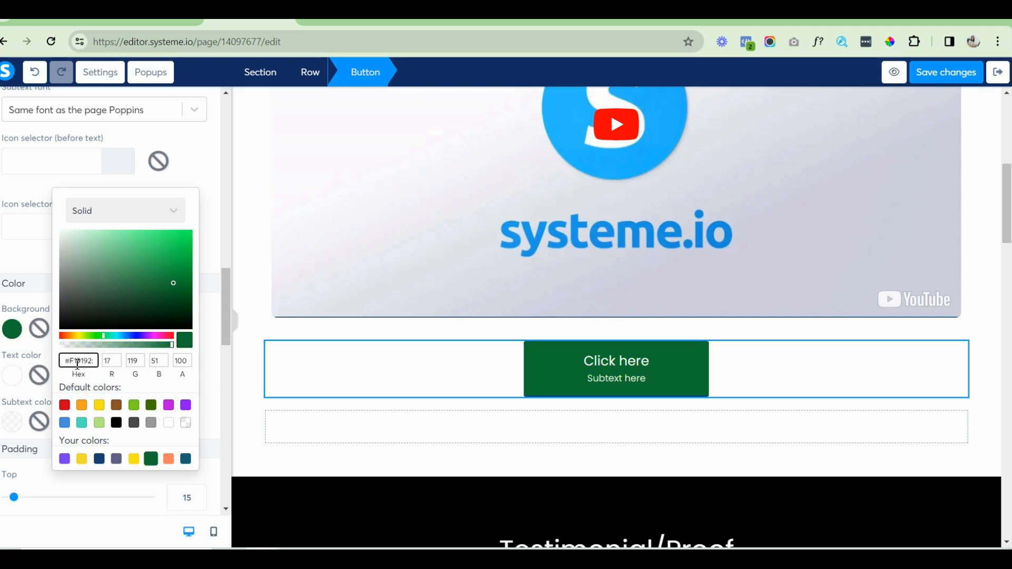
{"action": "key", "text": "BackSpace"}
{"action": "left_click", "coordinate": [101, 374]}
{"action": "left_click", "coordinate": [85, 362]}
{"action": "key", "text": "ctrl+a"}
{"action": "key", "text": "ctrl+v"}
{"action": "key", "text": "BackSpace"}
Set the button's background to the saved solid coral color FC8262 and close the color picker.
{"action": "left_click", "coordinate": [170, 463]}
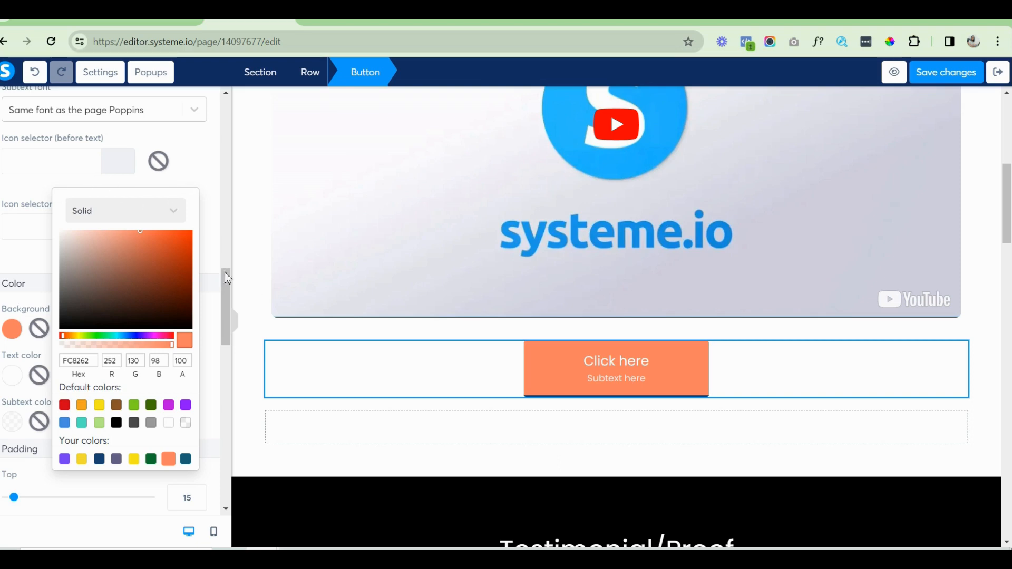
{"action": "mouse_move", "coordinate": [223, 294]}
{"action": "left_mouse_down"}
{"action": "mouse_move", "coordinate": [220, 425]}
{"action": "mouse_move", "coordinate": [216, 276]}
{"action": "left_mouse_up"}
{"action": "left_click", "coordinate": [174, 289]}
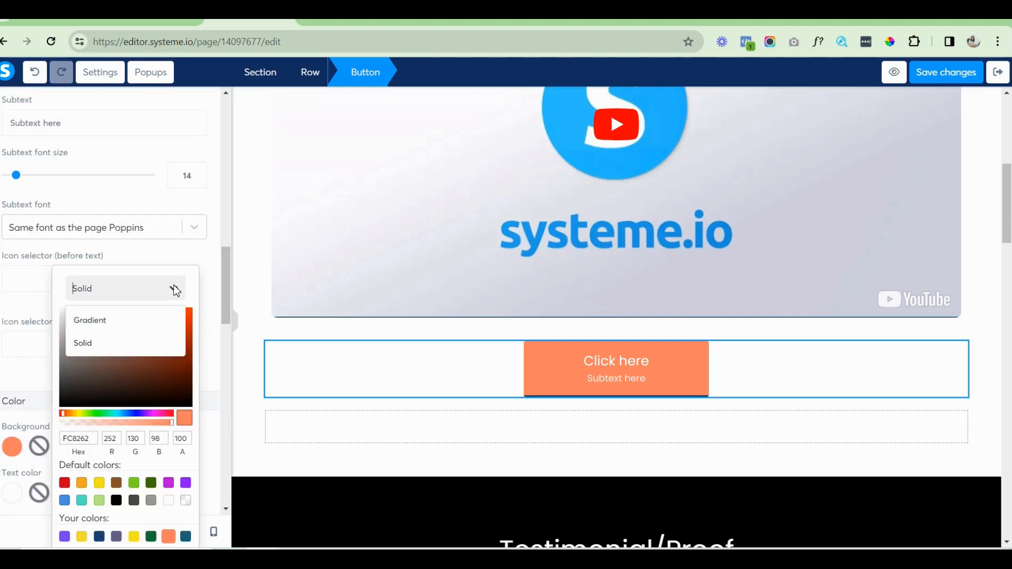
{"action": "left_click", "coordinate": [180, 289]}
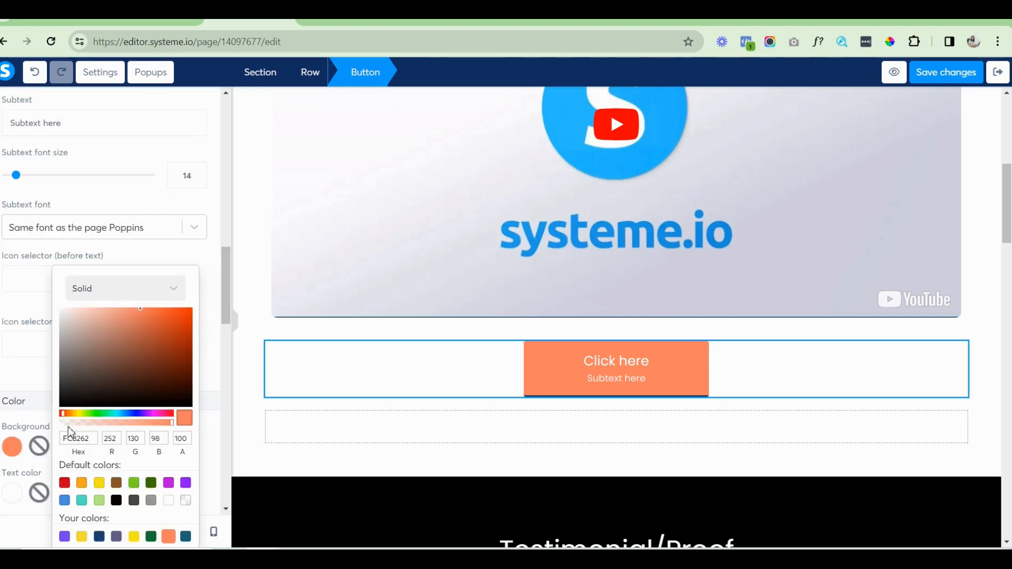
{"action": "left_click", "coordinate": [39, 459]}
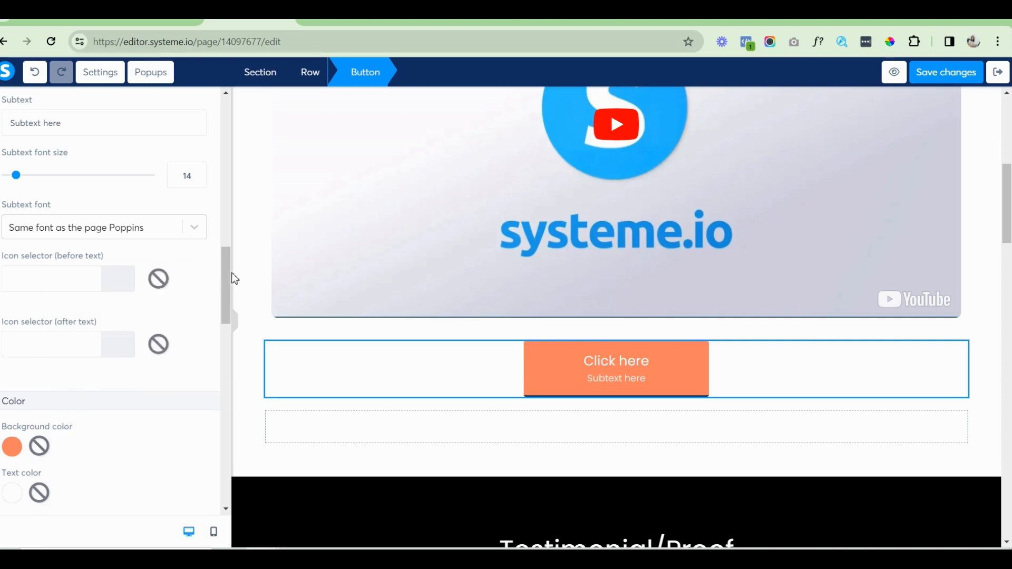
Change the button's main text to "Get Instant Access".
{"action": "left_click_drag", "start_coordinate": [225, 270], "coordinate": [223, 217]}
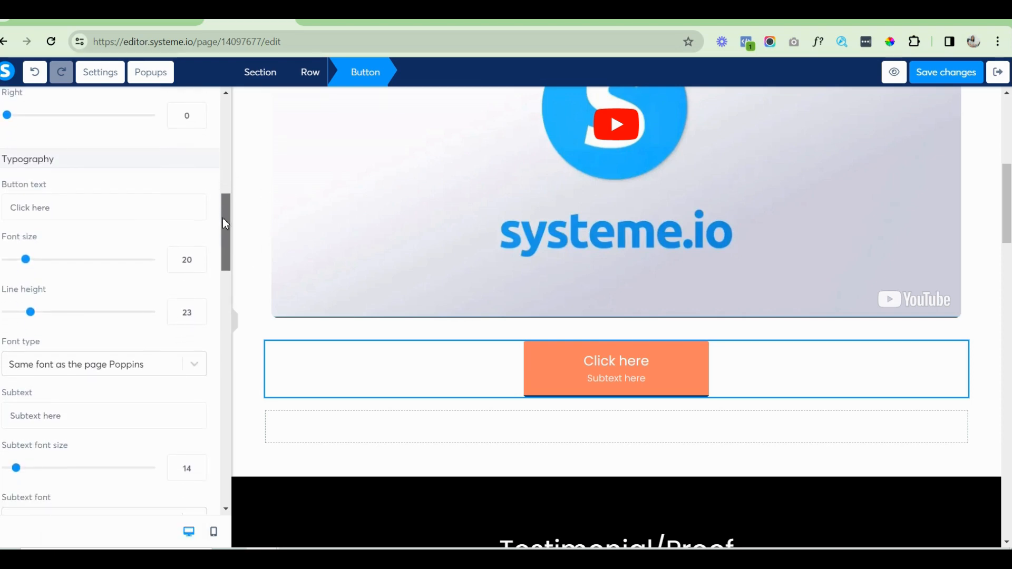
{"action": "triple_click", "coordinate": [54, 204]}
{"action": "key", "text": "BackSpace"}
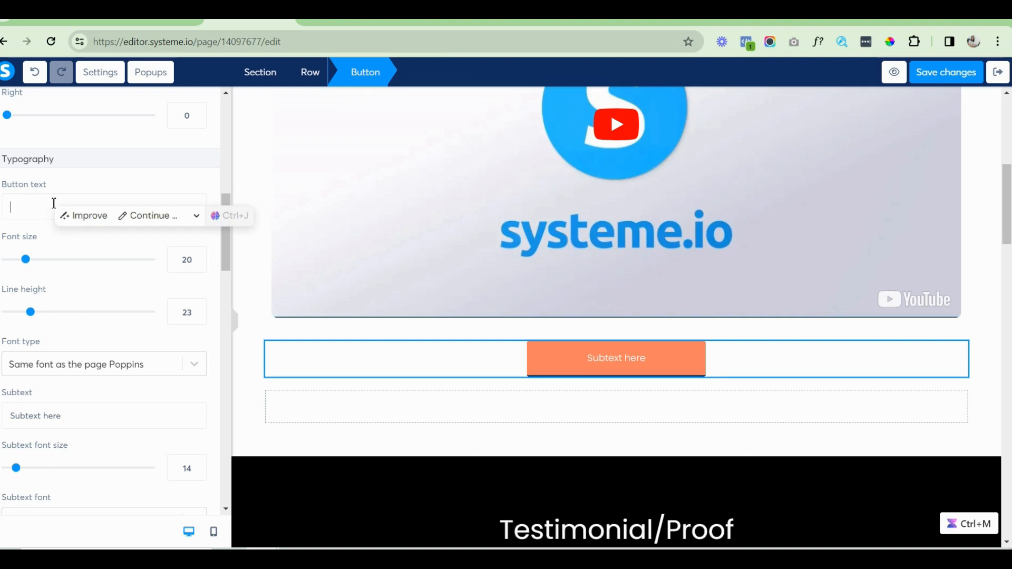
{"action": "type", "text": "Get instnat"}
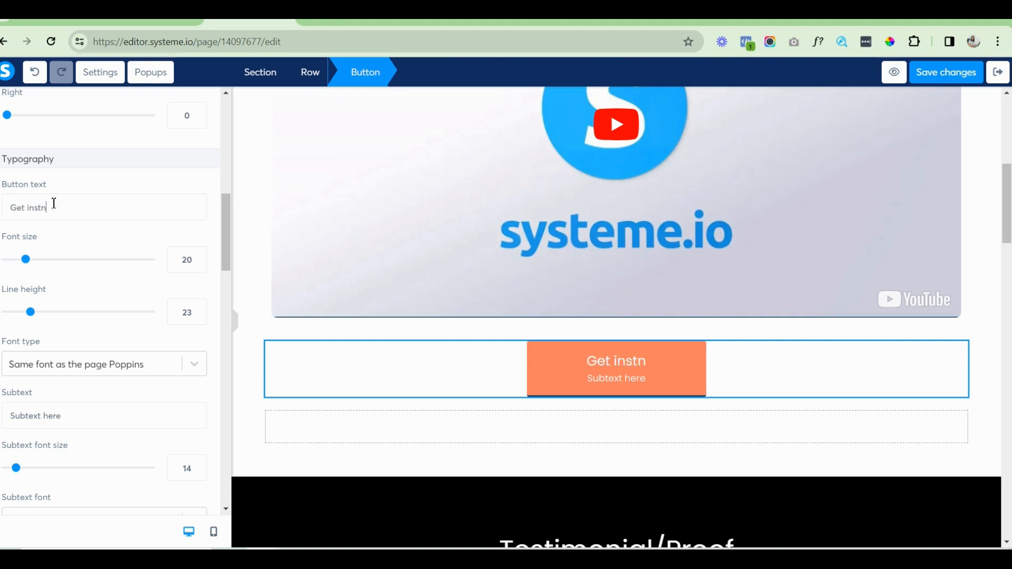
{"action": "key", "text": "BackSpace"}
{"action": "key", "text": "BackSpace"}
{"action": "key", "text": "BackSpace"}
{"action": "key", "text": "BackSpace"}
{"action": "key", "text": "BackSpace"}
{"action": "key", "text": "BackSpace"}
{"action": "key", "text": "BackSpace"}
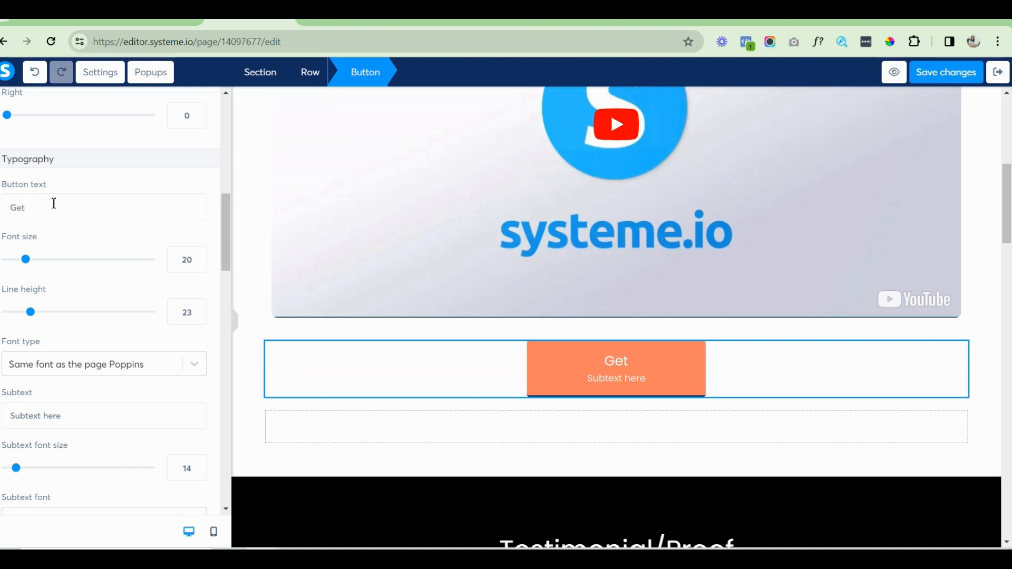
{"action": "type", "text": "Instant"}
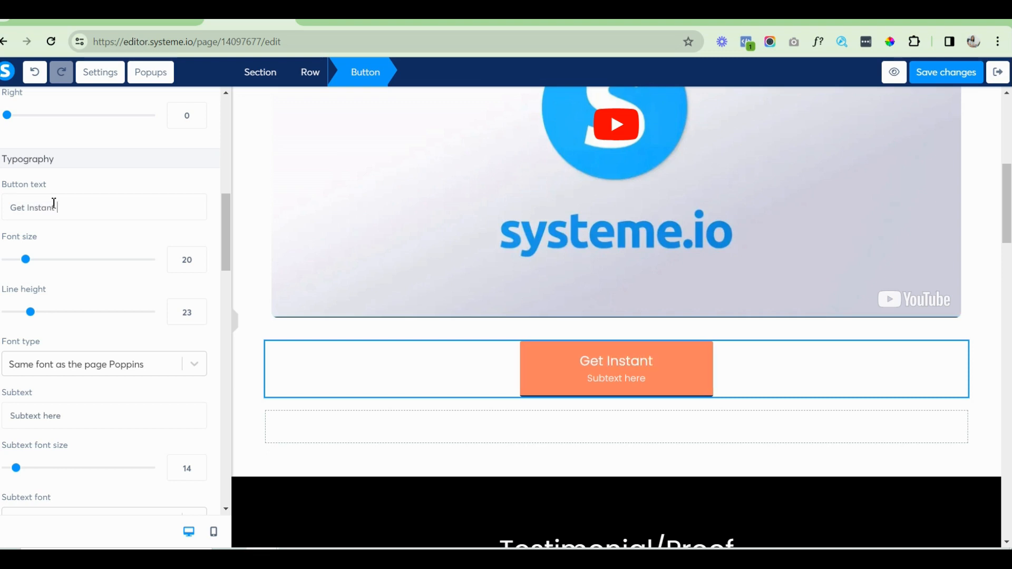
{"action": "type", "text": " Access"}
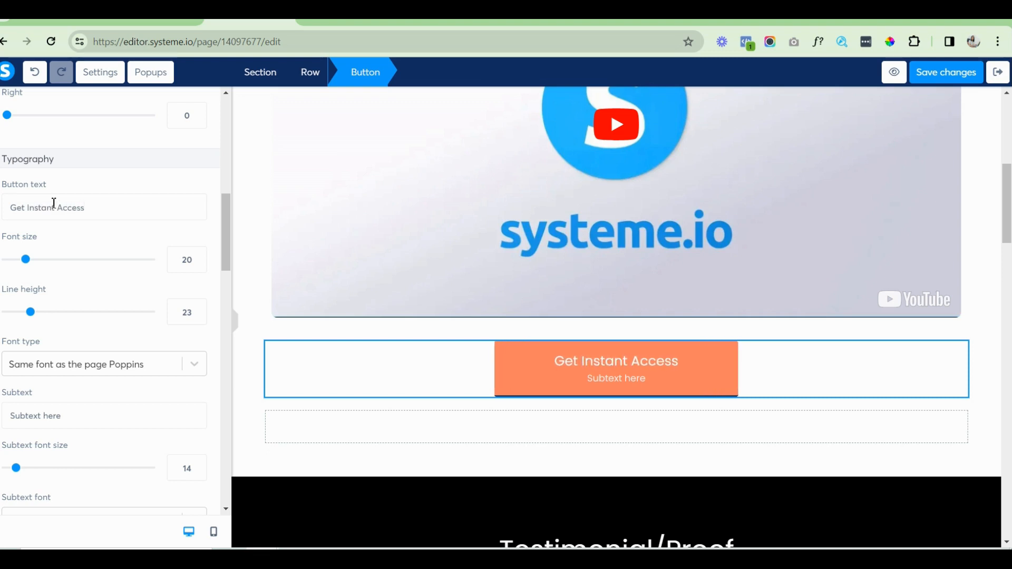
{"action": "left_click_drag", "start_coordinate": [230, 226], "coordinate": [223, 278]}
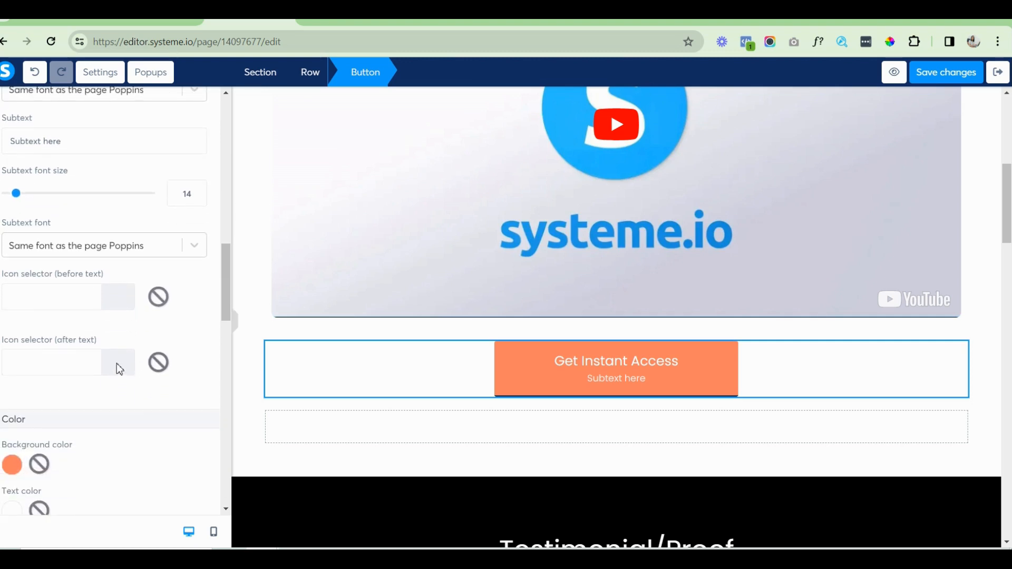
{"action": "left_click", "coordinate": [79, 368]}
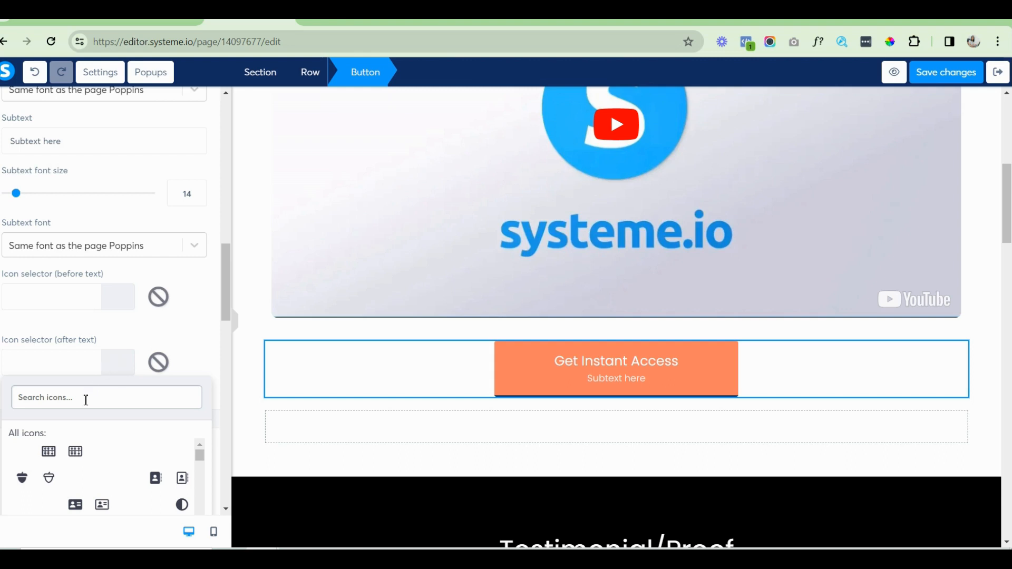
{"action": "type", "text": "arrow"}
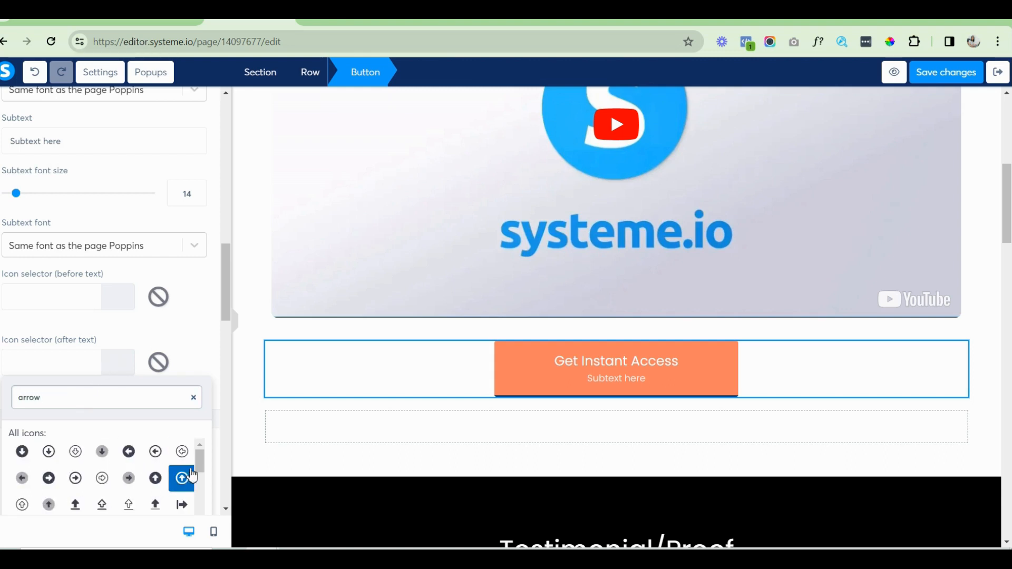
{"action": "left_click_drag", "start_coordinate": [202, 460], "coordinate": [203, 479]}
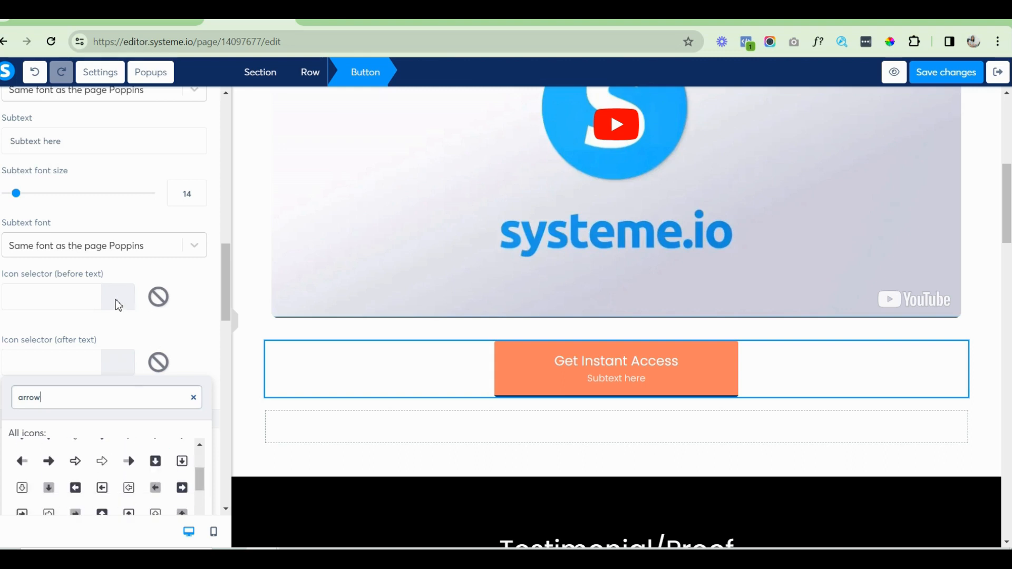
{"action": "left_click", "coordinate": [67, 299]}
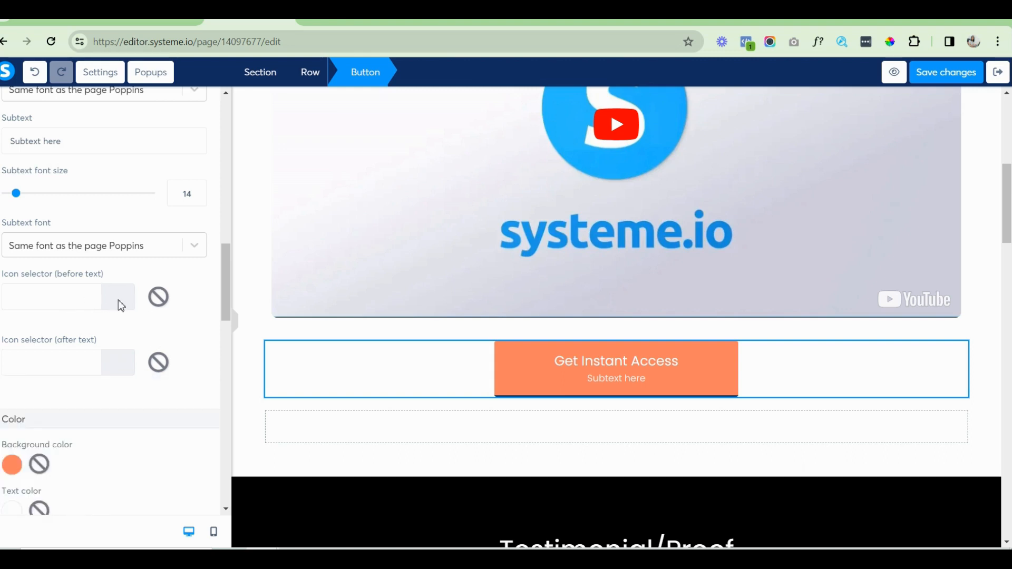
Search the icons for "arrow" and place the arrow-alt-circle-right icon before the button text.
{"action": "left_click", "coordinate": [51, 299]}
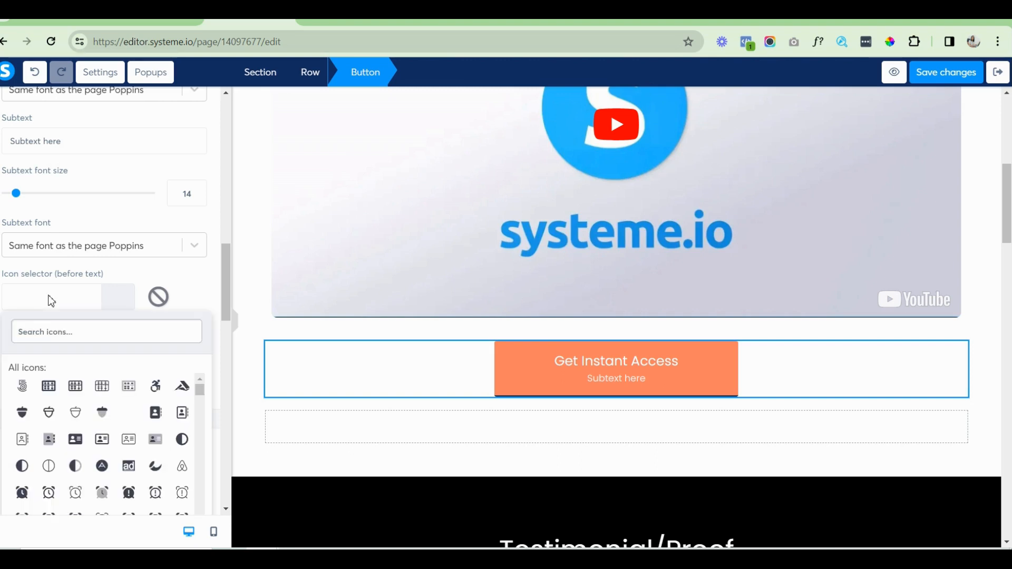
{"action": "type", "text": "arrow"}
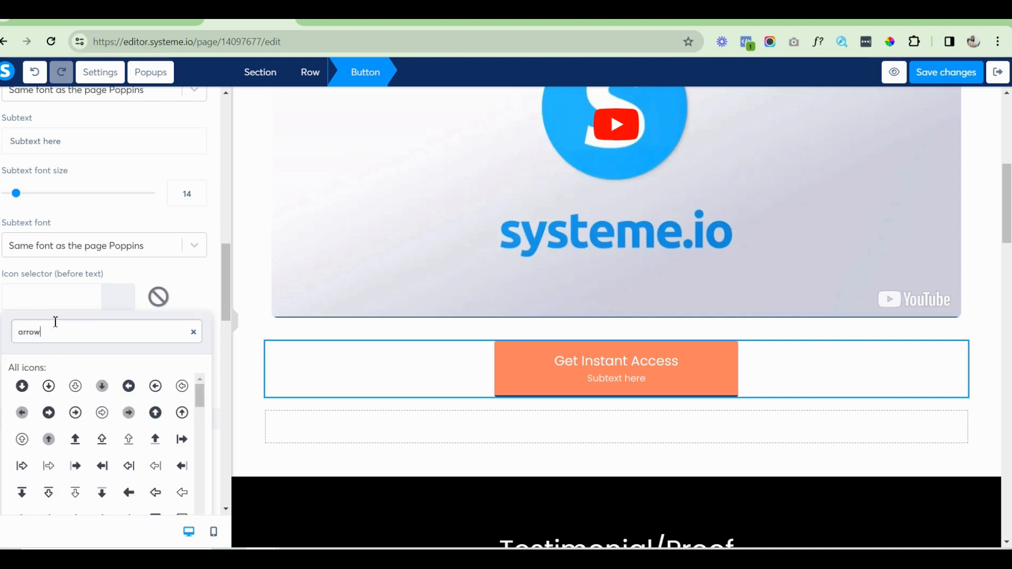
{"action": "left_click", "coordinate": [48, 413]}
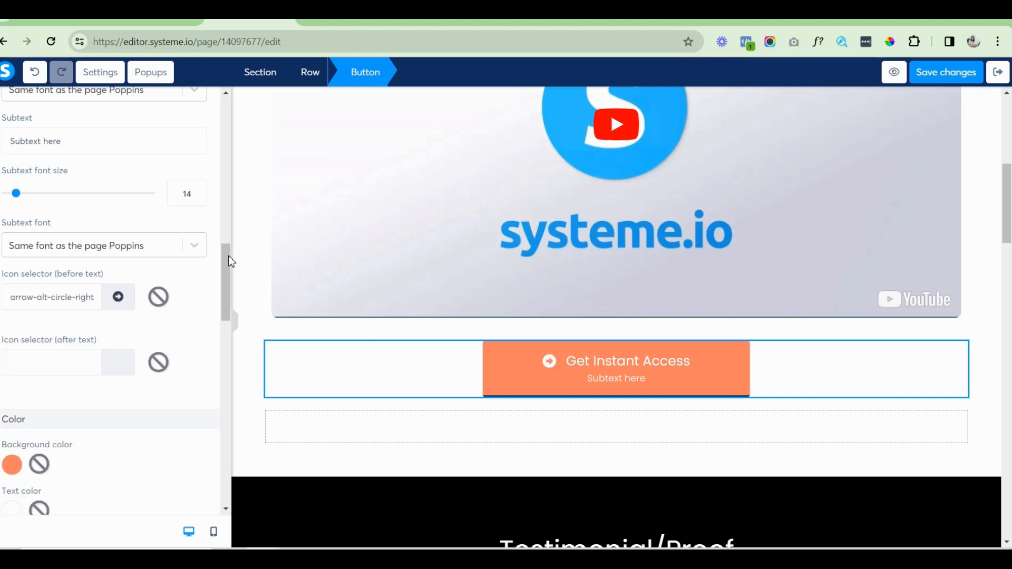
Clear the button's subtext and reduce its left/right padding to 37.
{"action": "left_click_drag", "start_coordinate": [230, 262], "coordinate": [227, 213]}
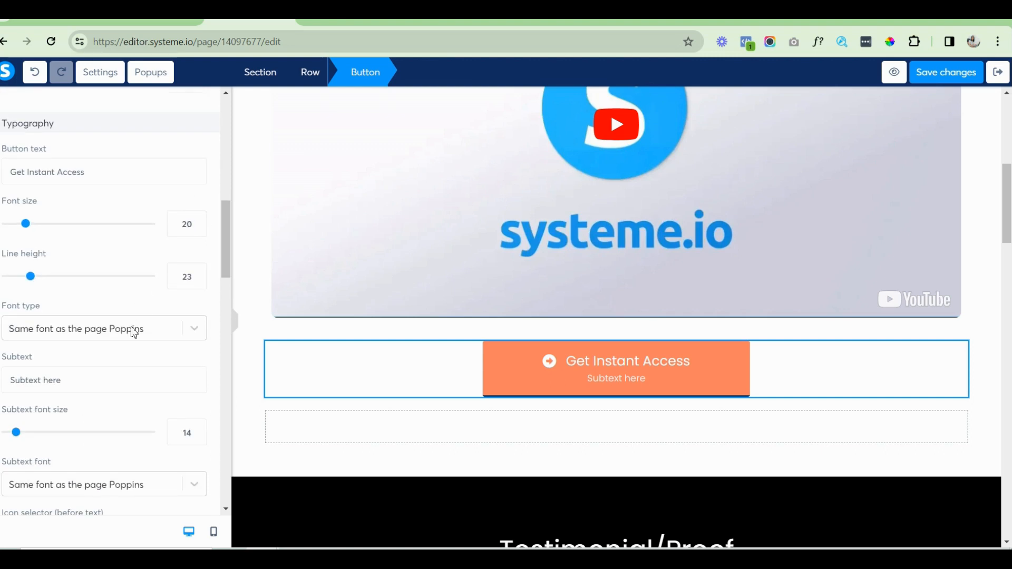
{"action": "triple_click", "coordinate": [92, 377]}
{"action": "key", "text": "BackSpace"}
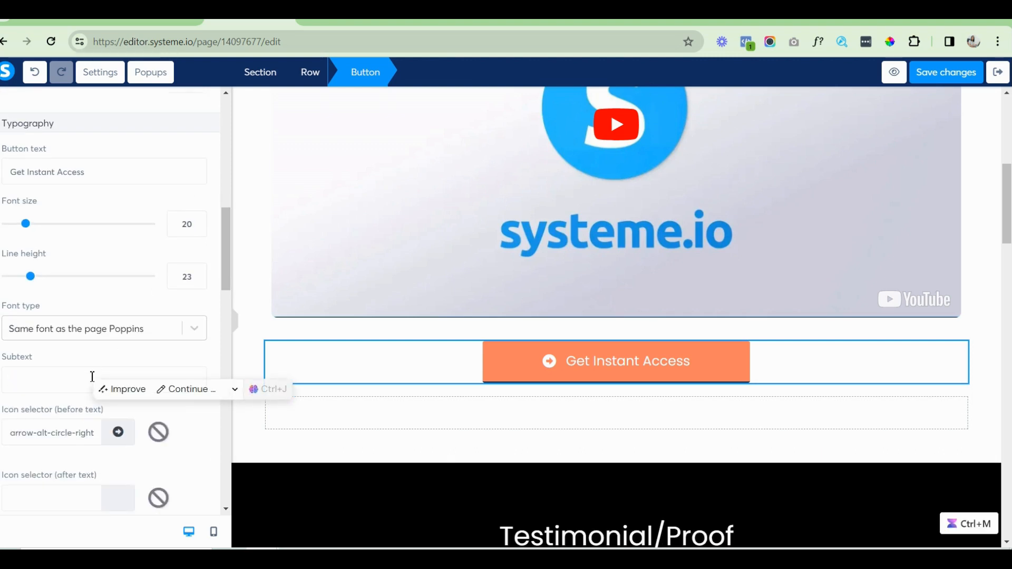
{"action": "left_click_drag", "start_coordinate": [225, 220], "coordinate": [223, 323]}
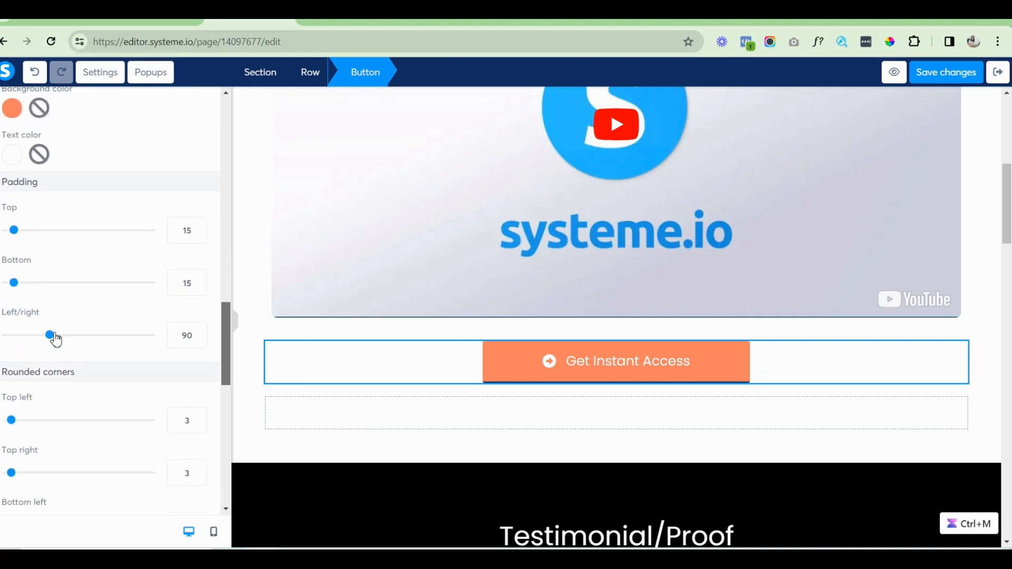
{"action": "left_click_drag", "start_coordinate": [49, 338], "coordinate": [27, 334]}
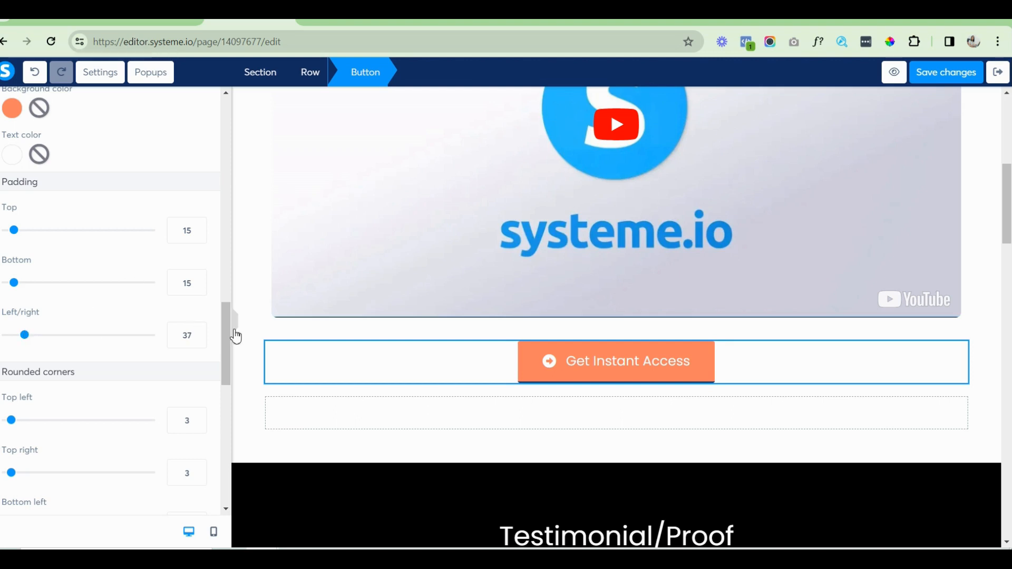
Set the button's border style to None and its shadow to Mid shadow.
{"action": "left_click_drag", "start_coordinate": [228, 321], "coordinate": [224, 404]}
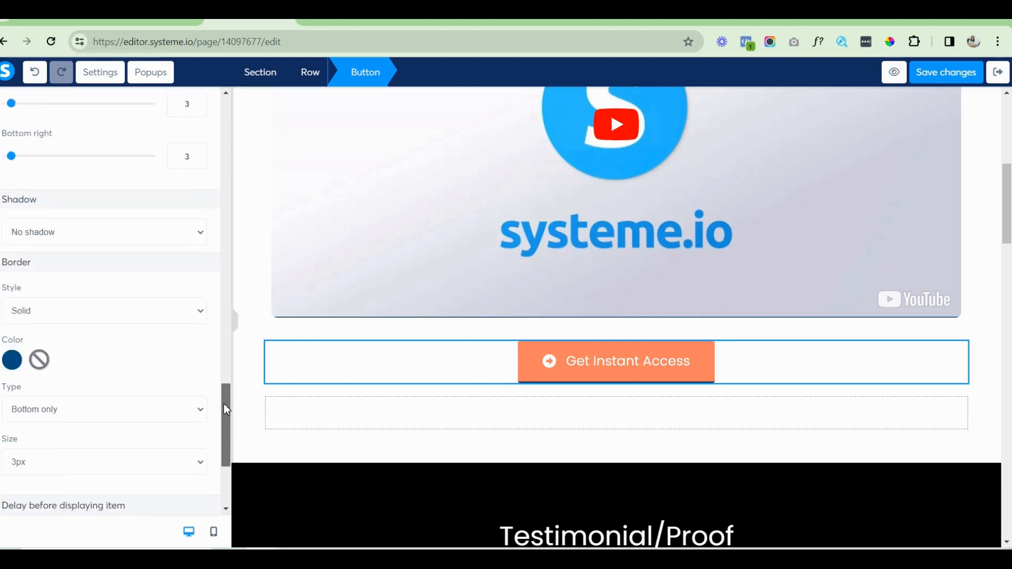
{"action": "left_click", "coordinate": [94, 315]}
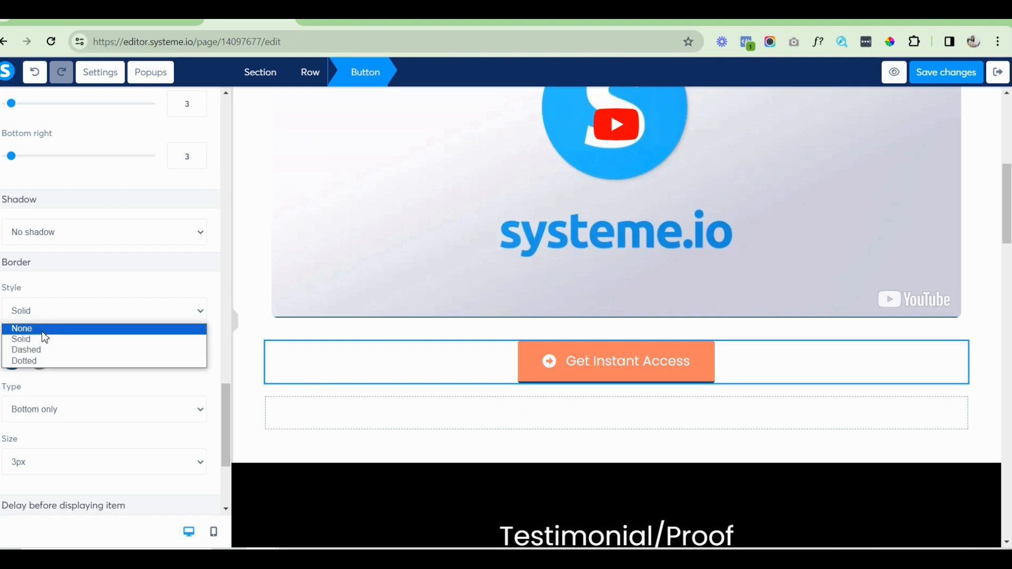
{"action": "left_click", "coordinate": [45, 330]}
{"action": "left_click", "coordinate": [81, 239]}
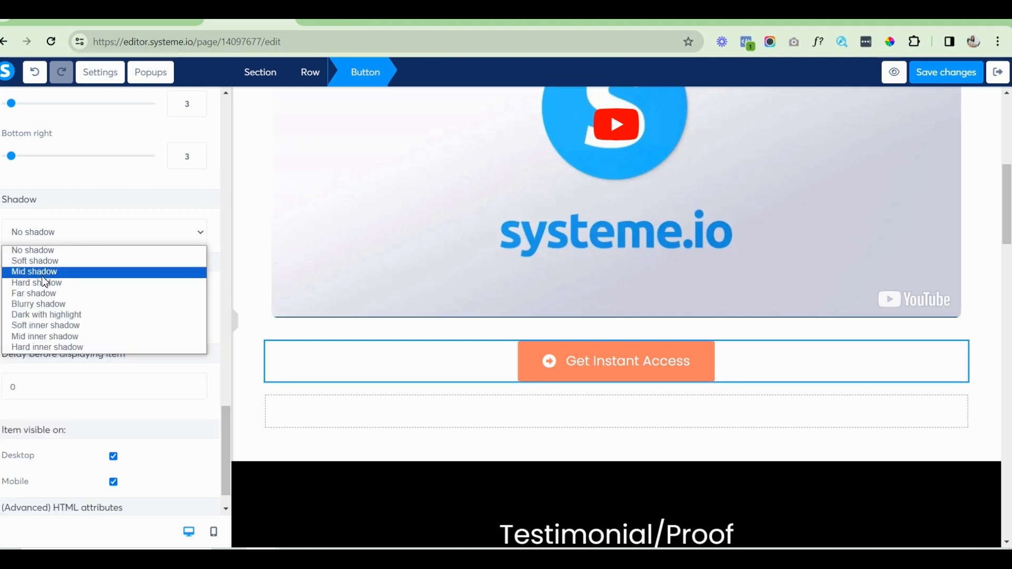
{"action": "left_click", "coordinate": [45, 282]}
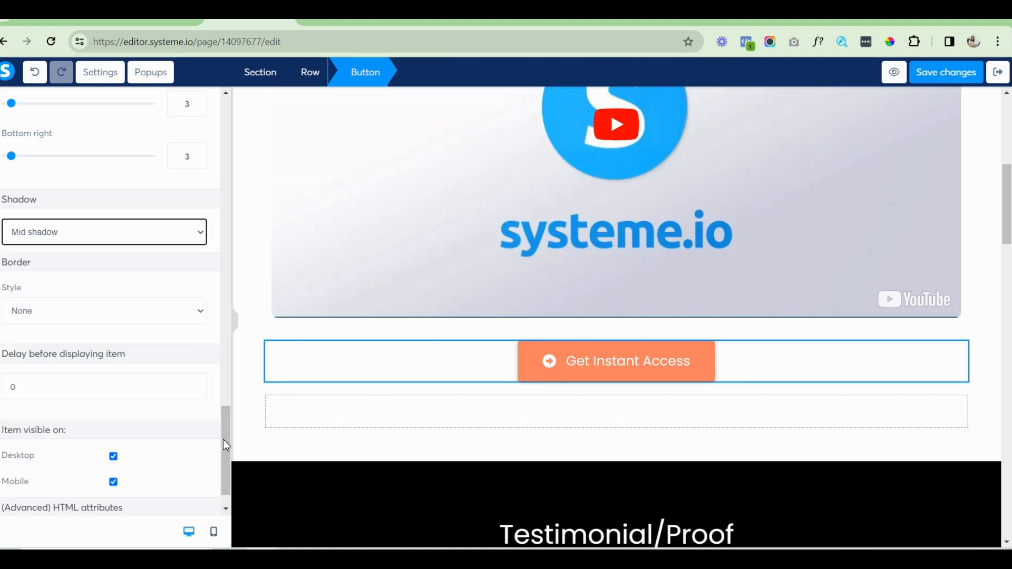
Save the page changes.
{"action": "left_click_drag", "start_coordinate": [223, 439], "coordinate": [221, 388]}
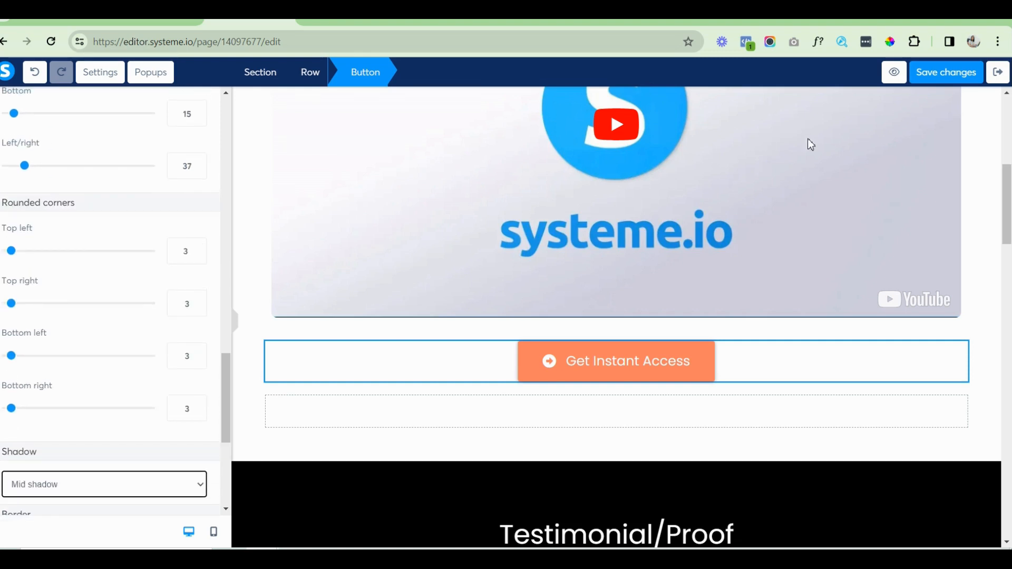
{"action": "left_click", "coordinate": [926, 81]}
{"action": "left_click", "coordinate": [922, 74]}
{"action": "left_click", "coordinate": [922, 75]}
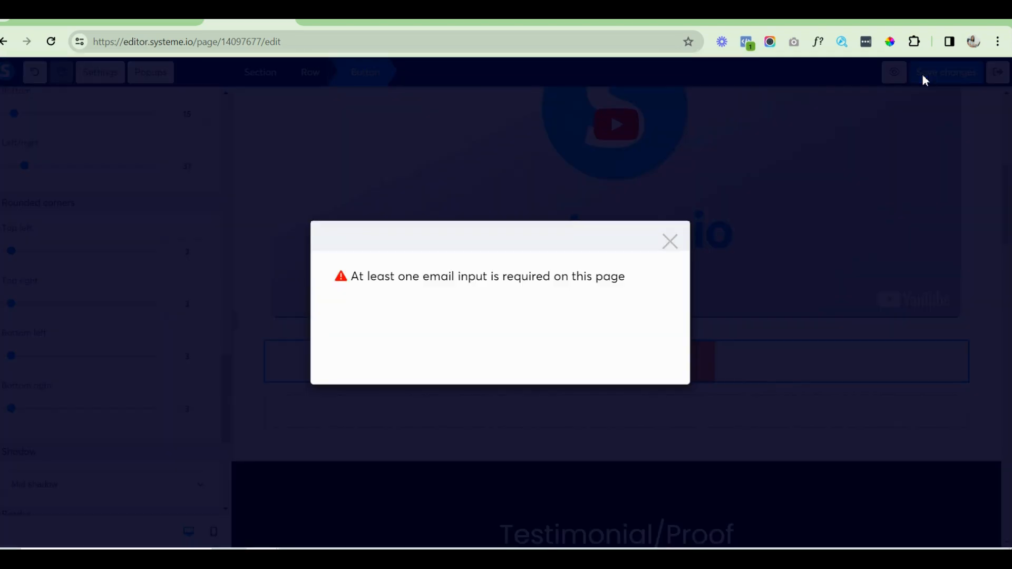
Set the "Get Instant Access" button's click action to Next step URL and save the page changes.
{"action": "left_click", "coordinate": [670, 241]}
{"action": "left_click", "coordinate": [536, 368]}
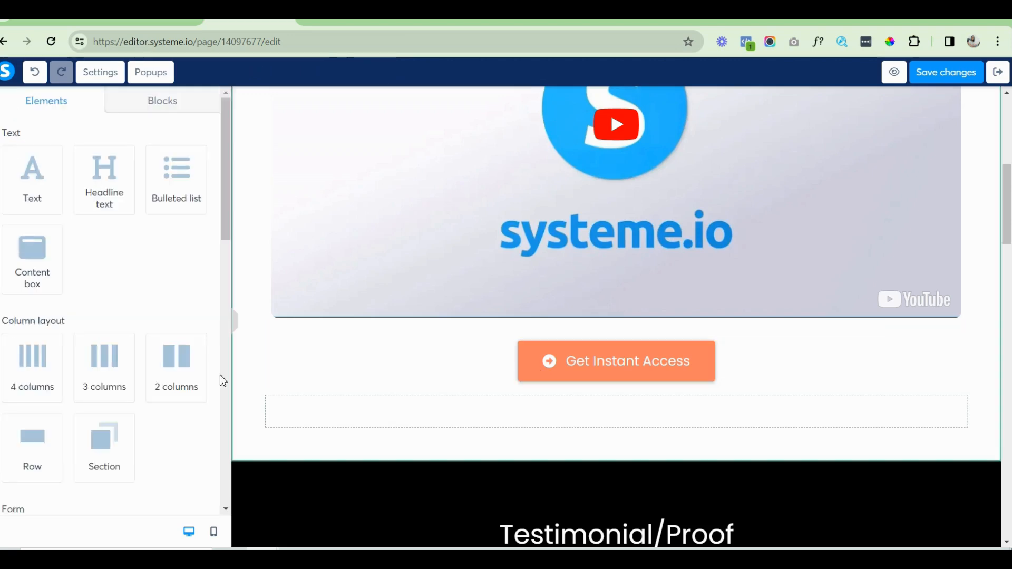
{"action": "left_click", "coordinate": [543, 360]}
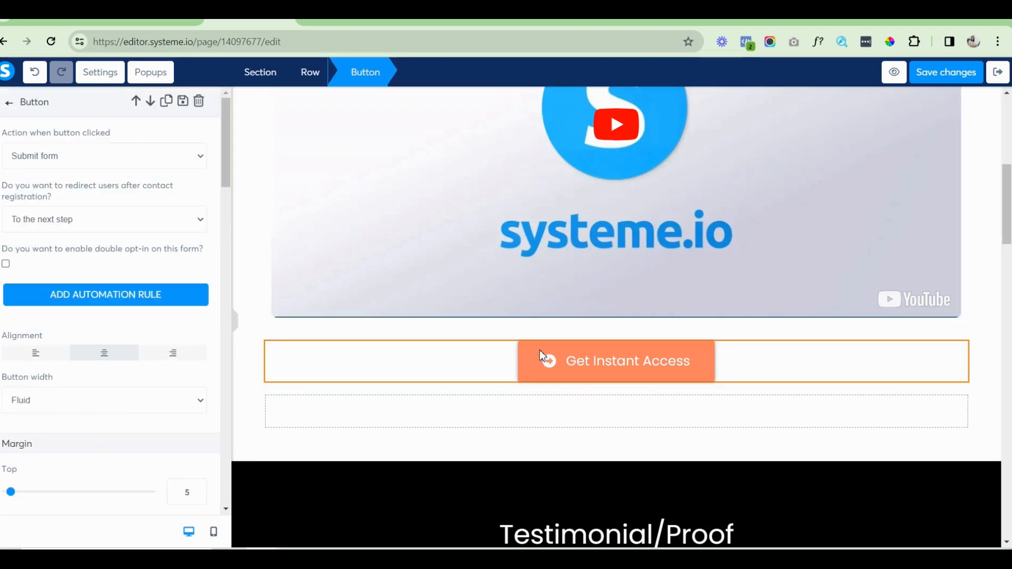
{"action": "left_click", "coordinate": [181, 154]}
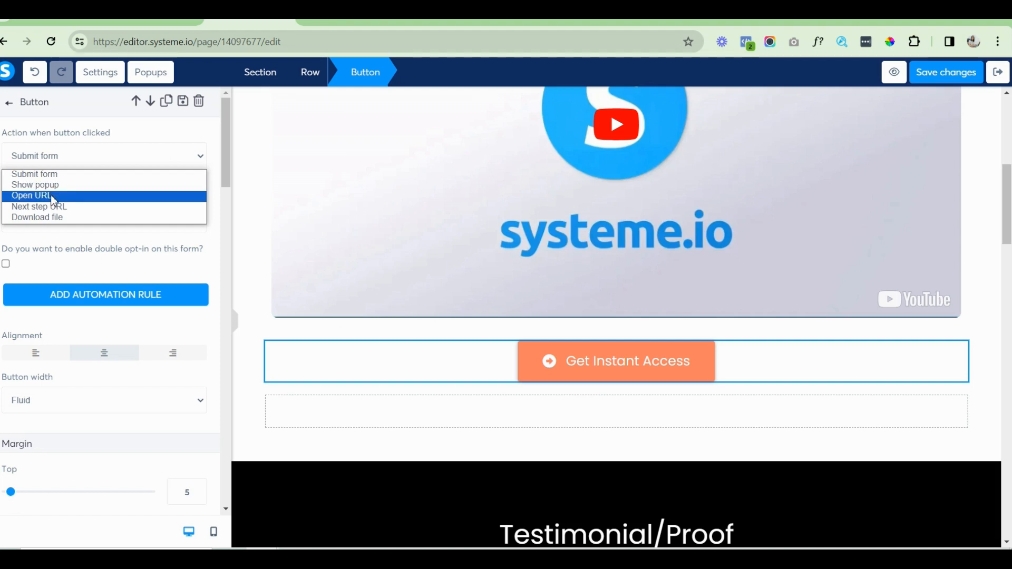
{"action": "left_click", "coordinate": [60, 207]}
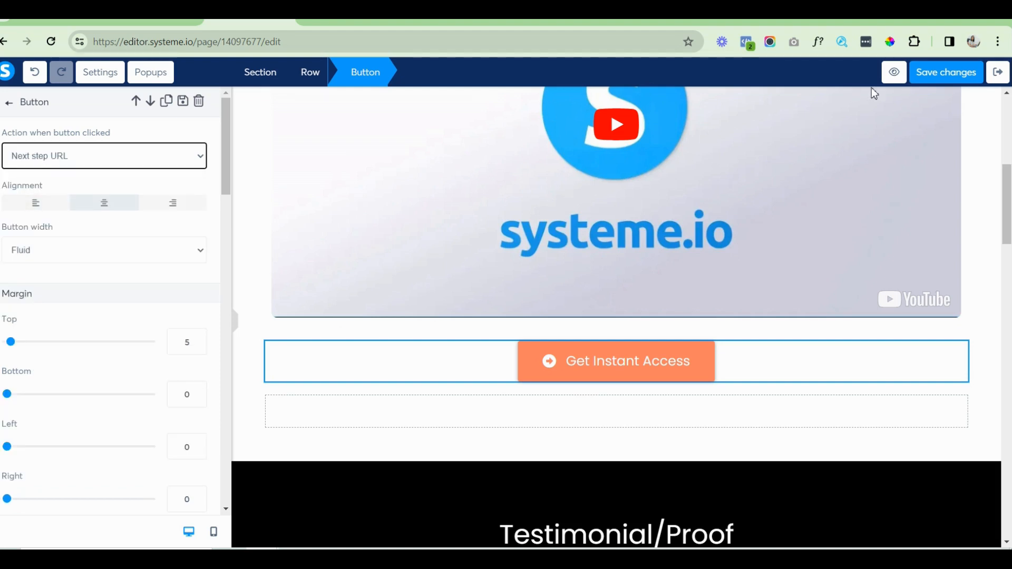
{"action": "left_click", "coordinate": [942, 85]}
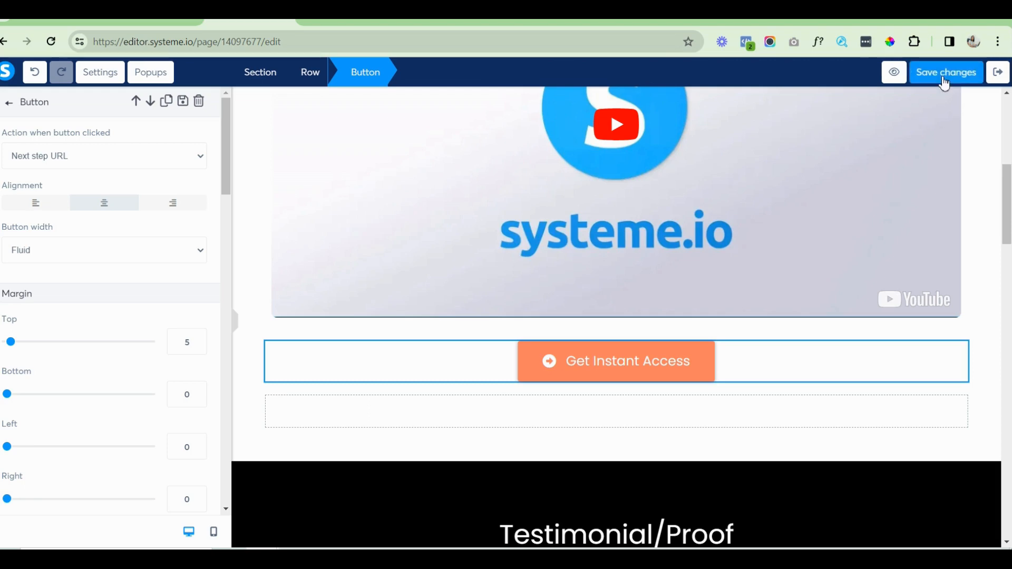
{"action": "left_click", "coordinate": [943, 79]}
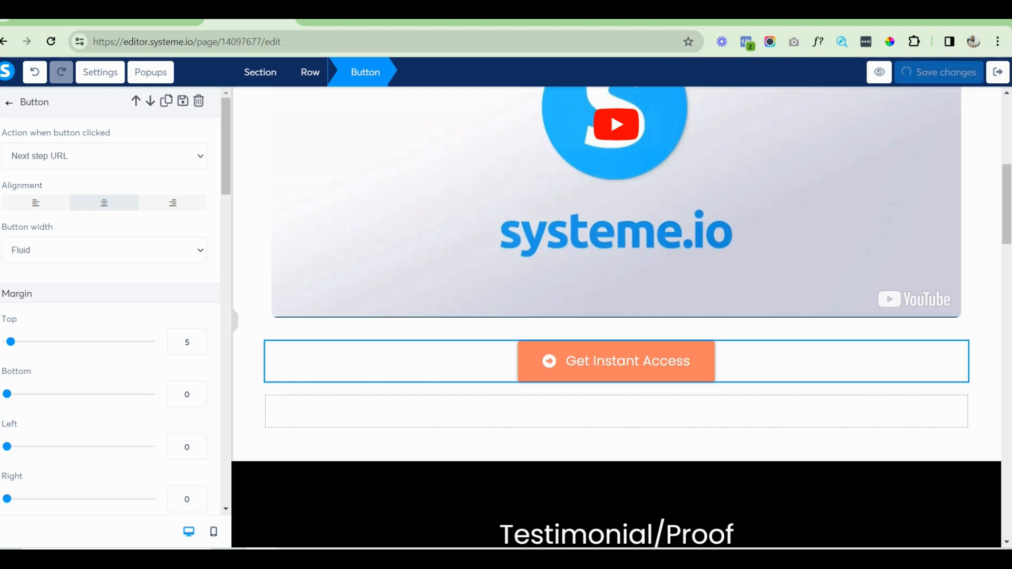
Delete the empty row below the "Get Instant Access" button.
{"action": "left_click_drag", "start_coordinate": [1007, 174], "coordinate": [1009, 110]}
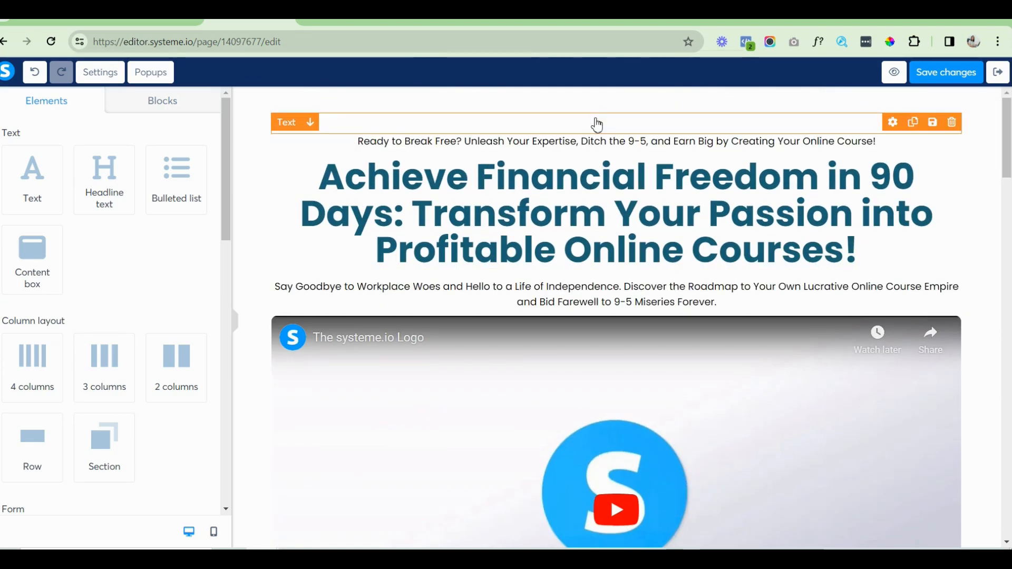
{"action": "scroll", "coordinate": [1008, 137], "scroll_direction": "down", "scroll_amount": 5}
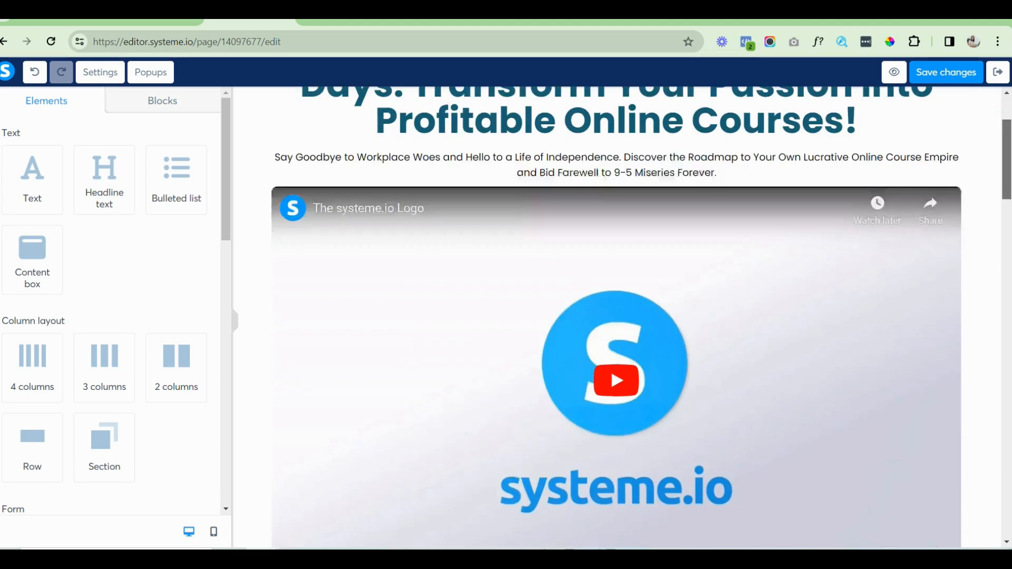
{"action": "scroll", "coordinate": [617, 316], "scroll_direction": "down", "scroll_amount": 6}
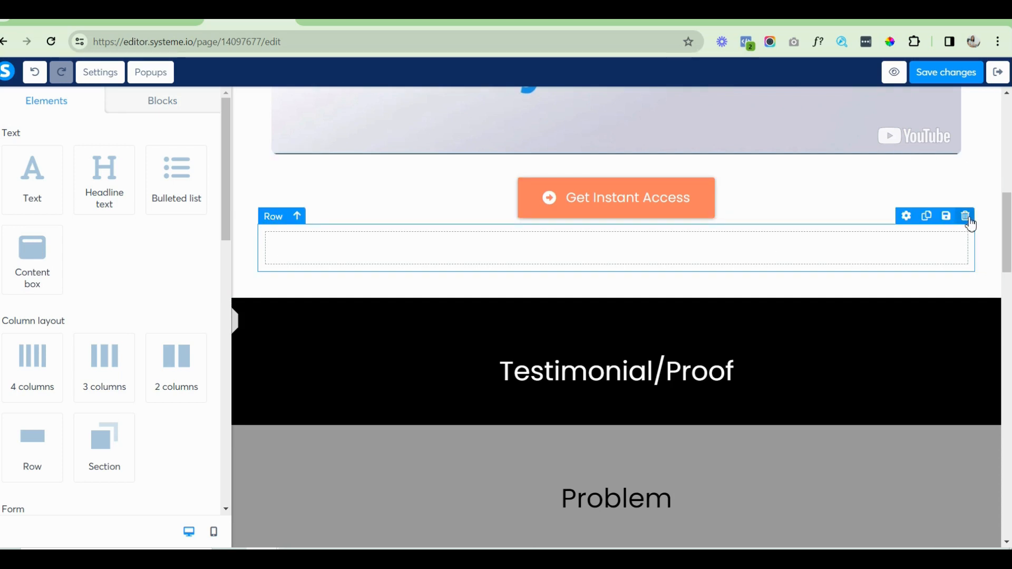
{"action": "left_click", "coordinate": [969, 220]}
{"action": "left_click", "coordinate": [558, 127]}
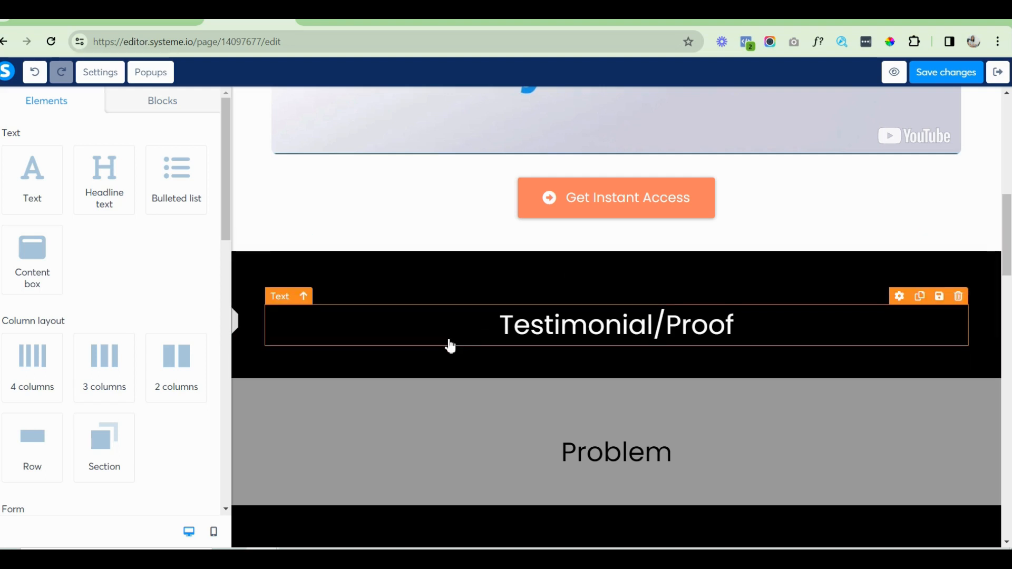
Remove the black background color from the Testimonial/Proof section.
{"action": "left_click", "coordinate": [255, 270]}
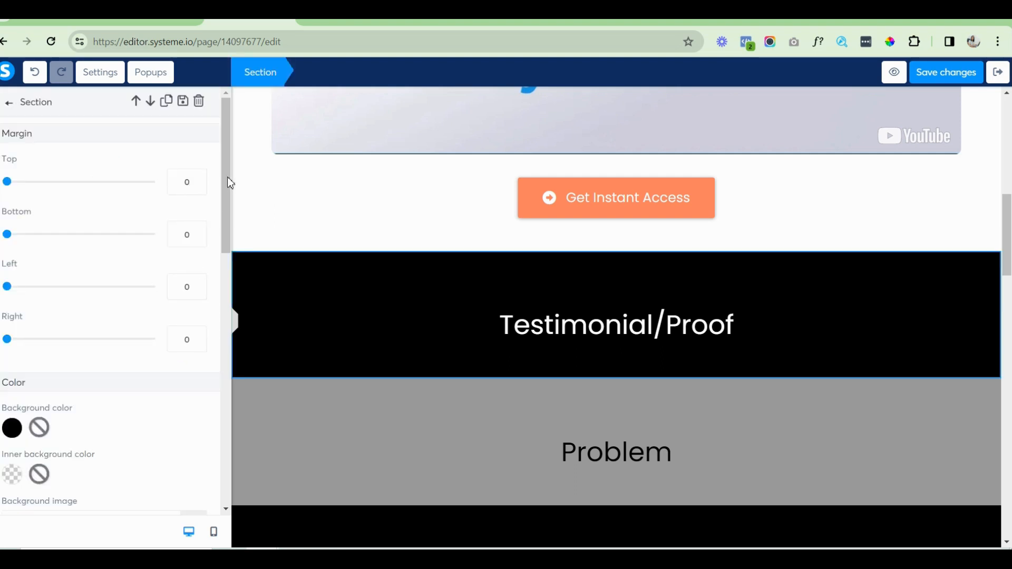
{"action": "scroll", "coordinate": [227, 179], "scroll_direction": "down", "scroll_amount": 5}
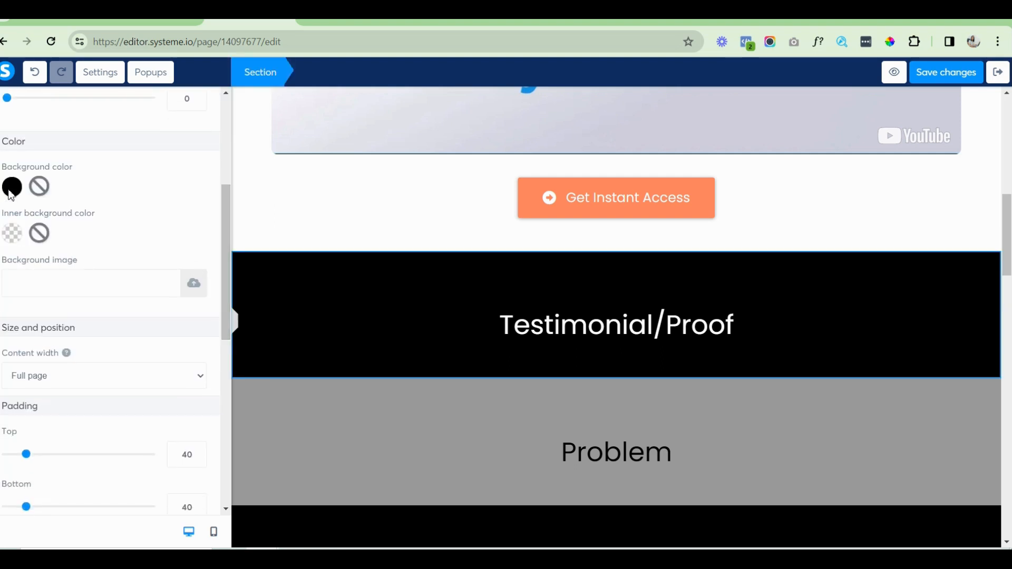
{"action": "left_click", "coordinate": [39, 195]}
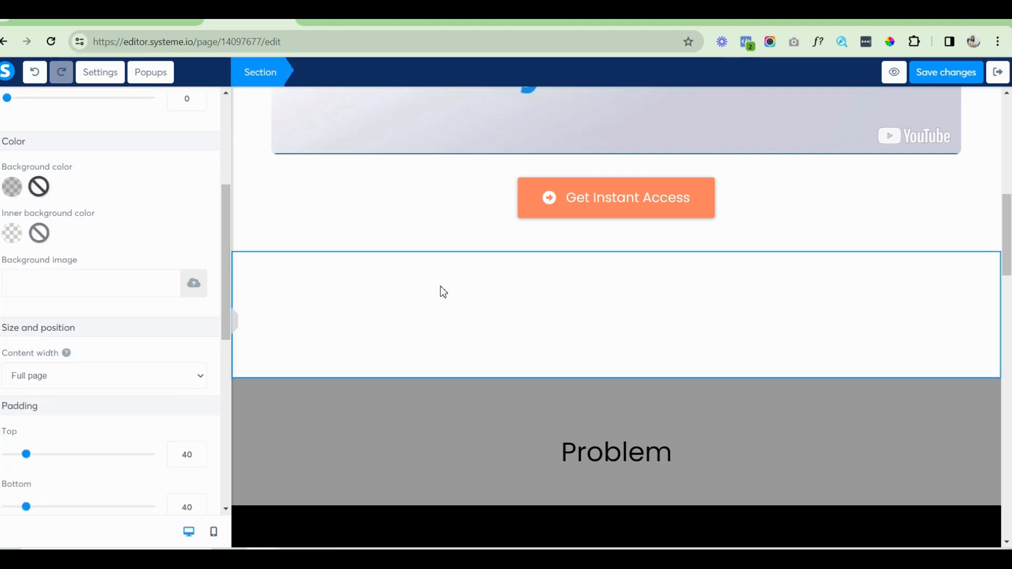
Change the "Testimonial/Proof" heading's text color to black (000000).
{"action": "double_click", "coordinate": [497, 321]}
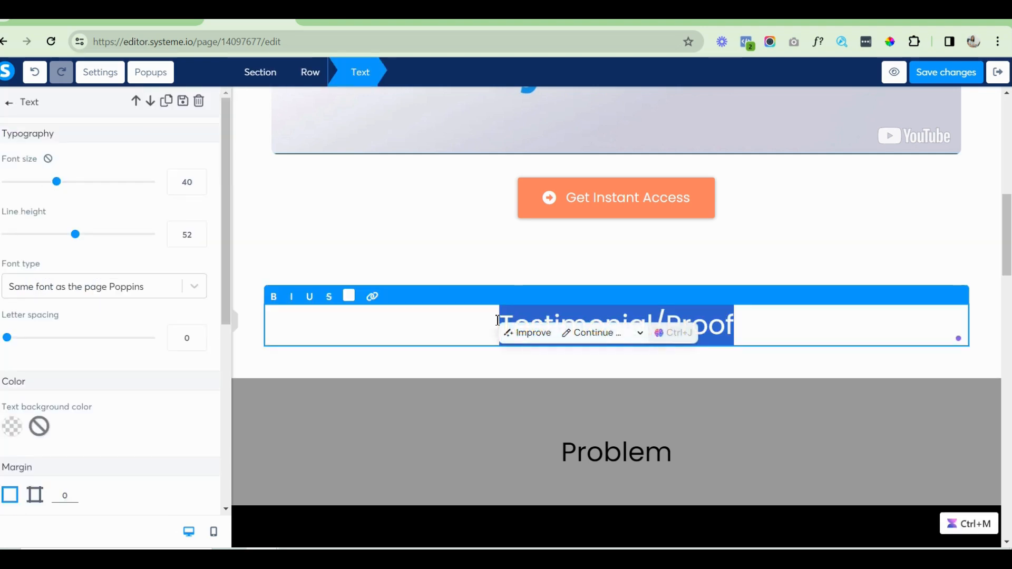
{"action": "left_click", "coordinate": [350, 298]}
{"action": "left_click", "coordinate": [422, 371]}
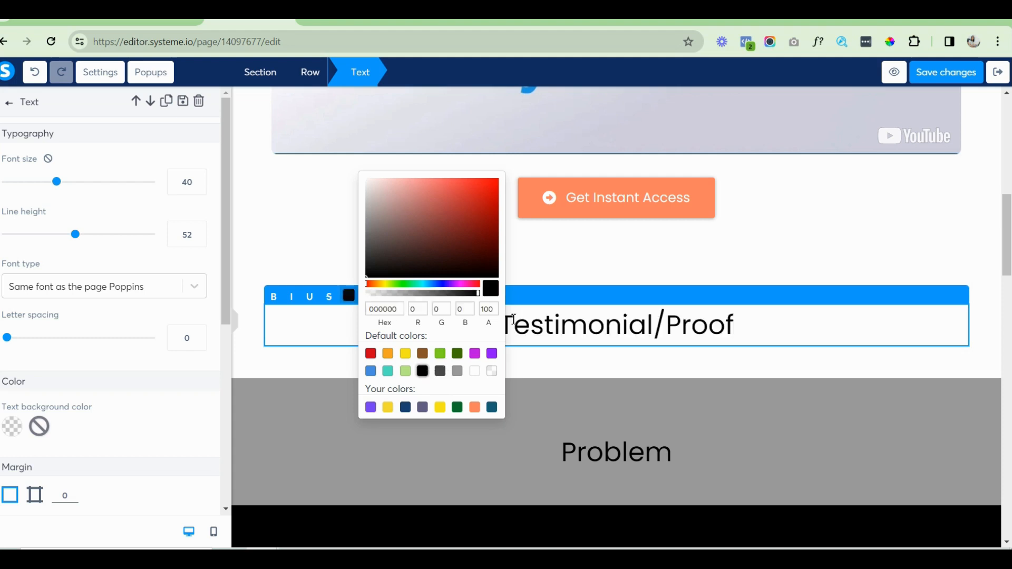
Insert a two-column row above the "Testimonial/Proof" heading and narrow its left column to about a quarter of the row.
{"action": "left_click", "coordinate": [8, 102]}
{"action": "left_click_drag", "start_coordinate": [220, 146], "coordinate": [549, 291]}
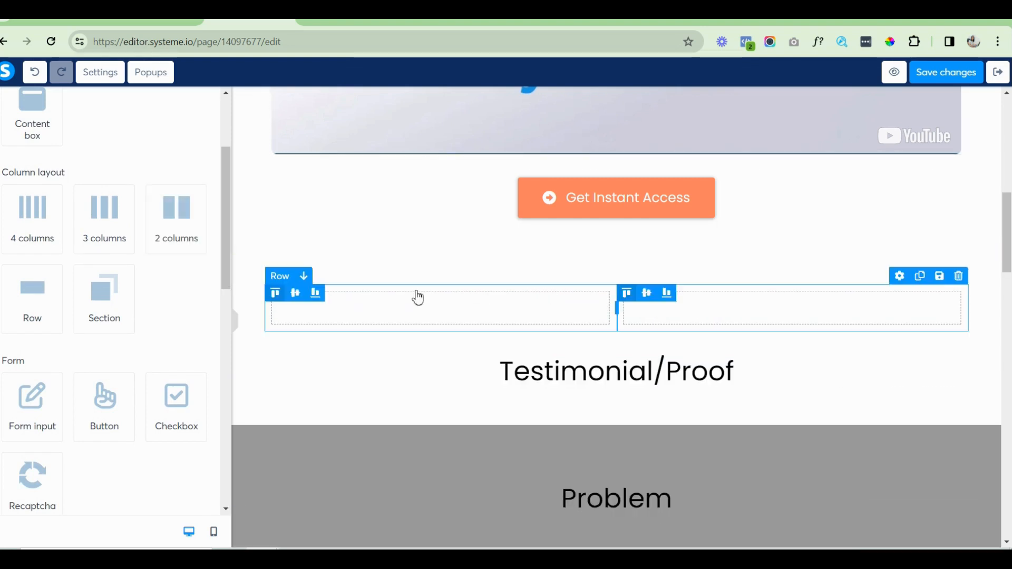
{"action": "left_click_drag", "start_coordinate": [617, 305], "coordinate": [395, 307]}
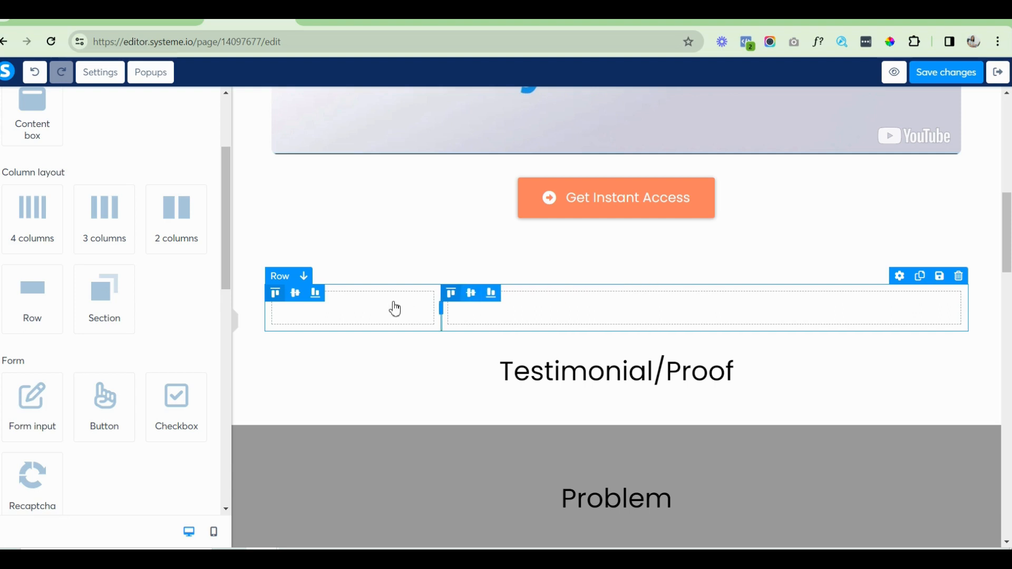
Set the testimonial section's content width to Wide.
{"action": "left_click", "coordinate": [248, 298]}
{"action": "scroll", "coordinate": [227, 217], "scroll_direction": "down", "scroll_amount": 5}
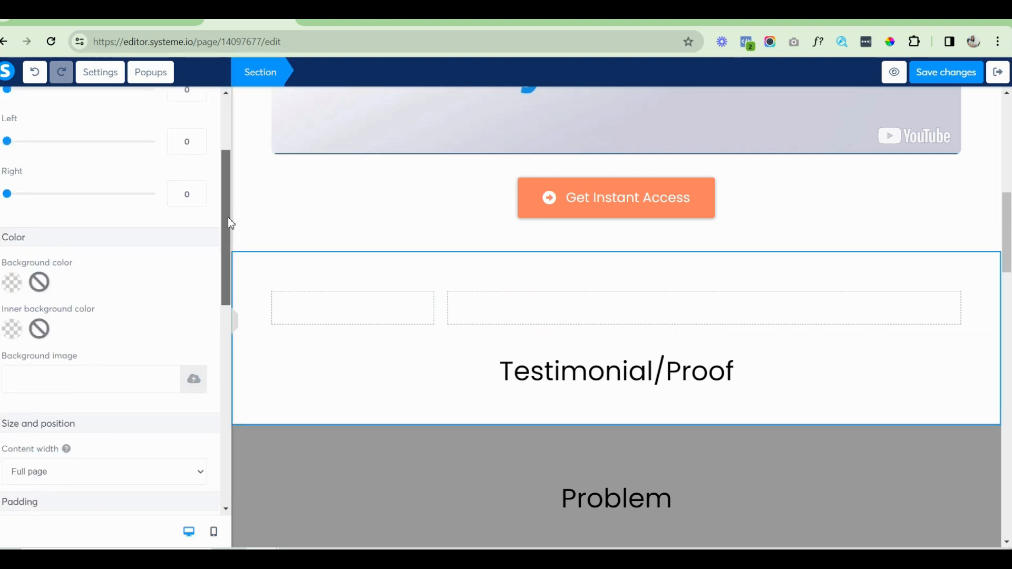
{"action": "left_click_drag", "start_coordinate": [228, 269], "coordinate": [226, 303]}
{"action": "left_click", "coordinate": [68, 244]}
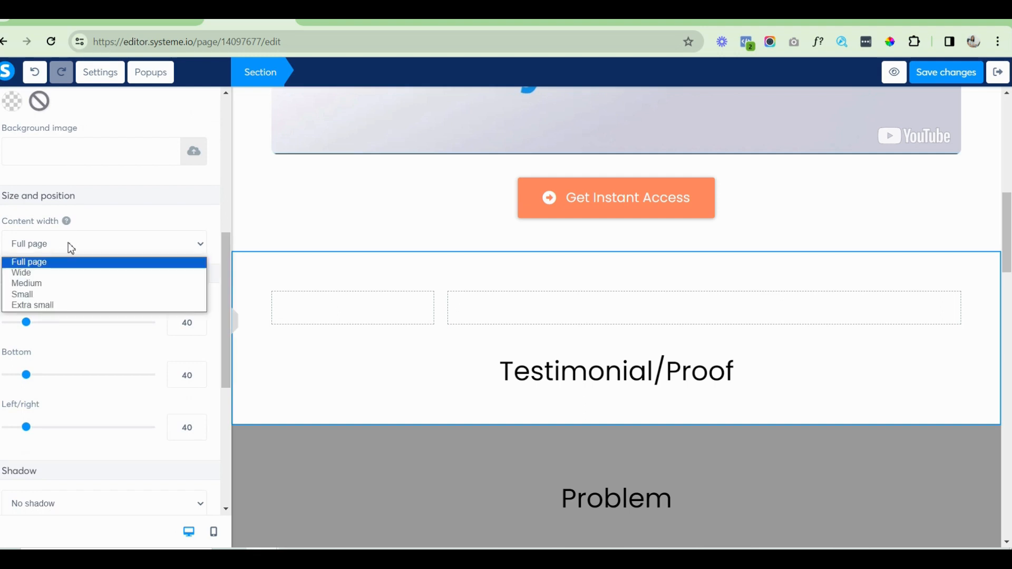
{"action": "left_click", "coordinate": [29, 274]}
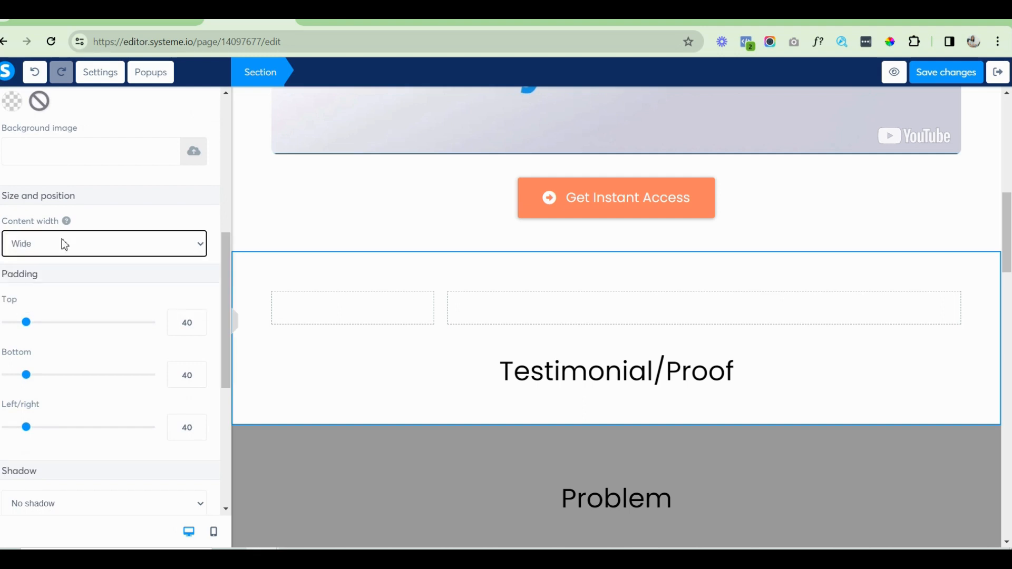
Add an image element to the left column of the testimonial row.
{"action": "left_click", "coordinate": [390, 306]}
{"action": "left_click_drag", "start_coordinate": [223, 179], "coordinate": [209, 373]}
{"action": "left_click_drag", "start_coordinate": [37, 268], "coordinate": [344, 295]}
Add a text element to the right column, center it vertically beside the image, and save the page changes.
{"action": "left_click_drag", "start_coordinate": [222, 324], "coordinate": [230, 86]}
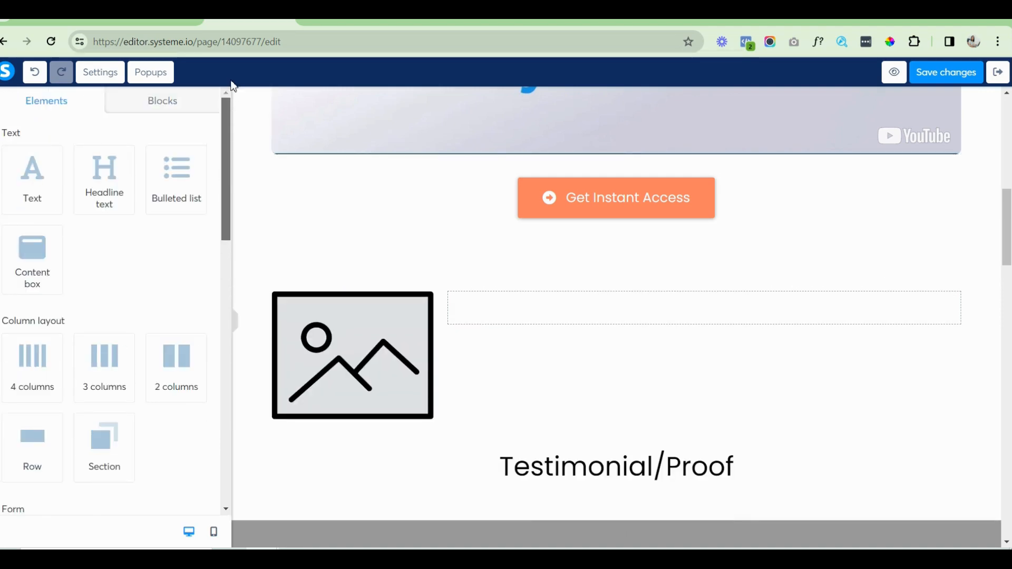
{"action": "left_click_drag", "start_coordinate": [32, 167], "coordinate": [669, 330]}
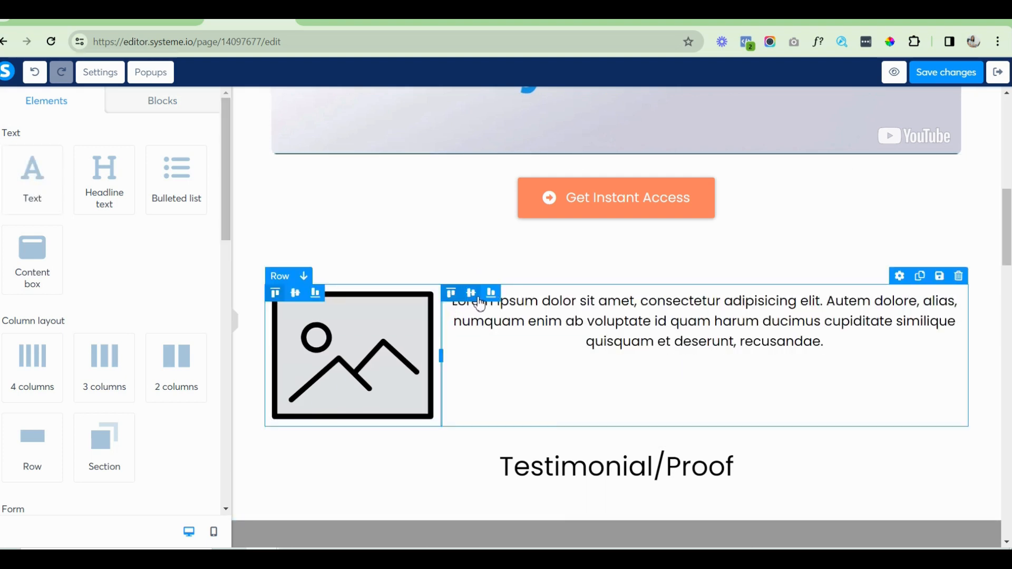
{"action": "left_click", "coordinate": [475, 296]}
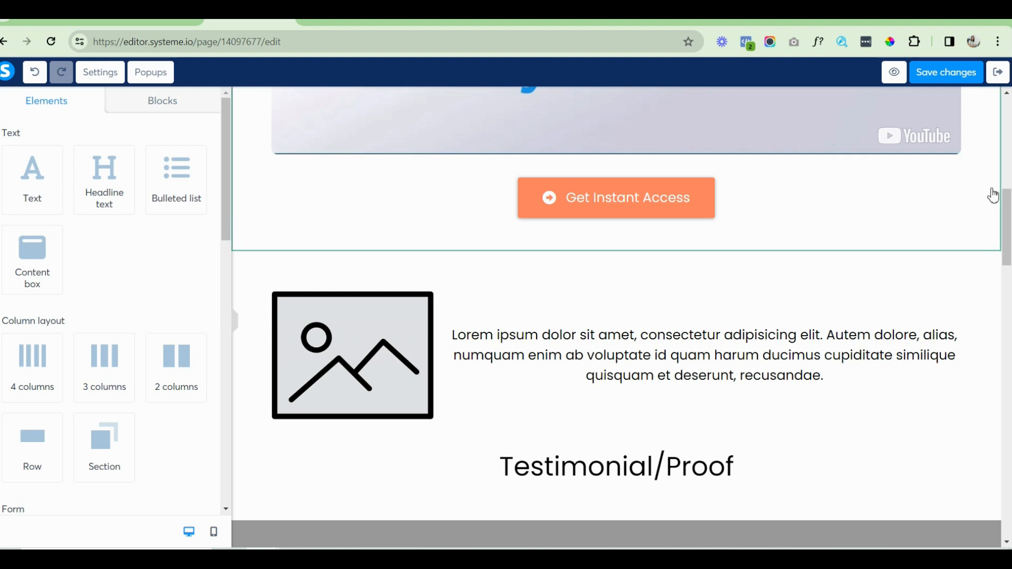
{"action": "left_click", "coordinate": [922, 74]}
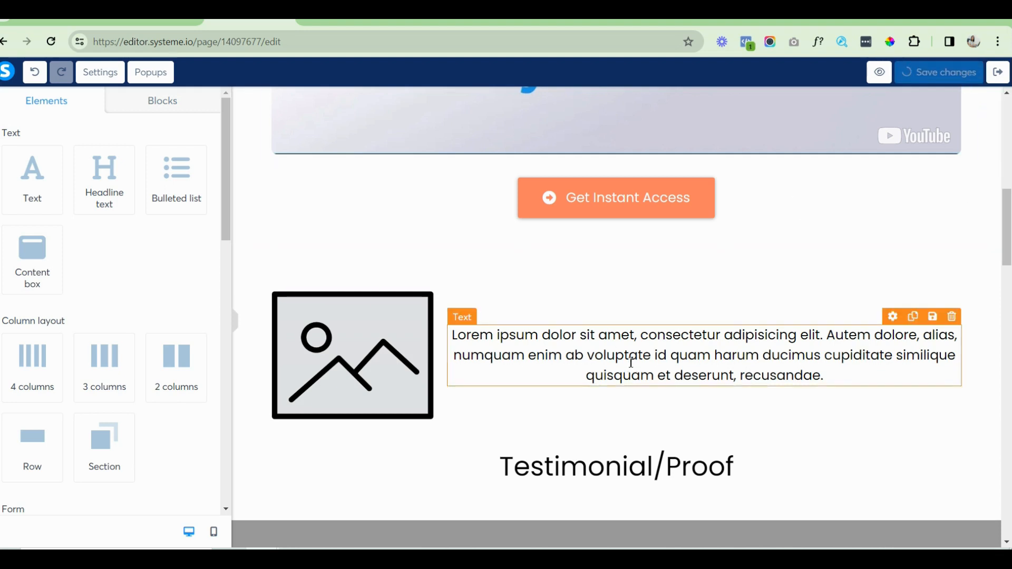
Slightly reduce the testimonial text's font size and align the text left.
{"action": "left_click", "coordinate": [632, 369]}
{"action": "left_click", "coordinate": [199, 187]}
{"action": "left_click", "coordinate": [199, 187]}
{"action": "left_click_drag", "start_coordinate": [226, 225], "coordinate": [222, 346]}
{"action": "left_click", "coordinate": [45, 375]}
Duplicate the Lorem ipsum paragraph on a new line within the testimonial text.
{"action": "left_click", "coordinate": [669, 375]}
{"action": "key", "text": "shift+Up"}
{"action": "key", "text": "shift+Up"}
{"action": "key", "text": "shift+Up"}
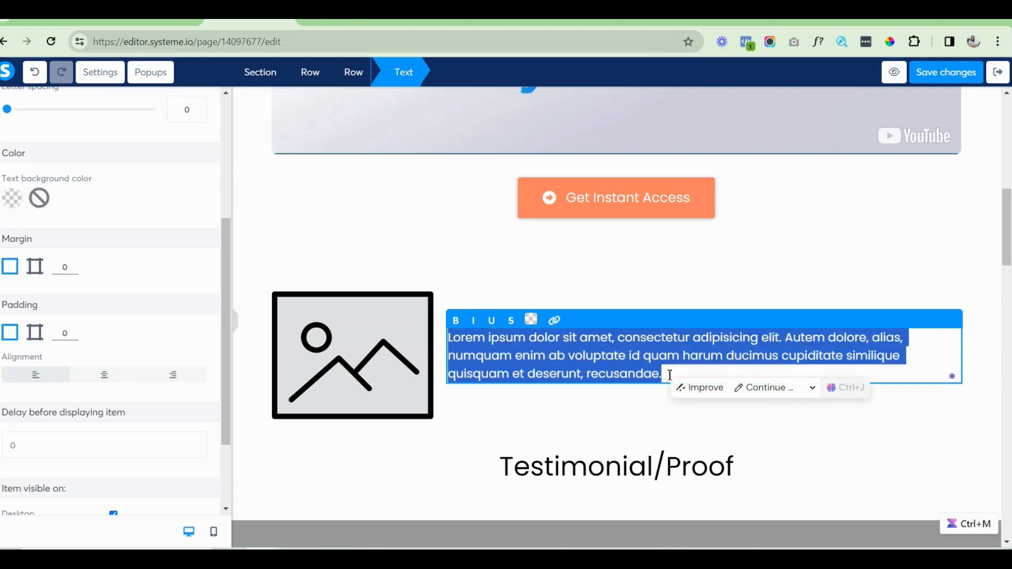
{"action": "key", "text": "ctrl+c"}
{"action": "left_click", "coordinate": [669, 374]}
{"action": "key", "text": "Return"}
{"action": "key", "text": "ctrl+v"}
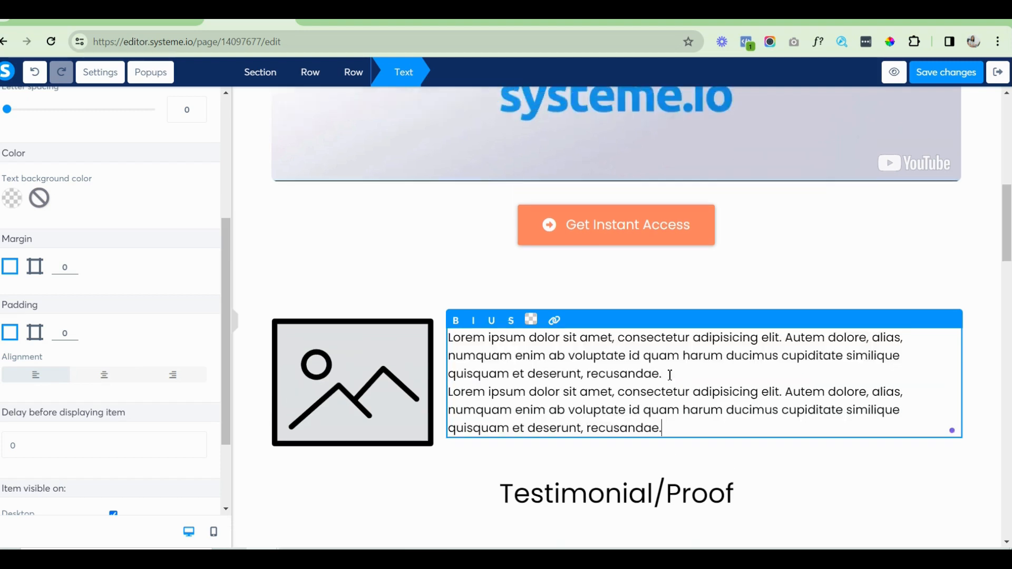
Add the bold signature "- ABCDEF" below the testimonial paragraphs, separated by a blank line.
{"action": "key", "text": "Return"}
{"action": "key", "text": "Return"}
{"action": "type", "text": "-"}
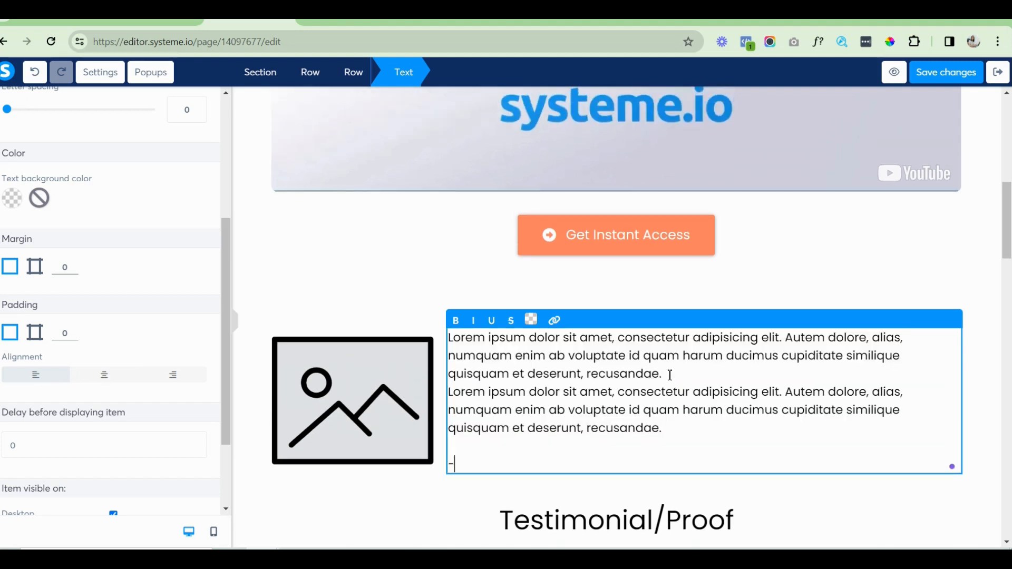
{"action": "type", "text": " ABCDEF"}
{"action": "key", "text": "shift+Up"}
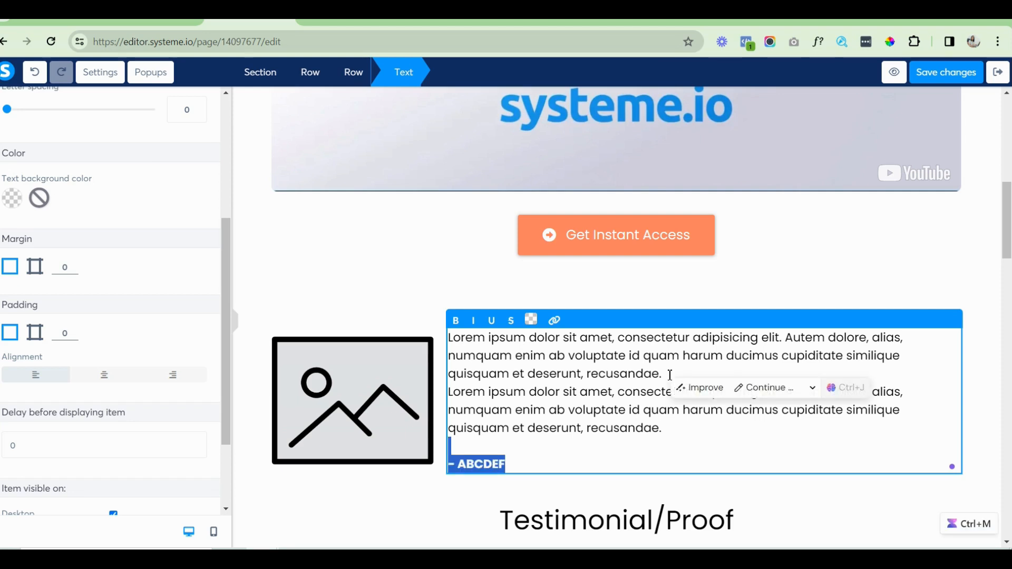
{"action": "left_click", "coordinate": [699, 424]}
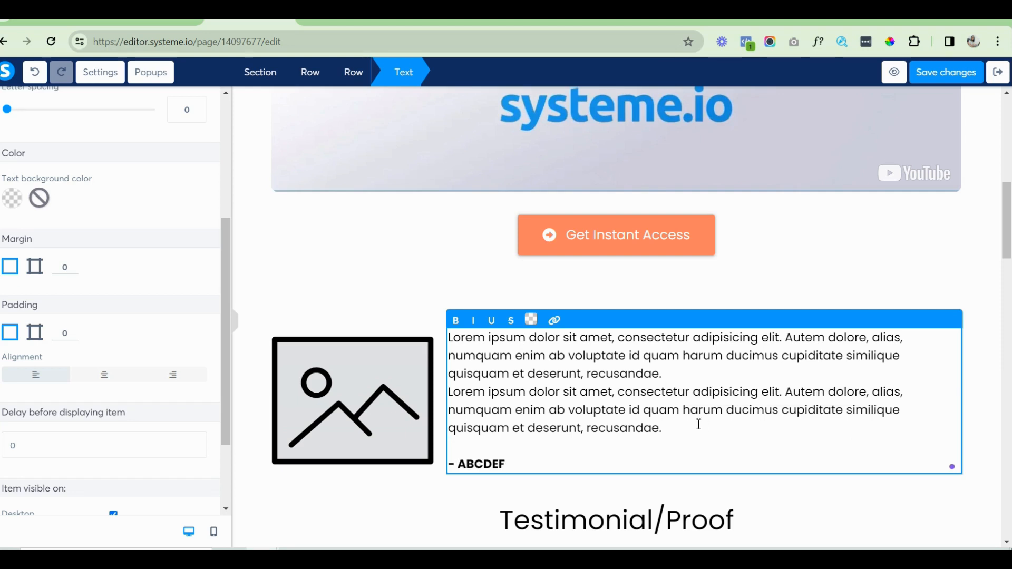
Enclose the two testimonial paragraphs in double quotation marks.
{"action": "left_click", "coordinate": [449, 338]}
{"action": "type", "text": "\""}
{"action": "left_click", "coordinate": [289, 294]}
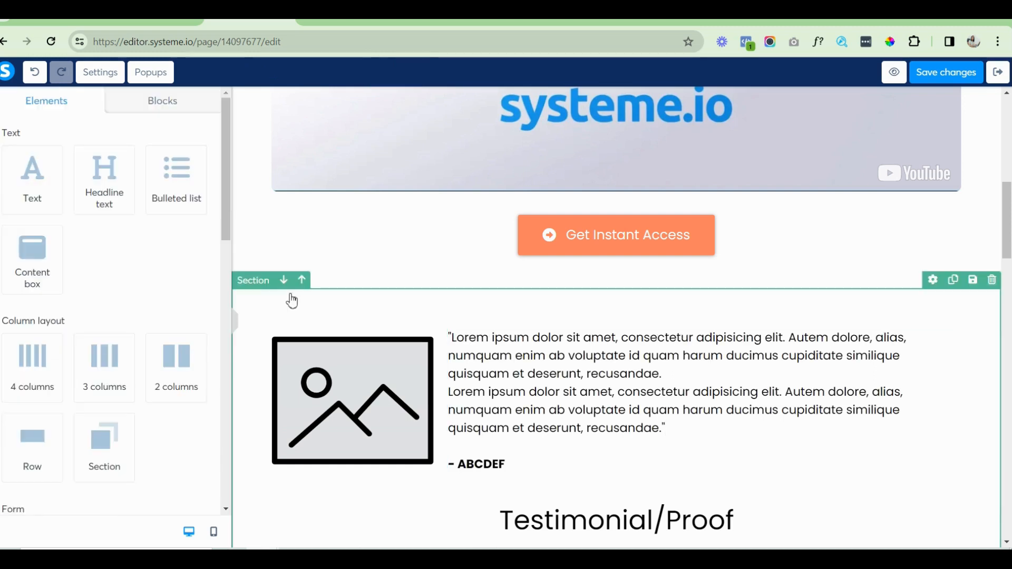
Delete the "Testimonial/Proof" heading below the testimonial row.
{"action": "scroll", "coordinate": [1005, 227], "scroll_direction": "down", "scroll_amount": 2}
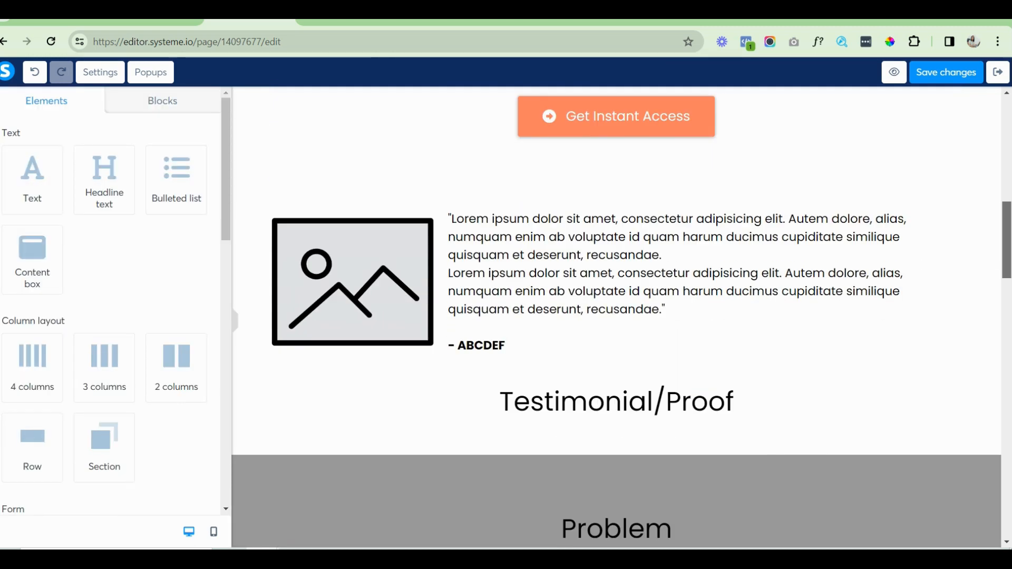
{"action": "left_click", "coordinate": [972, 231]}
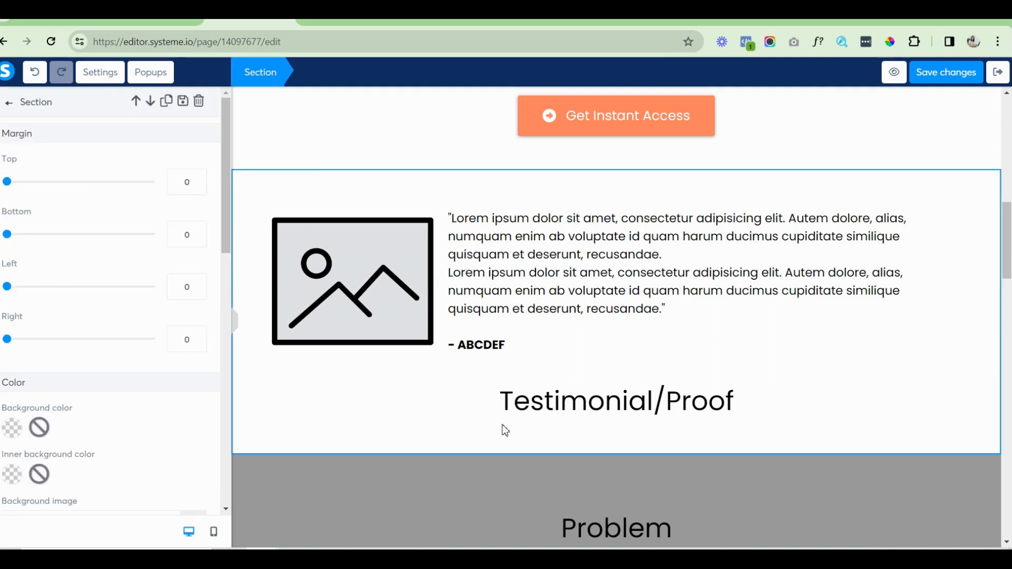
{"action": "left_click", "coordinate": [519, 403]}
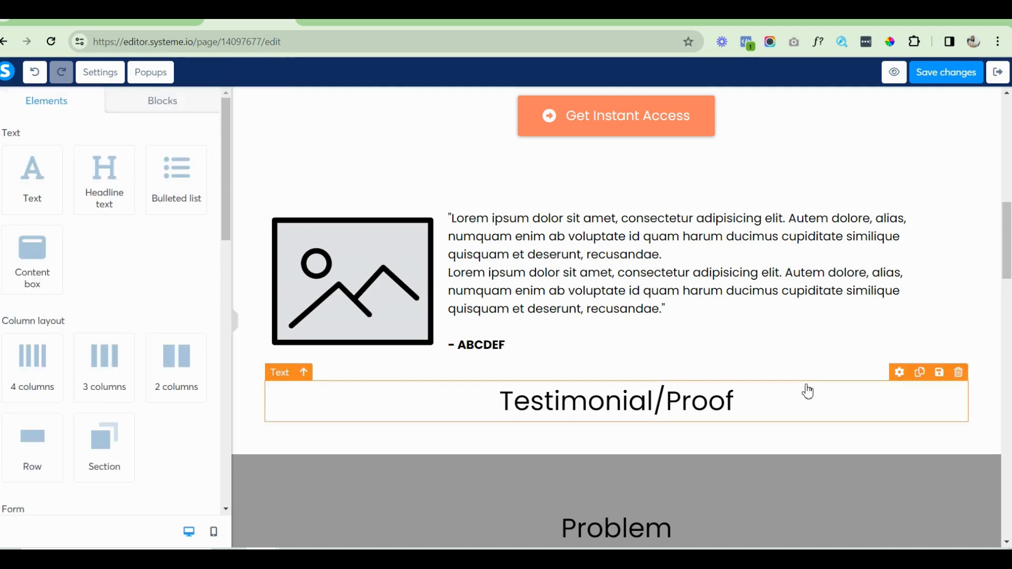
{"action": "left_click", "coordinate": [958, 374]}
{"action": "left_click", "coordinate": [560, 126]}
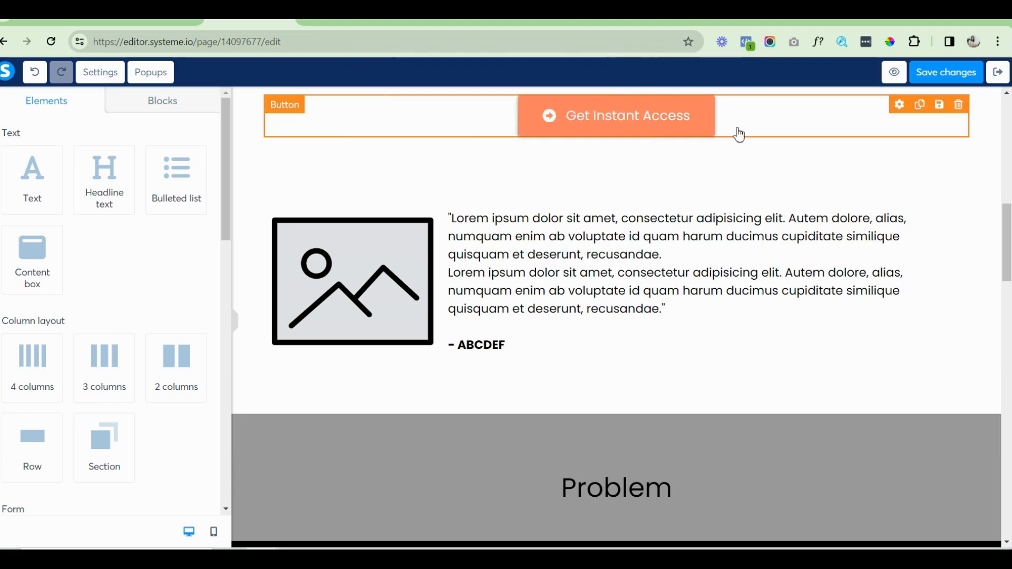
{"action": "left_click_drag", "start_coordinate": [1007, 267], "coordinate": [1009, 245]}
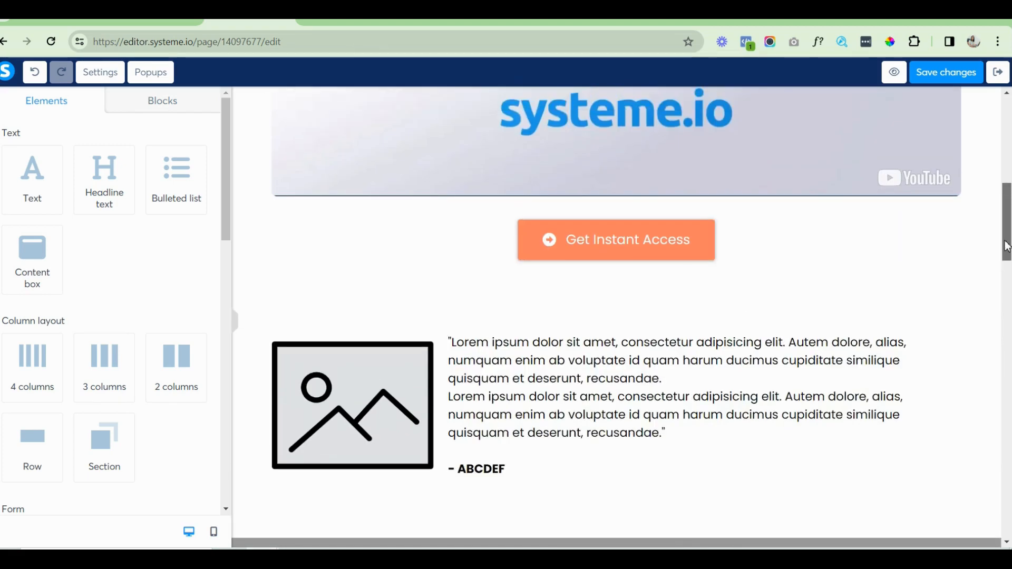
Save the page changes and review the pain points in the ChatGPT sales copy before returning to the page editor.
{"action": "left_click", "coordinate": [947, 74]}
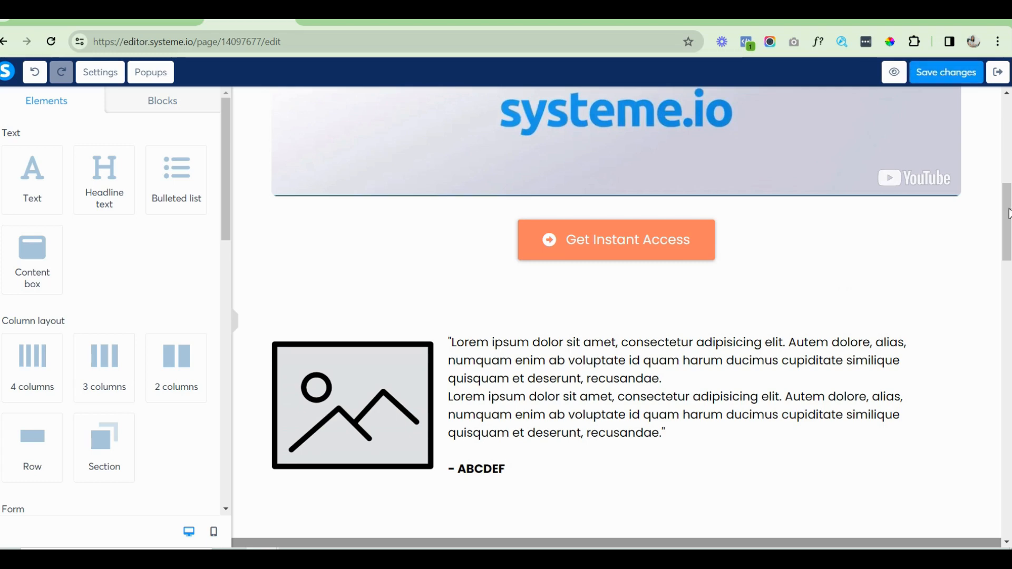
{"action": "left_click_drag", "start_coordinate": [1008, 214], "coordinate": [1008, 263]}
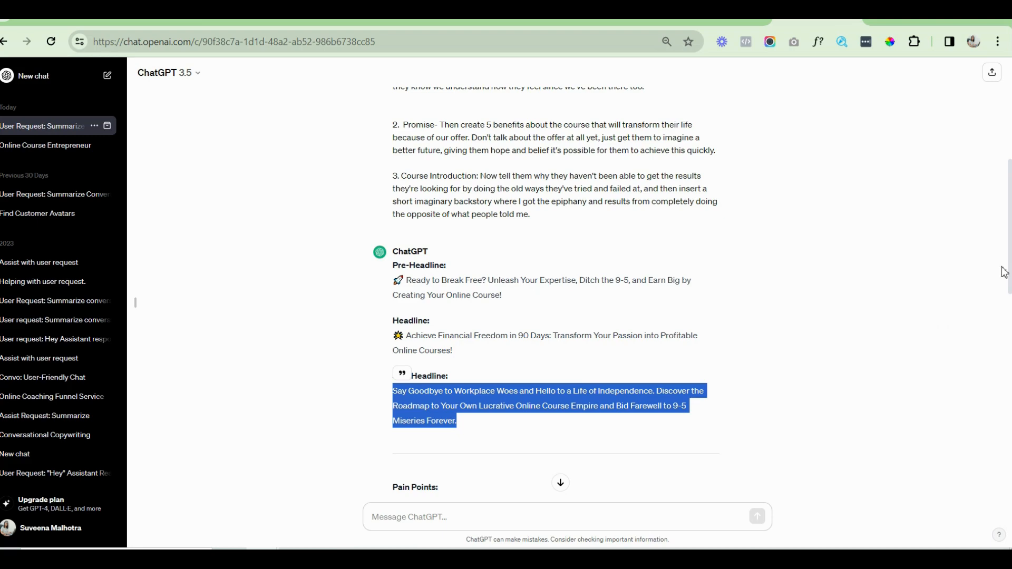
{"action": "left_click", "coordinate": [797, 270]}
{"action": "scroll", "coordinate": [797, 270], "scroll_direction": "down", "scroll_amount": 6}
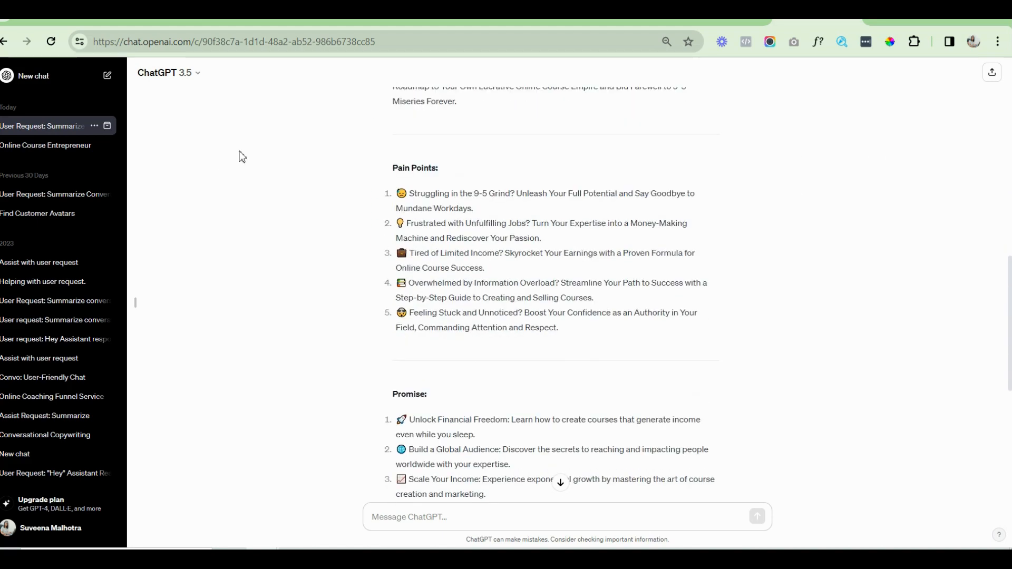
{"action": "left_click", "coordinate": [166, 22]}
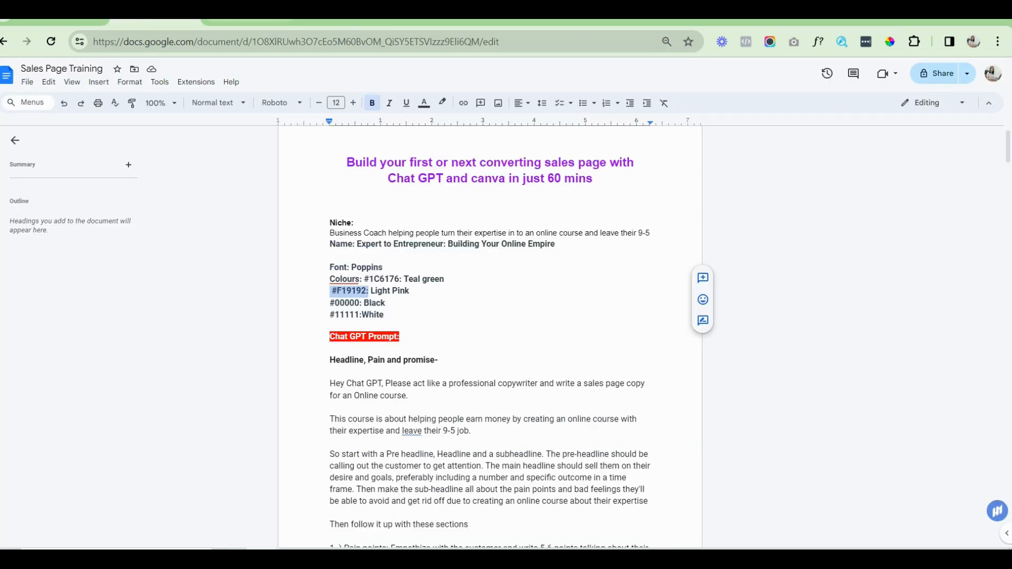
{"action": "left_click", "coordinate": [248, 22]}
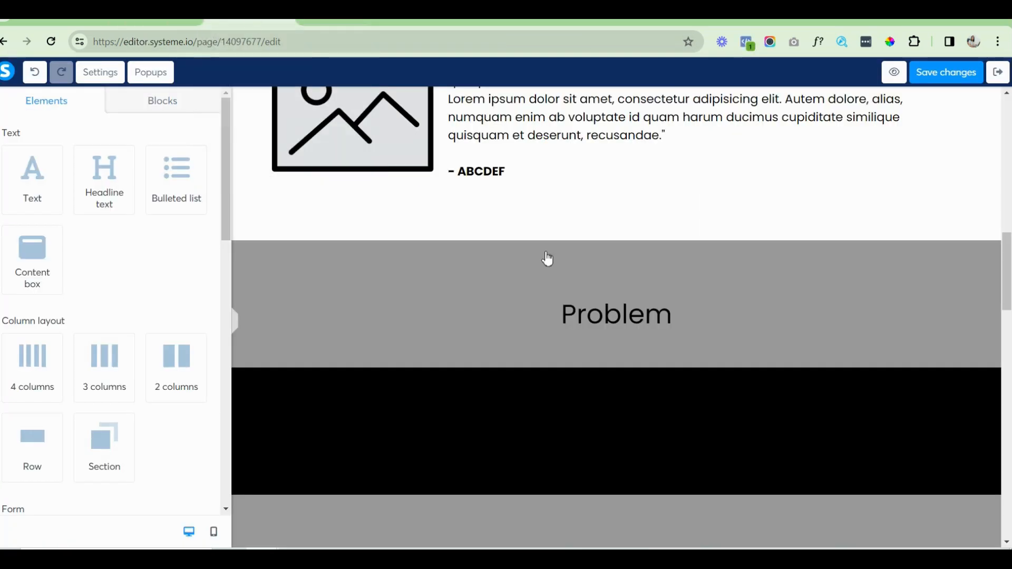
Replace the "Problem" heading with "Are you struggling with..." and set its font size to 38.
{"action": "left_click", "coordinate": [555, 312]}
{"action": "key", "text": "ctrl+a"}
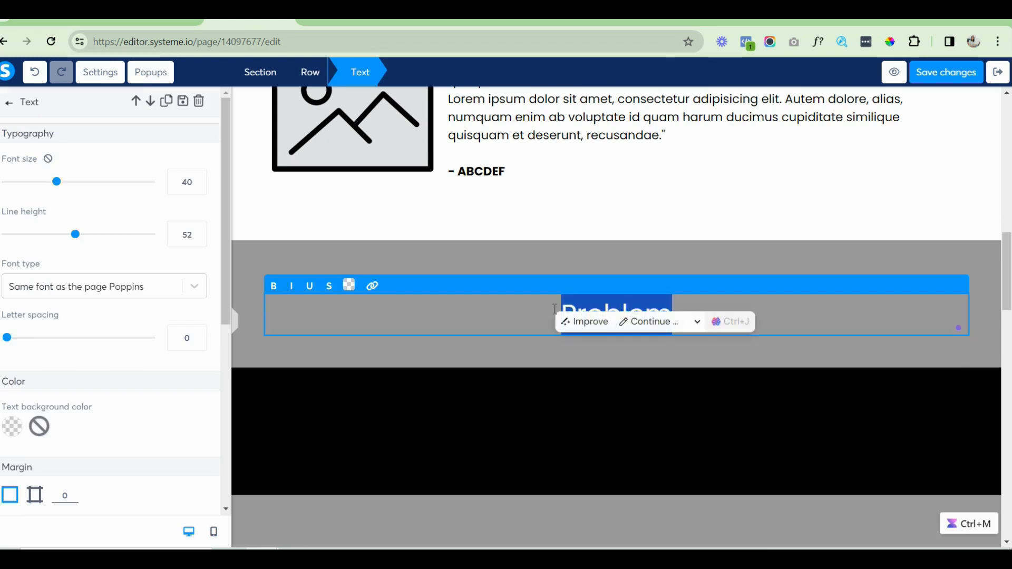
{"action": "key", "text": "BackSpace"}
{"action": "type", "text": "Are you struggling with..."}
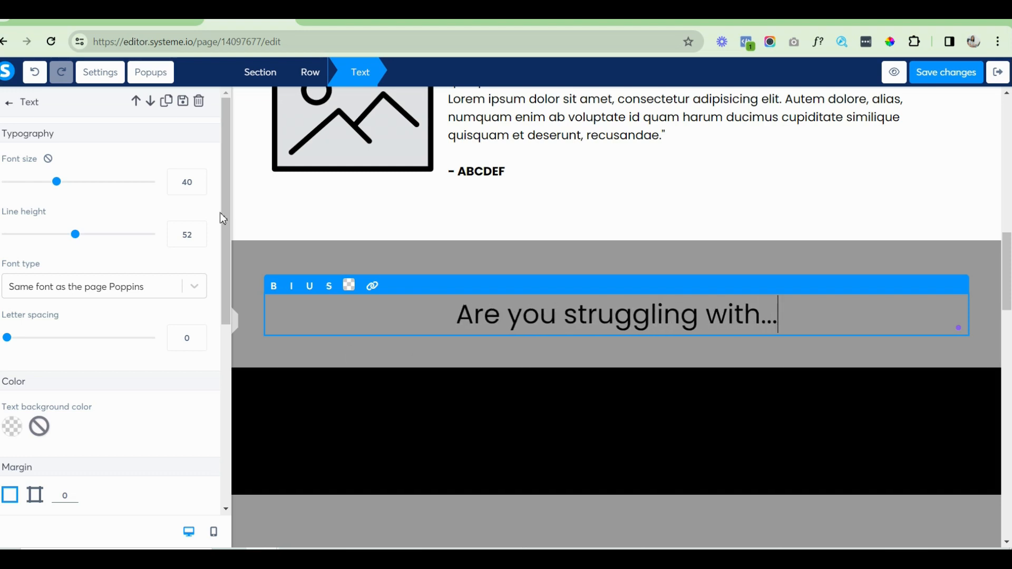
{"action": "left_click", "coordinate": [198, 186]}
{"action": "left_click", "coordinate": [198, 186]}
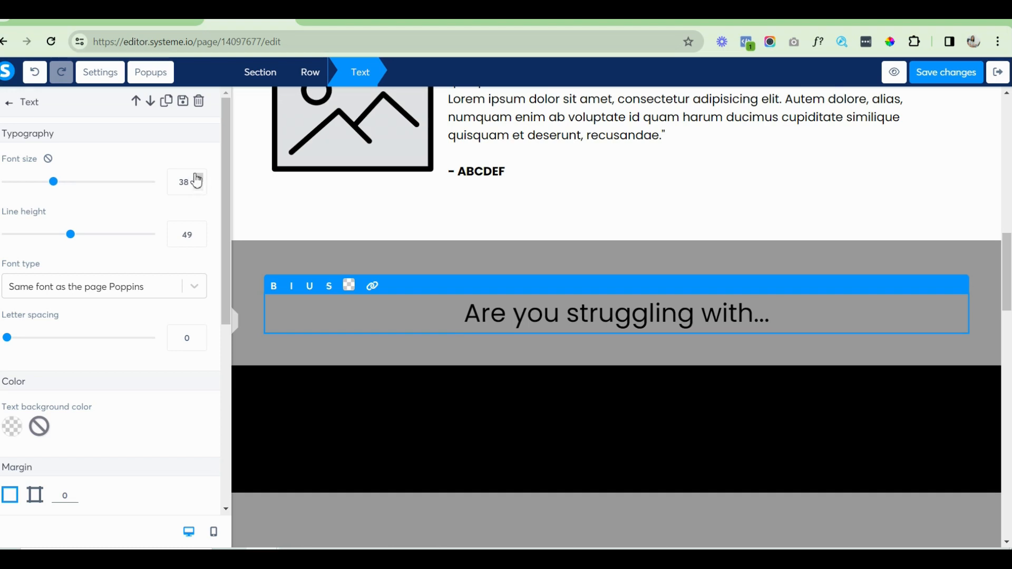
Change the background of the "Are you struggling with..." section to the light blue CDE8F1, a pale shade of the brand teal.
{"action": "left_click", "coordinate": [246, 265]}
{"action": "left_click", "coordinate": [247, 266]}
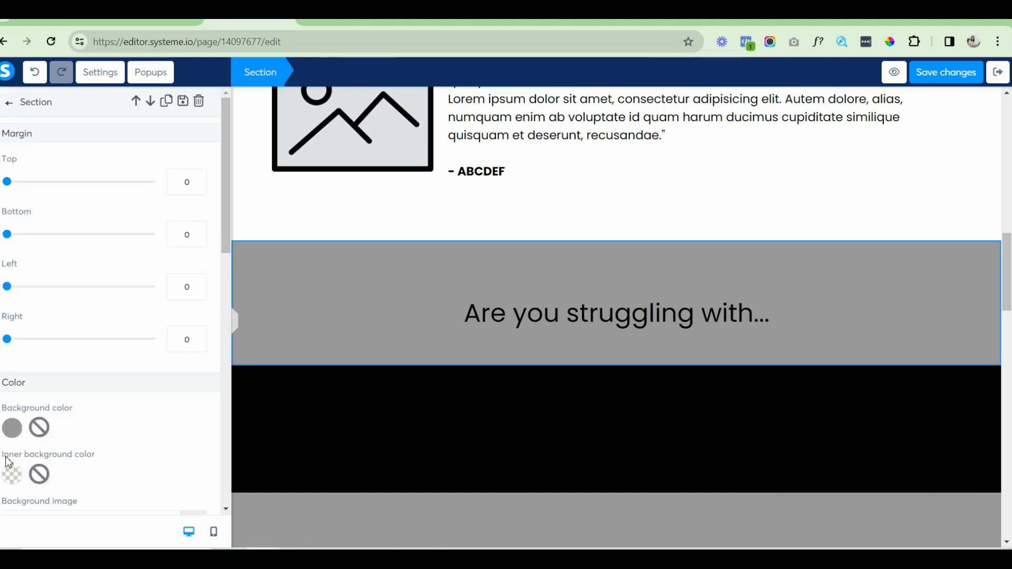
{"action": "left_click", "coordinate": [12, 429]}
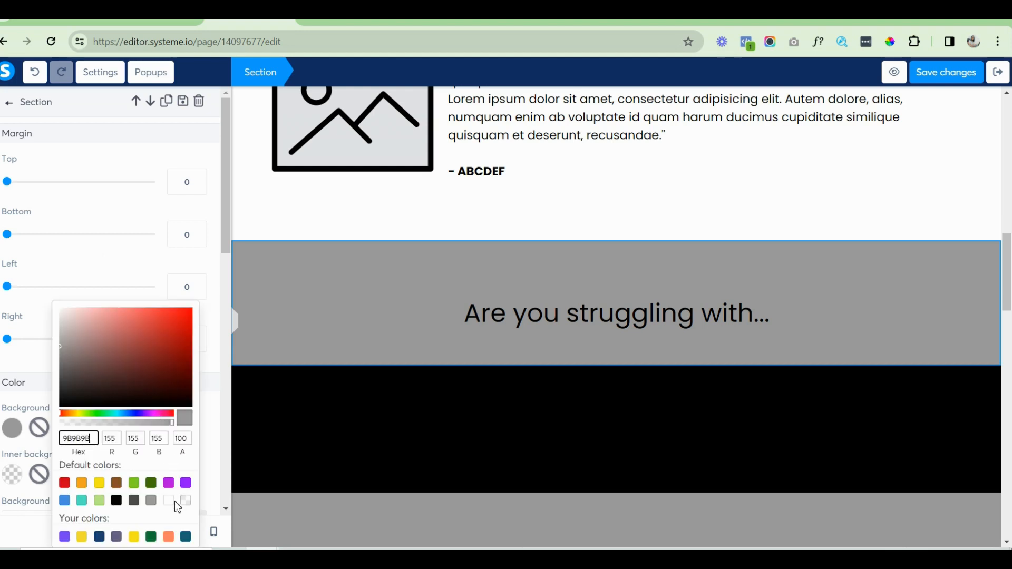
{"action": "left_click", "coordinate": [186, 537]}
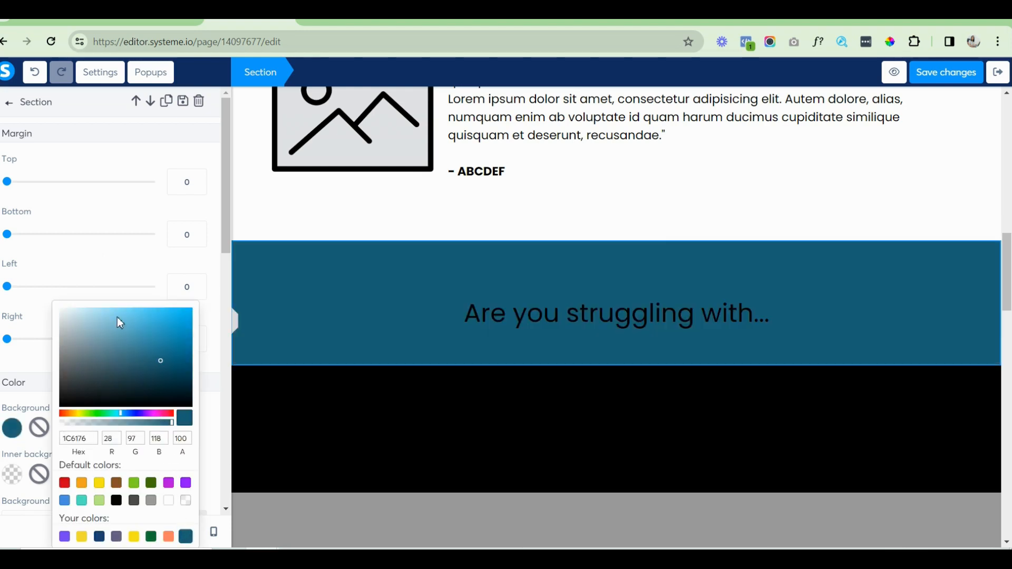
{"action": "left_click", "coordinate": [88, 316]}
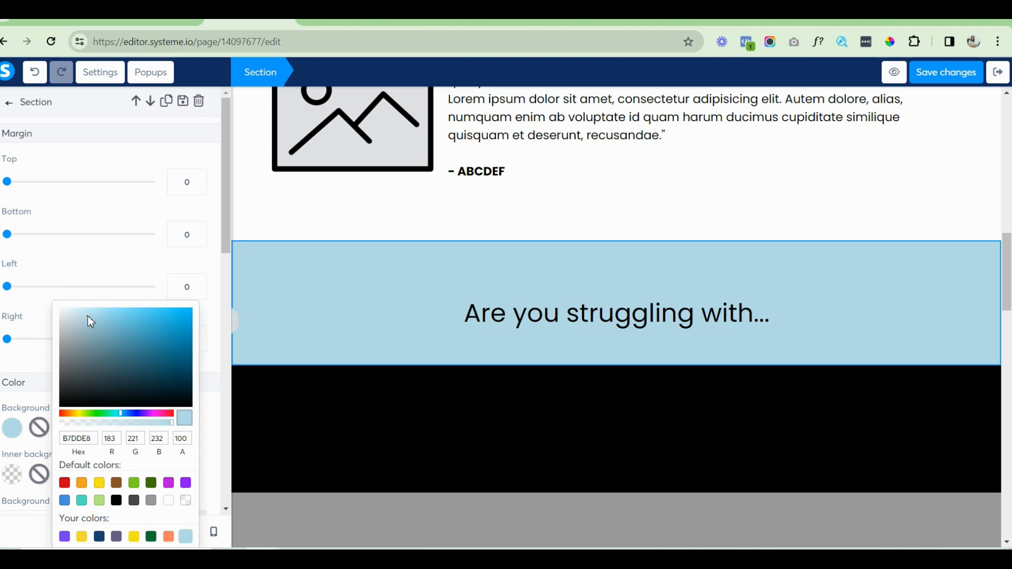
{"action": "left_click_drag", "start_coordinate": [87, 316], "coordinate": [83, 311]}
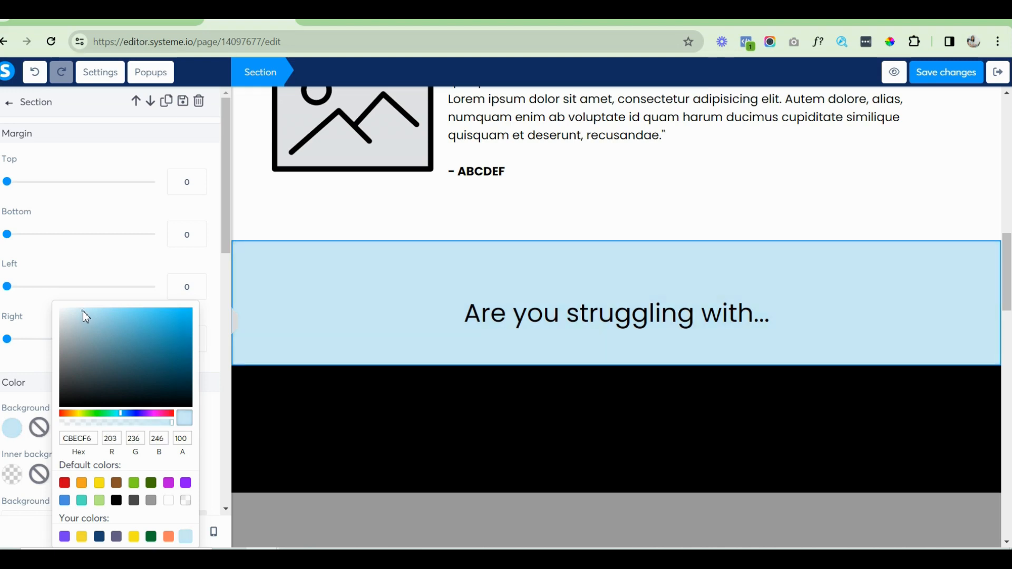
{"action": "left_click", "coordinate": [79, 313]}
Replace the yellow F4DE36 saved color with the light blue CDE8F1, keeping that blue as the section background.
{"action": "left_click", "coordinate": [82, 537]}
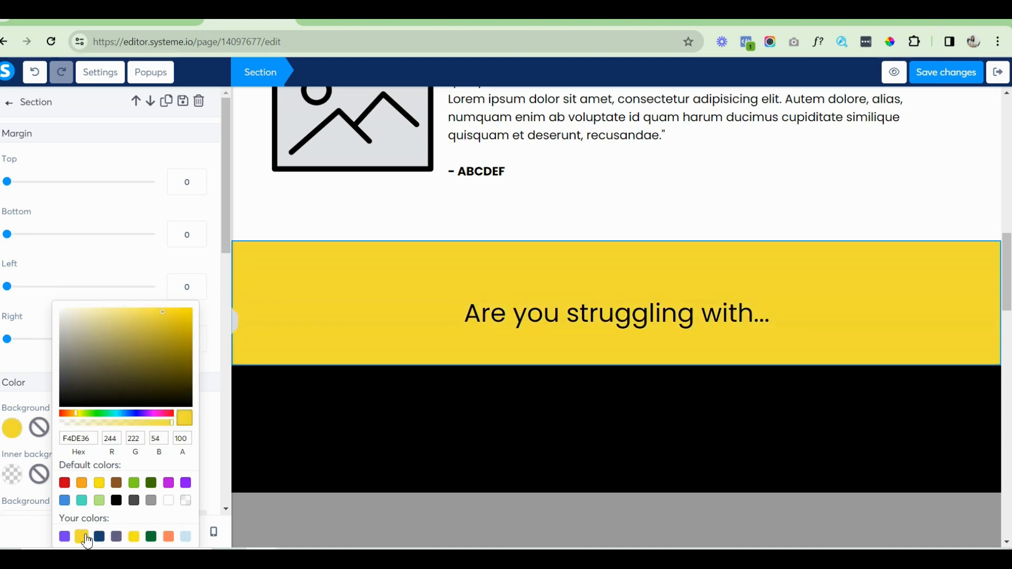
{"action": "left_click", "coordinate": [185, 537]}
{"action": "double_click", "coordinate": [93, 442]}
{"action": "key", "text": "ctrl+c"}
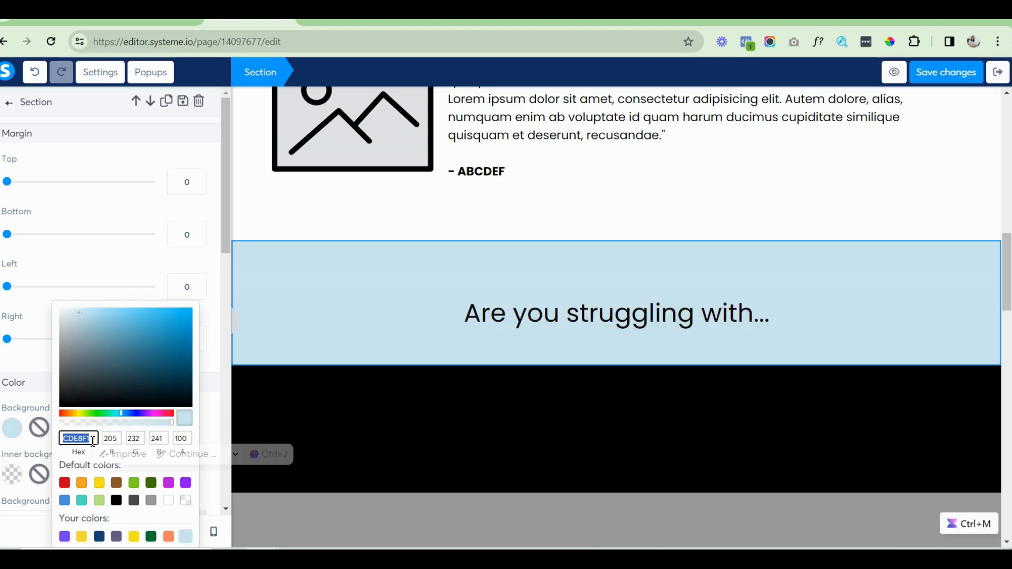
{"action": "left_click", "coordinate": [82, 537]}
{"action": "double_click", "coordinate": [95, 442]}
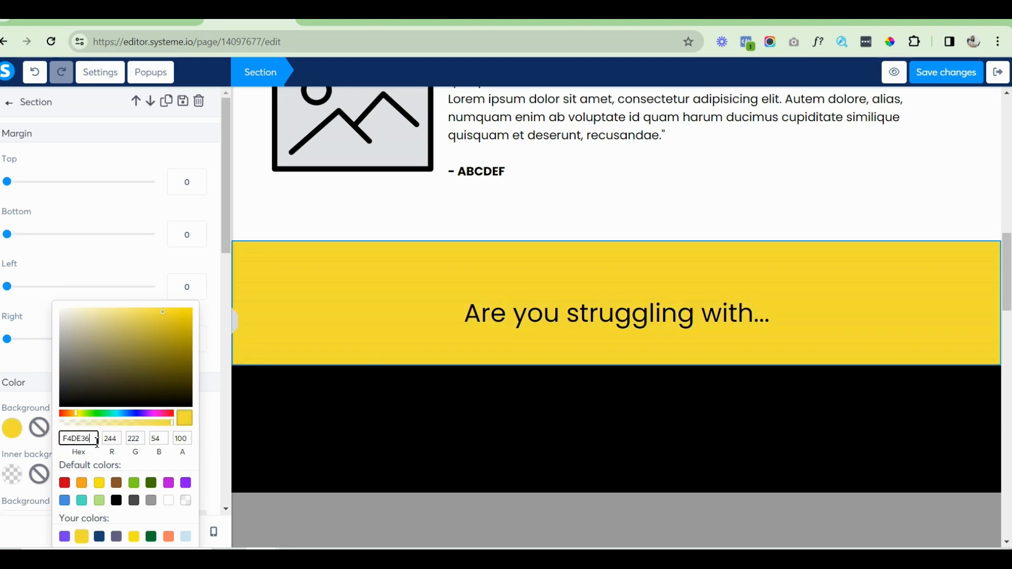
{"action": "key", "text": "ctrl+v"}
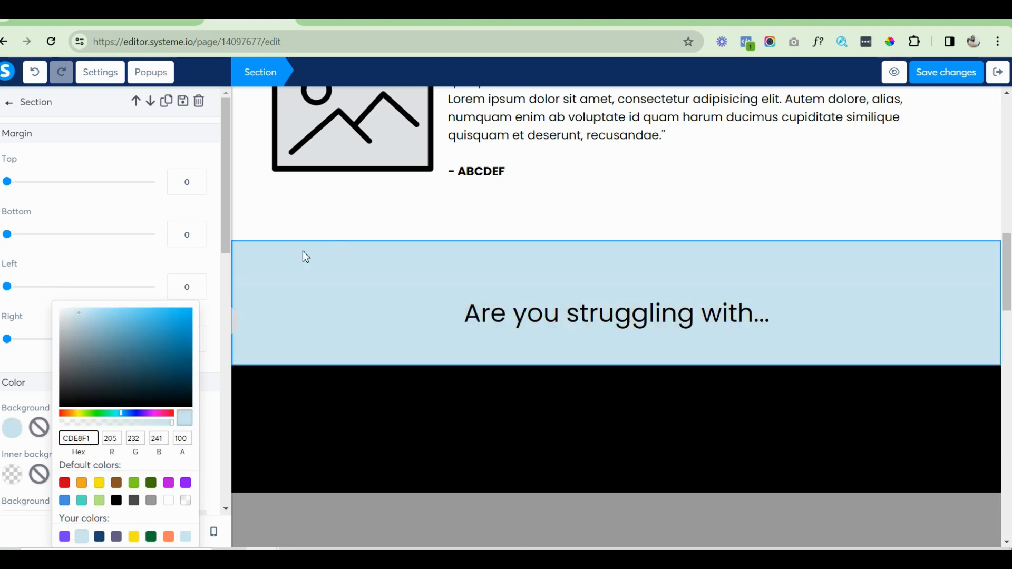
{"action": "left_click", "coordinate": [402, 319]}
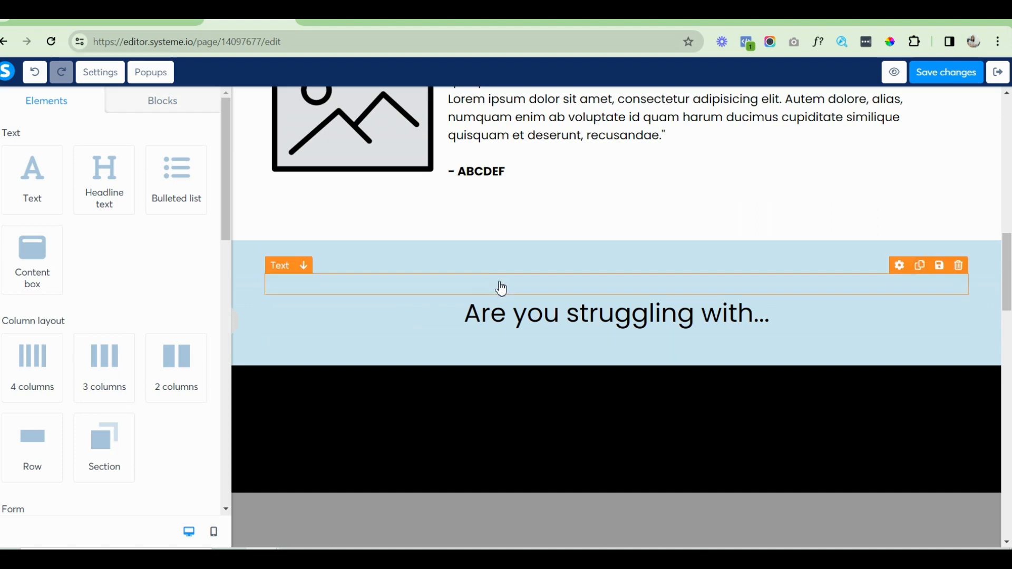
Delete the empty text element above the "Are you struggling with..." heading and save the page changes.
{"action": "left_click", "coordinate": [959, 266]}
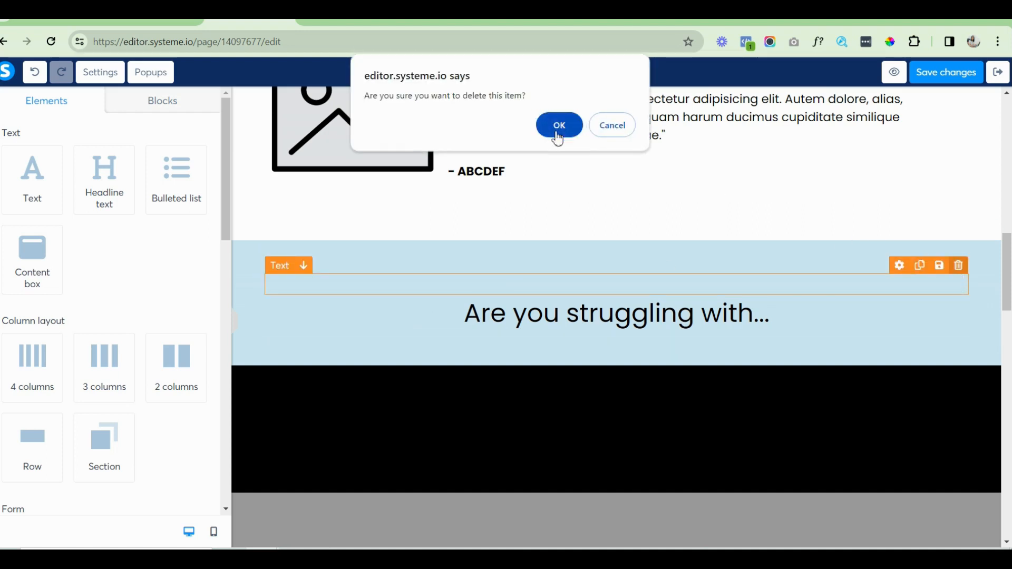
{"action": "left_click", "coordinate": [564, 141]}
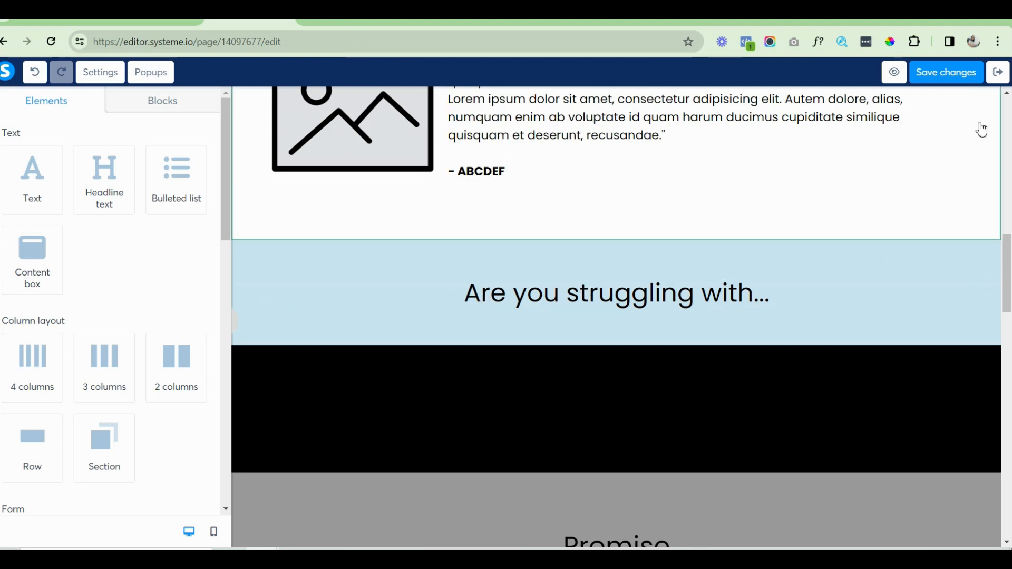
{"action": "left_click", "coordinate": [942, 76]}
Add a bulleted list in its own row below the "Are you struggling with..." heading and set the row's left padding to 134.
{"action": "left_click_drag", "start_coordinate": [175, 176], "coordinate": [506, 316]}
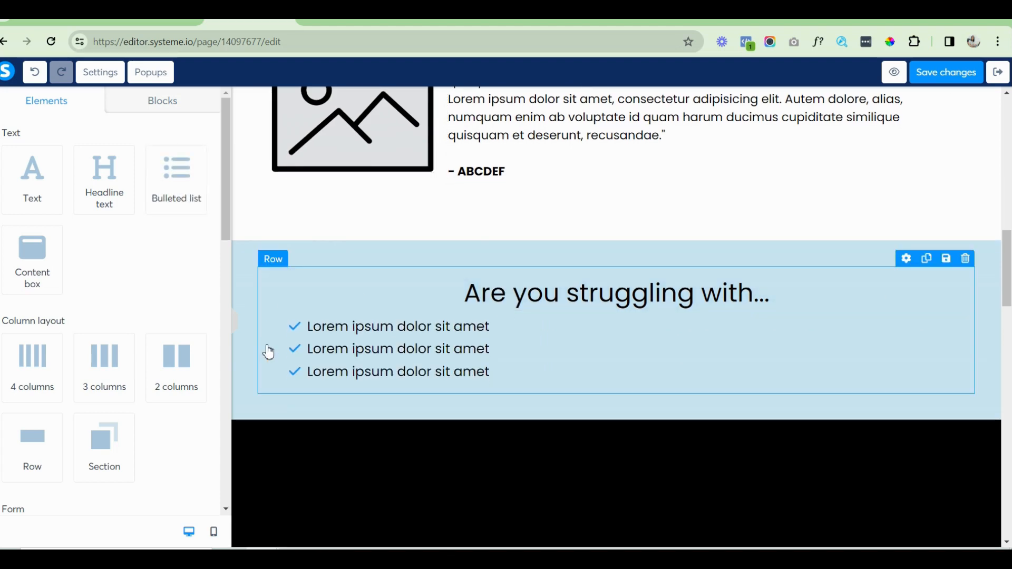
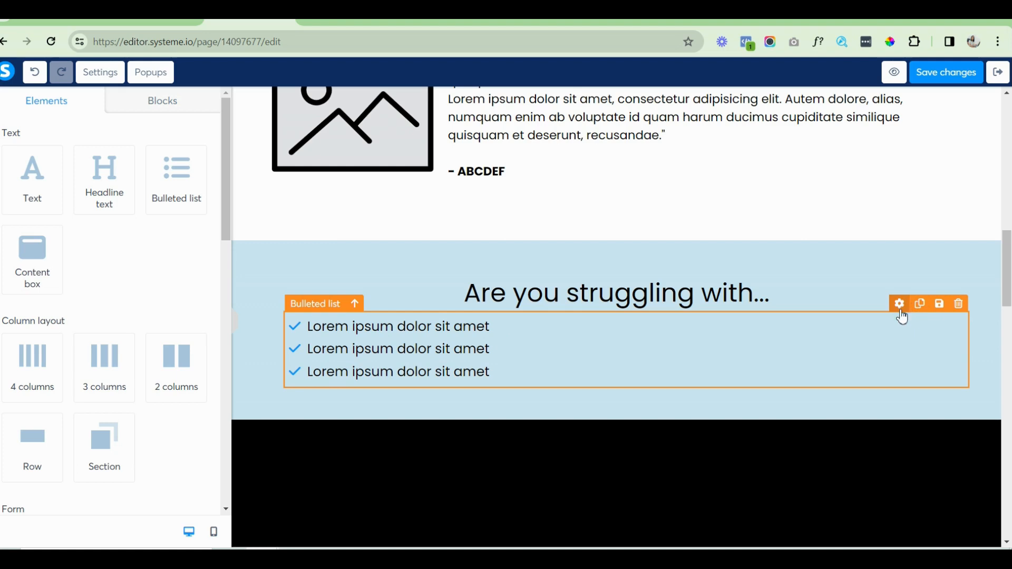
{"action": "left_click", "coordinate": [919, 306]}
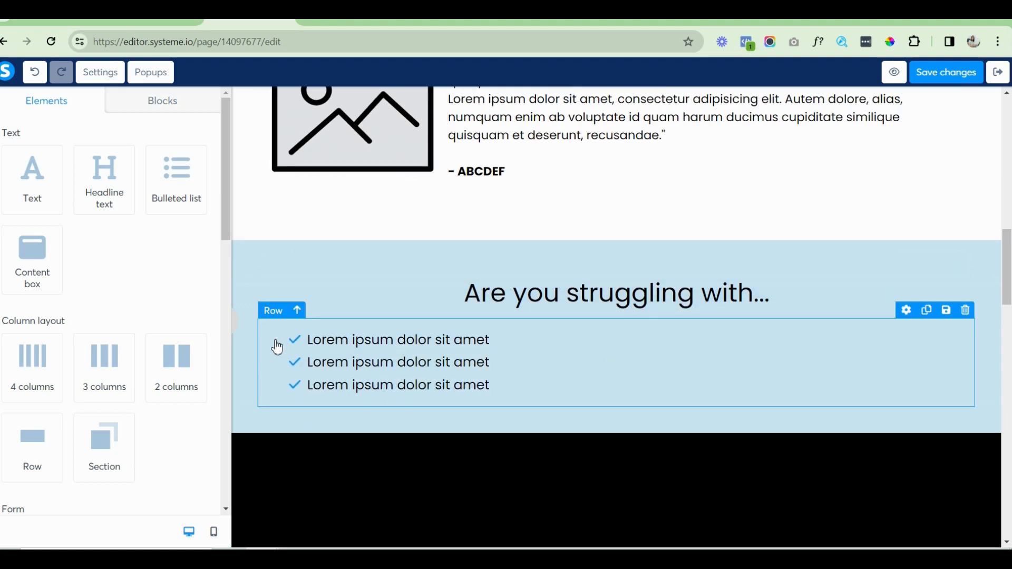
{"action": "left_click", "coordinate": [275, 347]}
{"action": "scroll", "coordinate": [225, 158], "scroll_direction": "down", "scroll_amount": 1}
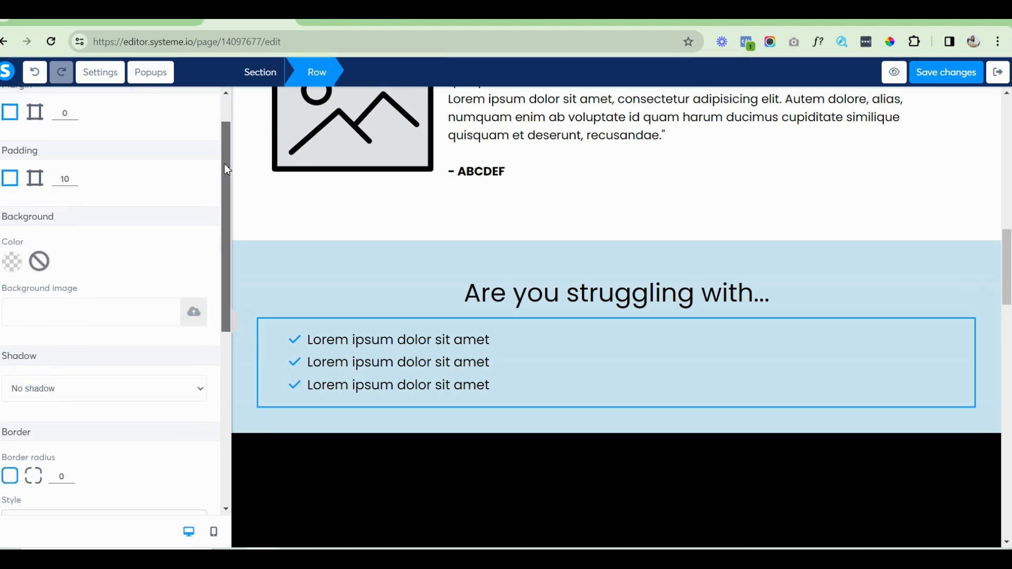
{"action": "left_click", "coordinate": [35, 212]}
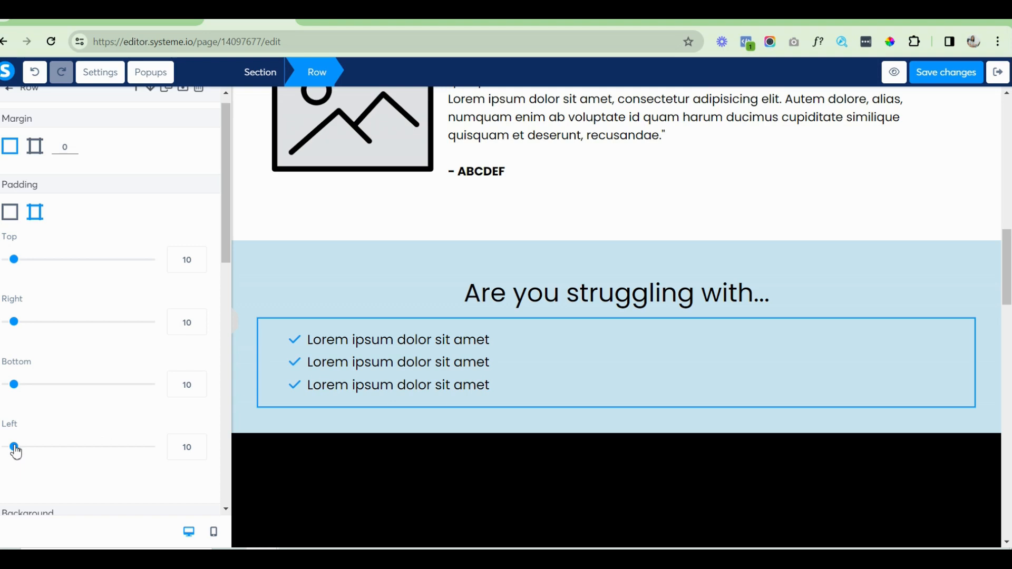
{"action": "left_click_drag", "start_coordinate": [15, 447], "coordinate": [49, 447]}
{"action": "left_click_drag", "start_coordinate": [86, 455], "coordinate": [104, 454]}
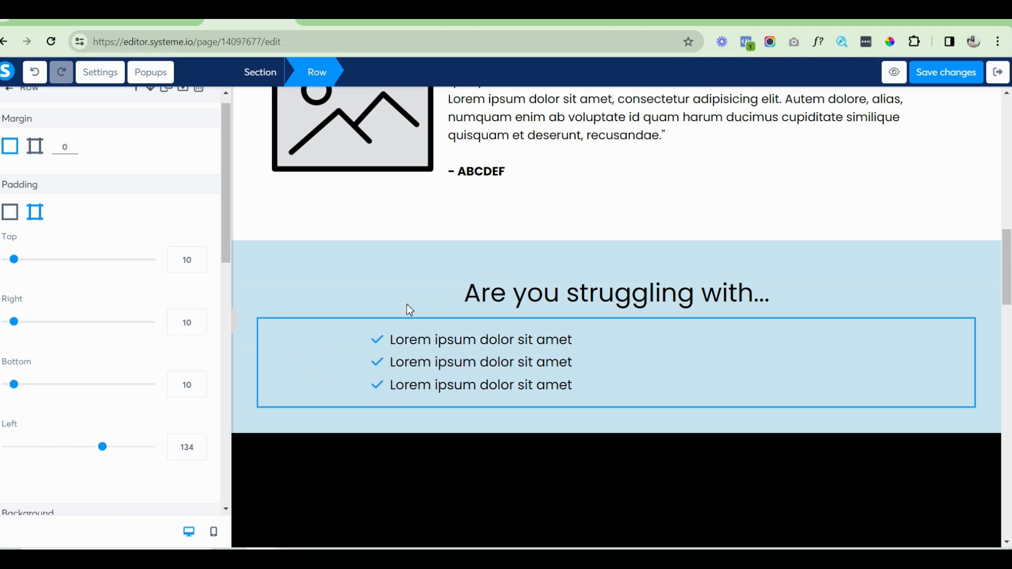
Set the bulleted list's icon to check-circle and its icon color to black, 000000.
{"action": "left_click", "coordinate": [413, 361]}
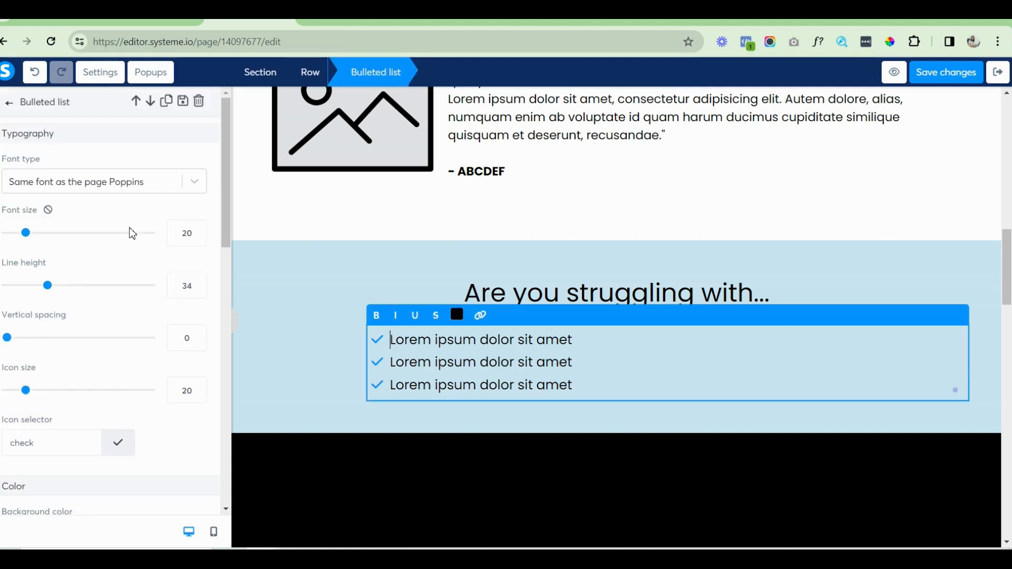
{"action": "left_click_drag", "start_coordinate": [226, 142], "coordinate": [219, 227]}
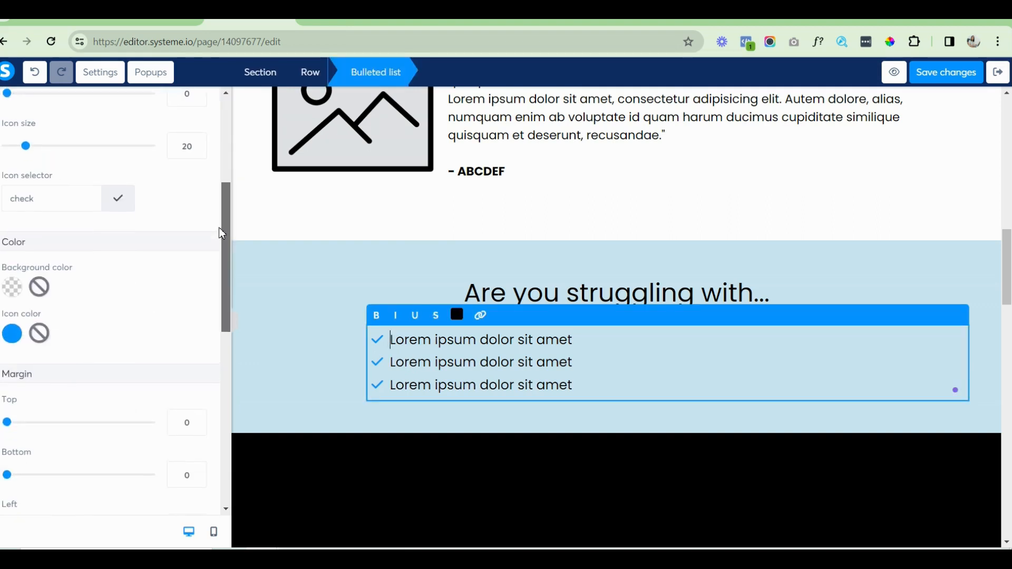
{"action": "left_click", "coordinate": [120, 199]}
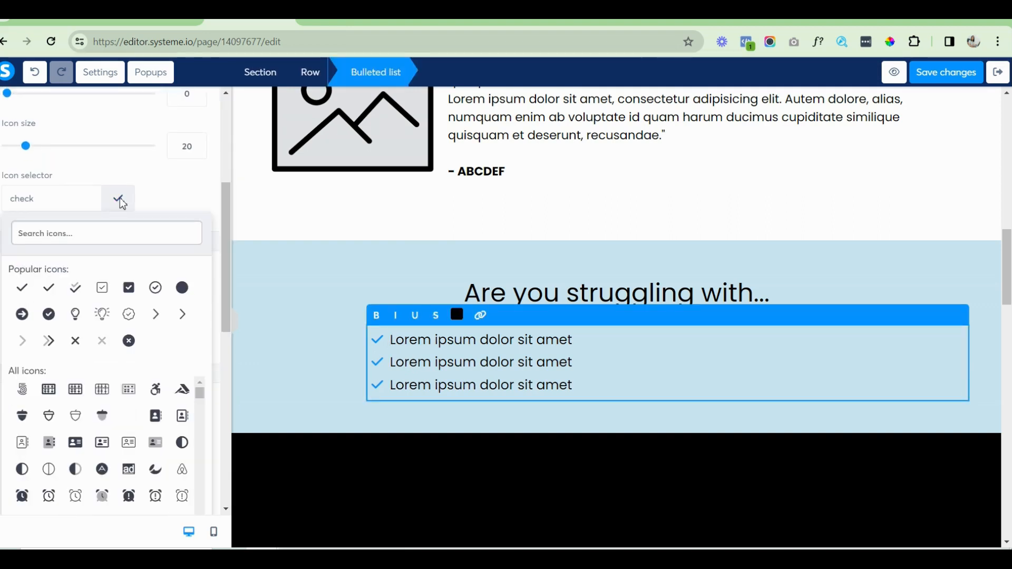
{"action": "left_click", "coordinate": [50, 315]}
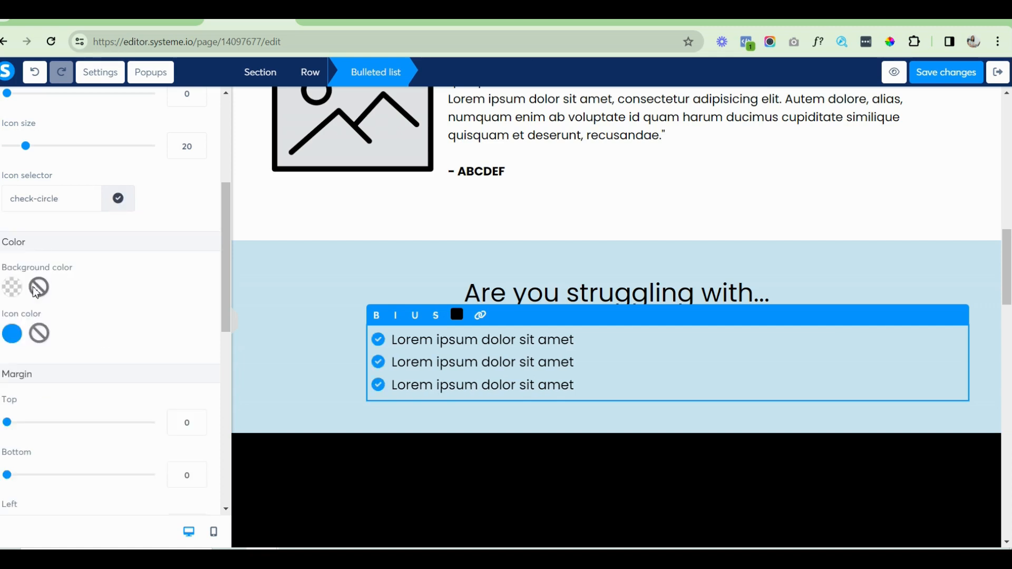
{"action": "left_click", "coordinate": [12, 339]}
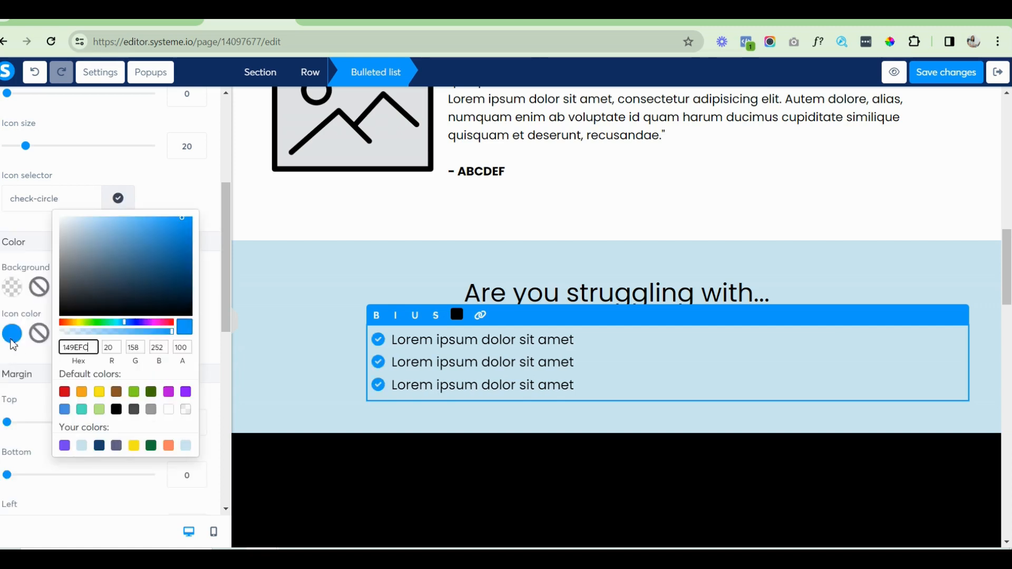
{"action": "left_click", "coordinate": [116, 409]}
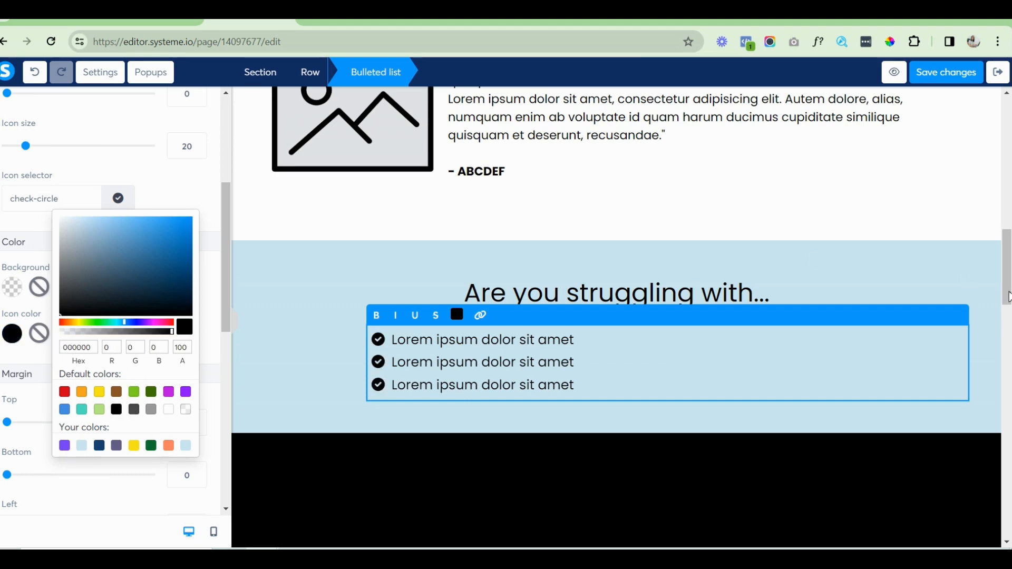
{"action": "left_click", "coordinate": [1009, 297]}
Copy the teal green hex code 1C6176 from the Sales Page Training document and return to the page editor.
{"action": "left_click", "coordinate": [156, 21]}
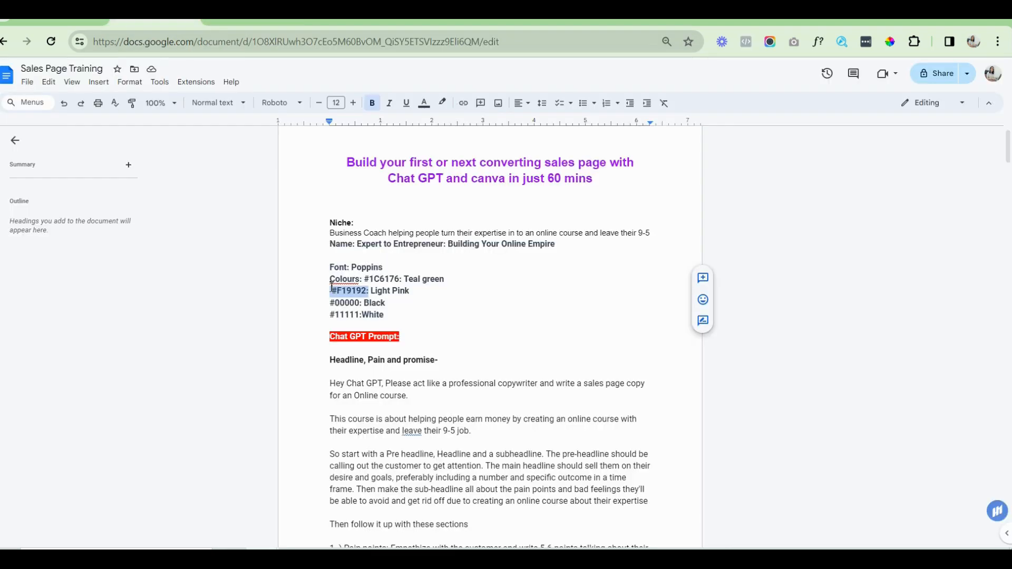
{"action": "left_click_drag", "start_coordinate": [370, 279], "coordinate": [405, 279]}
{"action": "key", "text": "ctrl+c"}
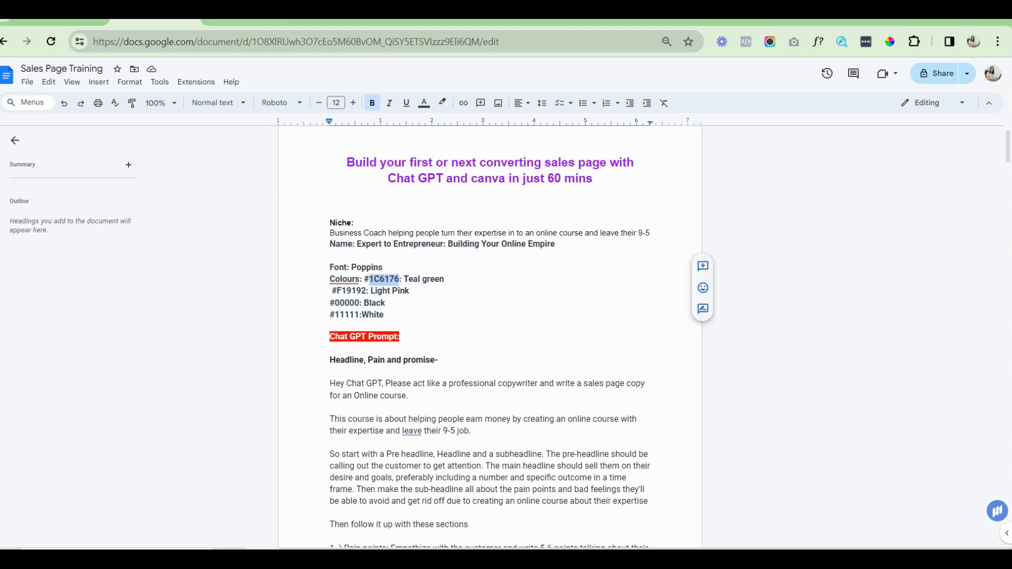
{"action": "key", "text": "ctrl+Tab"}
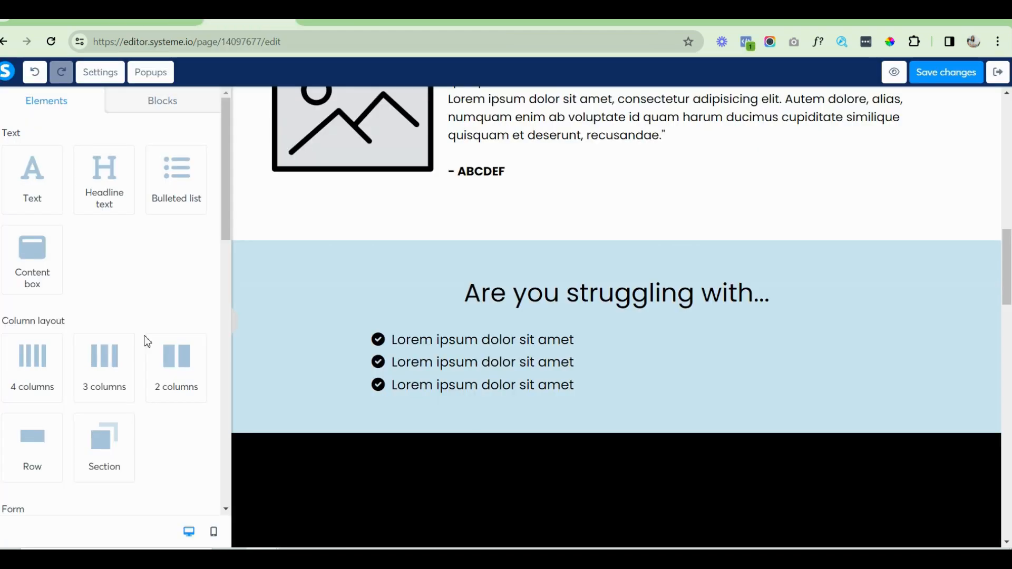
Set the bulleted list's icon color to dark teal, hex 165C6E.
{"action": "left_click", "coordinate": [375, 384]}
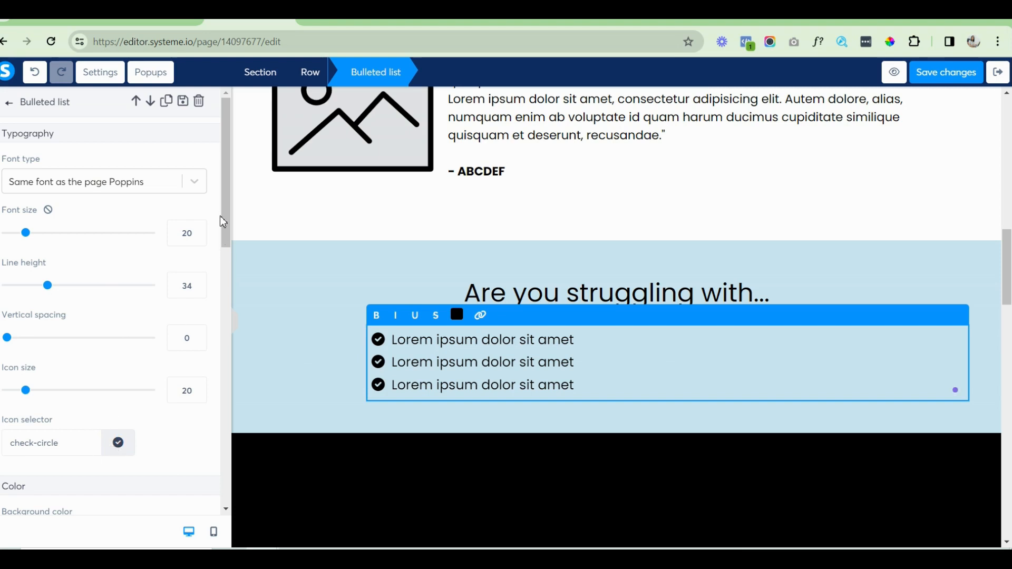
{"action": "left_click_drag", "start_coordinate": [228, 193], "coordinate": [225, 268]}
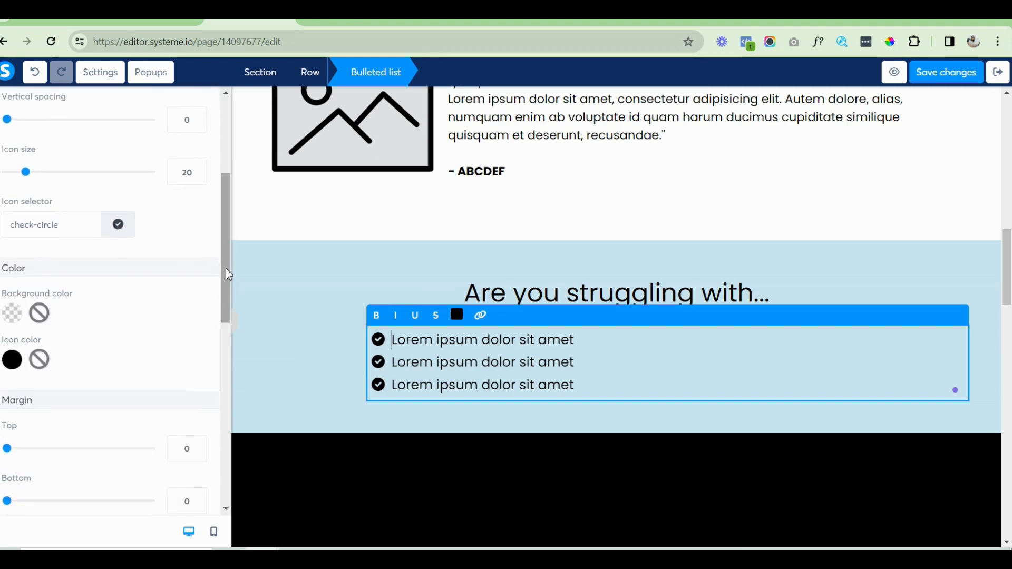
{"action": "left_click", "coordinate": [12, 360]}
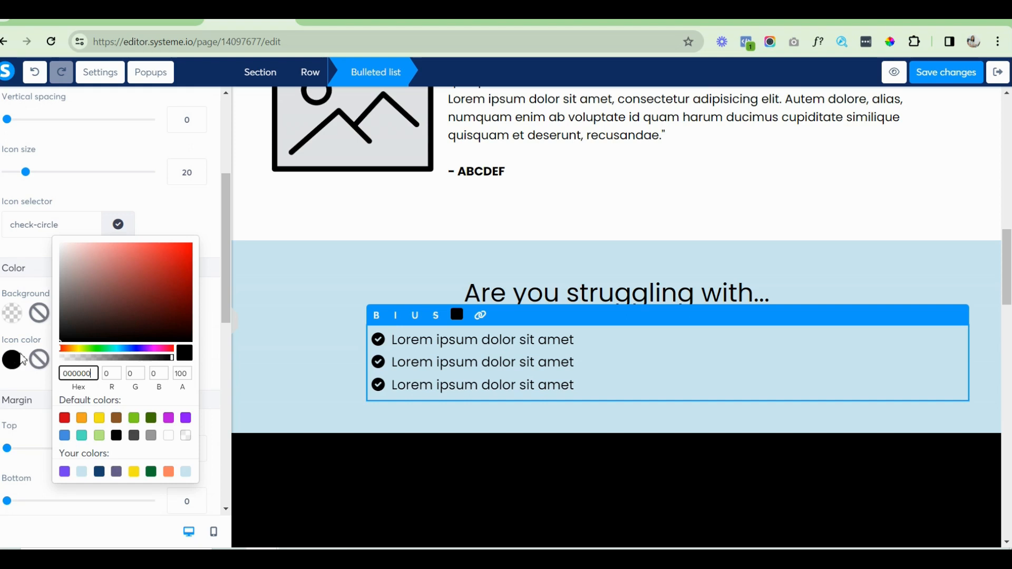
{"action": "key", "text": "ctrl+a"}
{"action": "type", "text": "#1C6176"}
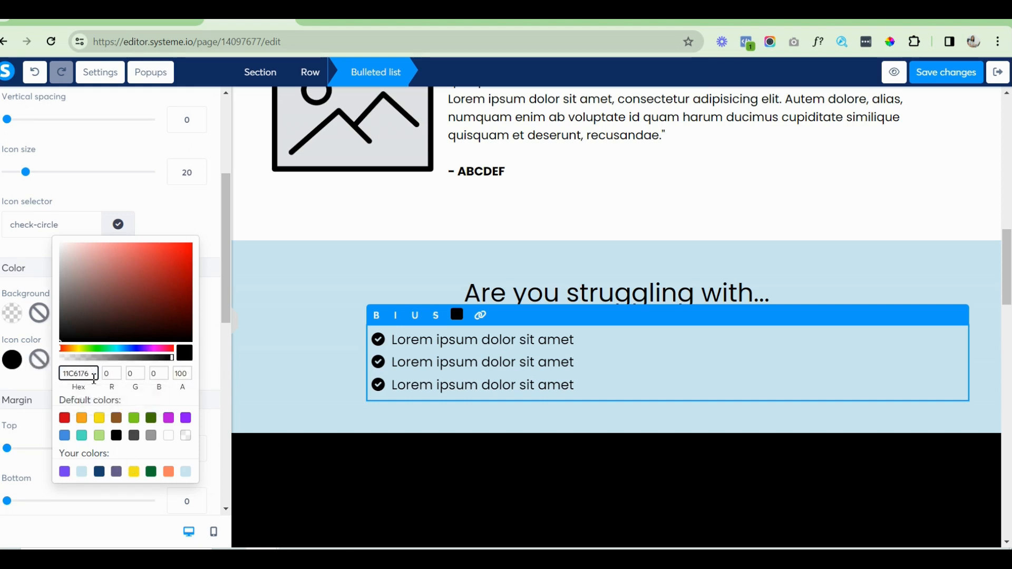
{"action": "left_click", "coordinate": [98, 385]}
{"action": "key", "text": "ctrl+a"}
{"action": "type", "text": "11C6176"}
{"action": "left_click", "coordinate": [98, 385]}
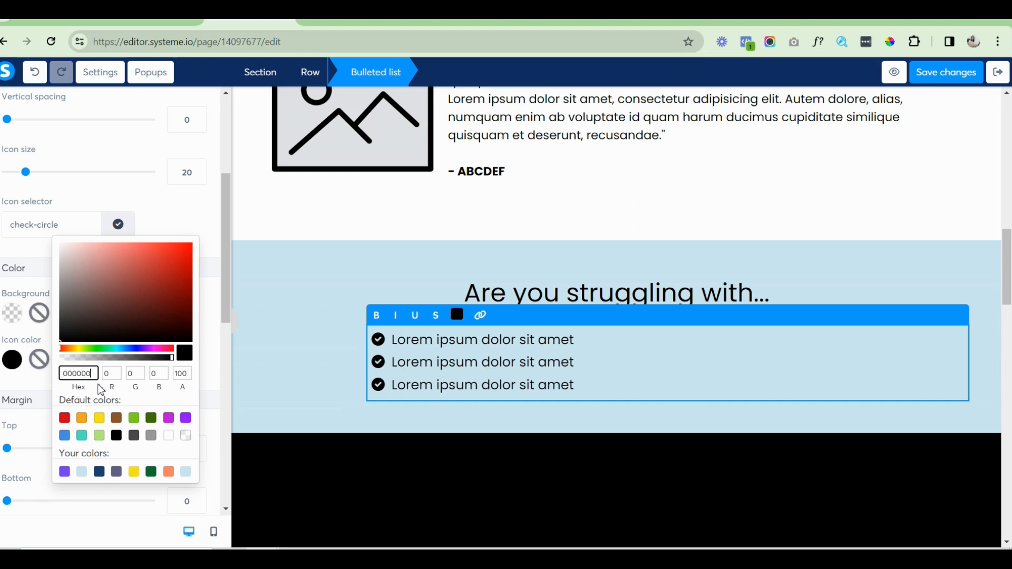
{"action": "key", "text": "ctrl+a"}
{"action": "type", "text": "165C6E"}
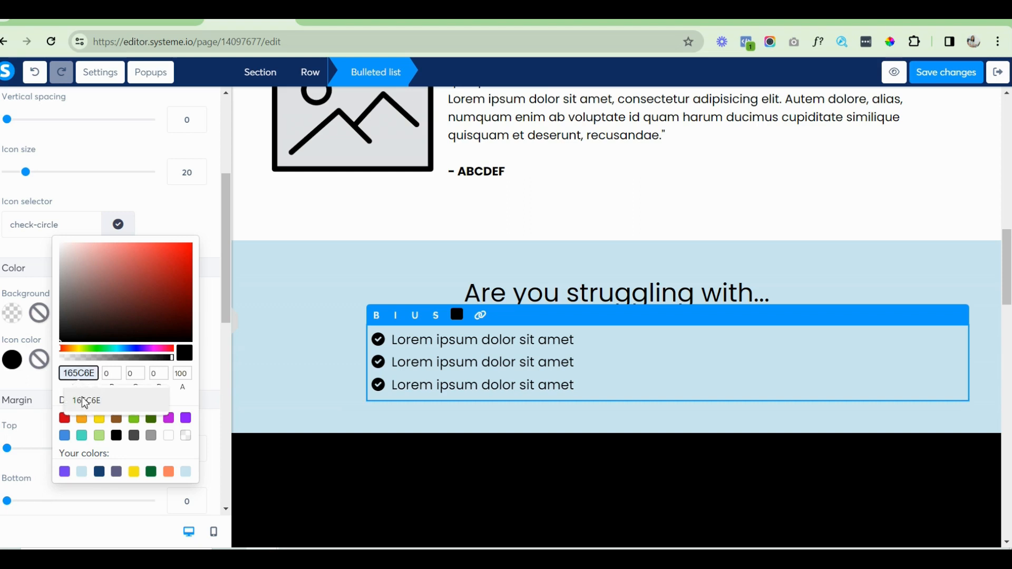
{"action": "left_click", "coordinate": [86, 405]}
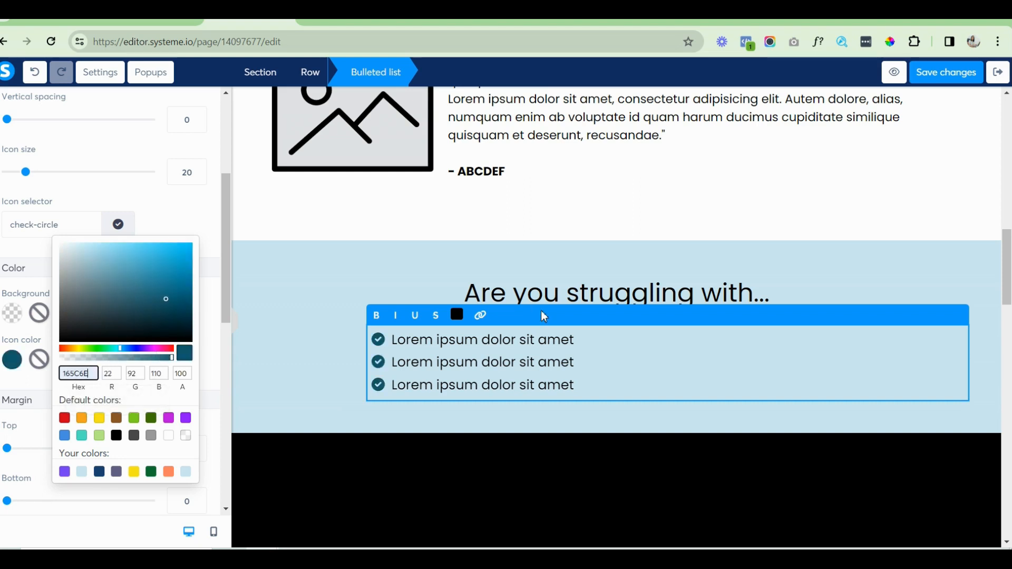
Set the text color of the "Are you struggling with..." heading to the copied teal green, 1C6176.
{"action": "left_click", "coordinate": [426, 283]}
{"action": "left_click", "coordinate": [451, 293]}
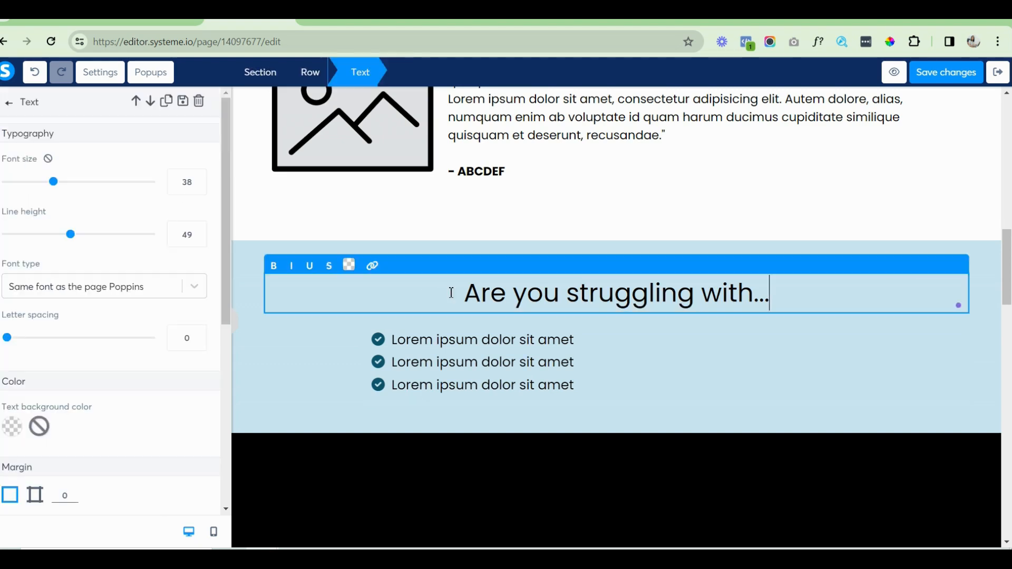
{"action": "triple_click", "coordinate": [451, 293]}
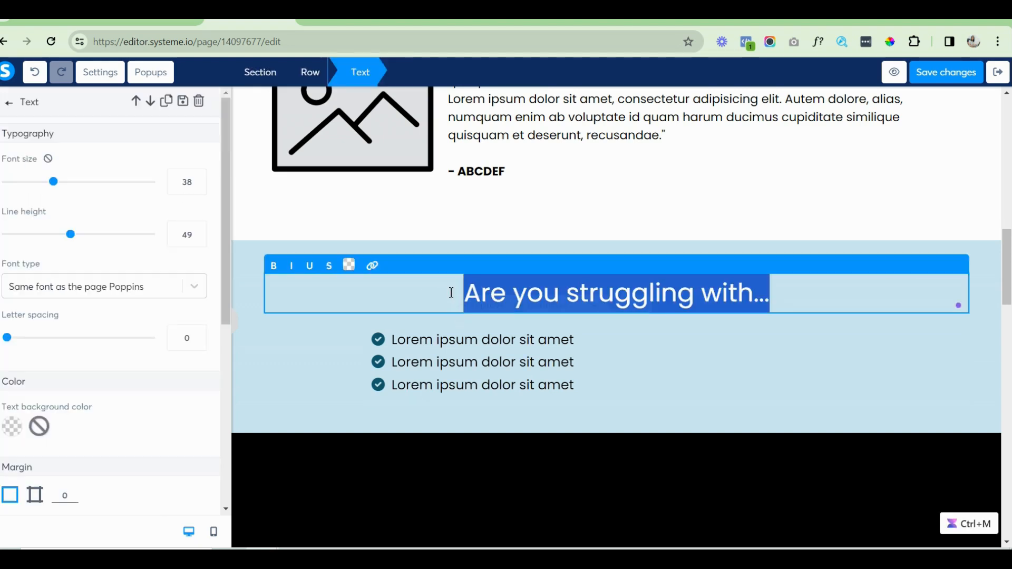
{"action": "left_click", "coordinate": [347, 268]}
{"action": "left_click", "coordinate": [398, 279]}
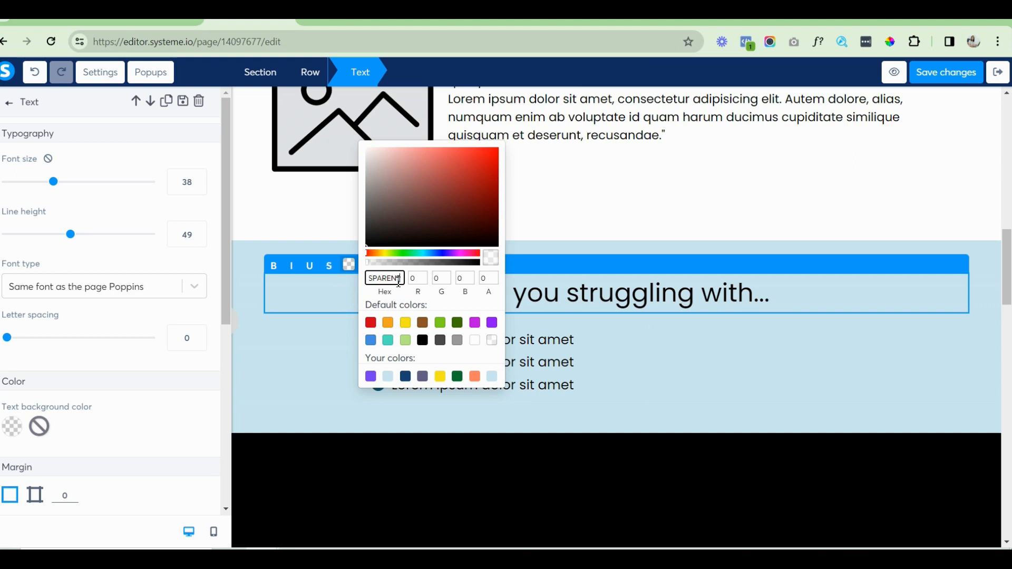
{"action": "key", "text": "ctrl+a"}
{"action": "key", "text": "ctrl+v"}
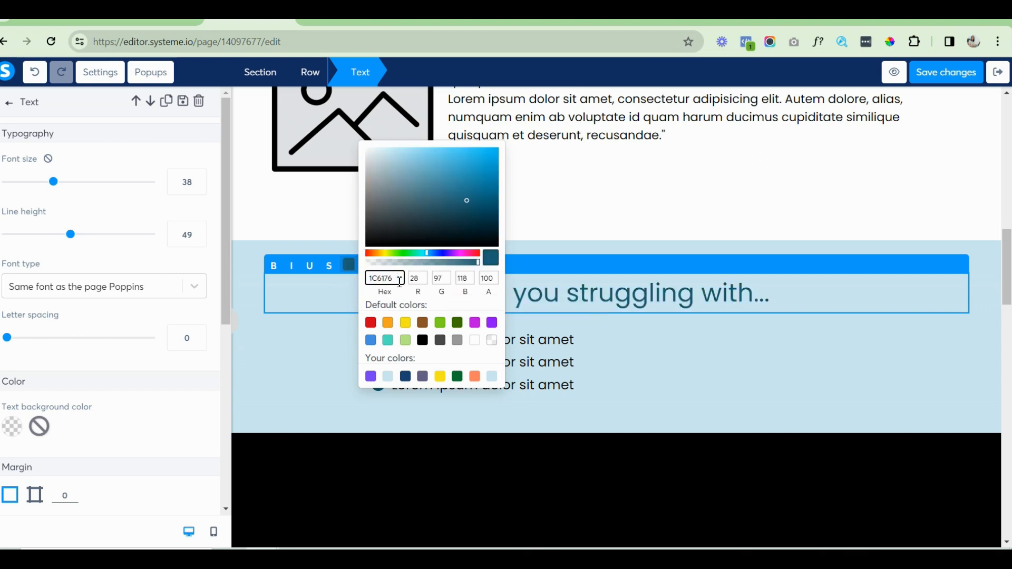
Try the saved light blue CDE8F1 on the "Are you struggling with..." heading and restore the teal green 1C6176.
{"action": "left_click", "coordinate": [495, 376]}
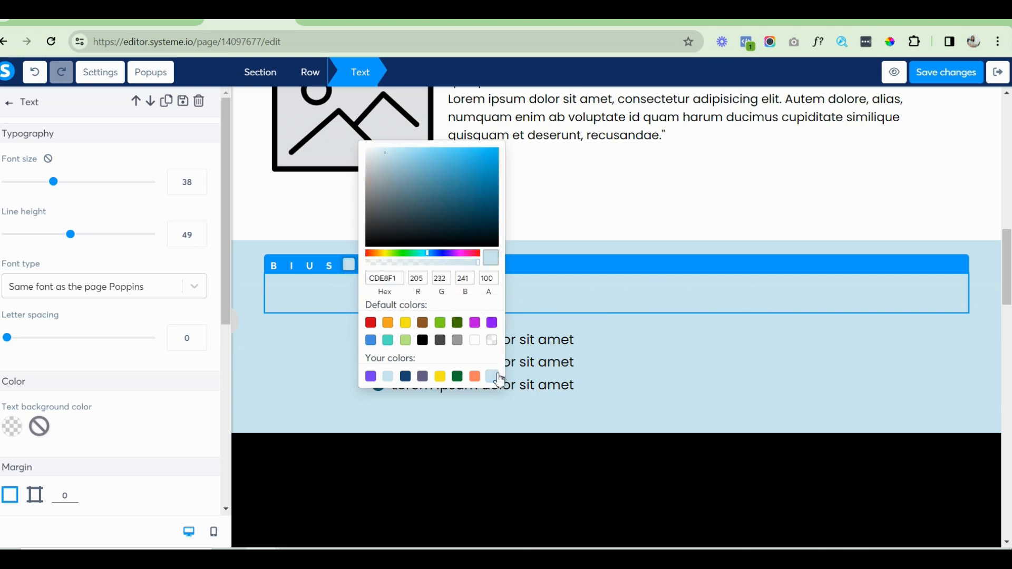
{"action": "left_click", "coordinate": [400, 279]}
{"action": "key", "text": "ctrl+a"}
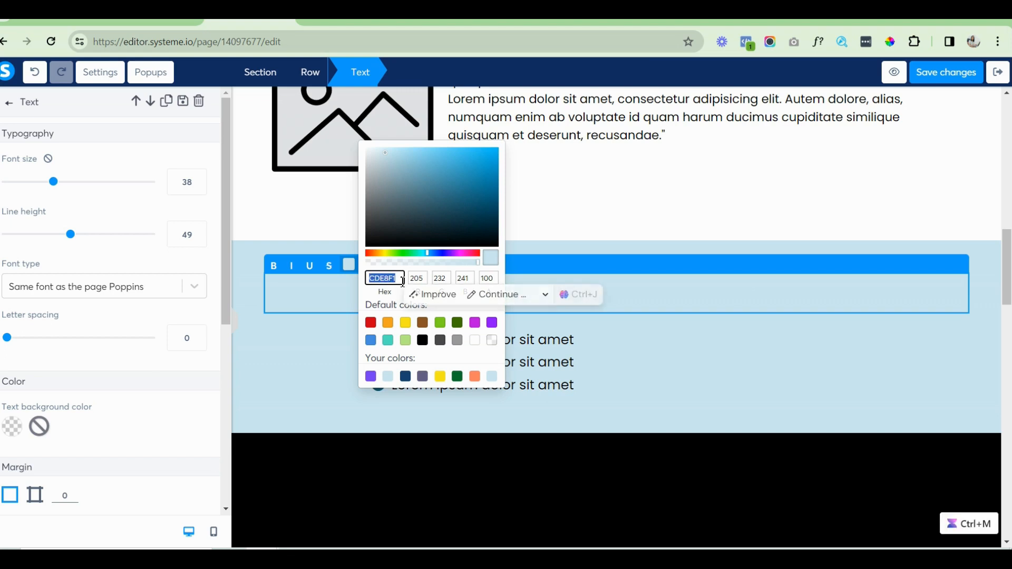
{"action": "key", "text": "ctrl+v"}
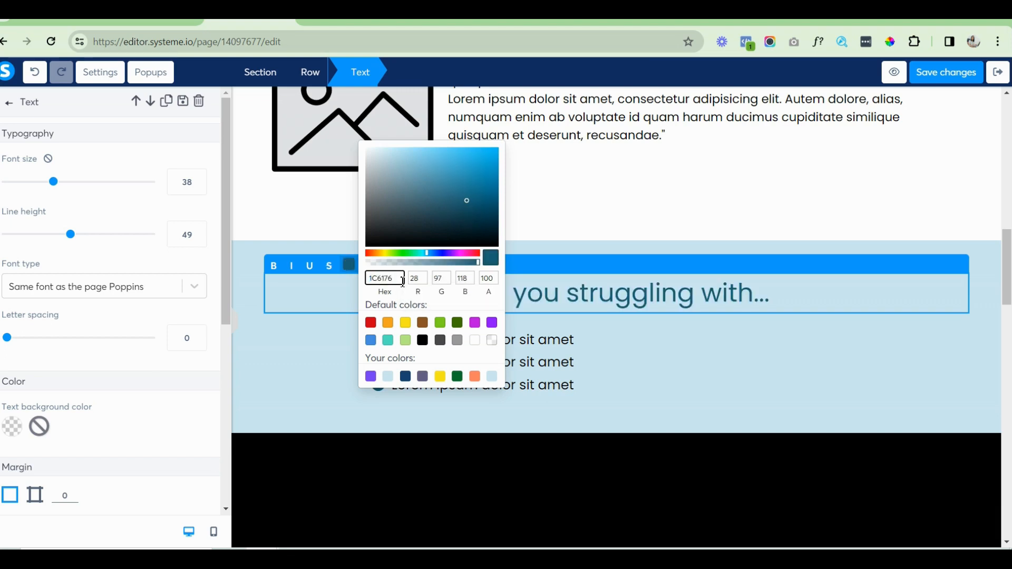
{"action": "left_click", "coordinate": [492, 379]}
{"action": "left_click", "coordinate": [398, 278]}
{"action": "key", "text": "ctrl+a"}
{"action": "key", "text": "ctrl+v"}
Close the heading's color picker and save the page changes.
{"action": "left_click", "coordinate": [669, 208]}
{"action": "left_click", "coordinate": [935, 81]}
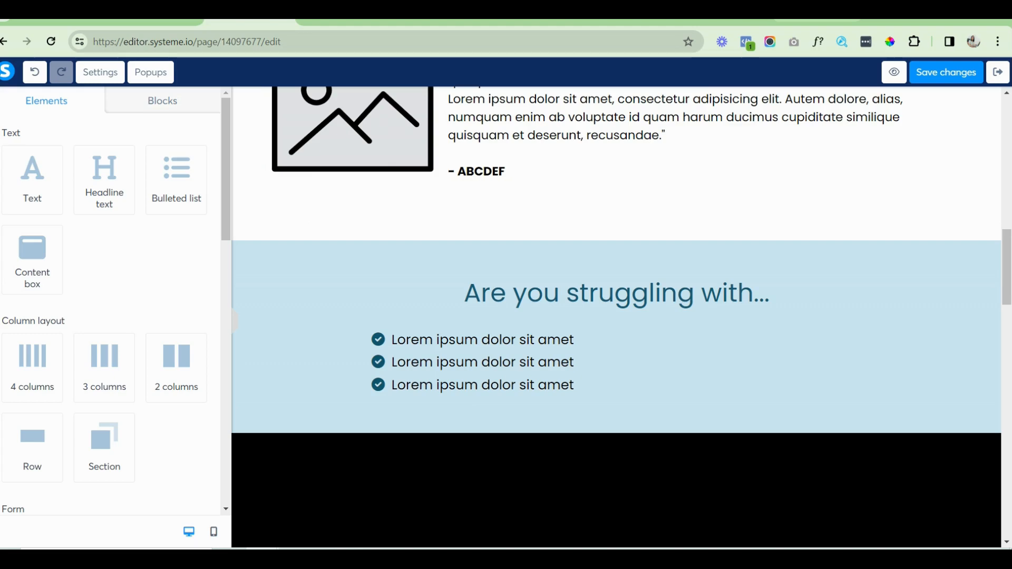
Copy the "Struggling in the 9-5 Grind?" pain point from ChatGPT without its emoji and replace the first placeholder bullet in systeme.io with it.
{"action": "left_click", "coordinate": [816, 22]}
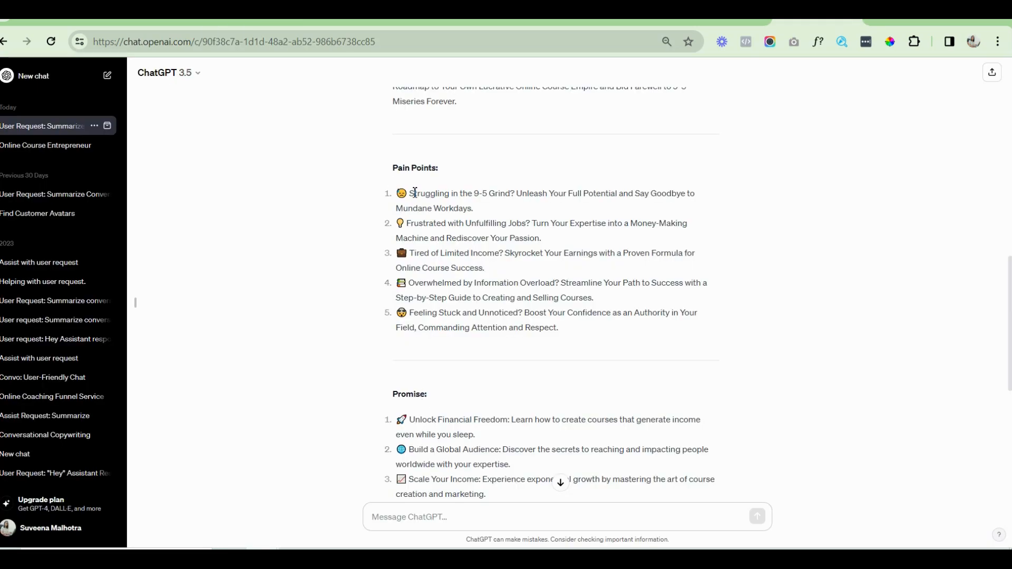
{"action": "left_click_drag", "start_coordinate": [413, 193], "coordinate": [480, 207]}
{"action": "key", "text": "ctrl+c"}
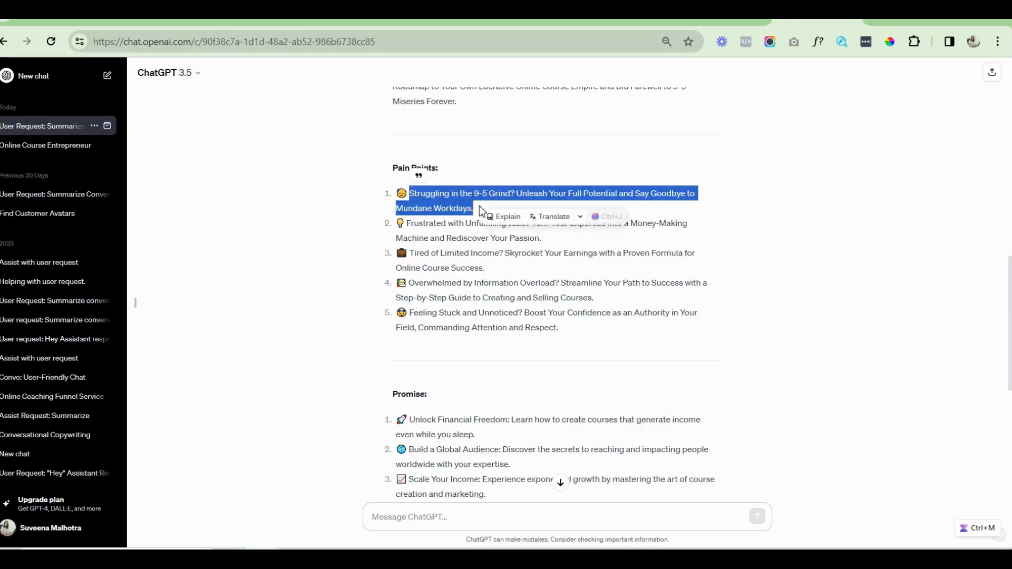
{"action": "left_click", "coordinate": [249, 22]}
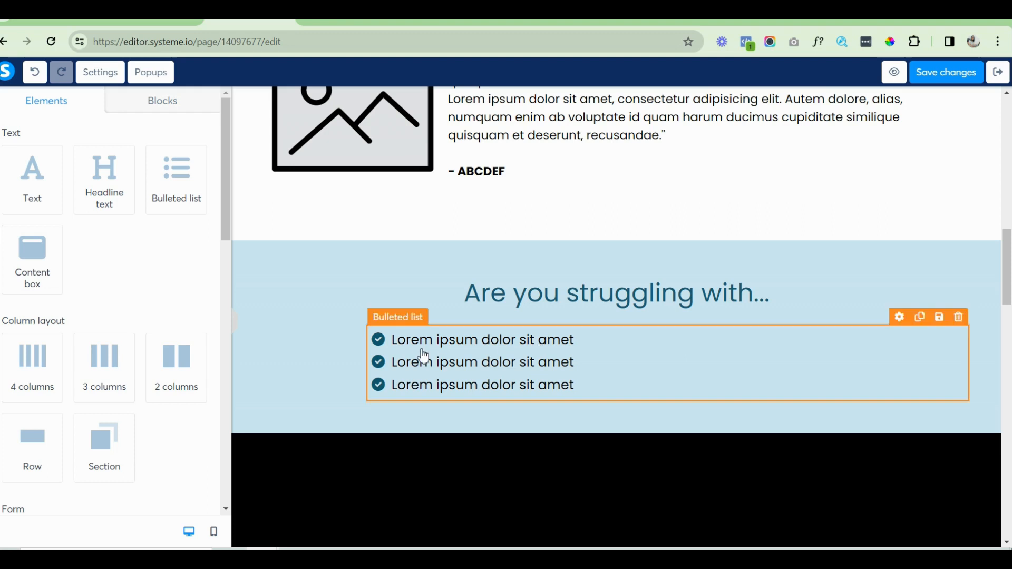
{"action": "triple_click", "coordinate": [398, 343]}
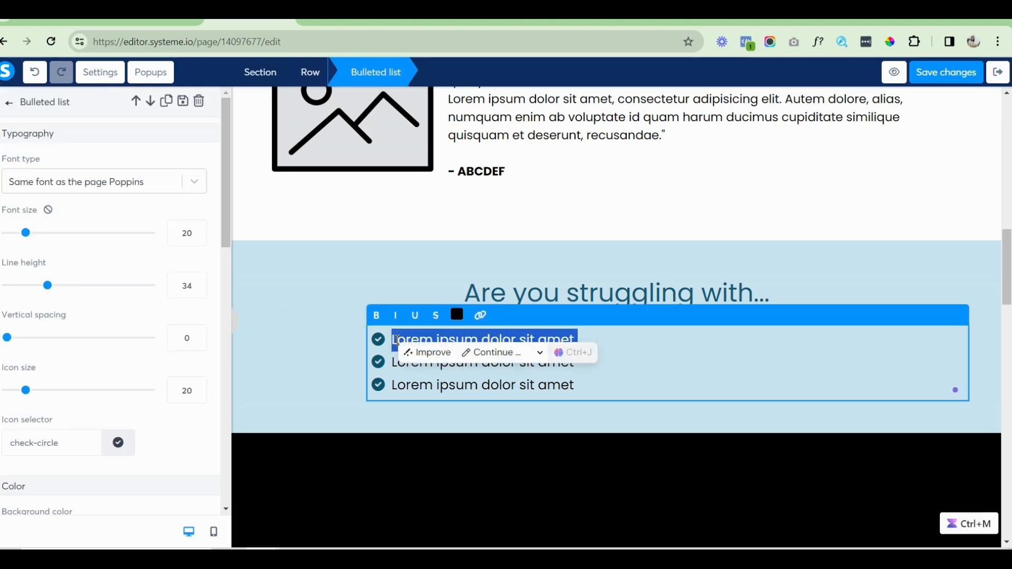
{"action": "key", "text": "ctrl+v"}
{"action": "key", "text": "shift+Return"}
{"action": "key", "text": "shift+Return"}
{"action": "key", "text": "BackSpace"}
{"action": "key", "text": "BackSpace"}
{"action": "key", "text": "Return"}
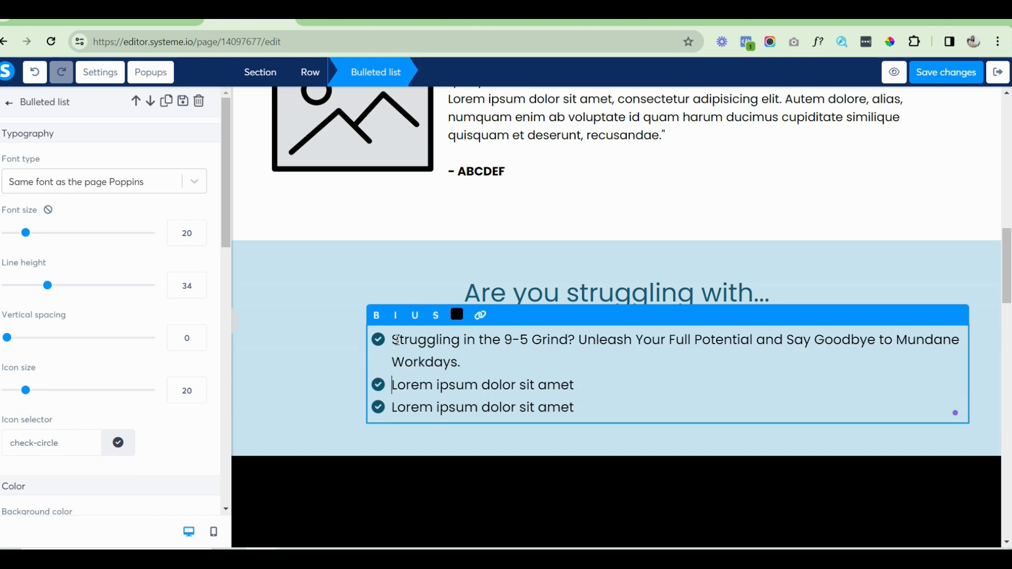
Copy the "Frustrated with Unfulfilling Jobs?" pain point from ChatGPT and replace the second bullet's placeholder text in systeme.io with it.
{"action": "left_click", "coordinate": [817, 20]}
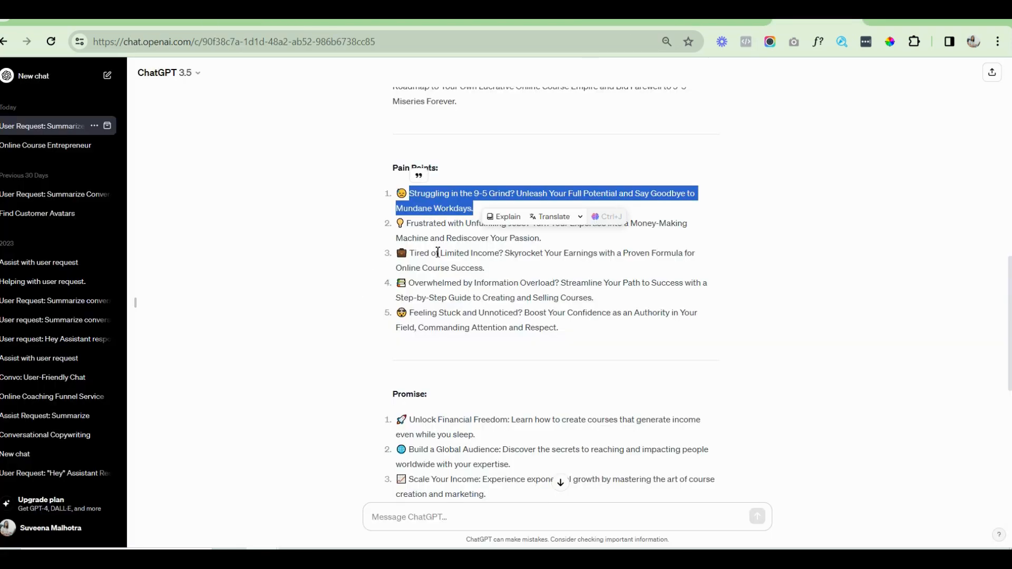
{"action": "left_click_drag", "start_coordinate": [411, 223], "coordinate": [548, 241]}
{"action": "key", "text": "ctrl+c"}
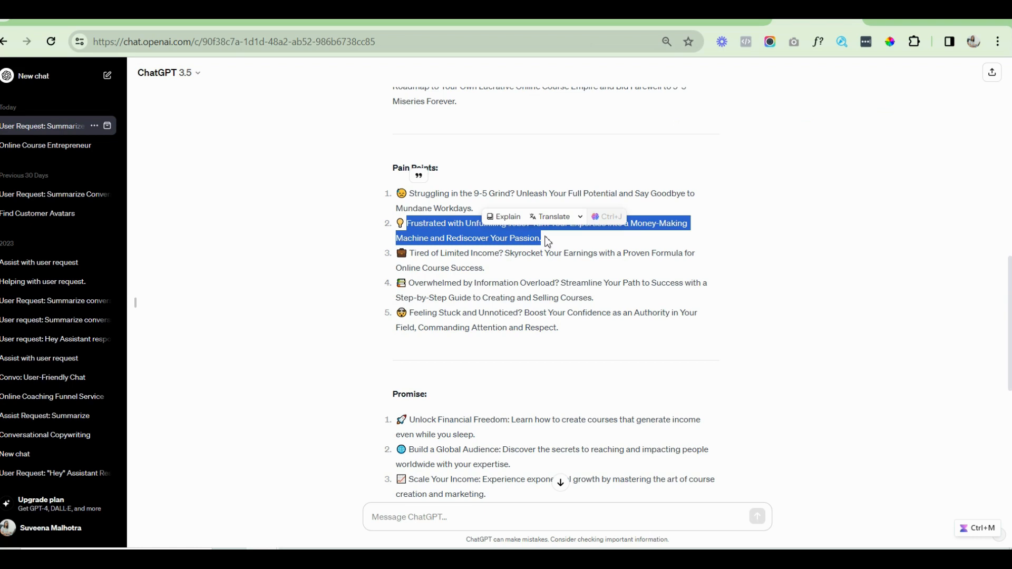
{"action": "left_click", "coordinate": [248, 20]}
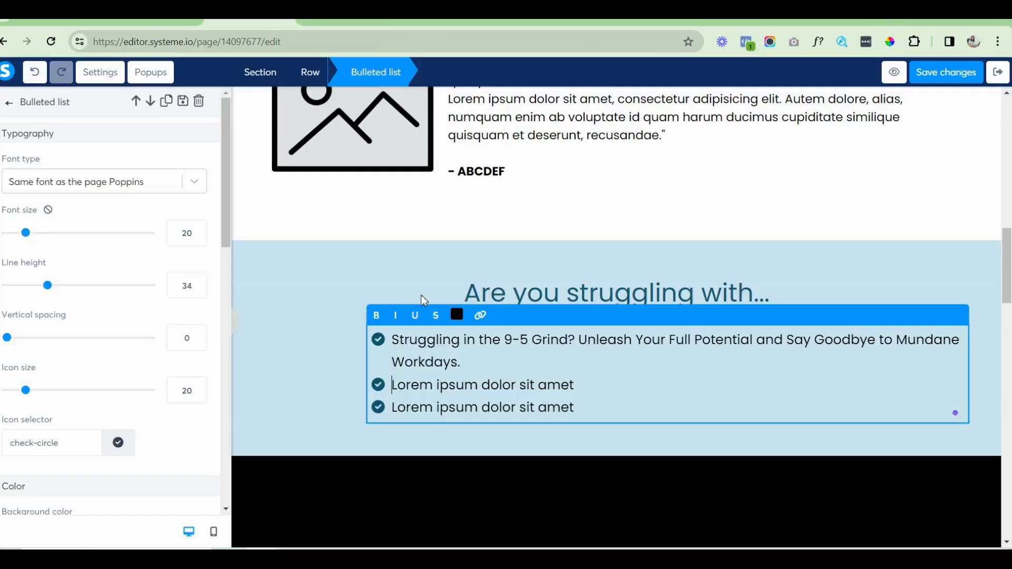
{"action": "triple_click", "coordinate": [392, 392]}
{"action": "key", "text": "ctrl+v"}
{"action": "key", "text": "Return"}
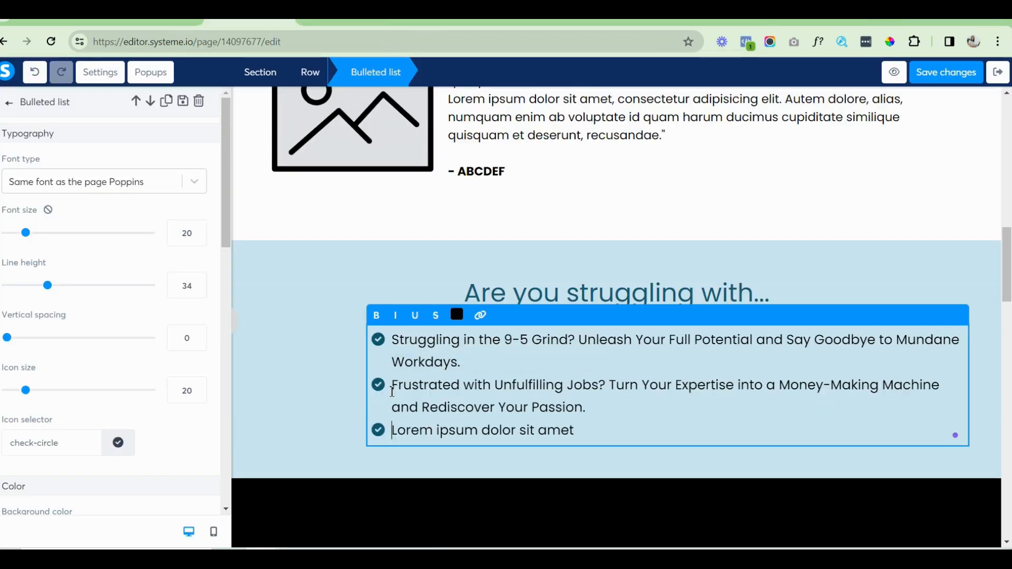
Copy the "Tired of Limited Income?" pain point from ChatGPT and insert it as the third bullet in systeme.io, moving the placeholder to a new bullet.
{"action": "left_click", "coordinate": [817, 21]}
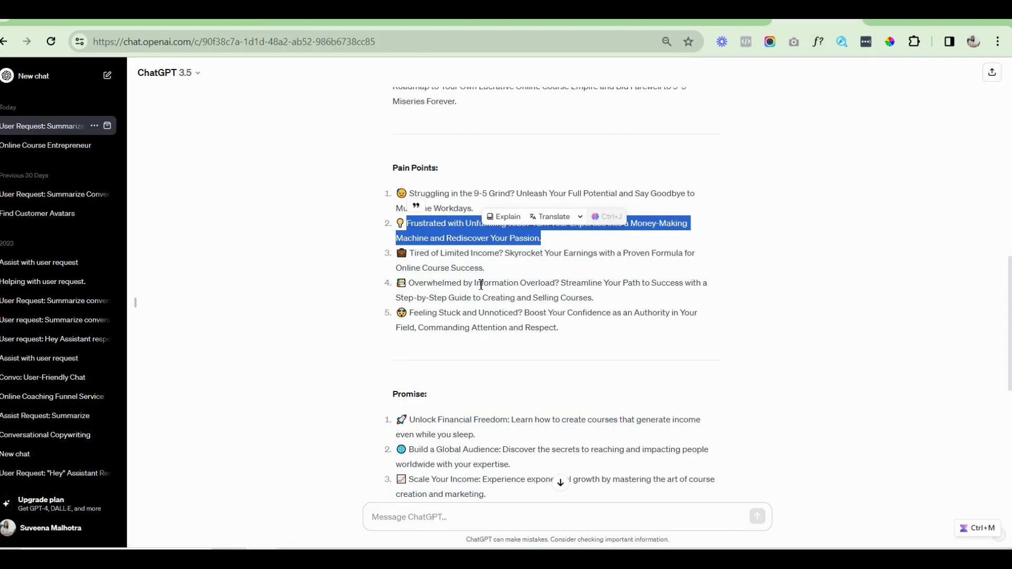
{"action": "triple_click", "coordinate": [415, 256]}
{"action": "key", "text": "ctrl+c"}
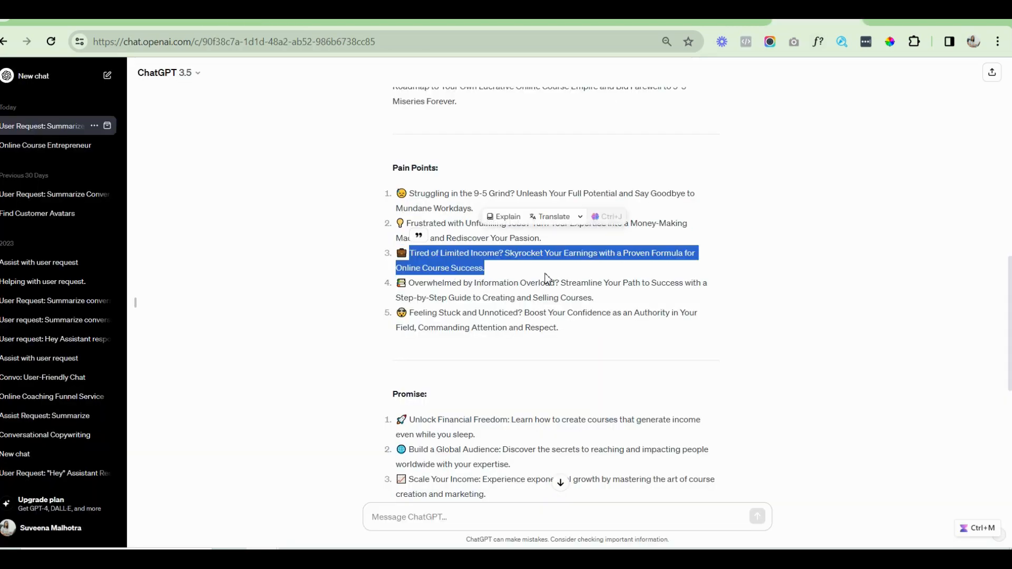
{"action": "left_click", "coordinate": [154, 21]}
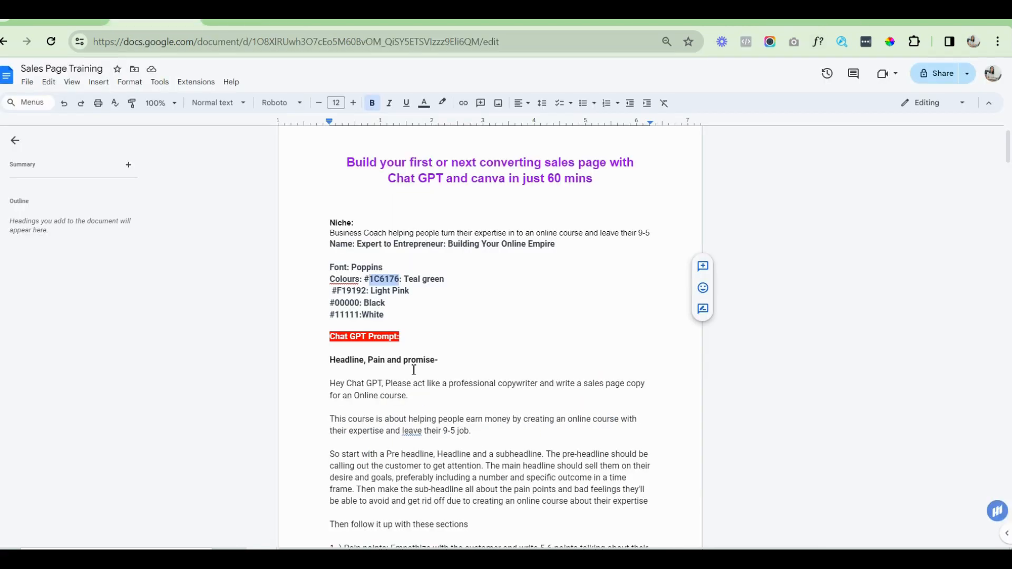
{"action": "left_click", "coordinate": [248, 20]}
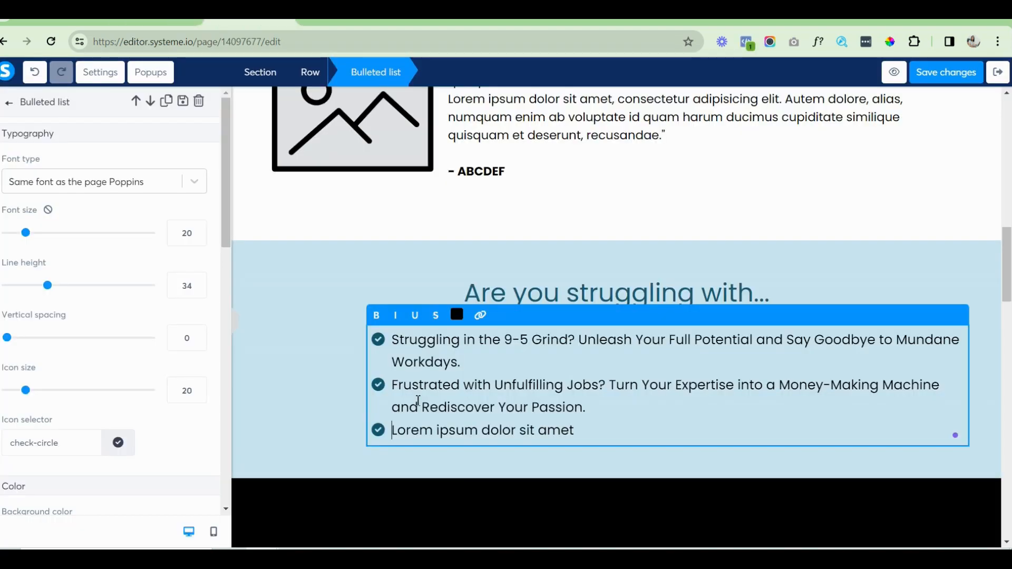
{"action": "key", "text": "ctrl+v"}
{"action": "key", "text": "Return"}
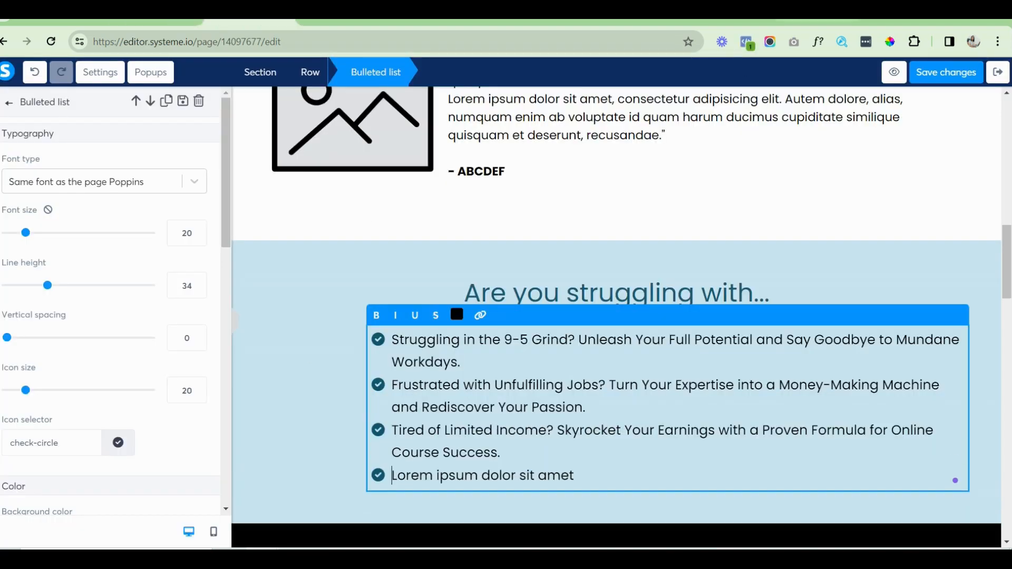
Replace the fourth bullet's placeholder in systeme.io with ChatGPT's "Overwhelmed by Information Overload?" pain point and add an empty fifth bullet.
{"action": "left_click", "coordinate": [817, 20]}
{"action": "left_click_drag", "start_coordinate": [411, 280], "coordinate": [644, 309]}
{"action": "key", "text": "ctrl+c"}
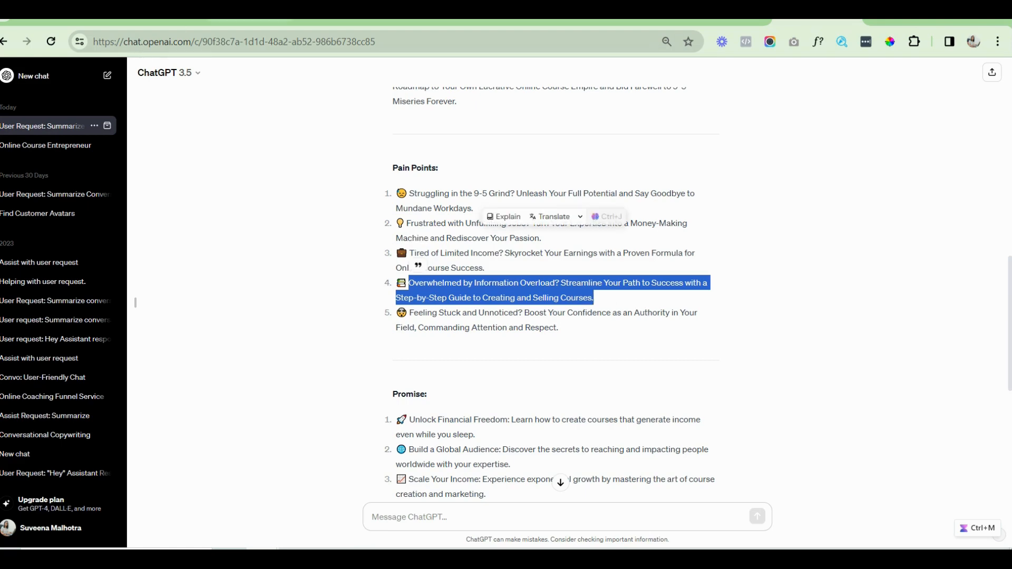
{"action": "left_click", "coordinate": [179, 22]}
{"action": "key", "text": "ctrl+v"}
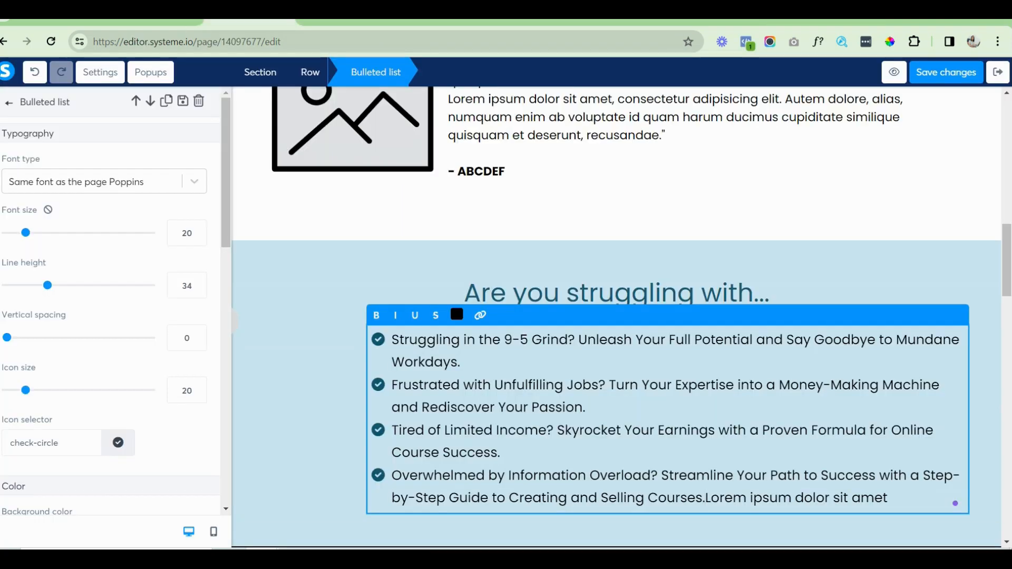
{"action": "key", "text": "shift+End"}
{"action": "key", "text": "Return"}
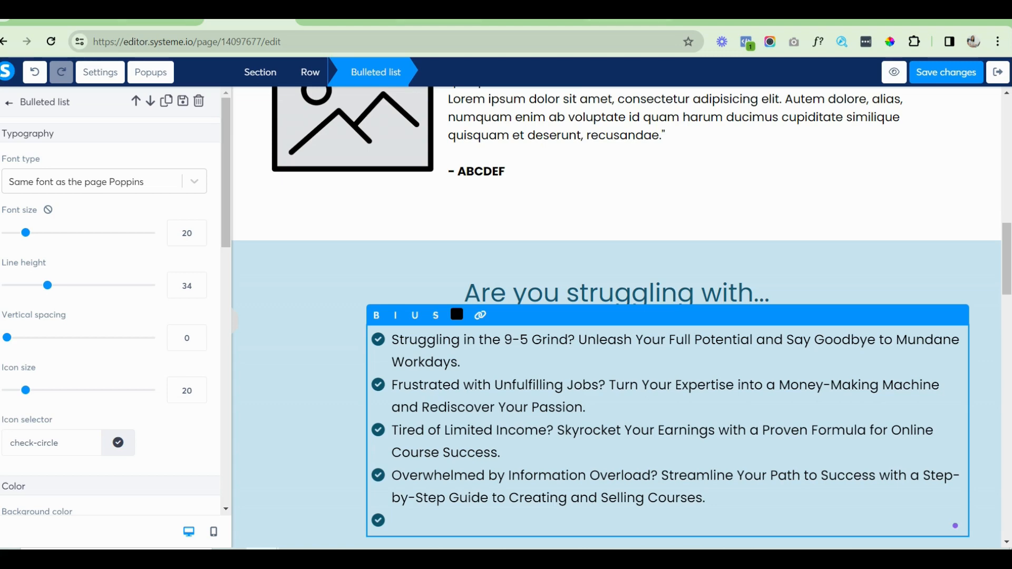
Copy the "Feeling Stuck and Unnoticed?" pain point from ChatGPT without its emoji and insert it as the fifth bullet in systeme.io.
{"action": "left_click", "coordinate": [798, 22]}
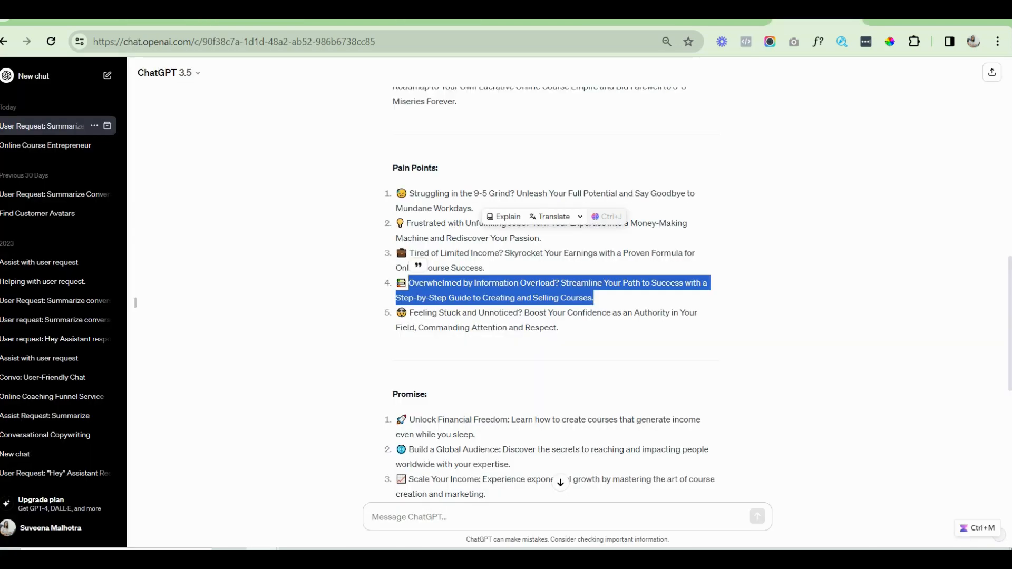
{"action": "left_click", "coordinate": [415, 316]}
{"action": "left_click_drag", "start_coordinate": [413, 314], "coordinate": [612, 340]}
{"action": "key", "text": "ctrl+c"}
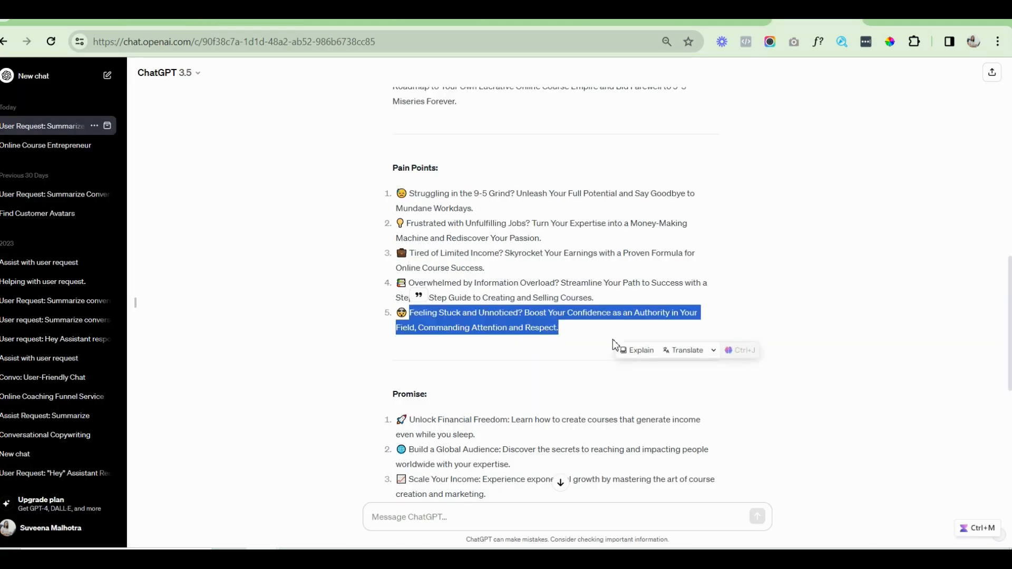
{"action": "left_click", "coordinate": [248, 22]}
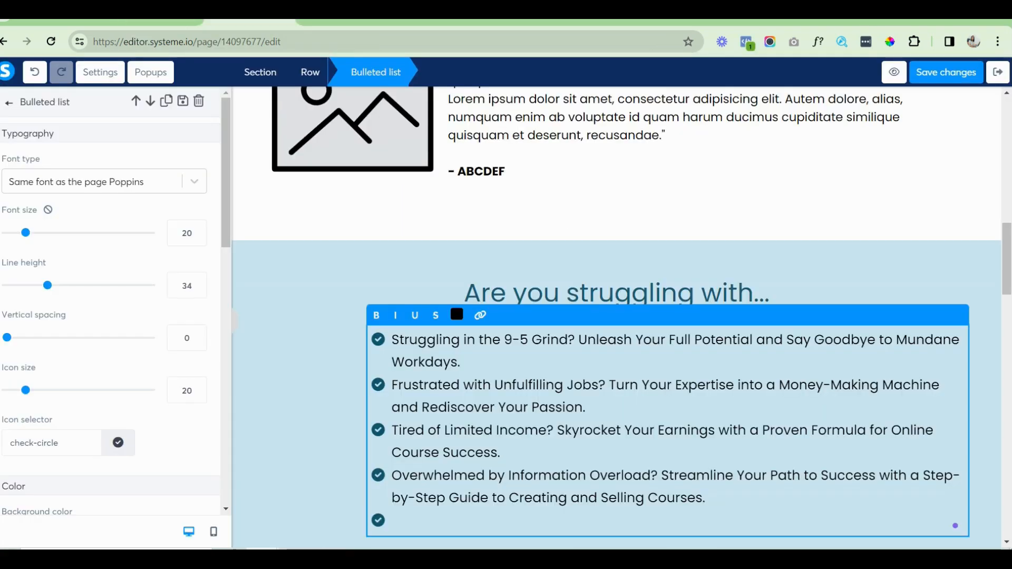
{"action": "left_click", "coordinate": [402, 518]}
{"action": "key", "text": "ctrl+v"}
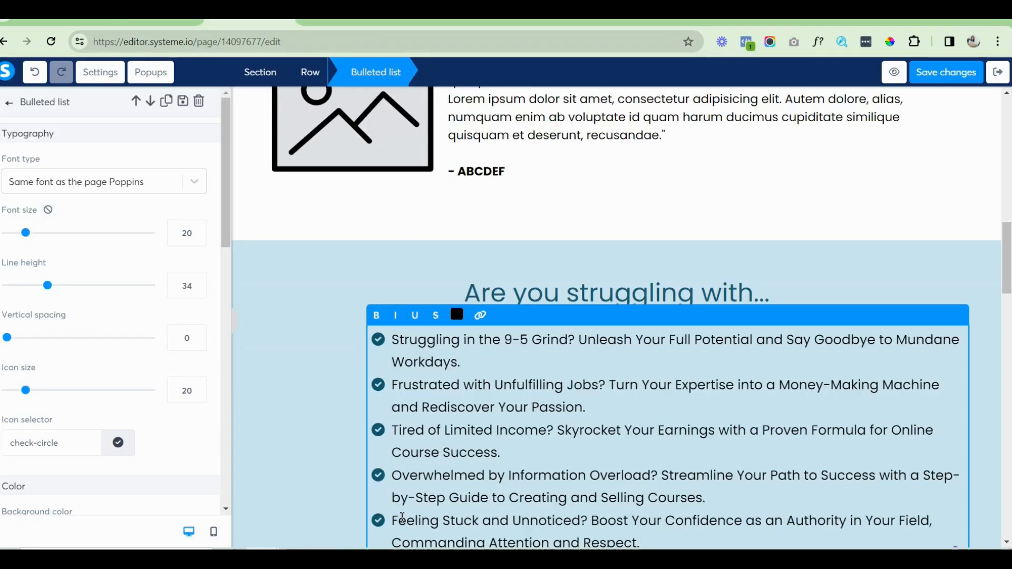
Set the pain-points bulleted list's font size to 18 and save the page.
{"action": "left_click", "coordinate": [199, 238]}
{"action": "left_click", "coordinate": [199, 239]}
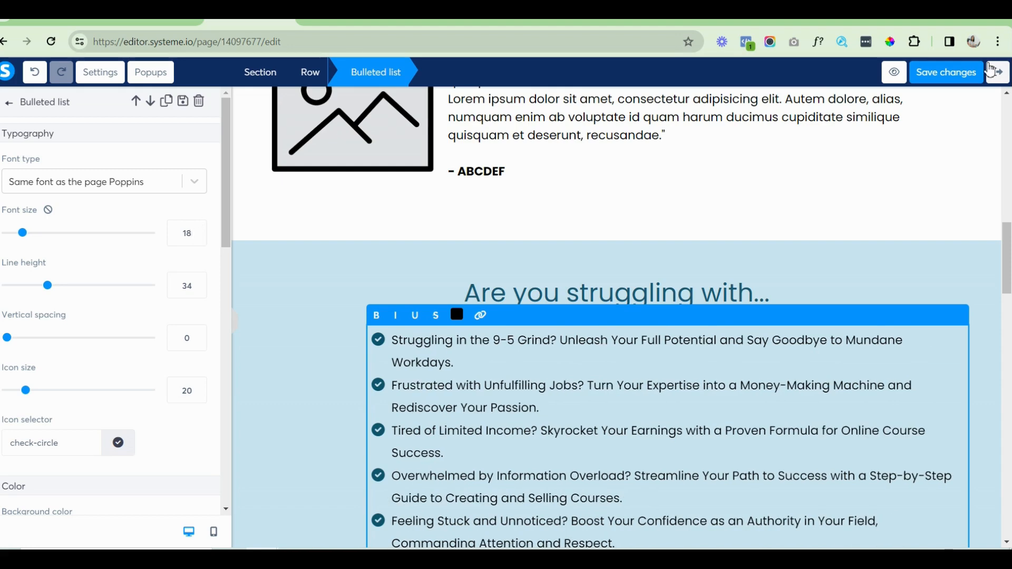
{"action": "left_click", "coordinate": [952, 72]}
Delete the black "Pain" section below the pain-points list and save the page.
{"action": "left_click_drag", "start_coordinate": [1007, 273], "coordinate": [1008, 321]}
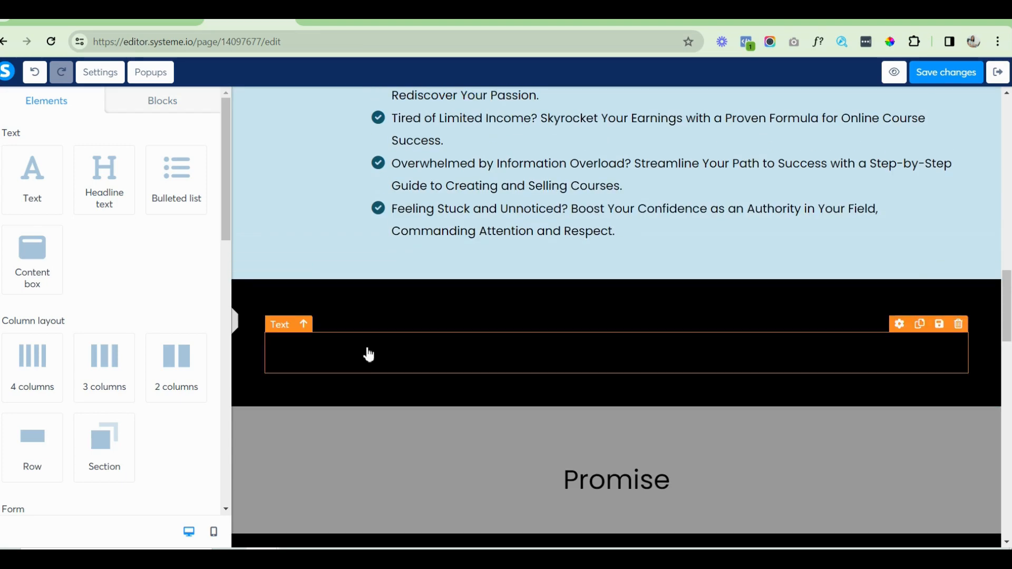
{"action": "double_click", "coordinate": [367, 350]}
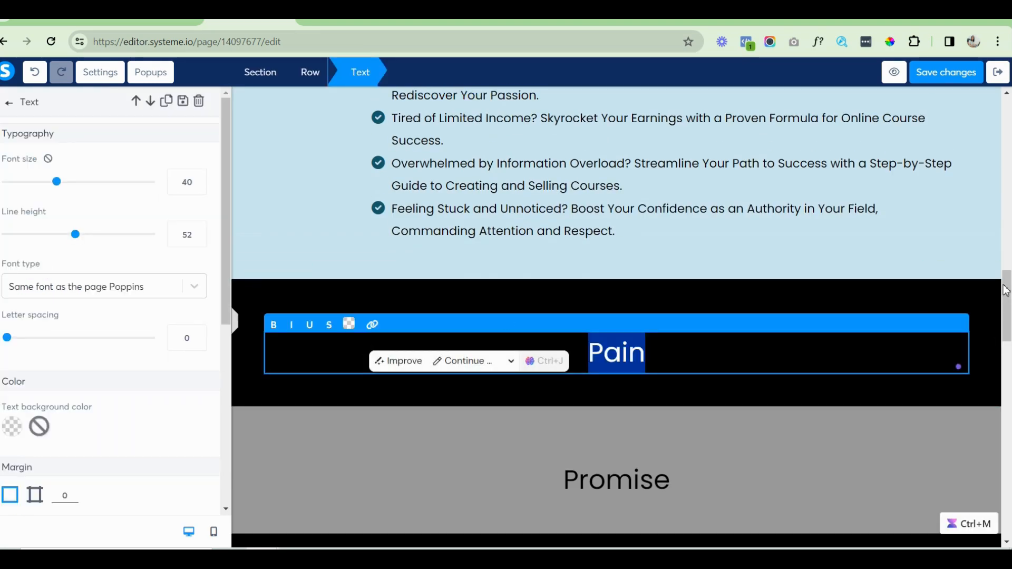
{"action": "left_click", "coordinate": [984, 293]}
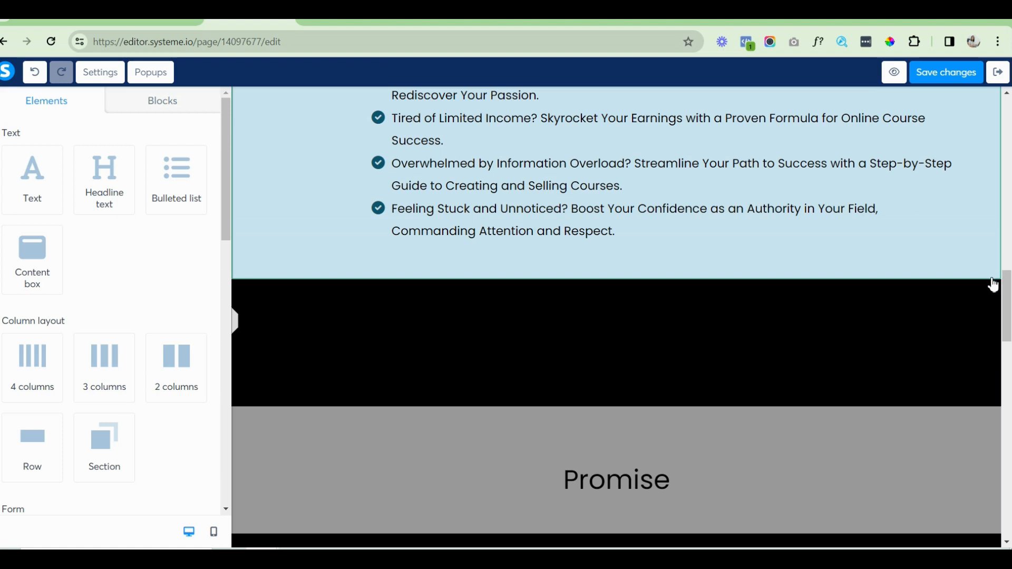
{"action": "left_click", "coordinate": [993, 272]}
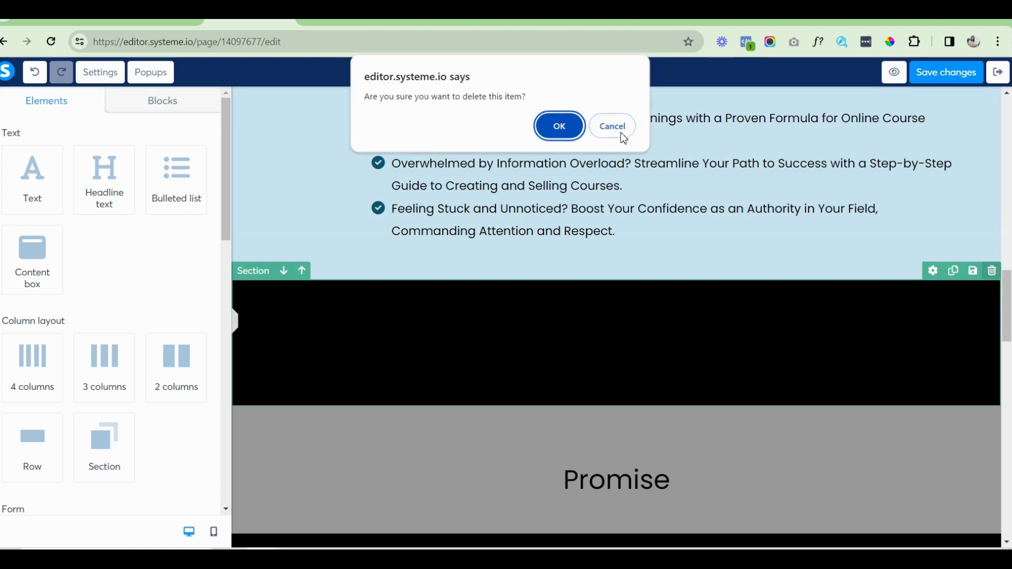
{"action": "left_click", "coordinate": [560, 127]}
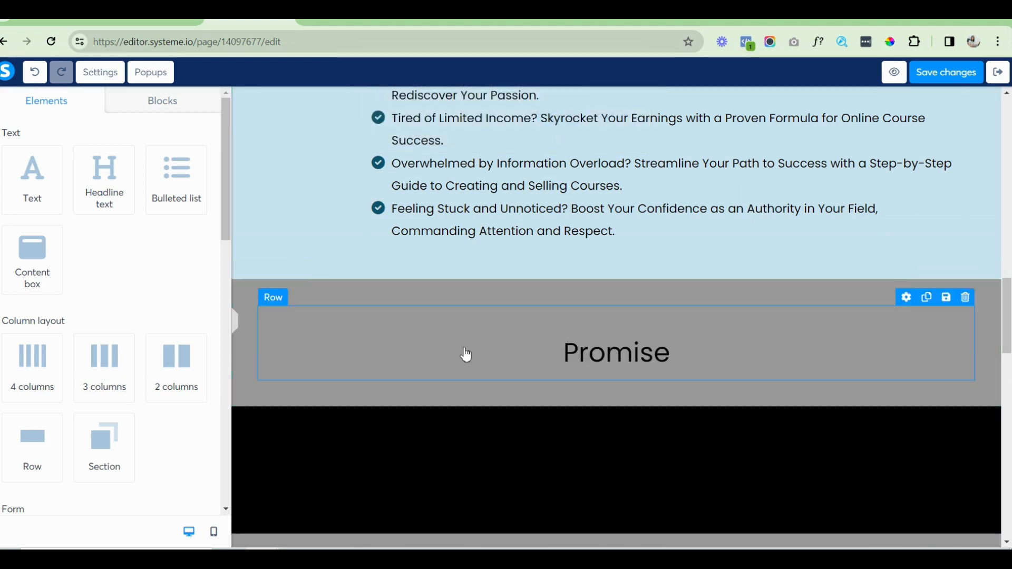
{"action": "left_click", "coordinate": [924, 83]}
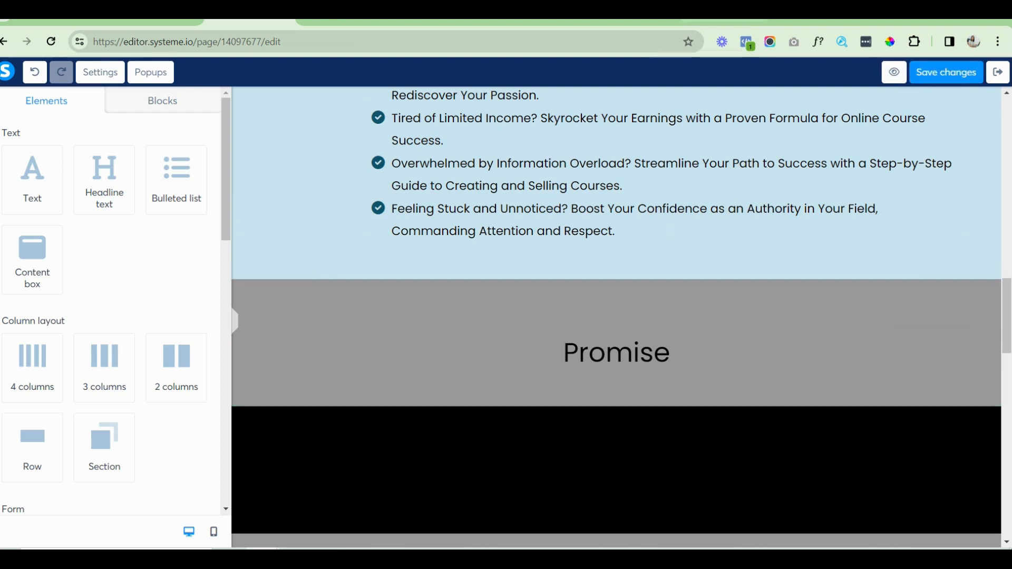
Replace the "Promise" heading text with "What if...".
{"action": "double_click", "coordinate": [544, 350]}
{"action": "key", "text": "BackSpace"}
{"action": "type", "text": "What i"}
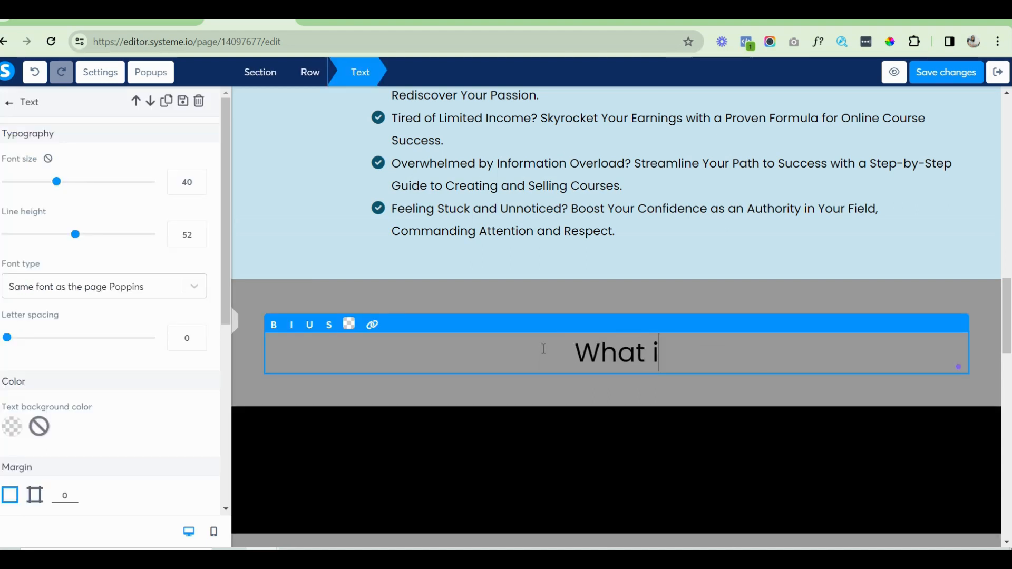
{"action": "type", "text": "f ..."}
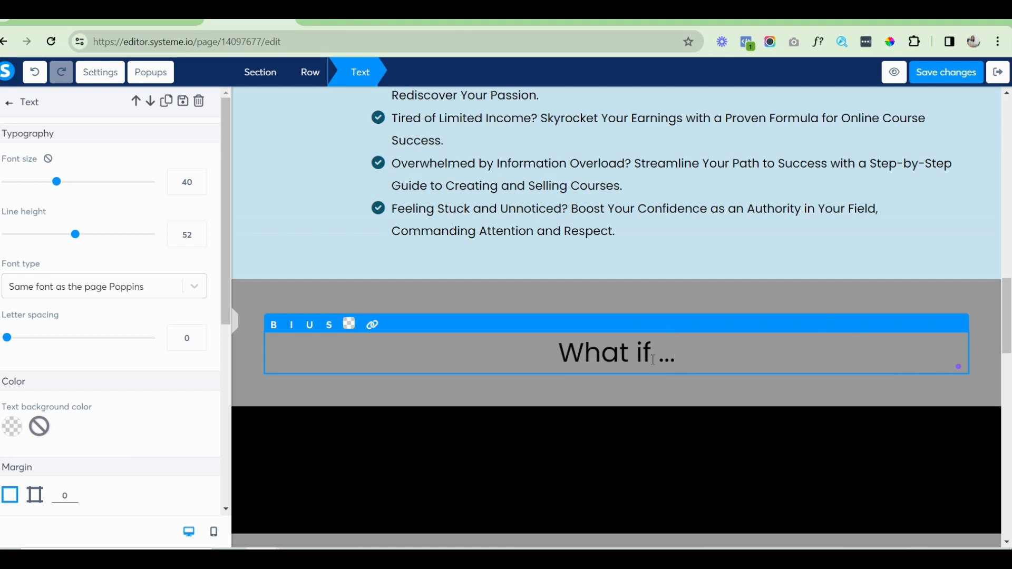
{"action": "key", "text": "BackSpace"}
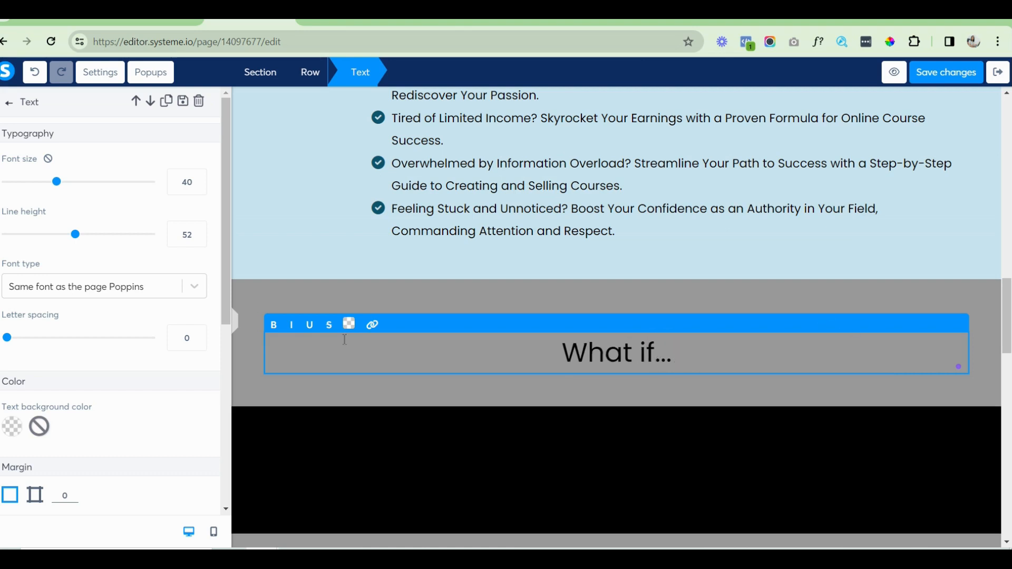
Remove the gray background color from the "What if..." section.
{"action": "left_click", "coordinate": [238, 290]}
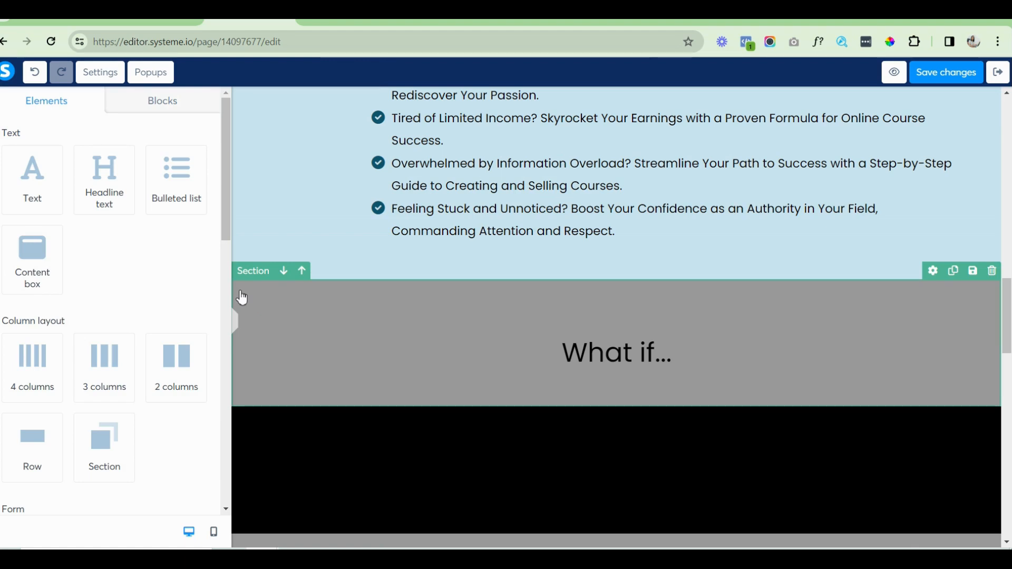
{"action": "left_click", "coordinate": [239, 291]}
{"action": "left_click_drag", "start_coordinate": [223, 189], "coordinate": [224, 246]}
{"action": "left_click", "coordinate": [11, 265]}
{"action": "left_click", "coordinate": [35, 267]}
{"action": "left_click", "coordinate": [35, 266]}
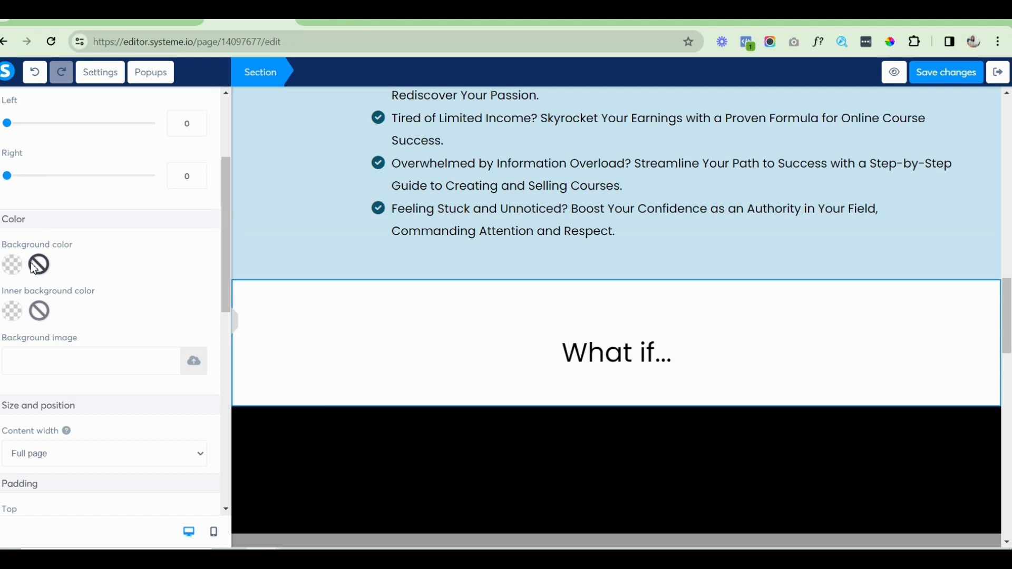
Delete the empty text element above the "What if..." heading and save the page.
{"action": "left_click", "coordinate": [524, 290]}
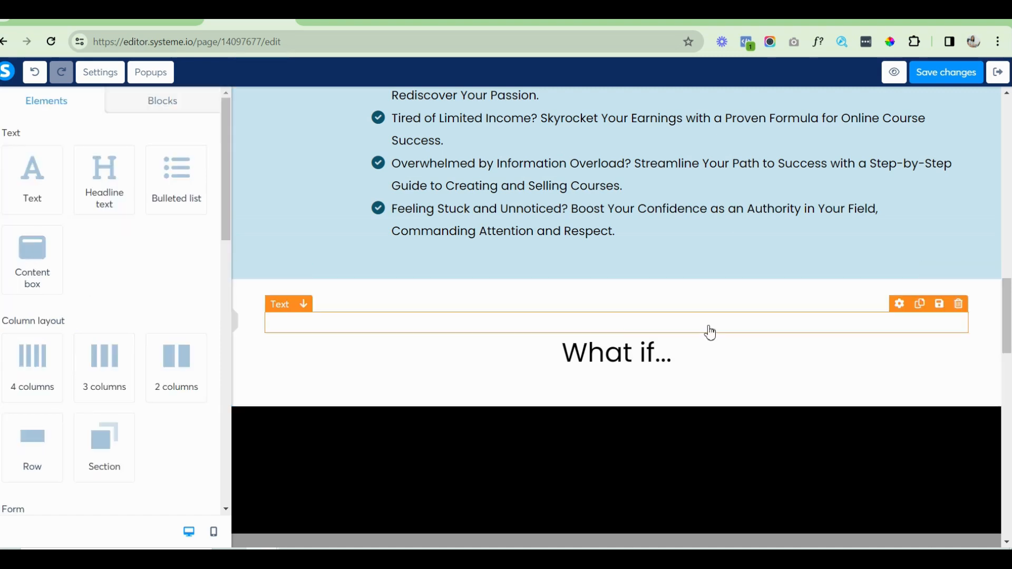
{"action": "left_click", "coordinate": [959, 304]}
{"action": "left_click", "coordinate": [559, 126]}
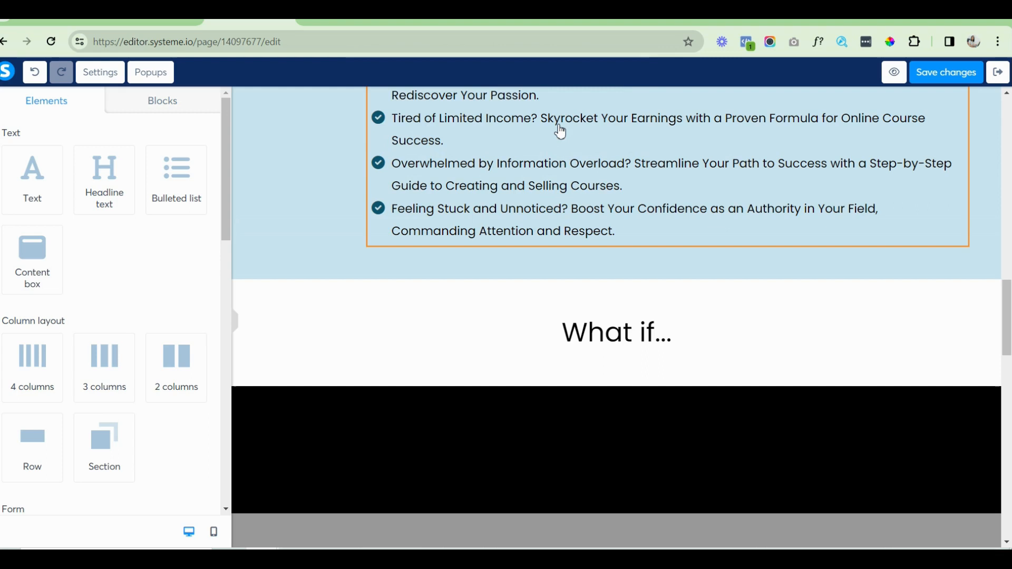
{"action": "left_click", "coordinate": [922, 76]}
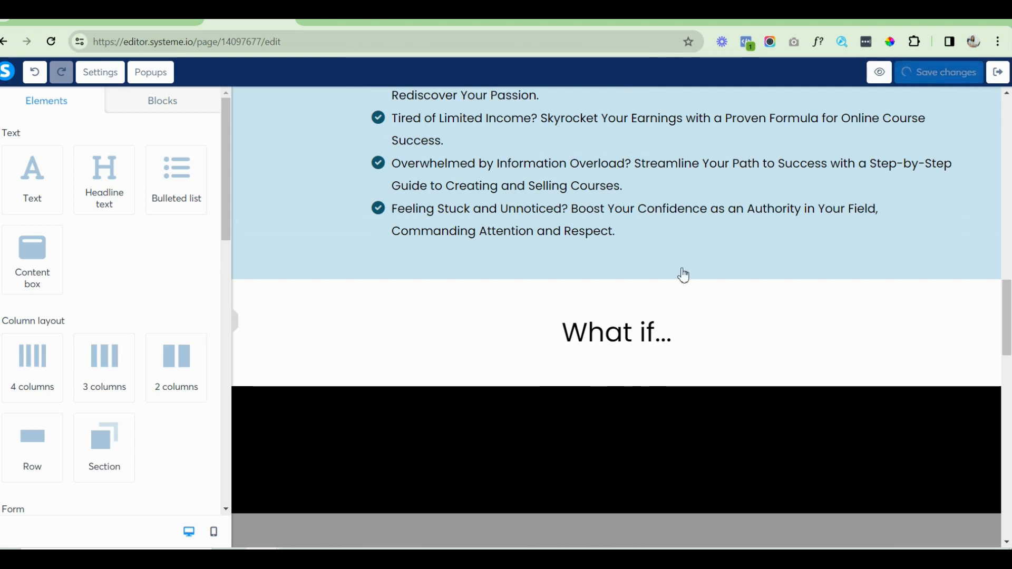
Add a bulleted list below the "What if..." heading and a two-column row above the heading.
{"action": "left_click_drag", "start_coordinate": [1009, 319], "coordinate": [1009, 329]}
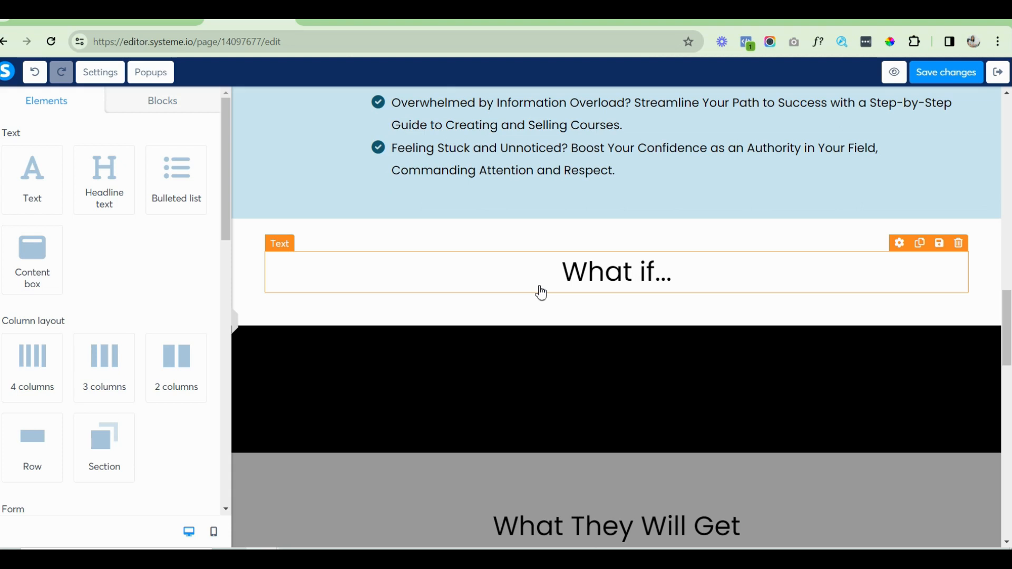
{"action": "left_click_drag", "start_coordinate": [167, 169], "coordinate": [574, 291]}
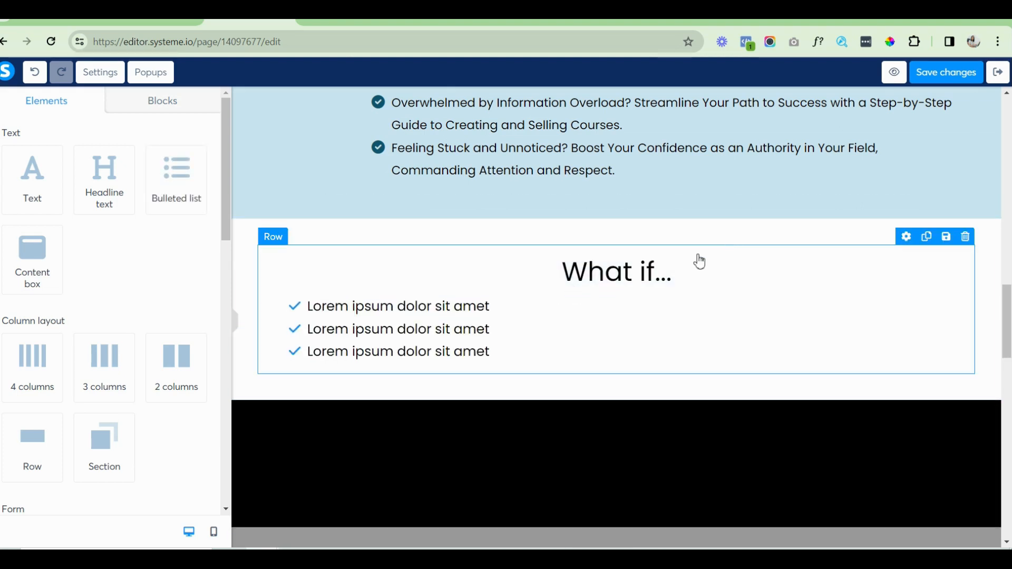
{"action": "left_click_drag", "start_coordinate": [165, 367], "coordinate": [593, 254]}
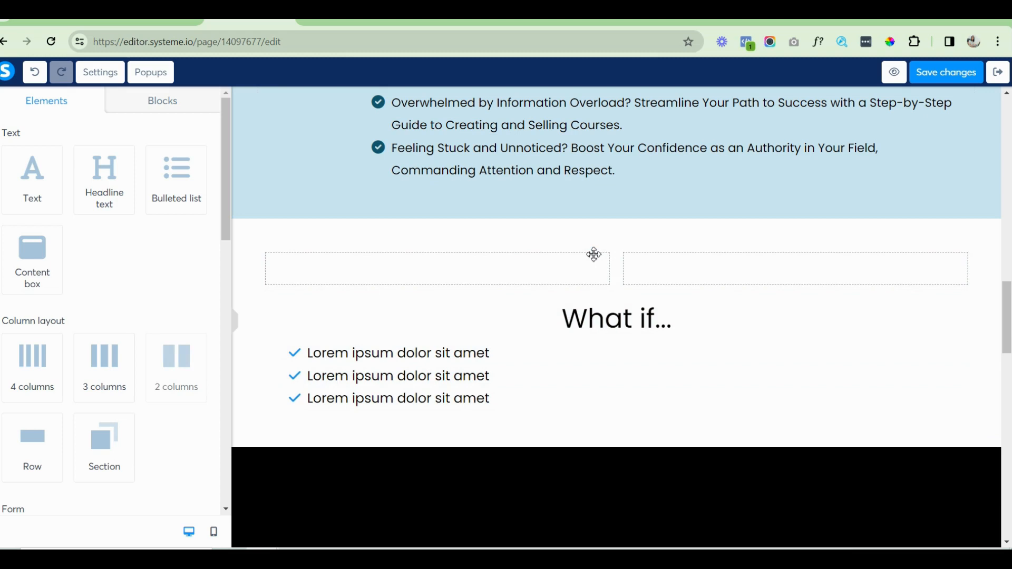
Move the "What if..." heading and its bulleted list into the row's right column, and left-align the heading.
{"action": "mouse_move", "coordinate": [621, 318]}
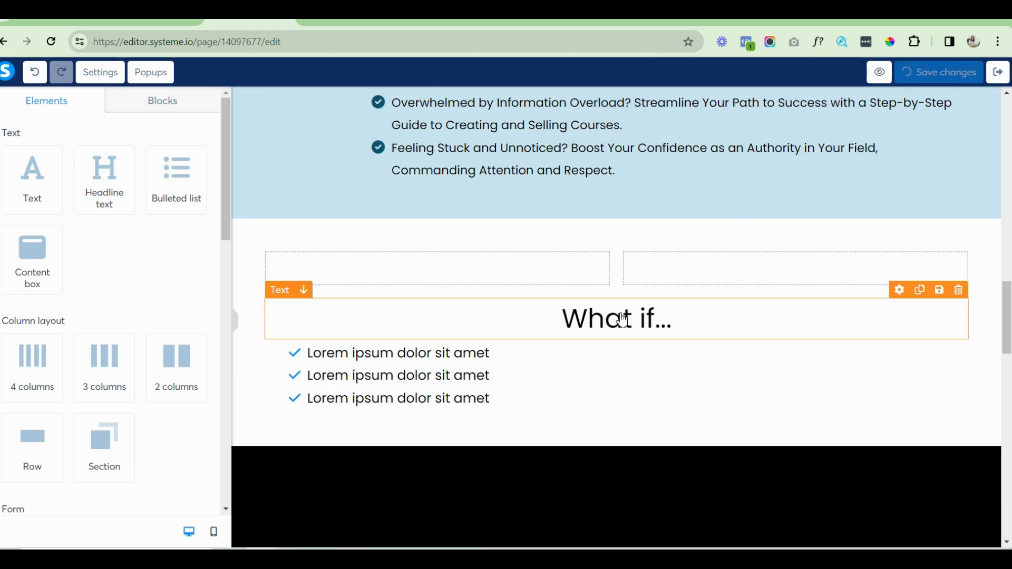
{"action": "left_click_drag", "start_coordinate": [900, 298], "coordinate": [782, 286]}
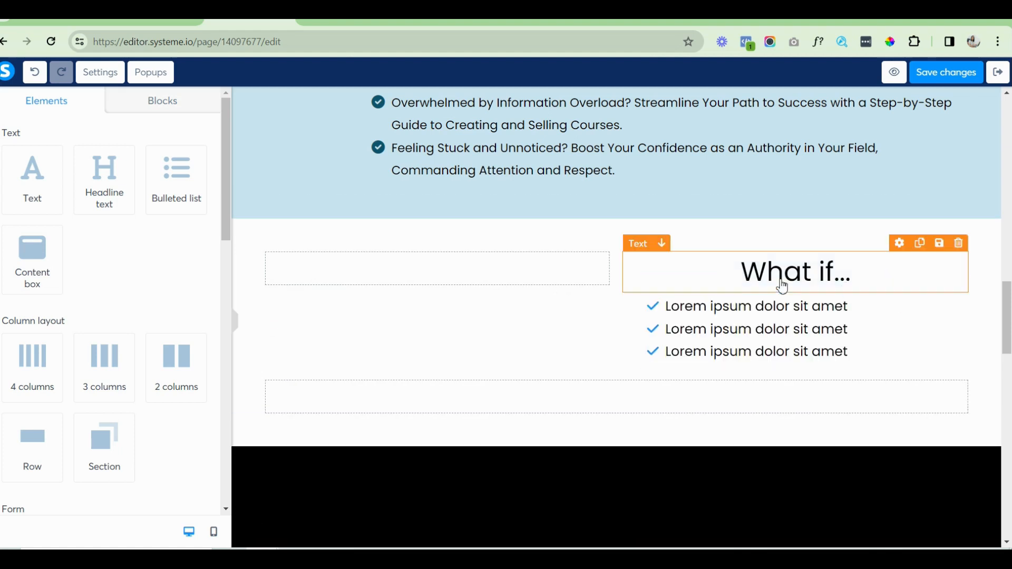
{"action": "left_click", "coordinate": [741, 281]}
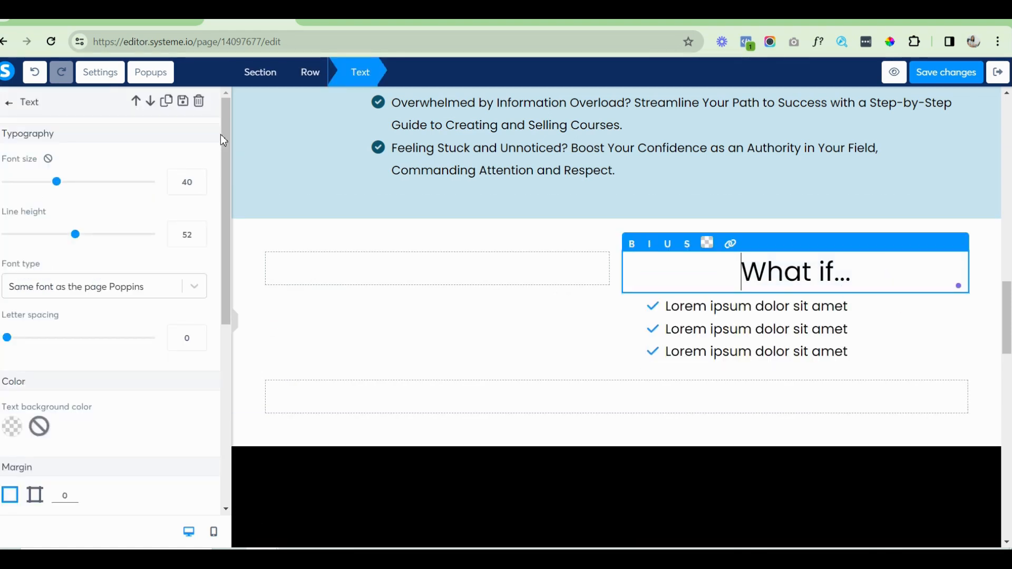
{"action": "left_click_drag", "start_coordinate": [225, 270], "coordinate": [224, 379]}
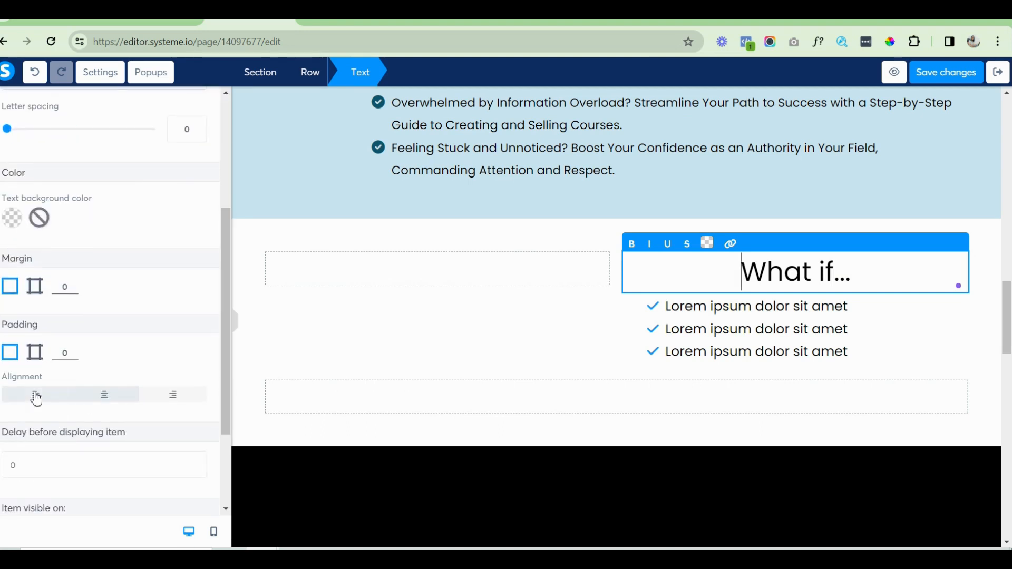
{"action": "left_click", "coordinate": [35, 394]}
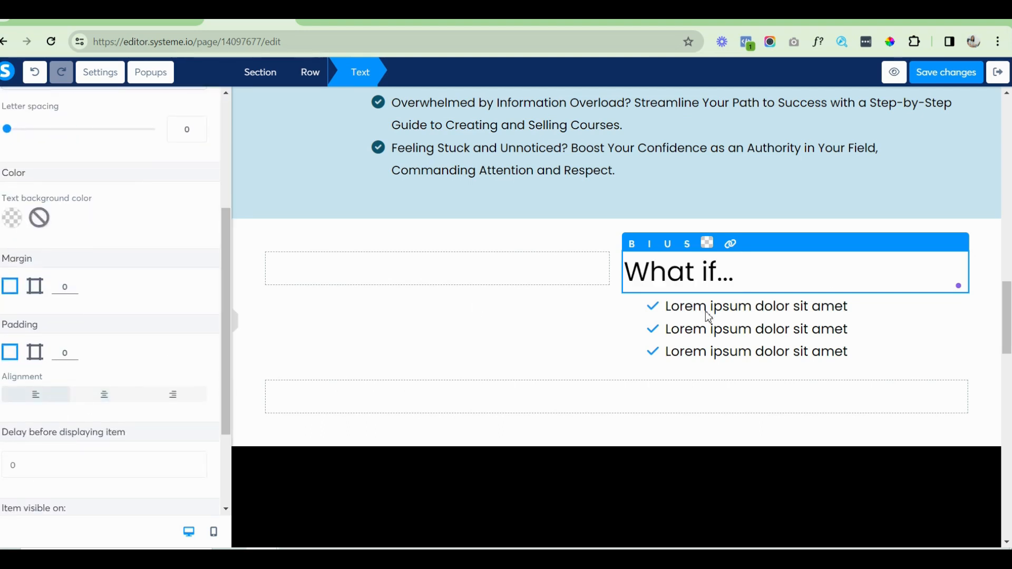
Set the left margin of the bulleted list under "What if..." to 0.
{"action": "left_click", "coordinate": [652, 341]}
{"action": "left_click", "coordinate": [668, 339]}
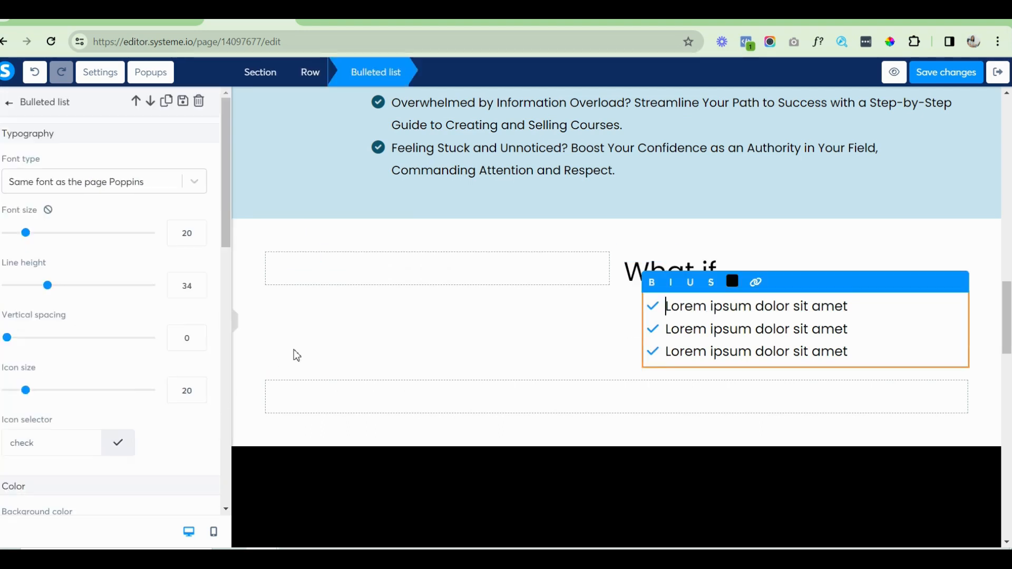
{"action": "left_click_drag", "start_coordinate": [224, 148], "coordinate": [229, 323]}
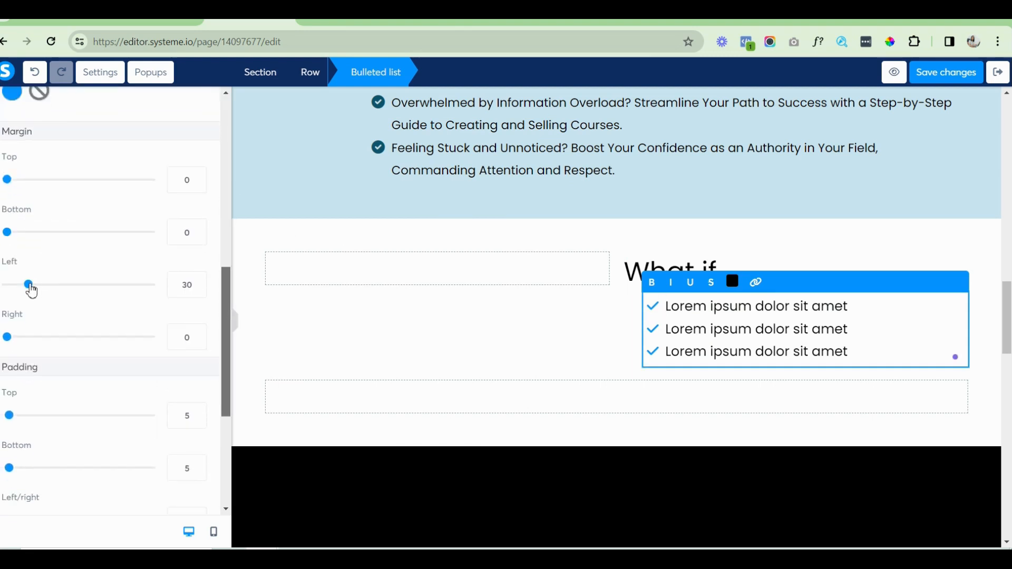
{"action": "left_click_drag", "start_coordinate": [29, 285], "coordinate": [5, 285]}
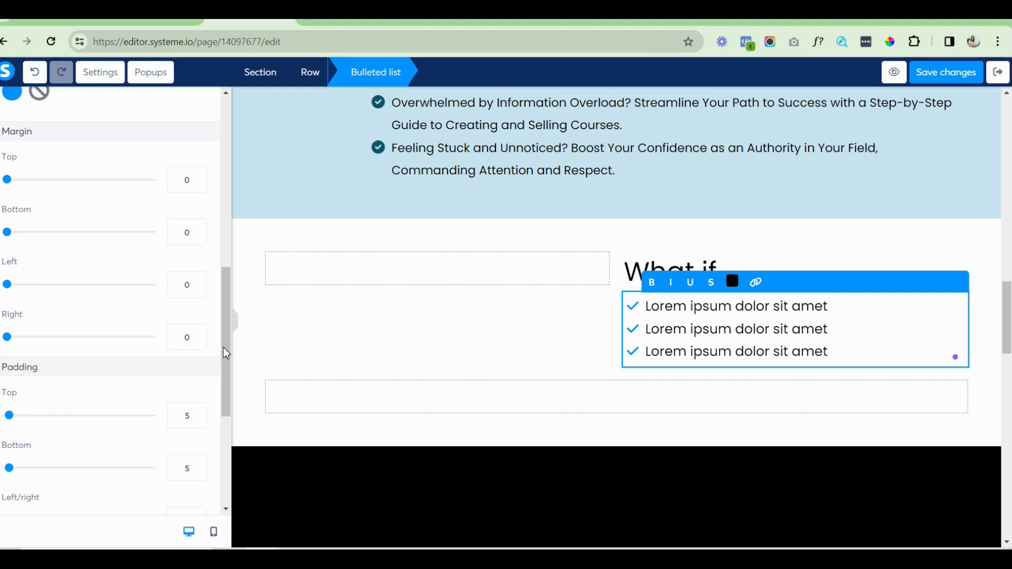
Set the "What if..." list's icon color to the saved dark blue 1C4471 and its icon to check-circle.
{"action": "left_click_drag", "start_coordinate": [224, 353], "coordinate": [225, 294]}
{"action": "left_click", "coordinate": [12, 263]}
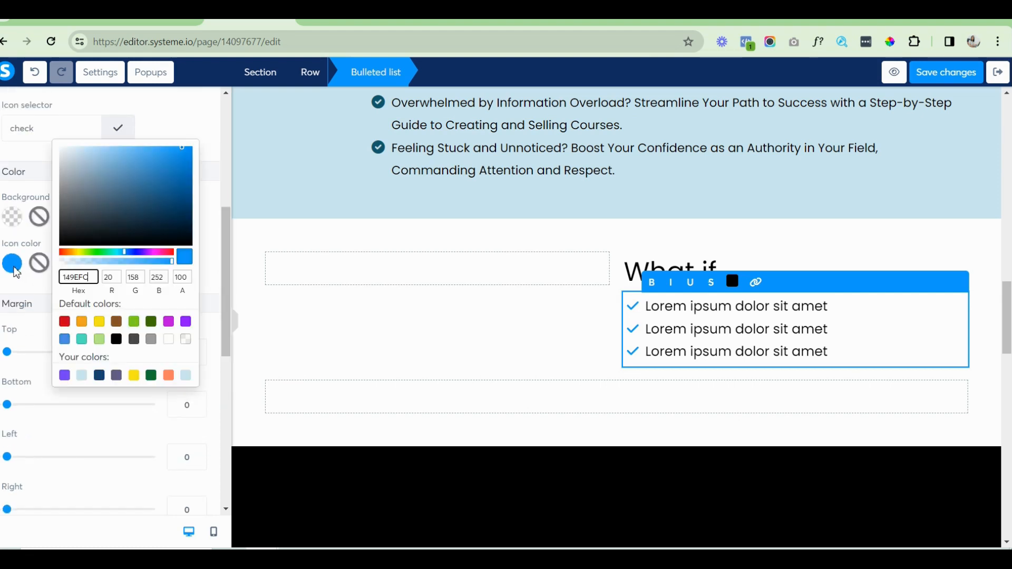
{"action": "left_click", "coordinate": [100, 375]}
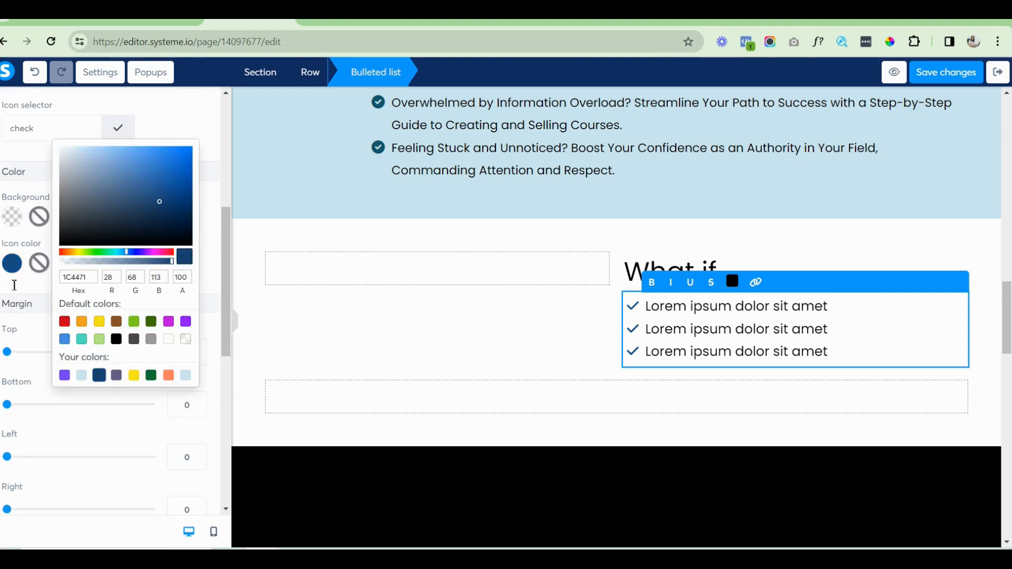
{"action": "left_click", "coordinate": [119, 136]}
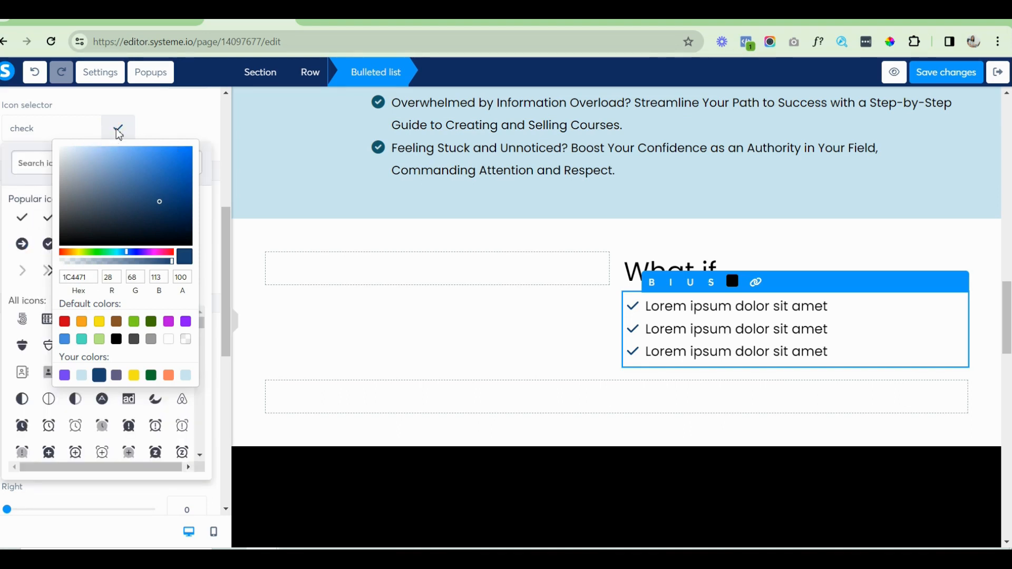
{"action": "left_click", "coordinate": [43, 247]}
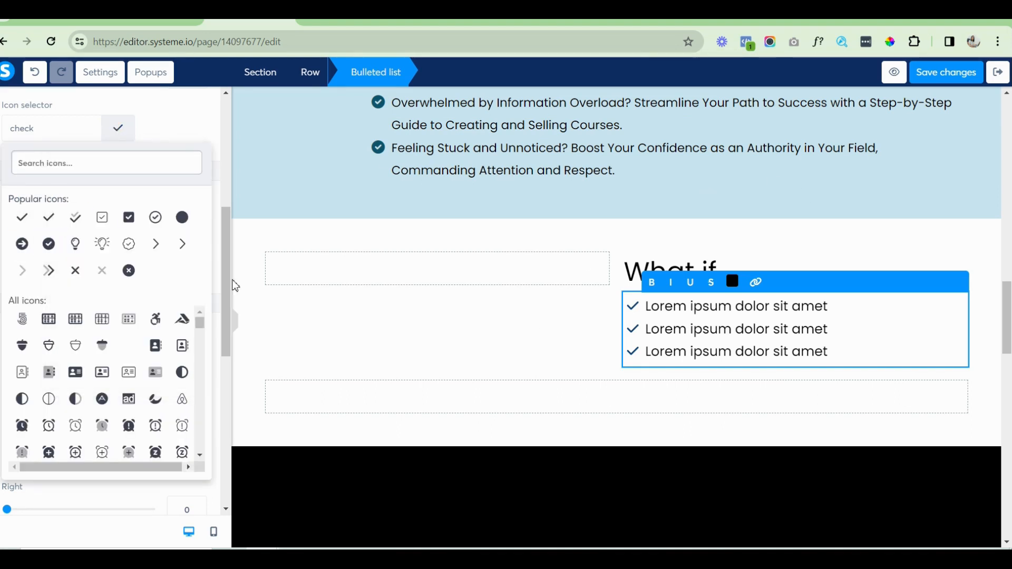
{"action": "left_click", "coordinate": [49, 244]}
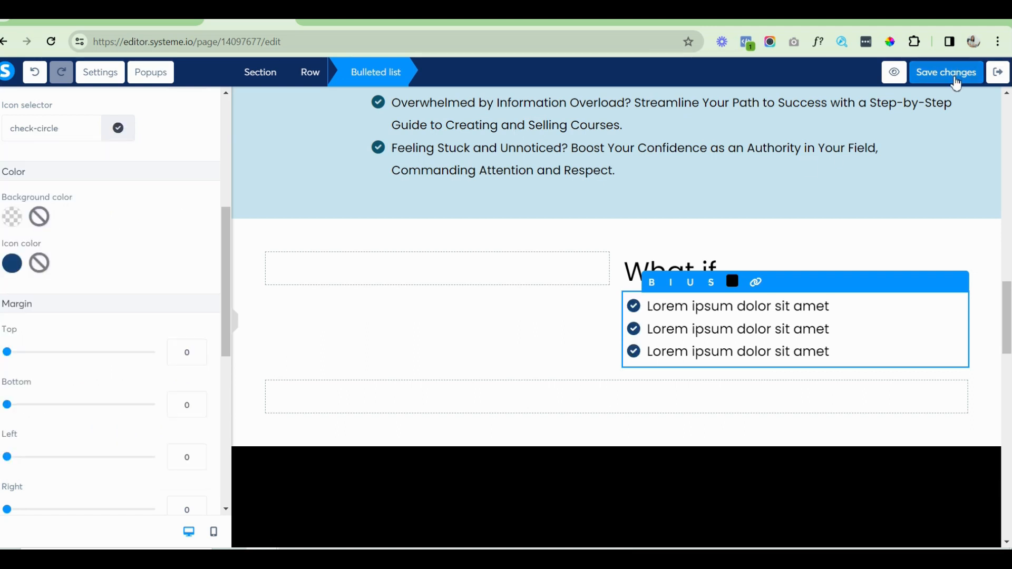
Save the page changes and set the "What if..." heading's font size to 38.
{"action": "left_click", "coordinate": [955, 73]}
{"action": "left_click", "coordinate": [736, 265]}
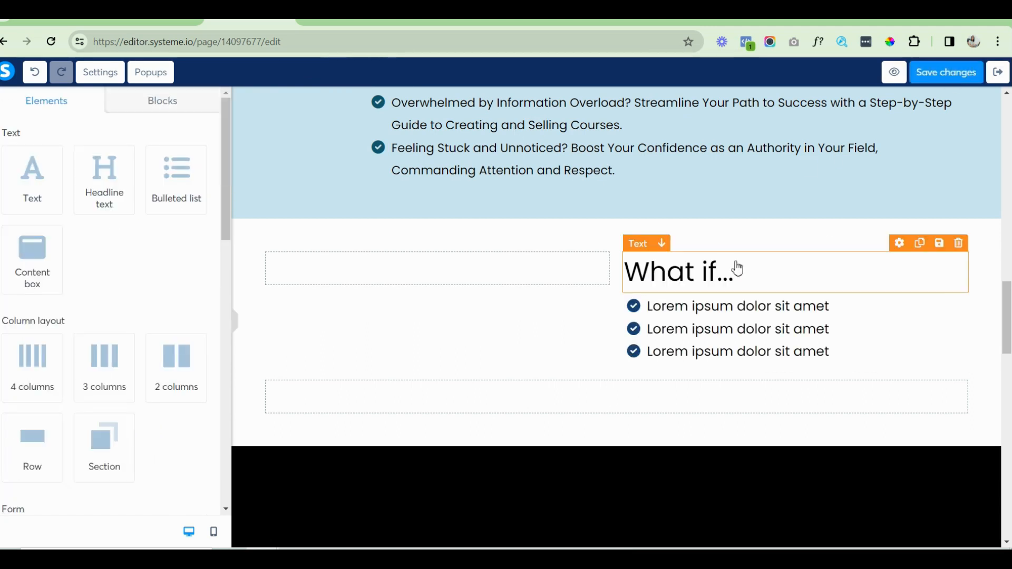
{"action": "left_click", "coordinate": [738, 268]}
{"action": "left_click", "coordinate": [197, 186]}
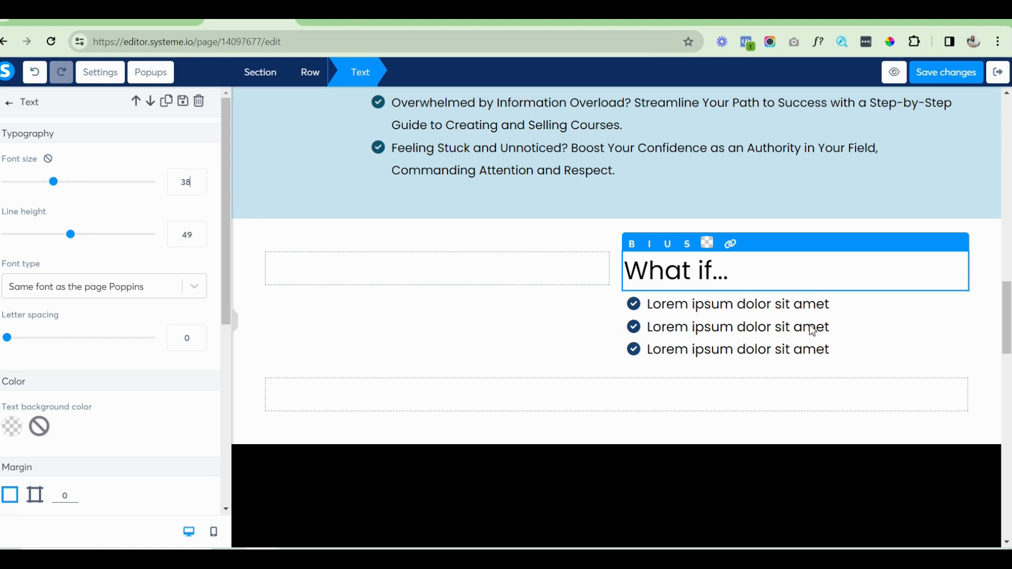
Color the "What if..." heading text with the saved dark blue 1C4471.
{"action": "triple_click", "coordinate": [757, 272]}
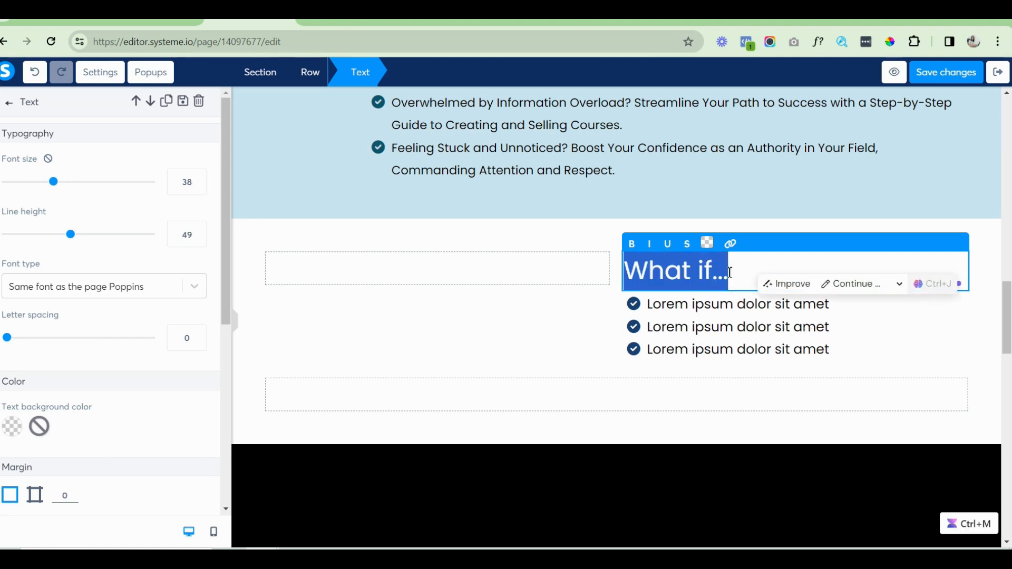
{"action": "left_click", "coordinate": [704, 244]}
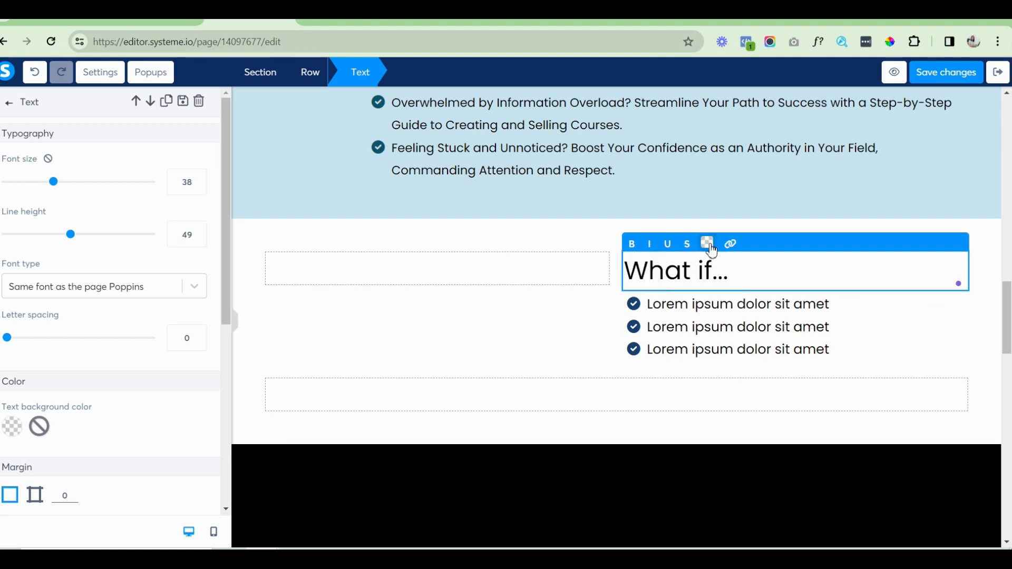
{"action": "left_click", "coordinate": [706, 242]}
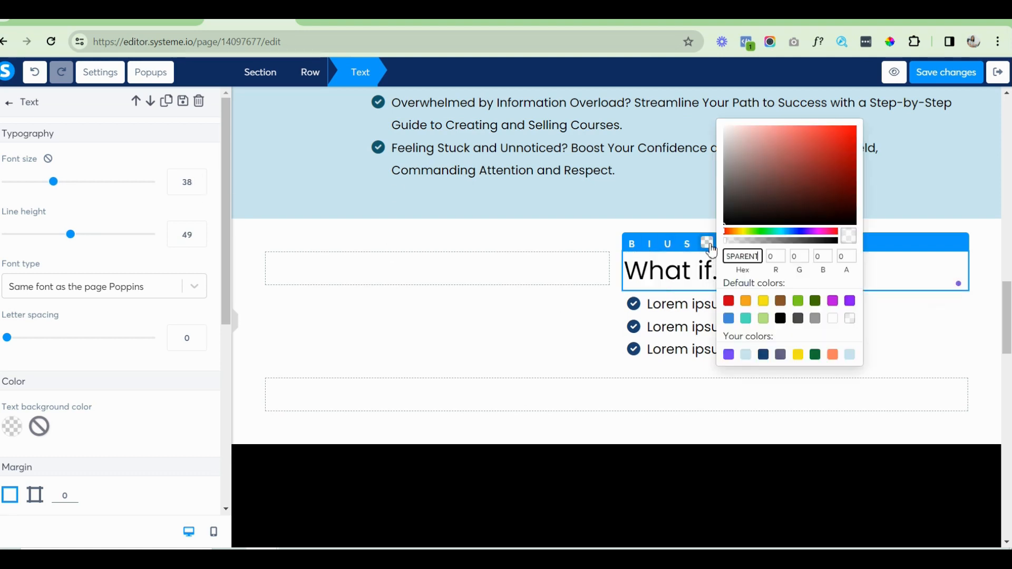
{"action": "left_click", "coordinate": [762, 354]}
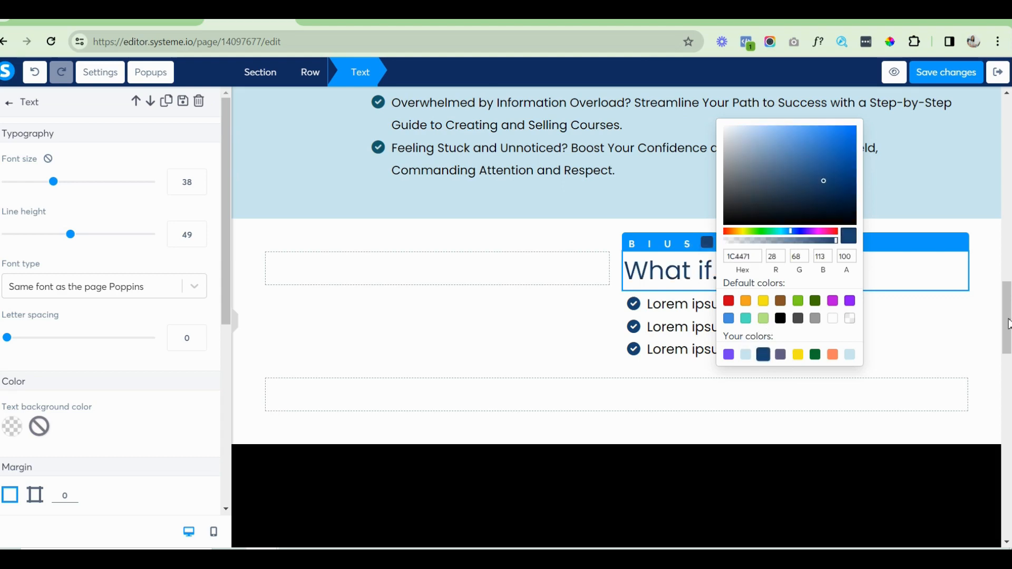
{"action": "left_click", "coordinate": [936, 333]}
Add an image element to the empty column beside the "What if..." heading and list.
{"action": "left_click_drag", "start_coordinate": [1007, 311], "coordinate": [1008, 300]}
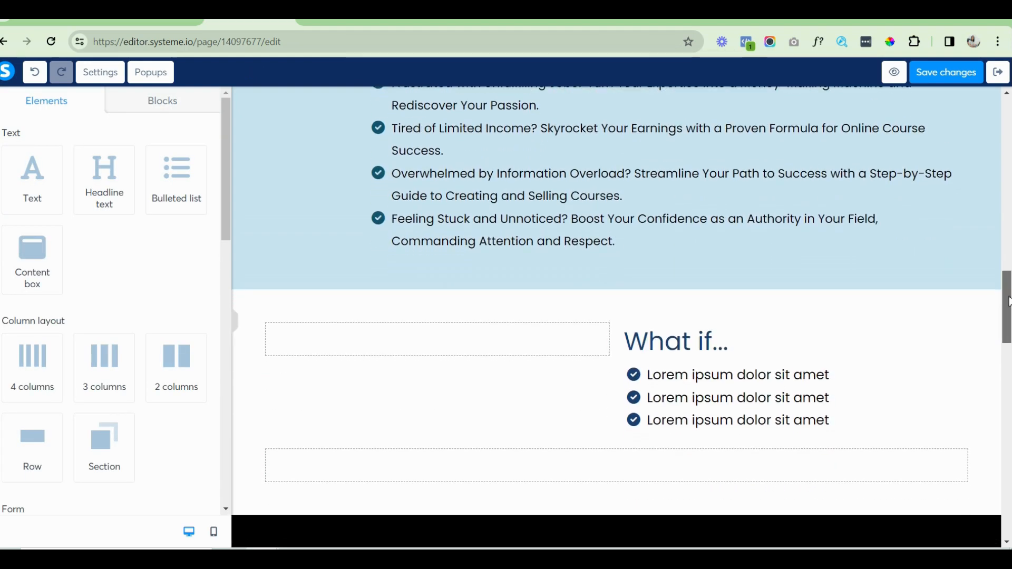
{"action": "left_click", "coordinate": [381, 362]}
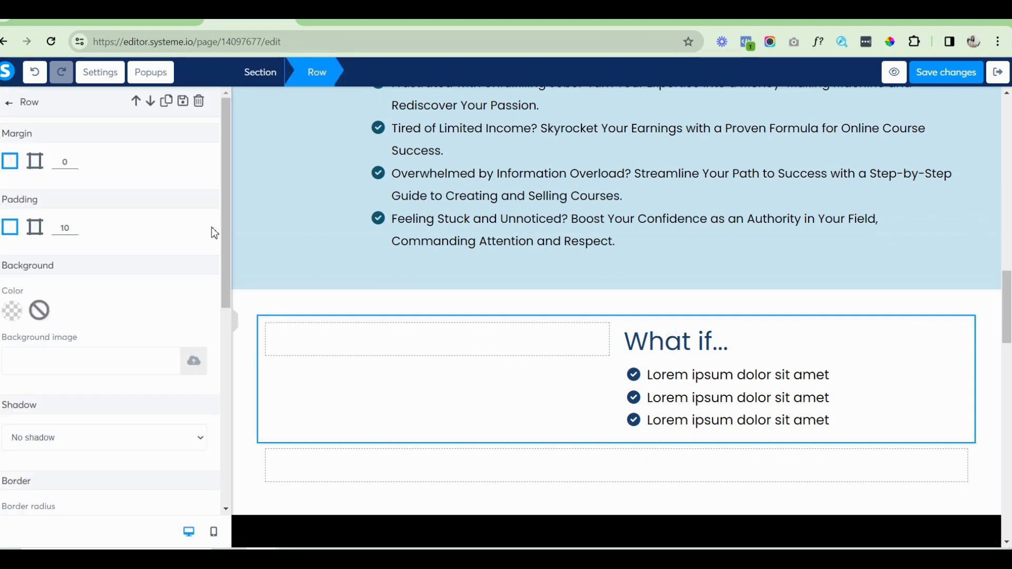
{"action": "left_click", "coordinate": [11, 104]}
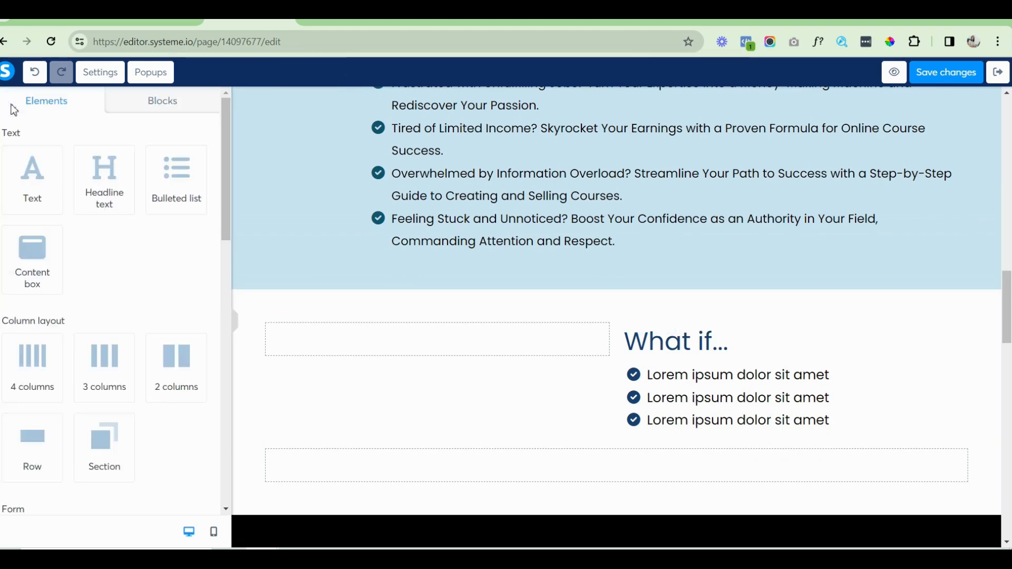
{"action": "left_click_drag", "start_coordinate": [230, 171], "coordinate": [224, 325]}
{"action": "left_click_drag", "start_coordinate": [44, 370], "coordinate": [436, 353]}
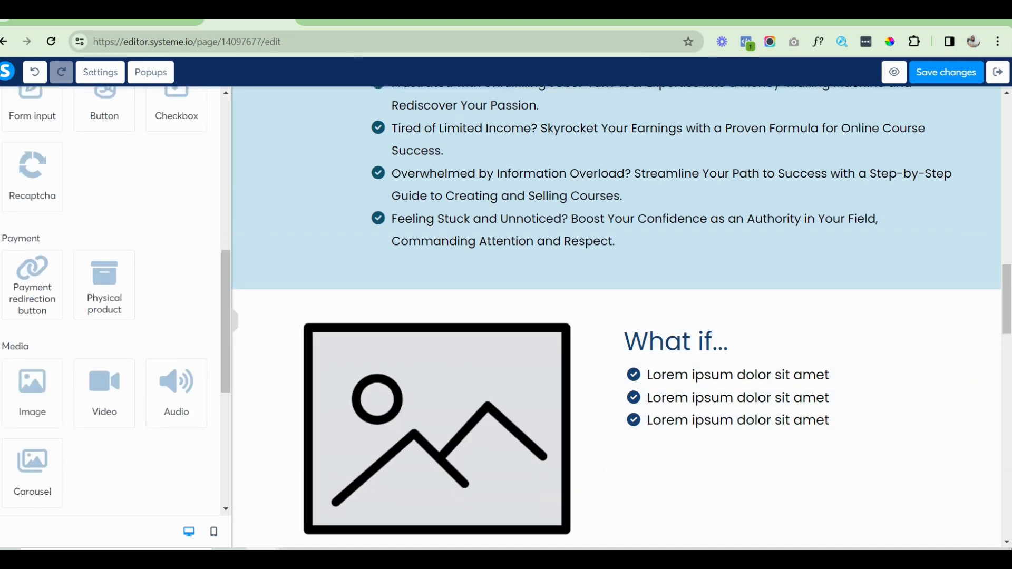
Vertically center the "What if..." text beside the image placeholder, and delete the empty row below.
{"action": "left_click_drag", "start_coordinate": [1011, 311], "coordinate": [1009, 332]}
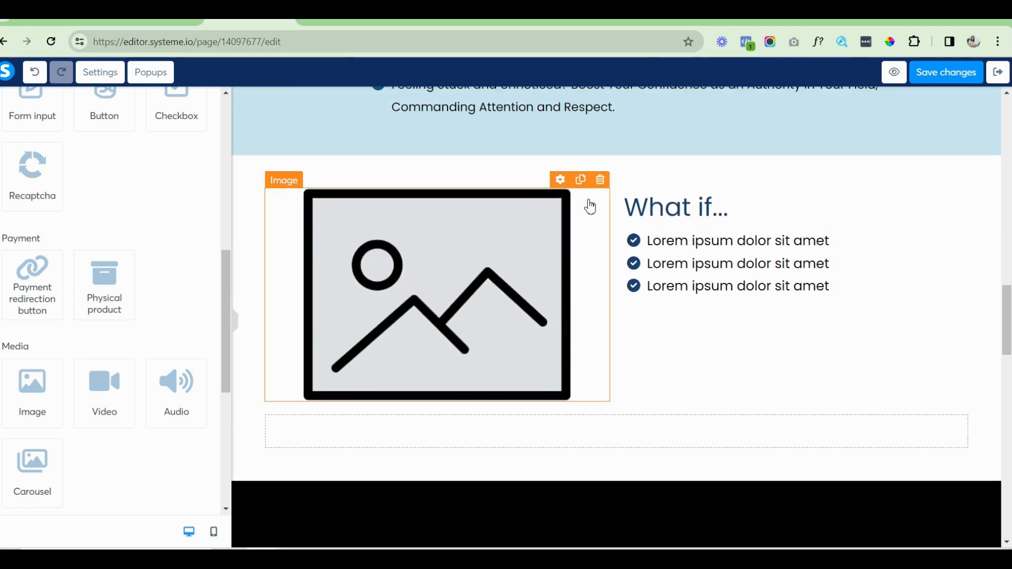
{"action": "left_click", "coordinate": [646, 190]}
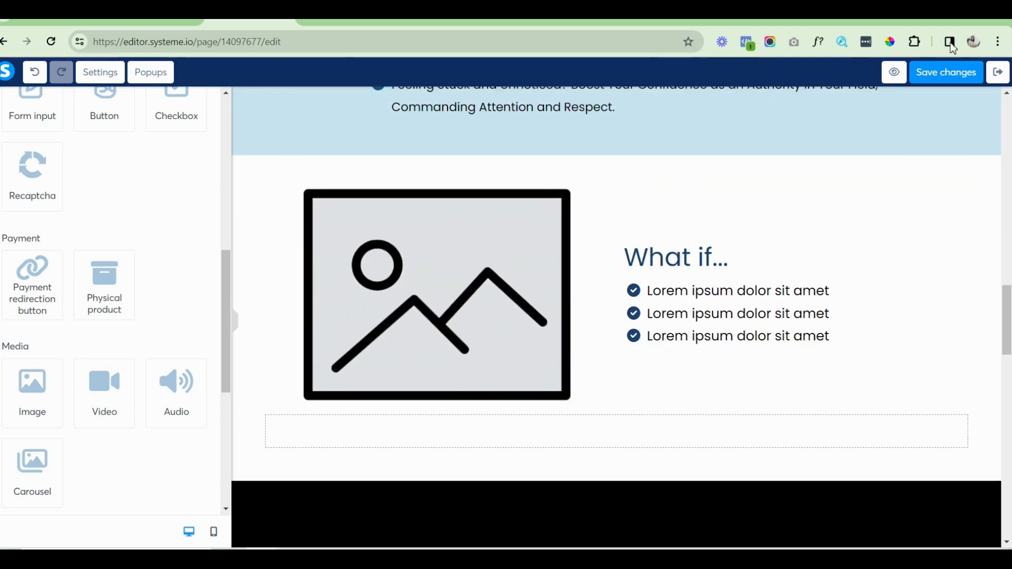
{"action": "left_click", "coordinate": [945, 84]}
{"action": "left_click", "coordinate": [967, 400]}
{"action": "left_click", "coordinate": [567, 127]}
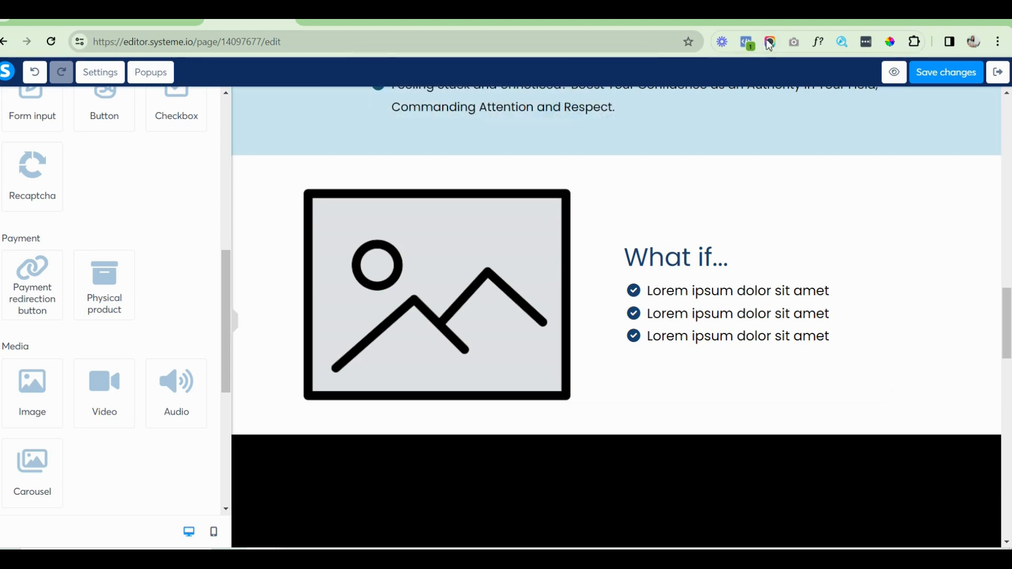
Copy the "Unlock Financial Freedom" promise from ChatGPT into the systeme.io "What if..." list as its first bullet.
{"action": "left_click", "coordinate": [812, 25]}
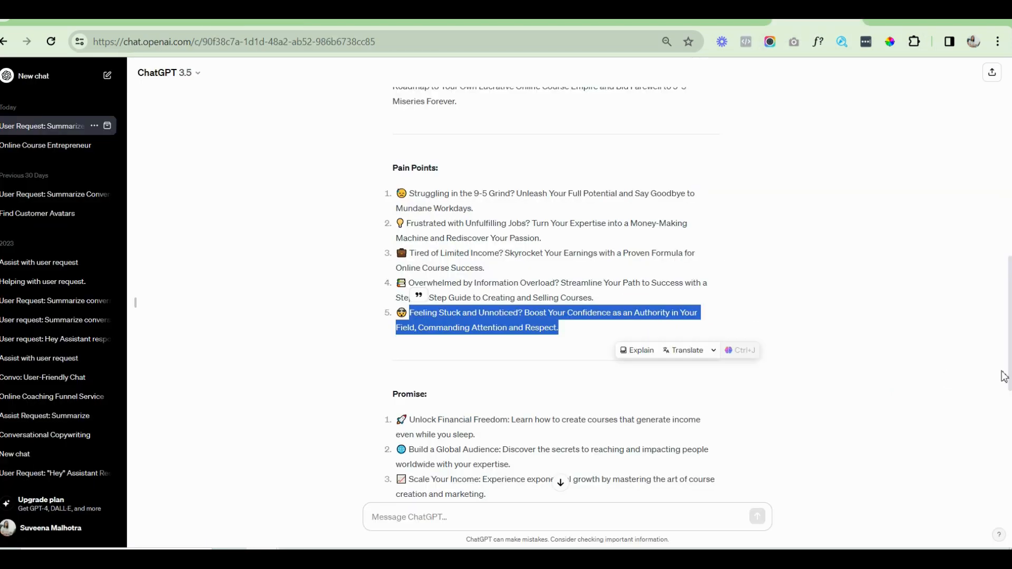
{"action": "left_click_drag", "start_coordinate": [1010, 311], "coordinate": [1010, 377]}
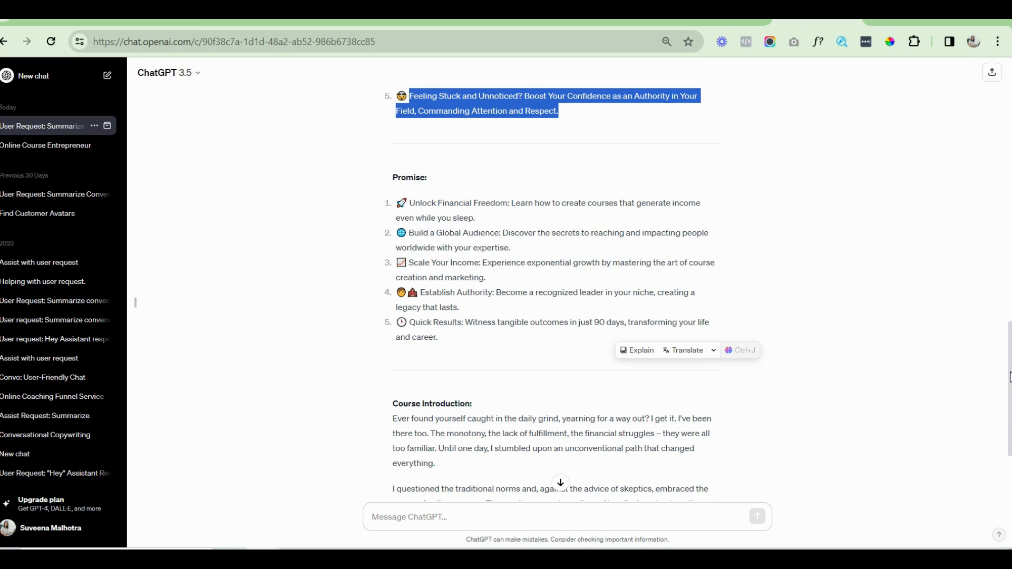
{"action": "left_click_drag", "start_coordinate": [412, 203], "coordinate": [502, 218]}
{"action": "key", "text": "ctrl+c"}
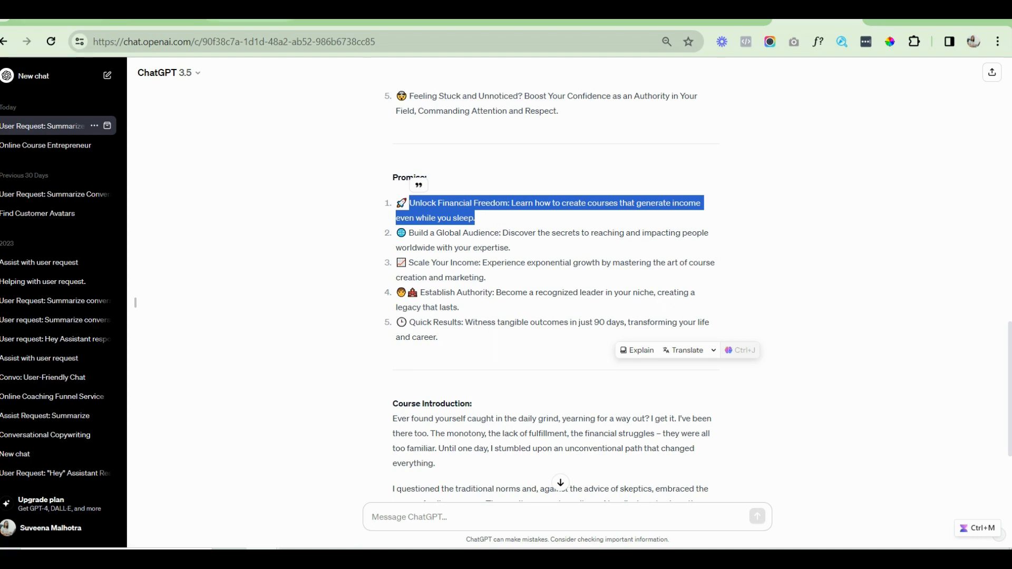
{"action": "left_click", "coordinate": [250, 21]}
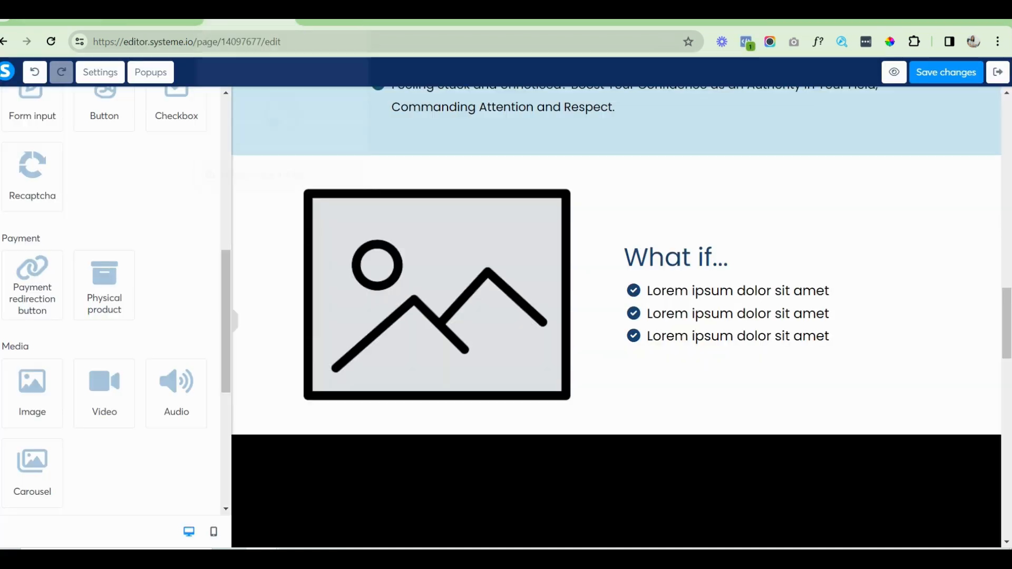
{"action": "triple_click", "coordinate": [652, 294]}
{"action": "key", "text": "ctrl+v"}
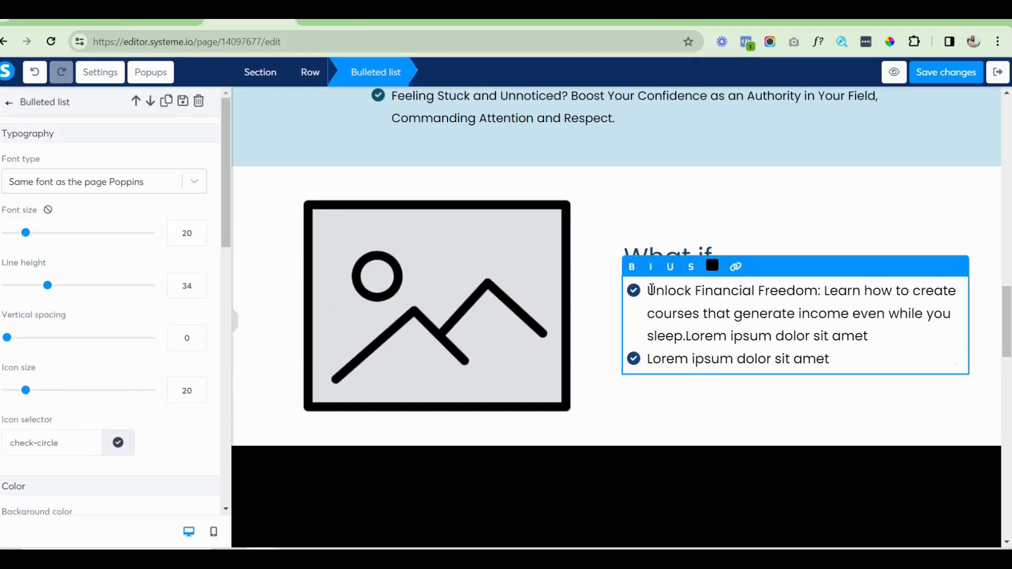
{"action": "key", "text": "Return"}
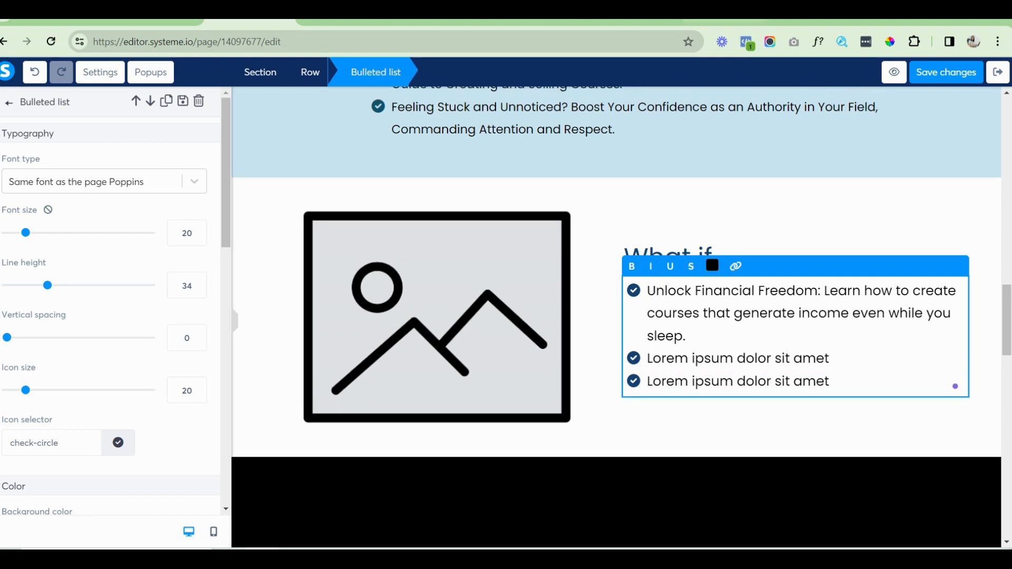
Copy ChatGPT's "Build a Global Audience" promise into the second bullet of the systeme.io "What if..." list.
{"action": "left_click", "coordinate": [817, 21]}
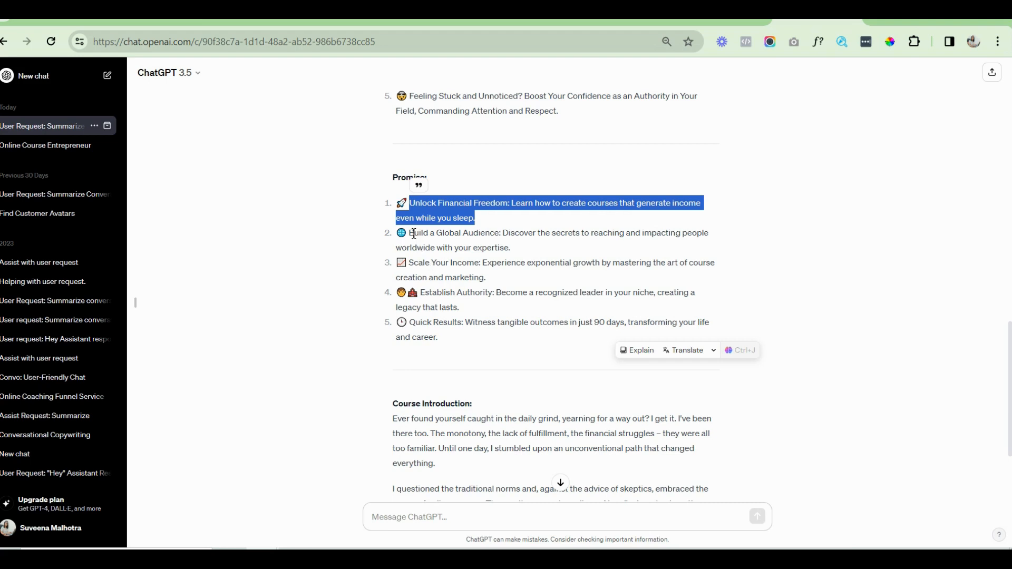
{"action": "left_click_drag", "start_coordinate": [410, 233], "coordinate": [525, 248]}
{"action": "key", "text": "ctrl+c"}
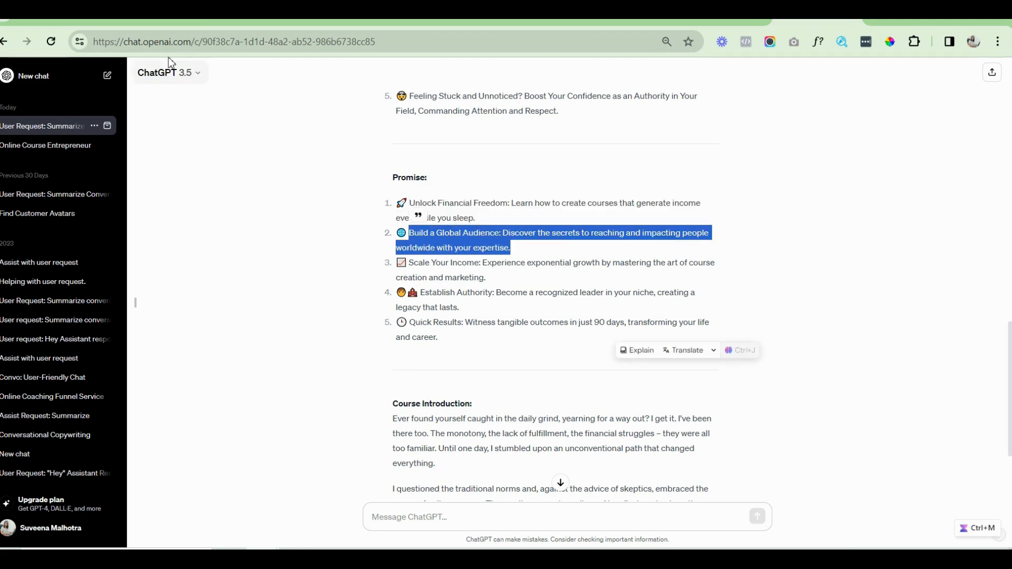
{"action": "left_click", "coordinate": [248, 21]}
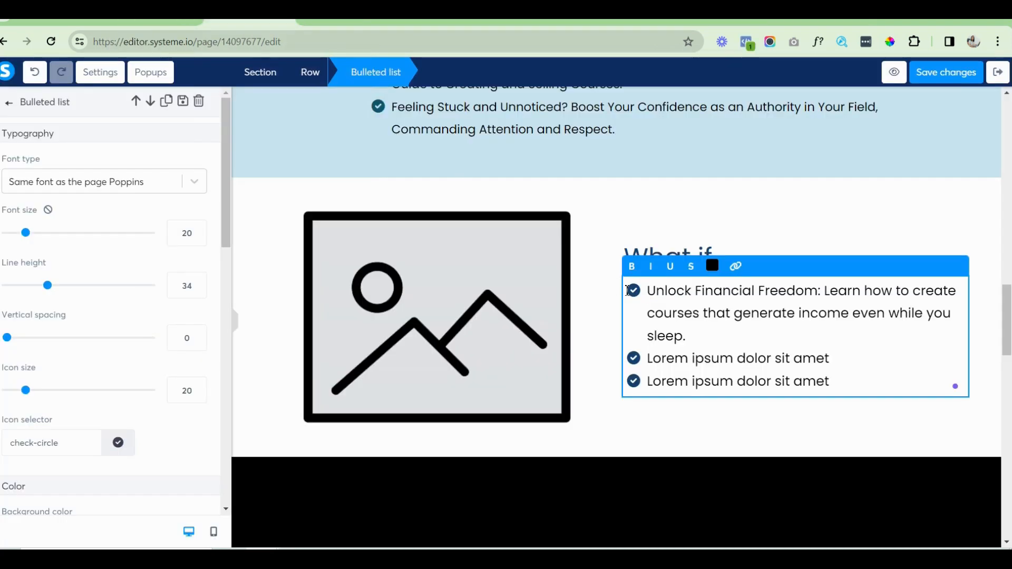
{"action": "triple_click", "coordinate": [650, 359]}
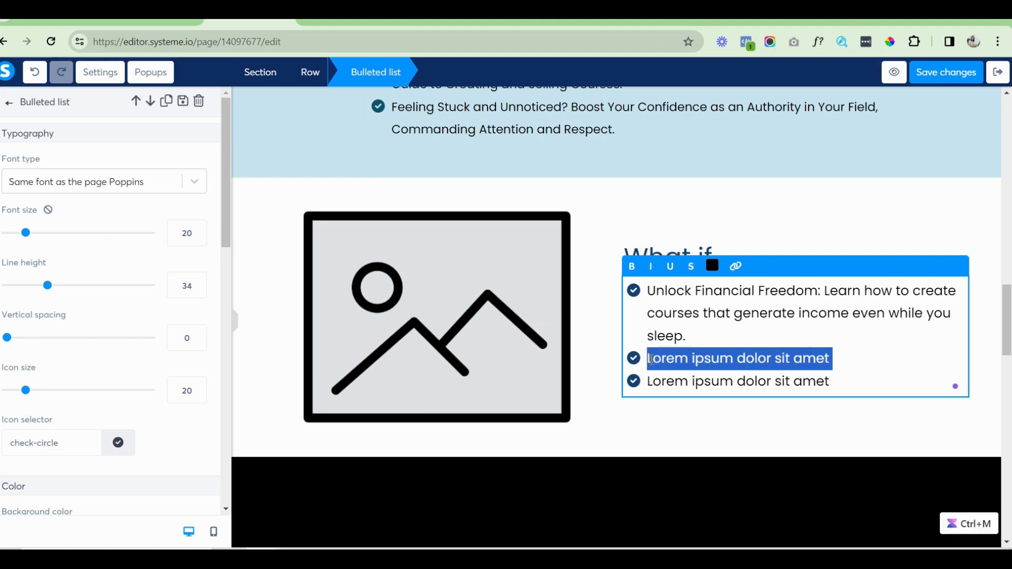
{"action": "key", "text": "ctrl+v"}
{"action": "key", "text": "Return"}
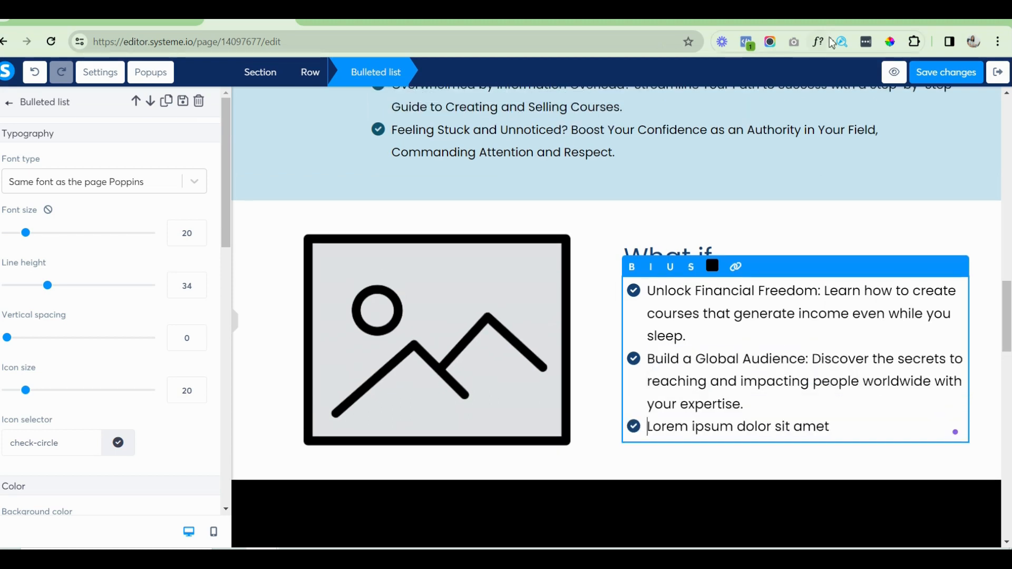
Copy ChatGPT's "Scale Your Income" promise into the third bullet of the systeme.io "What if..." list and set the list's font size to 18.
{"action": "left_click", "coordinate": [819, 22]}
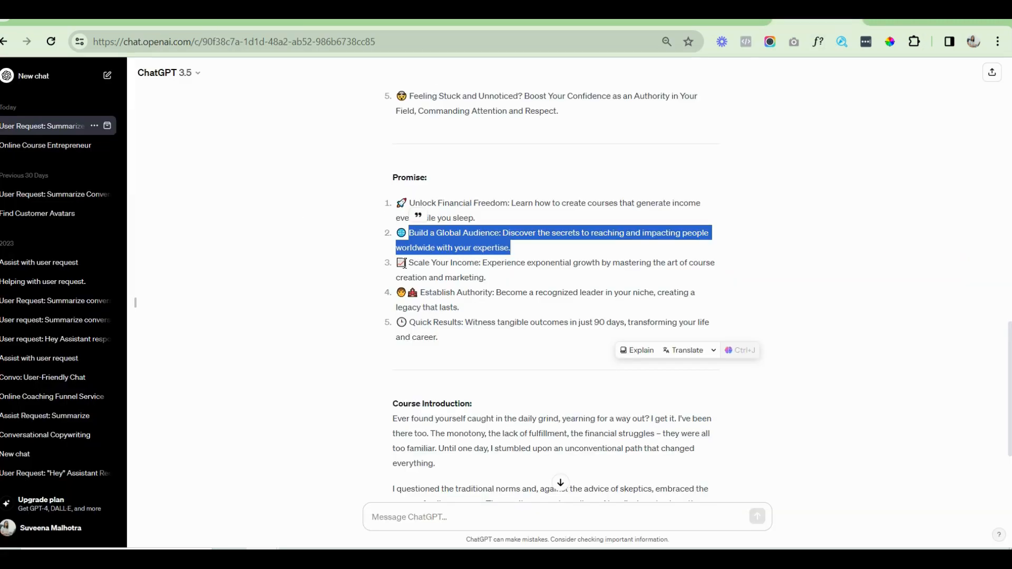
{"action": "left_click_drag", "start_coordinate": [411, 263], "coordinate": [487, 280]}
{"action": "key", "text": "ctrl+c"}
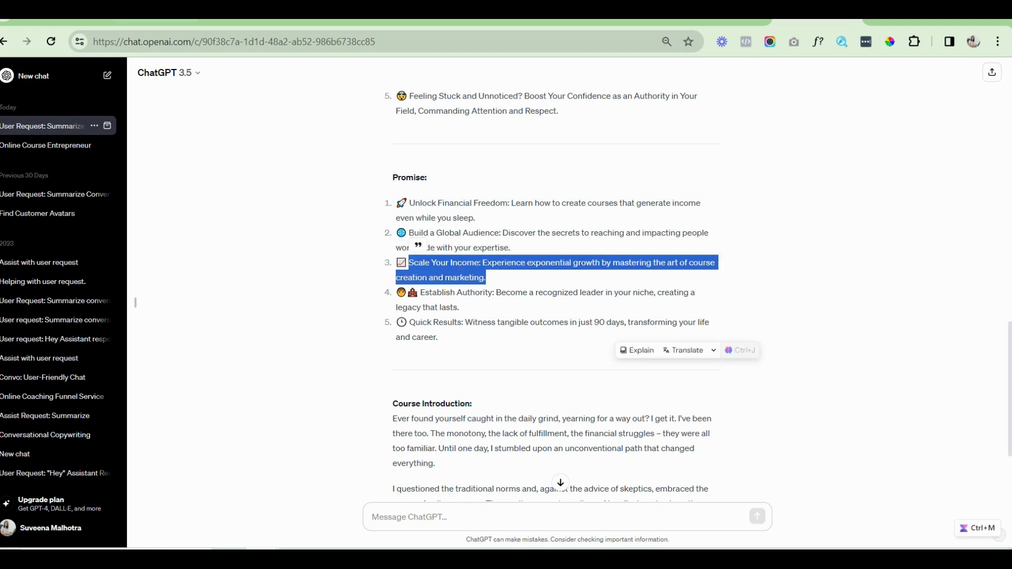
{"action": "left_click", "coordinate": [249, 21]}
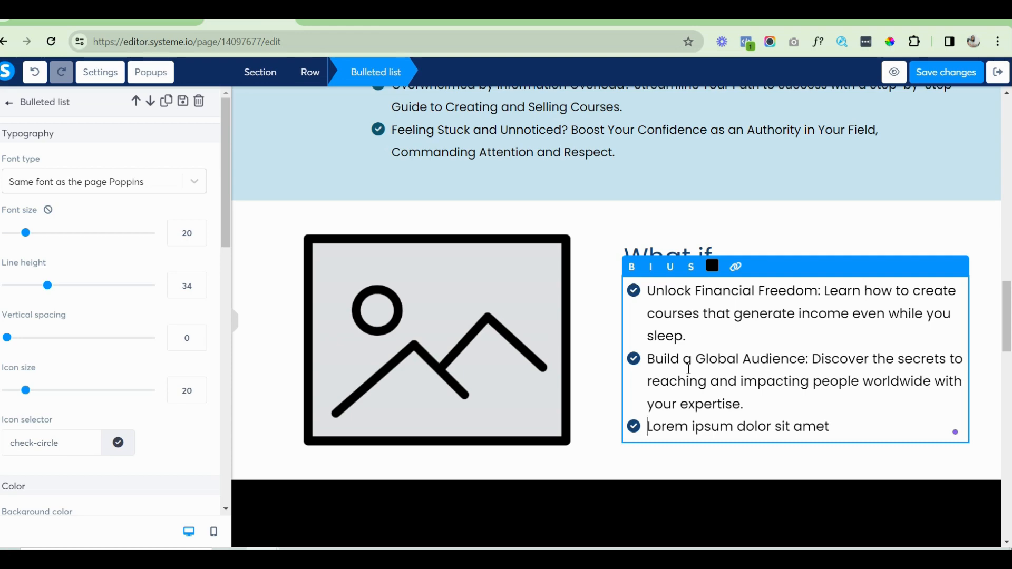
{"action": "key", "text": "ctrl+v"}
{"action": "key", "text": "Return"}
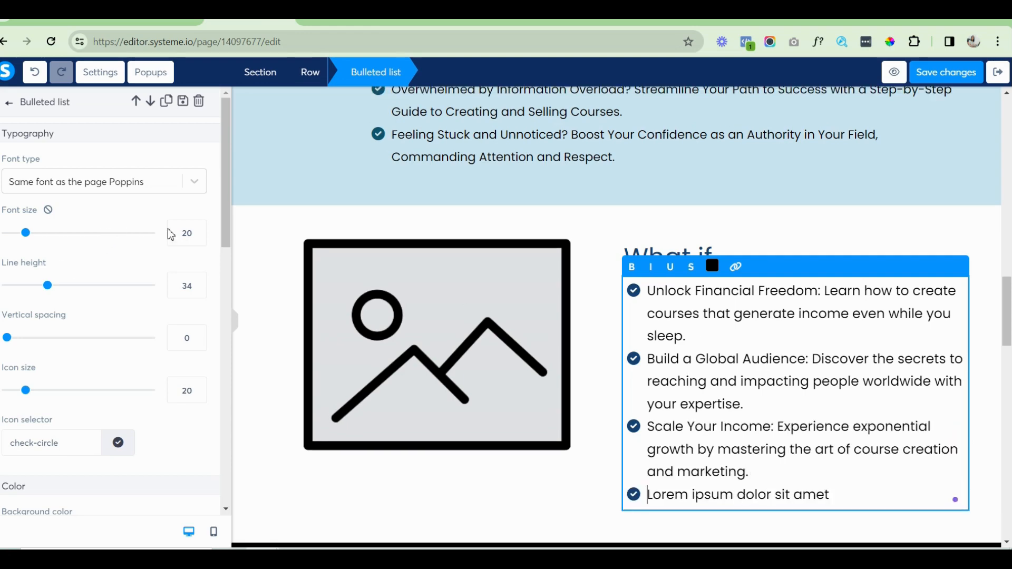
{"action": "left_click", "coordinate": [203, 238]}
{"action": "left_click", "coordinate": [203, 238]}
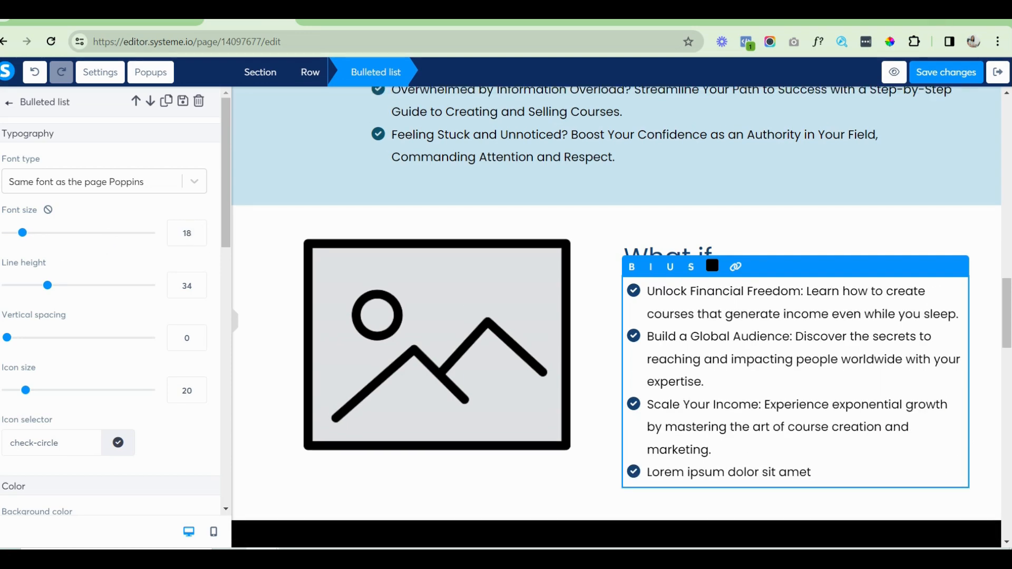
Copy ChatGPT's "Establish Authority" promise into the systeme.io "What if..." list as the fourth bullet.
{"action": "left_click", "coordinate": [817, 21]}
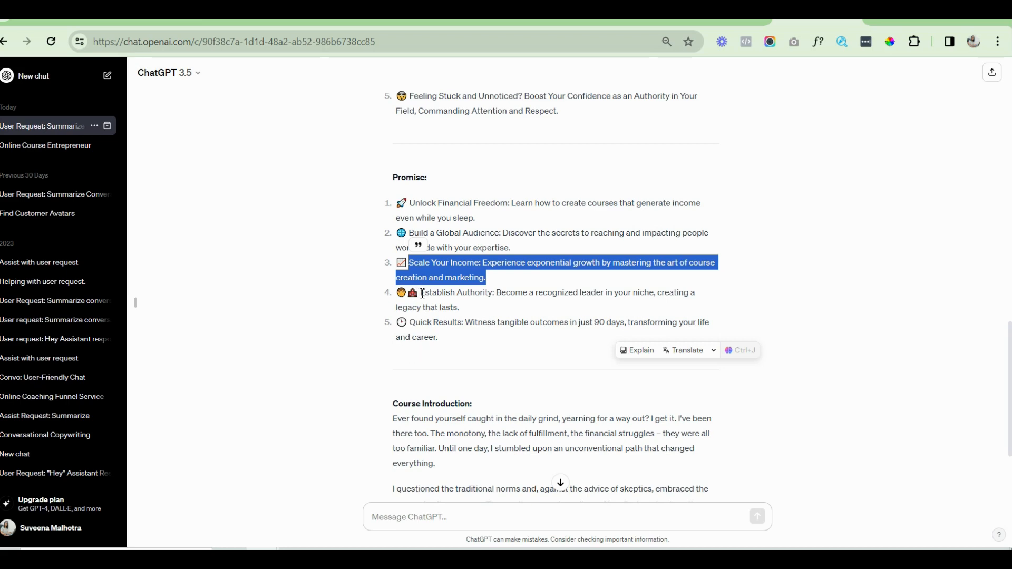
{"action": "left_click_drag", "start_coordinate": [423, 293], "coordinate": [483, 306]}
{"action": "key", "text": "ctrl+c"}
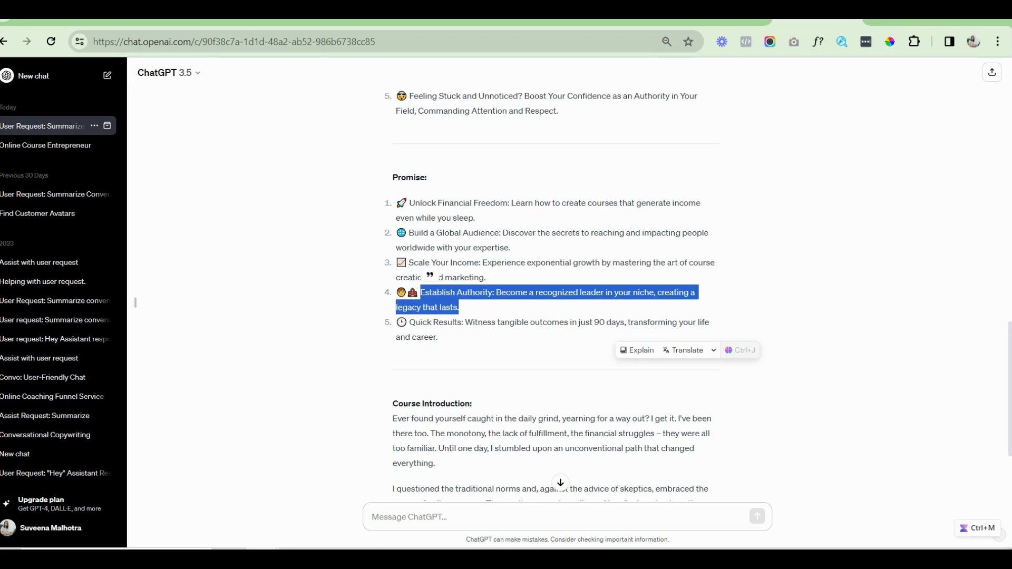
{"action": "left_click", "coordinate": [250, 21]}
{"action": "left_click", "coordinate": [651, 476]}
{"action": "key", "text": "ctrl+v"}
{"action": "key", "text": "Return"}
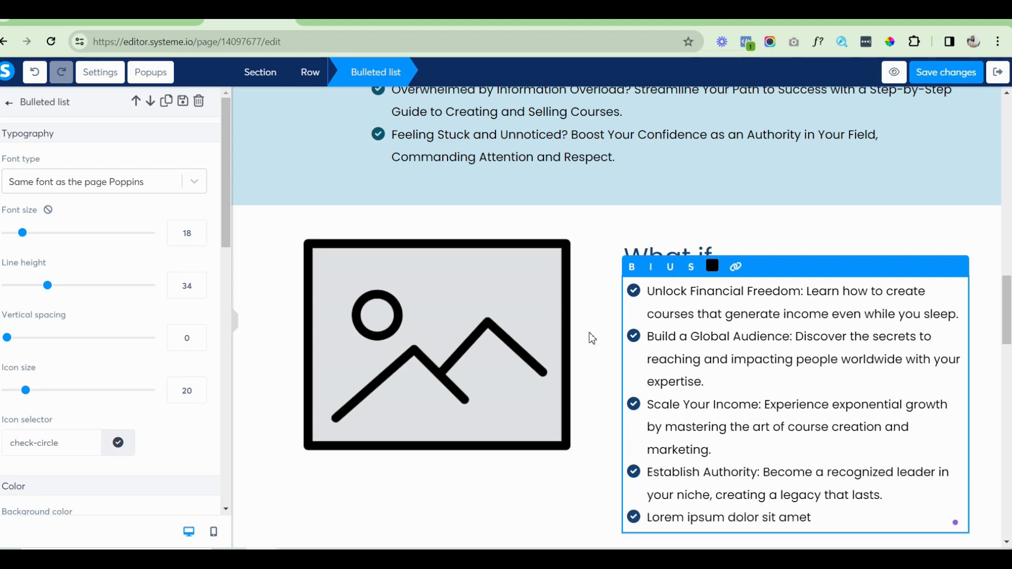
Copy ChatGPT's "Quick Results" promise into the fifth bullet of the systeme.io "What if..." list, removing the leftover placeholder text.
{"action": "left_click", "coordinate": [817, 21]}
{"action": "left_click_drag", "start_coordinate": [411, 322], "coordinate": [463, 344]}
{"action": "key", "text": "ctrl+c"}
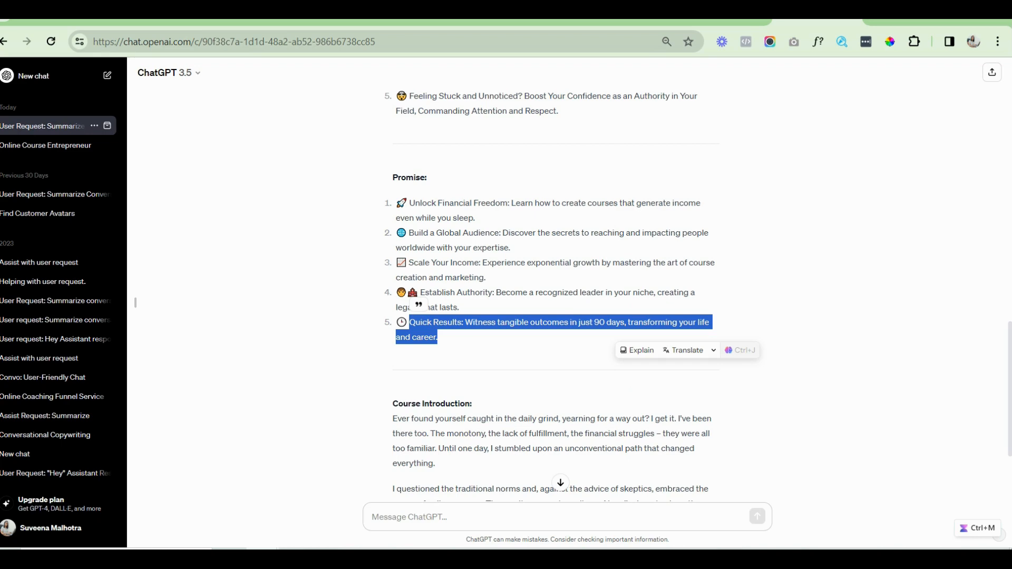
{"action": "left_click", "coordinate": [249, 21]}
{"action": "key", "text": "ctrl+v"}
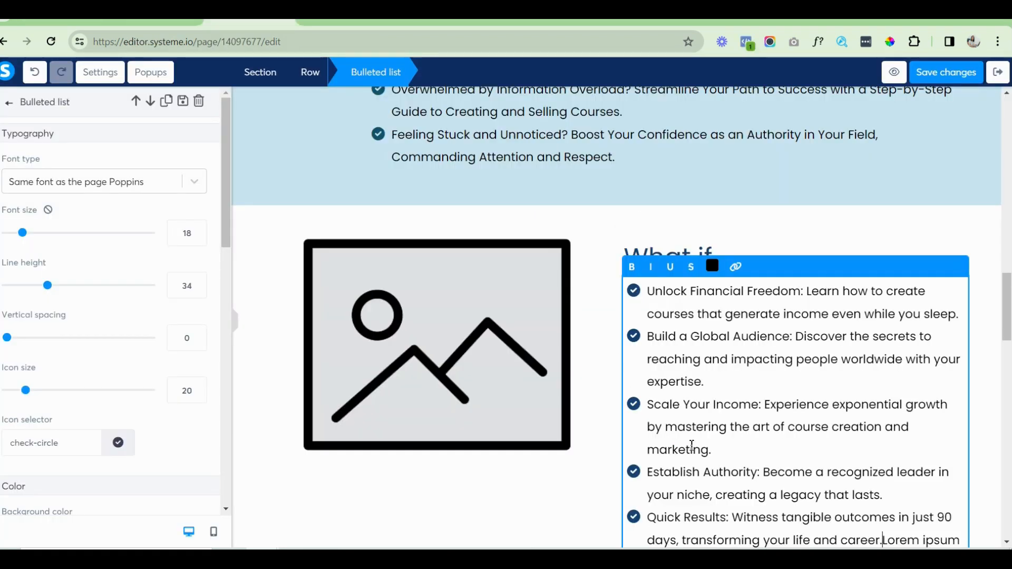
{"action": "key", "text": "shift+End"}
{"action": "type", "text": "\\"}
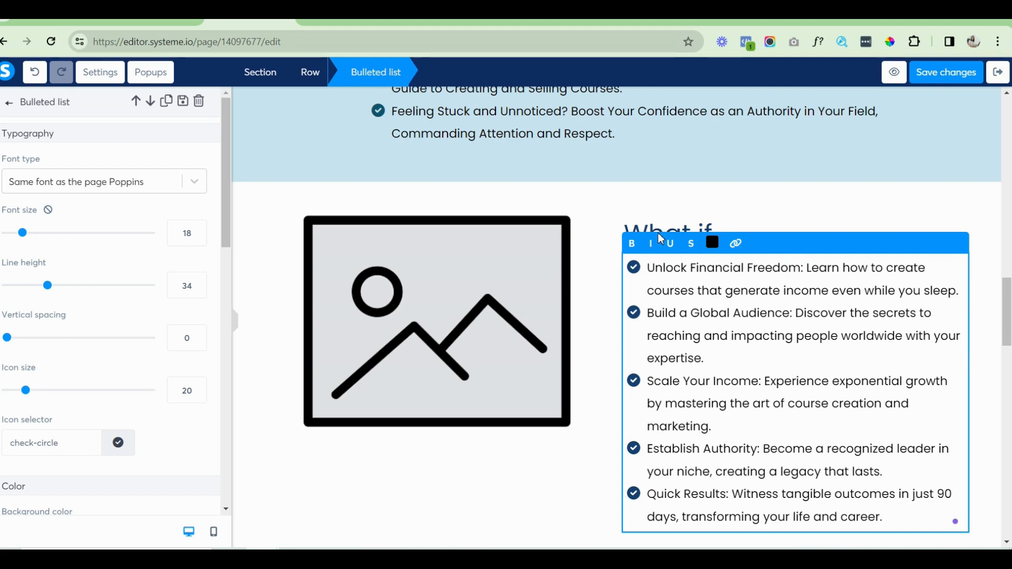
Vertically centre the placeholder image's column beside the "What if..." list and save the page.
{"action": "left_click", "coordinate": [585, 219]}
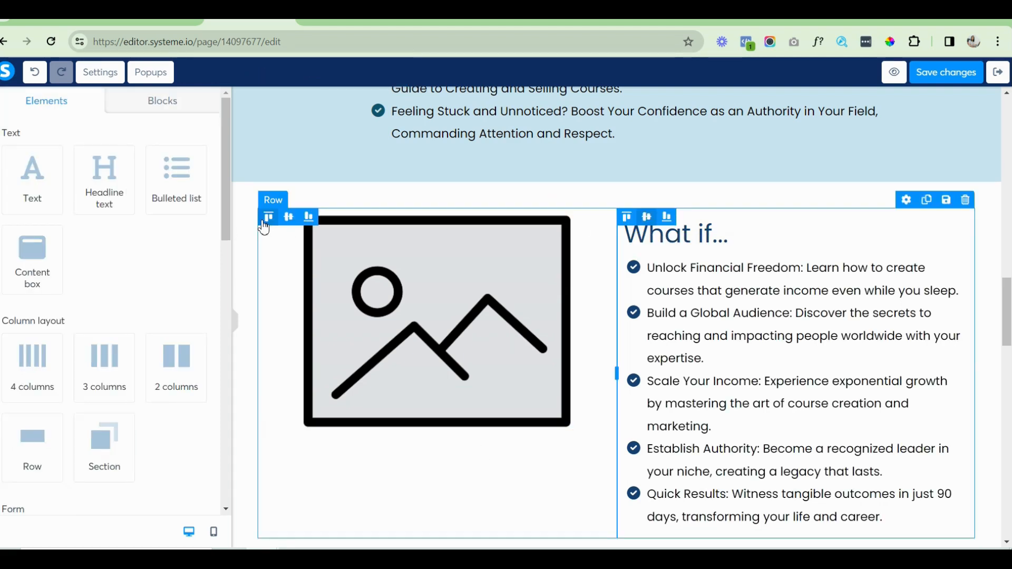
{"action": "left_click", "coordinate": [285, 223]}
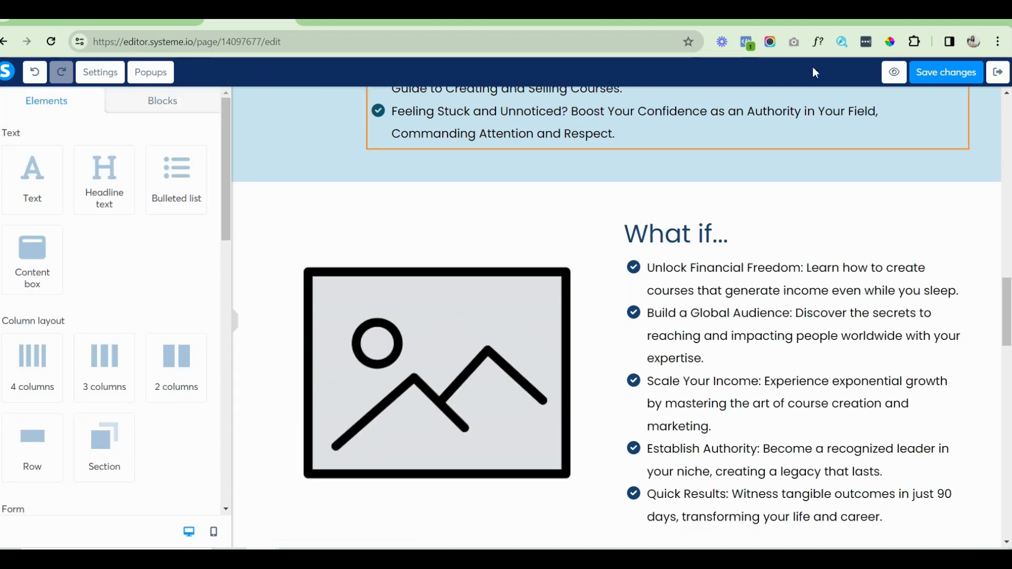
{"action": "left_click", "coordinate": [958, 82]}
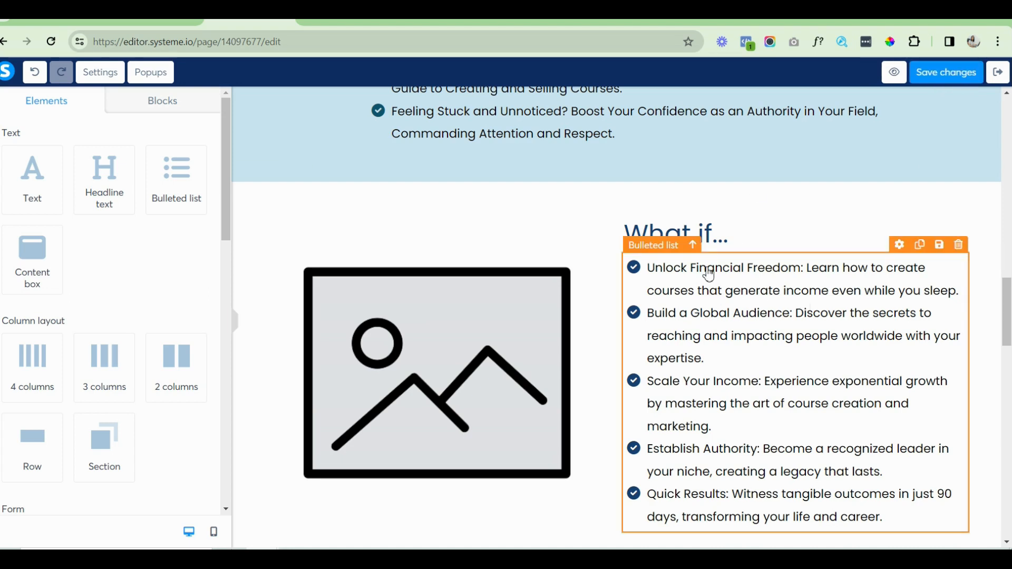
Change the heading above the promise list to "What if you can...".
{"action": "double_click", "coordinate": [715, 245]}
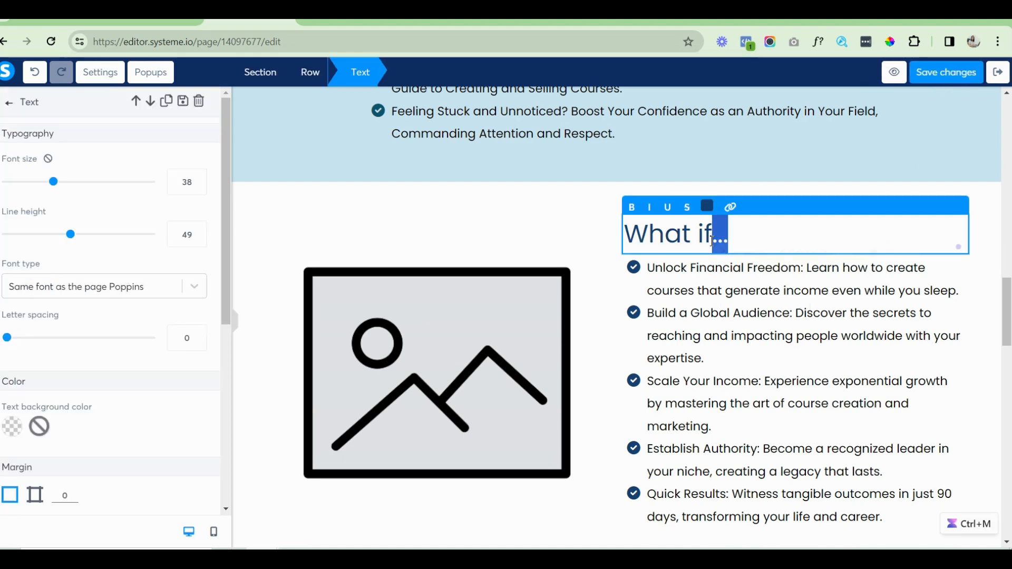
{"action": "double_click", "coordinate": [651, 270]}
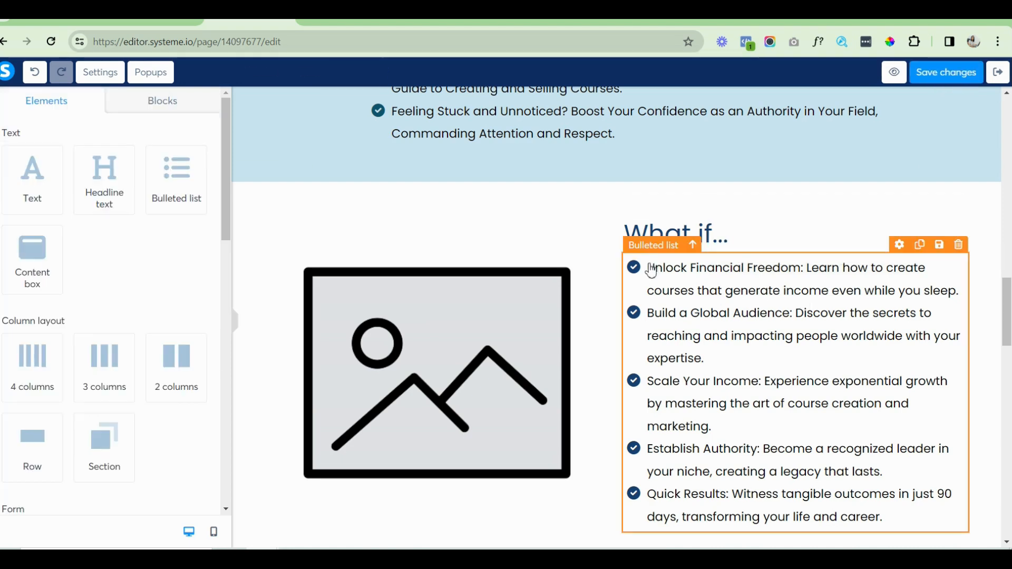
{"action": "left_click", "coordinate": [762, 224]}
{"action": "left_click", "coordinate": [716, 240]}
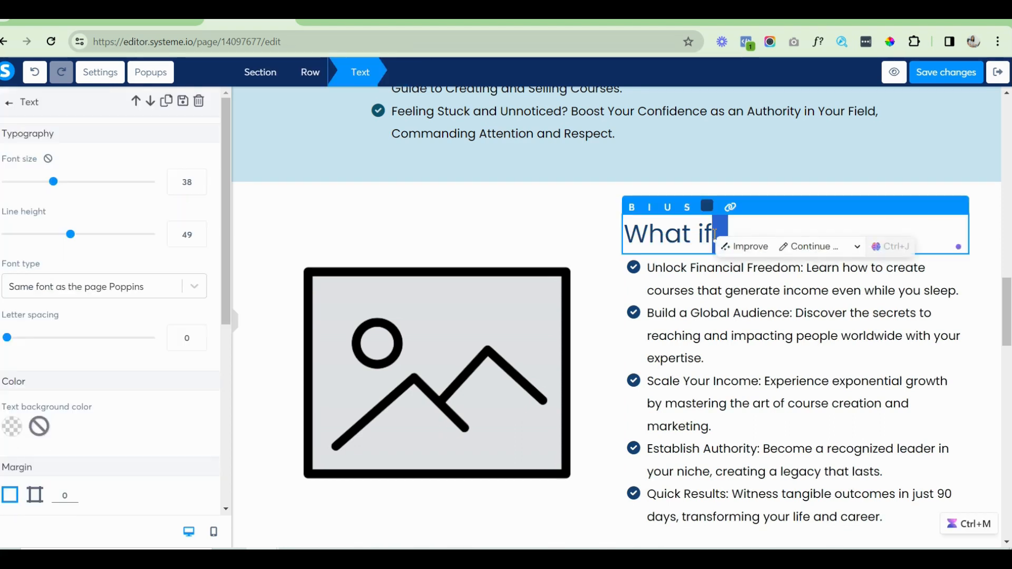
{"action": "type", "text": "y"}
{"action": "key", "text": "BackSpace"}
{"action": "type", "text": "you can..."}
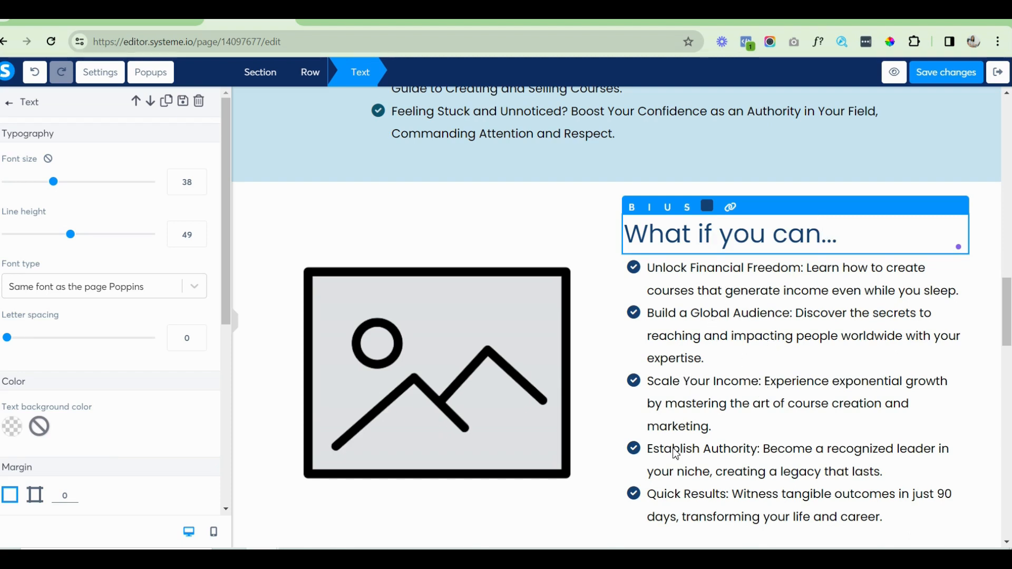
Add "Get" before "Quick Results" in the fifth bullet of the promise list and save the page.
{"action": "left_click", "coordinate": [653, 496]}
{"action": "type", "text": "Get"}
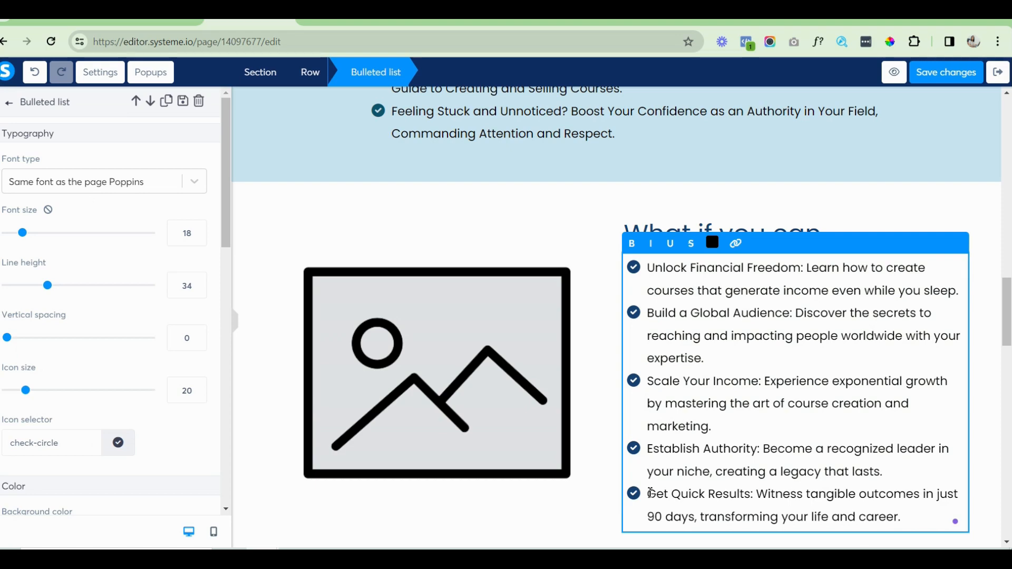
{"action": "left_click", "coordinate": [938, 80]}
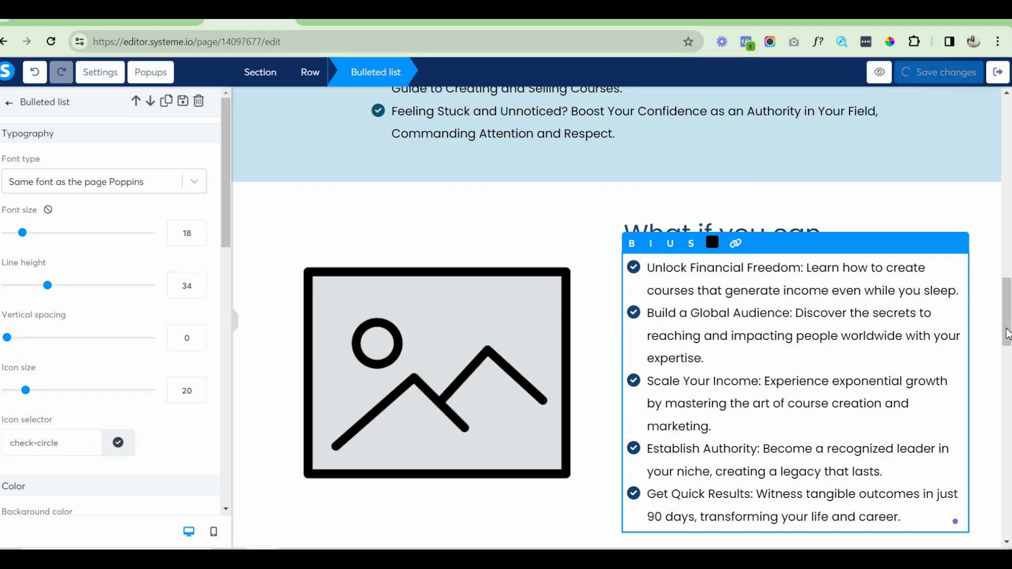
Duplicate the "Get Instant Access" button under the video and move the copy directly below the promise list, in the same column.
{"action": "left_click_drag", "start_coordinate": [1005, 327], "coordinate": [998, 217]}
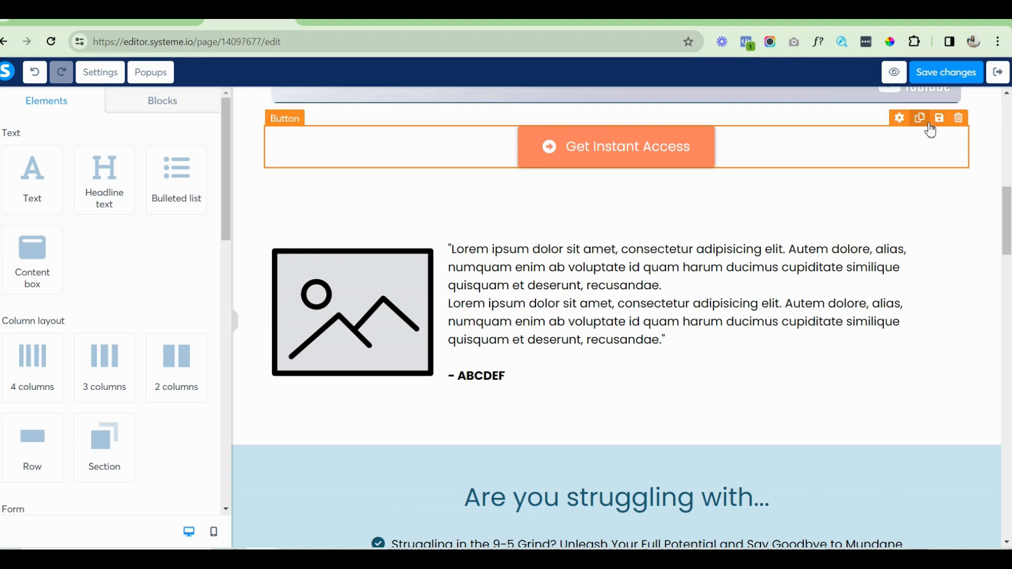
{"action": "left_click", "coordinate": [924, 124]}
{"action": "left_click_drag", "start_coordinate": [900, 163], "coordinate": [782, 421]}
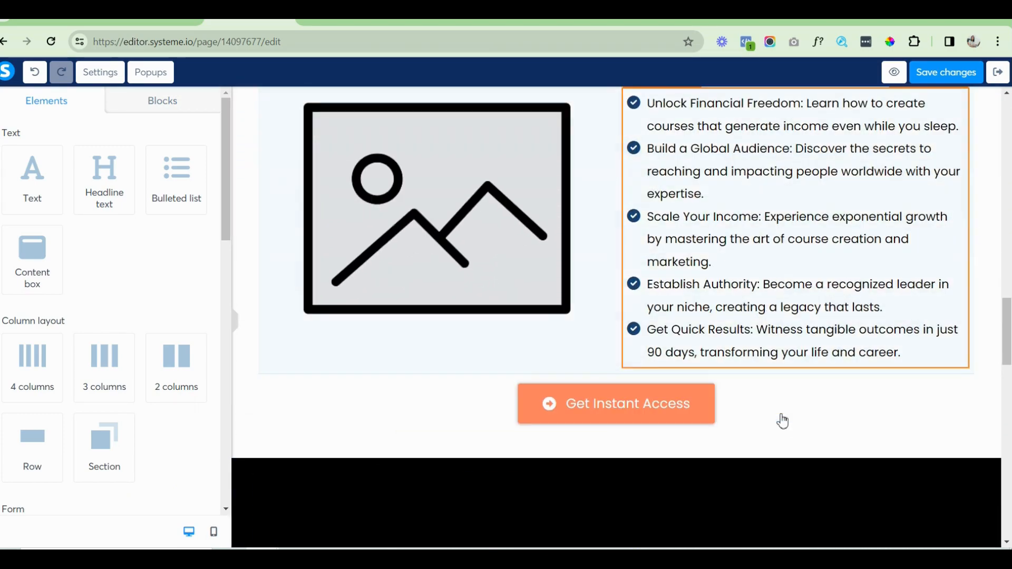
{"action": "mouse_move", "coordinate": [1004, 342]}
{"action": "left_mouse_down"}
{"action": "mouse_move", "coordinate": [1004, 313]}
{"action": "mouse_move", "coordinate": [1005, 345]}
{"action": "left_mouse_up"}
{"action": "mouse_move", "coordinate": [687, 396]}
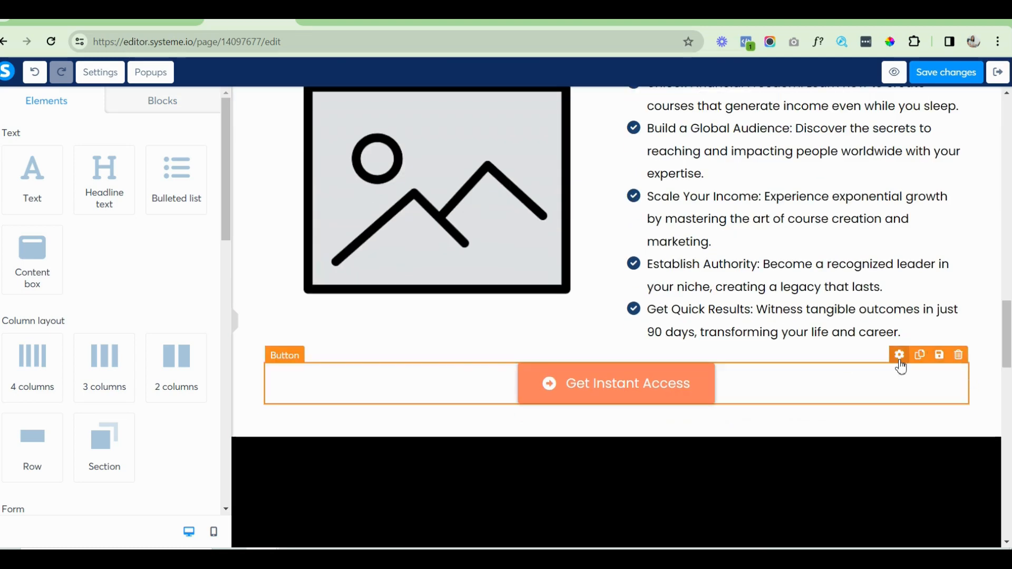
{"action": "left_click_drag", "start_coordinate": [901, 365], "coordinate": [814, 345]}
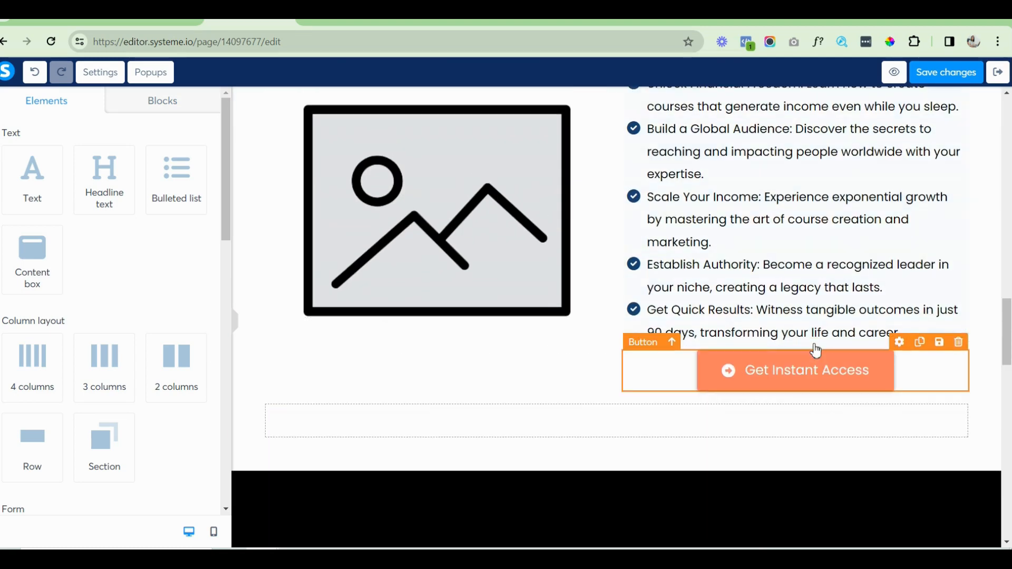
Left-align the "Get Instant Access" button below the promise list and save the page.
{"action": "left_click", "coordinate": [650, 375]}
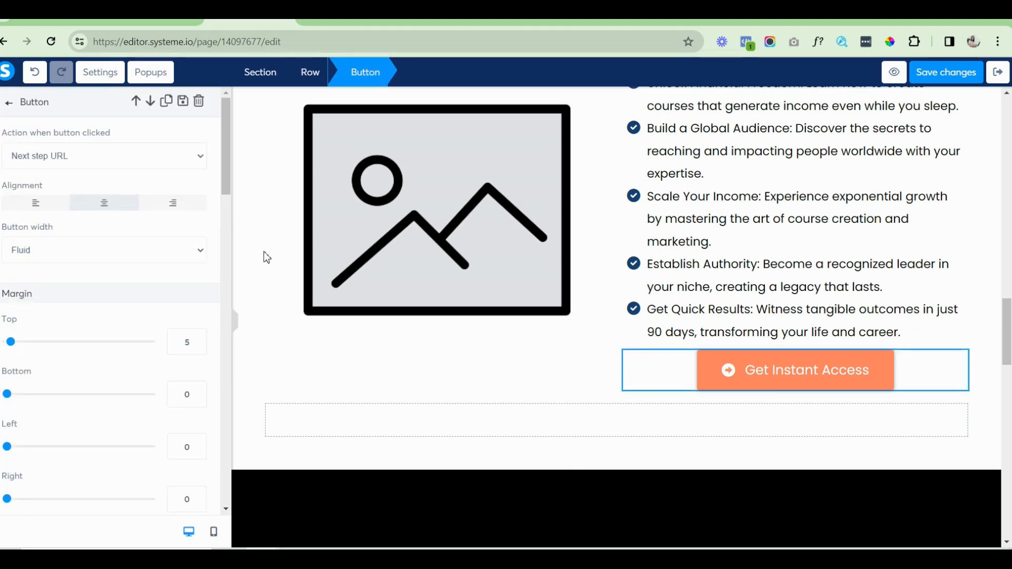
{"action": "left_click", "coordinate": [29, 204]}
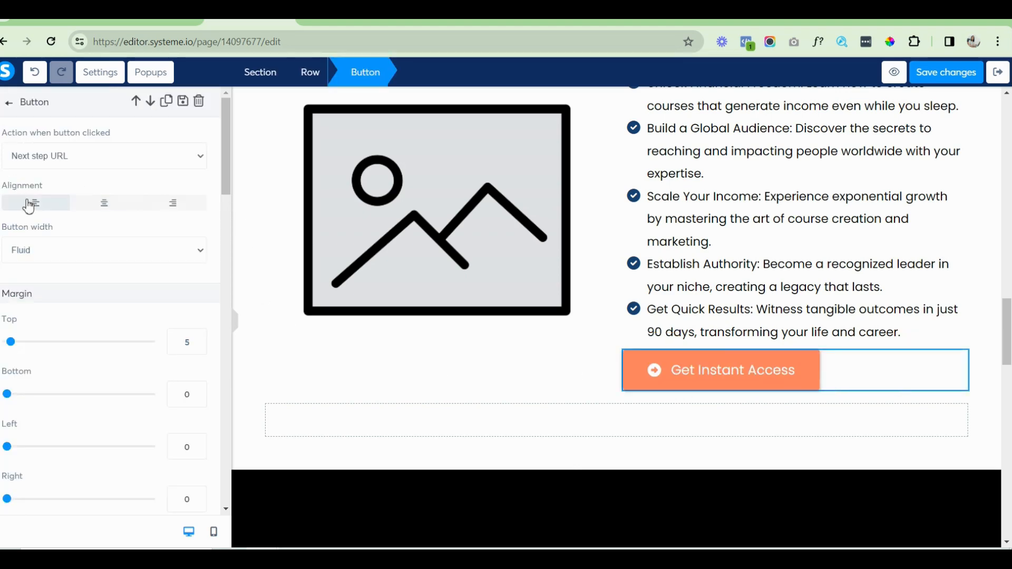
{"action": "left_click_drag", "start_coordinate": [1009, 342], "coordinate": [1009, 332]}
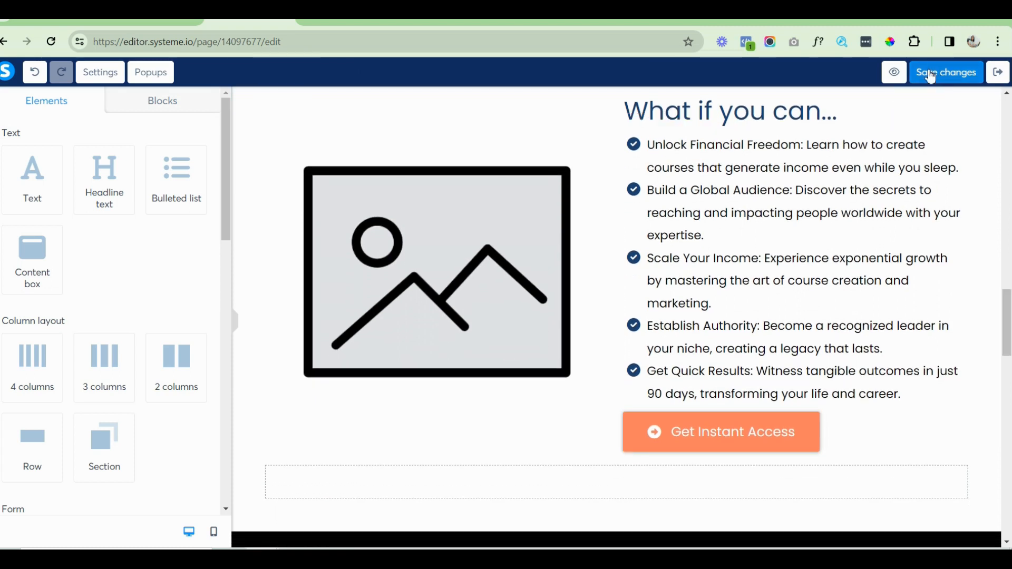
{"action": "left_click", "coordinate": [947, 73]}
Set the top margin of the "Get Instant Access" button below the promise list to 10 and save the page.
{"action": "left_click", "coordinate": [634, 437]}
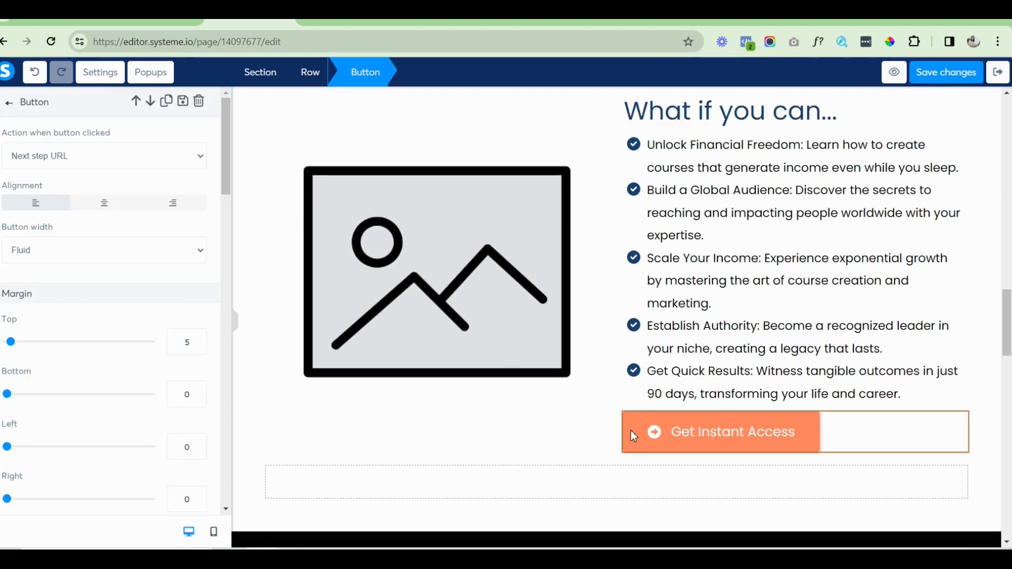
{"action": "left_click", "coordinate": [199, 338]}
{"action": "left_click", "coordinate": [199, 339]}
{"action": "left_click", "coordinate": [199, 338]}
{"action": "left_click", "coordinate": [199, 339]}
{"action": "left_click", "coordinate": [199, 338]}
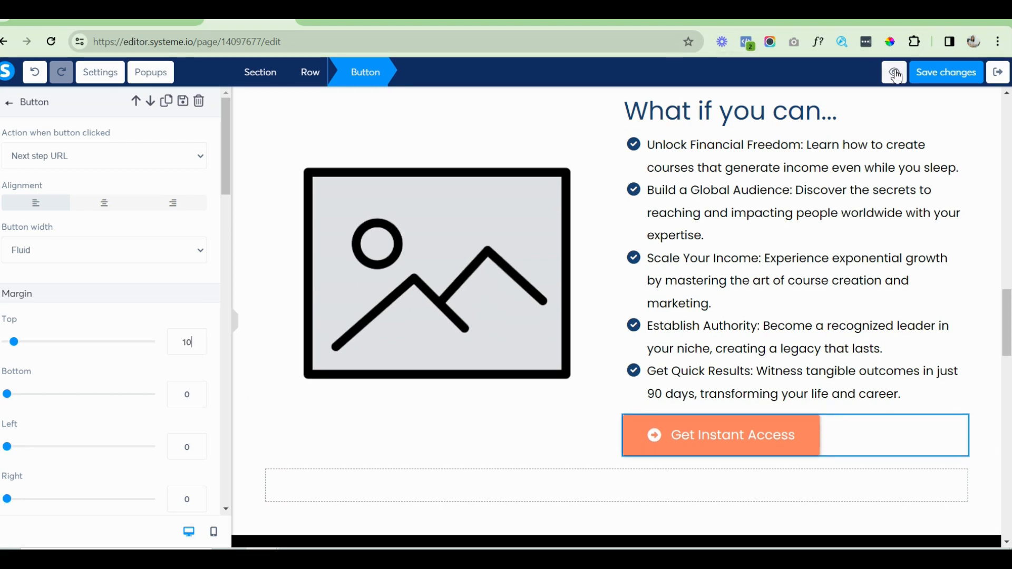
{"action": "left_click", "coordinate": [951, 74]}
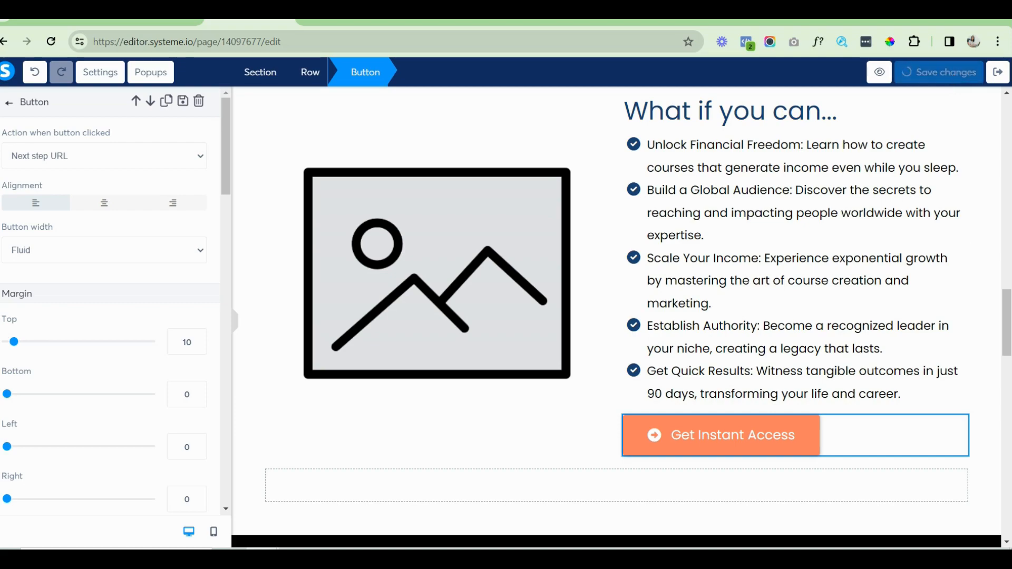
Delete the empty row beneath the promise section's "Get Instant Access" button.
{"action": "left_click", "coordinate": [1002, 278]}
{"action": "left_click_drag", "start_coordinate": [1005, 303], "coordinate": [1007, 340]}
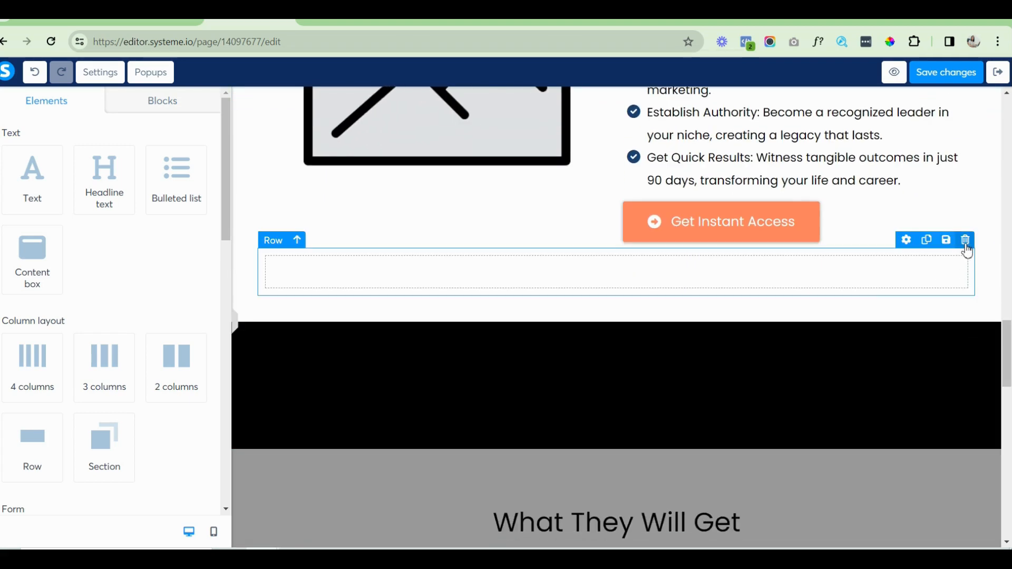
{"action": "left_click", "coordinate": [965, 240]}
{"action": "left_click", "coordinate": [554, 127]}
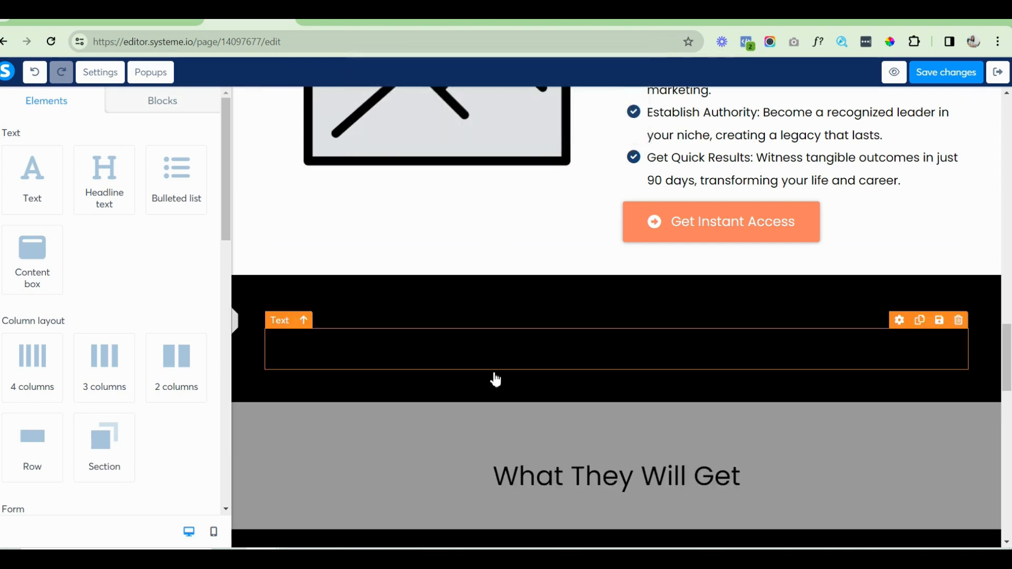
Open the heading text in the black section above "What They Will Get" for editing.
{"action": "left_click", "coordinate": [482, 348]}
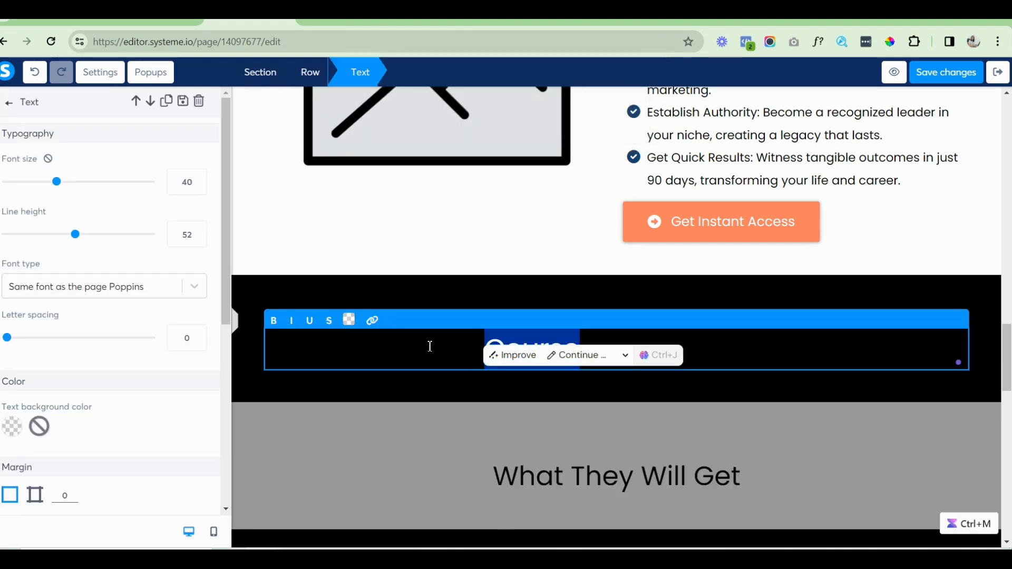
Replace the "Course Introduction" heading text with the three introduction paragraphs copied from the ChatGPT conversation.
{"action": "key", "text": "ctrl+a"}
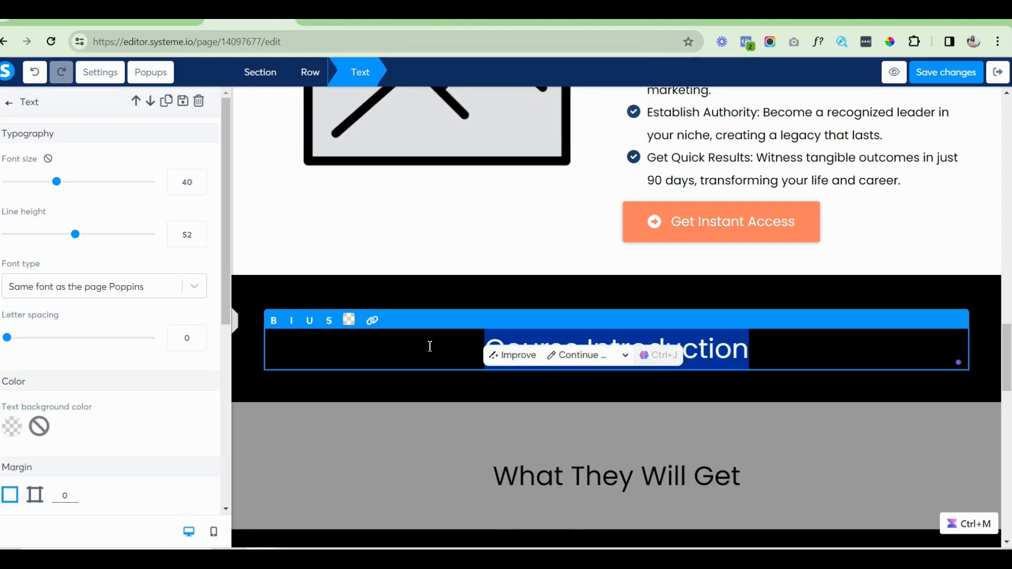
{"action": "left_click", "coordinate": [818, 21]}
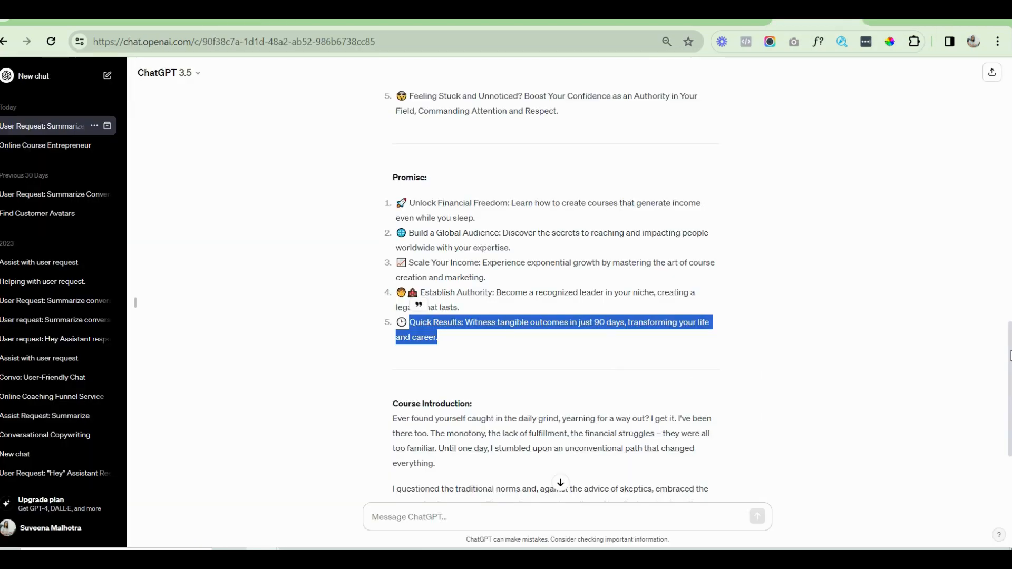
{"action": "scroll", "coordinate": [376, 307], "scroll_direction": "down", "scroll_amount": 3}
{"action": "mouse_move", "coordinate": [392, 274]}
{"action": "left_mouse_down"}
{"action": "mouse_move", "coordinate": [606, 459]}
{"action": "mouse_move", "coordinate": [551, 465]}
{"action": "mouse_move", "coordinate": [346, 311]}
{"action": "mouse_move", "coordinate": [394, 296]}
{"action": "mouse_move", "coordinate": [395, 270]}
{"action": "left_mouse_up"}
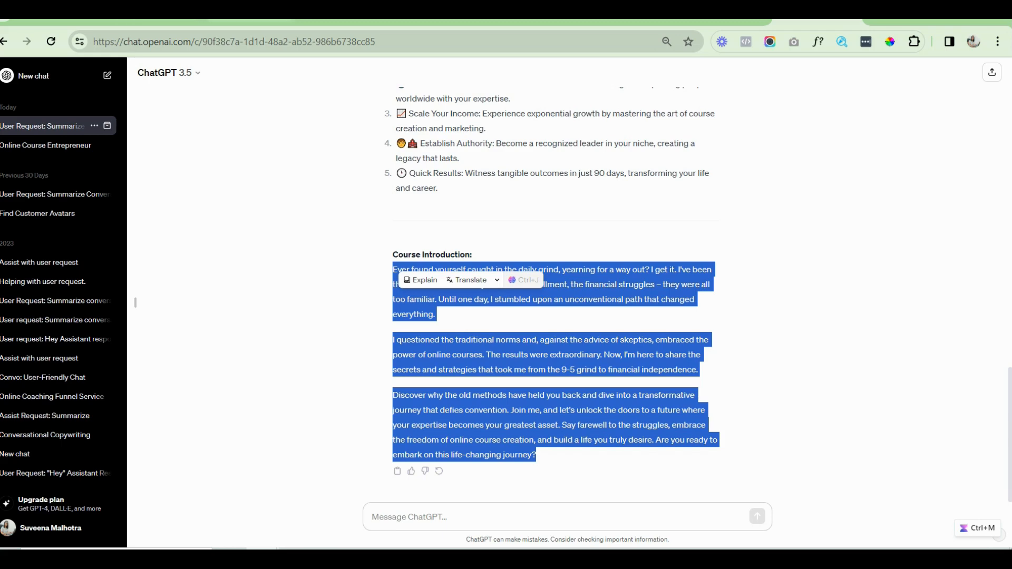
{"action": "left_click", "coordinate": [247, 20]}
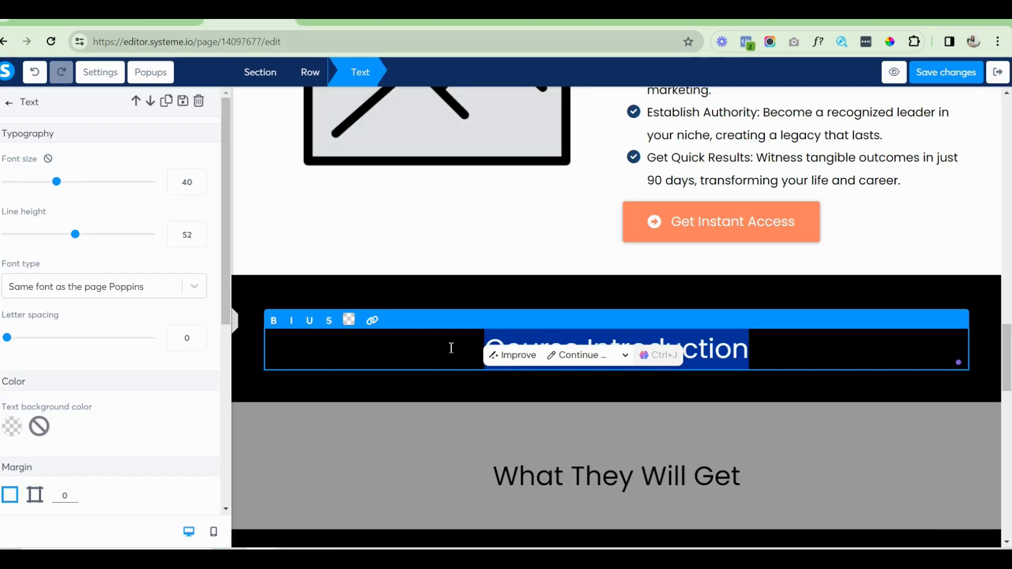
{"action": "key", "text": "BackSpace"}
{"action": "key", "text": "ctrl+v"}
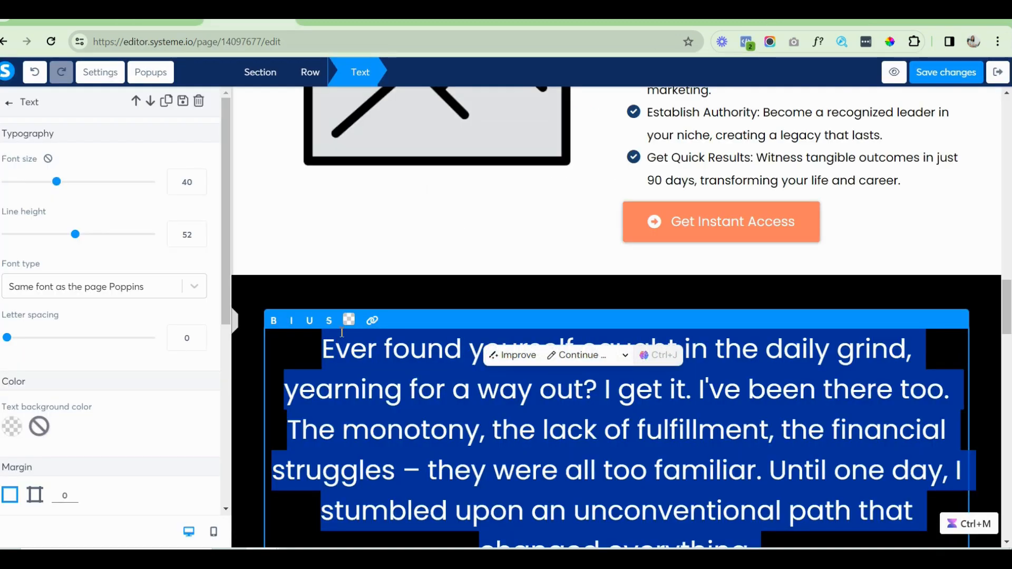
Set the pasted introduction's text colour to black and reduce its font size to 26.
{"action": "left_click", "coordinate": [349, 320]}
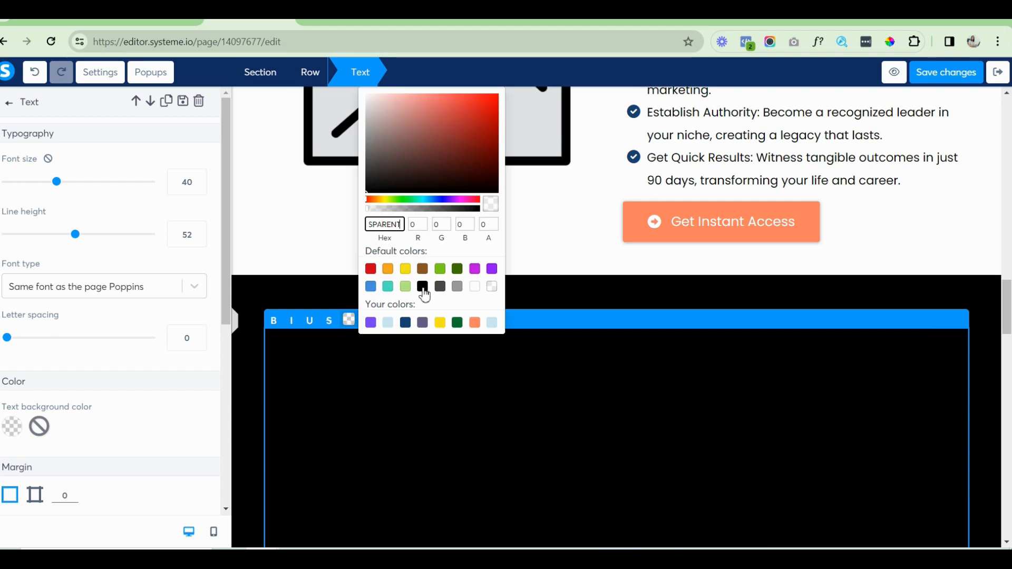
{"action": "left_click", "coordinate": [199, 187]}
{"action": "left_click", "coordinate": [199, 187]}
{"action": "left_click", "coordinate": [199, 187]}
{"action": "left_click", "coordinate": [199, 187]}
{"action": "left_click", "coordinate": [199, 187]}
{"action": "left_click", "coordinate": [199, 187]}
{"action": "double_click", "coordinate": [365, 366]}
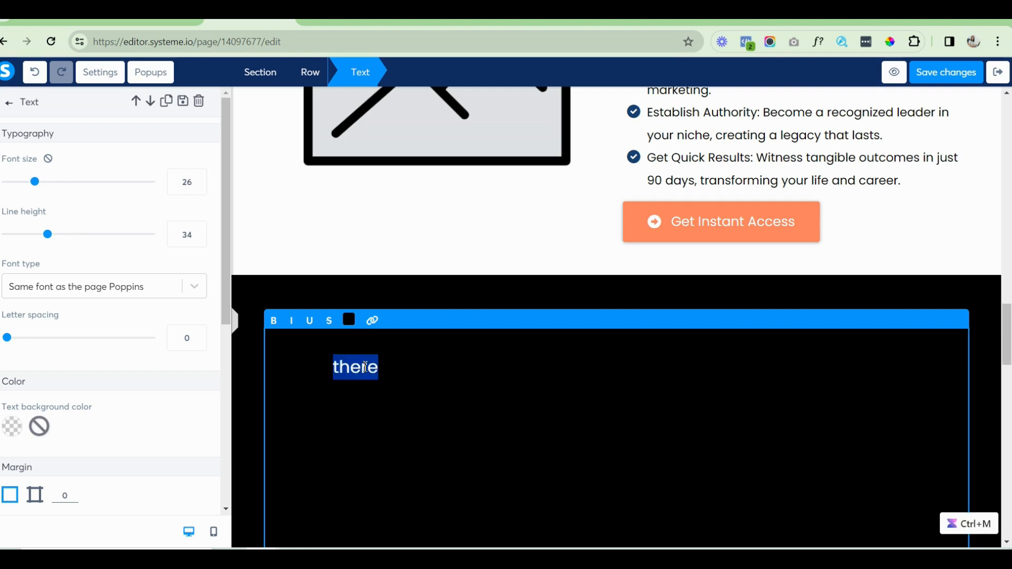
{"action": "key", "text": "ctrl+a"}
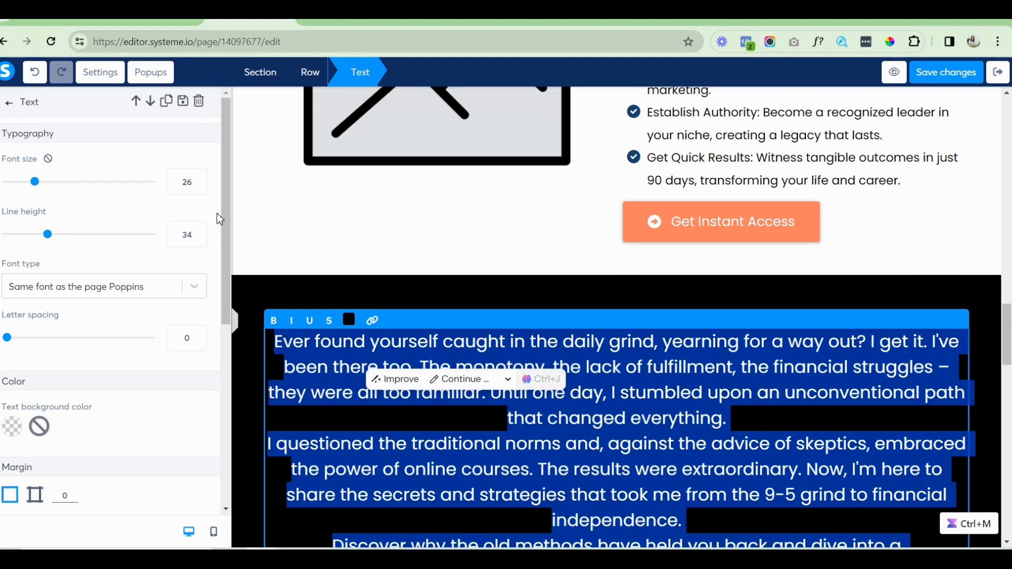
{"action": "key", "text": "BackSpace"}
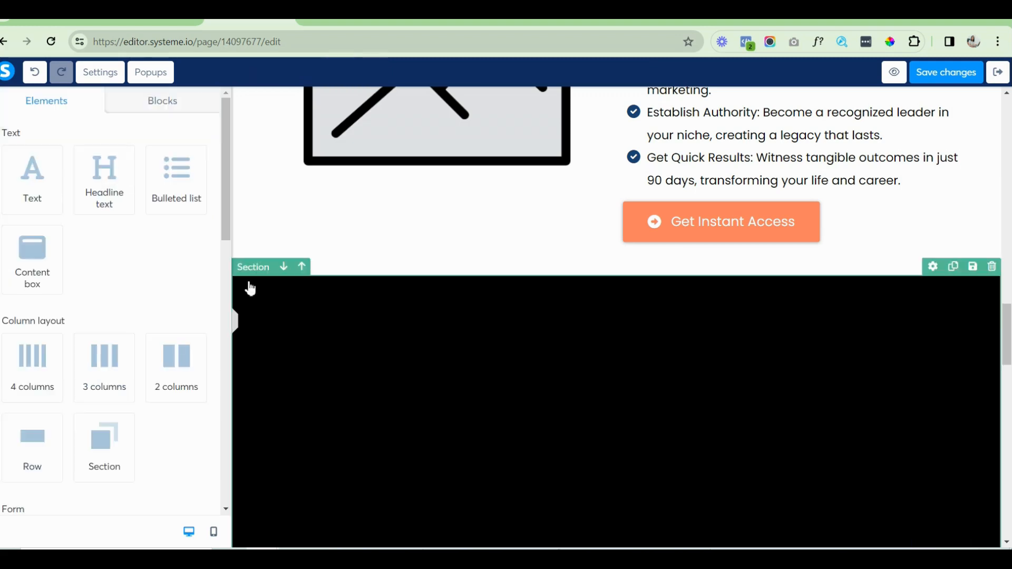
Change the introduction section's background from black to the saved light blue colour.
{"action": "left_click", "coordinate": [250, 289]}
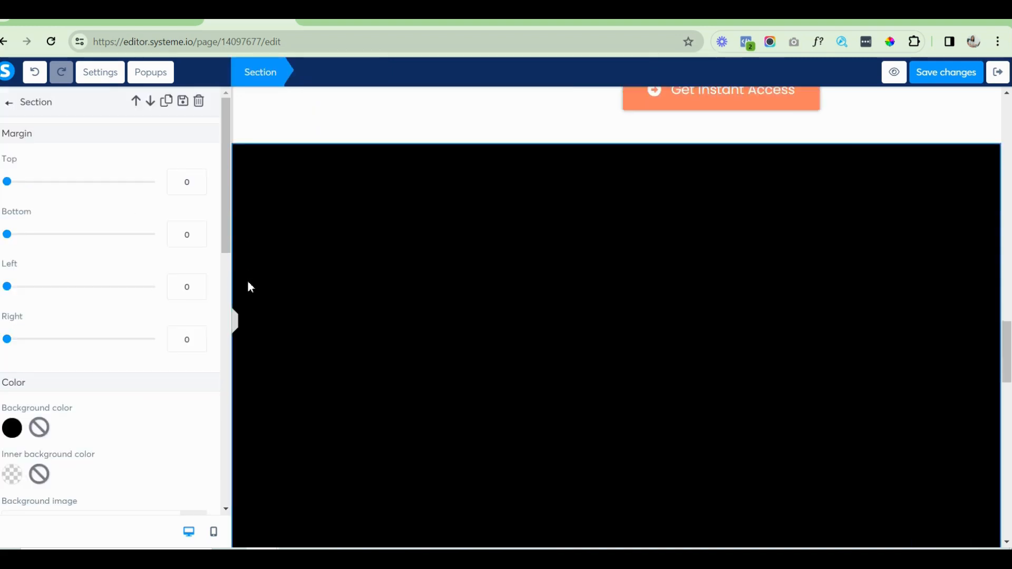
{"action": "left_click", "coordinate": [12, 429]}
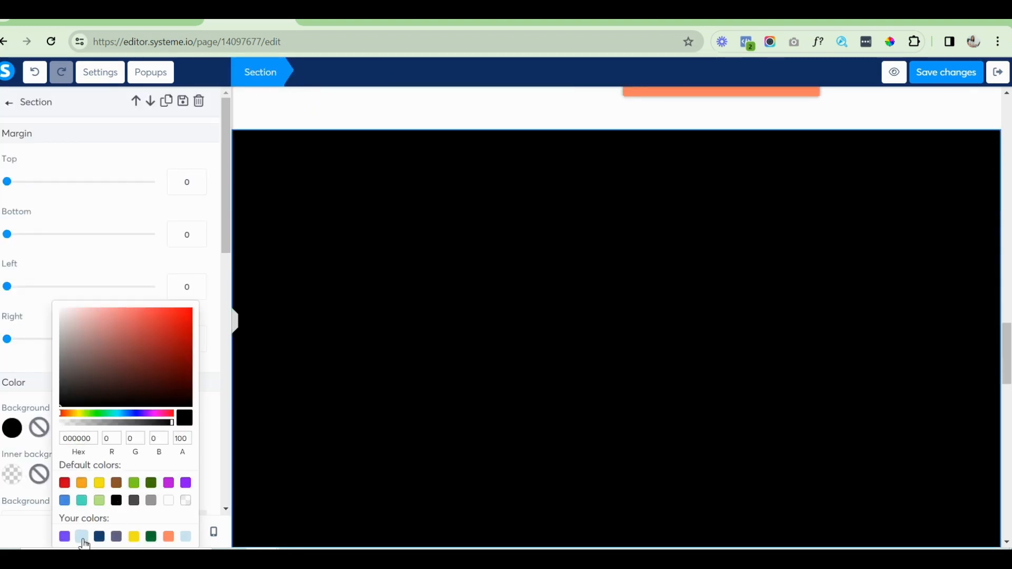
{"action": "left_click", "coordinate": [82, 537]}
Reduce the font size of the entire introduction text to 18.
{"action": "left_click", "coordinate": [371, 242]}
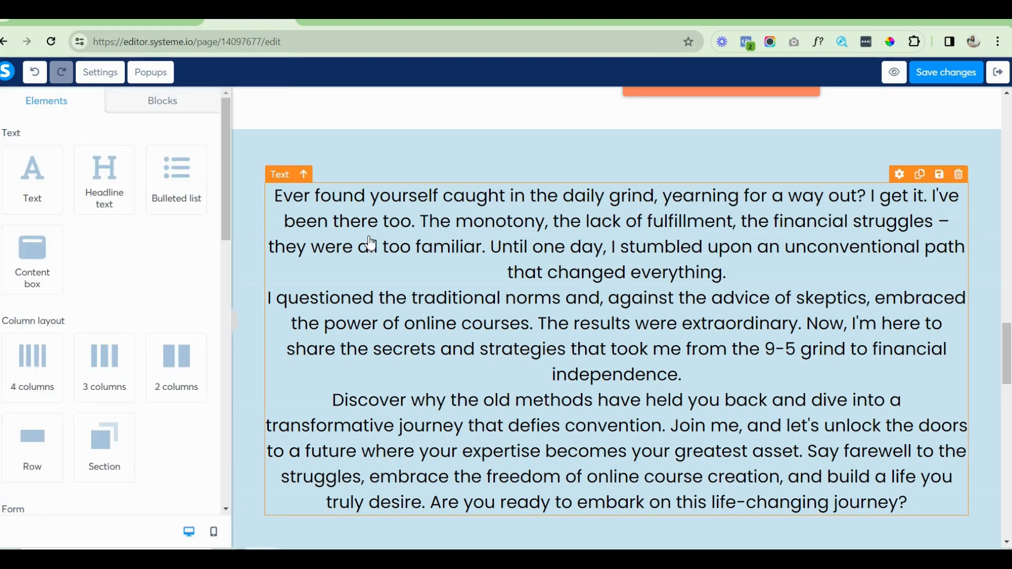
{"action": "key", "text": "ctrl+a"}
{"action": "left_click", "coordinate": [342, 206]}
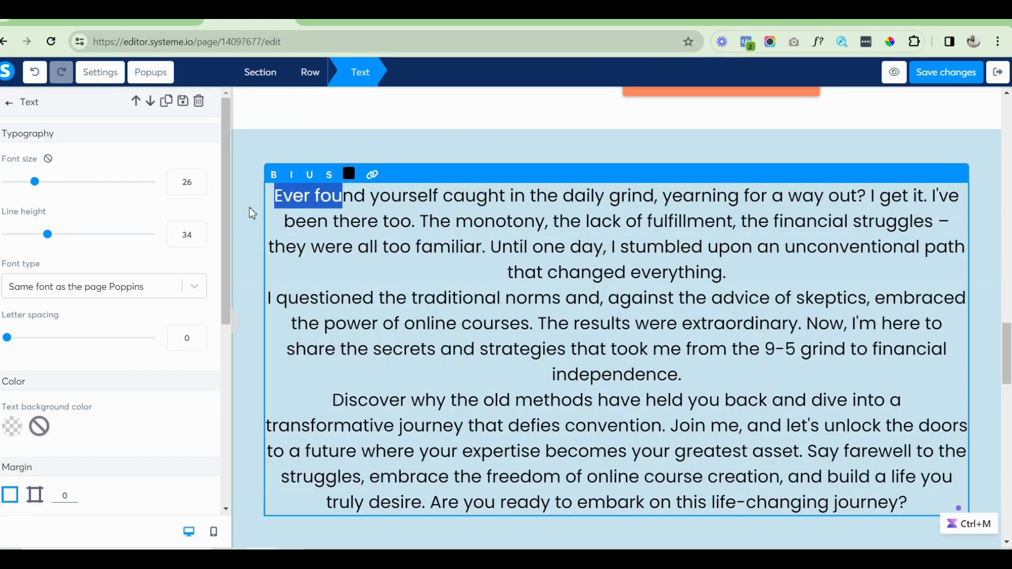
{"action": "key", "text": "ctrl+a"}
{"action": "left_click", "coordinate": [198, 186]}
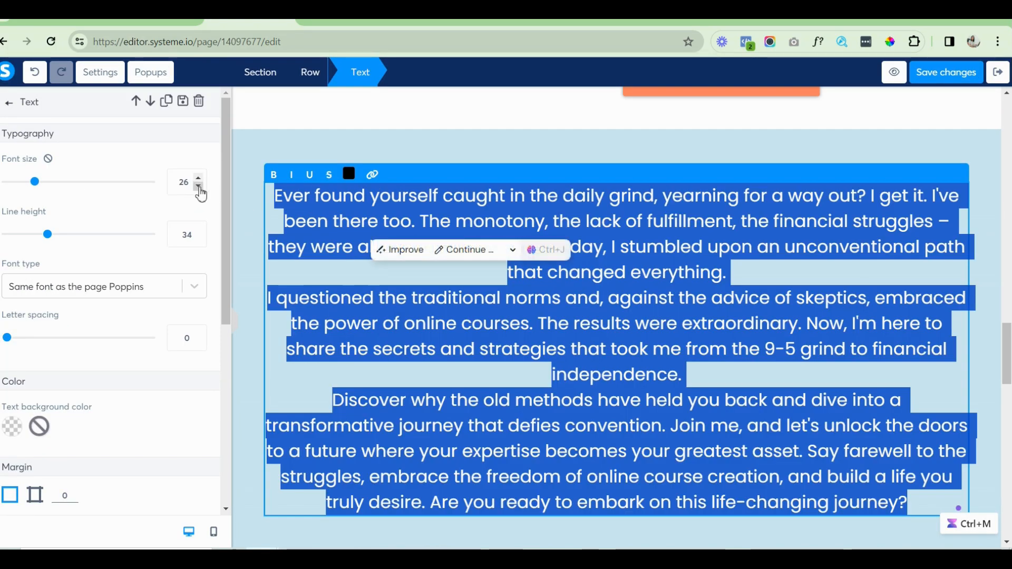
{"action": "left_click", "coordinate": [198, 186]}
{"action": "left_click", "coordinate": [198, 186]}
{"action": "left_click", "coordinate": [199, 186]}
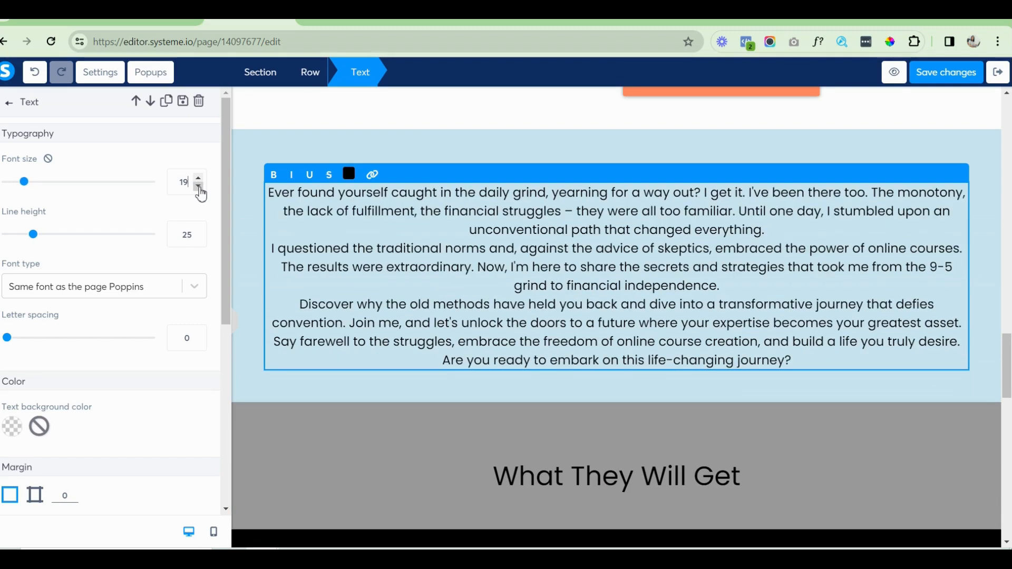
{"action": "left_click", "coordinate": [198, 186]}
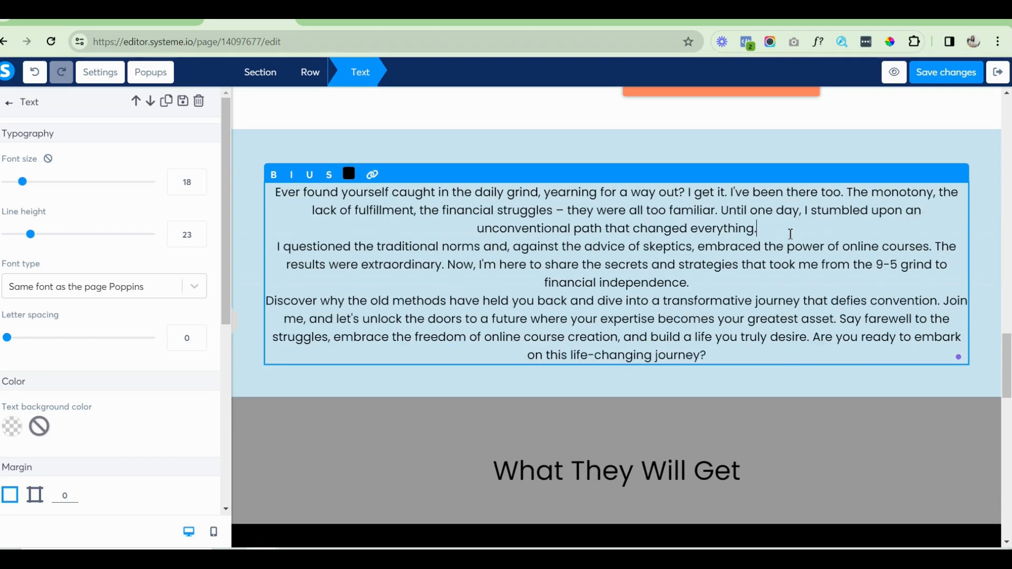
Separate the three introduction paragraphs with blank lines and save the page changes.
{"action": "key", "text": "Return"}
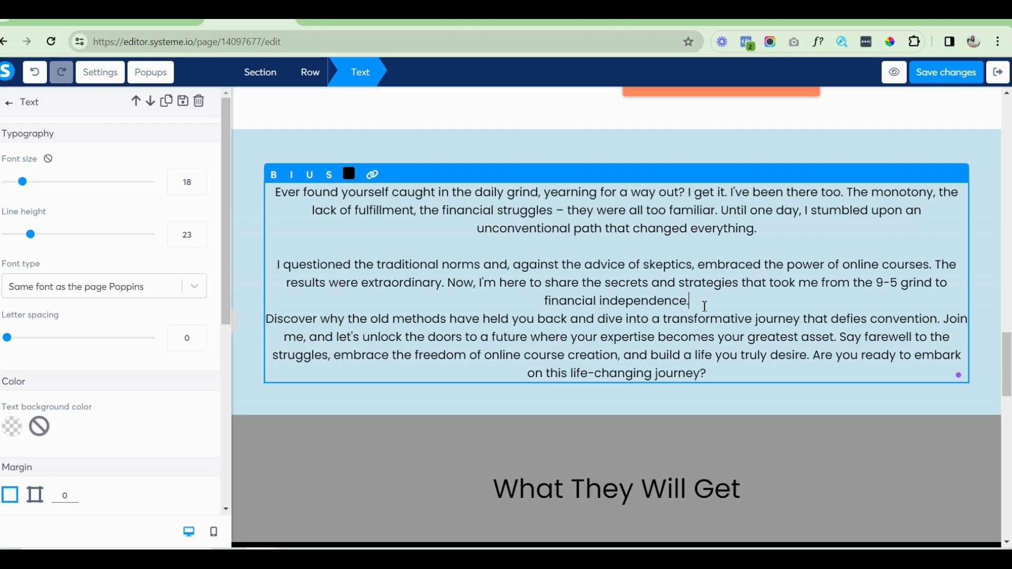
{"action": "key", "text": "Return"}
{"action": "left_click", "coordinate": [939, 75]}
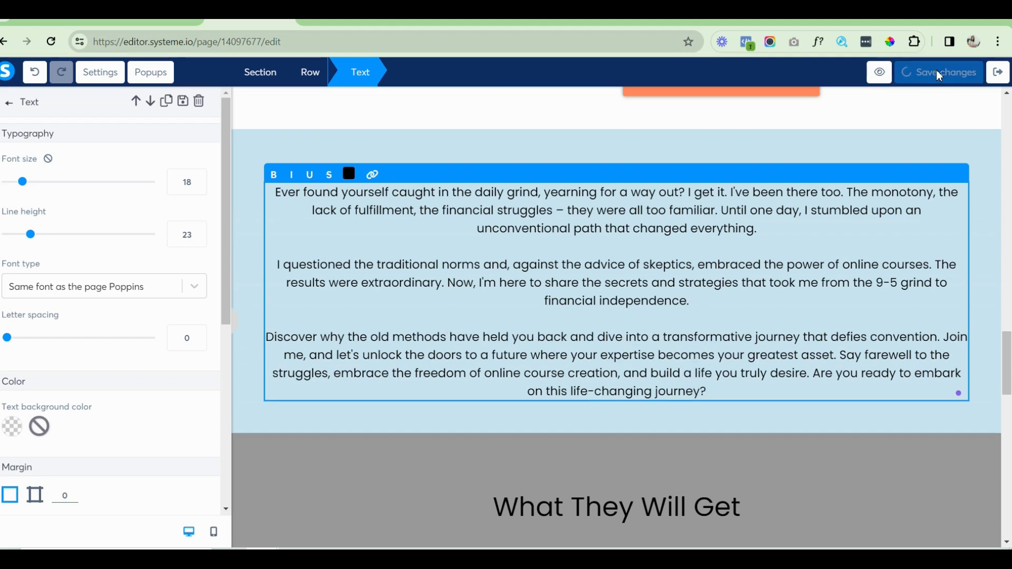
Move the sentence "Are you ready to embark on this life-changing journey?" into the empty text element above "What They Will Get".
{"action": "mouse_move", "coordinate": [1007, 389]}
{"action": "left_mouse_down"}
{"action": "mouse_move", "coordinate": [1008, 308]}
{"action": "mouse_move", "coordinate": [1009, 400]}
{"action": "left_mouse_up"}
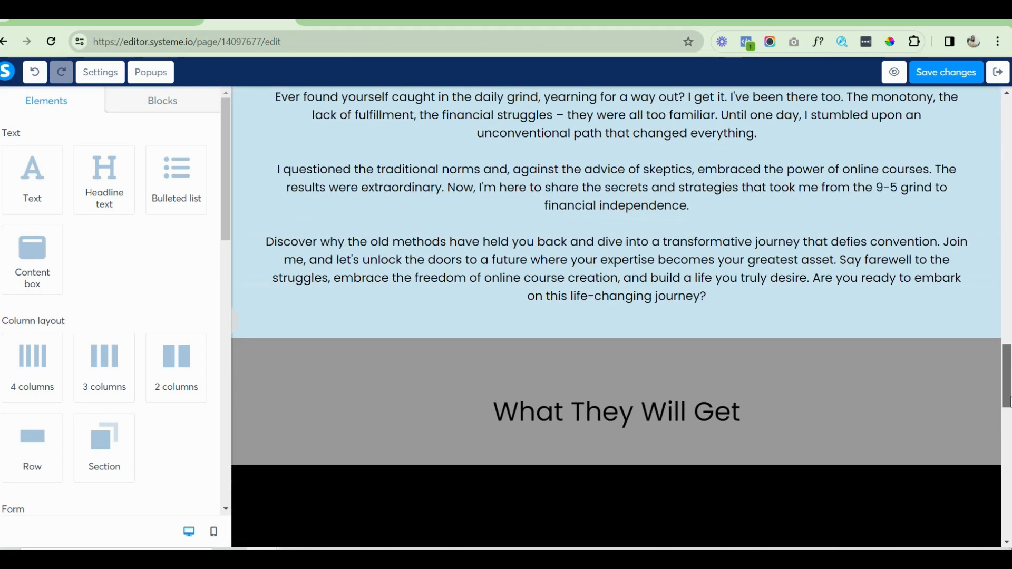
{"action": "double_click", "coordinate": [817, 278]}
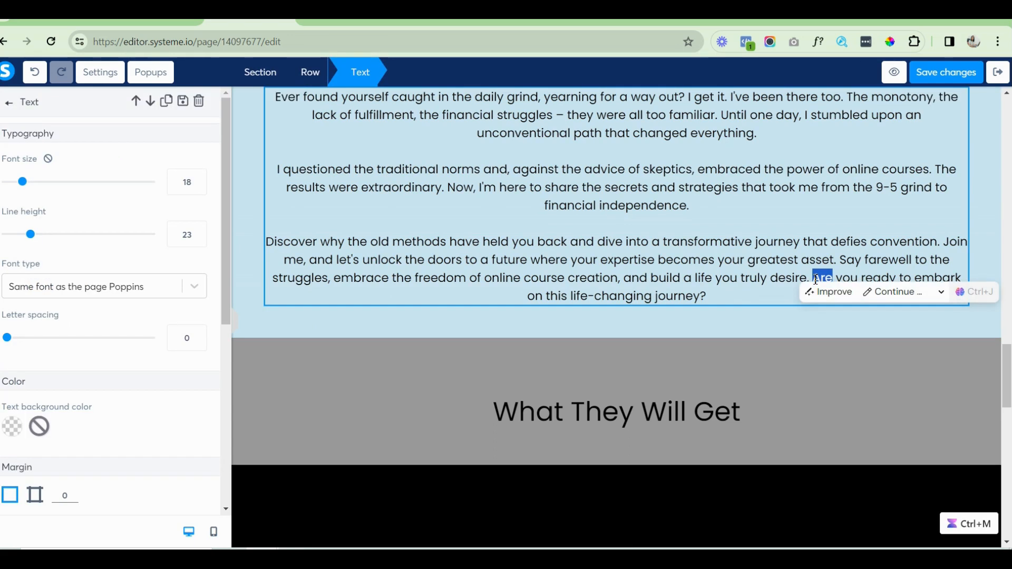
{"action": "key", "text": "shift+Down"}
{"action": "key", "text": "ctrl+c"}
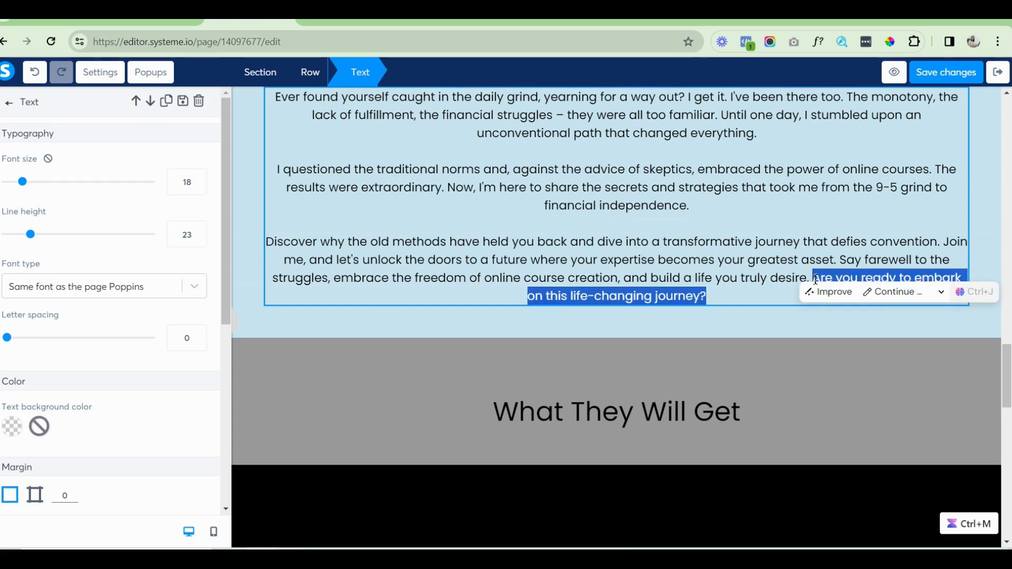
{"action": "key", "text": "BackSpace"}
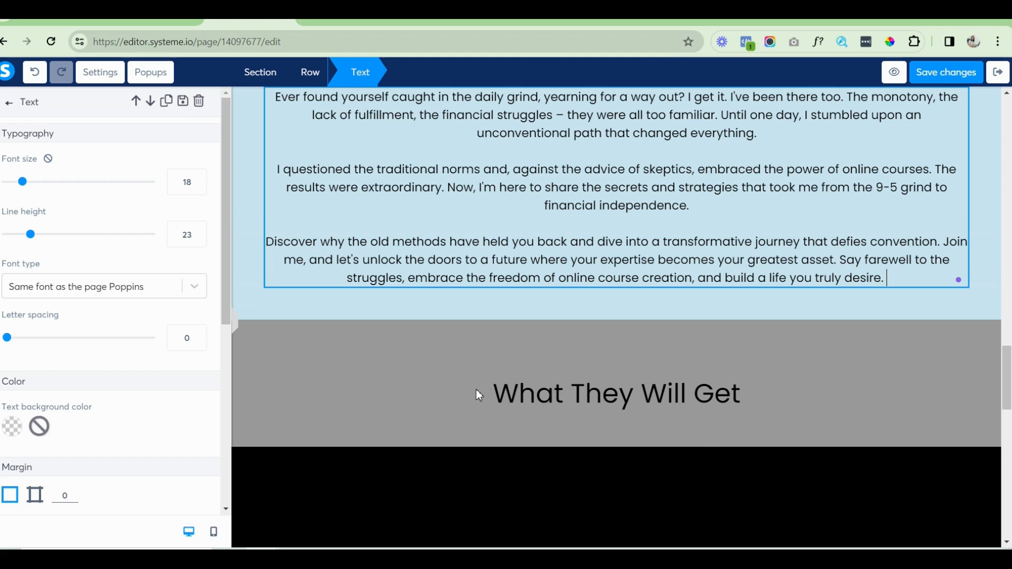
{"action": "left_click", "coordinate": [514, 394]}
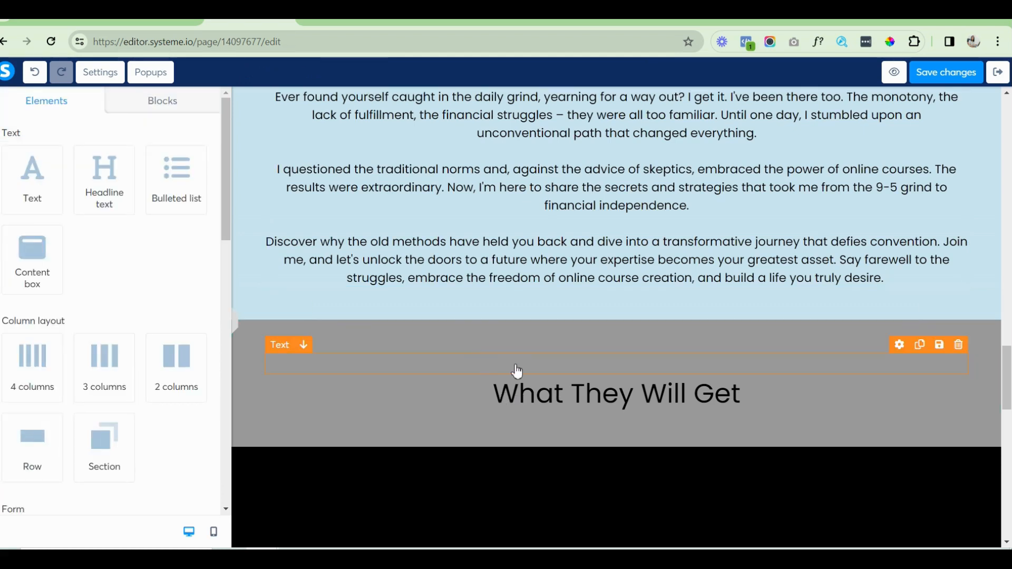
{"action": "left_click", "coordinate": [451, 364]}
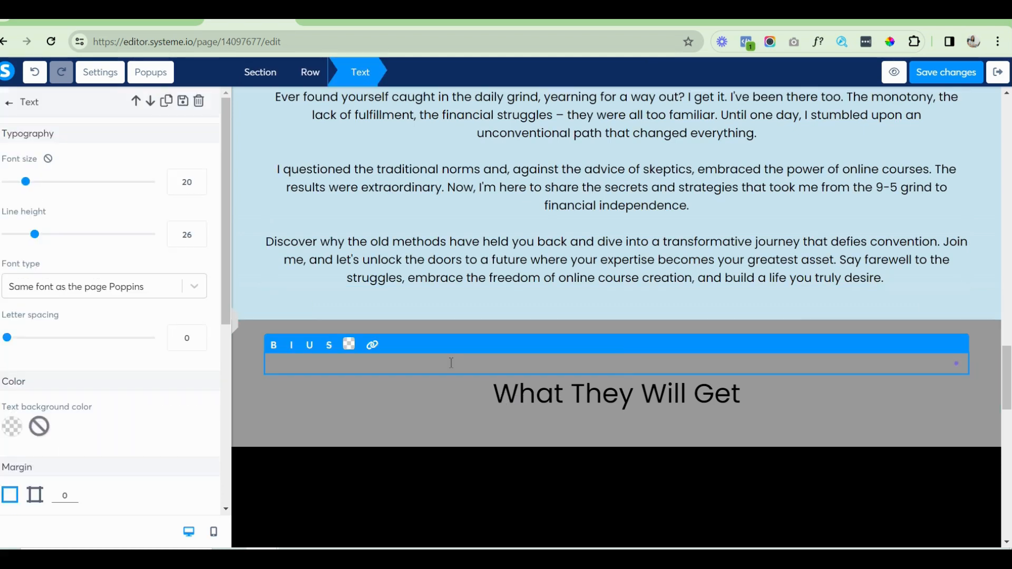
{"action": "key", "text": "ctrl+v"}
Make the "Are you ready to embark on this life-changing journey?" line bold with font size 27.
{"action": "key", "text": "ctrl+a"}
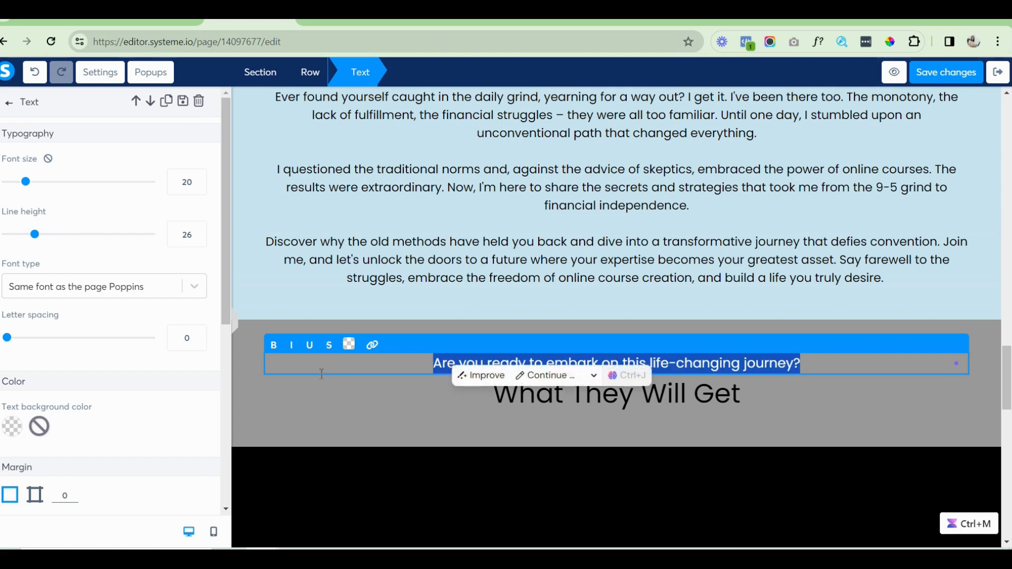
{"action": "key", "text": "ctrl+b"}
{"action": "left_click", "coordinate": [201, 180]}
{"action": "left_click", "coordinate": [201, 180]}
{"action": "left_click", "coordinate": [200, 181]}
{"action": "left_click", "coordinate": [200, 180]}
{"action": "left_click", "coordinate": [200, 180]}
{"action": "left_click", "coordinate": [201, 181]}
{"action": "left_click", "coordinate": [201, 181]}
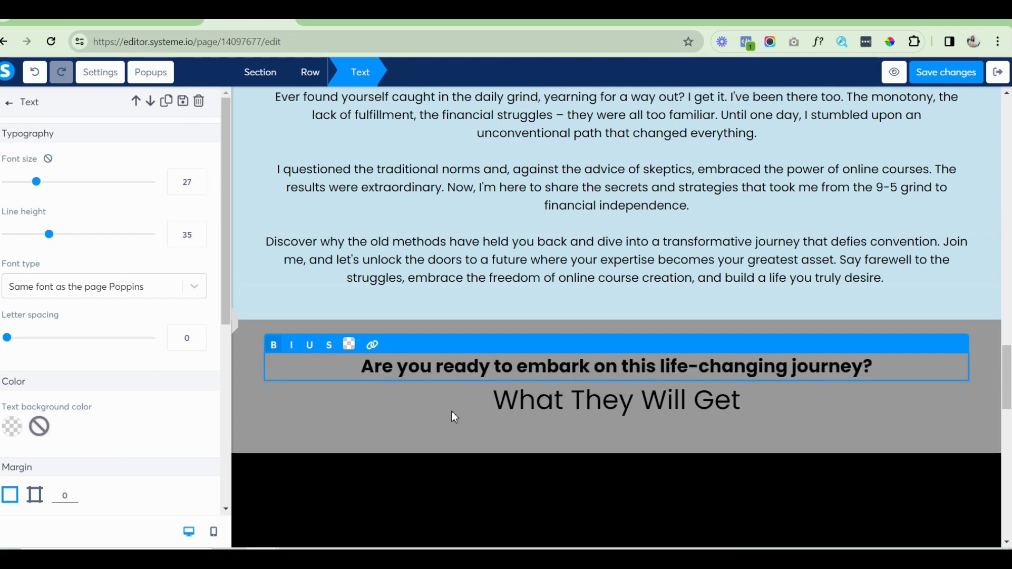
Duplicate the "What They Will Get" heading in the grey section.
{"action": "left_click", "coordinate": [483, 394]}
{"action": "key", "text": "shift+End"}
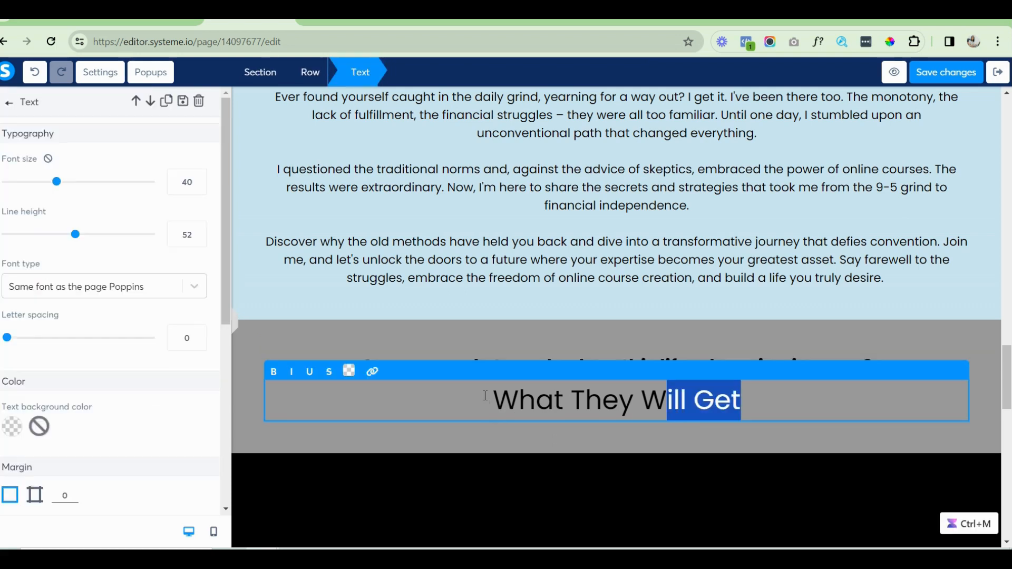
{"action": "key", "text": "shift+Home"}
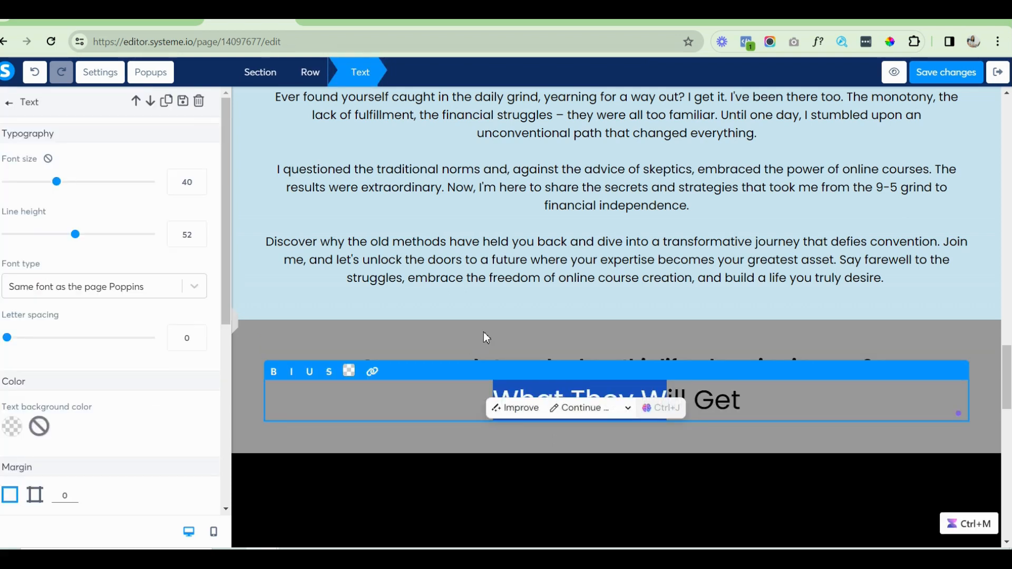
{"action": "key", "text": "Escape"}
{"action": "left_click", "coordinate": [917, 372]}
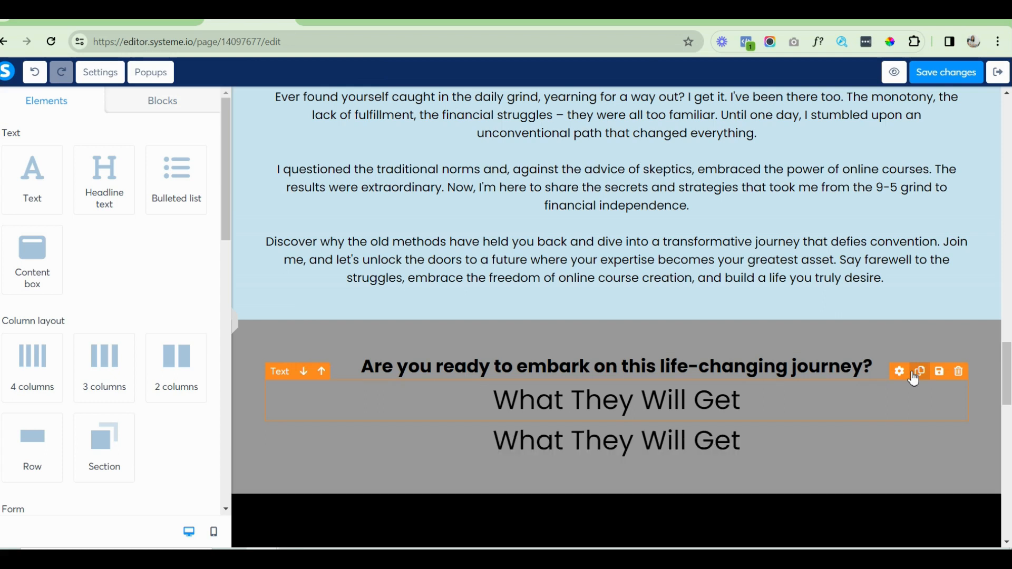
Replace the upper "What They Will Get" text with "Introducing" and duplicate that heading.
{"action": "left_click", "coordinate": [485, 396]}
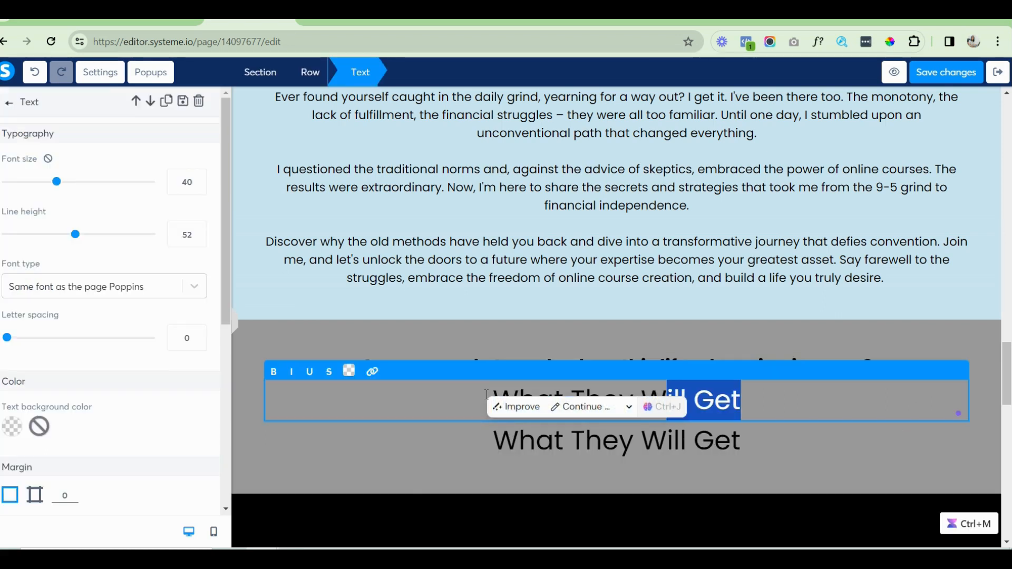
{"action": "key", "text": "BackSpace"}
{"action": "key", "text": "BackSpace"}
{"action": "key", "text": "BackSpace"}
{"action": "key", "text": "BackSpace"}
{"action": "key", "text": "BackSpace"}
{"action": "key", "text": "BackSpace"}
{"action": "key", "text": "BackSpace"}
{"action": "key", "text": "BackSpace"}
{"action": "key", "text": "BackSpace"}
{"action": "key", "text": "BackSpace"}
{"action": "key", "text": "BackSpace"}
{"action": "key", "text": "BackSpace"}
{"action": "type", "text": "Introducing"}
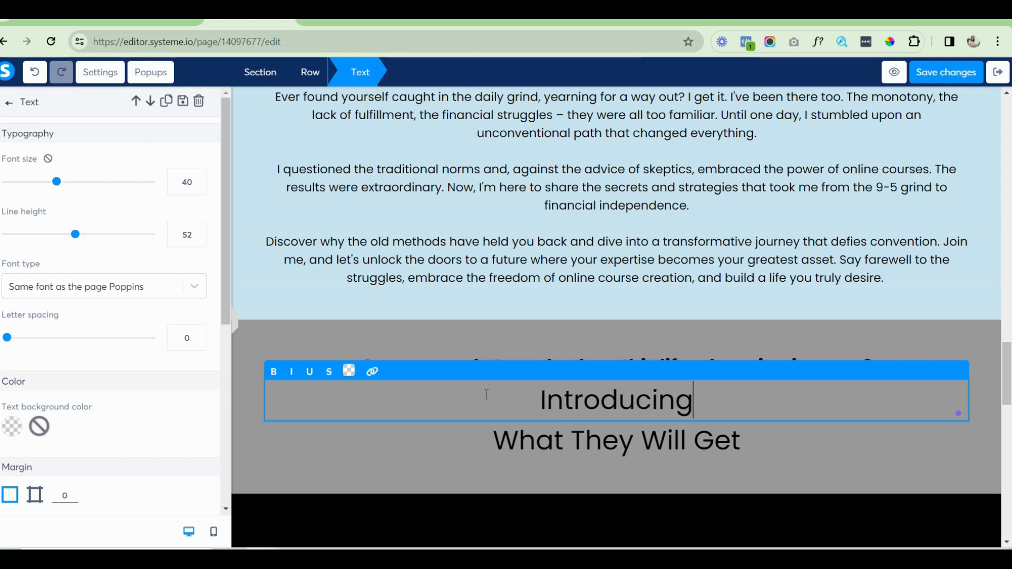
{"action": "left_click", "coordinate": [911, 445]}
{"action": "left_click", "coordinate": [921, 373]}
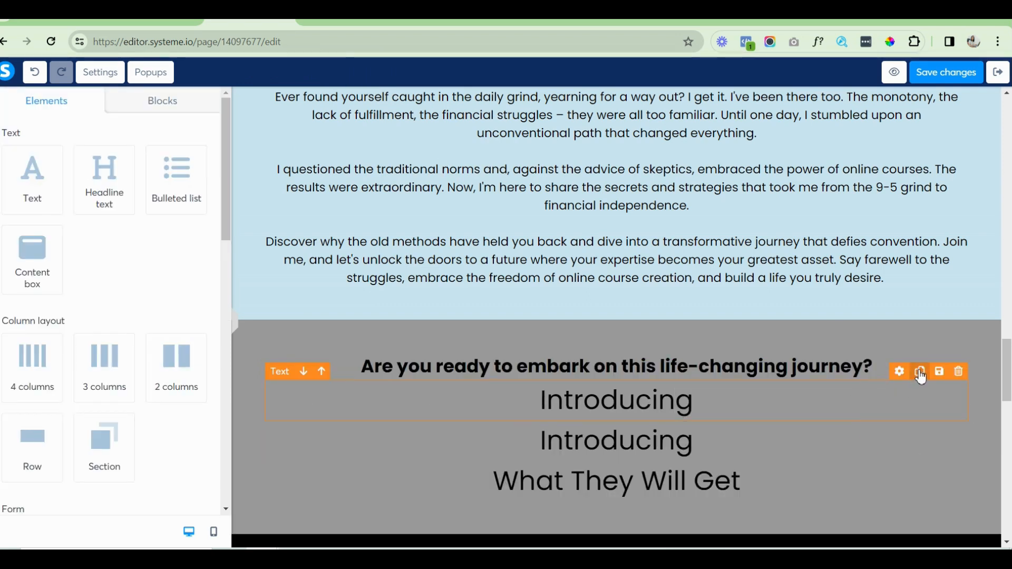
Copy the course name "Expert to Entrepreneur: Building Your Online Empire" from the Google Docs training document and replace the lower "Introducing" text with it.
{"action": "left_click", "coordinate": [153, 15]}
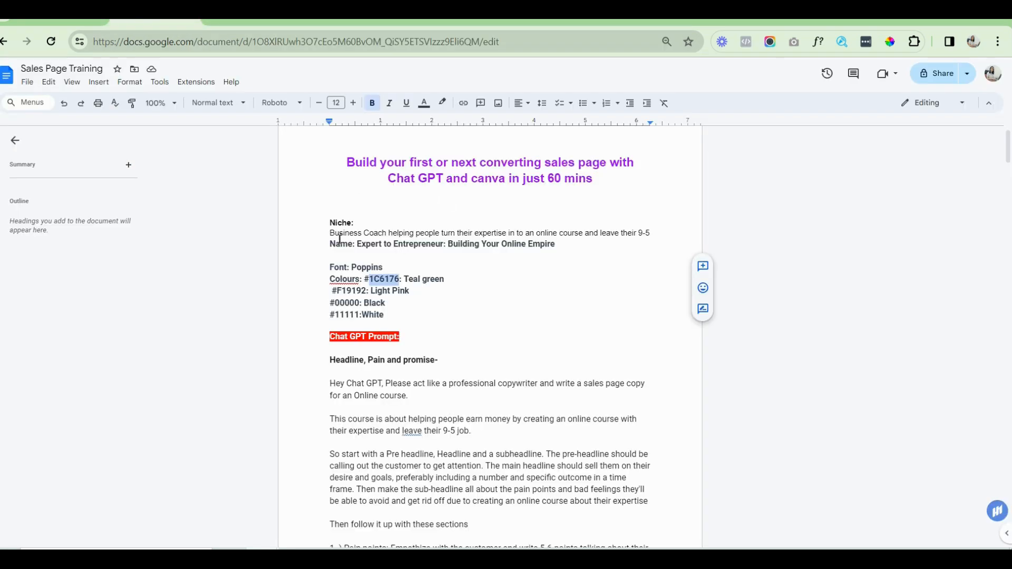
{"action": "left_click_drag", "start_coordinate": [359, 246], "coordinate": [571, 247]}
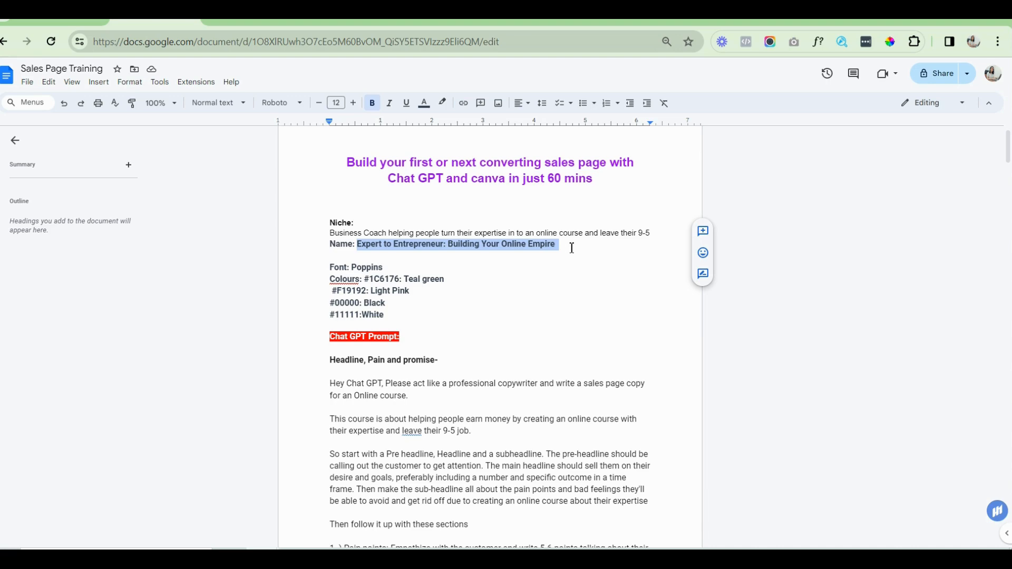
{"action": "key", "text": "ctrl+Tab"}
{"action": "left_click", "coordinate": [543, 440]}
{"action": "double_click", "coordinate": [542, 441]}
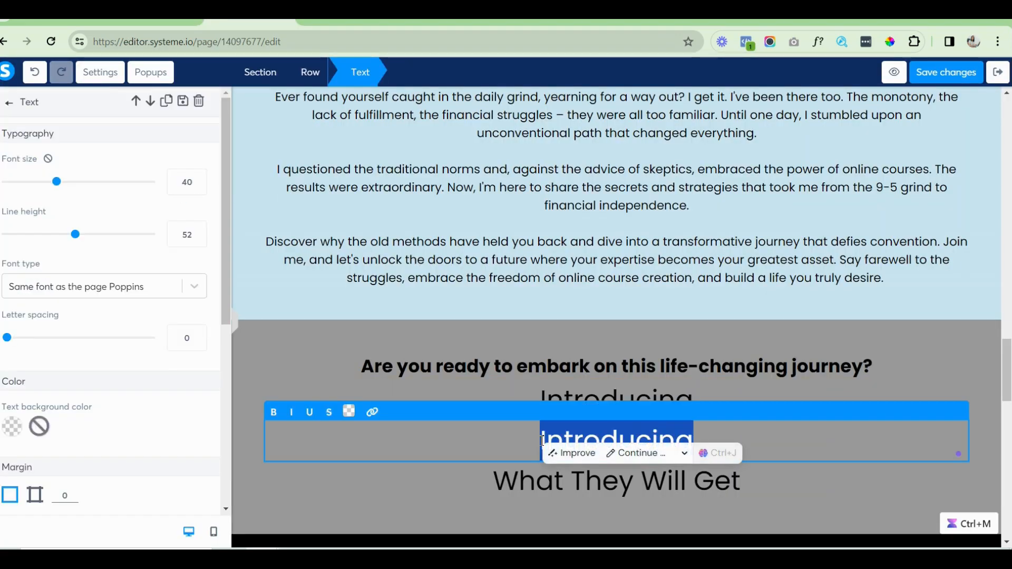
{"action": "key", "text": "ctrl+v"}
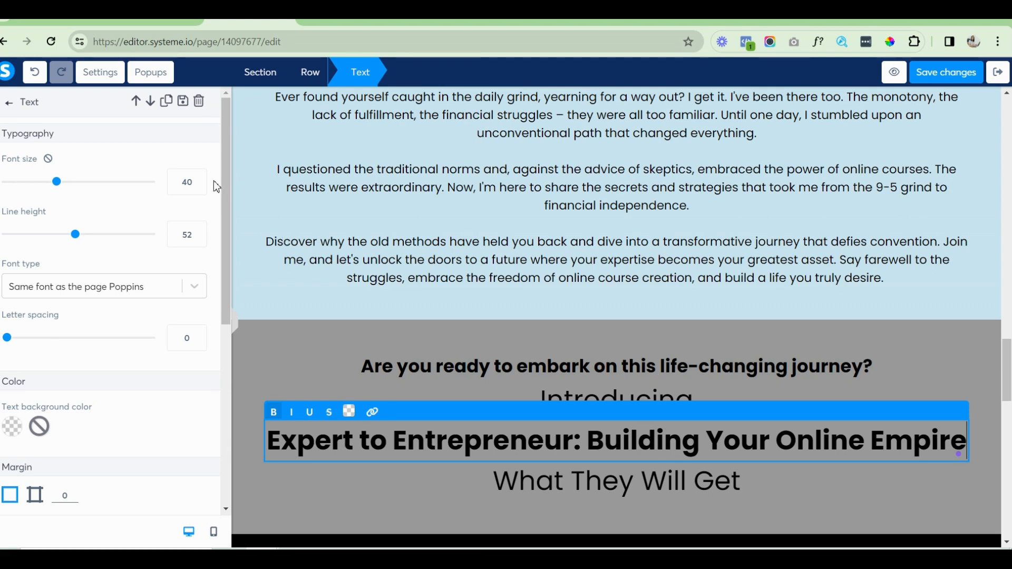
Set the course name heading's font size to 37 and duplicate the heading.
{"action": "left_click", "coordinate": [199, 187]}
{"action": "left_click", "coordinate": [199, 187]}
{"action": "left_click", "coordinate": [199, 186]}
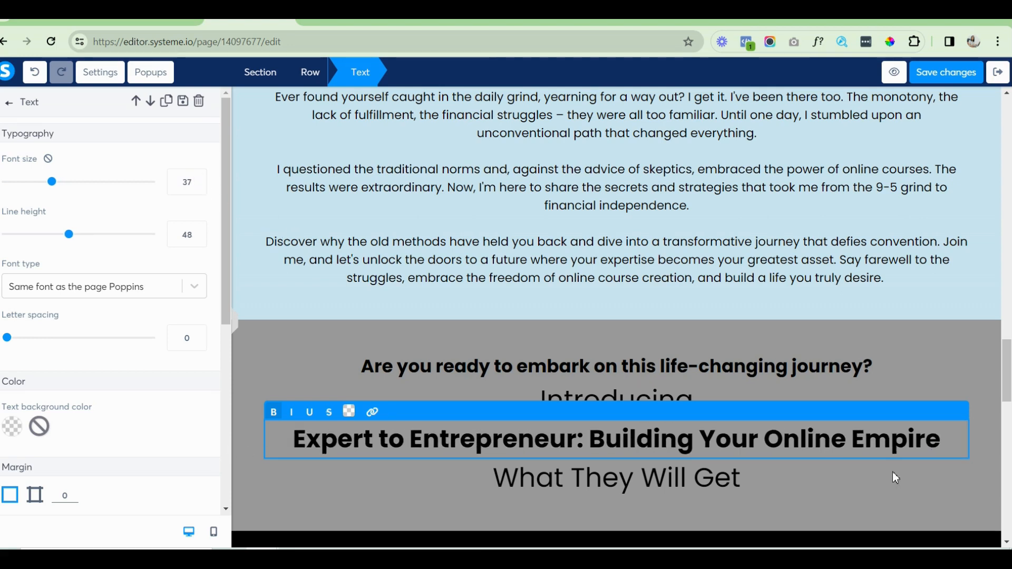
{"action": "left_click", "coordinate": [929, 484]}
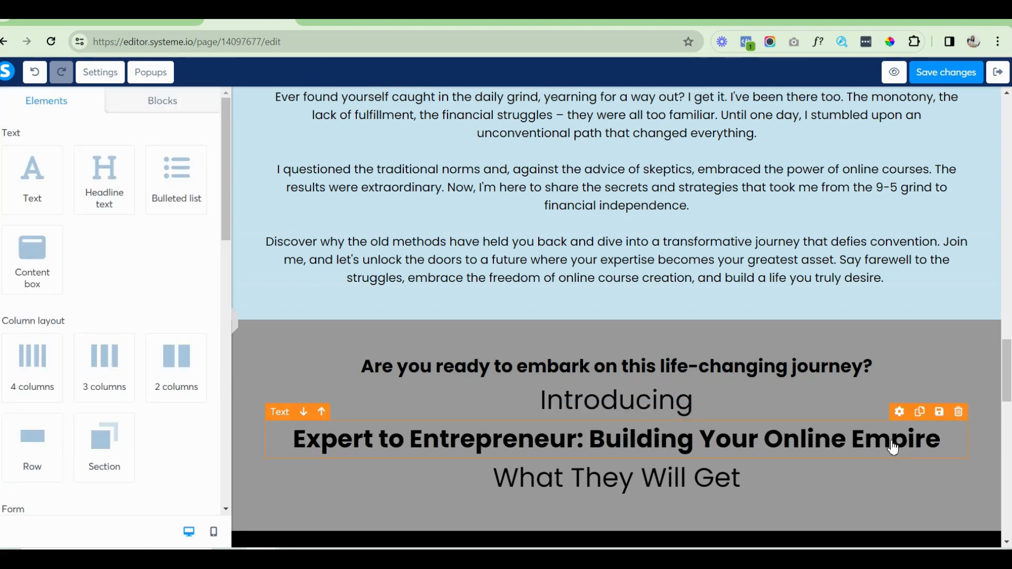
{"action": "left_click", "coordinate": [921, 412]}
{"action": "left_click_drag", "start_coordinate": [1007, 360], "coordinate": [1007, 384]}
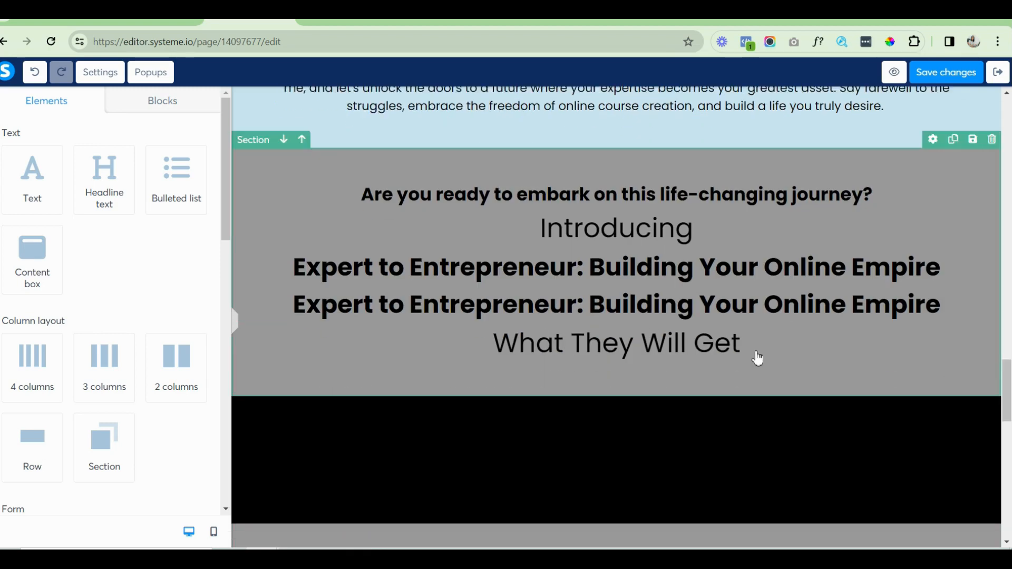
Try to shorten the upper course name heading to "Expert to Entrepreneur".
{"action": "double_click", "coordinate": [594, 273]}
{"action": "key", "text": "shift+End"}
{"action": "key", "text": "BackSpace"}
{"action": "key", "text": "BackSpace"}
{"action": "key", "text": "BackSpace"}
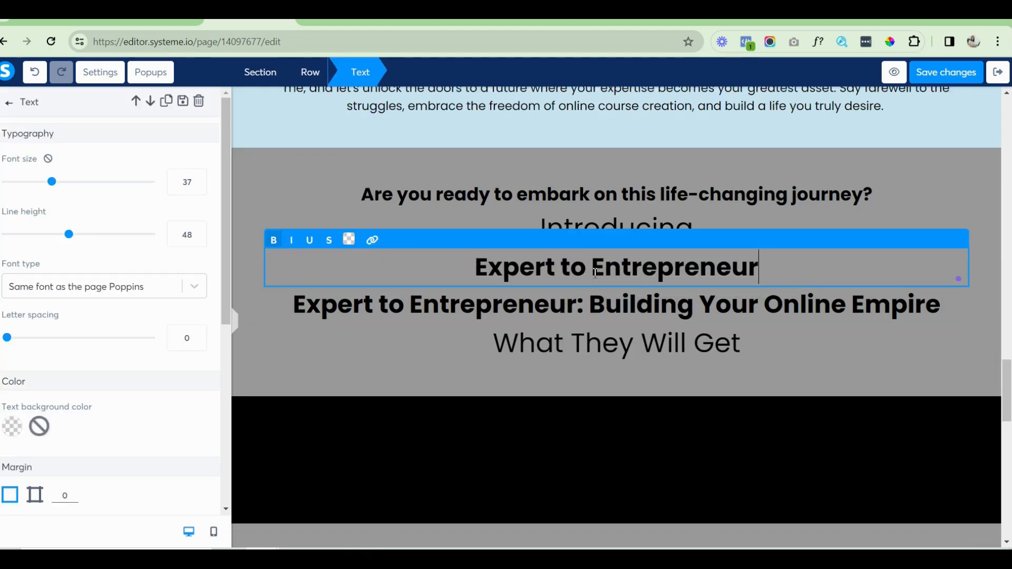
{"action": "left_click", "coordinate": [431, 314]}
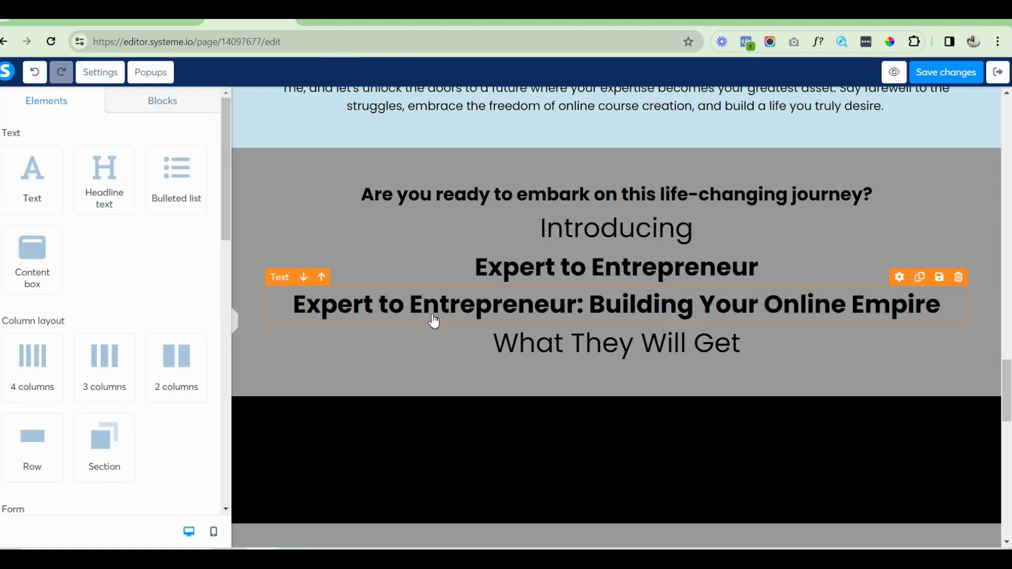
Try to shorten the lower course name heading to "Building Your Online Empire".
{"action": "double_click", "coordinate": [594, 313]}
{"action": "key", "text": "Left"}
{"action": "key", "text": "shift+Home"}
{"action": "key", "text": "BackSpace"}
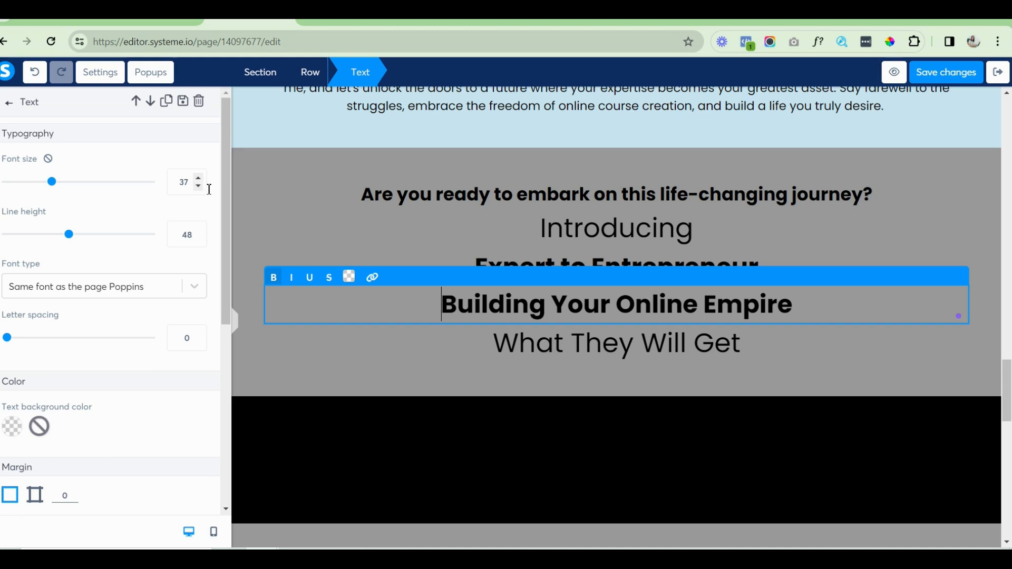
Undo the shortening of both course name headings and restore the full "Introducing" line above them.
{"action": "key", "text": "ctrl+a"}
{"action": "key", "text": "ctrl+z"}
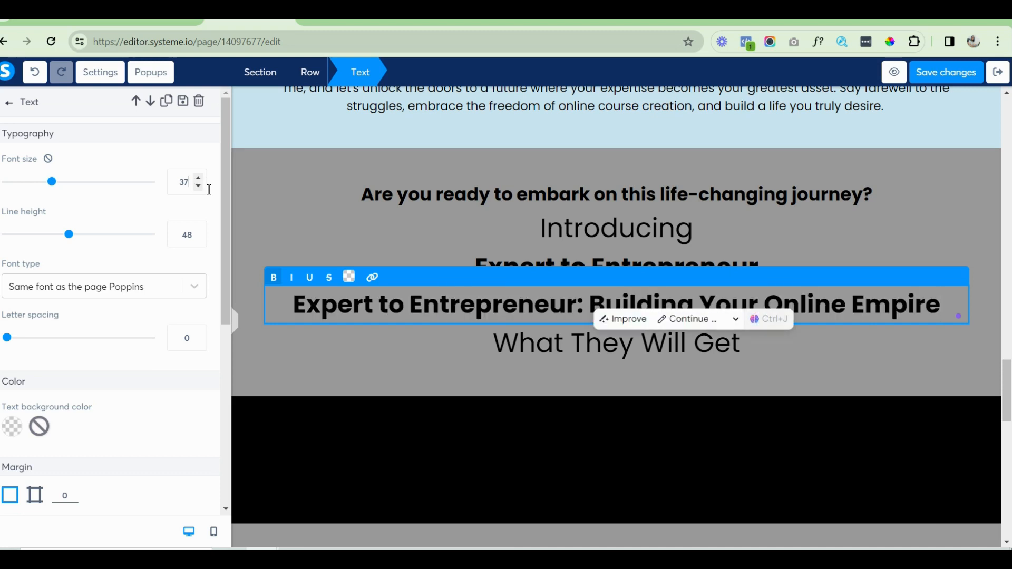
{"action": "key", "text": "ctrl+z"}
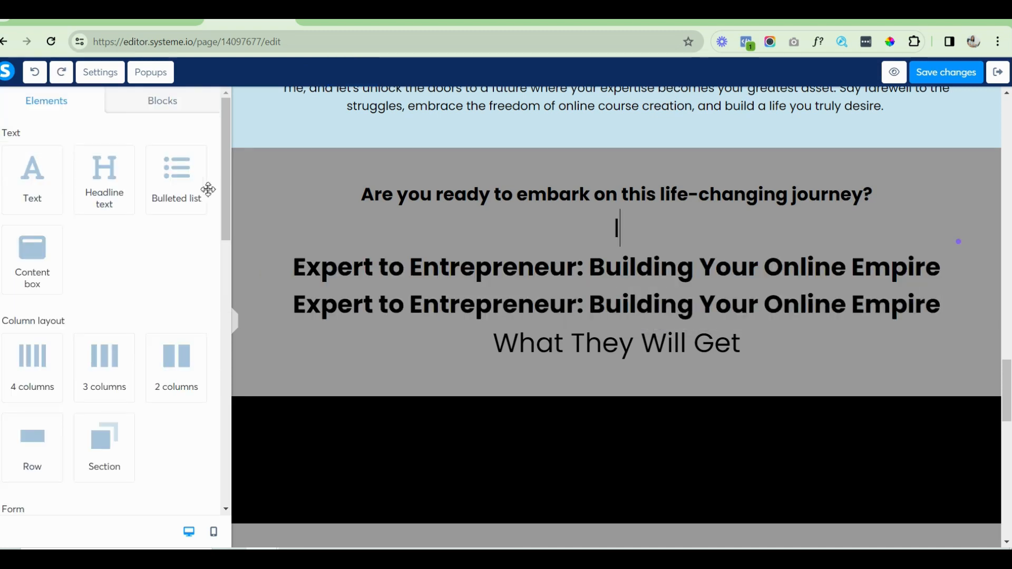
{"action": "key", "text": "ctrl+y"}
{"action": "scroll", "coordinate": [616, 316], "scroll_direction": "down", "scroll_amount": 14}
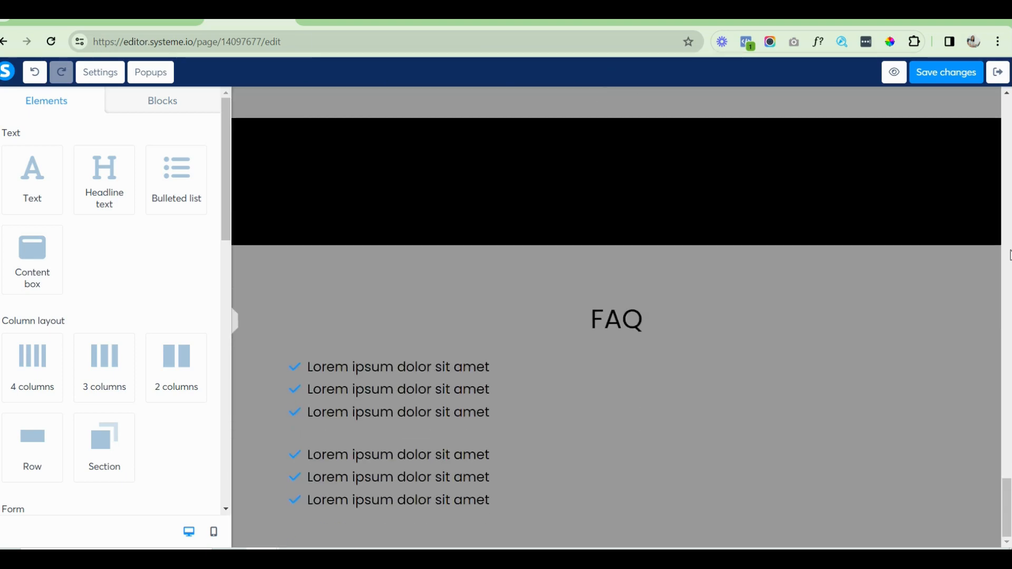
{"action": "left_click_drag", "start_coordinate": [1005, 524], "coordinate": [1008, 391]}
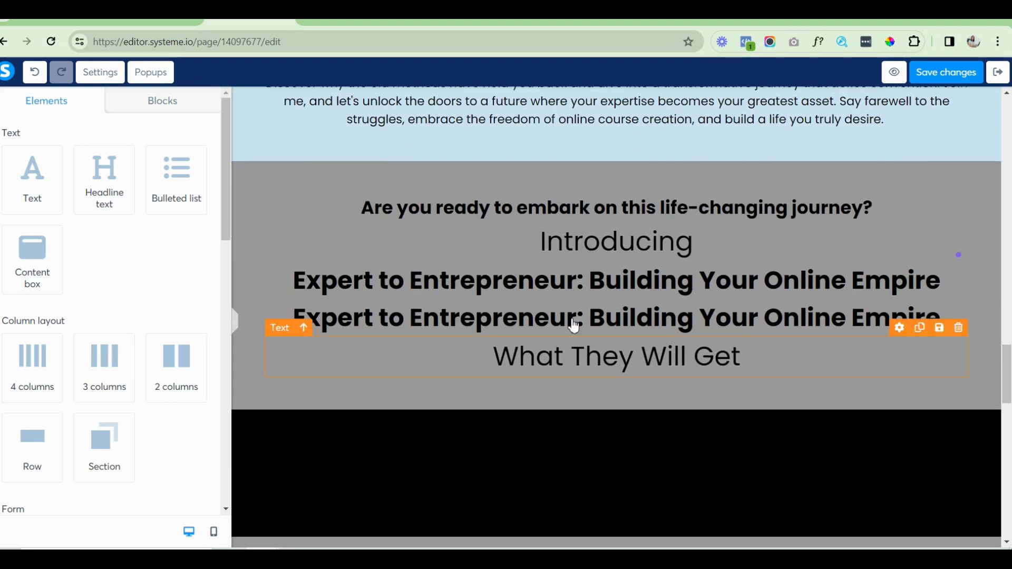
Shorten the upper course name heading to "Expert to Entrepreneur".
{"action": "double_click", "coordinate": [591, 286]}
{"action": "key", "text": "shift+End"}
{"action": "key", "text": "BackSpace"}
{"action": "key", "text": "BackSpace"}
{"action": "key", "text": "BackSpace"}
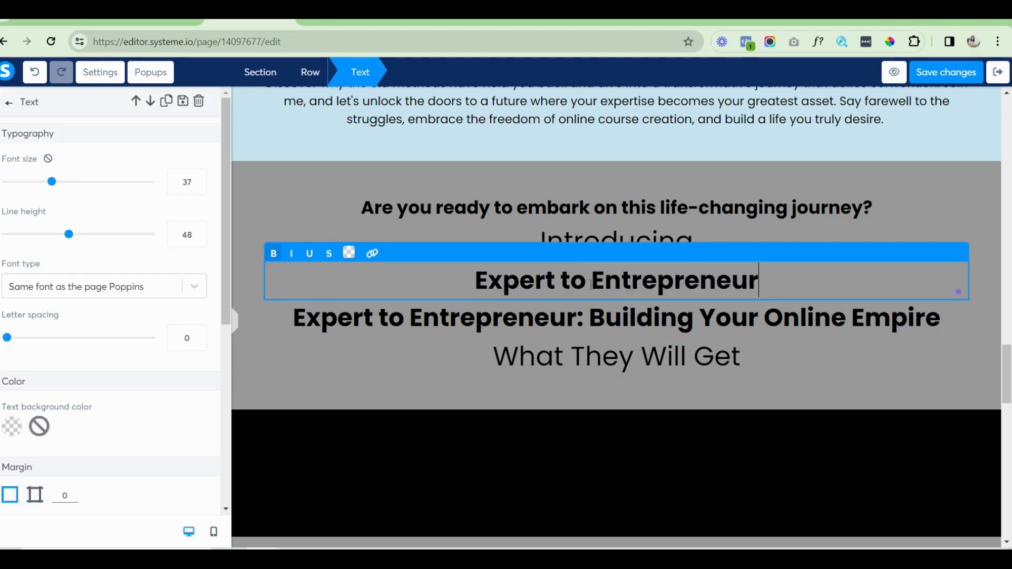
Shorten the lower course name heading to "Building Your Online Empire" and remove its bold formatting.
{"action": "left_click", "coordinate": [592, 320]}
{"action": "key", "text": "shift+Home"}
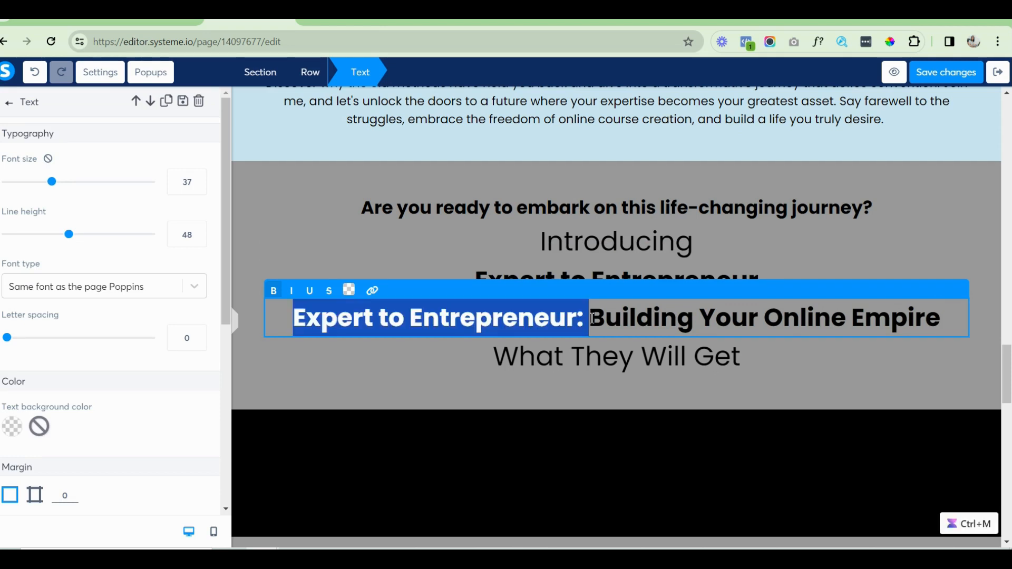
{"action": "key", "text": "BackSpace"}
{"action": "key", "text": "shift+End"}
{"action": "key", "text": "ctrl+b"}
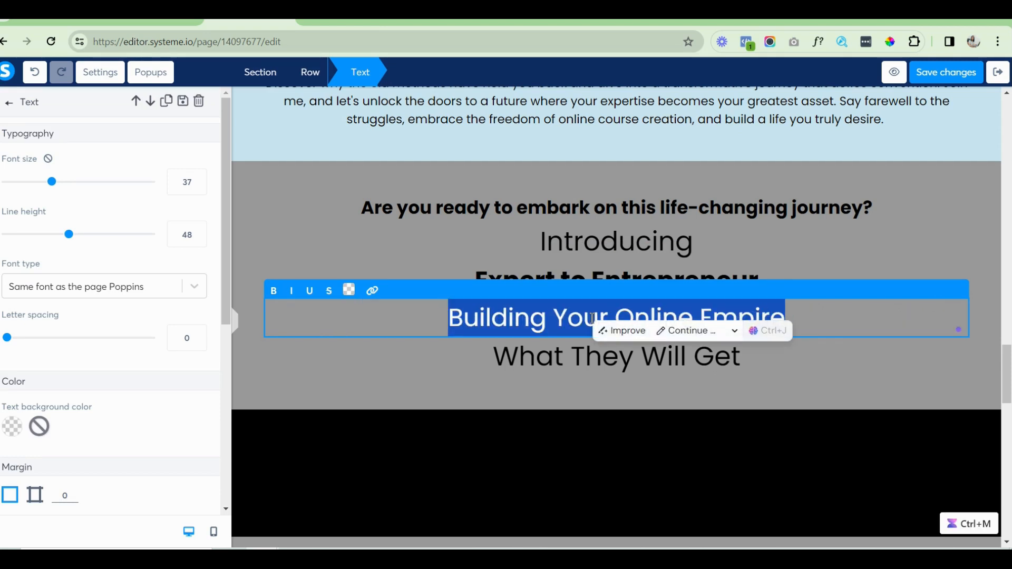
Set the font size of the "Building Your Online Empire" line to 29.
{"action": "left_click", "coordinate": [198, 187]}
{"action": "left_click", "coordinate": [199, 187]}
{"action": "left_click", "coordinate": [198, 186]}
{"action": "left_click", "coordinate": [199, 187]}
{"action": "left_click", "coordinate": [198, 187]}
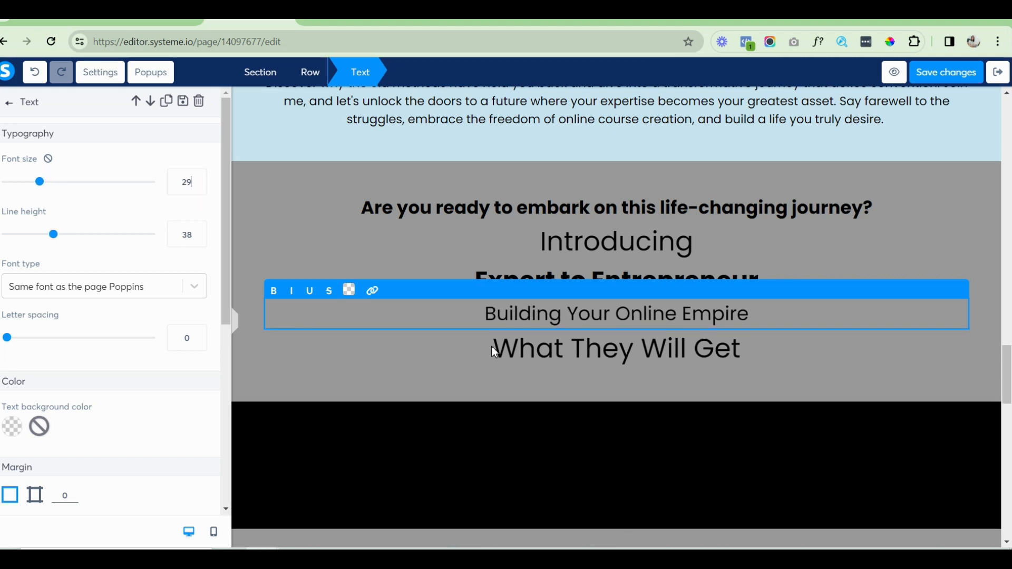
Enlarge the "Expert to Entrepreneur" heading to font size 60.
{"action": "left_click", "coordinate": [494, 276]}
{"action": "left_click", "coordinate": [494, 276]}
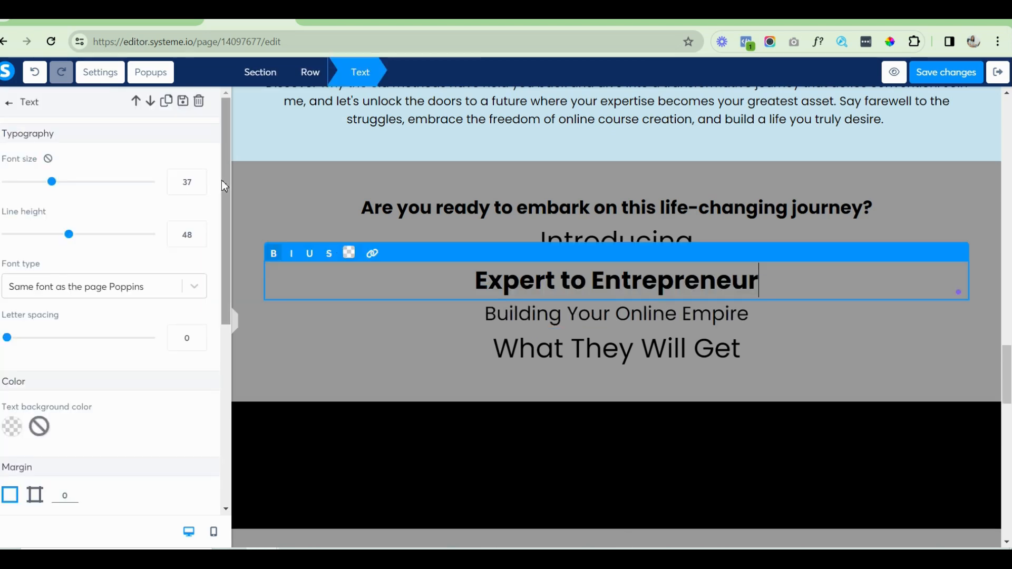
{"action": "left_click", "coordinate": [198, 179]}
{"action": "left_click", "coordinate": [199, 180]}
{"action": "left_click", "coordinate": [198, 179]}
{"action": "left_click", "coordinate": [199, 180]}
{"action": "left_click", "coordinate": [199, 180]}
{"action": "left_click", "coordinate": [199, 180]}
{"action": "left_click", "coordinate": [199, 180]}
{"action": "left_click", "coordinate": [198, 179]}
{"action": "left_click", "coordinate": [199, 179]}
{"action": "left_click", "coordinate": [198, 180]}
{"action": "left_click", "coordinate": [198, 179]}
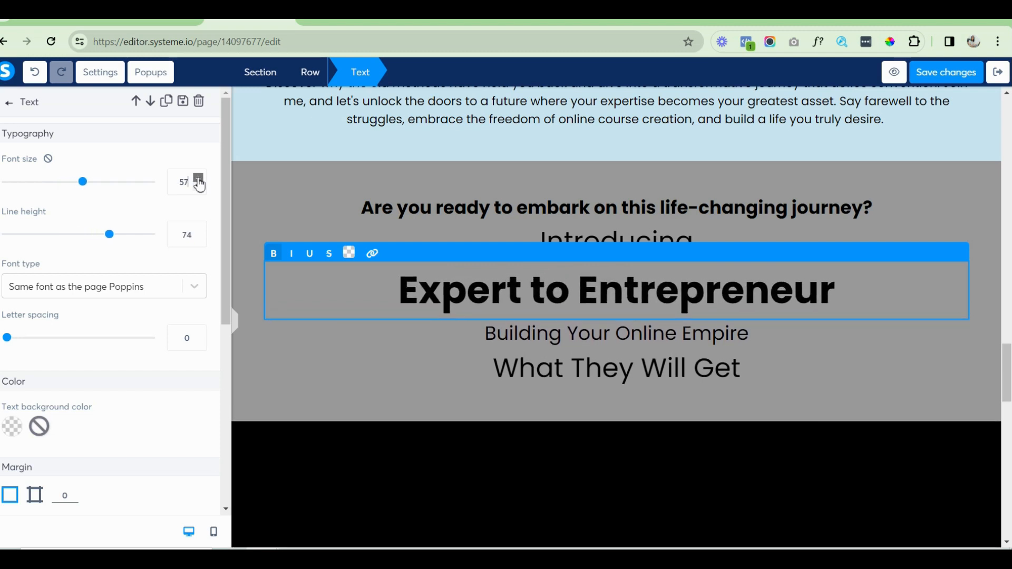
{"action": "left_click", "coordinate": [198, 180]}
Colour the "Expert to Entrepreneur" heading text dark blue from the saved colours and save the page.
{"action": "triple_click", "coordinate": [388, 297]}
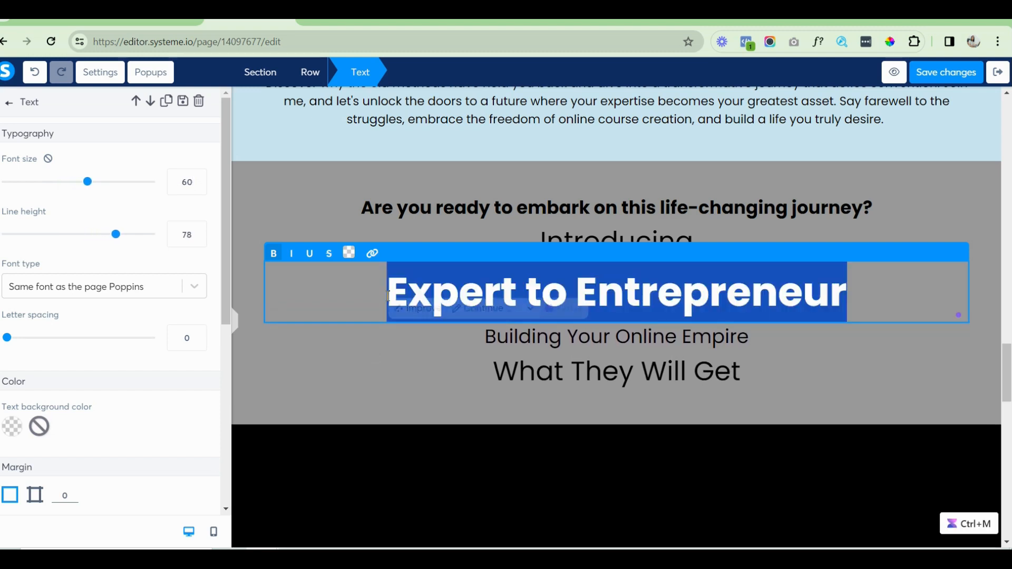
{"action": "left_click", "coordinate": [347, 243]}
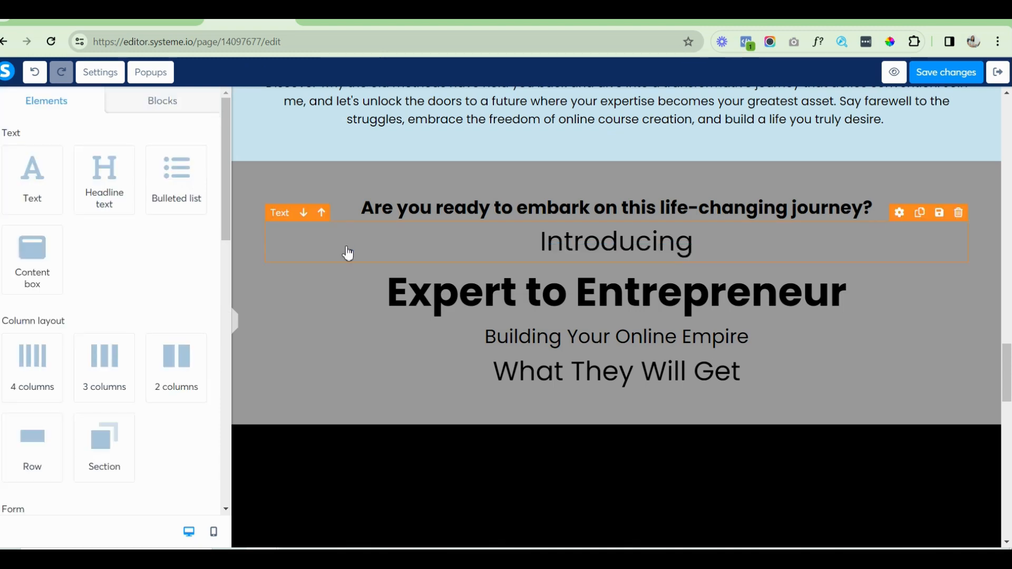
{"action": "left_click", "coordinate": [371, 300]}
{"action": "triple_click", "coordinate": [371, 301]}
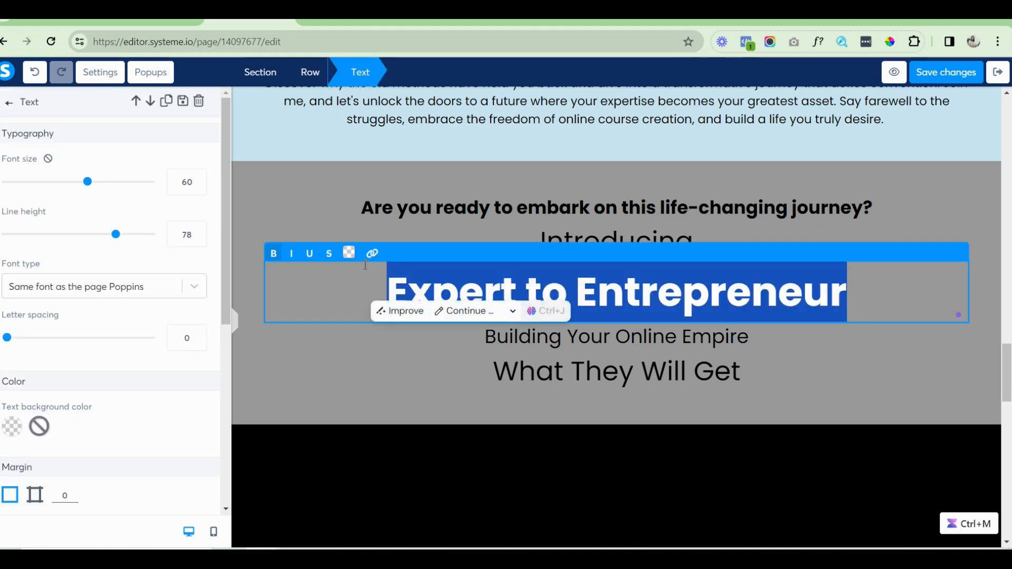
{"action": "left_click", "coordinate": [348, 252]}
{"action": "left_click", "coordinate": [407, 367]}
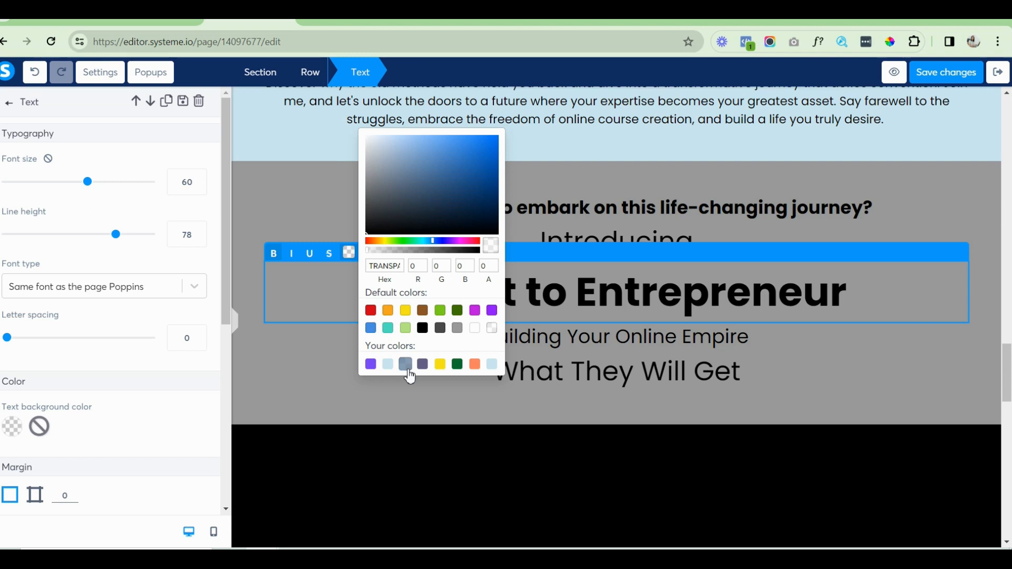
{"action": "left_click", "coordinate": [945, 74]}
Remove the grey background colour from the section containing the course name and save the page.
{"action": "left_click", "coordinate": [261, 179]}
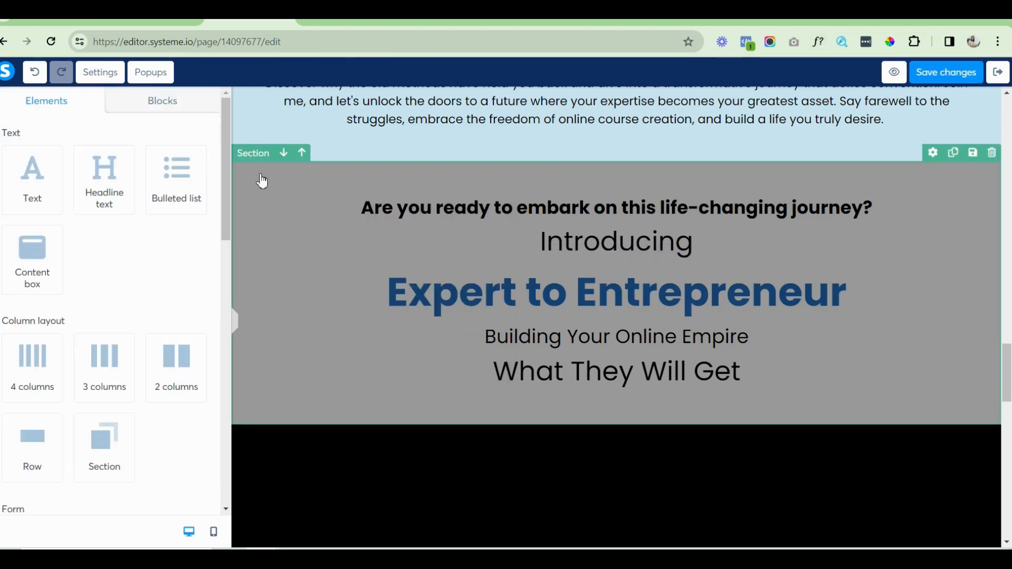
{"action": "left_click", "coordinate": [262, 181]}
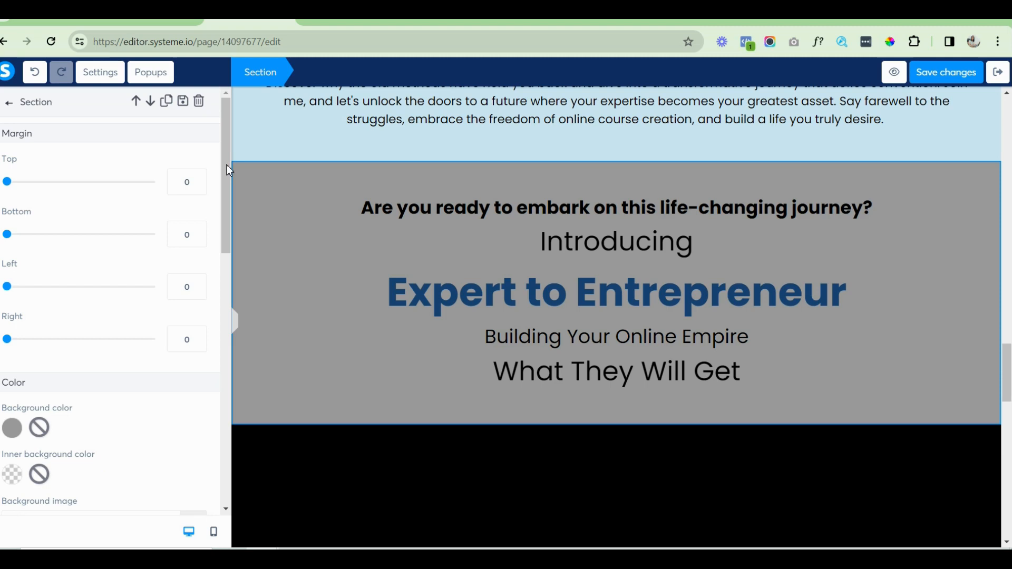
{"action": "left_click", "coordinate": [39, 428]}
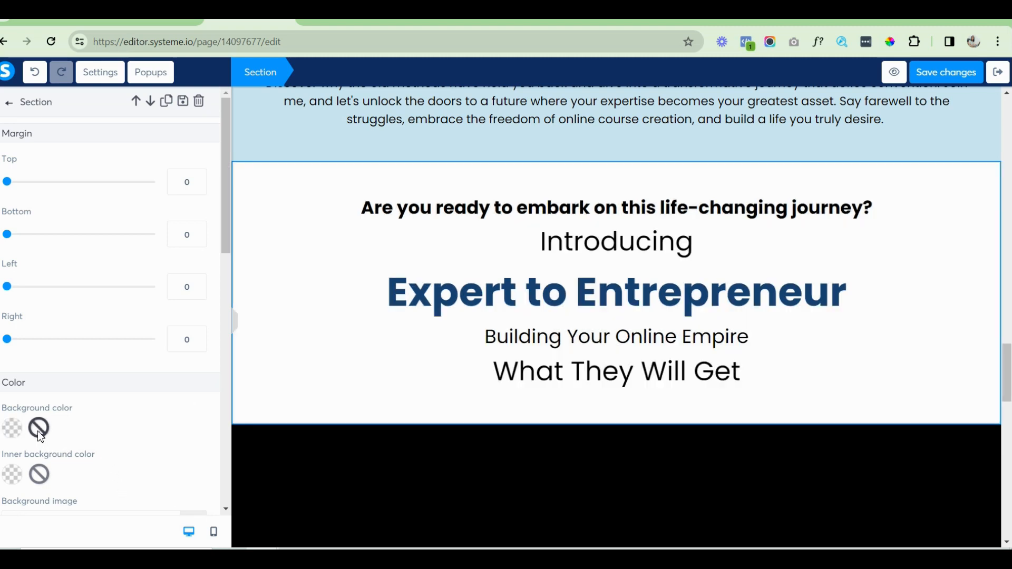
{"action": "left_click", "coordinate": [968, 74]}
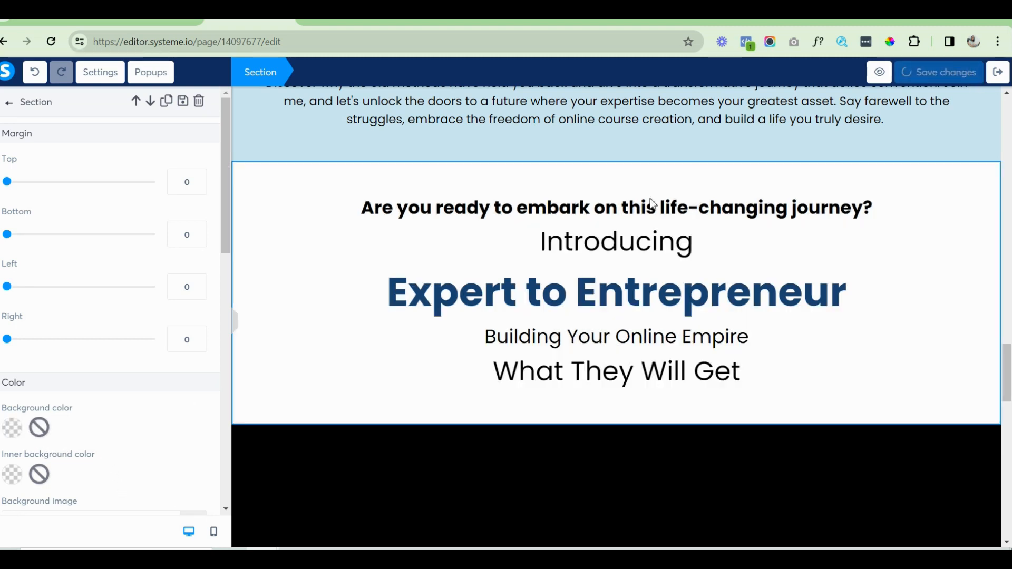
Slightly reduce the line height of the "Expert to Entrepreneur" heading to tighten the gap to the line below.
{"action": "double_click", "coordinate": [564, 348]}
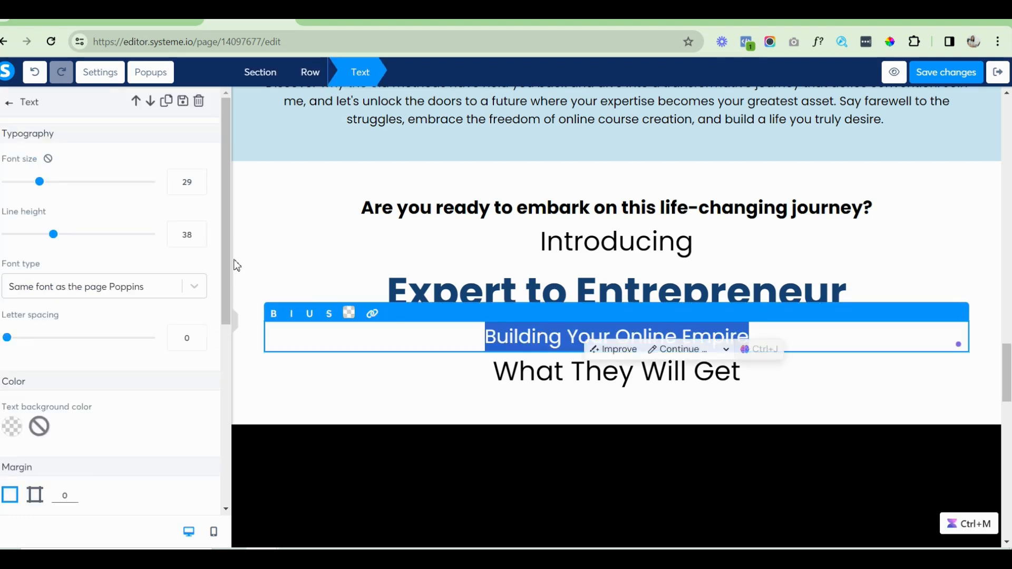
{"action": "left_click_drag", "start_coordinate": [223, 169], "coordinate": [226, 258]}
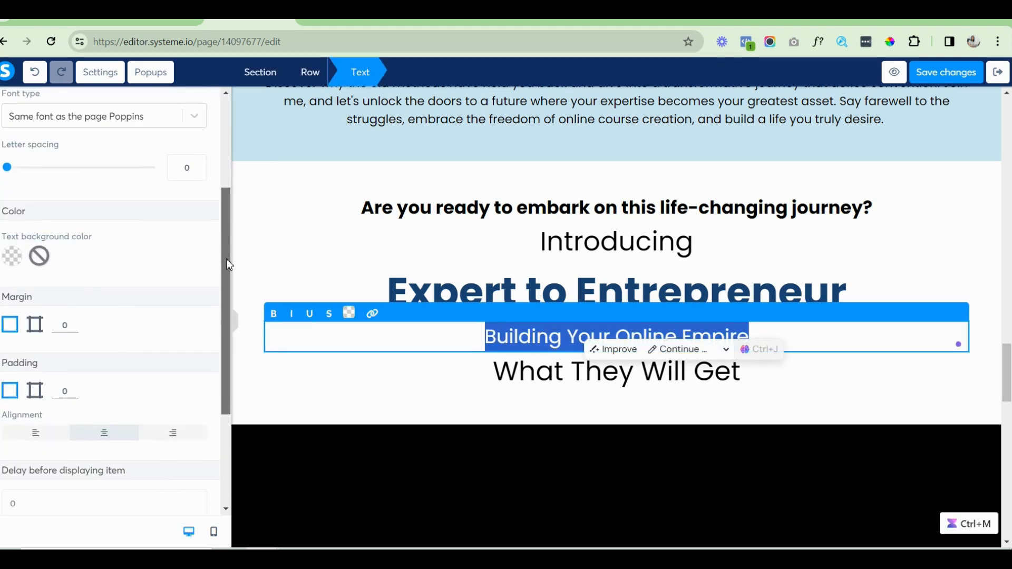
{"action": "left_click", "coordinate": [430, 290]}
{"action": "double_click", "coordinate": [430, 290]}
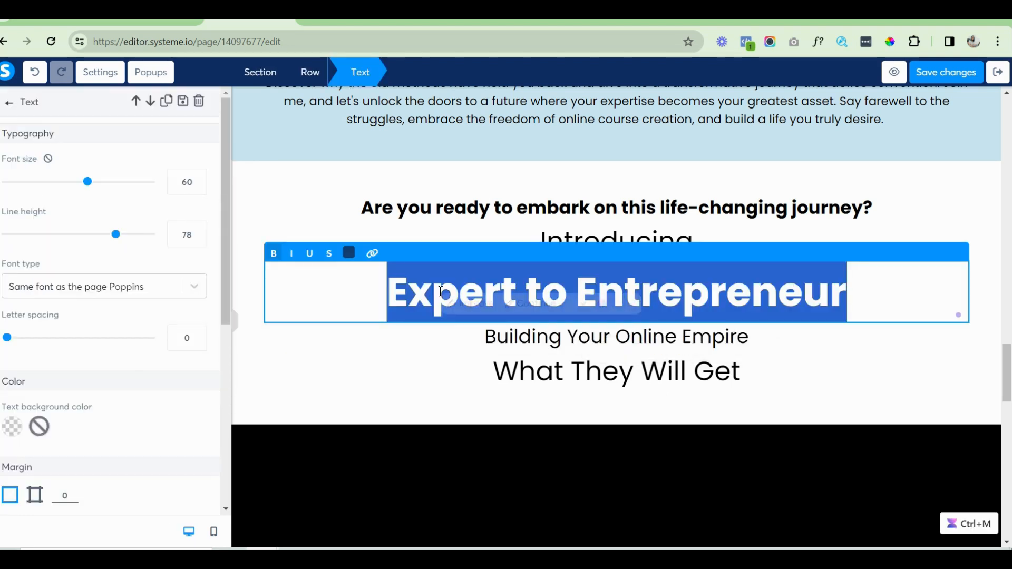
{"action": "left_click", "coordinate": [198, 238]}
{"action": "left_click", "coordinate": [198, 239]}
{"action": "left_click", "coordinate": [199, 239]}
{"action": "left_click", "coordinate": [199, 239]}
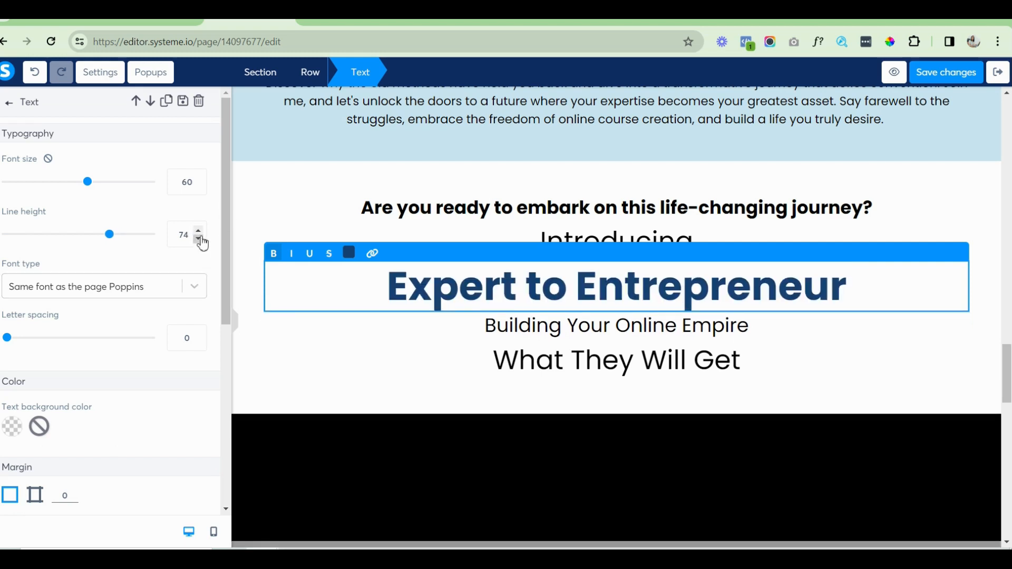
{"action": "left_click", "coordinate": [199, 231]}
{"action": "left_click_drag", "start_coordinate": [226, 197], "coordinate": [222, 325]}
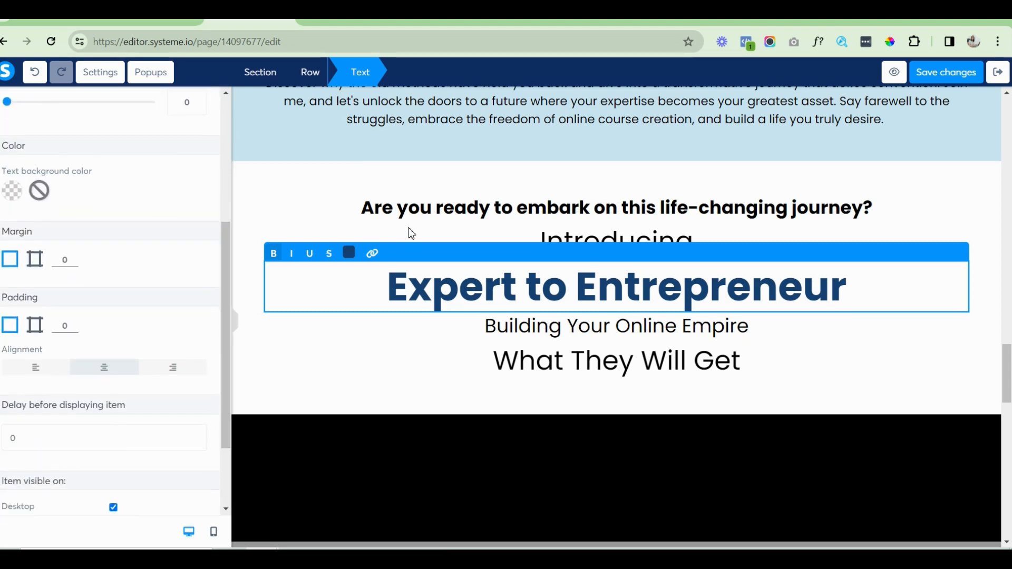
{"action": "left_click", "coordinate": [409, 232]}
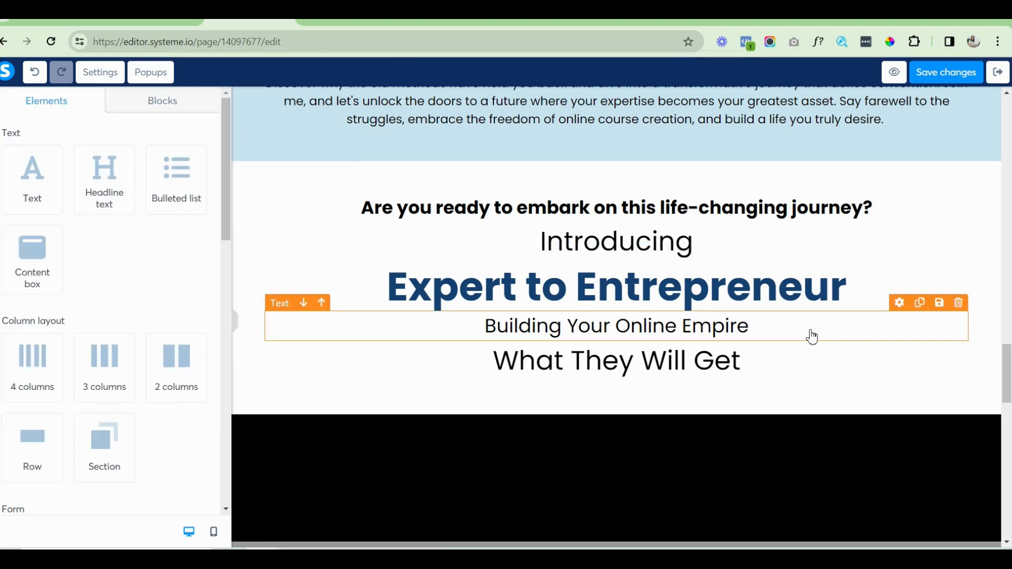
Italicise the whole "Building Your Online Empire" line.
{"action": "left_click", "coordinate": [485, 328]}
{"action": "key", "text": "ctrl+a"}
{"action": "key", "text": "ctrl+i"}
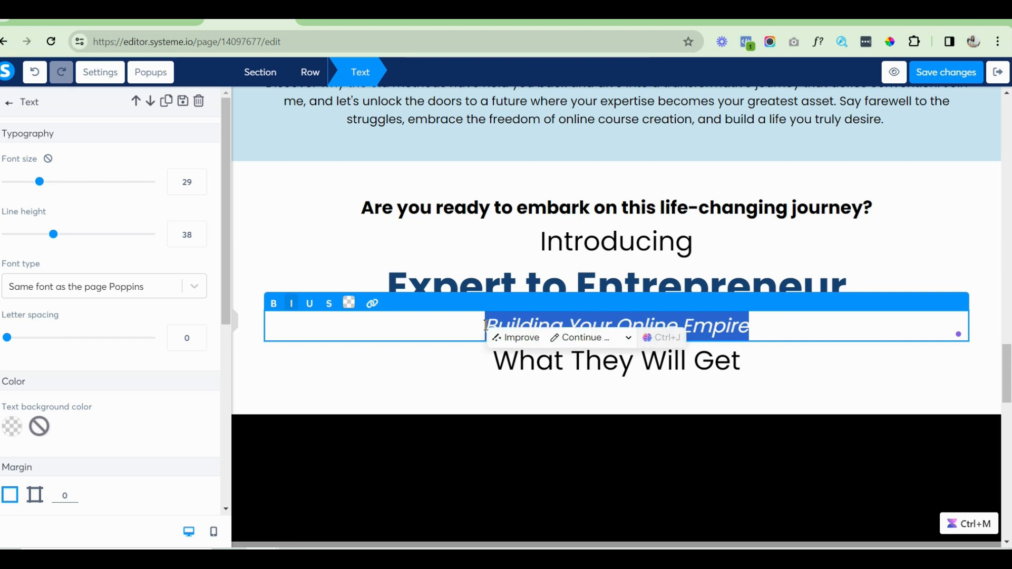
Remove the italics from the "Building Your Online Empire" line and save the page.
{"action": "key", "text": "ctrl+i"}
{"action": "left_click", "coordinate": [583, 210]}
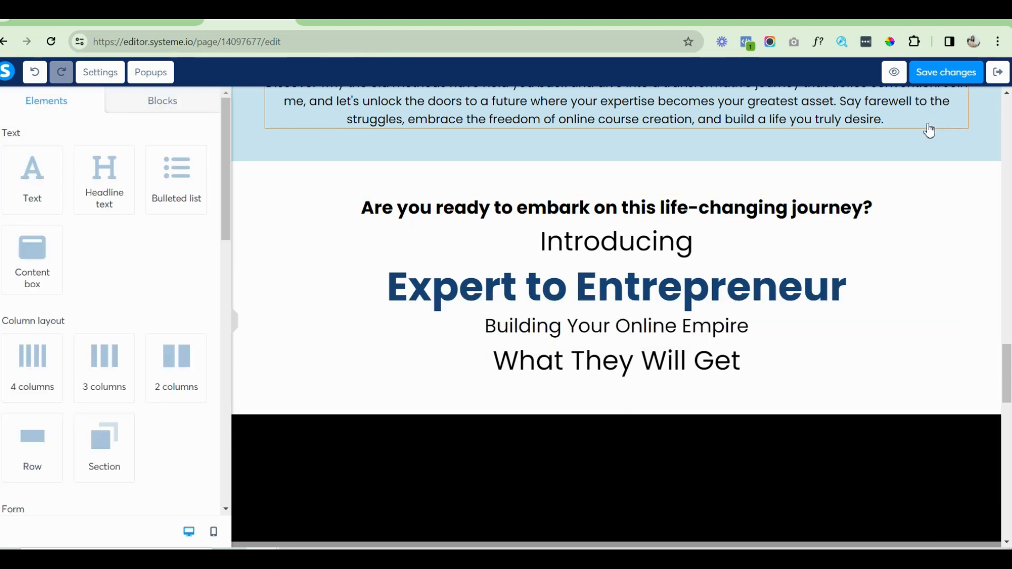
{"action": "left_click", "coordinate": [948, 72]}
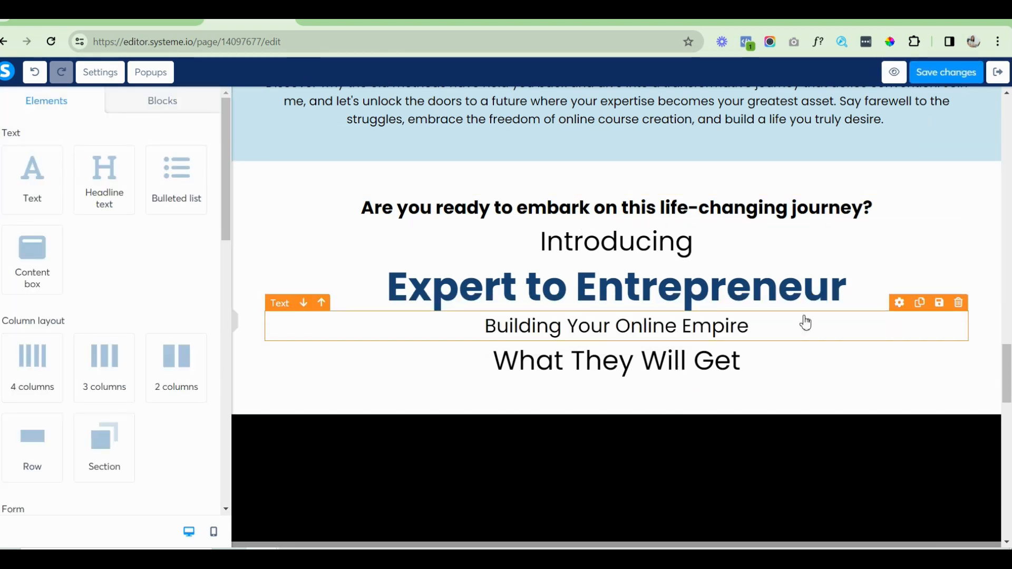
Insert an image placeholder between "Building Your Online Empire" and "What They Will Get", and save the page.
{"action": "left_click_drag", "start_coordinate": [222, 150], "coordinate": [220, 299]}
{"action": "left_click_drag", "start_coordinate": [14, 406], "coordinate": [613, 346]}
{"action": "left_click_drag", "start_coordinate": [1006, 369], "coordinate": [1007, 394]}
{"action": "left_click", "coordinate": [962, 73]}
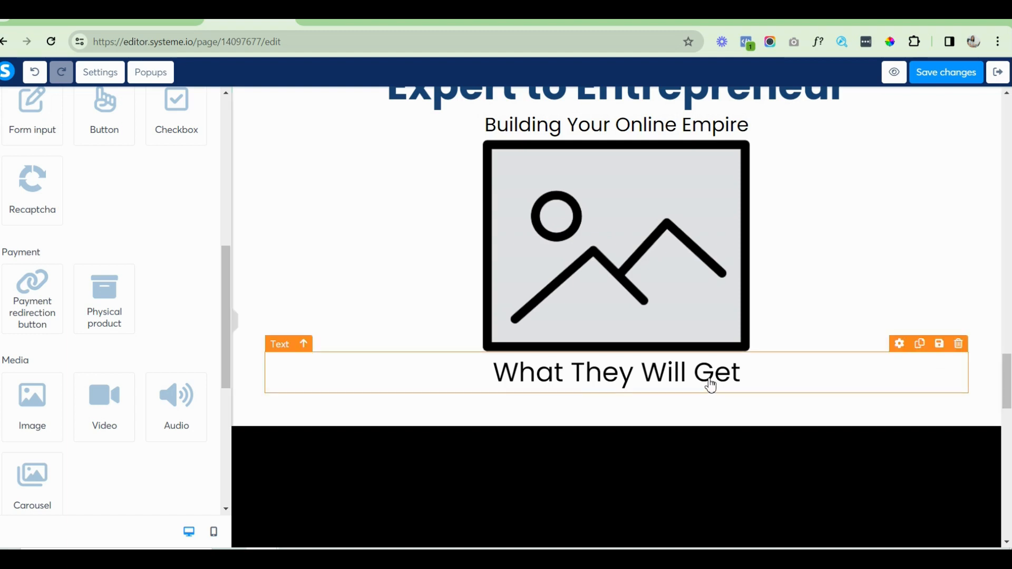
Change the "What They Will Get" heading to read "What All You Will Get".
{"action": "left_click", "coordinate": [769, 371]}
{"action": "left_click", "coordinate": [568, 376]}
{"action": "type", "text": "AL"}
{"action": "key", "text": "BackSpace"}
{"action": "type", "text": "ll You"}
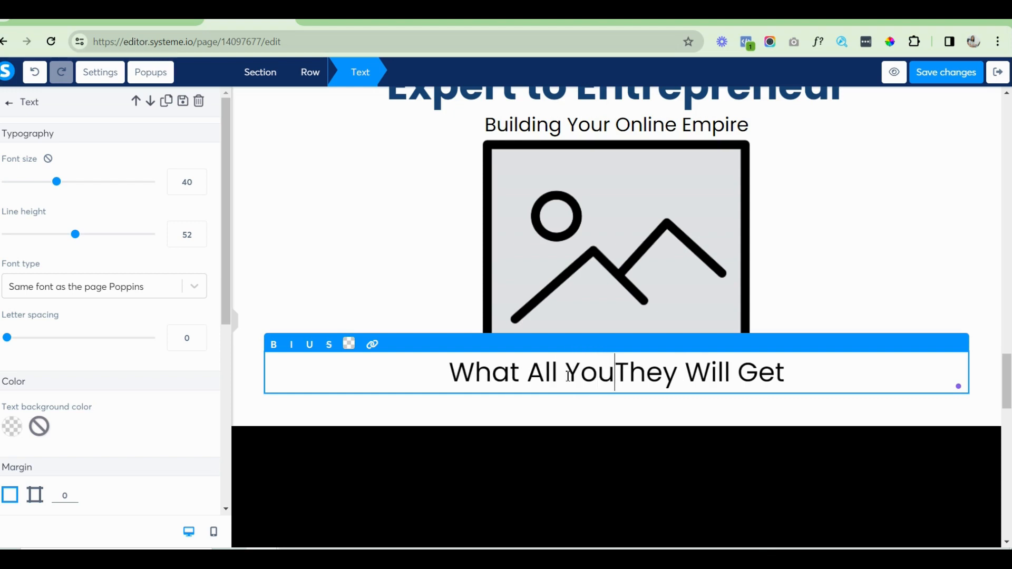
{"action": "key", "text": "Delete"}
{"action": "key", "text": "Delete"}
{"action": "key", "text": "Delete"}
{"action": "key", "text": "Delete"}
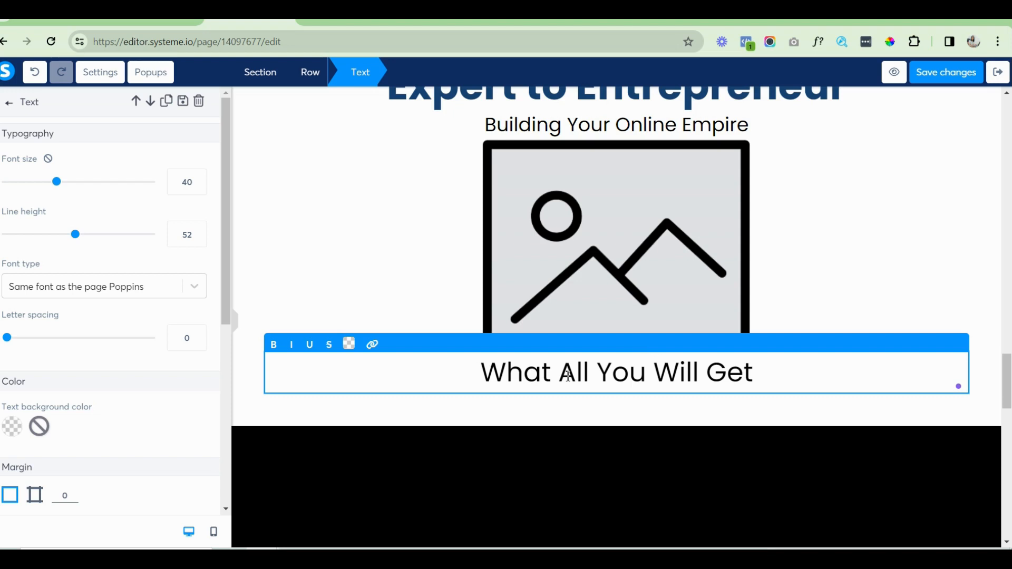
Set the top margin of the "What All You Will Get" heading to 20 and save the page.
{"action": "left_click", "coordinate": [873, 305]}
{"action": "left_click", "coordinate": [377, 373]}
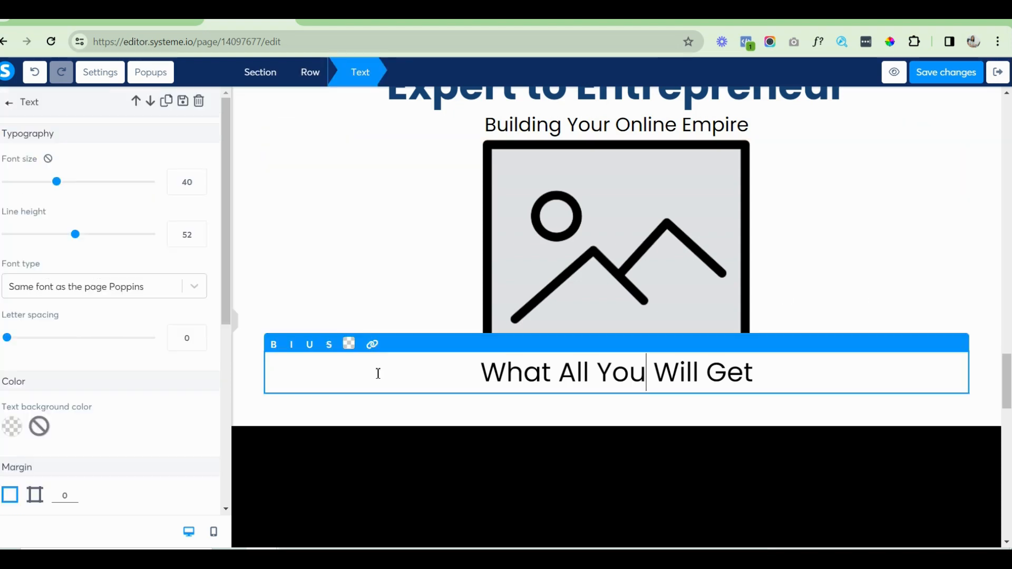
{"action": "left_click_drag", "start_coordinate": [227, 189], "coordinate": [226, 231]}
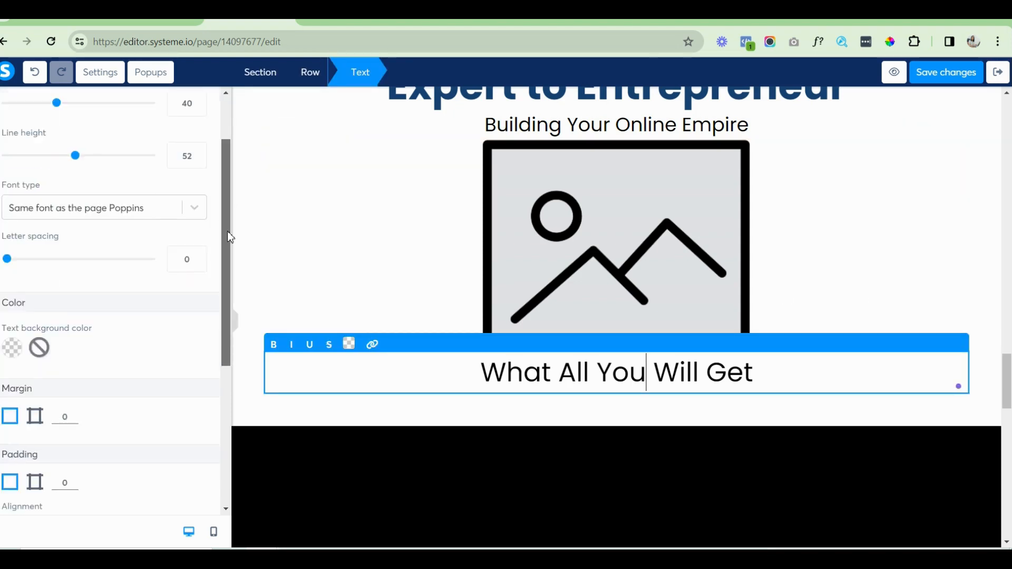
{"action": "left_click", "coordinate": [36, 417]}
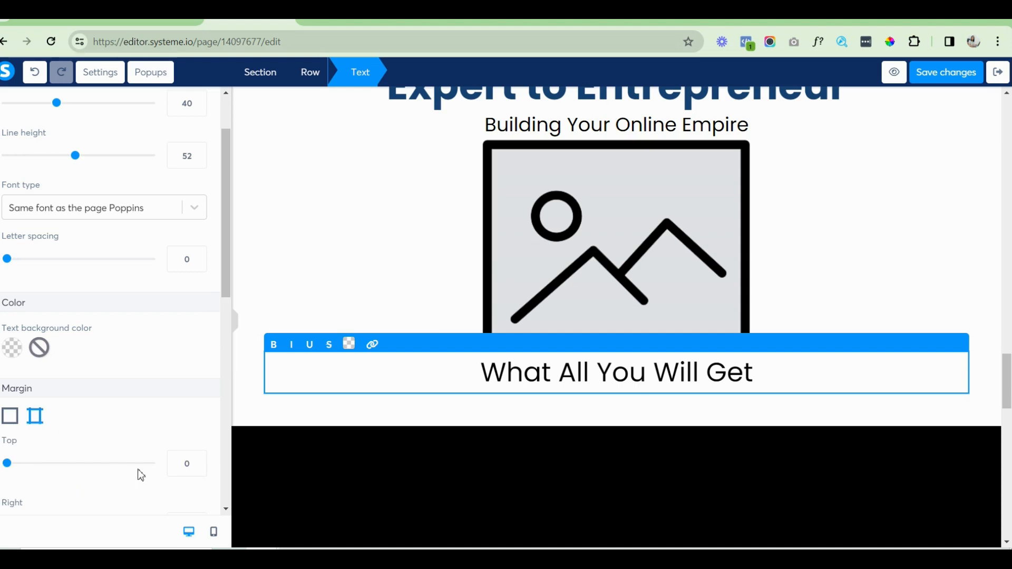
{"action": "left_click", "coordinate": [179, 464]}
{"action": "type", "text": "1"}
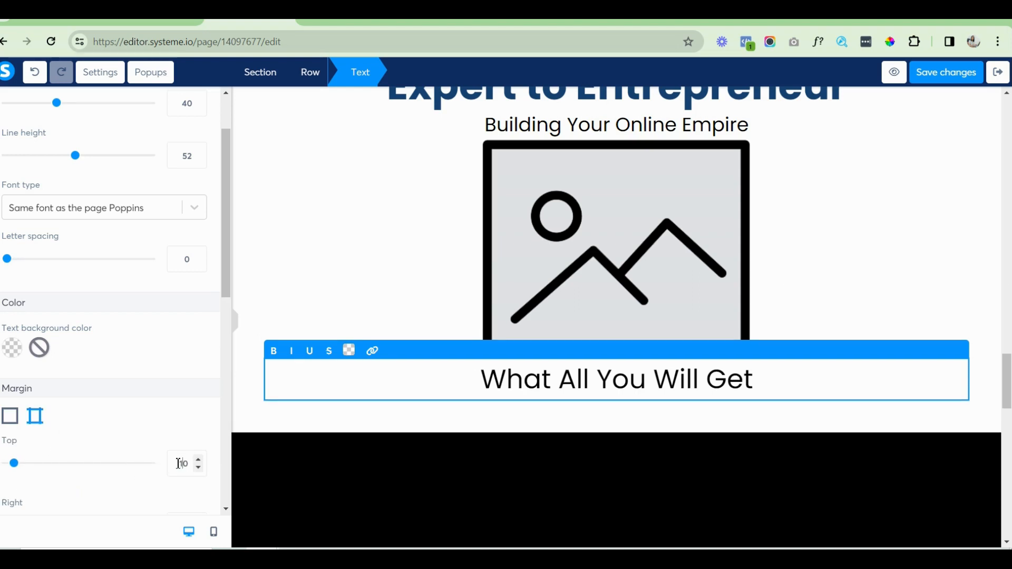
{"action": "key", "text": "BackSpace"}
{"action": "type", "text": "2"}
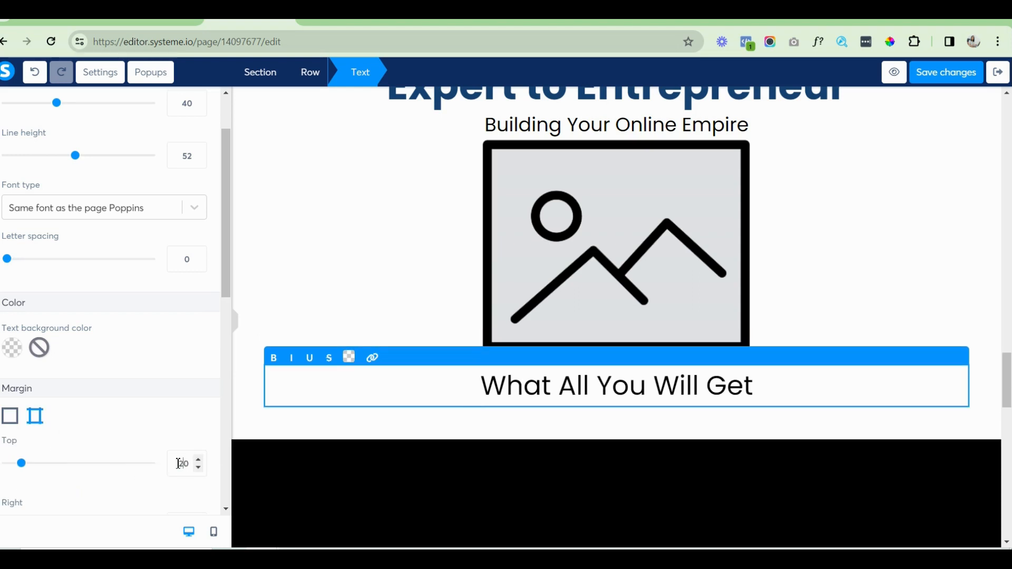
{"action": "left_click", "coordinate": [947, 74]}
Switch to the Sales Page Training document in Google Docs and copy the prompt asking for 9 module names with two-line descriptions.
{"action": "left_click_drag", "start_coordinate": [1009, 390], "coordinate": [1010, 402]}
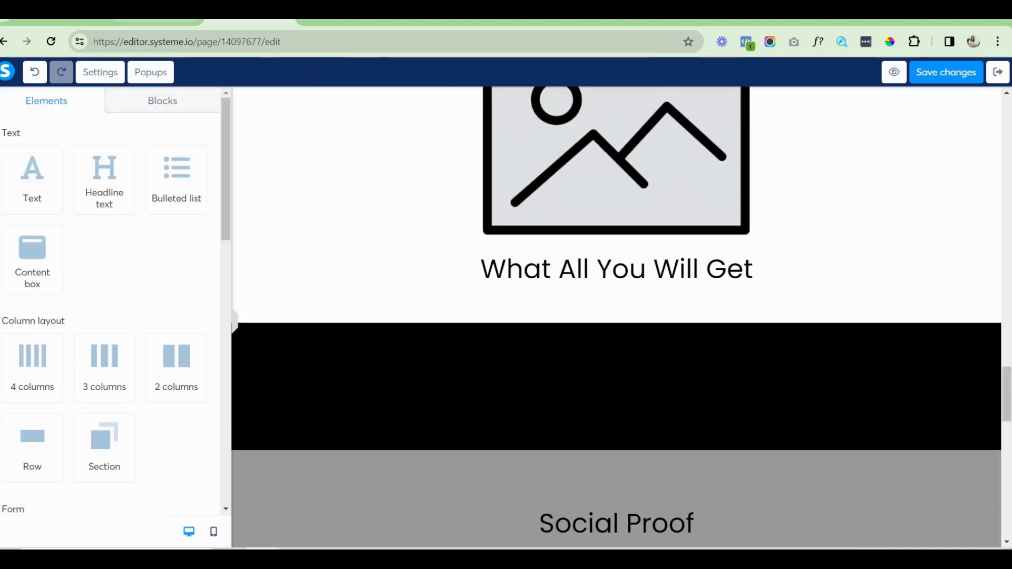
{"action": "left_click", "coordinate": [155, 22]}
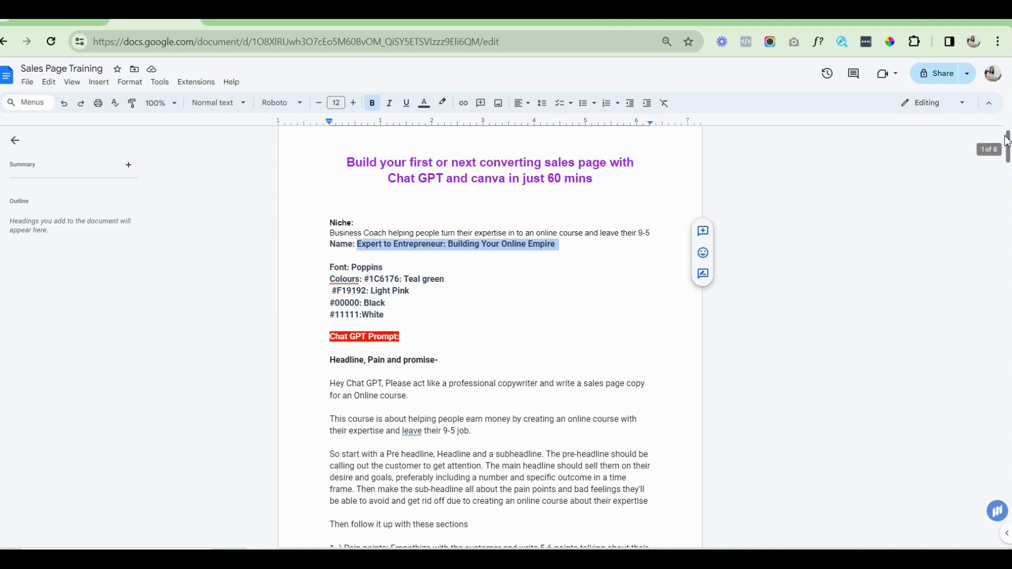
{"action": "left_click_drag", "start_coordinate": [1007, 147], "coordinate": [1008, 195]}
{"action": "scroll", "coordinate": [490, 348], "scroll_direction": "down", "scroll_amount": 1}
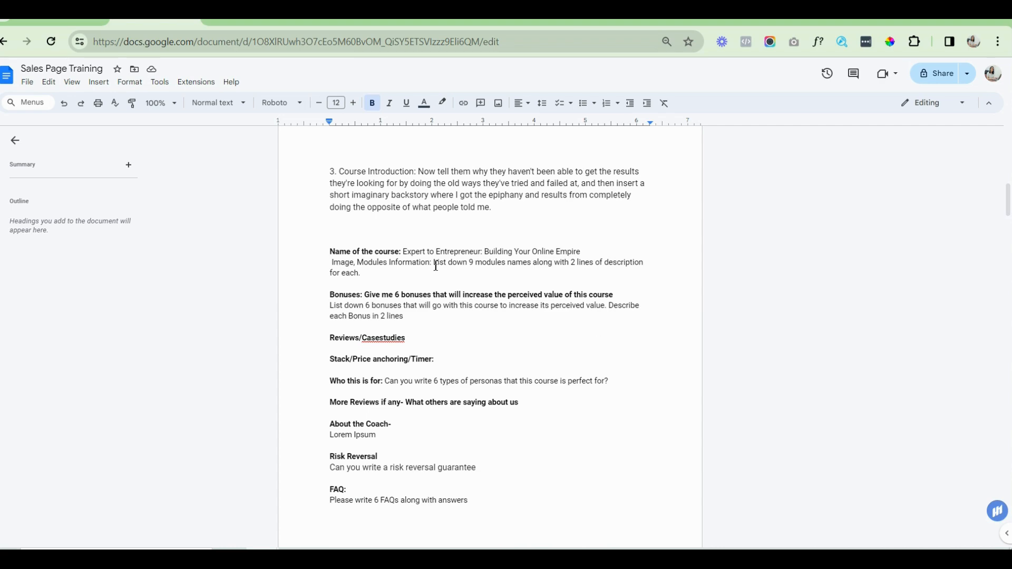
{"action": "left_click_drag", "start_coordinate": [435, 263], "coordinate": [449, 274]}
{"action": "key", "text": "ctrl+c"}
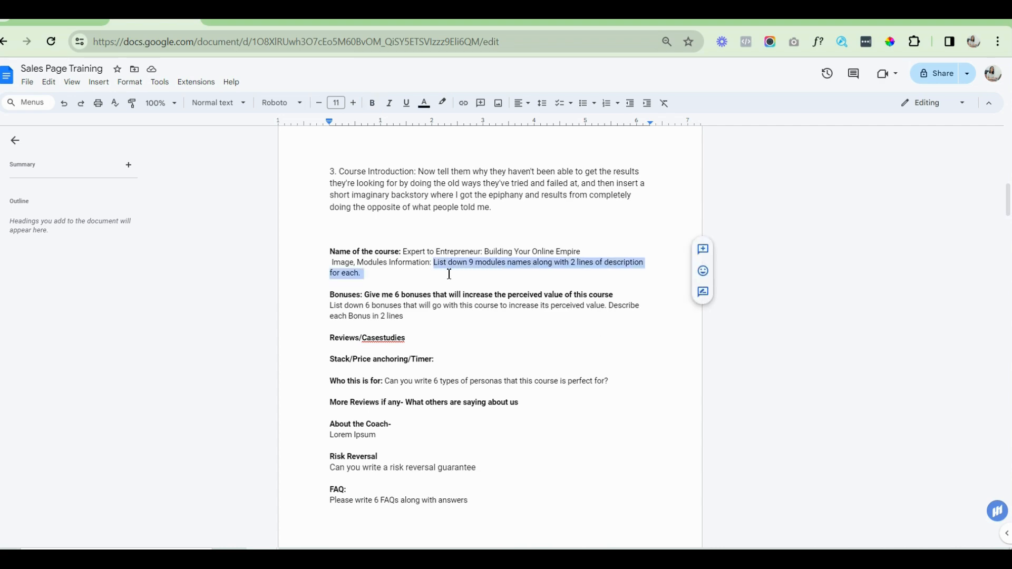
Switch to the ChatGPT conversation and submit the copied modules prompt.
{"action": "left_click", "coordinate": [817, 22]}
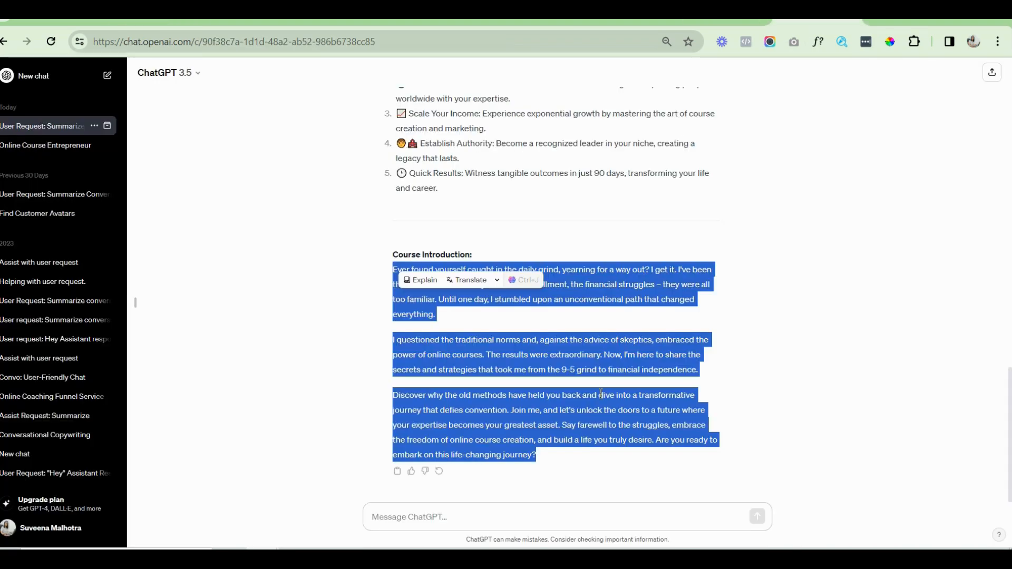
{"action": "left_click", "coordinate": [417, 517]}
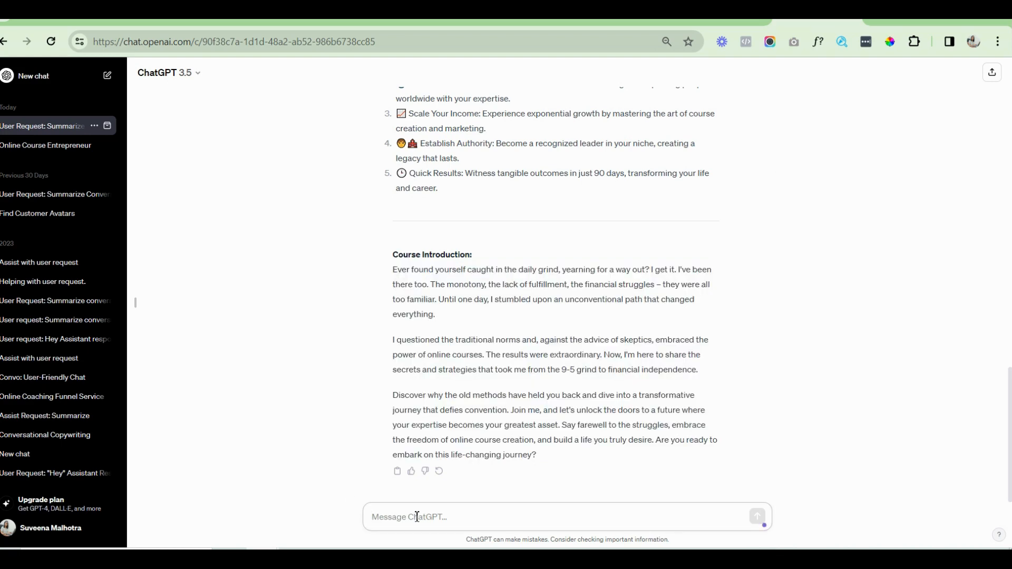
{"action": "key", "text": "ctrl+v"}
{"action": "key", "text": "Return"}
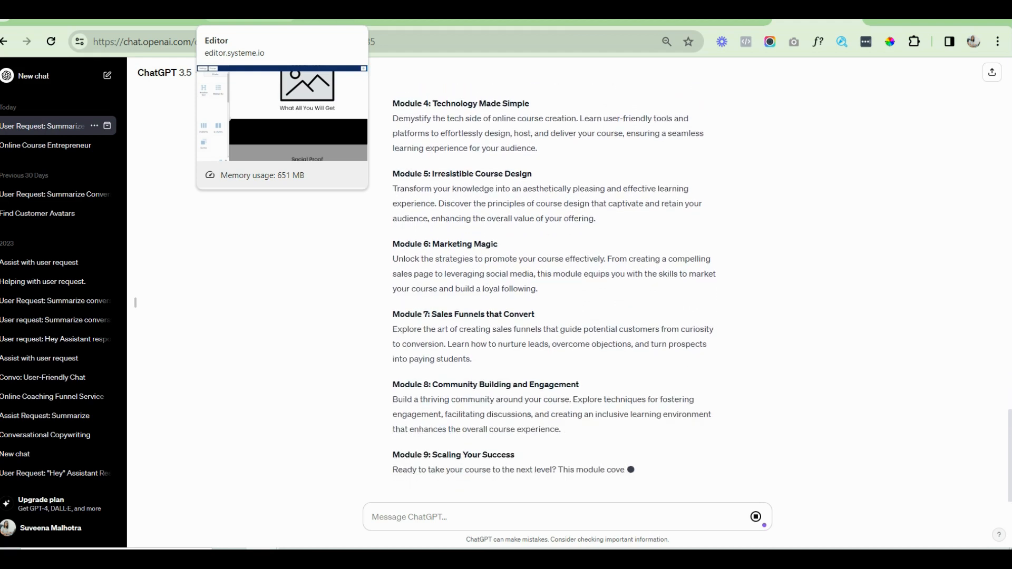
Back in the systeme.io editor, add a 3-column layout below "What All You Will Get" and place a row in each column.
{"action": "left_click", "coordinate": [253, 22]}
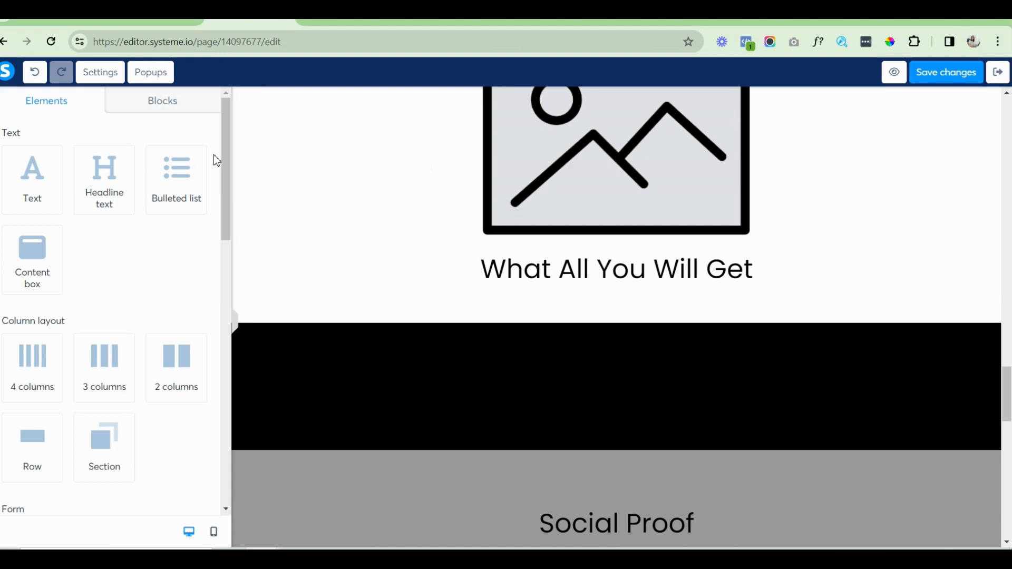
{"action": "left_click_drag", "start_coordinate": [117, 360], "coordinate": [590, 295]}
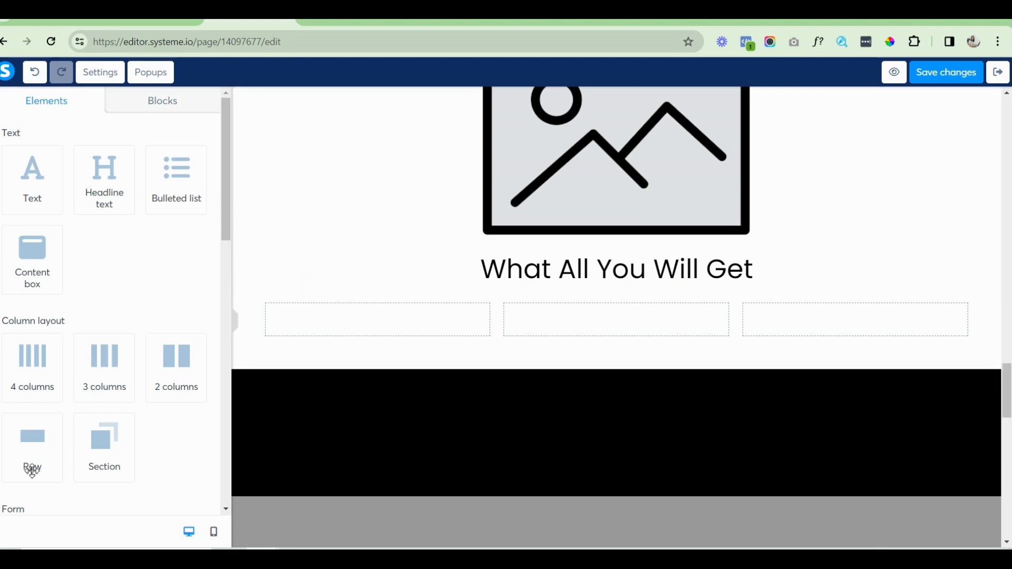
{"action": "left_click_drag", "start_coordinate": [27, 443], "coordinate": [361, 325]}
{"action": "left_click_drag", "start_coordinate": [61, 452], "coordinate": [547, 332]}
{"action": "left_click_drag", "start_coordinate": [32, 440], "coordinate": [797, 337]}
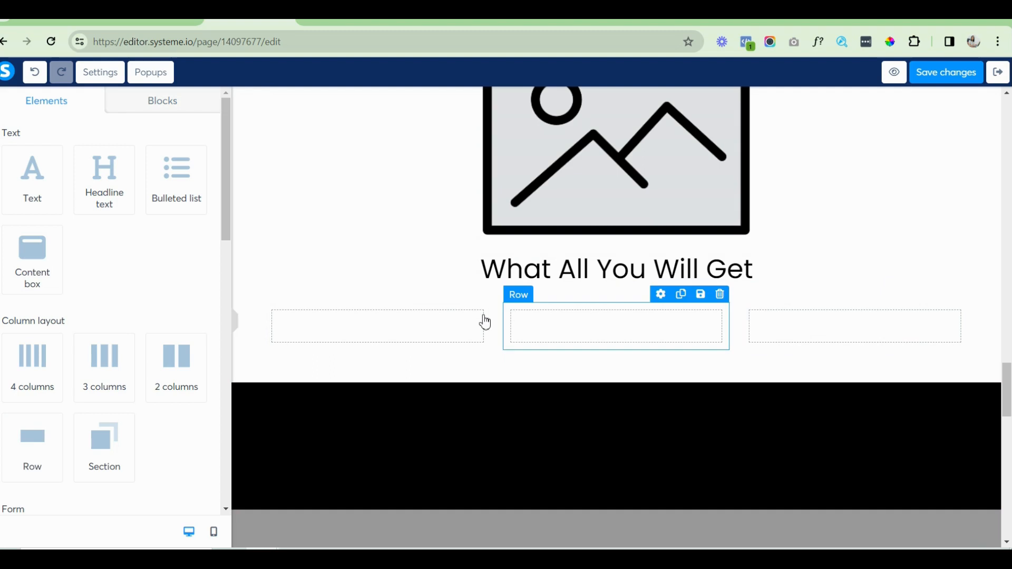
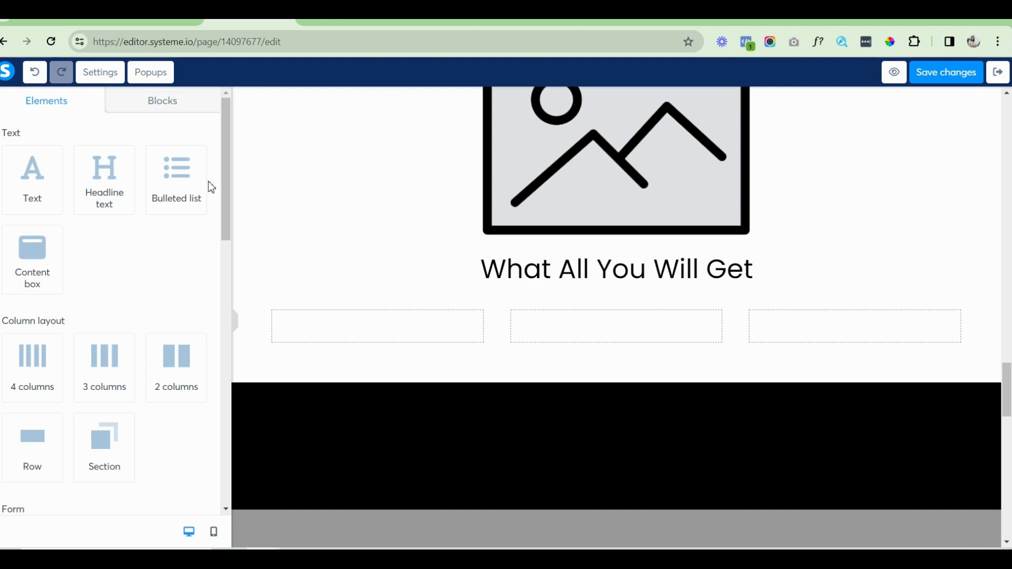
Give the row in the first column a mid shadow and a border radius of 5.
{"action": "left_click", "coordinate": [283, 314]}
{"action": "left_click_drag", "start_coordinate": [226, 182], "coordinate": [225, 245]}
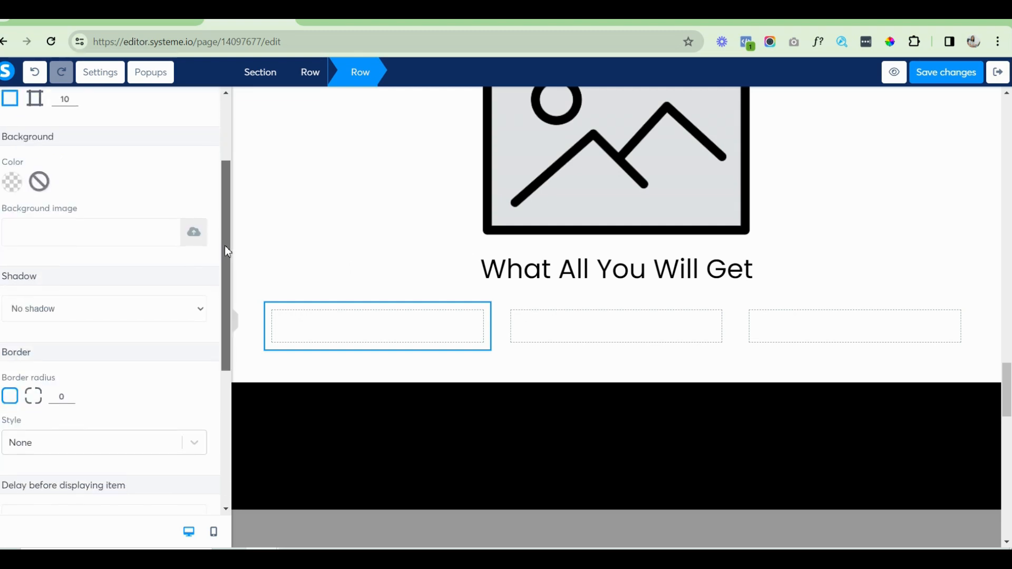
{"action": "left_click", "coordinate": [83, 311]}
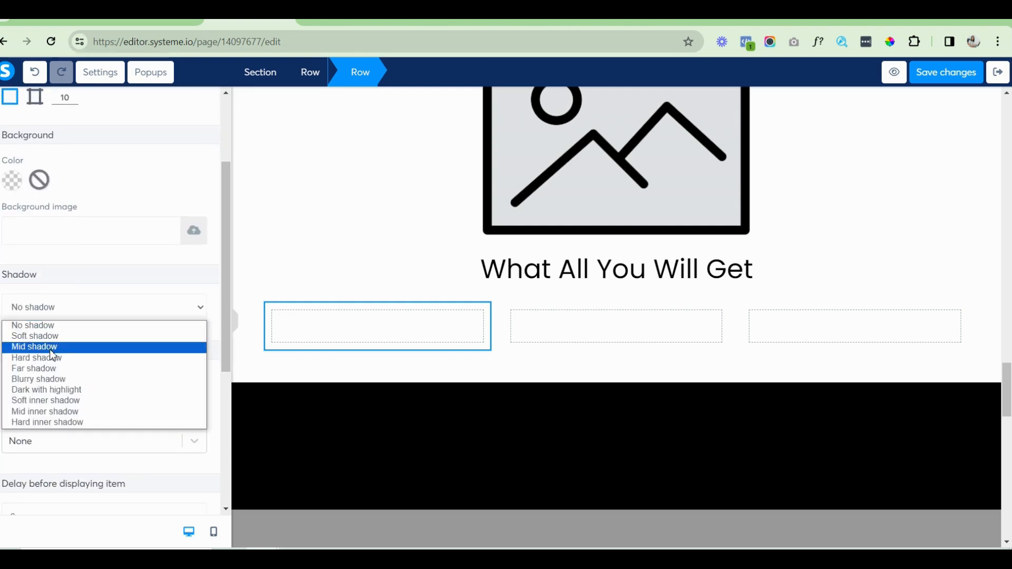
{"action": "left_click", "coordinate": [51, 347]}
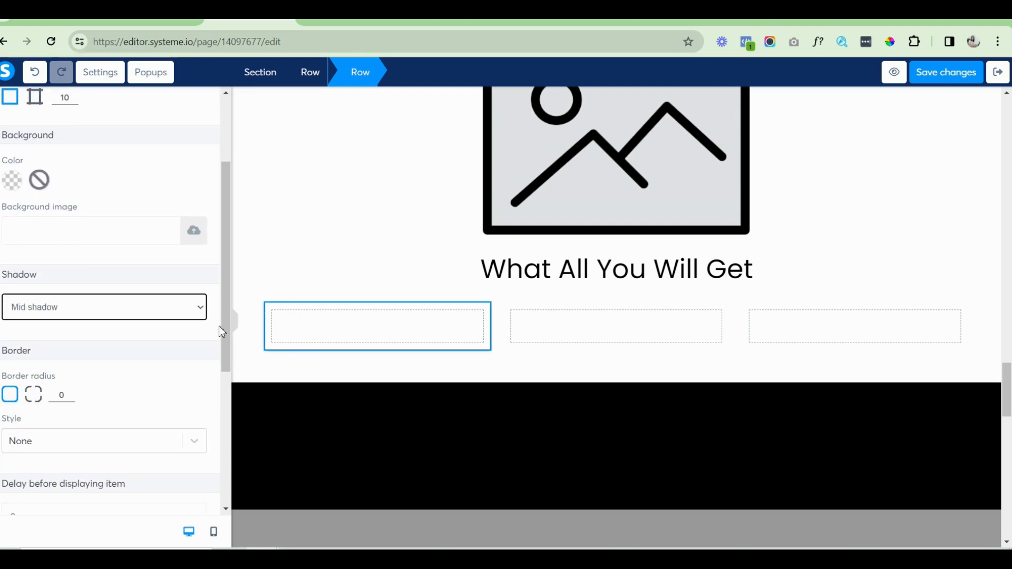
{"action": "left_click", "coordinate": [70, 392]}
{"action": "left_click", "coordinate": [70, 392]}
{"action": "left_click", "coordinate": [69, 392]}
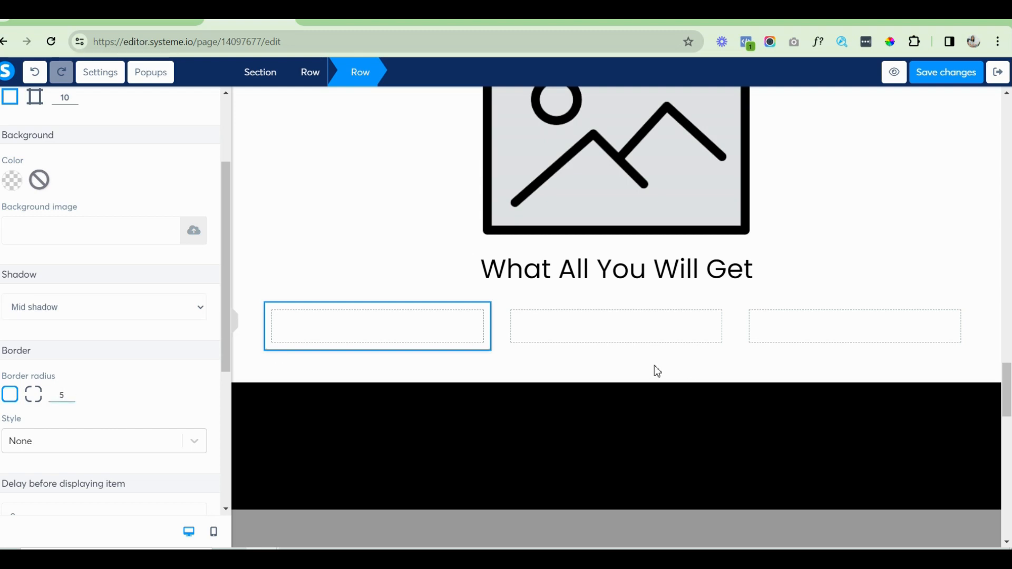
Give the row in the middle column a mid shadow and a border radius of 5.
{"action": "left_click", "coordinate": [523, 360]}
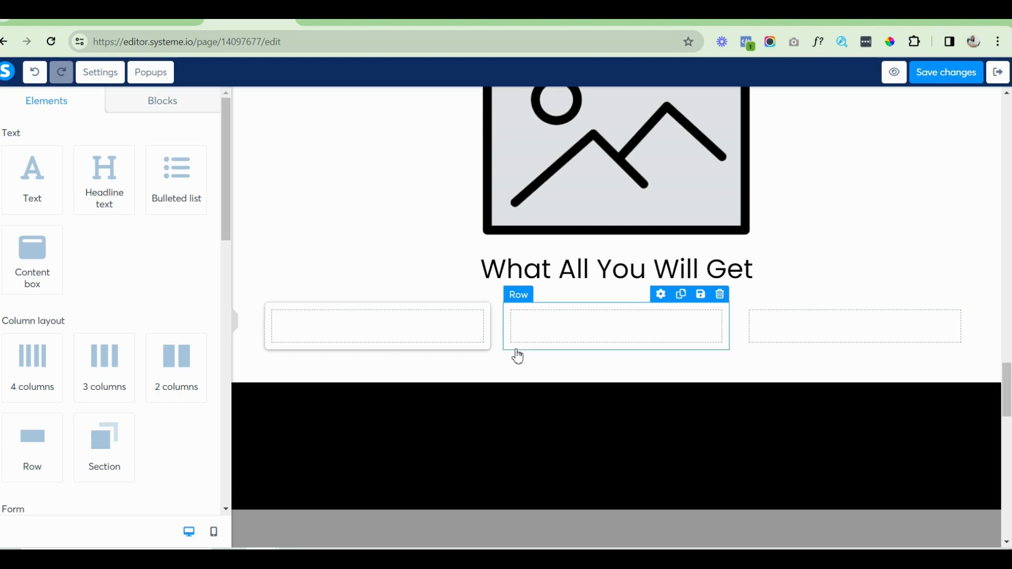
{"action": "left_click", "coordinate": [518, 352]}
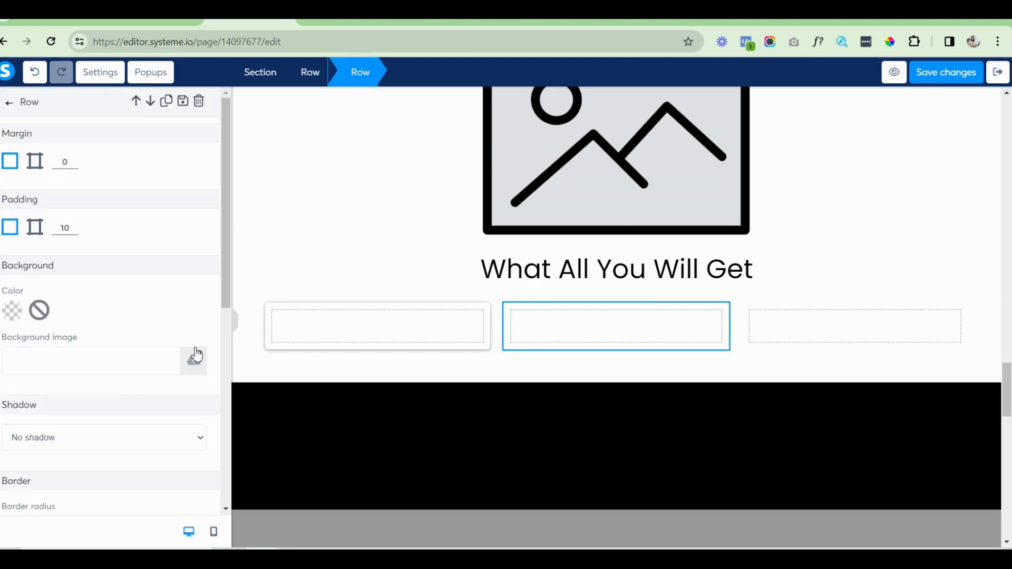
{"action": "left_click_drag", "start_coordinate": [224, 264], "coordinate": [229, 327]}
{"action": "left_click", "coordinate": [105, 311]}
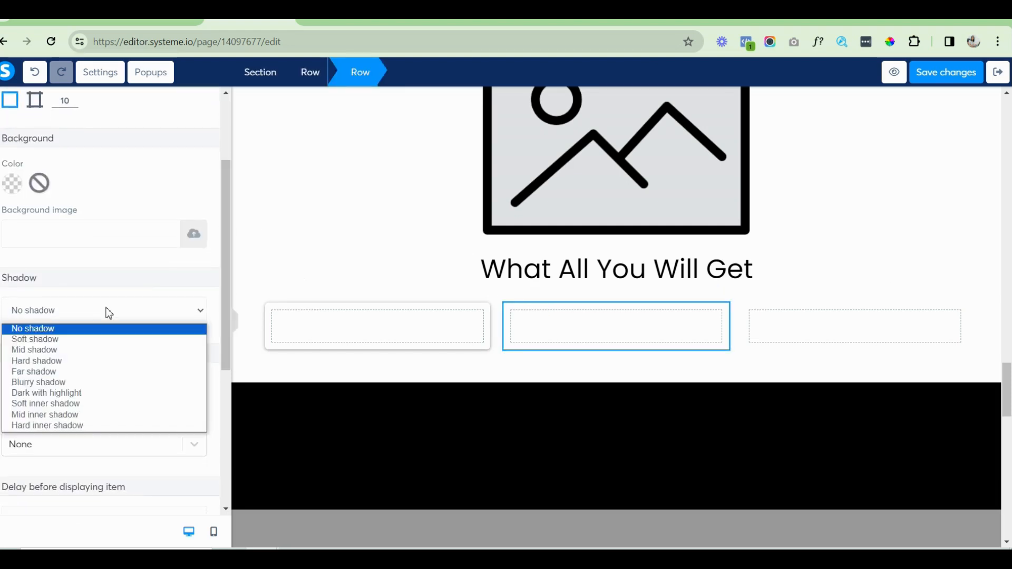
{"action": "left_click", "coordinate": [46, 353]}
{"action": "left_click", "coordinate": [72, 397]}
{"action": "left_click", "coordinate": [71, 396]}
{"action": "left_click", "coordinate": [71, 397]}
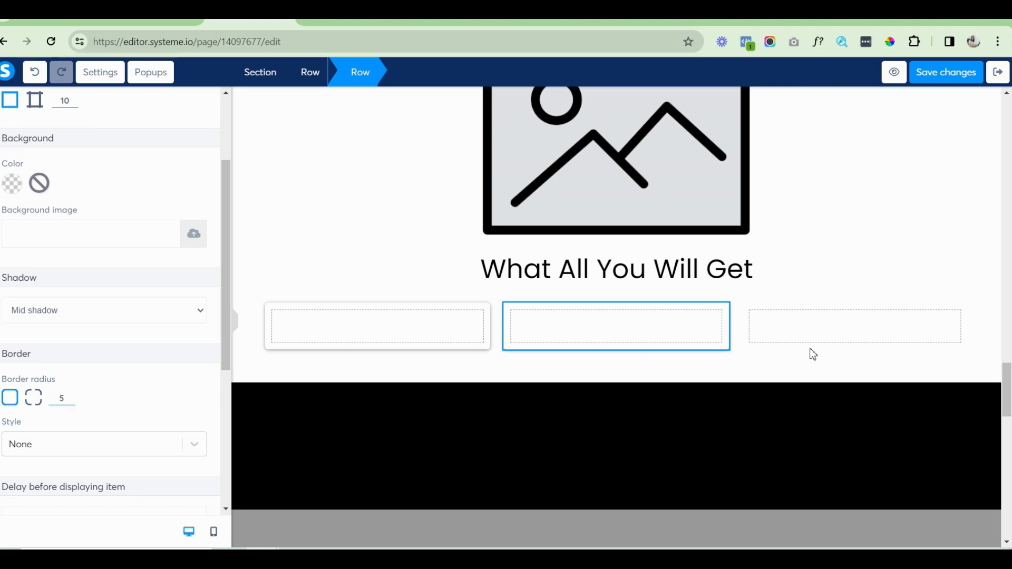
Give the row in the third column a mid shadow and a border radius of 5, and save the page.
{"action": "left_click", "coordinate": [764, 357]}
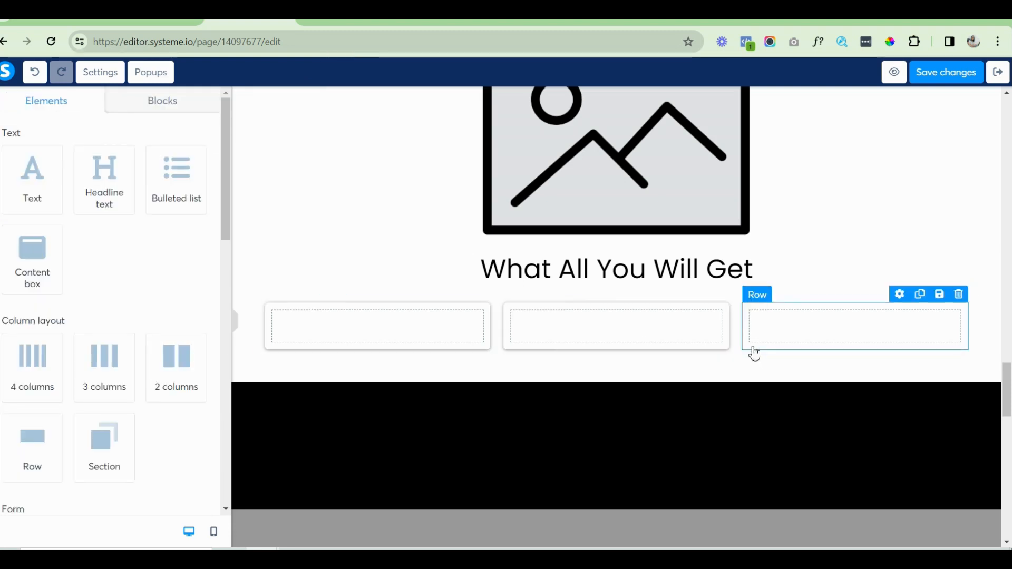
{"action": "left_click", "coordinate": [755, 354]}
{"action": "left_click", "coordinate": [150, 440]}
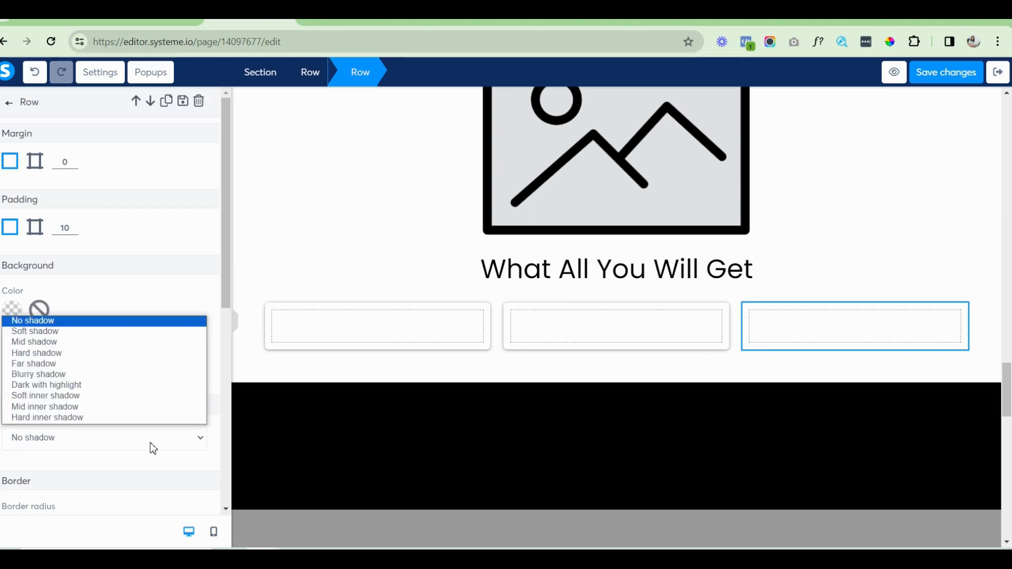
{"action": "left_click", "coordinate": [39, 345]}
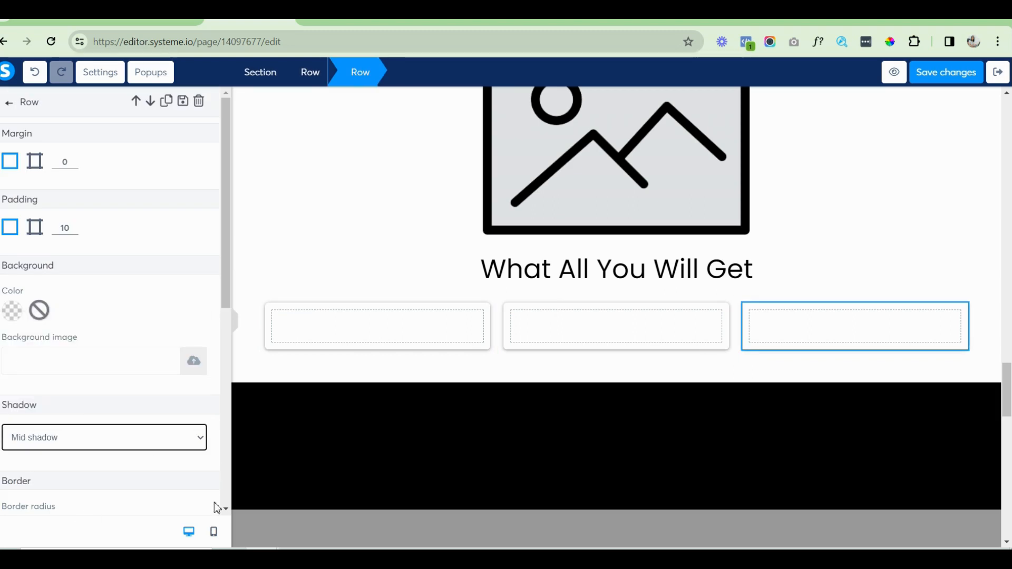
{"action": "left_click_drag", "start_coordinate": [228, 248], "coordinate": [223, 302]}
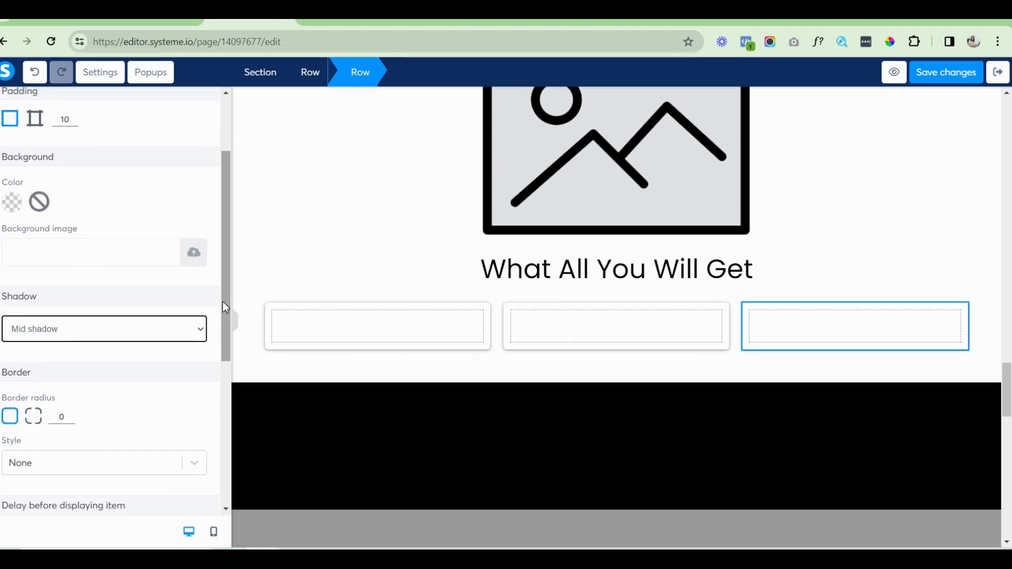
{"action": "left_click", "coordinate": [70, 414]}
{"action": "left_click", "coordinate": [70, 414]}
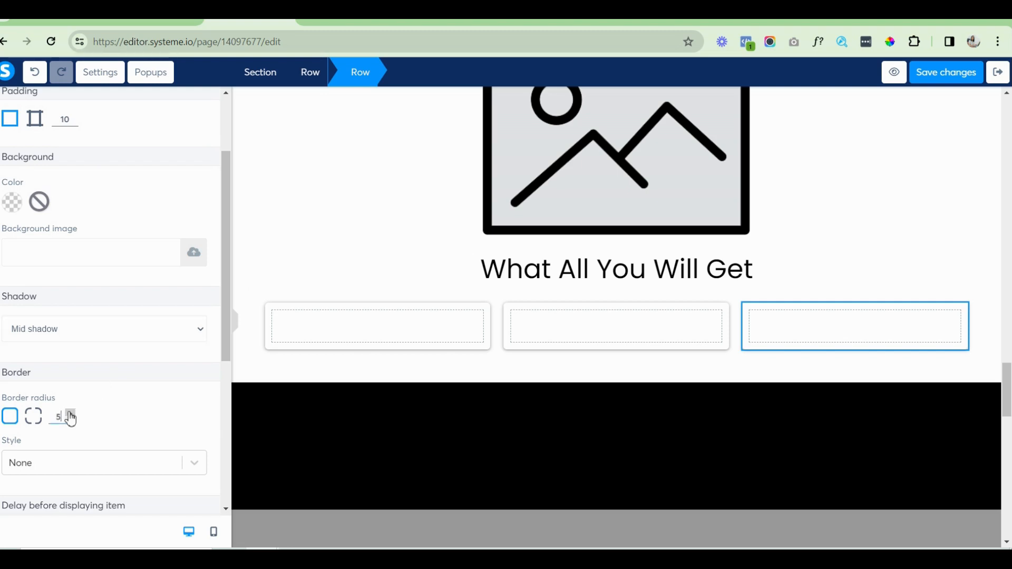
{"action": "left_click", "coordinate": [964, 75]}
{"action": "left_click_drag", "start_coordinate": [227, 167], "coordinate": [227, 99]}
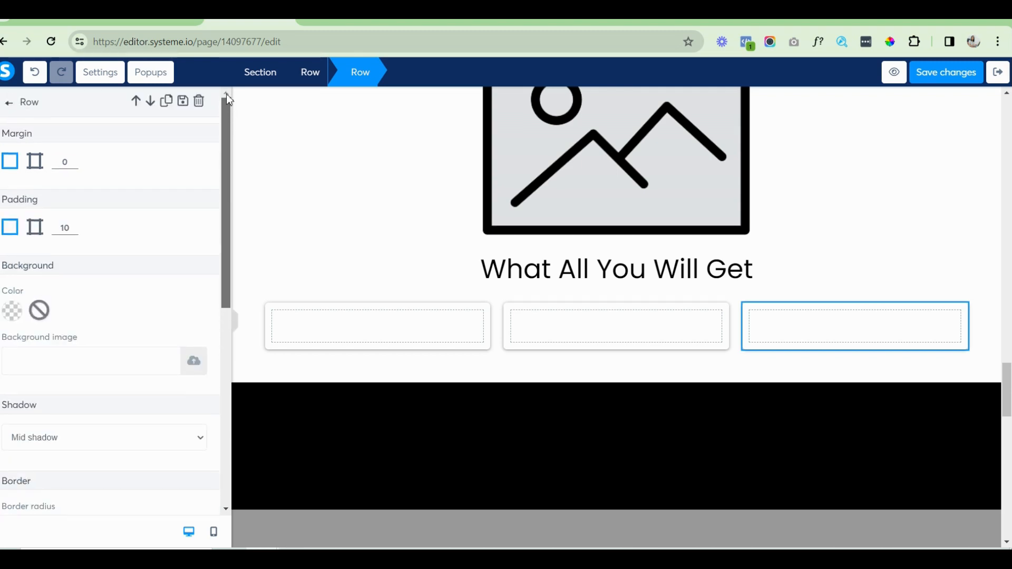
Add a headline text to the row in the first column and change its text to "Module # 1".
{"action": "left_click", "coordinate": [10, 104]}
{"action": "left_click_drag", "start_coordinate": [100, 172], "coordinate": [398, 333]}
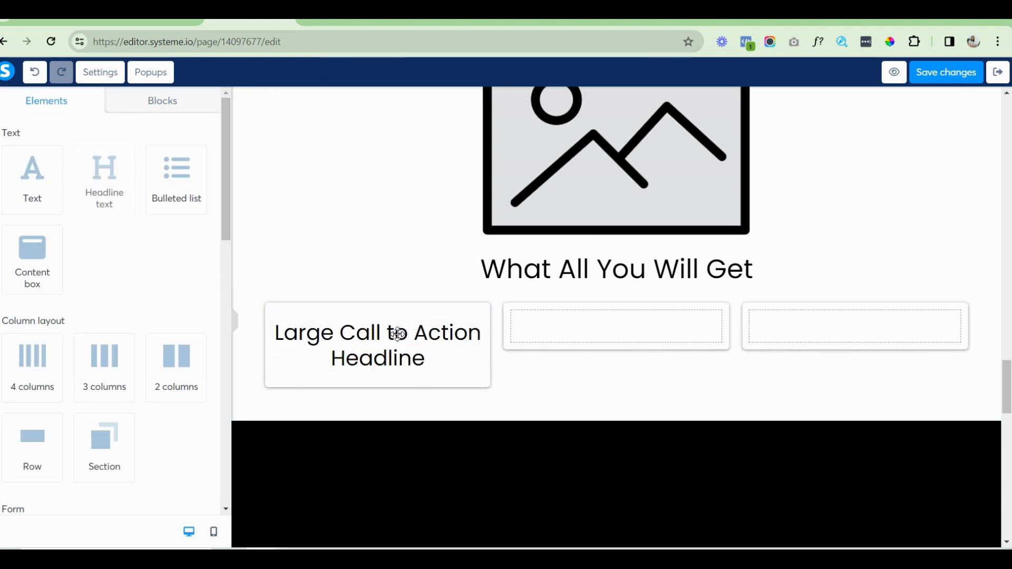
{"action": "left_click", "coordinate": [283, 342]}
{"action": "key", "text": "ctrl+a"}
{"action": "key", "text": "BackSpace"}
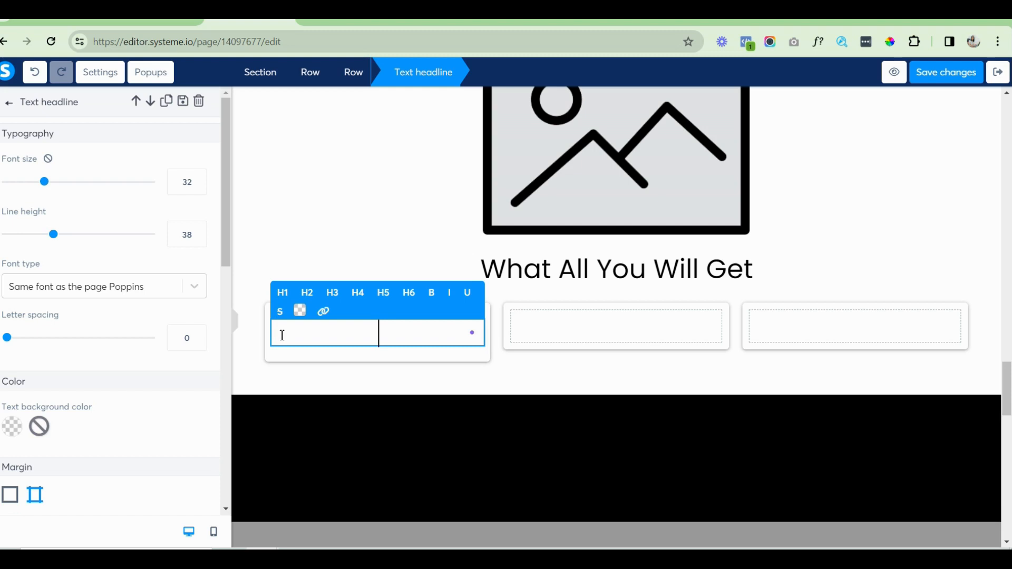
{"action": "type", "text": "Module "}
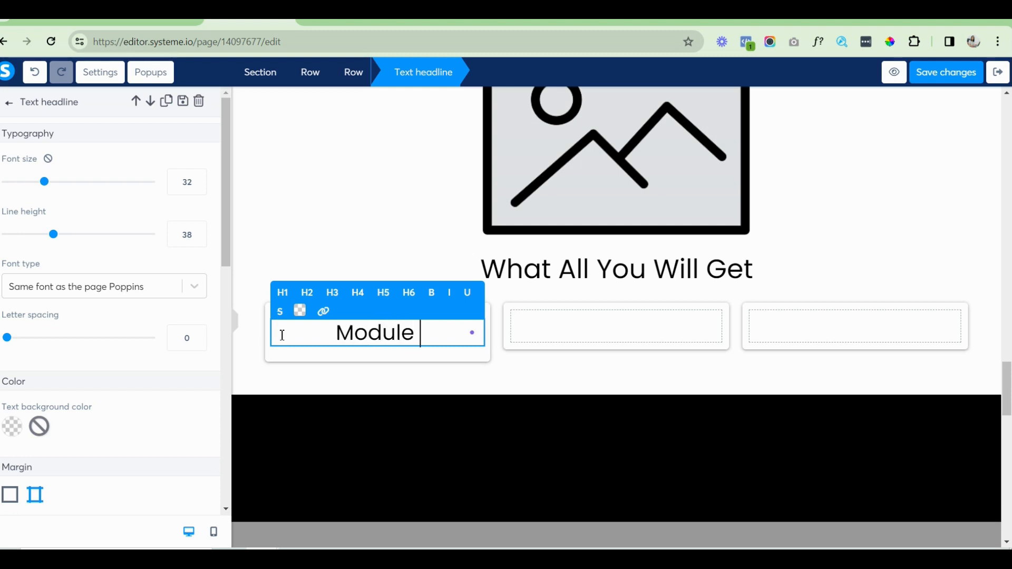
{"action": "type", "text": "# 1"}
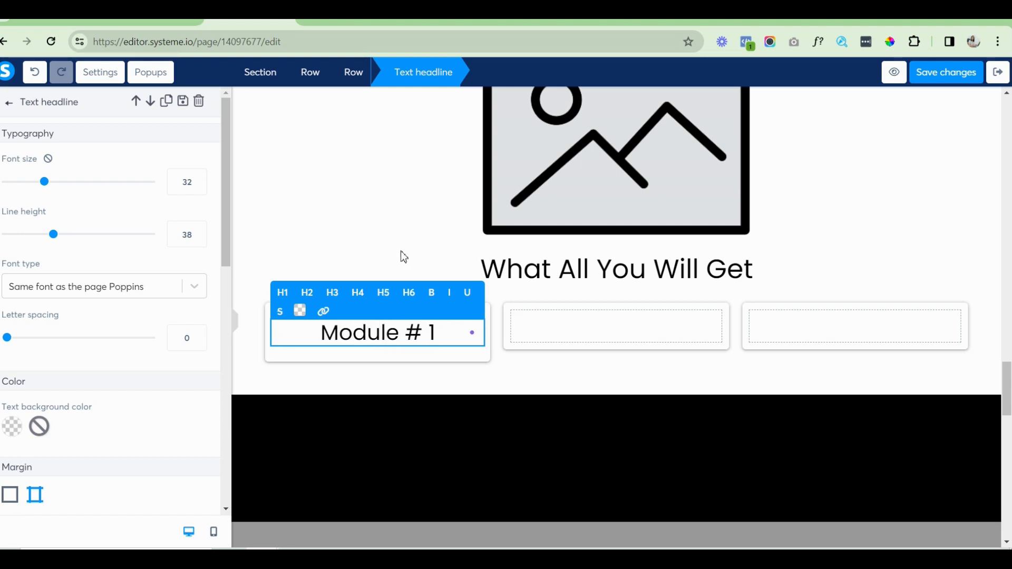
Make the "Module # 1" headline bold and colour its text dark blue (1C4471).
{"action": "left_click", "coordinate": [370, 277]}
{"action": "left_click", "coordinate": [313, 332]}
{"action": "key", "text": "ctrl+a"}
{"action": "key", "text": "ctrl+b"}
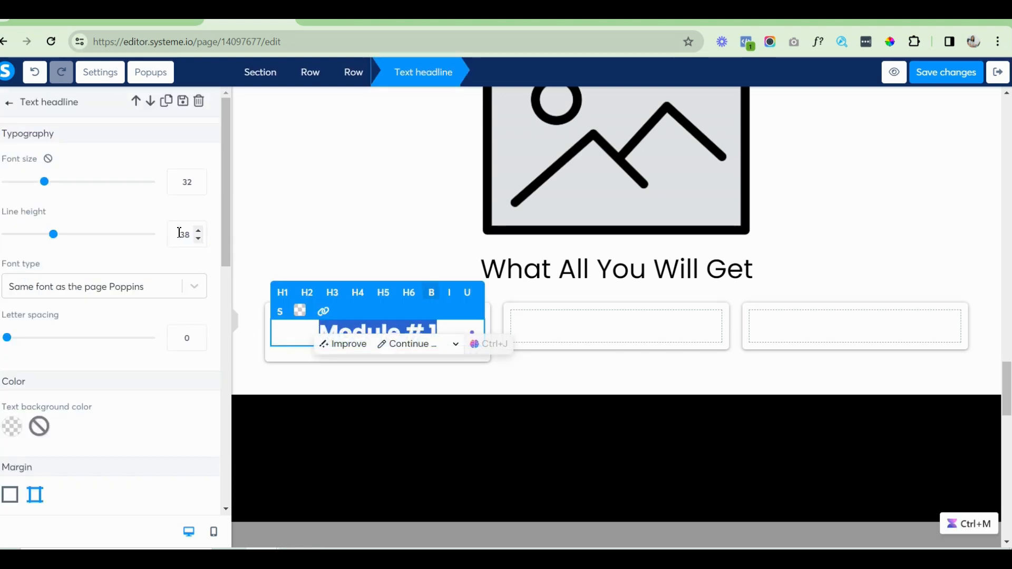
{"action": "left_click", "coordinate": [307, 316]}
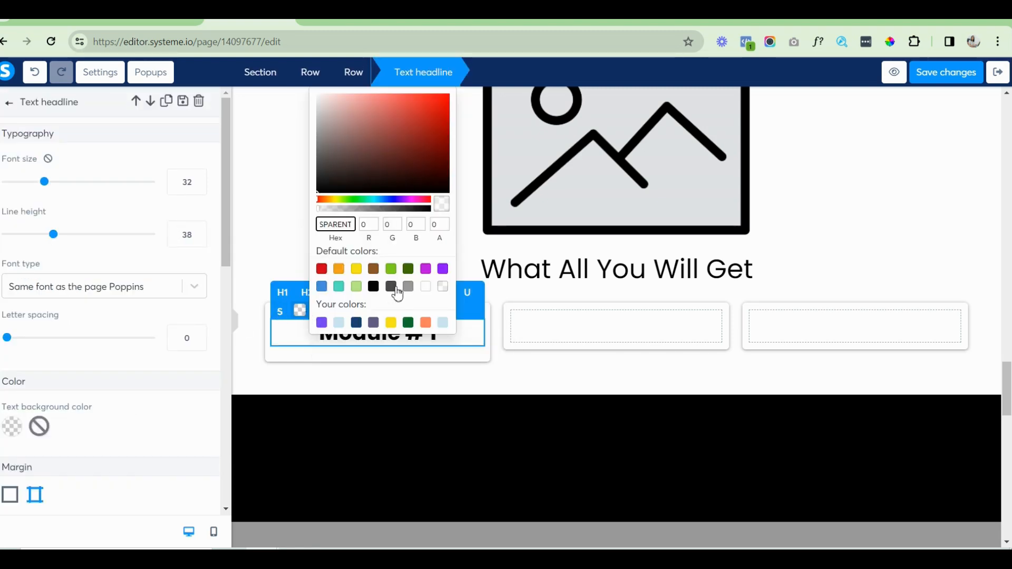
{"action": "left_click", "coordinate": [363, 325]}
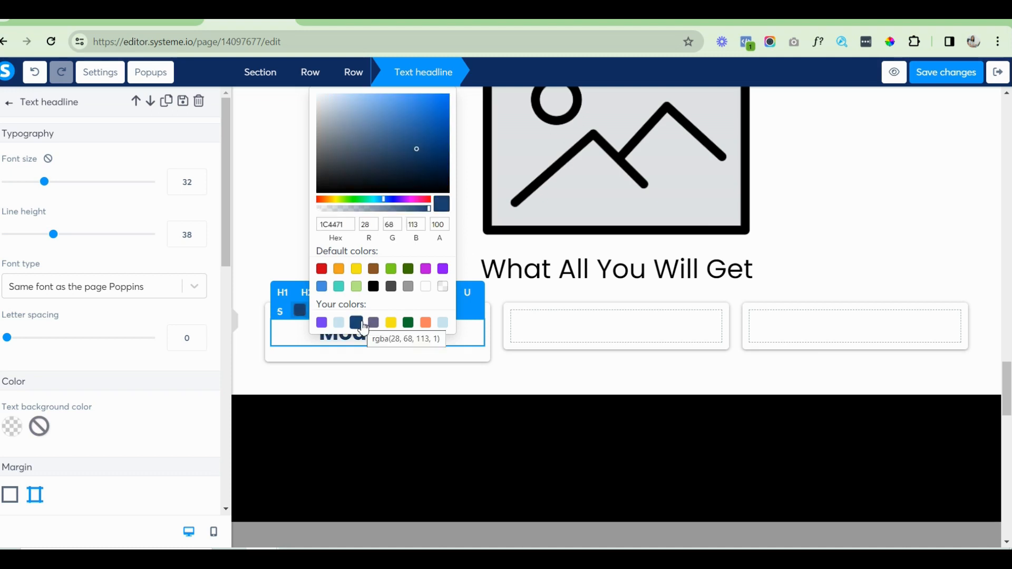
{"action": "left_click", "coordinate": [462, 362]}
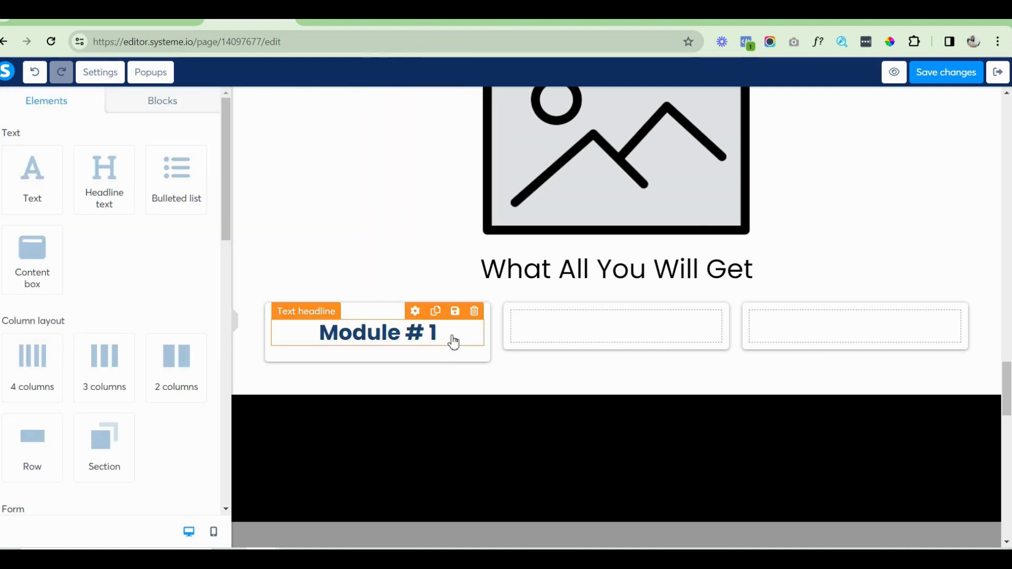
{"action": "triple_click", "coordinate": [454, 340]}
{"action": "left_click", "coordinate": [367, 233]}
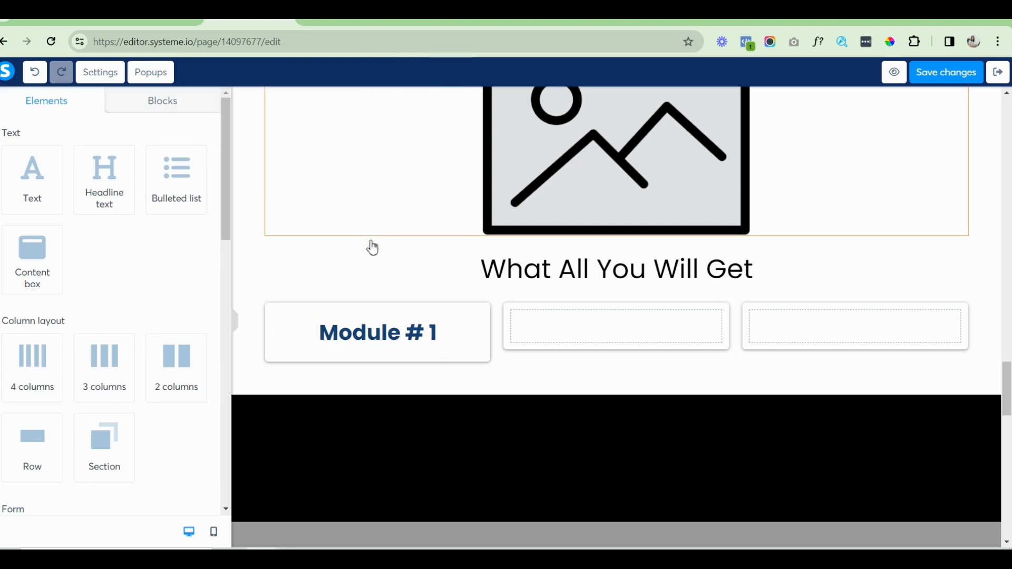
Set the top margin of the "Module # 1" headline to -32 so it overlaps the box's upper edge.
{"action": "triple_click", "coordinate": [432, 347]}
{"action": "left_click_drag", "start_coordinate": [223, 154], "coordinate": [225, 245]}
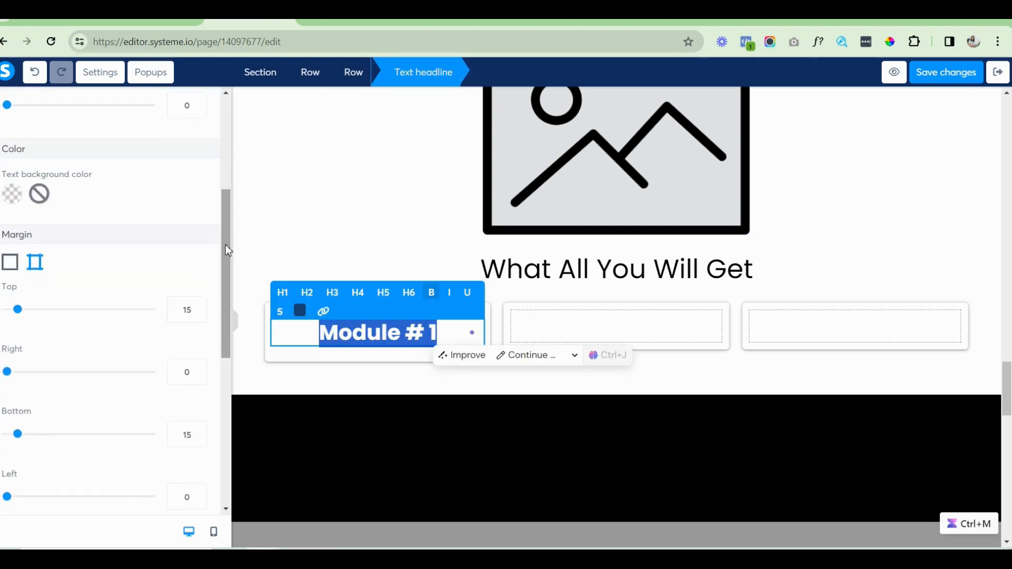
{"action": "left_click", "coordinate": [37, 269]}
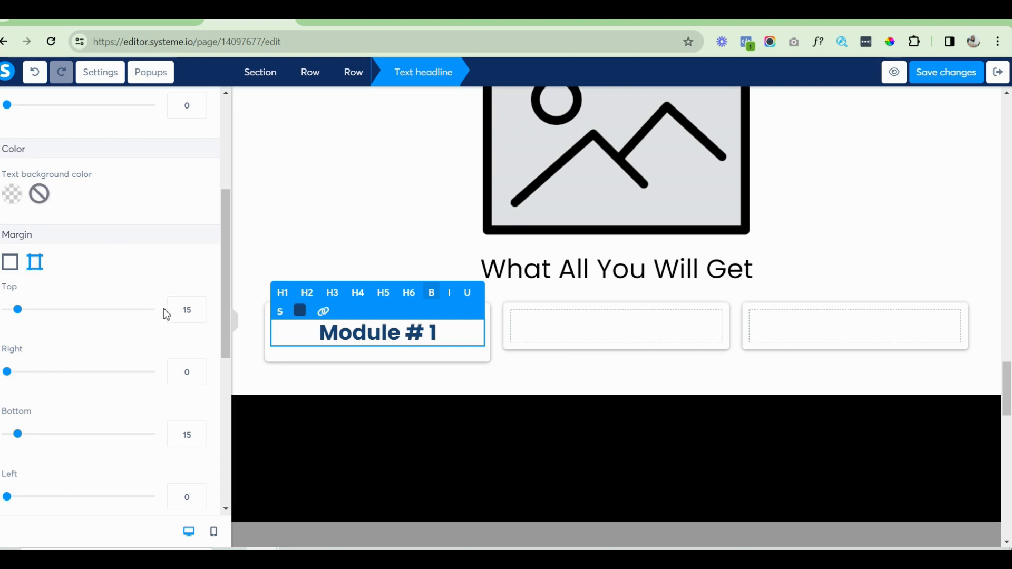
{"action": "left_click_drag", "start_coordinate": [199, 315], "coordinate": [199, 315]}
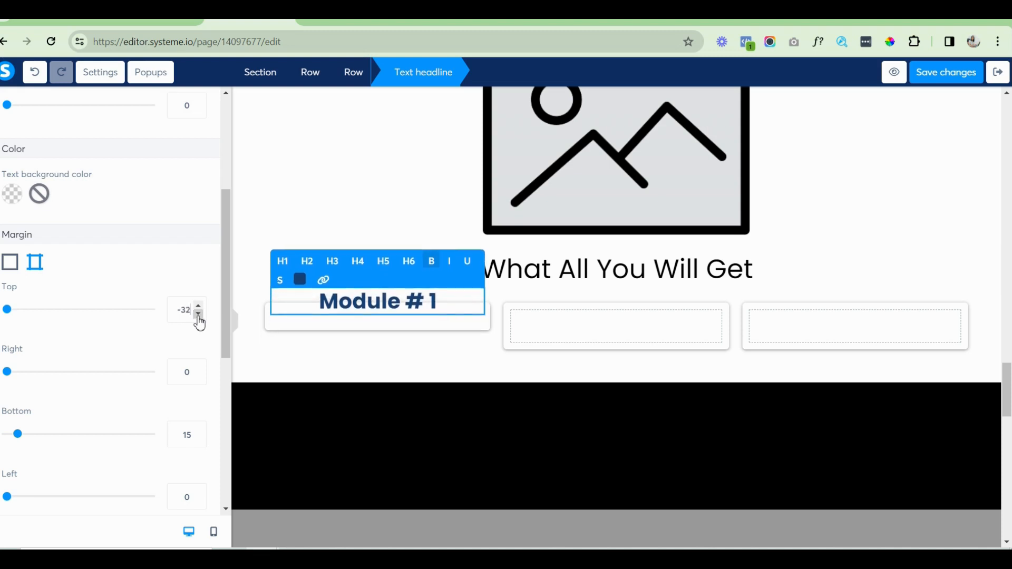
{"action": "left_click", "coordinate": [316, 230]}
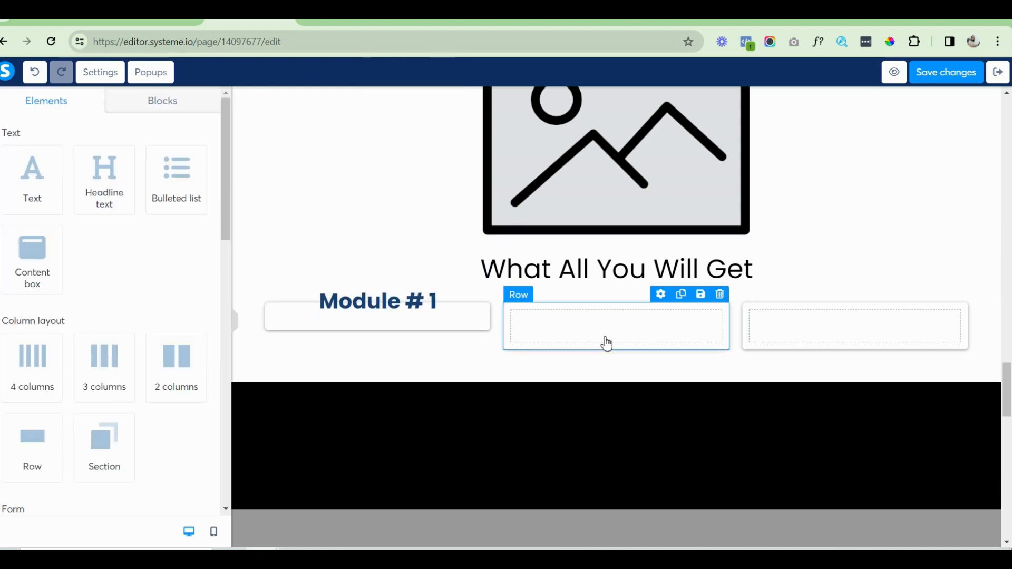
Duplicate the "Module # 1" headline and place one copy in the middle column's row and another in the third column's row.
{"action": "triple_click", "coordinate": [388, 306]}
{"action": "left_click", "coordinate": [442, 356]}
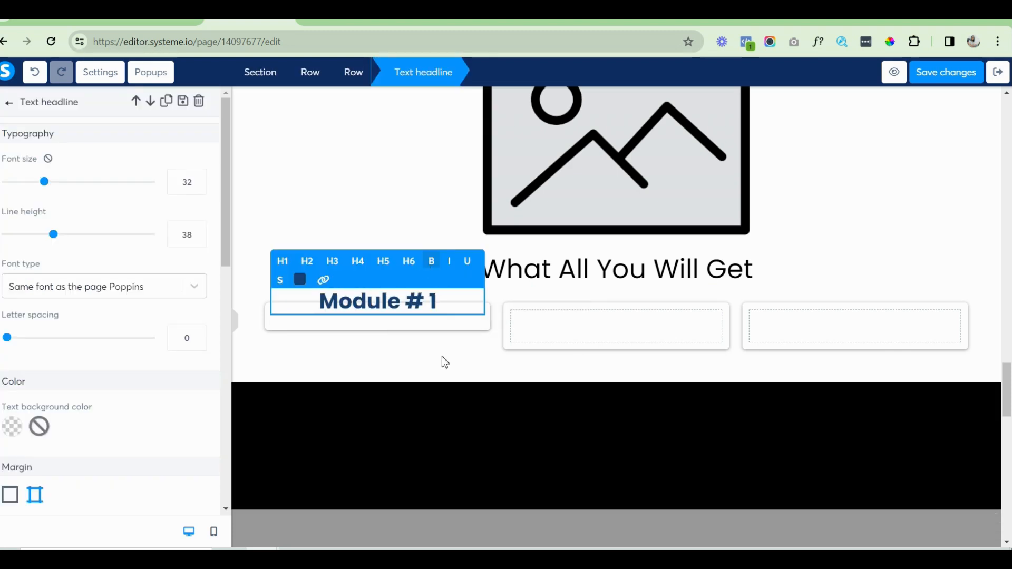
{"action": "left_click", "coordinate": [437, 281]}
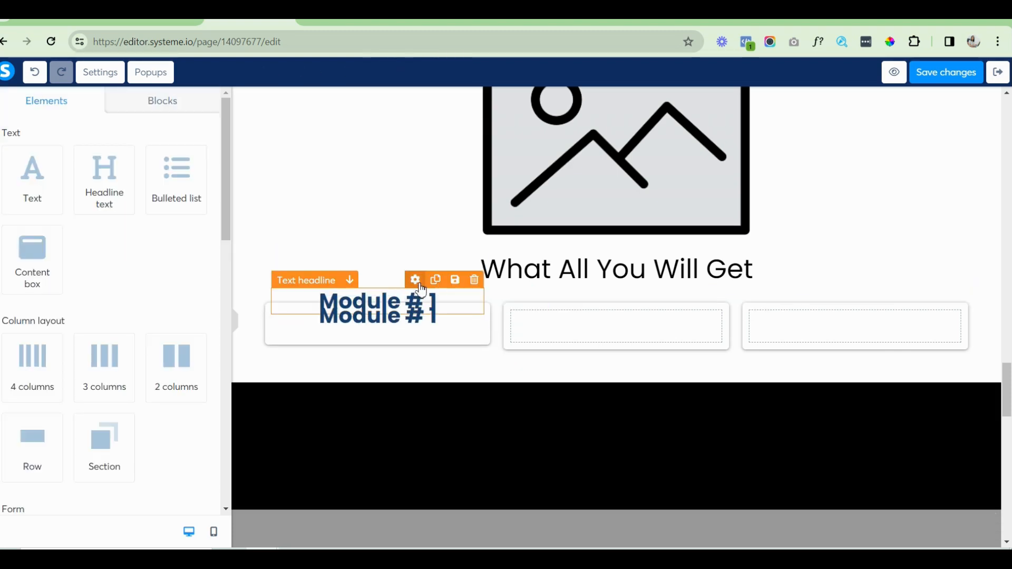
{"action": "left_click_drag", "start_coordinate": [420, 289], "coordinate": [628, 323]}
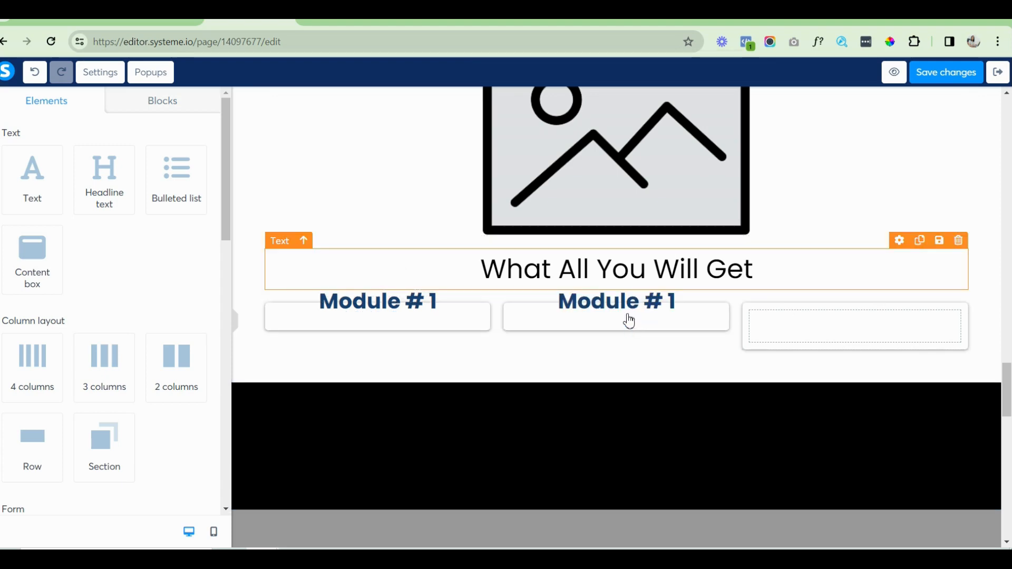
{"action": "left_click", "coordinate": [674, 279]}
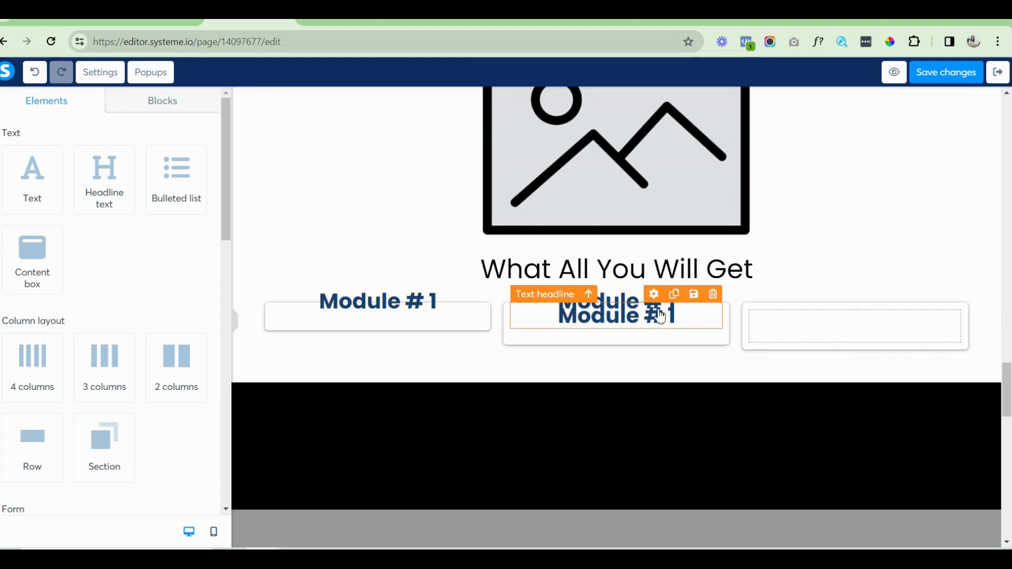
{"action": "left_click_drag", "start_coordinate": [696, 311], "coordinate": [856, 322]}
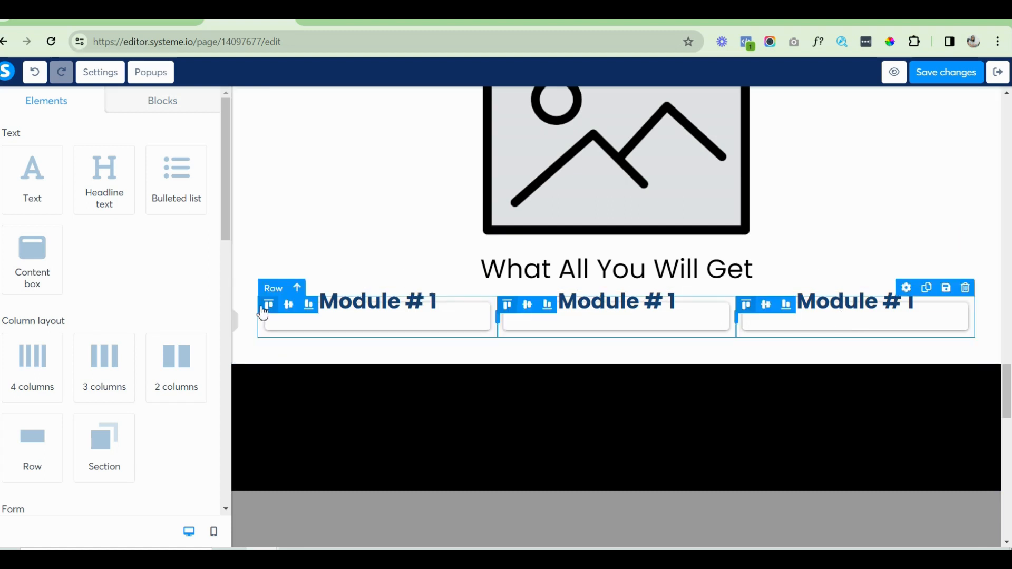
Set the top margin of the outer row holding the three module boxes to 30 and save the page.
{"action": "left_click", "coordinate": [262, 330]}
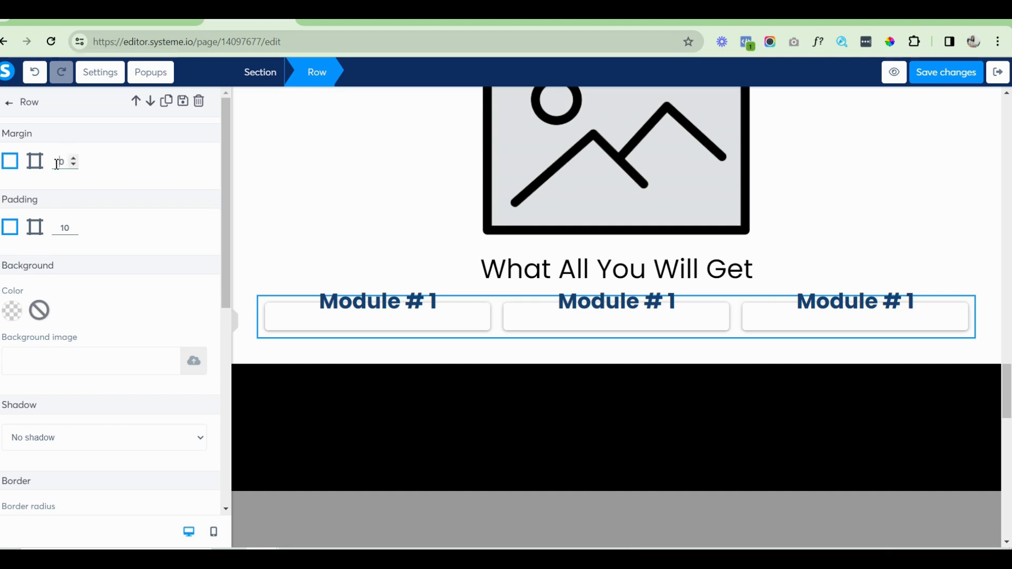
{"action": "left_click", "coordinate": [35, 162]}
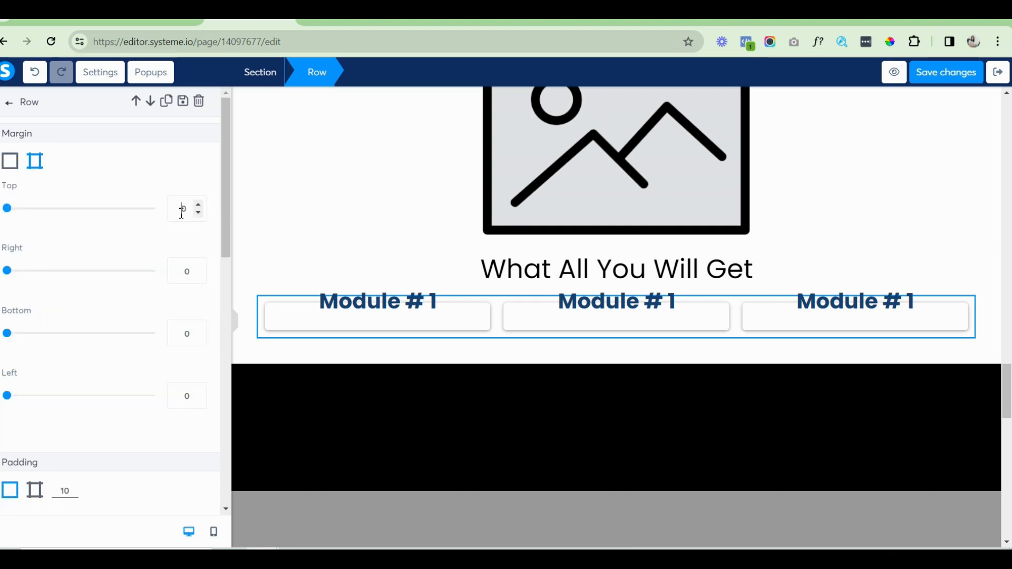
{"action": "type", "text": "30"}
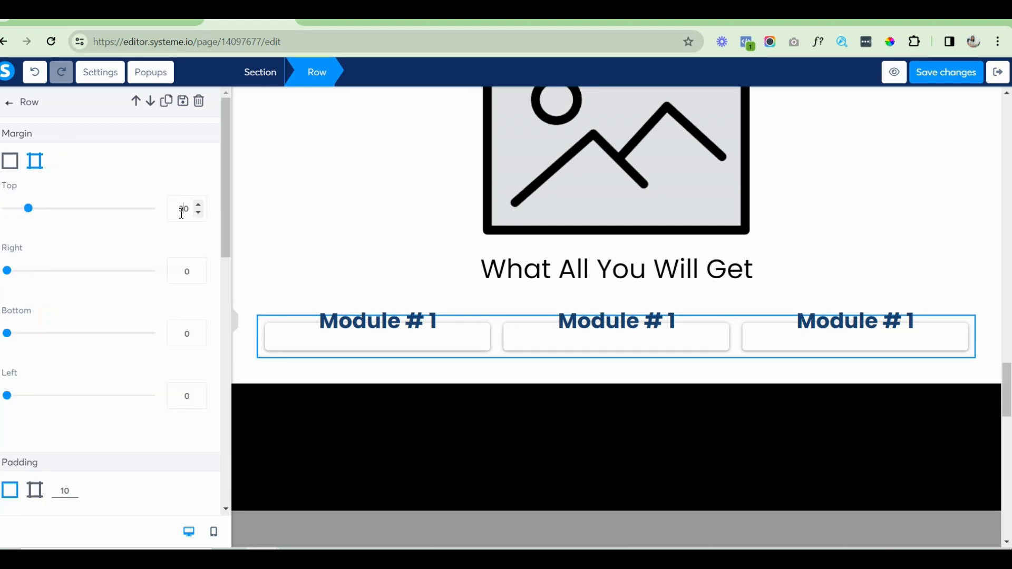
{"action": "left_click", "coordinate": [943, 83]}
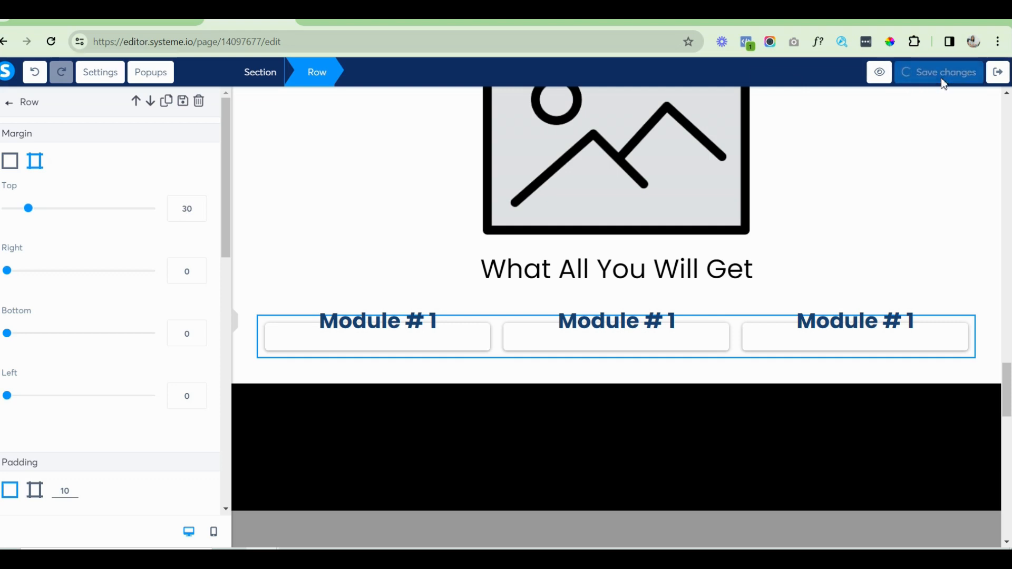
Change the middle headline to "Module # 2" and the third to "Module # 3", and save the page.
{"action": "left_click", "coordinate": [674, 319]}
{"action": "key", "text": "BackSpace"}
{"action": "type", "text": "2"}
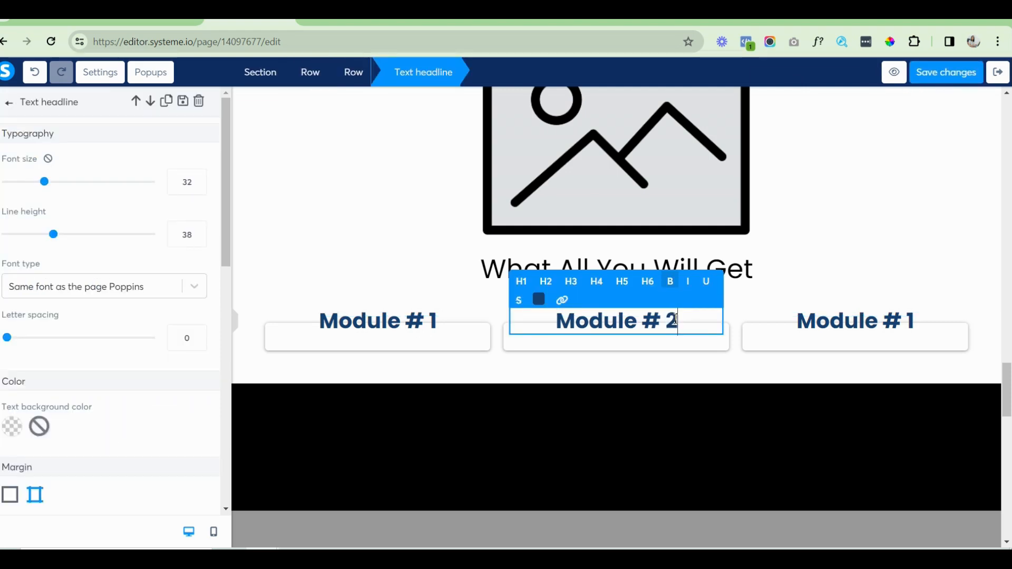
{"action": "left_click", "coordinate": [919, 322]}
{"action": "left_click", "coordinate": [920, 319]}
{"action": "key", "text": "BackSpace"}
{"action": "type", "text": "3"}
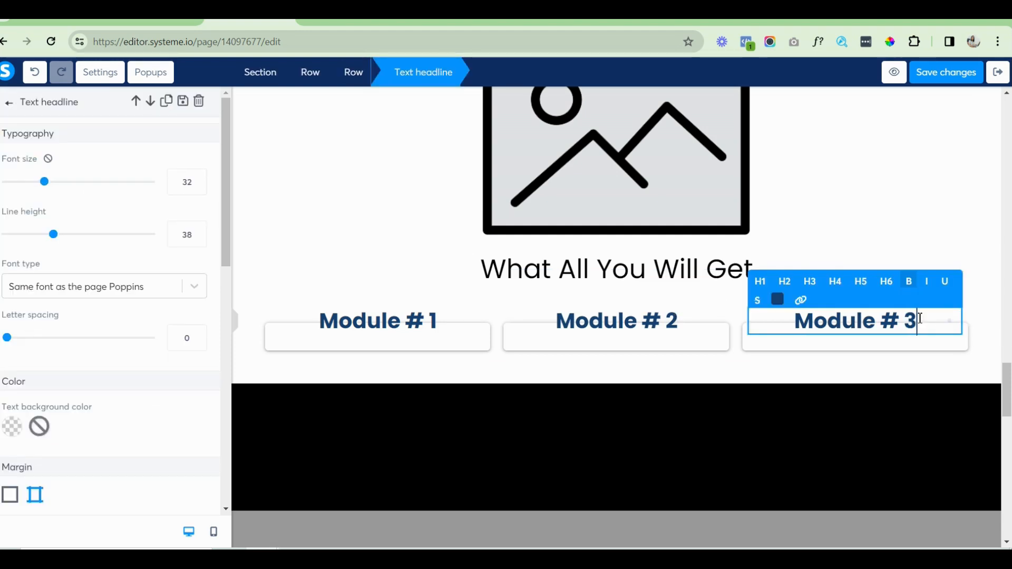
{"action": "left_click", "coordinate": [945, 72]}
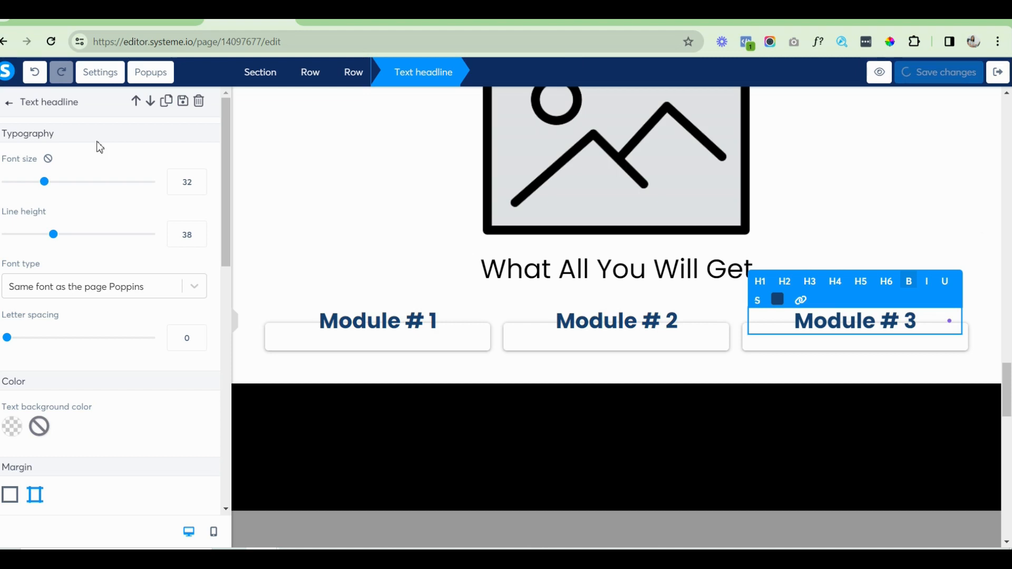
Add a headline text below "Module # 1" in the first box with font size 24 and line height 32.
{"action": "left_click", "coordinate": [12, 111]}
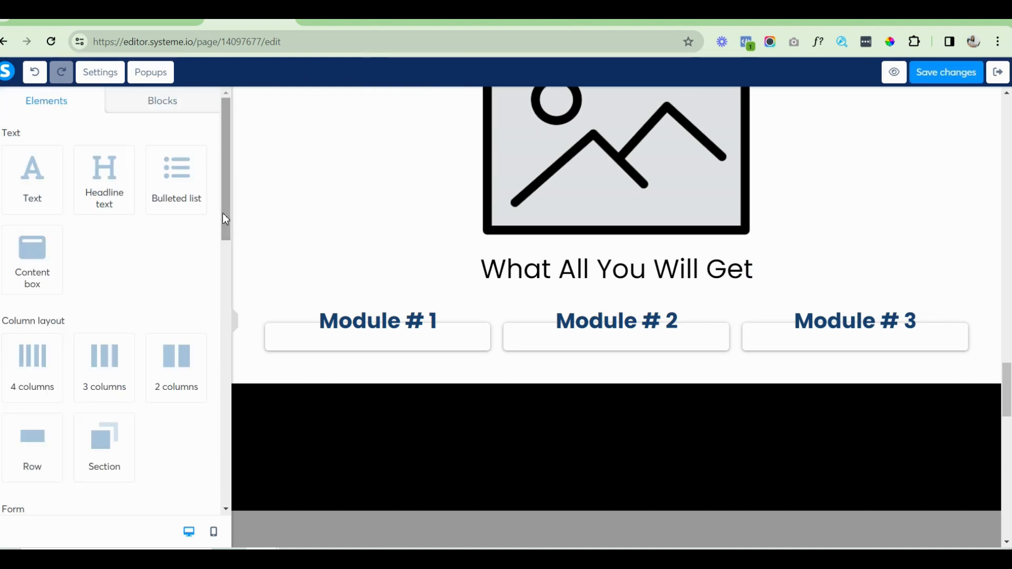
{"action": "left_click_drag", "start_coordinate": [117, 183], "coordinate": [372, 340]}
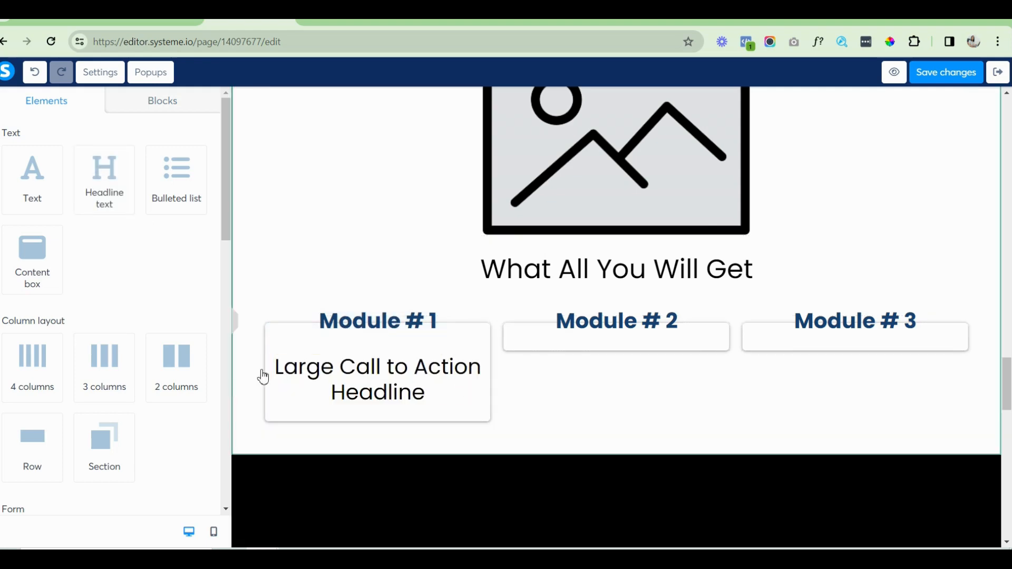
{"action": "left_click", "coordinate": [315, 375]}
{"action": "left_click", "coordinate": [198, 188]}
{"action": "left_click", "coordinate": [198, 188]}
{"action": "left_click", "coordinate": [198, 188]}
{"action": "left_click", "coordinate": [198, 188]}
{"action": "left_click", "coordinate": [198, 188]}
{"action": "left_click", "coordinate": [198, 188]}
{"action": "left_click", "coordinate": [198, 188]}
{"action": "left_click", "coordinate": [198, 187]}
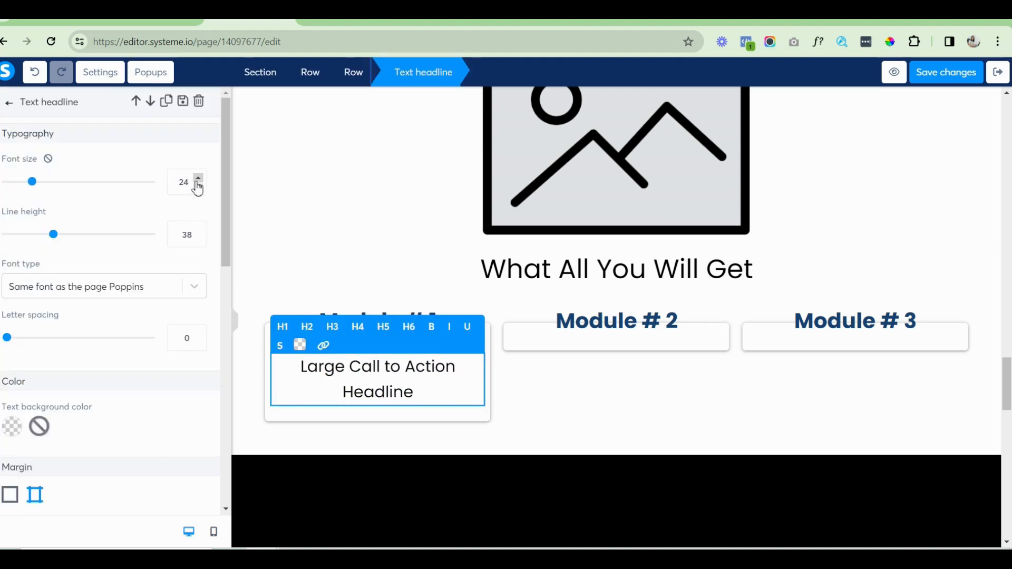
{"action": "left_click", "coordinate": [199, 242]}
{"action": "left_click", "coordinate": [199, 242]}
{"action": "left_click", "coordinate": [199, 242]}
{"action": "left_click", "coordinate": [199, 242]}
{"action": "left_click", "coordinate": [198, 242]}
{"action": "left_click", "coordinate": [199, 242]}
Copy the Module 1 title "Unleashing Your Expertise" from ChatGPT and paste it over the new headline in the systeme.io editor.
{"action": "left_click", "coordinate": [817, 16]}
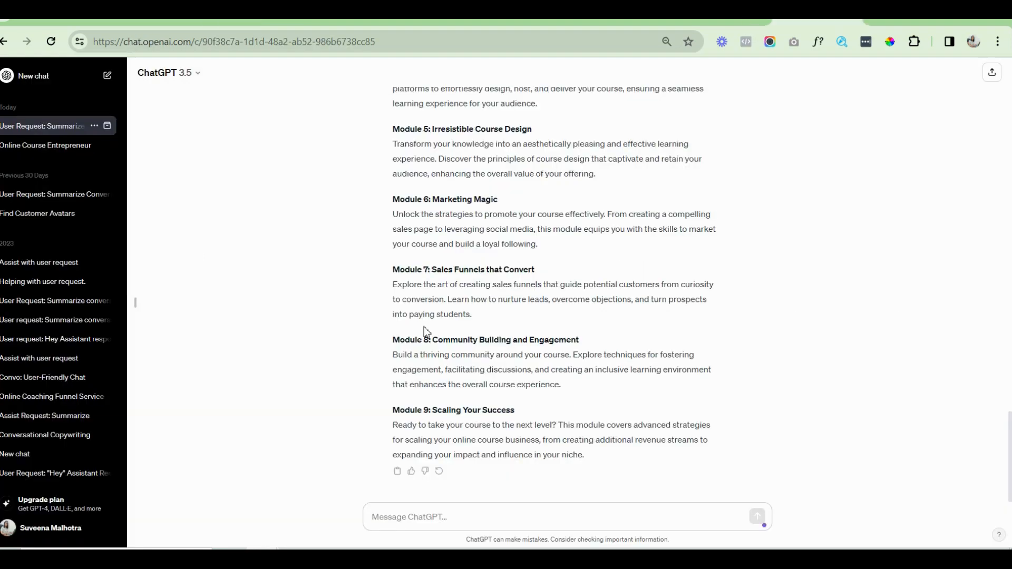
{"action": "left_click_drag", "start_coordinate": [1009, 459], "coordinate": [1009, 374]}
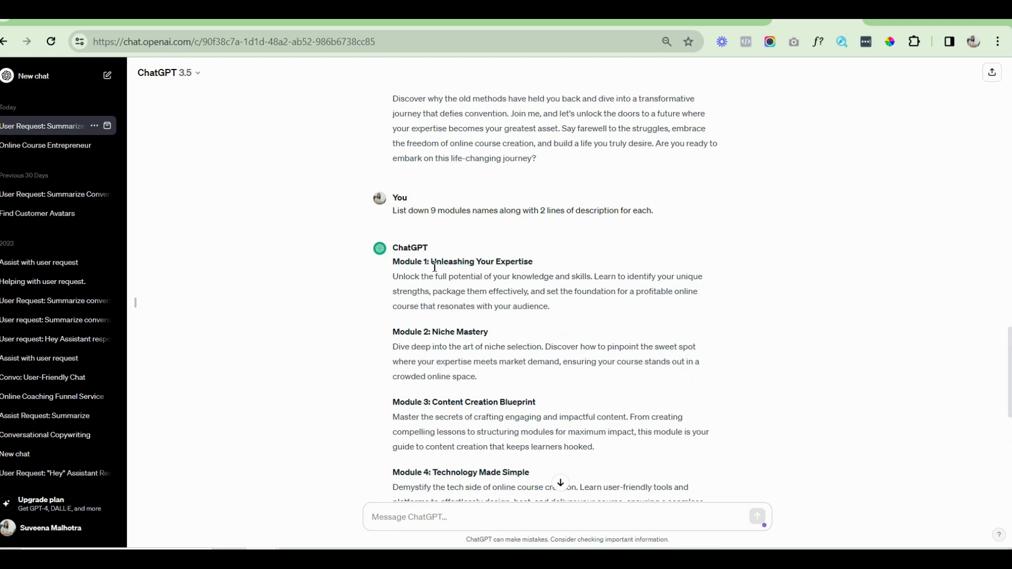
{"action": "left_click_drag", "start_coordinate": [433, 262], "coordinate": [555, 266]}
{"action": "key", "text": "ctrl+c"}
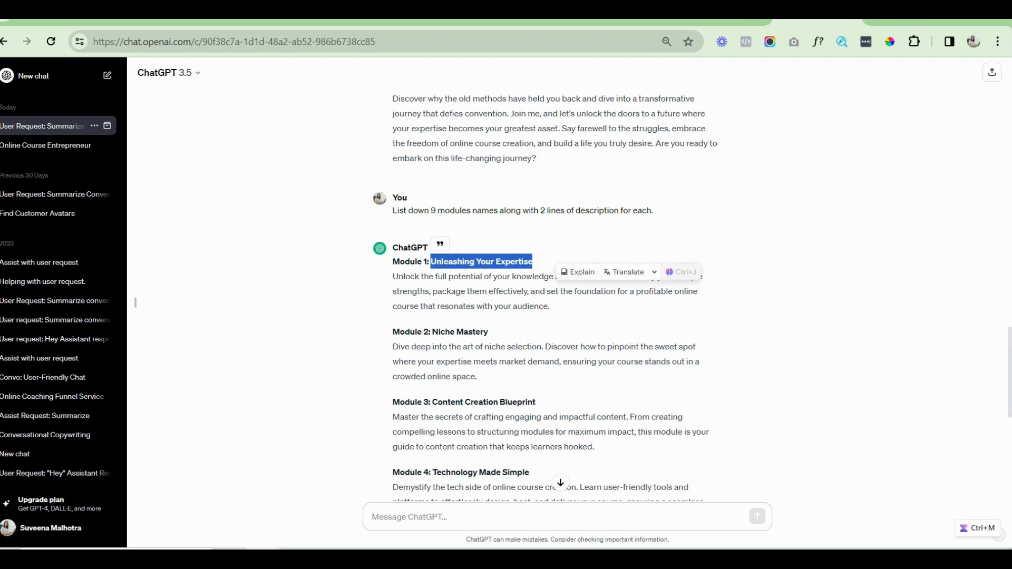
{"action": "left_click", "coordinate": [250, 15]}
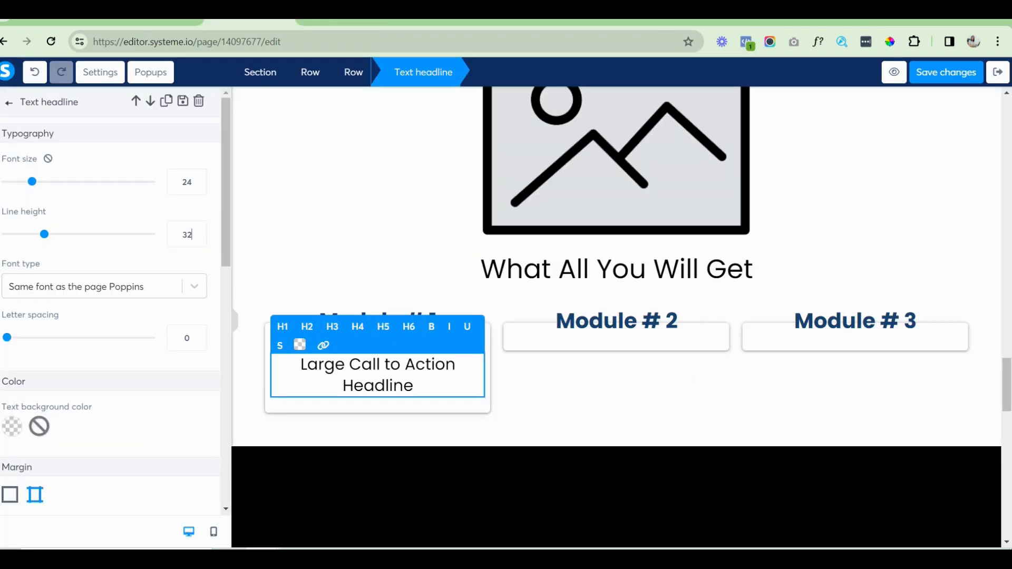
{"action": "triple_click", "coordinate": [300, 373]}
{"action": "key", "text": "ctrl+v"}
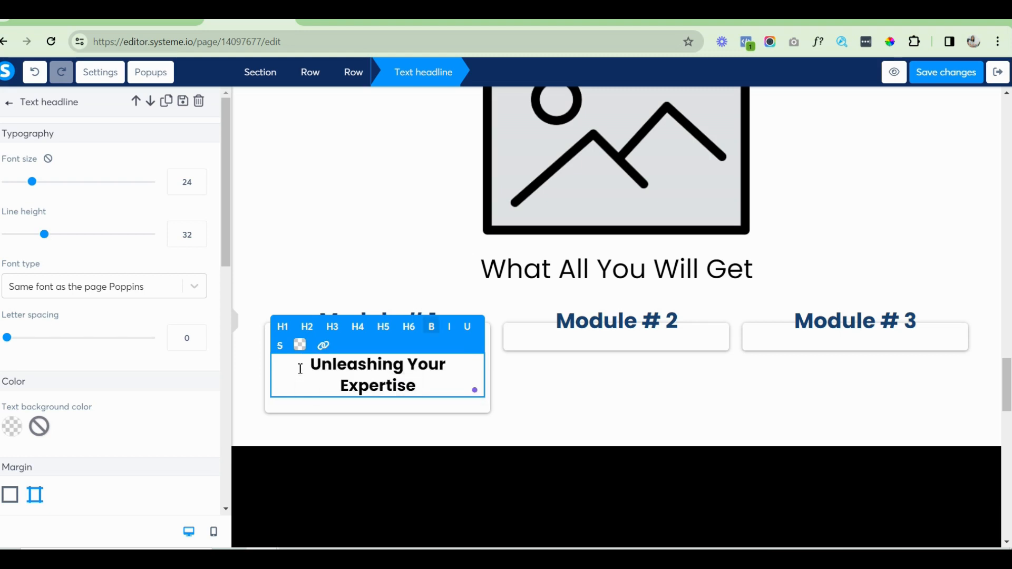
{"action": "left_click", "coordinate": [533, 385]}
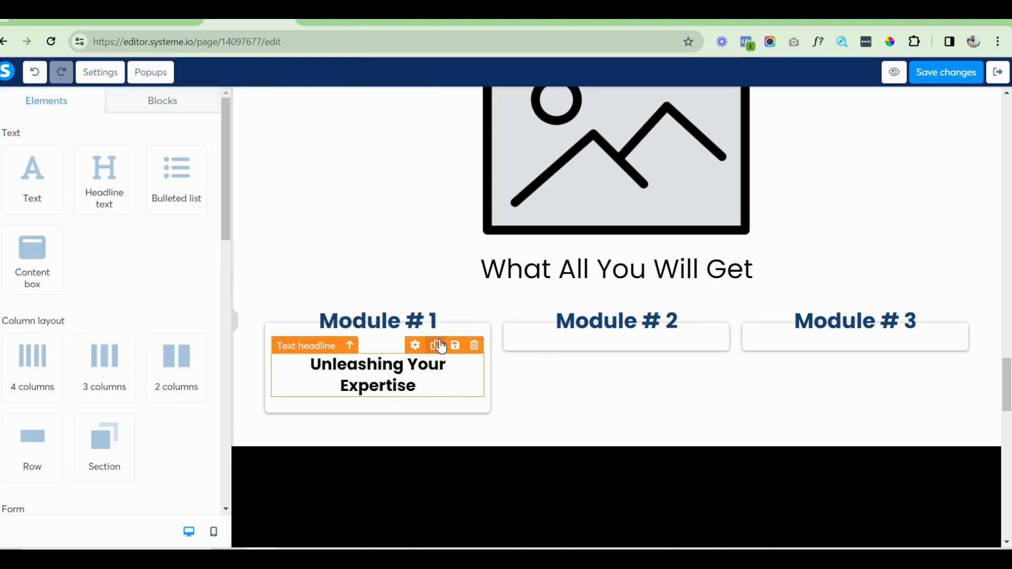
Place copies of the "Unleashing Your Expertise" headline inside the second and third module boxes, below their module headings, and save the page.
{"action": "left_click", "coordinate": [435, 345]}
{"action": "left_click_drag", "start_coordinate": [427, 347], "coordinate": [612, 341]}
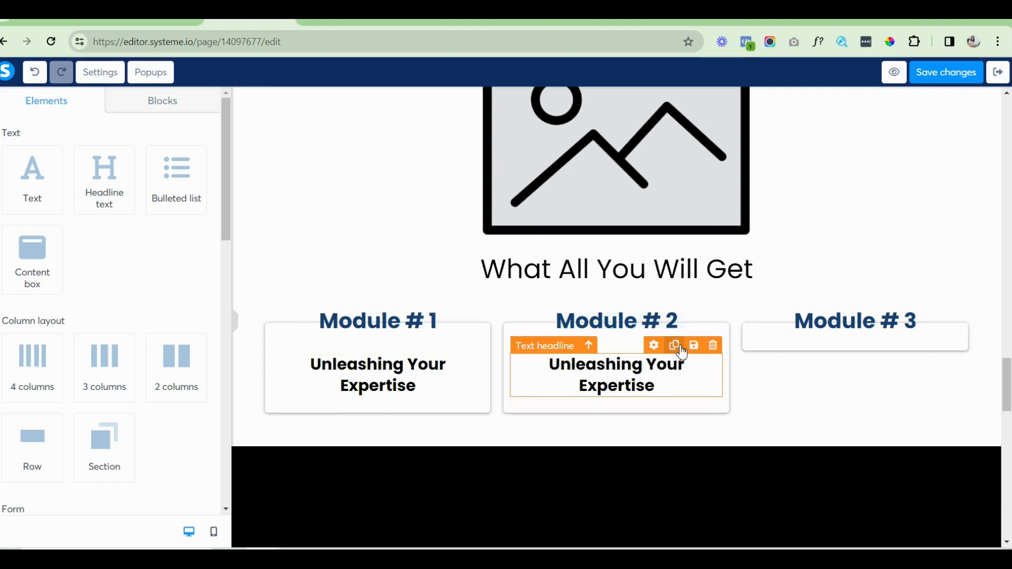
{"action": "left_click", "coordinate": [673, 346]}
{"action": "left_click_drag", "start_coordinate": [672, 402], "coordinate": [801, 345]}
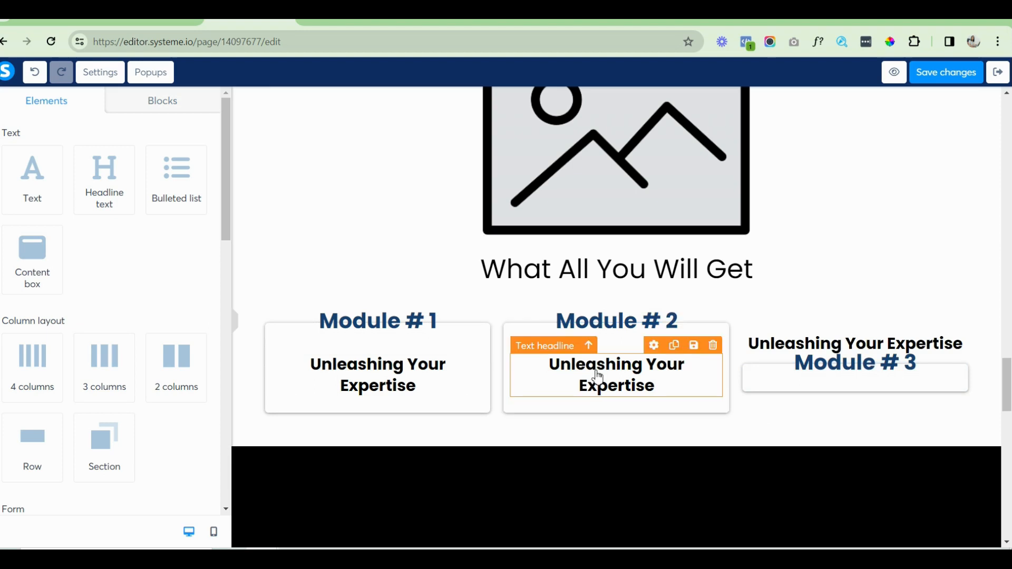
{"action": "key", "text": "ctrl+z"}
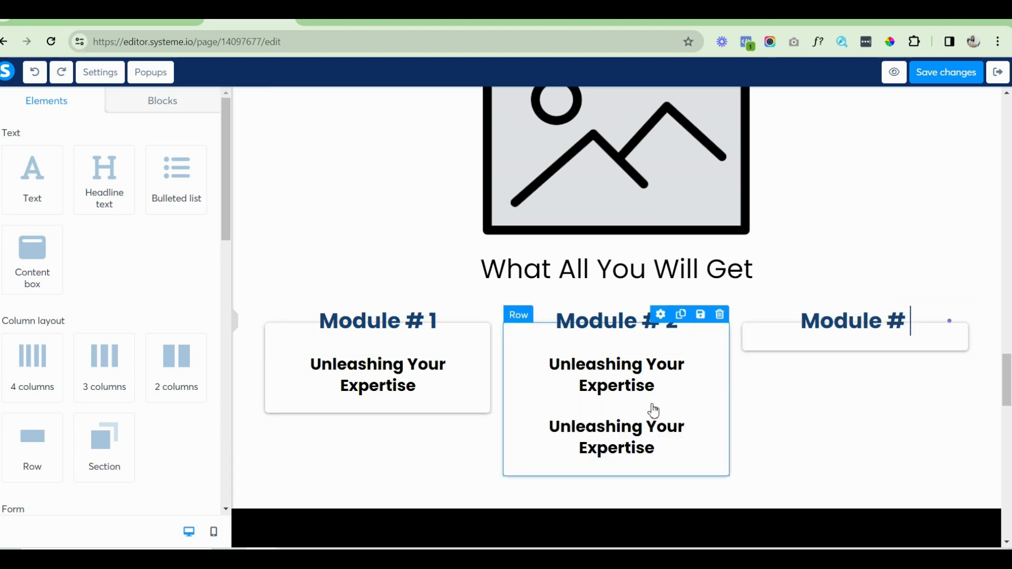
{"action": "left_click_drag", "start_coordinate": [661, 427], "coordinate": [858, 332]}
{"action": "left_click_drag", "start_coordinate": [857, 335], "coordinate": [860, 332]}
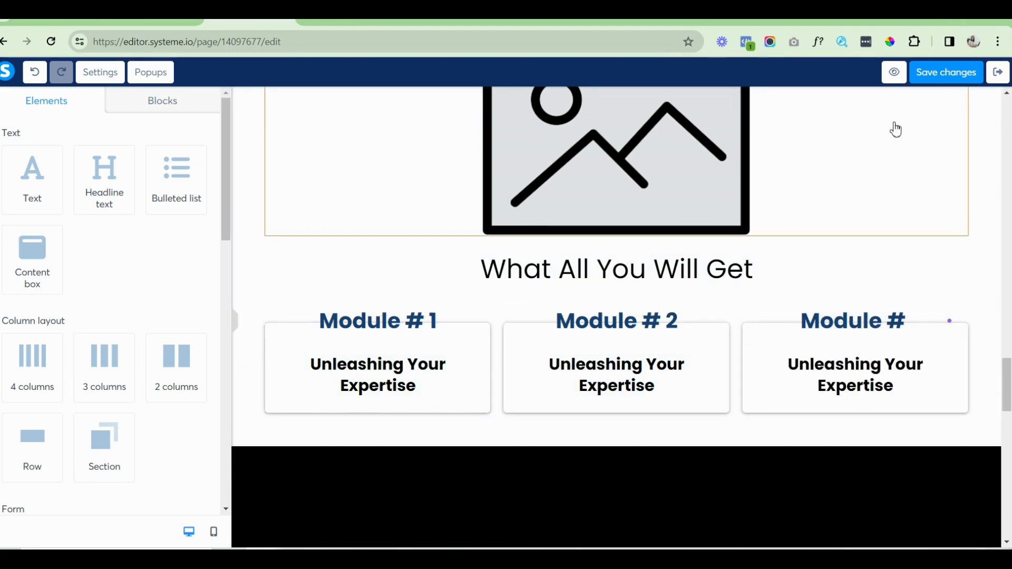
{"action": "left_click", "coordinate": [941, 72]}
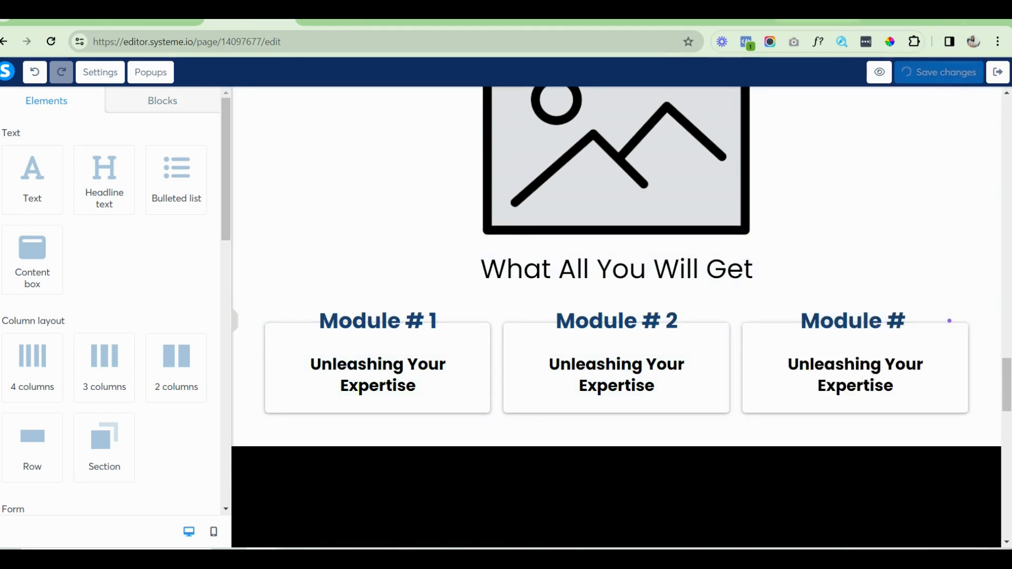
Copy the Module 2 title "Niche Mastery" from ChatGPT and paste it over the second box's title headline in the systeme.io editor.
{"action": "left_click", "coordinate": [822, 21]}
{"action": "left_click_drag", "start_coordinate": [435, 334], "coordinate": [513, 336]}
{"action": "key", "text": "ctrl+c"}
{"action": "left_click", "coordinate": [242, 21]}
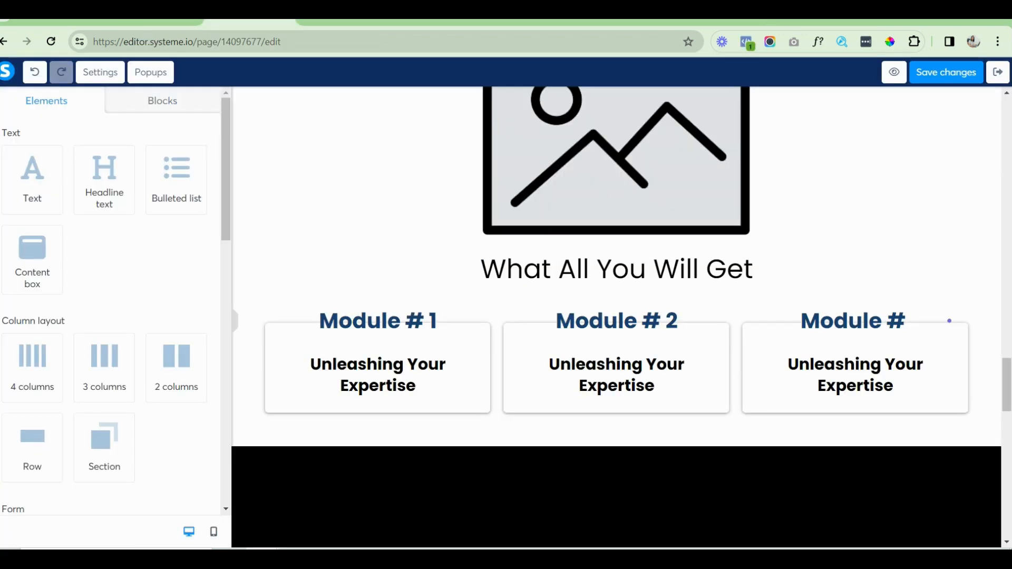
{"action": "left_click", "coordinate": [551, 369]}
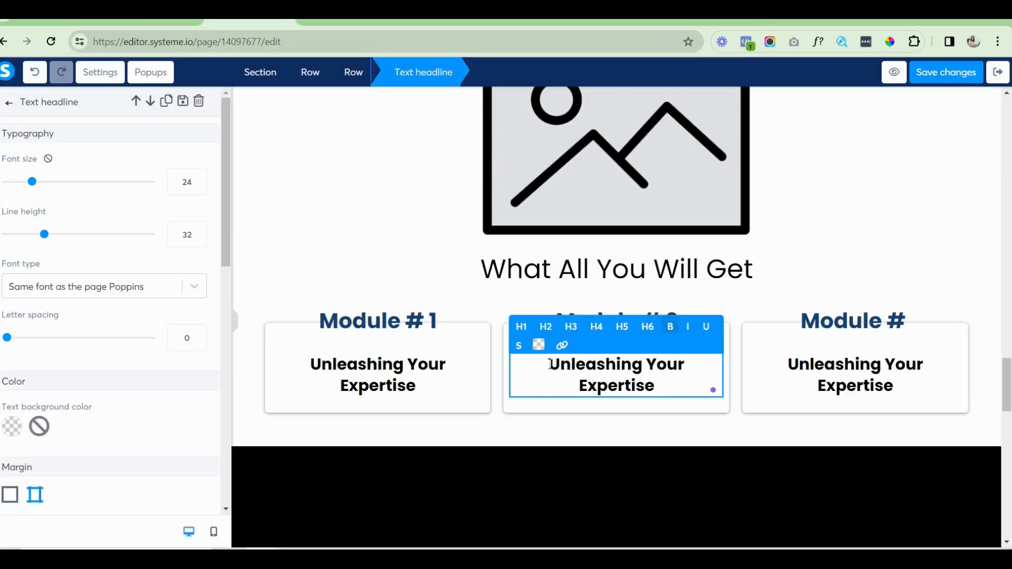
{"action": "key", "text": "ctrl+a"}
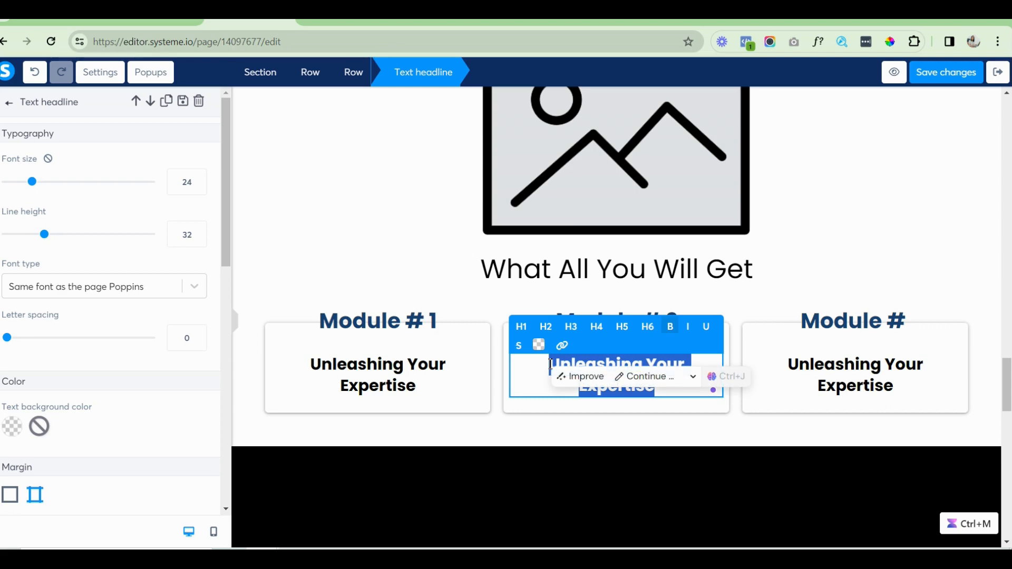
{"action": "key", "text": "ctrl+v"}
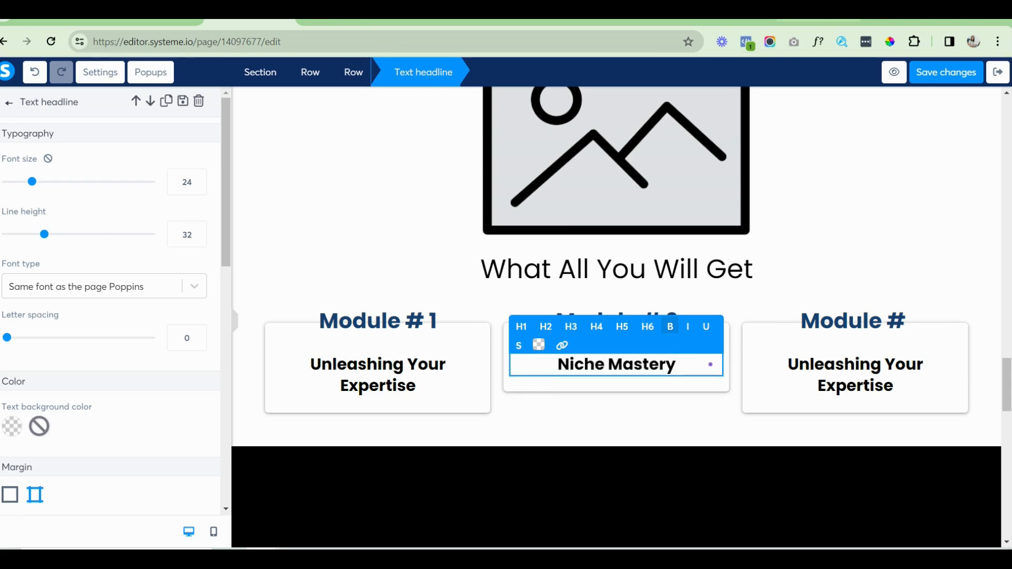
Copy the Module 3 title "Content Creation Blueprint" from ChatGPT and paste it over the third box's title headline in the systeme.io editor.
{"action": "left_click", "coordinate": [817, 22]}
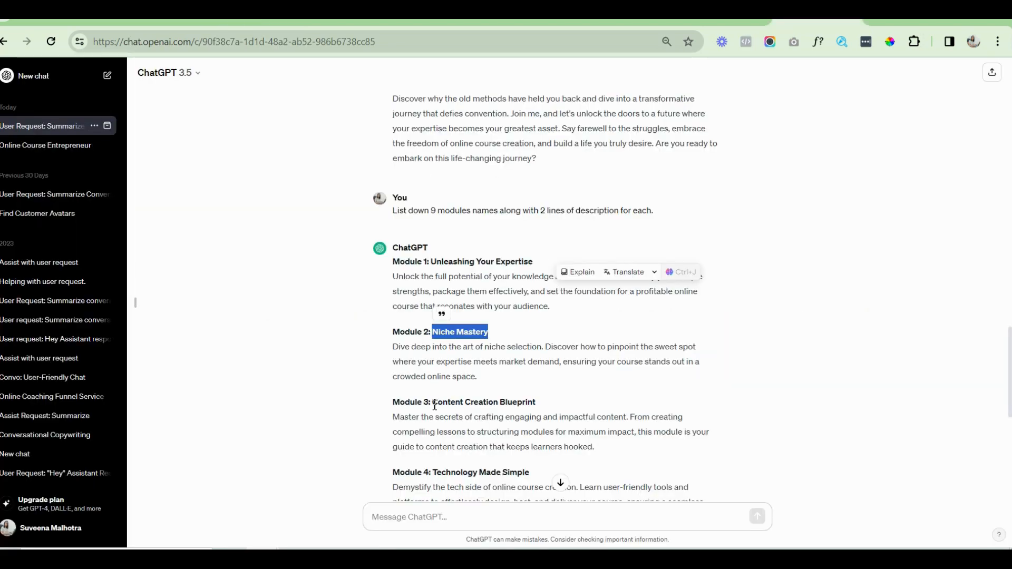
{"action": "left_click_drag", "start_coordinate": [435, 405], "coordinate": [537, 402]}
{"action": "key", "text": "ctrl+c"}
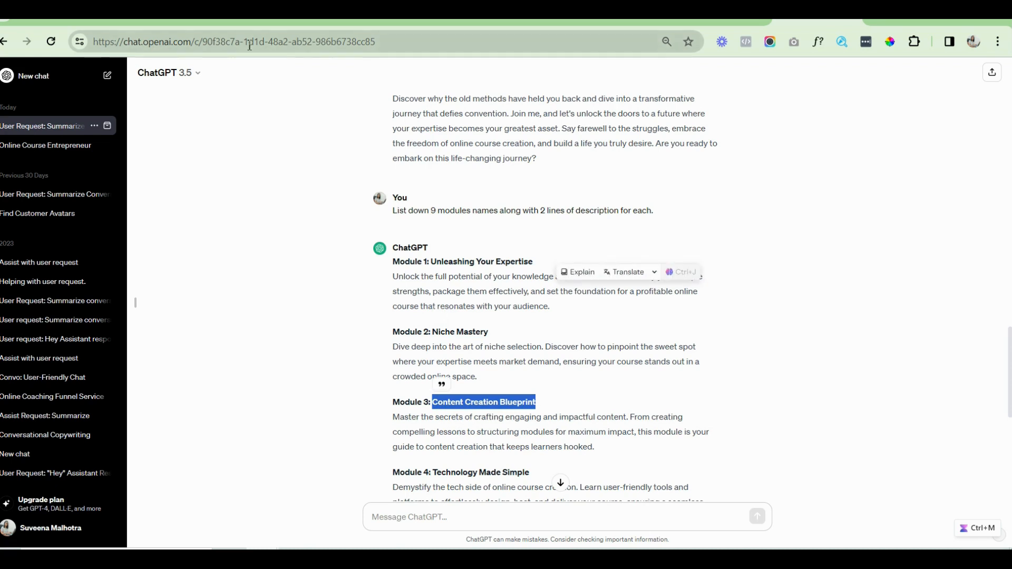
{"action": "left_click", "coordinate": [236, 22]}
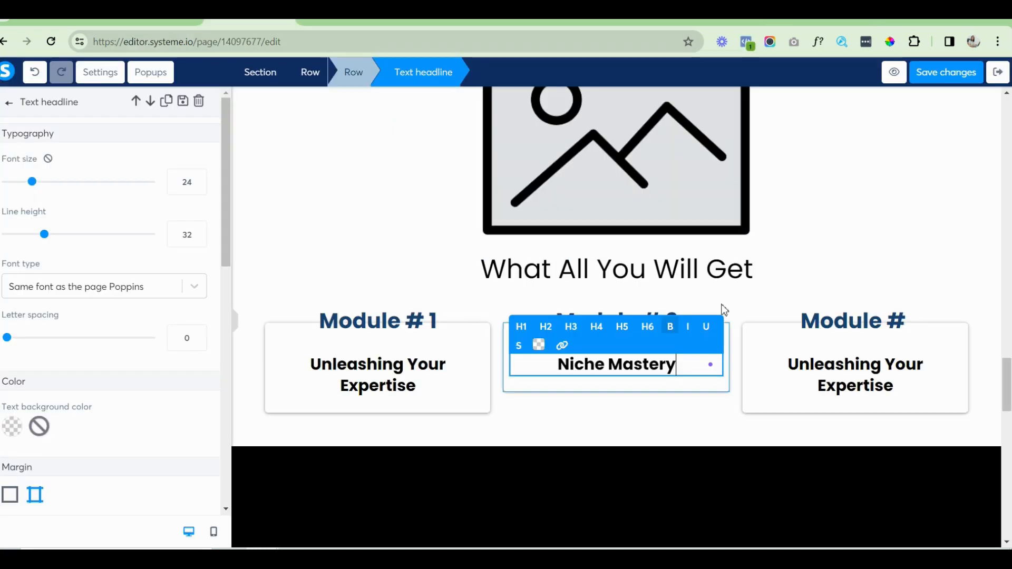
{"action": "left_click", "coordinate": [788, 369]}
{"action": "key", "text": "ctrl+a"}
{"action": "key", "text": "ctrl+v"}
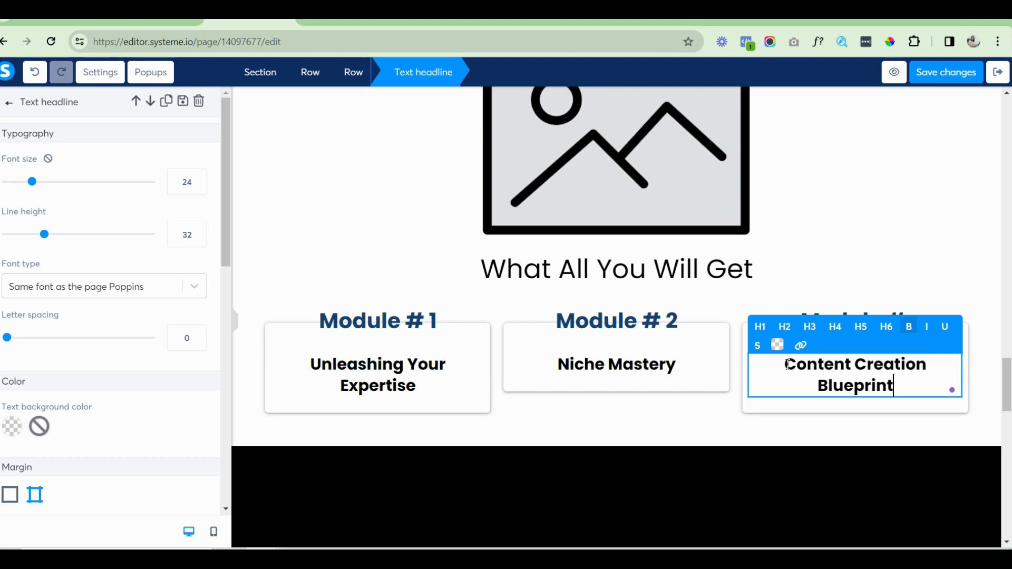
{"action": "left_click", "coordinate": [957, 275]}
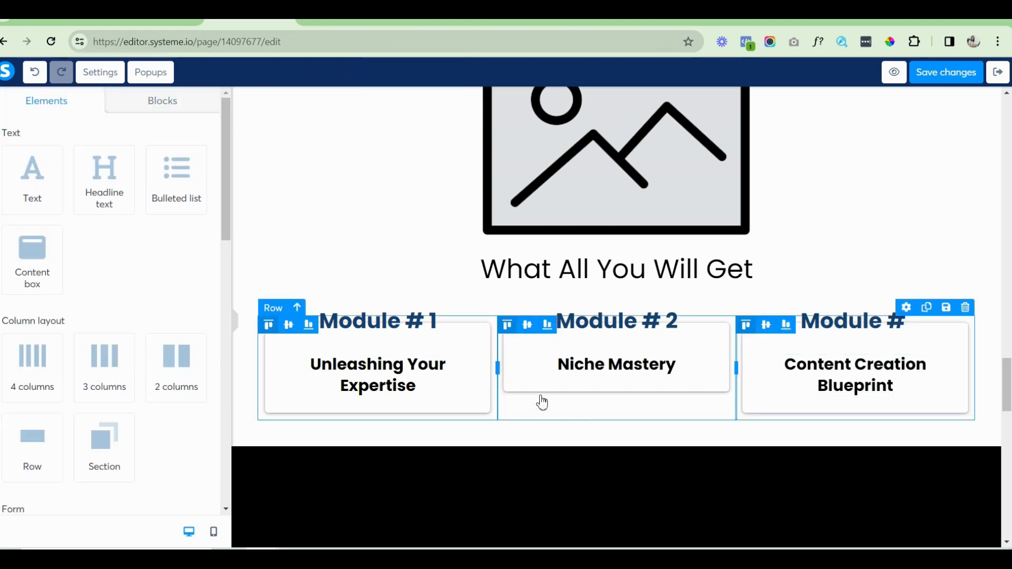
Try centering the Module # 2 box vertically in its column, and return the column to top alignment.
{"action": "left_click", "coordinate": [627, 383]}
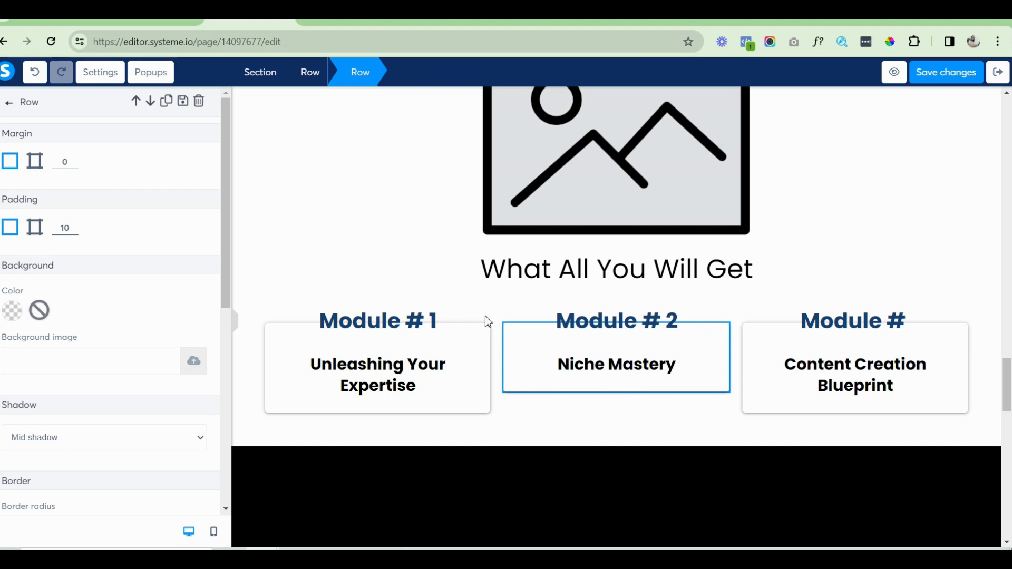
{"action": "key", "text": "Escape"}
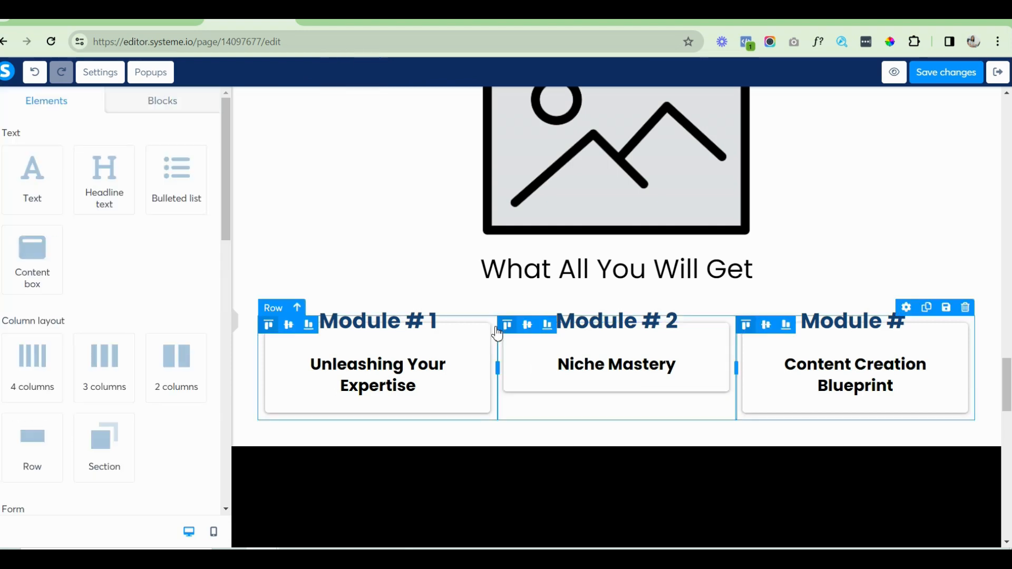
{"action": "left_click", "coordinate": [527, 327]}
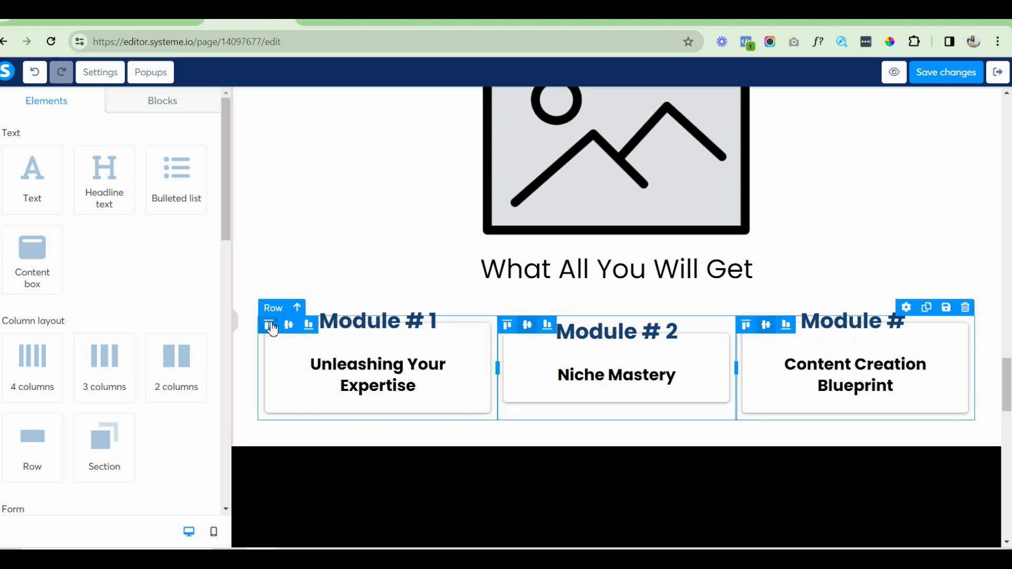
{"action": "left_click", "coordinate": [506, 327]}
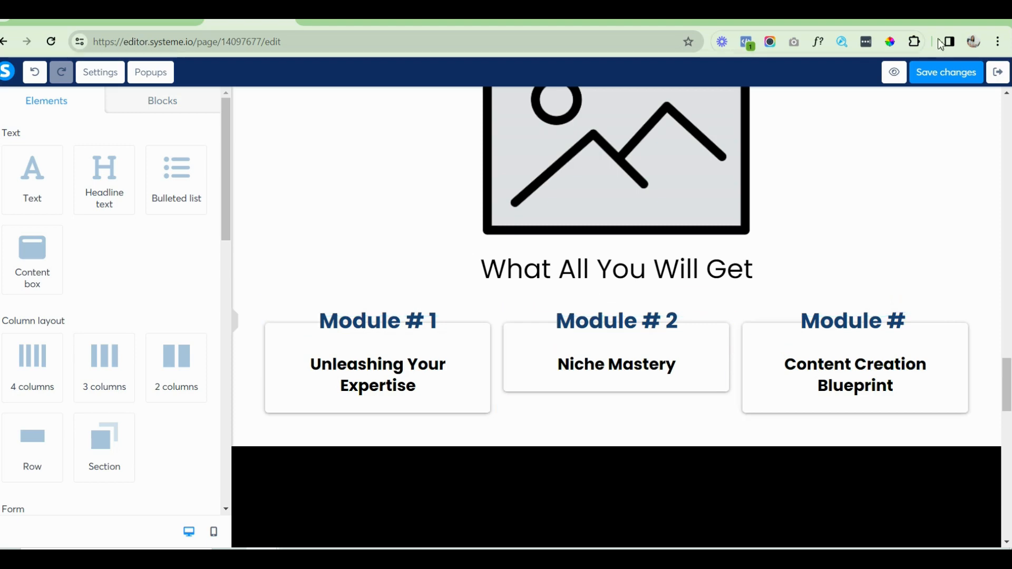
Save the page and add a text element with font size 18 below "Unleashing Your Expertise" in the first box.
{"action": "left_click", "coordinate": [945, 72]}
{"action": "scroll", "coordinate": [422, 255], "scroll_direction": "down", "scroll_amount": 10}
{"action": "left_click_drag", "start_coordinate": [1009, 519], "coordinate": [1008, 409]}
{"action": "left_click_drag", "start_coordinate": [33, 171], "coordinate": [382, 388]}
{"action": "left_click", "coordinate": [433, 448]}
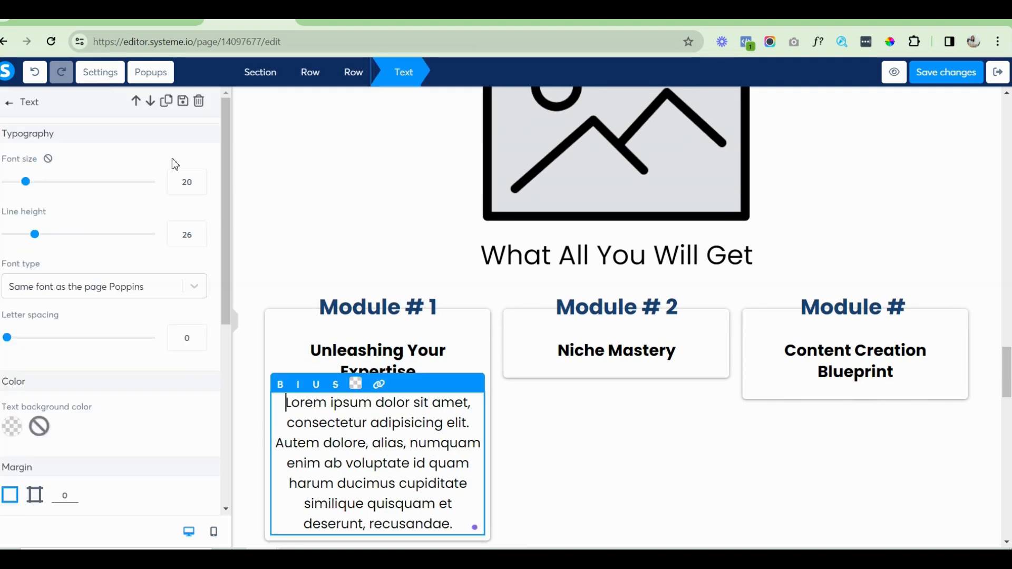
{"action": "left_click", "coordinate": [198, 186]}
{"action": "left_click", "coordinate": [198, 186]}
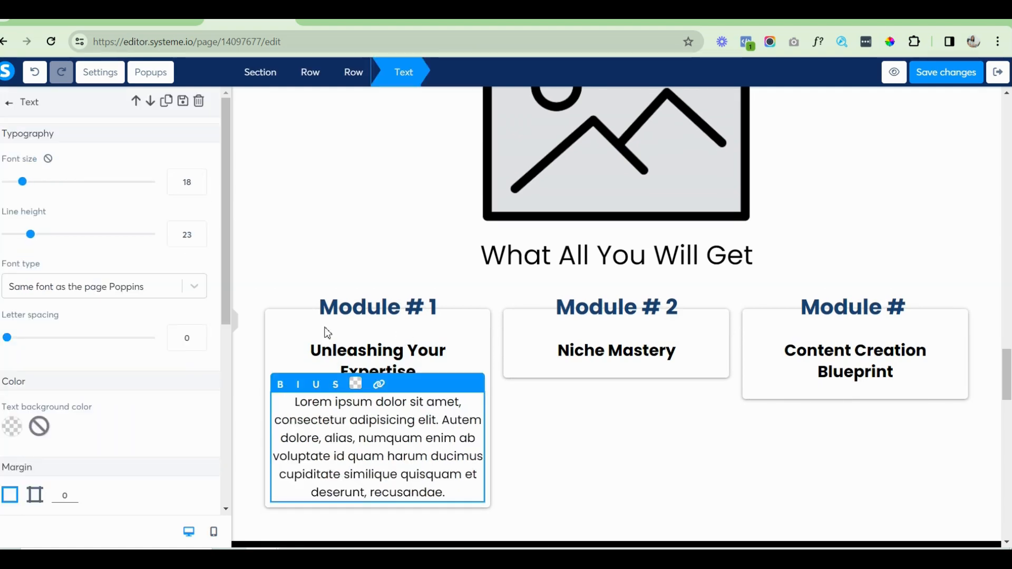
{"action": "left_click", "coordinate": [271, 322]}
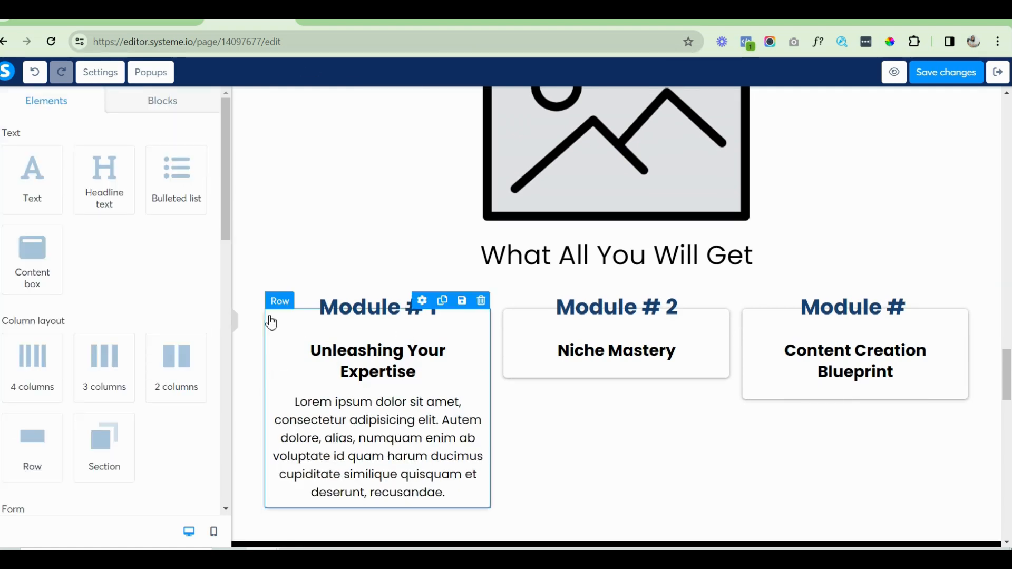
Try paddings of 12 and 20 on the Module # 1 box, and set its padding back to 10.
{"action": "left_click", "coordinate": [271, 321]}
{"action": "scroll", "coordinate": [223, 239], "scroll_direction": "down", "scroll_amount": 3}
{"action": "scroll", "coordinate": [221, 338], "scroll_direction": "down", "scroll_amount": 1}
{"action": "scroll", "coordinate": [216, 275], "scroll_direction": "up", "scroll_amount": 4}
{"action": "left_click", "coordinate": [73, 225]}
{"action": "left_click", "coordinate": [74, 225]}
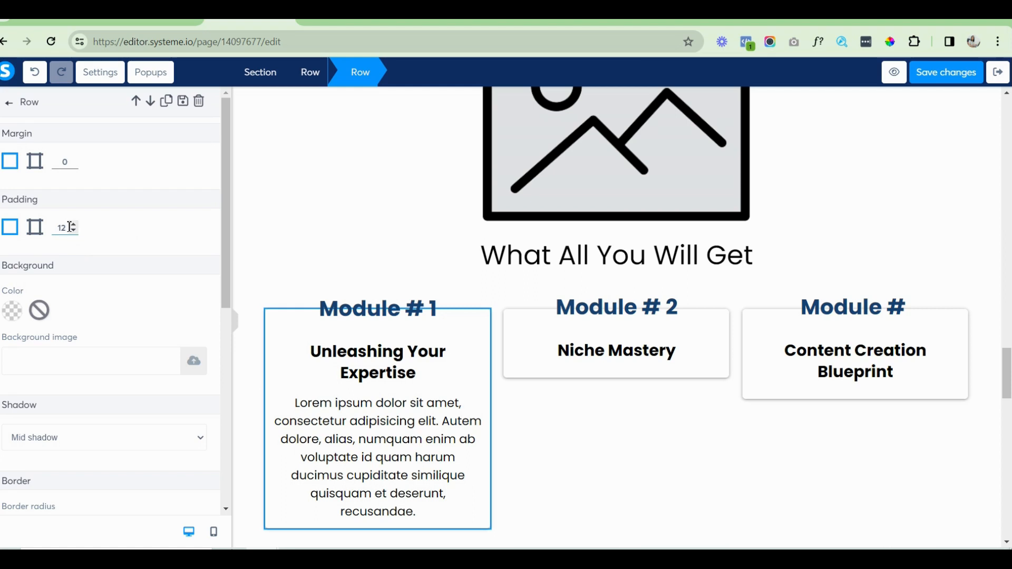
{"action": "key", "text": "BackSpace"}
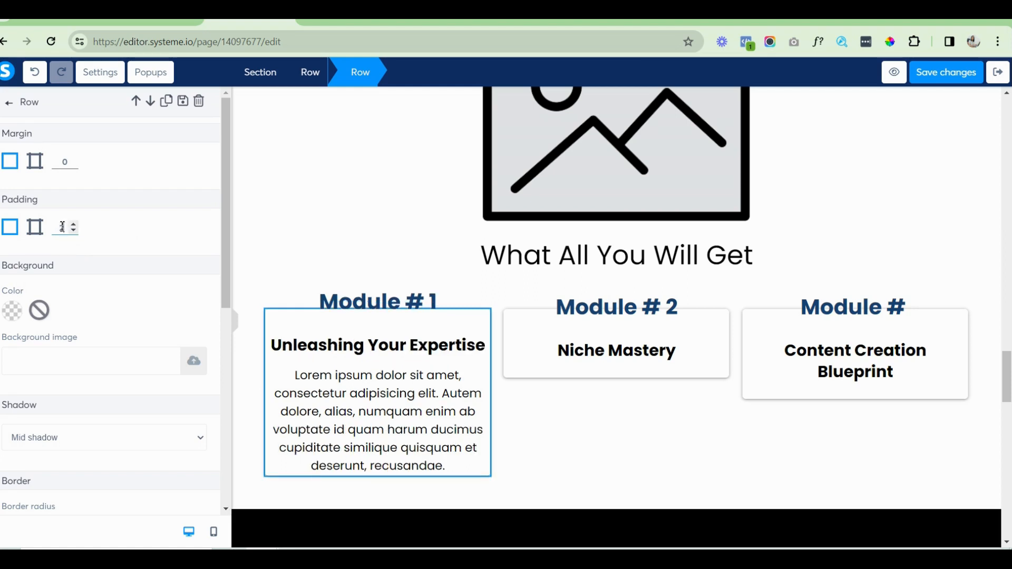
{"action": "type", "text": "0"}
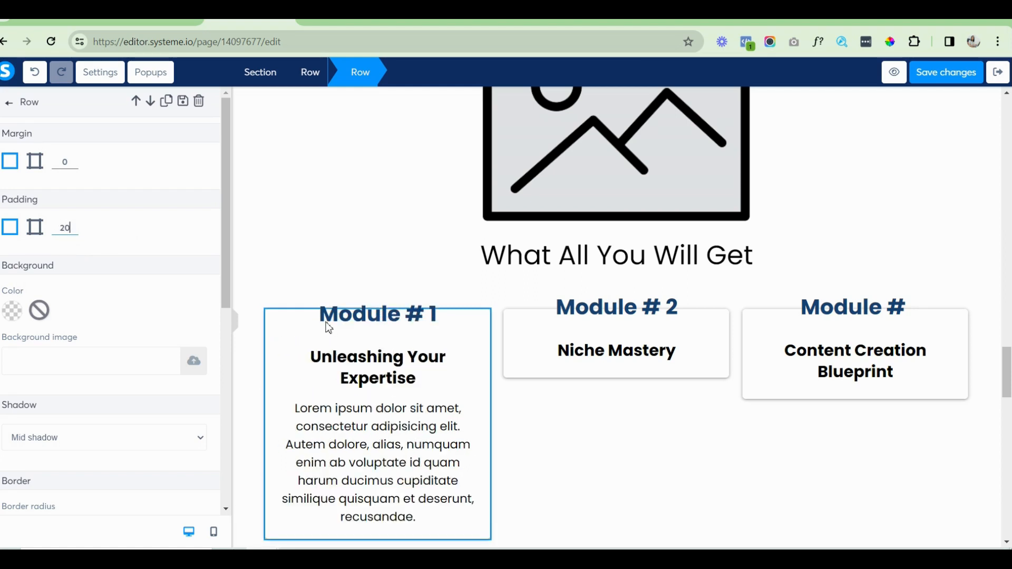
{"action": "key", "text": "BackSpace"}
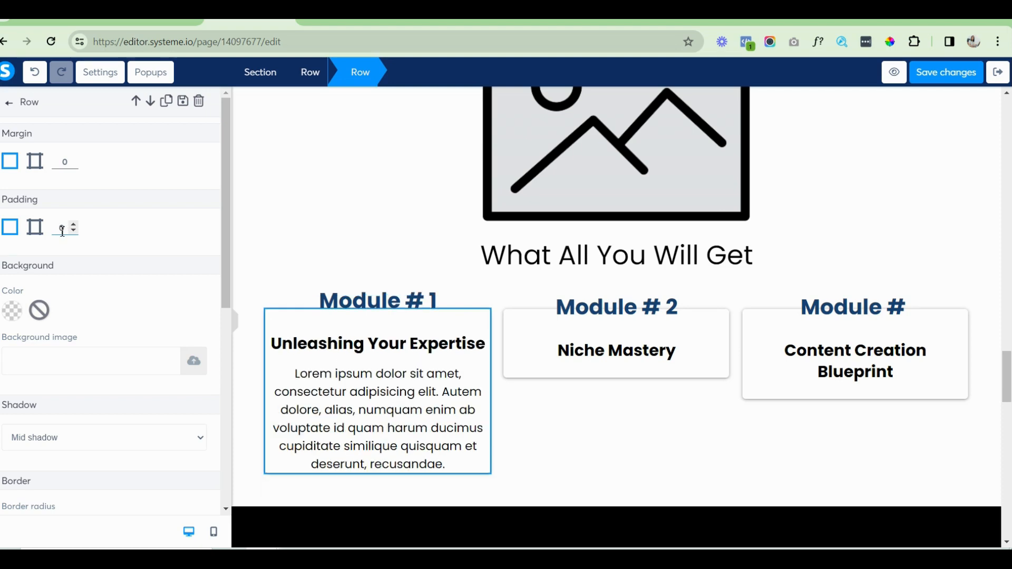
{"action": "type", "text": "1"}
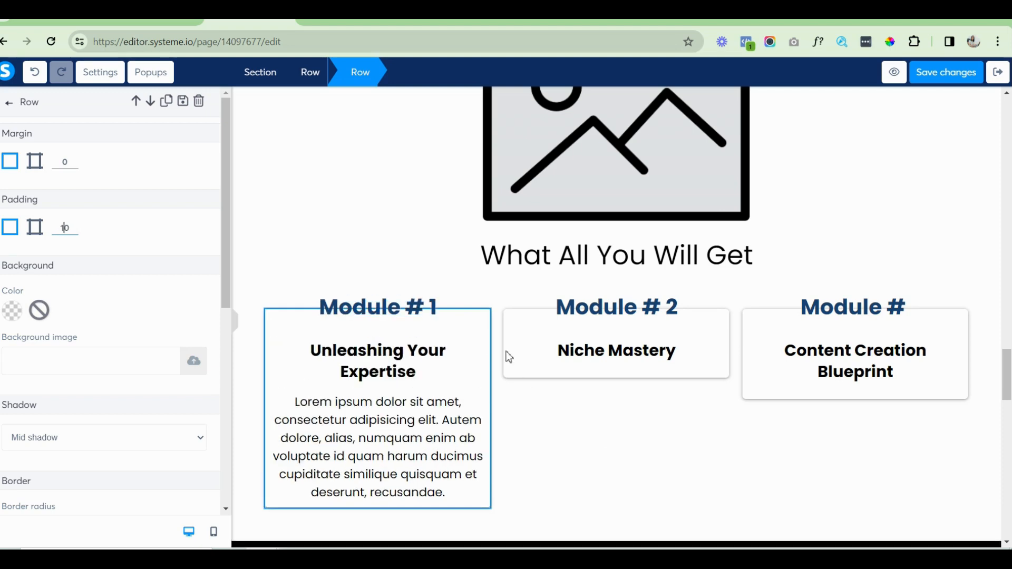
Place copies of the first box's placeholder text below the titles in the second and third module boxes, and save the page.
{"action": "left_click", "coordinate": [435, 384]}
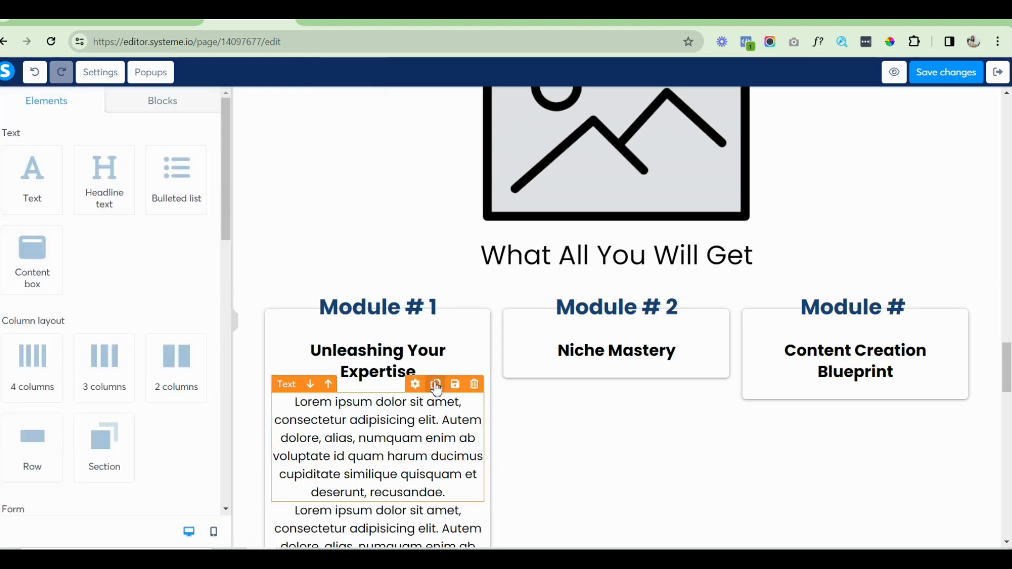
{"action": "left_click_drag", "start_coordinate": [420, 390], "coordinate": [653, 369]}
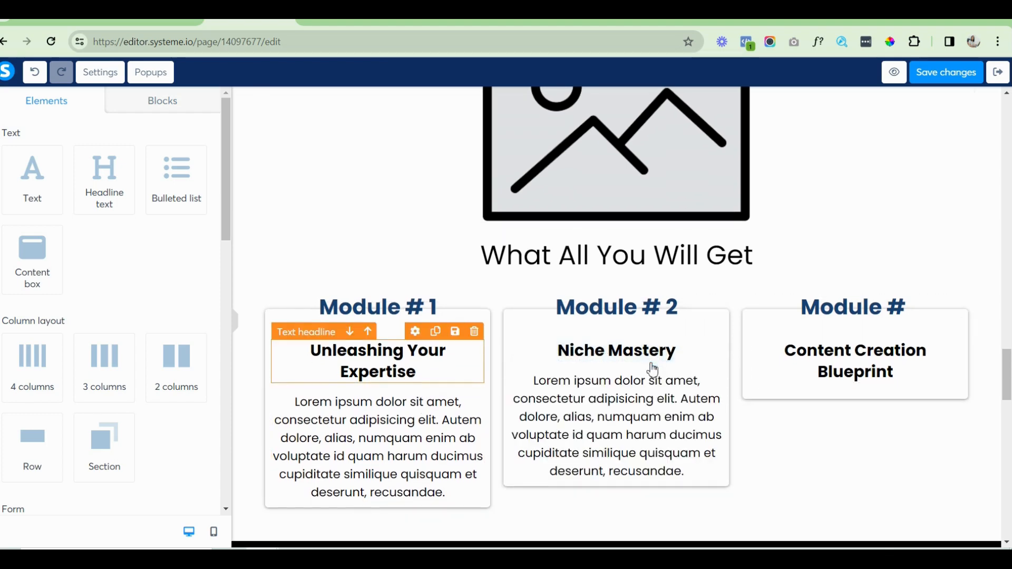
{"action": "left_click", "coordinate": [674, 364]}
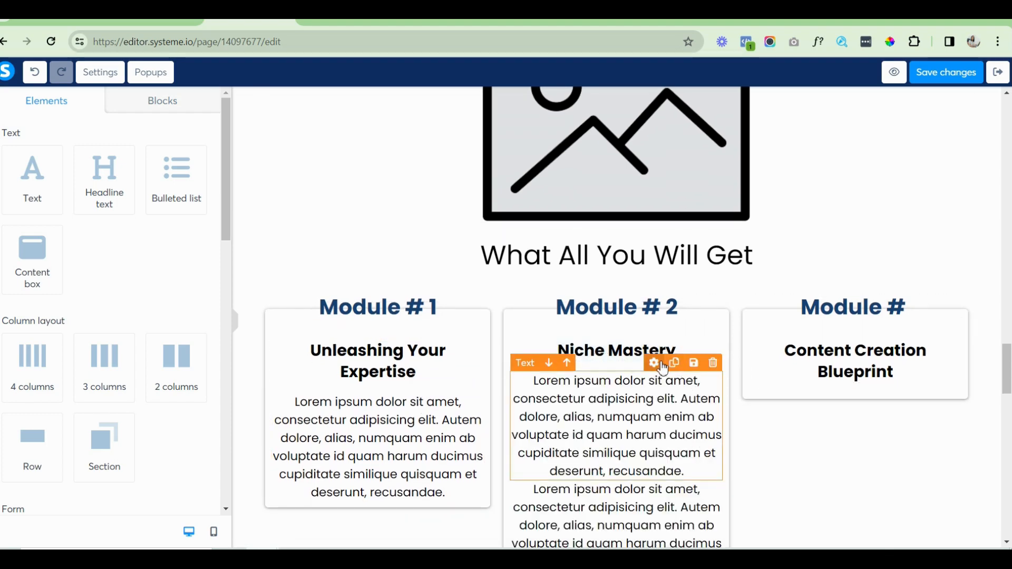
{"action": "left_click_drag", "start_coordinate": [657, 367], "coordinate": [872, 389]}
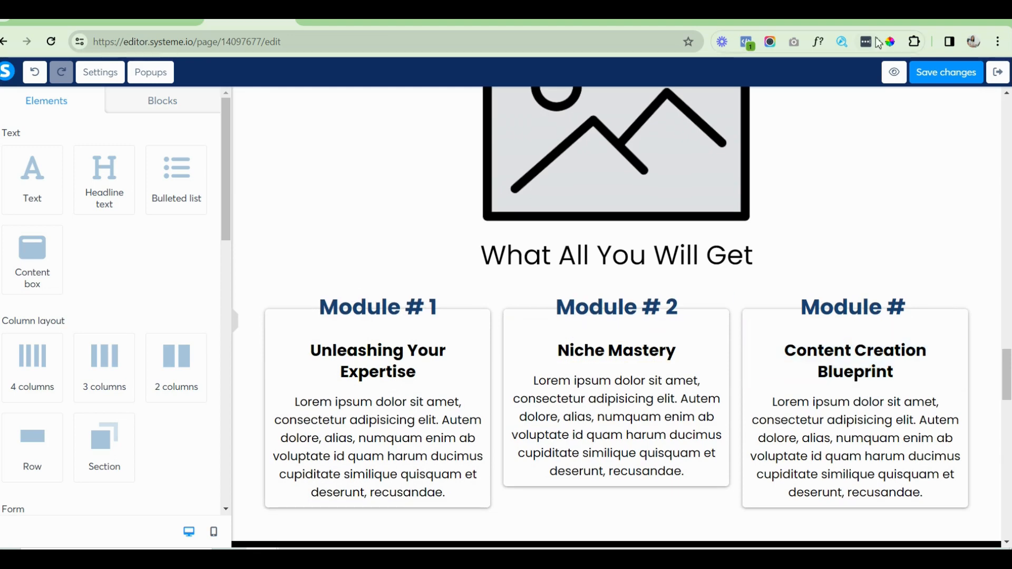
{"action": "left_click", "coordinate": [959, 84]}
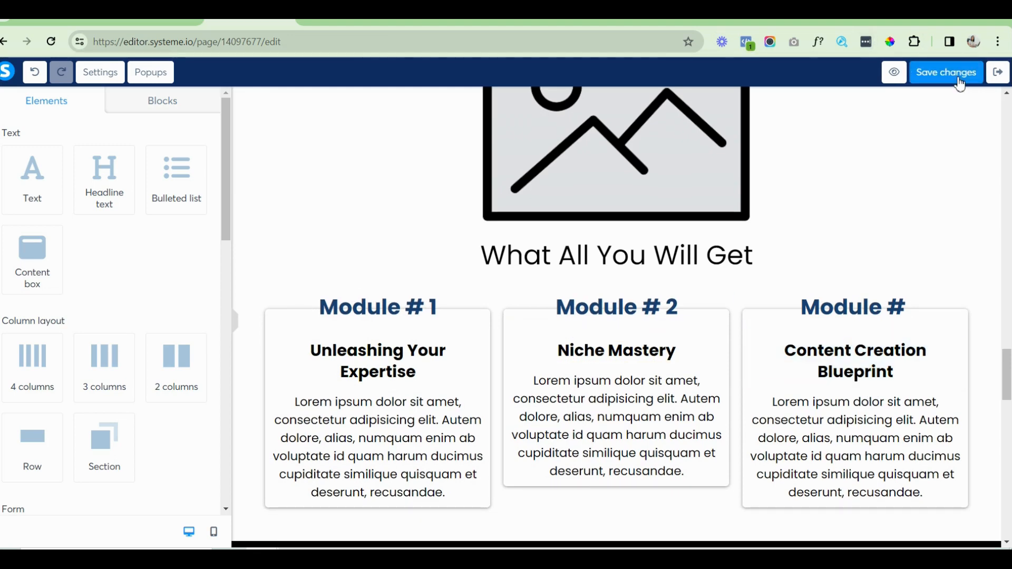
Complete the third box's heading as "Module # 3" and save the page.
{"action": "left_click", "coordinate": [925, 307]}
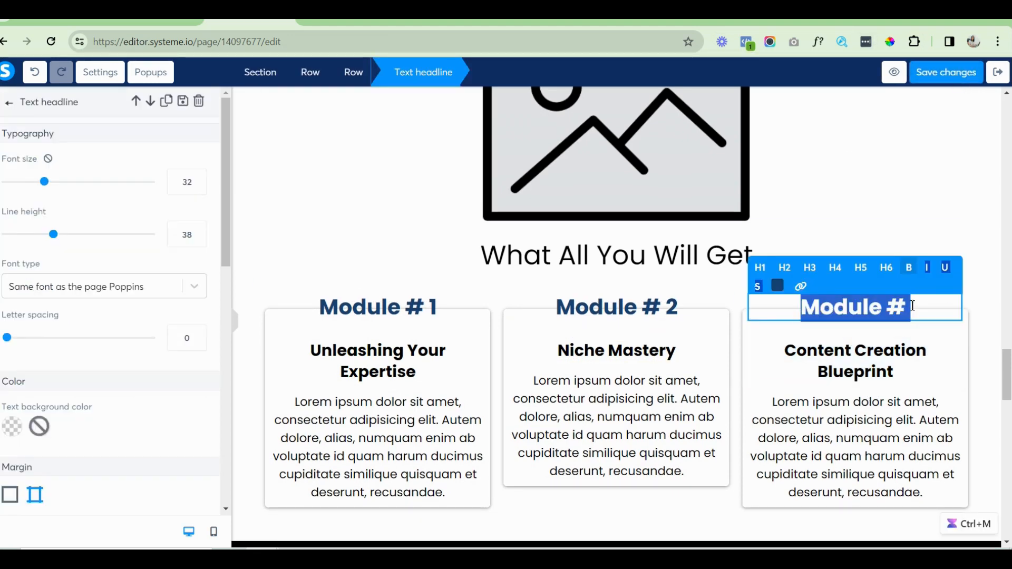
{"action": "left_click", "coordinate": [912, 306]}
{"action": "type", "text": "3"}
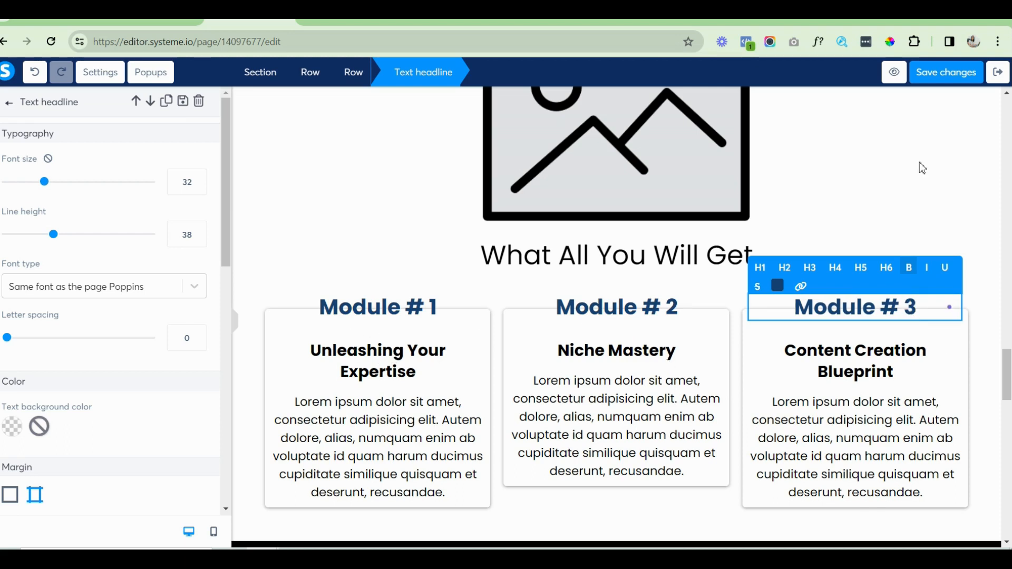
{"action": "left_click", "coordinate": [946, 78]}
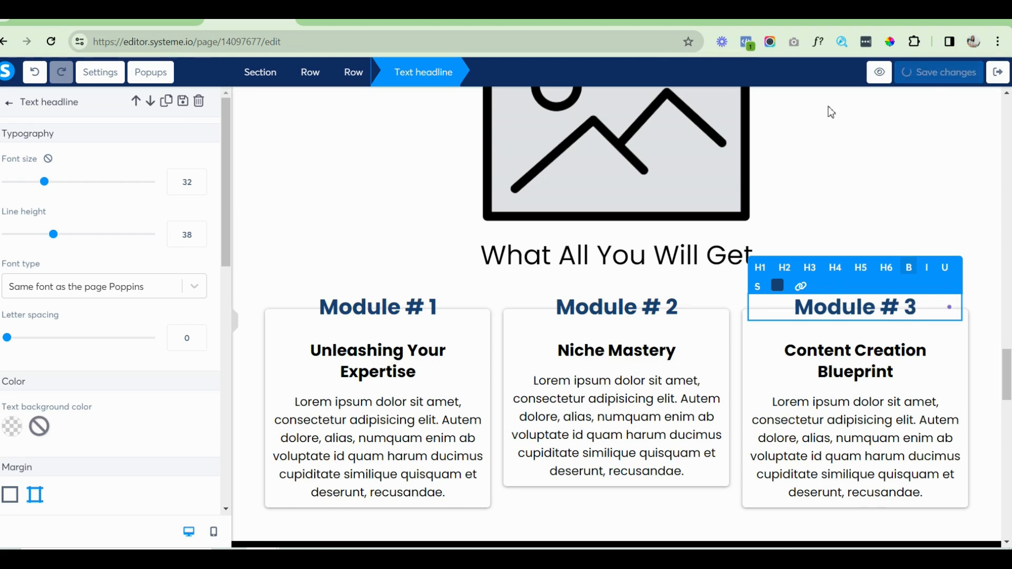
{"action": "left_click", "coordinate": [256, 302]}
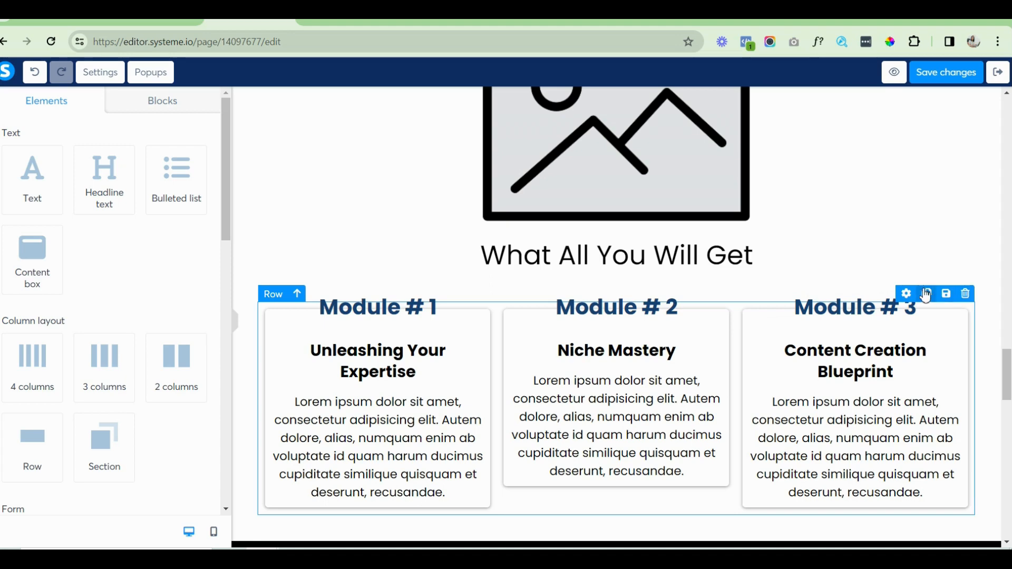
Duplicate the three-column module row twice to make three stacked rows of module boxes.
{"action": "left_click", "coordinate": [926, 294]}
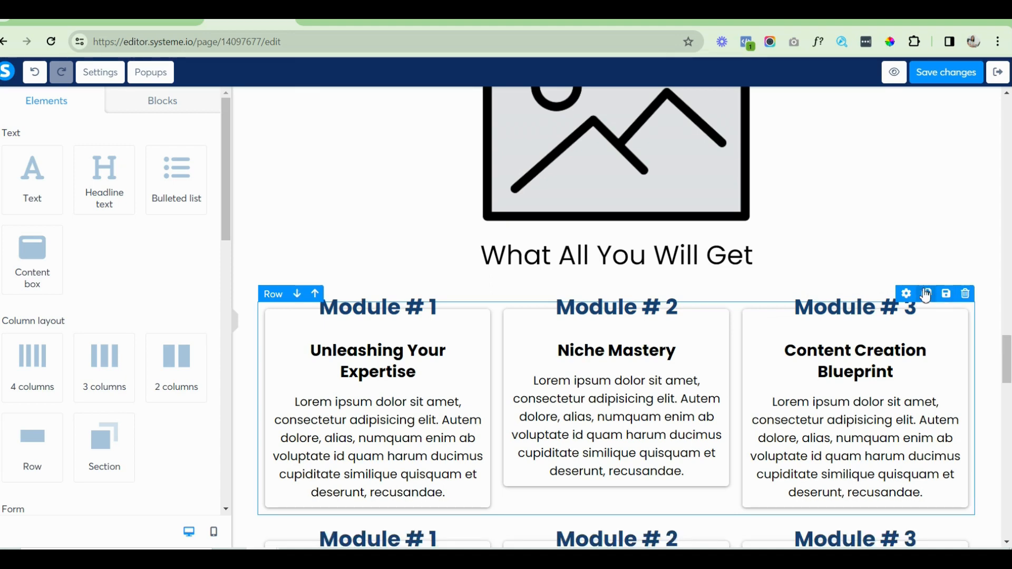
{"action": "scroll", "coordinate": [1005, 342], "scroll_direction": "down", "scroll_amount": 2}
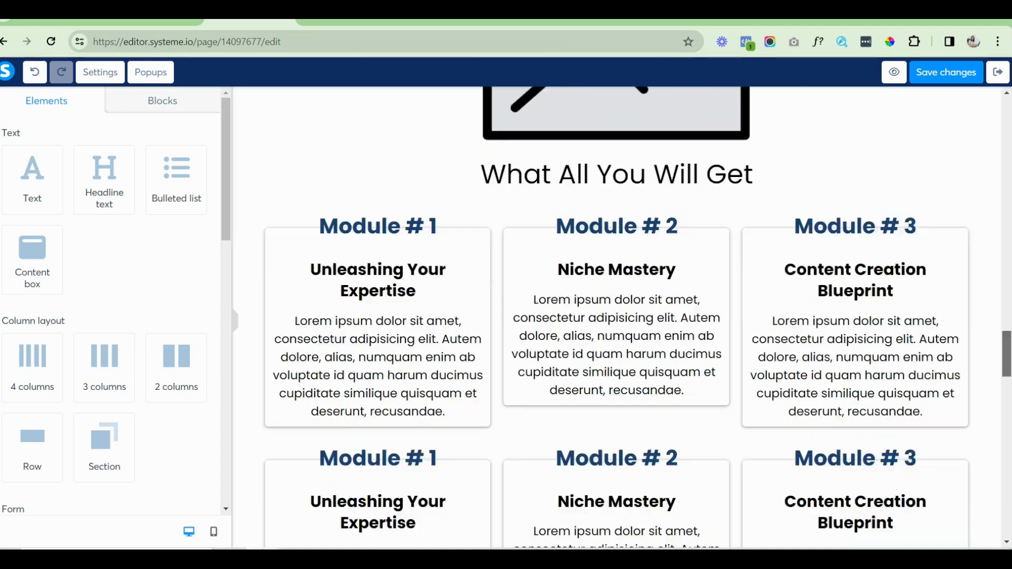
{"action": "scroll", "coordinate": [1005, 343], "scroll_direction": "down", "scroll_amount": 3}
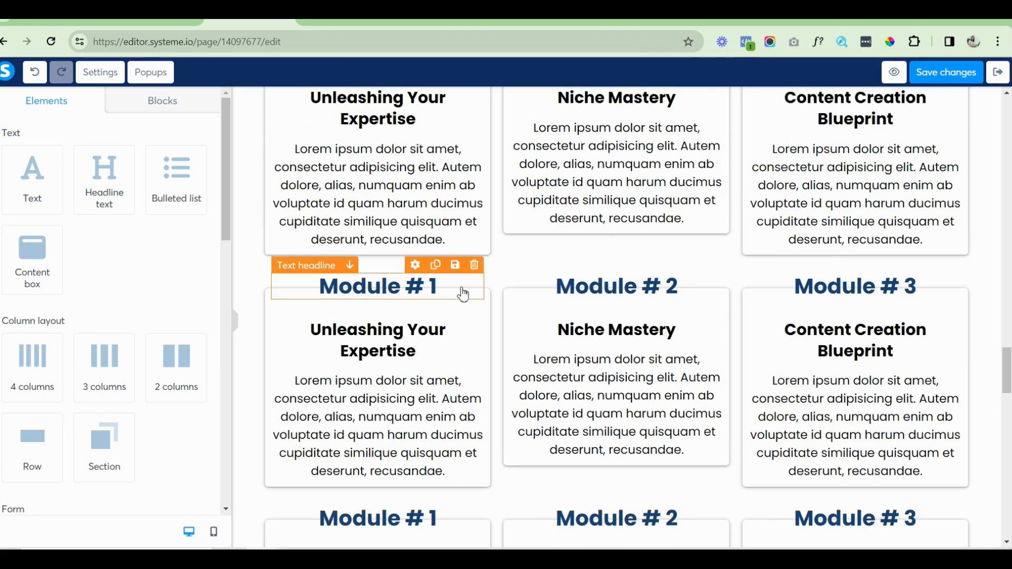
Renumber the second row's headings as "Module # 4", "Module # 5" and "Module # 6".
{"action": "left_click", "coordinate": [444, 286]}
{"action": "key", "text": "BackSpace"}
{"action": "type", "text": "4"}
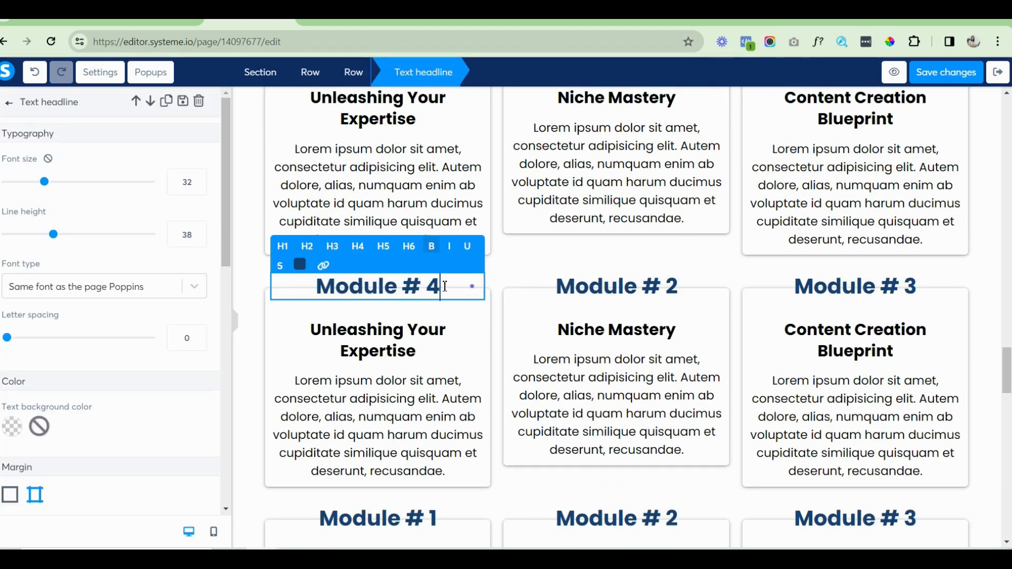
{"action": "left_click", "coordinate": [671, 289]}
{"action": "left_click", "coordinate": [679, 288]}
{"action": "key", "text": "BackSpace"}
{"action": "type", "text": "4"}
{"action": "key", "text": "BackSpace"}
{"action": "type", "text": "5"}
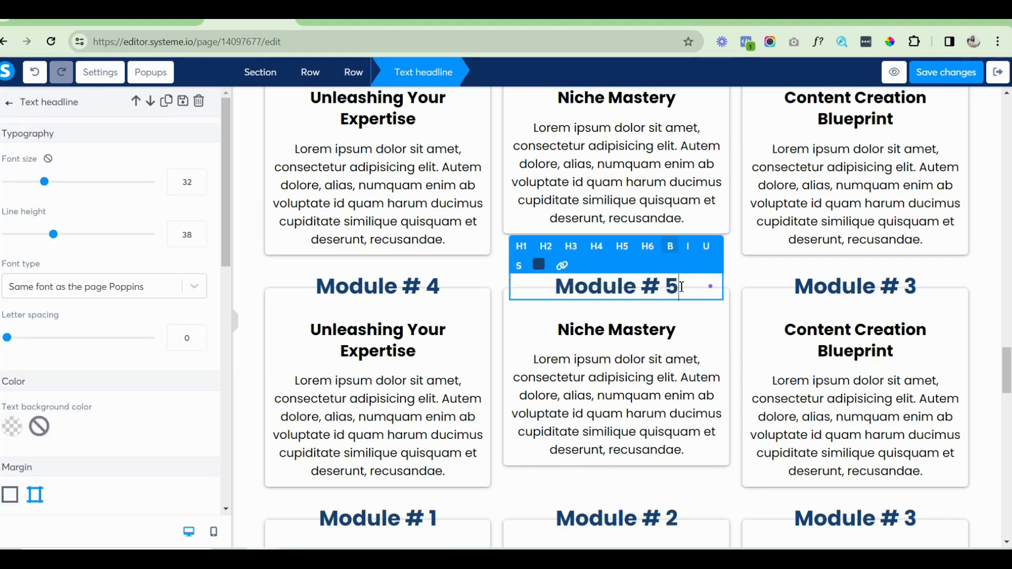
{"action": "left_click", "coordinate": [919, 284]}
{"action": "key", "text": "BackSpace"}
{"action": "type", "text": "6"}
Renumber the third row's headings as "Module # 7", "Module # 8" and "Module # 9", and save the page.
{"action": "left_click_drag", "start_coordinate": [1007, 368], "coordinate": [1007, 407]}
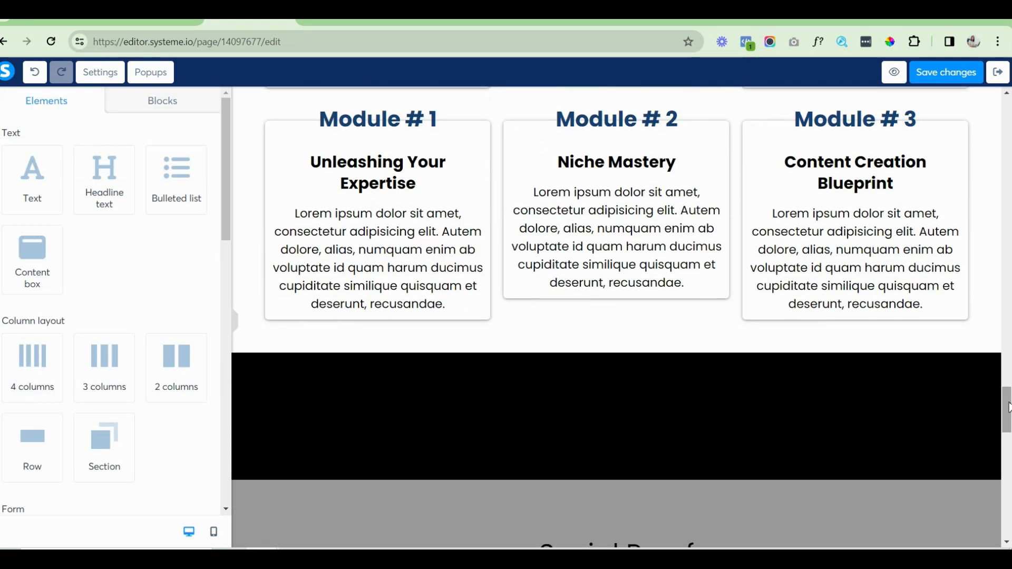
{"action": "left_click", "coordinate": [441, 129]}
{"action": "key", "text": "BackSpace"}
{"action": "type", "text": "7"}
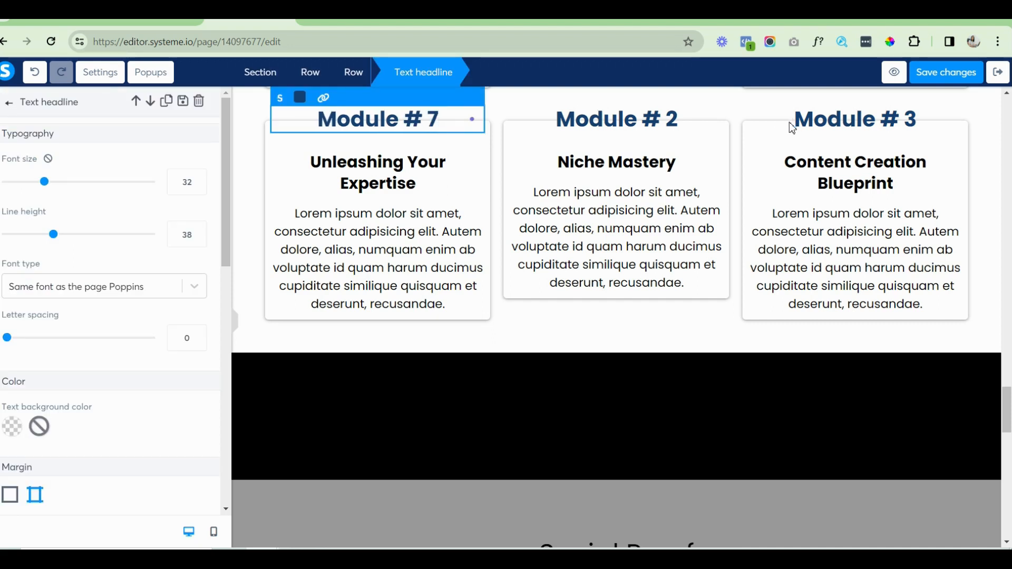
{"action": "left_click", "coordinate": [677, 120]}
{"action": "key", "text": "BackSpace"}
{"action": "type", "text": "8"}
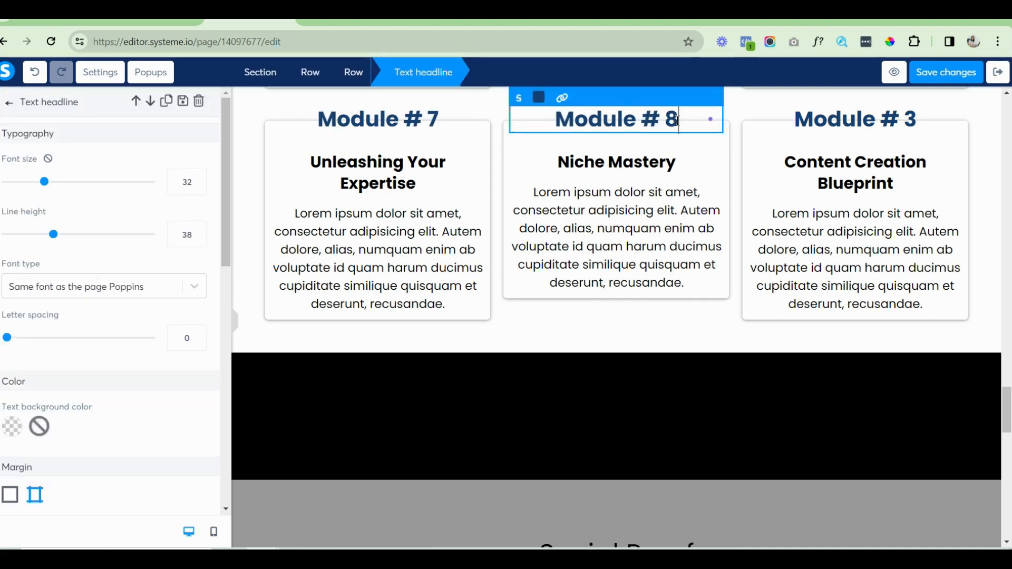
{"action": "left_click", "coordinate": [923, 127]}
{"action": "left_click", "coordinate": [922, 122]}
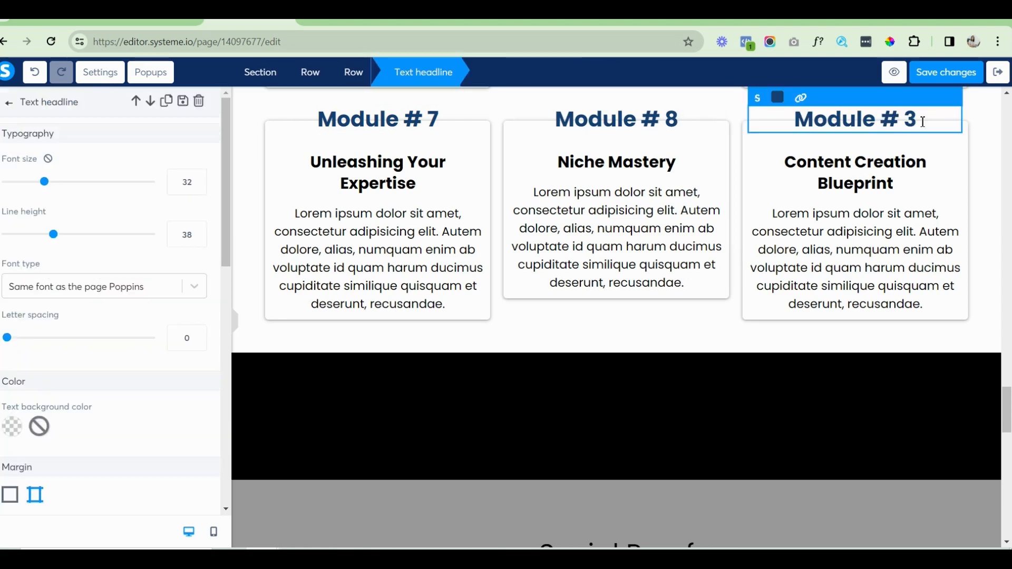
{"action": "key", "text": "BackSpace"}
{"action": "type", "text": "9"}
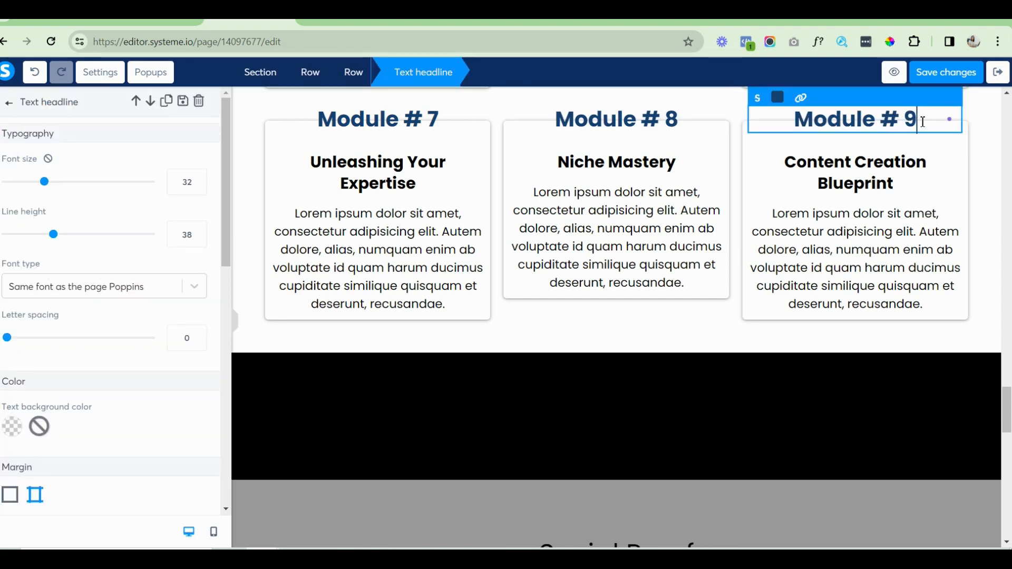
{"action": "left_click", "coordinate": [953, 74]}
Duplicate the "Get Instant Access" button beside the benefits list and move the copy below the third module row.
{"action": "left_click_drag", "start_coordinate": [1007, 411], "coordinate": [992, 267]}
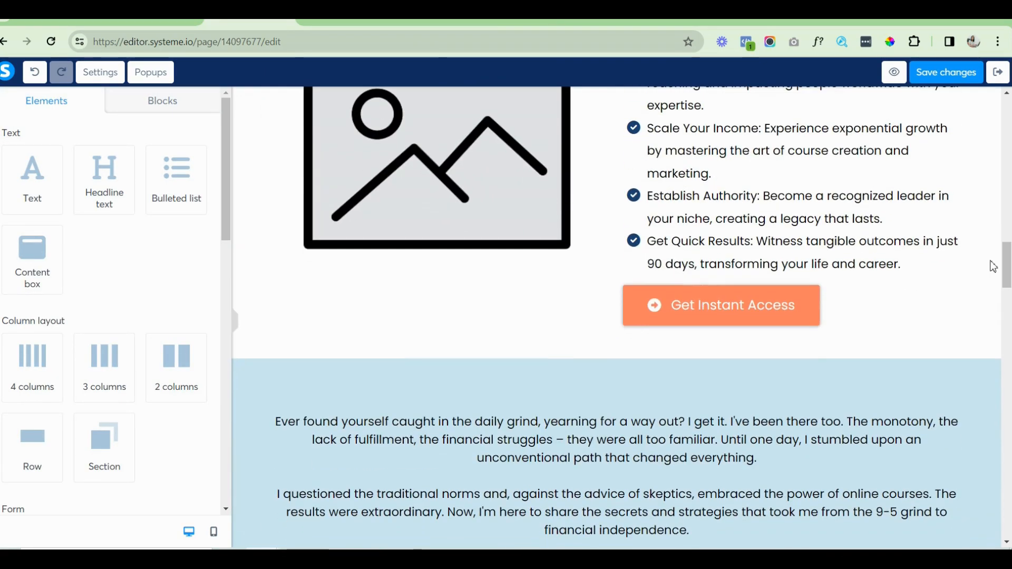
{"action": "left_click", "coordinate": [921, 277]}
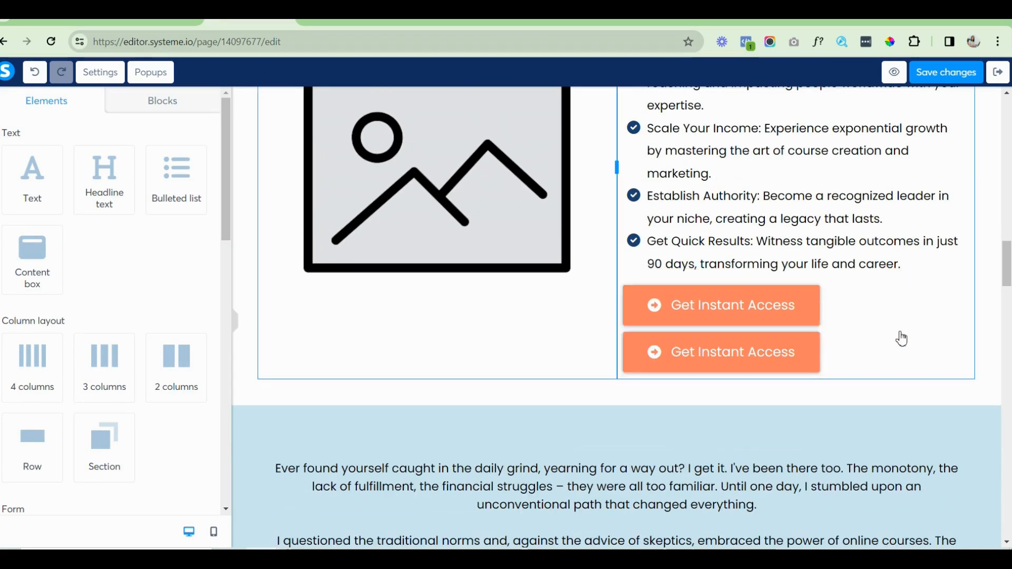
{"action": "left_click_drag", "start_coordinate": [901, 332], "coordinate": [572, 519]}
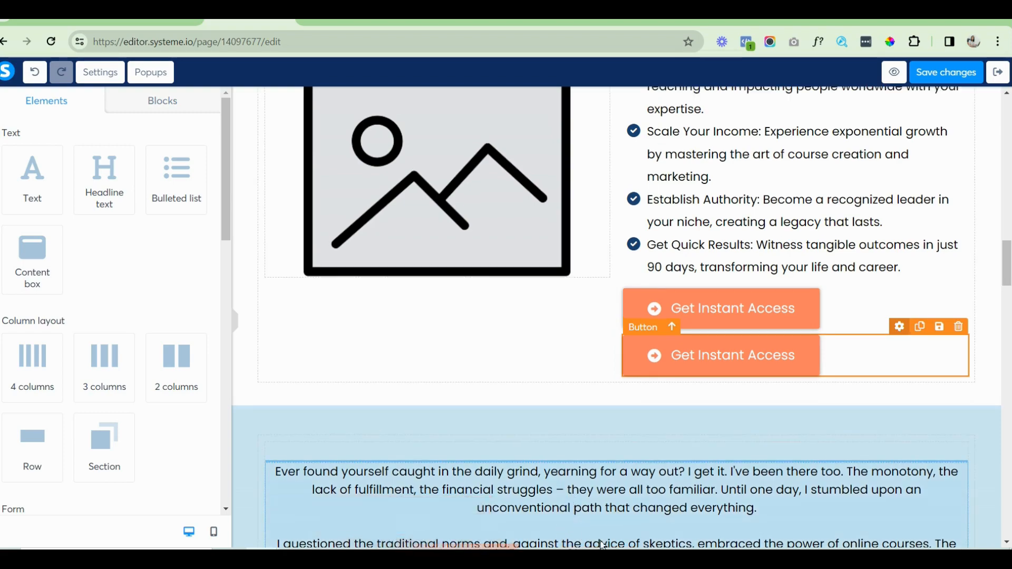
{"action": "scroll", "coordinate": [580, 528], "scroll_direction": "down", "scroll_amount": 12}
{"action": "scroll", "coordinate": [607, 549], "scroll_direction": "down", "scroll_amount": 10}
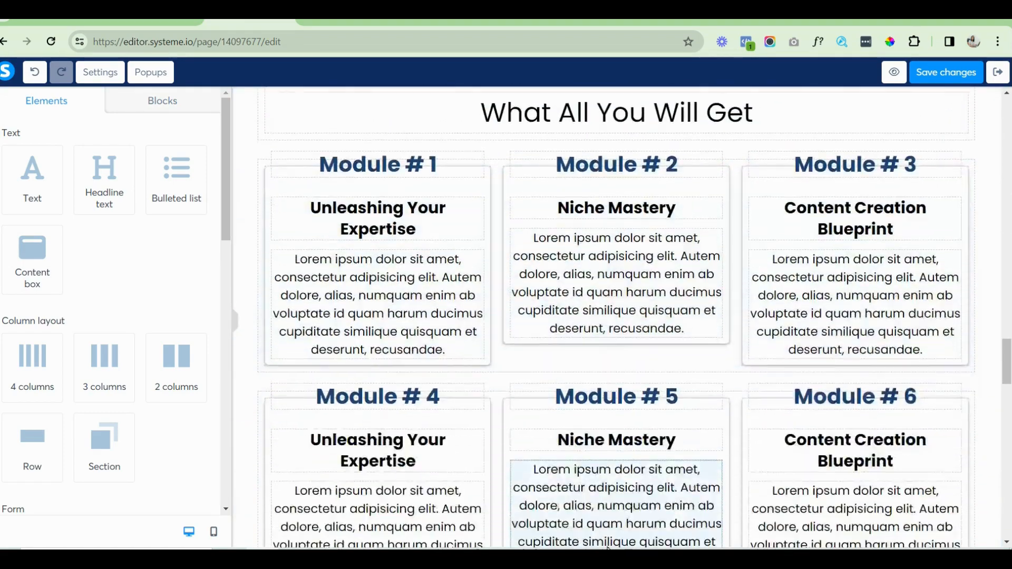
{"action": "scroll", "coordinate": [659, 543], "scroll_direction": "down", "scroll_amount": 3}
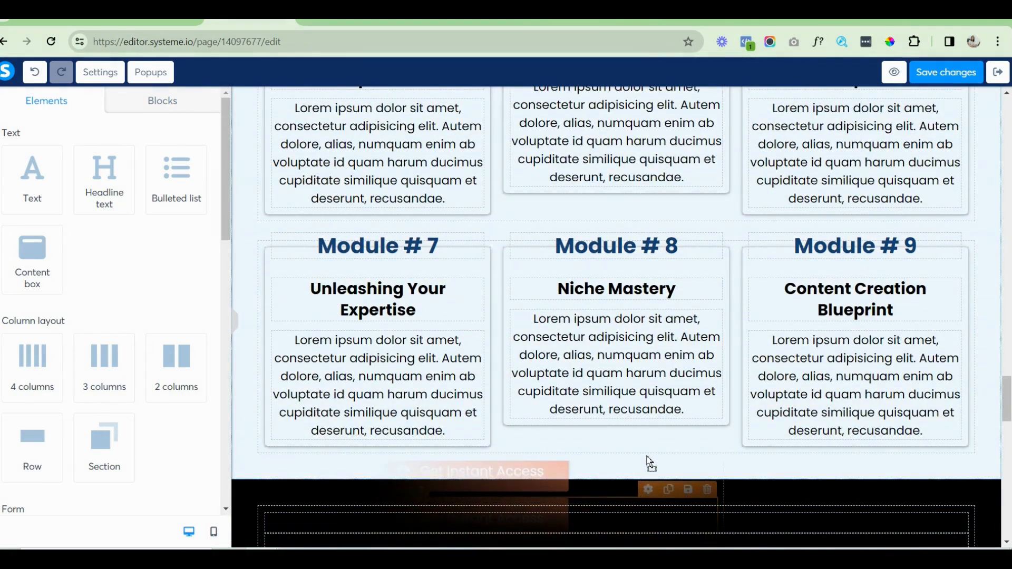
{"action": "mouse_move", "coordinate": [651, 464]}
{"action": "left_mouse_down"}
{"action": "mouse_move", "coordinate": [652, 444]}
{"action": "mouse_move", "coordinate": [651, 454]}
{"action": "left_mouse_up"}
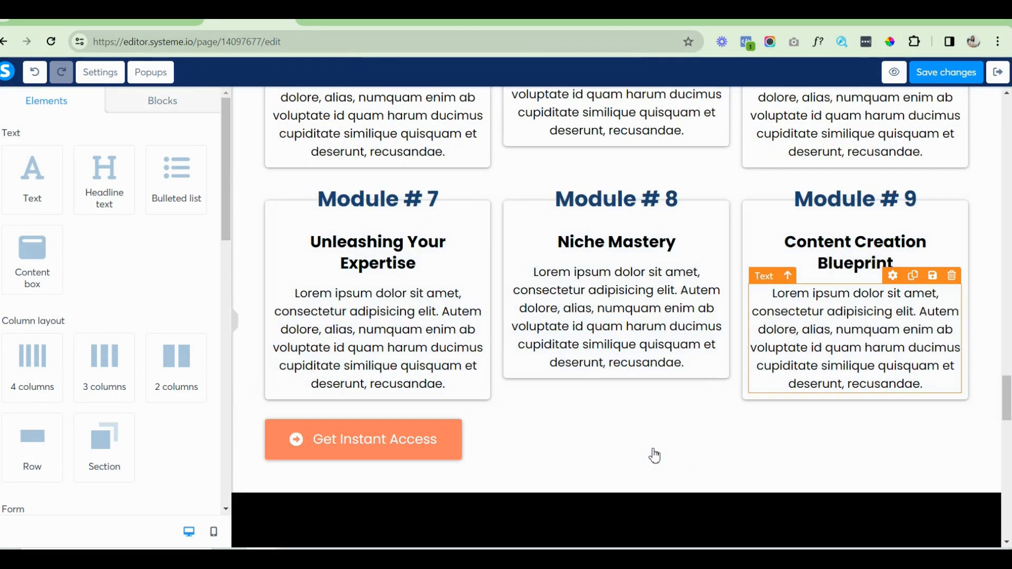
Center the "Get Instant Access" button below the module rows and save the page.
{"action": "left_click", "coordinate": [515, 432]}
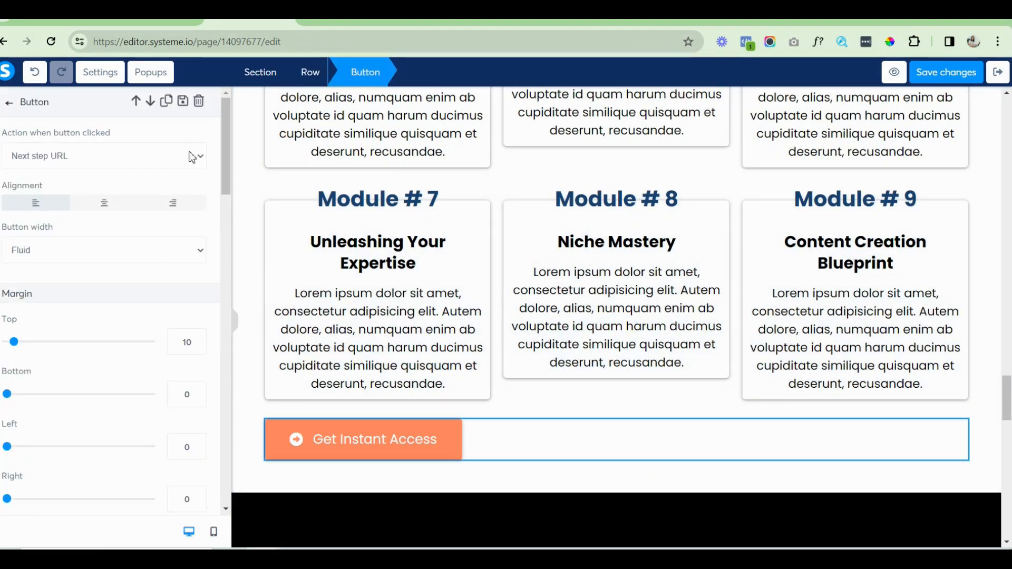
{"action": "left_click", "coordinate": [104, 203]}
{"action": "left_click", "coordinate": [949, 73]}
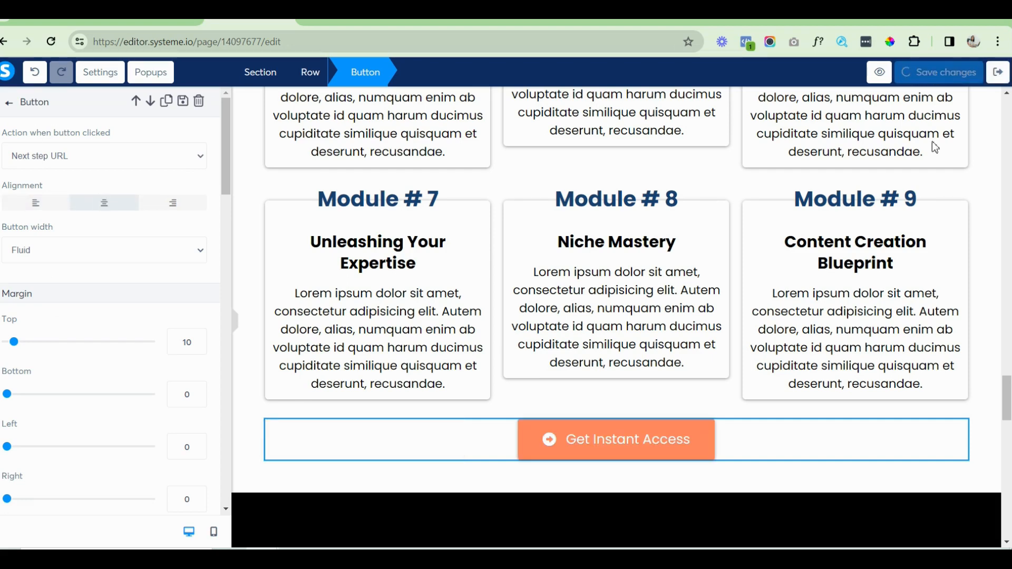
Copy "Technology Made Simple" from the ChatGPT module list and replace the Module # 4 box's title with it.
{"action": "left_click_drag", "start_coordinate": [1005, 396], "coordinate": [1005, 368]}
{"action": "left_click", "coordinate": [818, 21]}
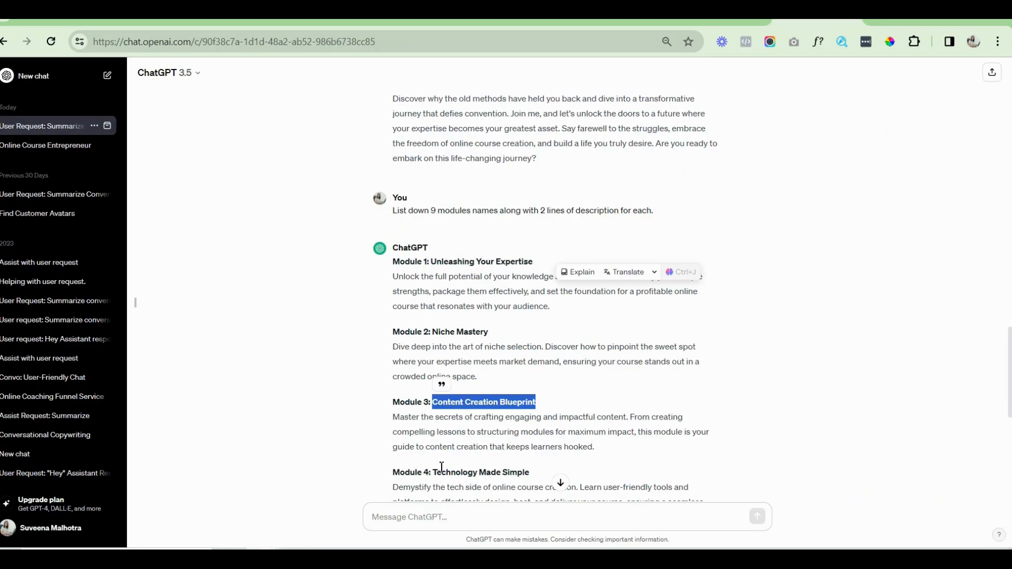
{"action": "left_click_drag", "start_coordinate": [434, 473], "coordinate": [561, 471]}
{"action": "key", "text": "ctrl+c"}
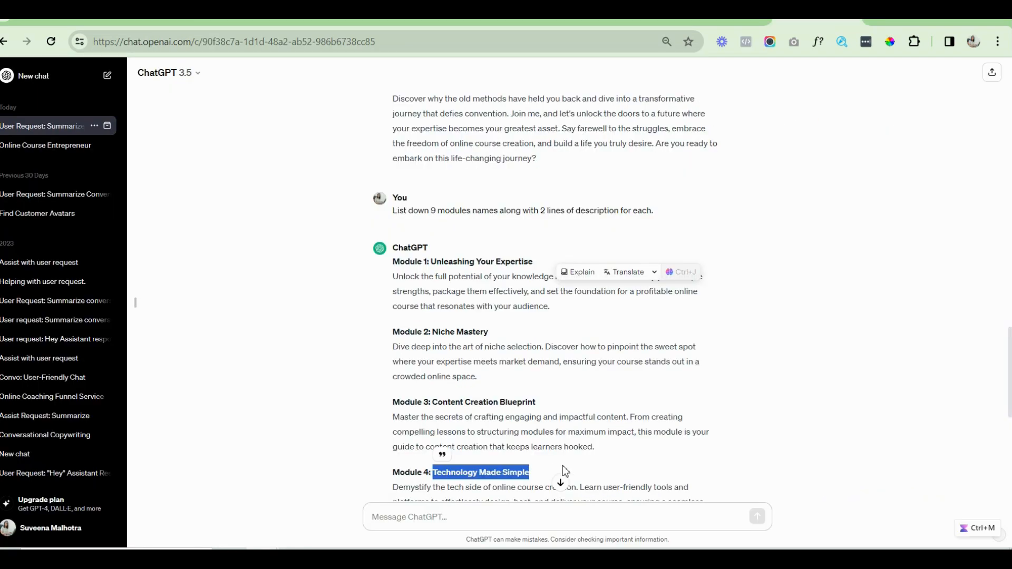
{"action": "left_click", "coordinate": [251, 21]}
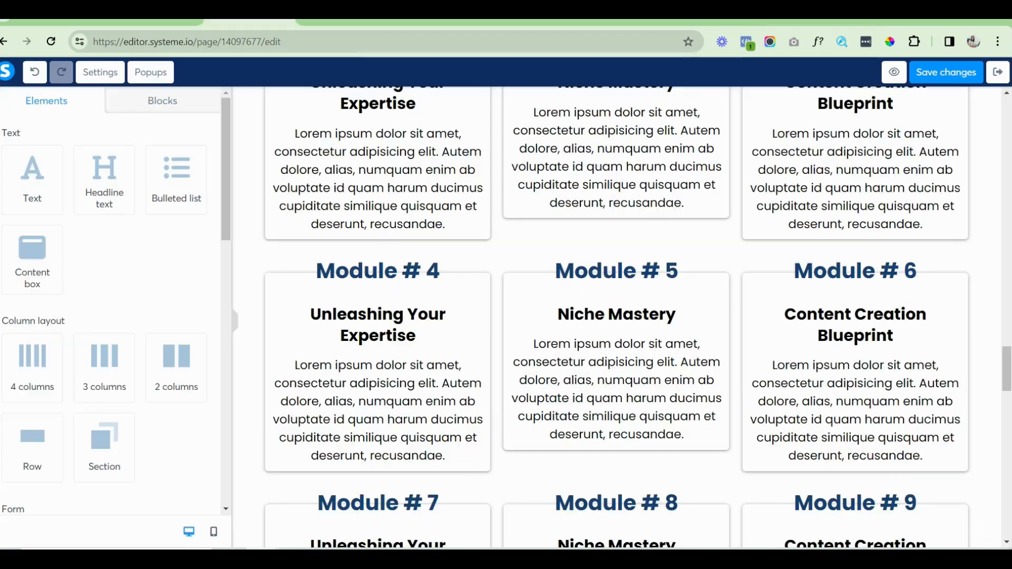
{"action": "left_click", "coordinate": [312, 318]}
{"action": "scroll", "coordinate": [311, 314], "scroll_direction": "down", "scroll_amount": 1}
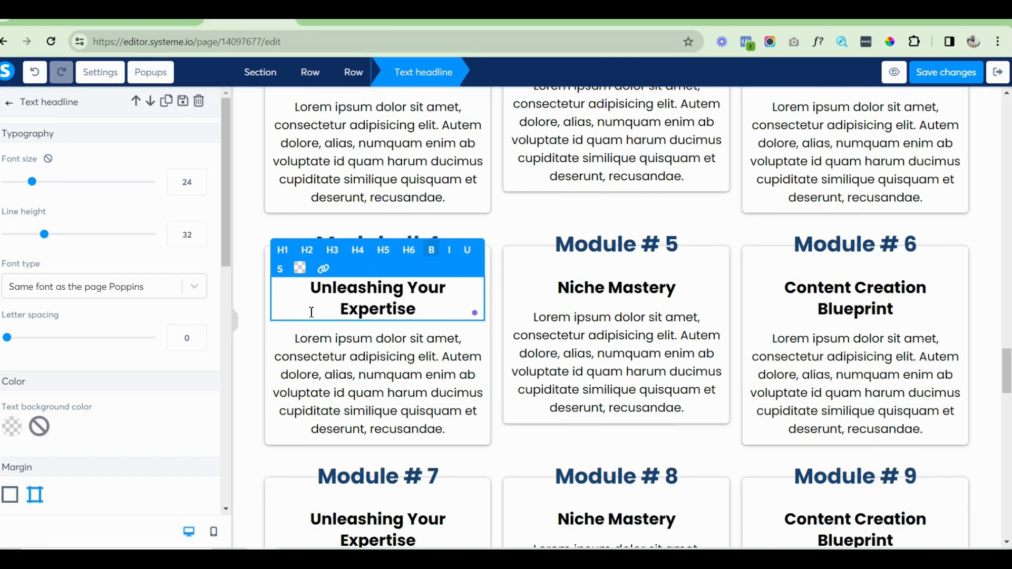
{"action": "left_click_drag", "start_coordinate": [311, 293], "coordinate": [482, 320]}
{"action": "key", "text": "ctrl+v"}
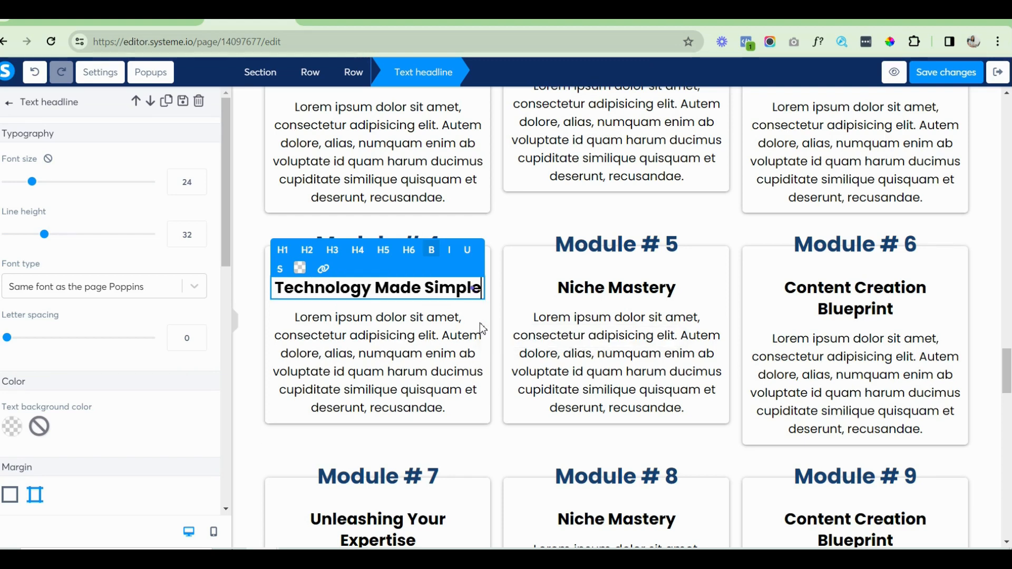
Copy "Irresistible Course Design" from the ChatGPT module list and replace the Module # 5 box's title with it.
{"action": "left_click", "coordinate": [817, 22]}
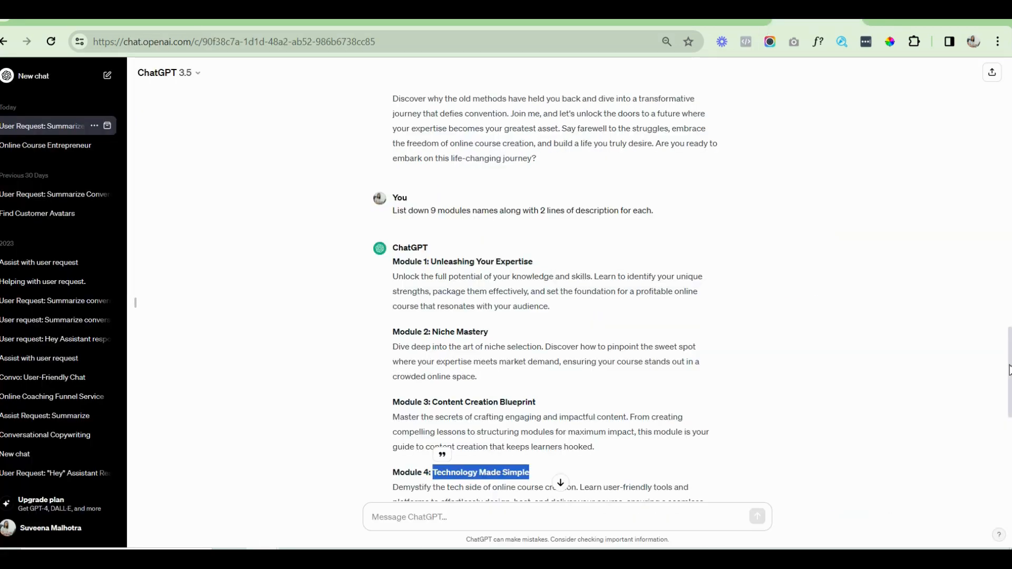
{"action": "scroll", "coordinate": [509, 268], "scroll_direction": "down", "scroll_amount": 5}
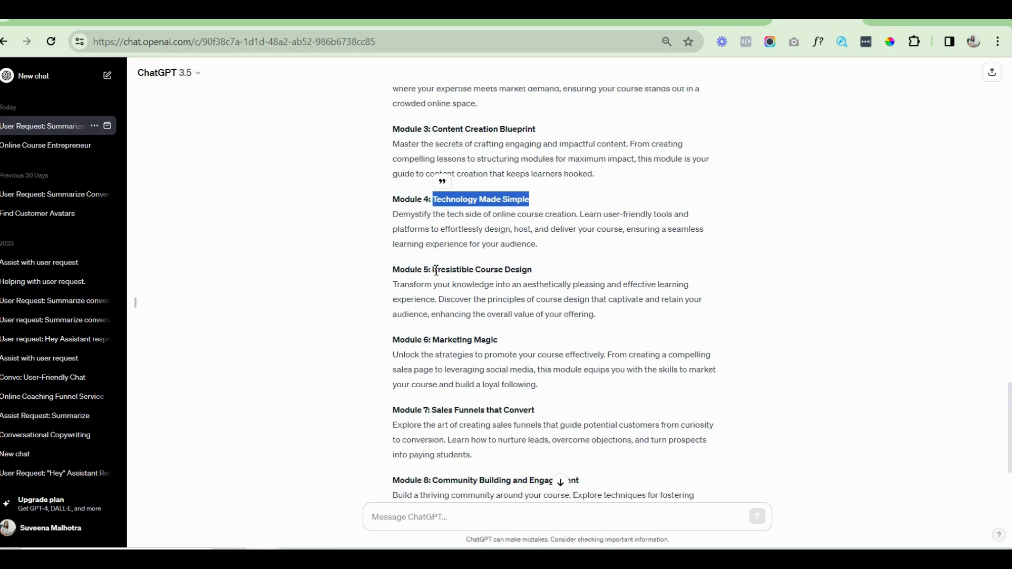
{"action": "left_click_drag", "start_coordinate": [435, 271], "coordinate": [614, 274]}
{"action": "key", "text": "ctrl+c"}
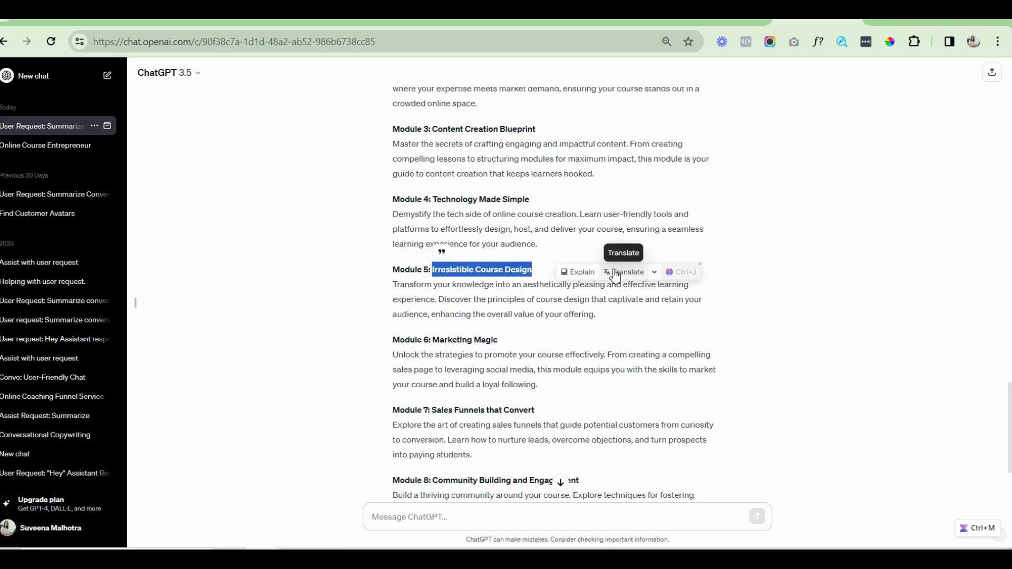
{"action": "left_click", "coordinate": [250, 22]}
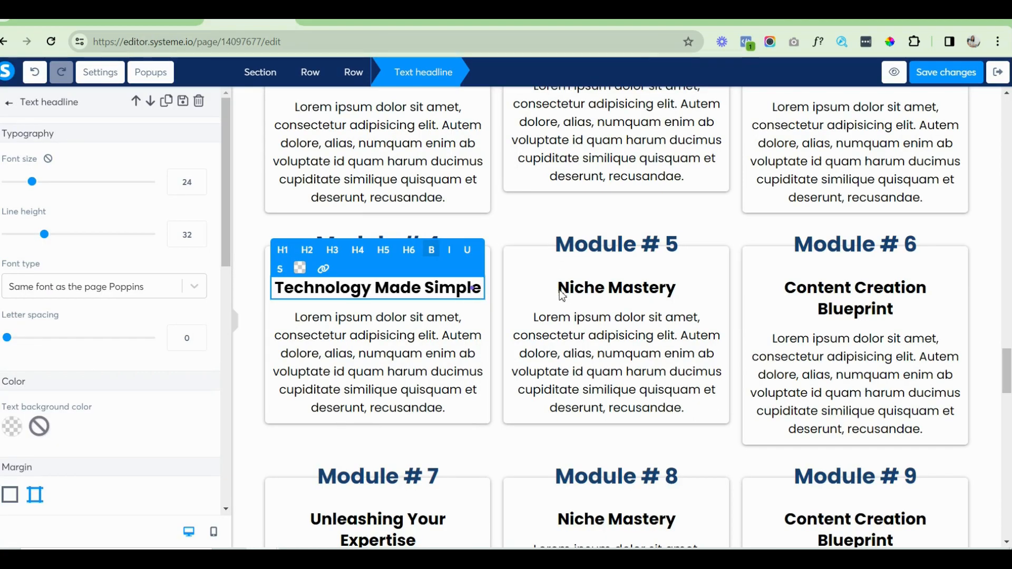
{"action": "left_click", "coordinate": [562, 294]}
{"action": "left_click", "coordinate": [563, 295]}
{"action": "key", "text": "ctrl+a"}
{"action": "key", "text": "ctrl+v"}
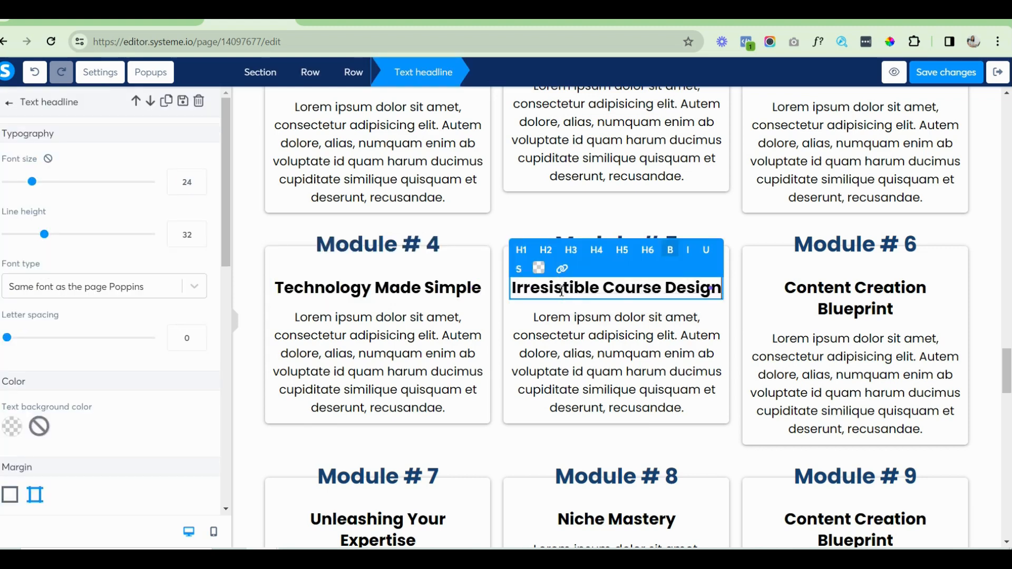
Copy "Marketing Magic" from the ChatGPT module list and replace the Module # 6 box's title with it.
{"action": "left_click", "coordinate": [818, 21]}
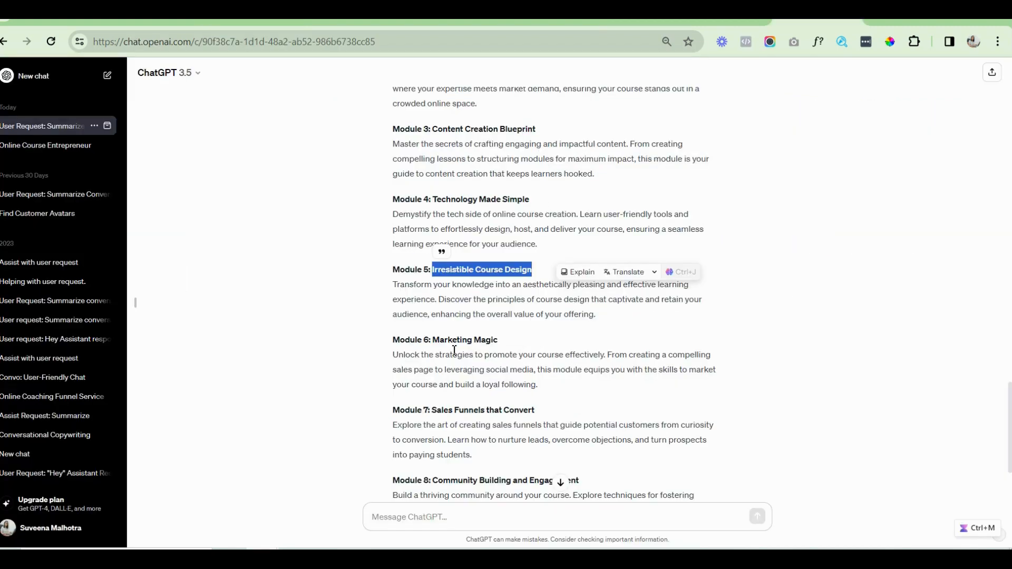
{"action": "left_click_drag", "start_coordinate": [433, 339], "coordinate": [545, 350]}
{"action": "key", "text": "ctrl+c"}
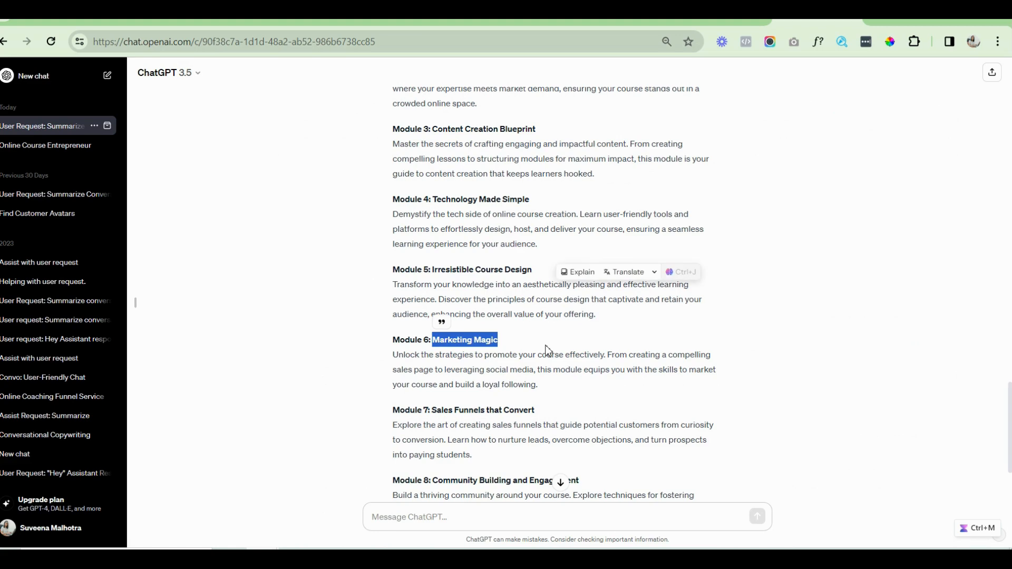
{"action": "left_click", "coordinate": [250, 22]}
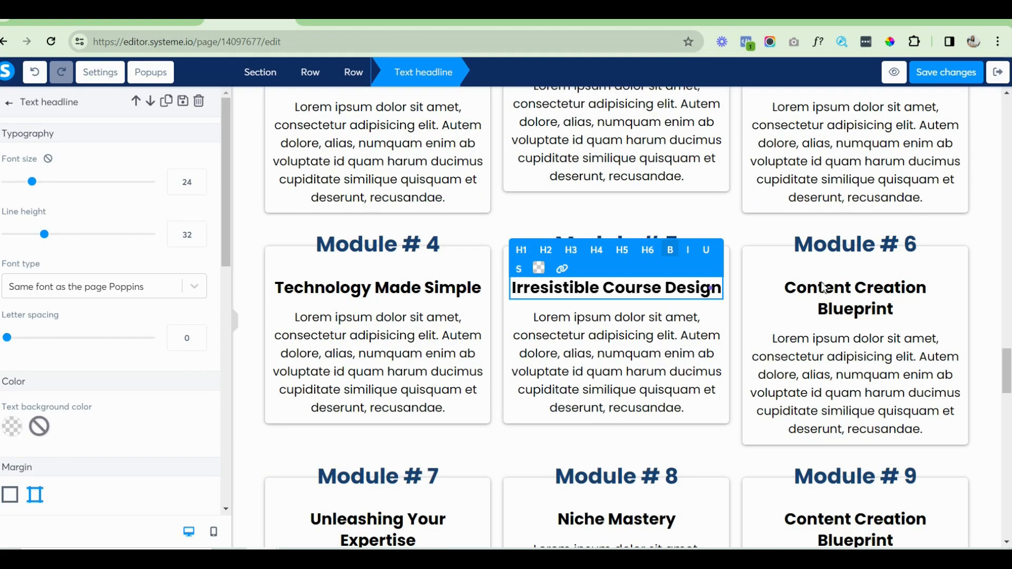
{"action": "left_click", "coordinate": [790, 295]}
{"action": "left_click", "coordinate": [791, 296]}
{"action": "key", "text": "ctrl+a"}
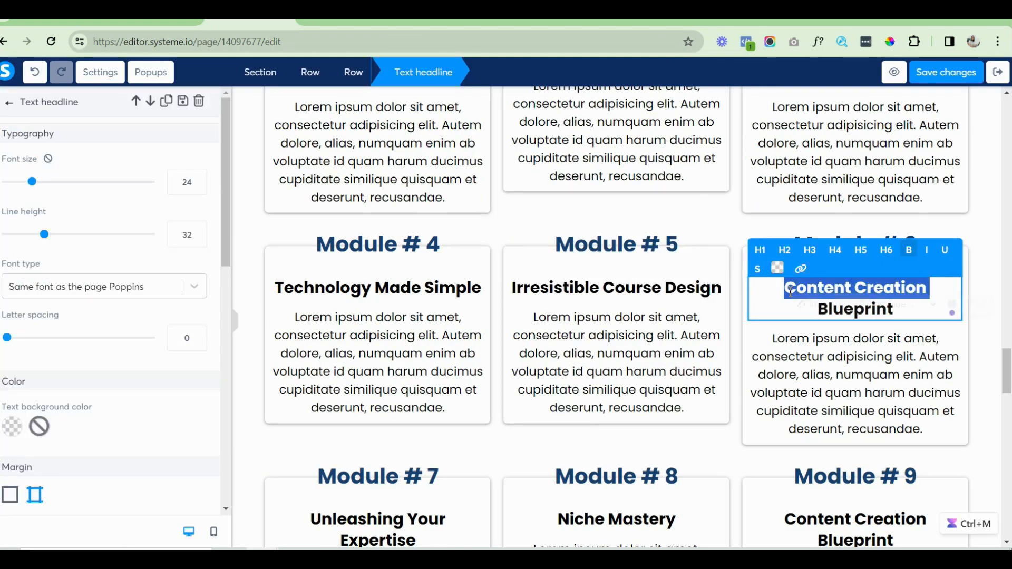
{"action": "key", "text": "ctrl+v"}
Copy "Sales Funnels that Convert" from the ChatGPT module list and replace the Module # 7 box's title with it.
{"action": "left_click", "coordinate": [817, 22]}
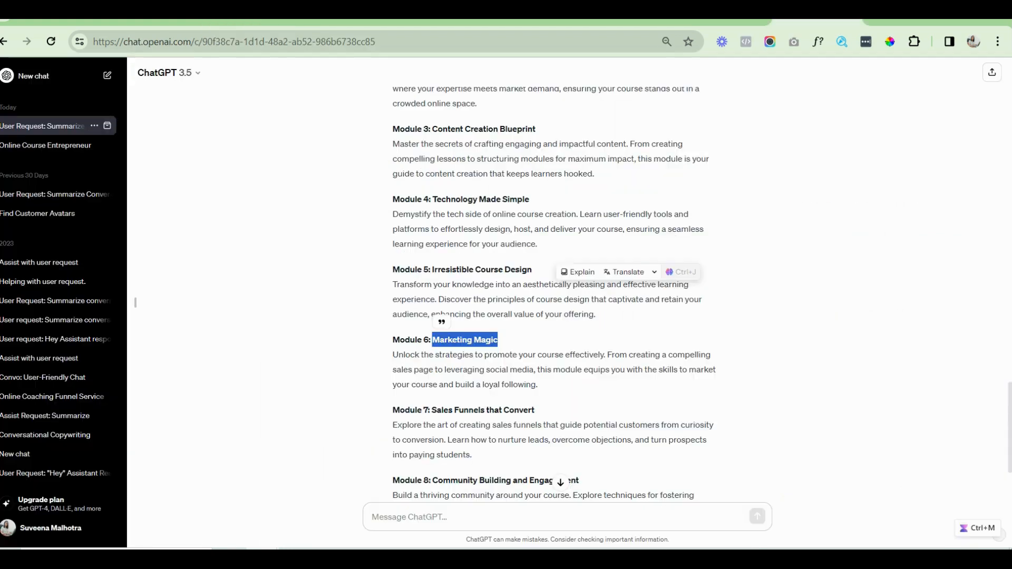
{"action": "left_click_drag", "start_coordinate": [437, 409], "coordinate": [594, 409]}
{"action": "key", "text": "ctrl+c"}
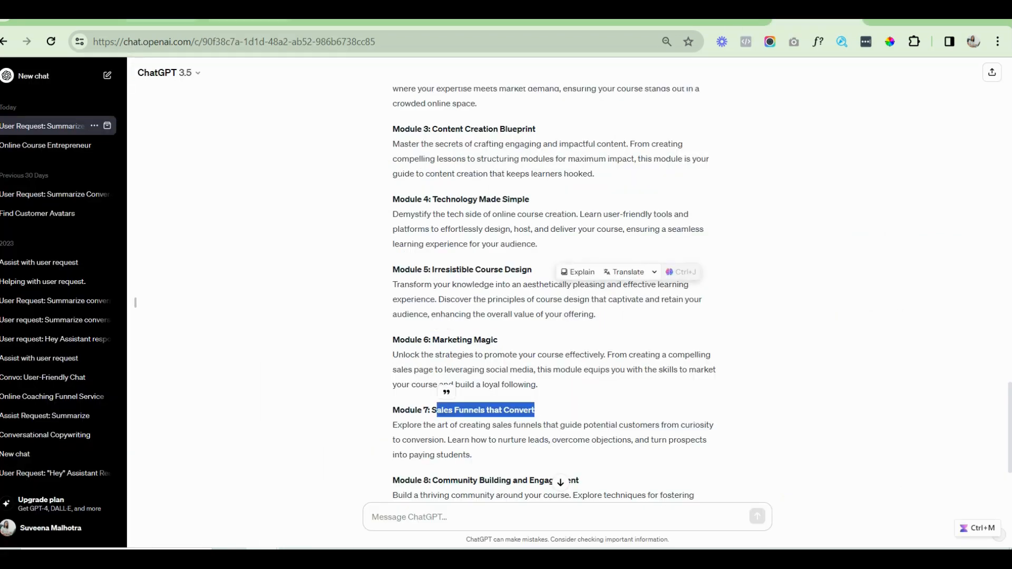
{"action": "left_click", "coordinate": [249, 22]}
{"action": "left_click", "coordinate": [314, 507]}
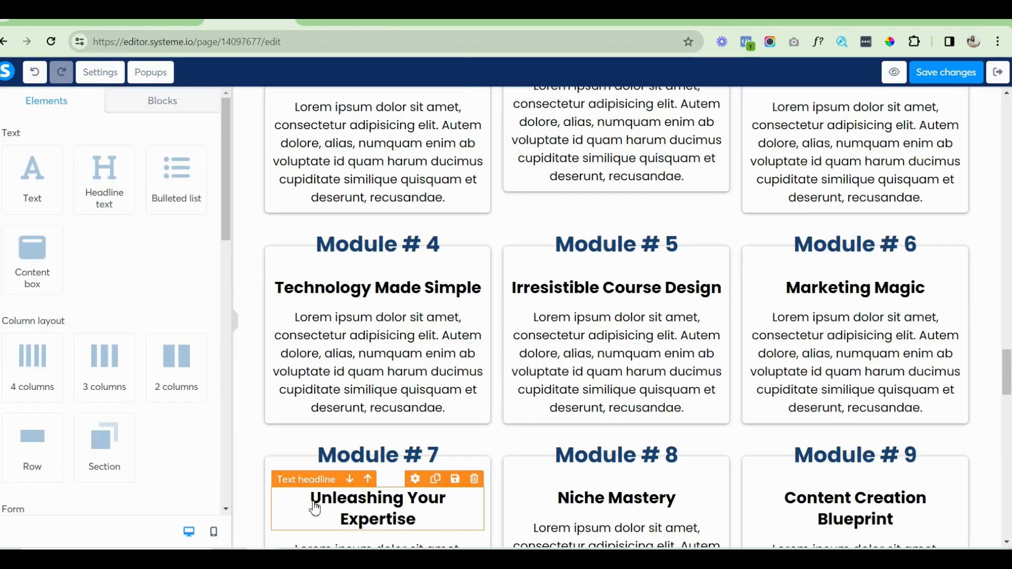
{"action": "key", "text": "ctrl+a"}
{"action": "key", "text": "ctrl+v"}
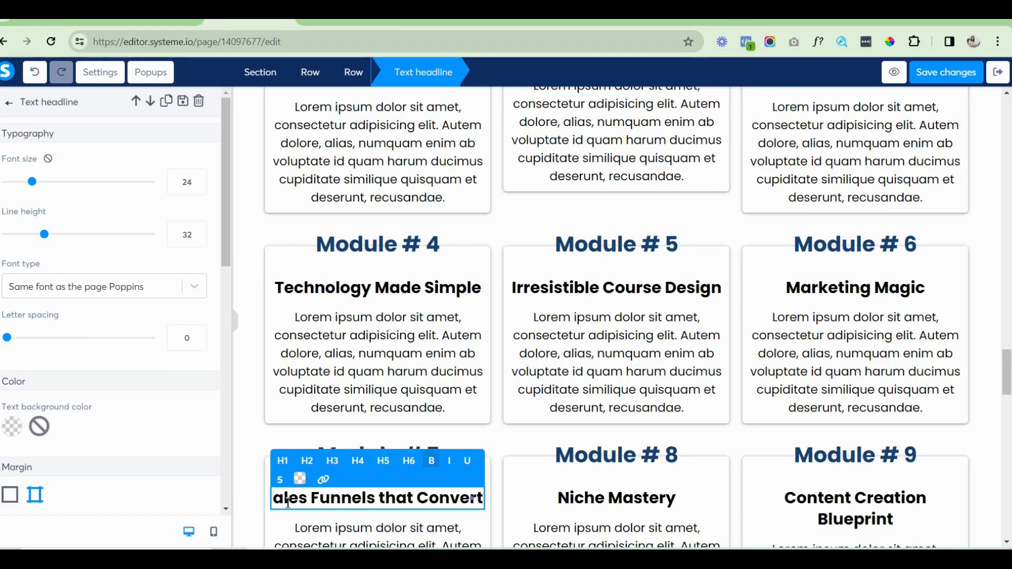
{"action": "left_click", "coordinate": [274, 497]}
{"action": "type", "text": "S"}
Copy "Community Building and Engagement" from the ChatGPT module list and replace the Module # 8 box's title with it.
{"action": "left_click", "coordinate": [817, 21]}
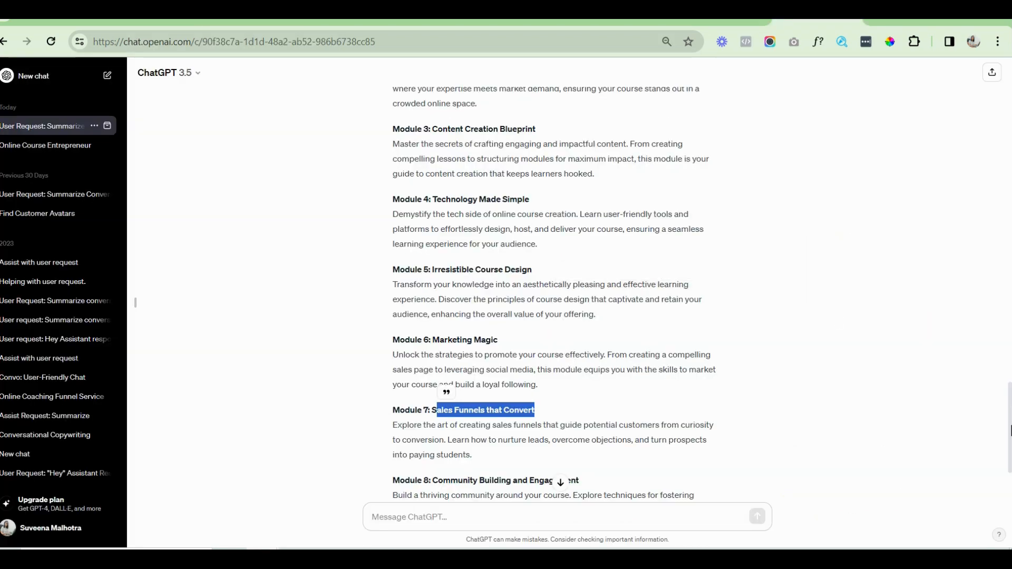
{"action": "scroll", "coordinate": [418, 350], "scroll_direction": "down", "scroll_amount": 3}
{"action": "left_click_drag", "start_coordinate": [434, 340], "coordinate": [633, 348]}
{"action": "key", "text": "ctrl+c"}
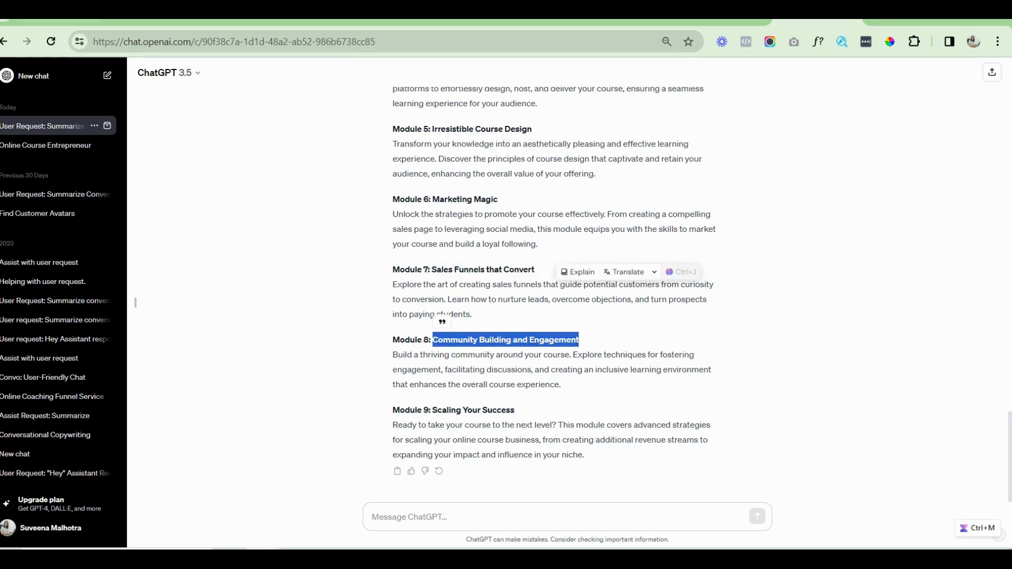
{"action": "left_click", "coordinate": [250, 21]}
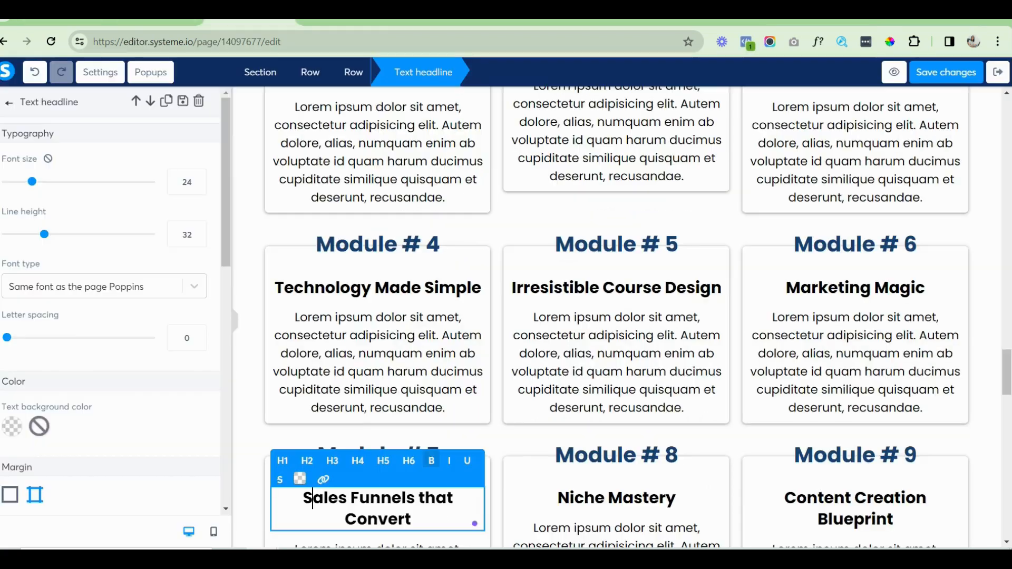
{"action": "left_click", "coordinate": [564, 505]}
{"action": "left_click", "coordinate": [559, 505]}
{"action": "triple_click", "coordinate": [557, 503]}
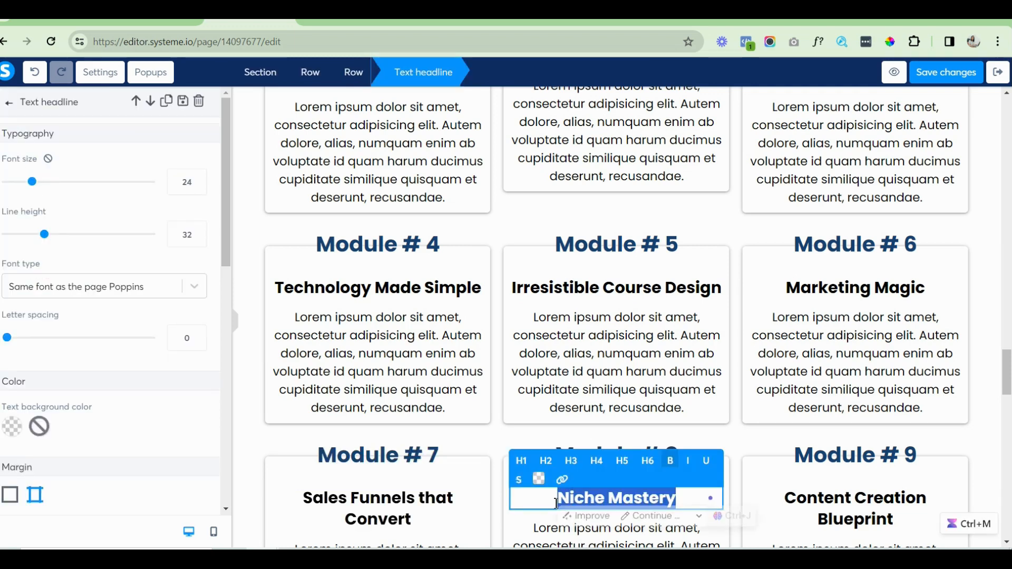
{"action": "key", "text": "ctrl+v"}
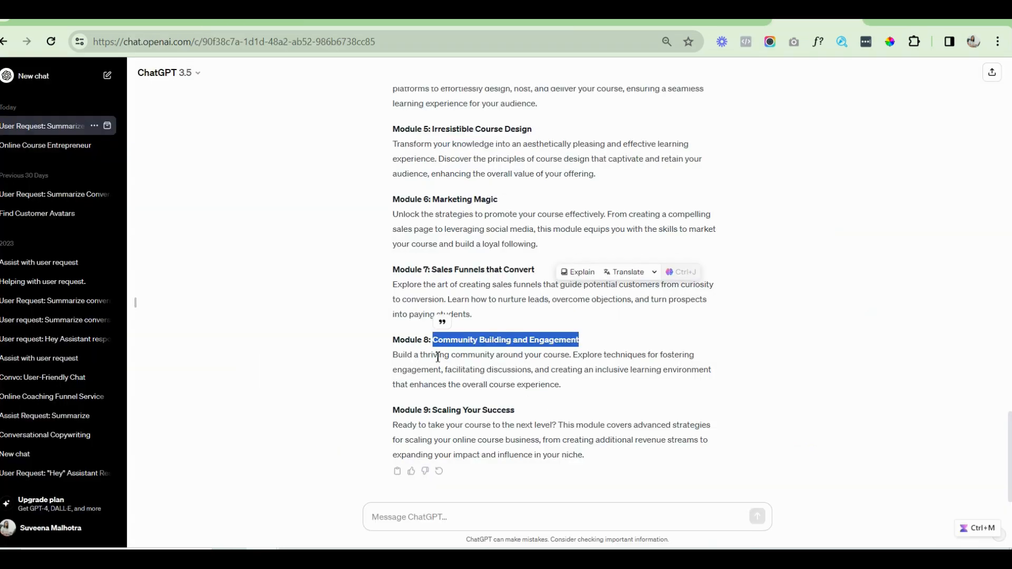
Copy "Scaling Your Success" from the ChatGPT module list, replace the Module # 9 box's title with it, and save the page.
{"action": "left_click_drag", "start_coordinate": [435, 411], "coordinate": [582, 411]}
{"action": "key", "text": "ctrl+c"}
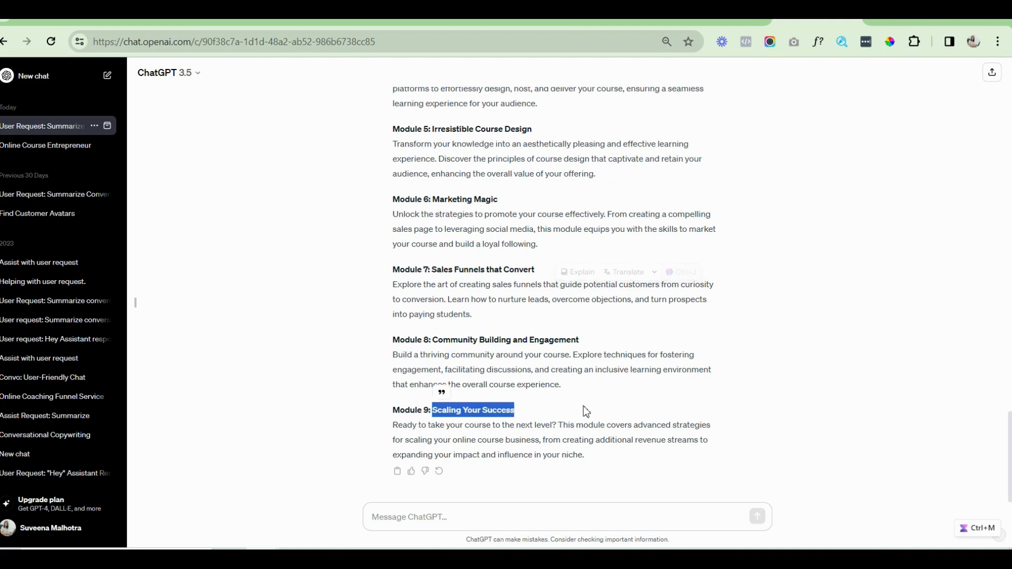
{"action": "left_click", "coordinate": [251, 22]}
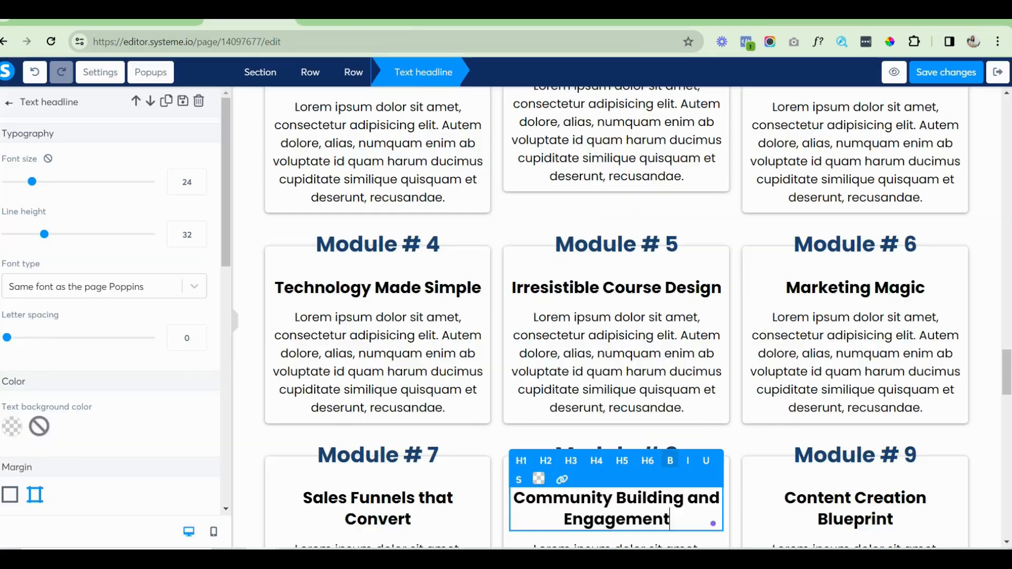
{"action": "left_click", "coordinate": [789, 504]}
{"action": "triple_click", "coordinate": [789, 504]}
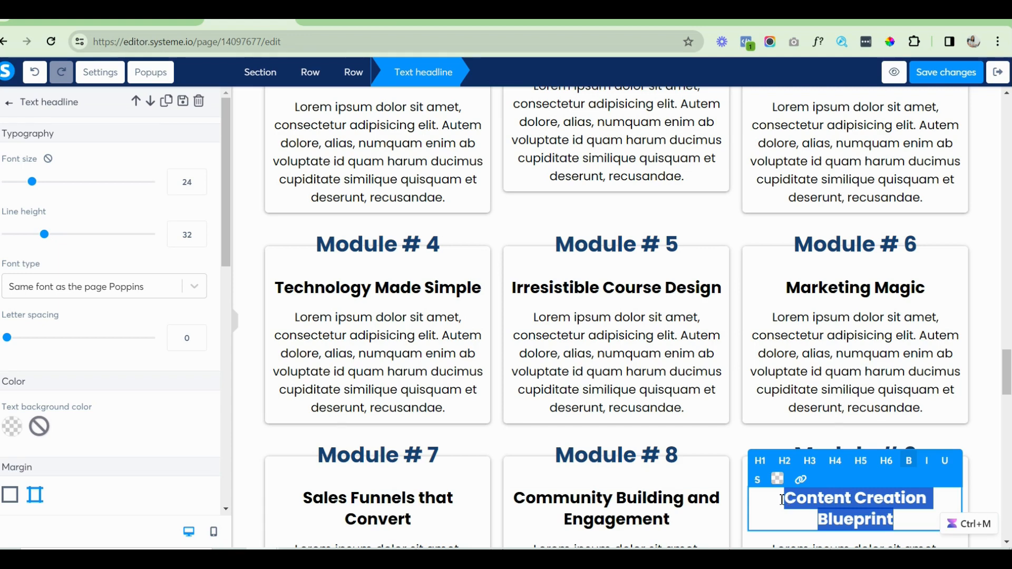
{"action": "left_click", "coordinate": [782, 499]}
{"action": "key", "text": "shift+Down"}
{"action": "key", "text": "shift+Down"}
{"action": "key", "text": "ctrl+v"}
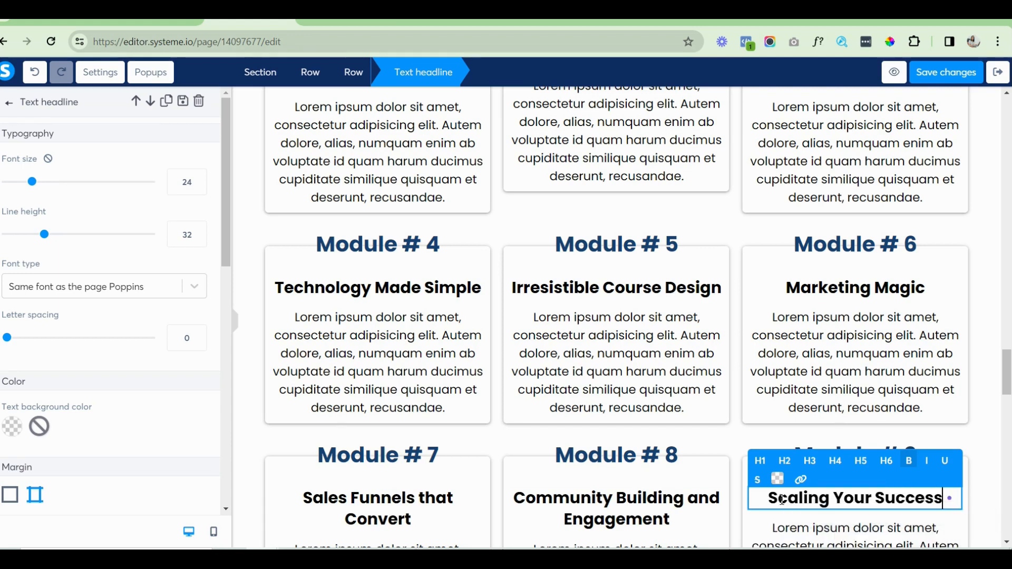
{"action": "left_click", "coordinate": [943, 69]}
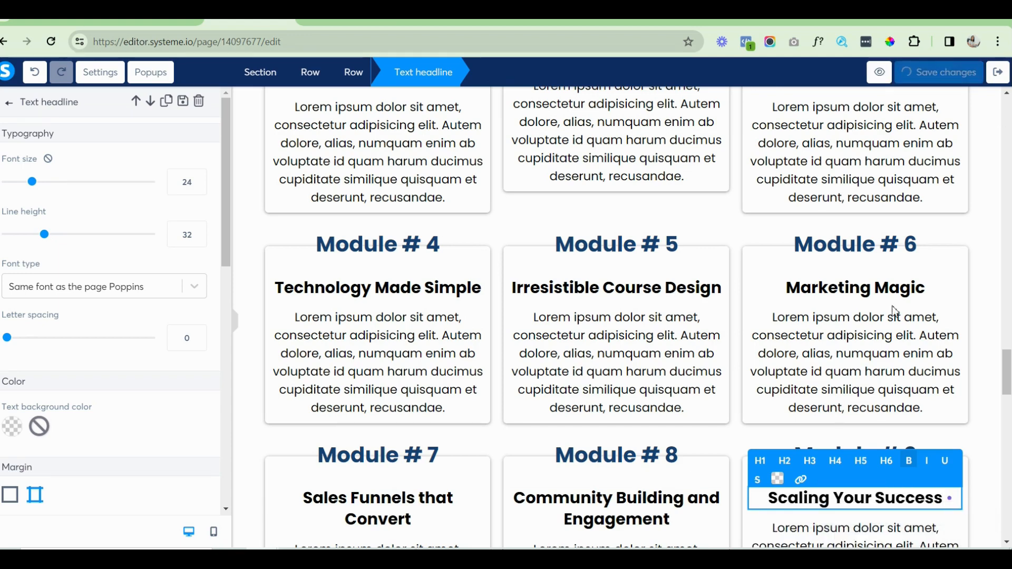
Change the black Bonuses section's background to the saved light blue color CDE8F1.
{"action": "left_click_drag", "start_coordinate": [1009, 376], "coordinate": [1009, 423]}
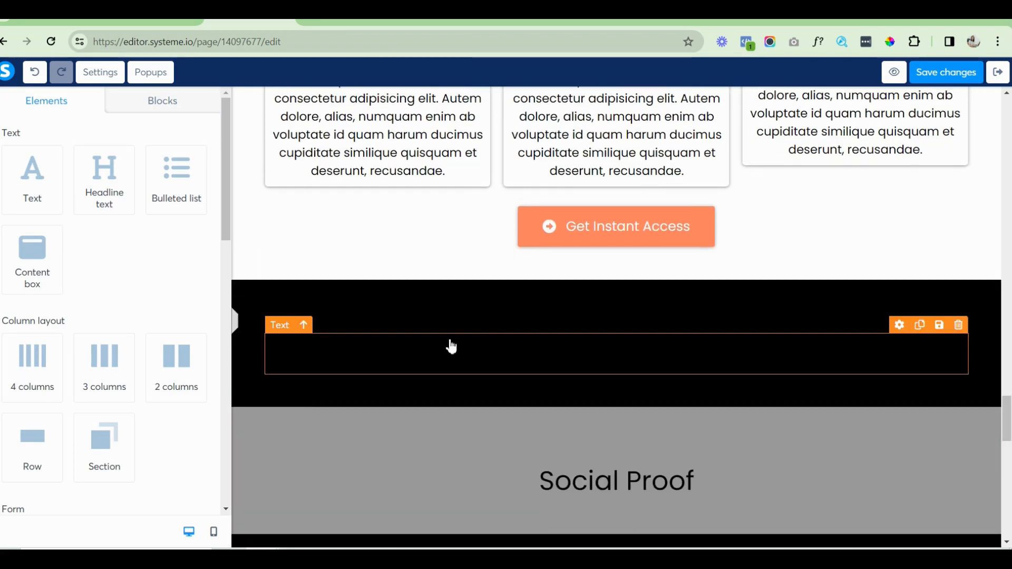
{"action": "double_click", "coordinate": [402, 343]}
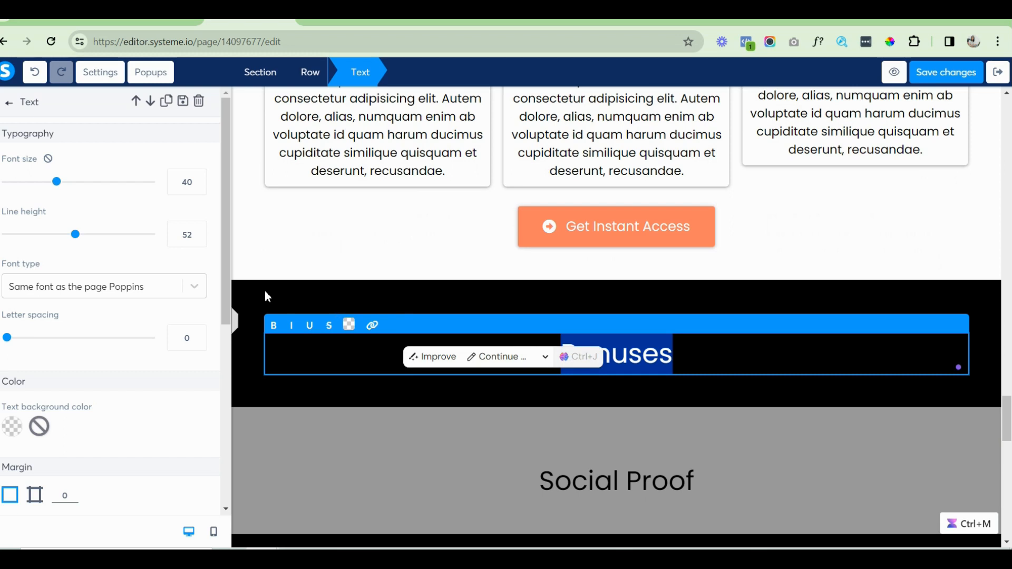
{"action": "key", "text": "BackSpace"}
{"action": "left_click", "coordinate": [251, 289]}
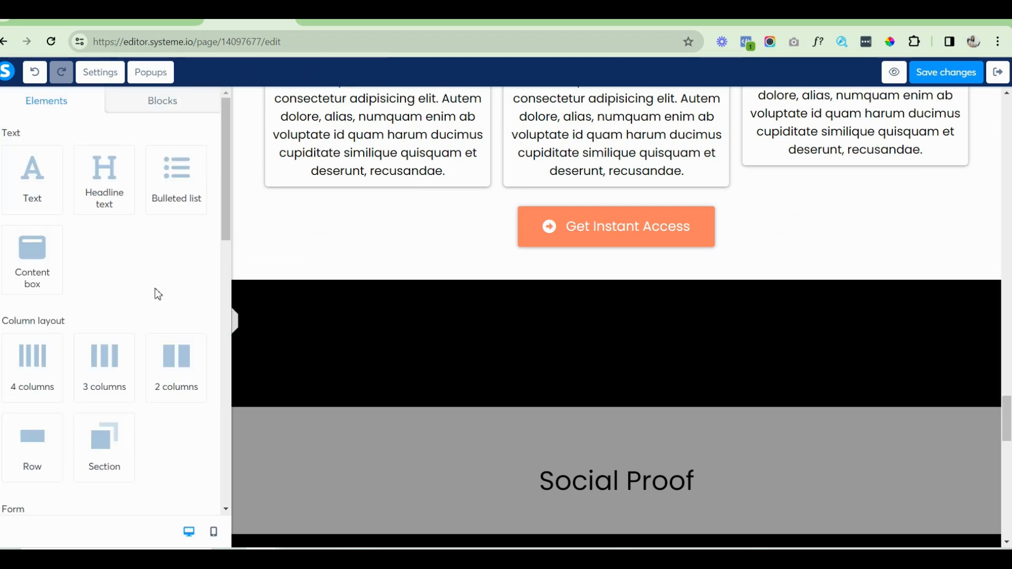
{"action": "left_click", "coordinate": [245, 311]}
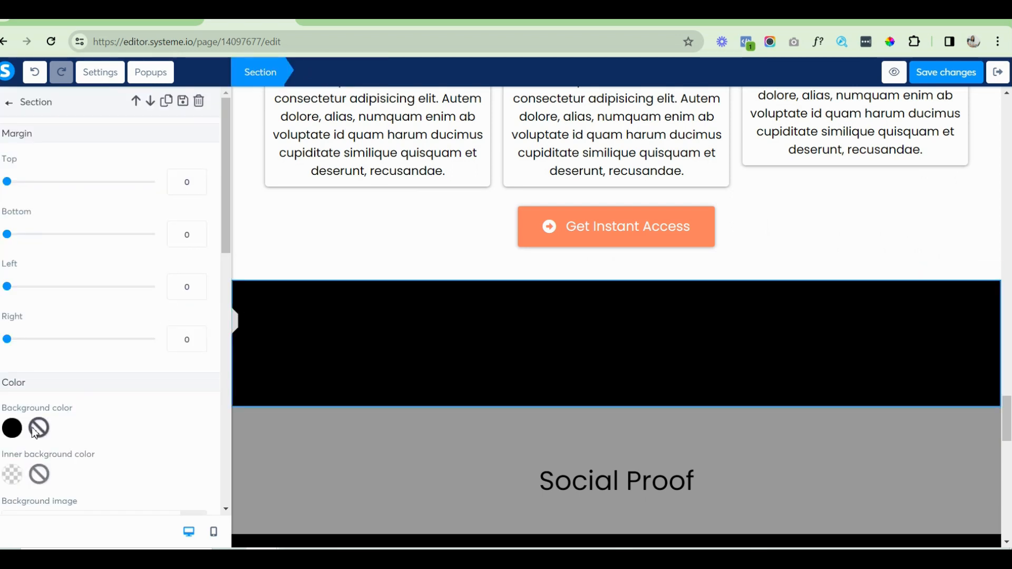
{"action": "left_click", "coordinate": [13, 429]}
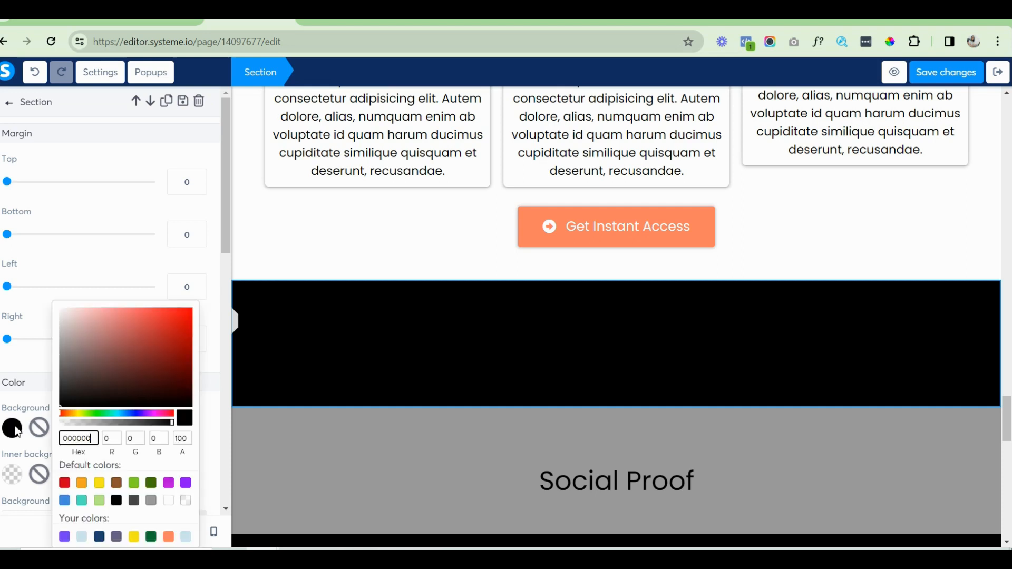
{"action": "left_click", "coordinate": [81, 539]}
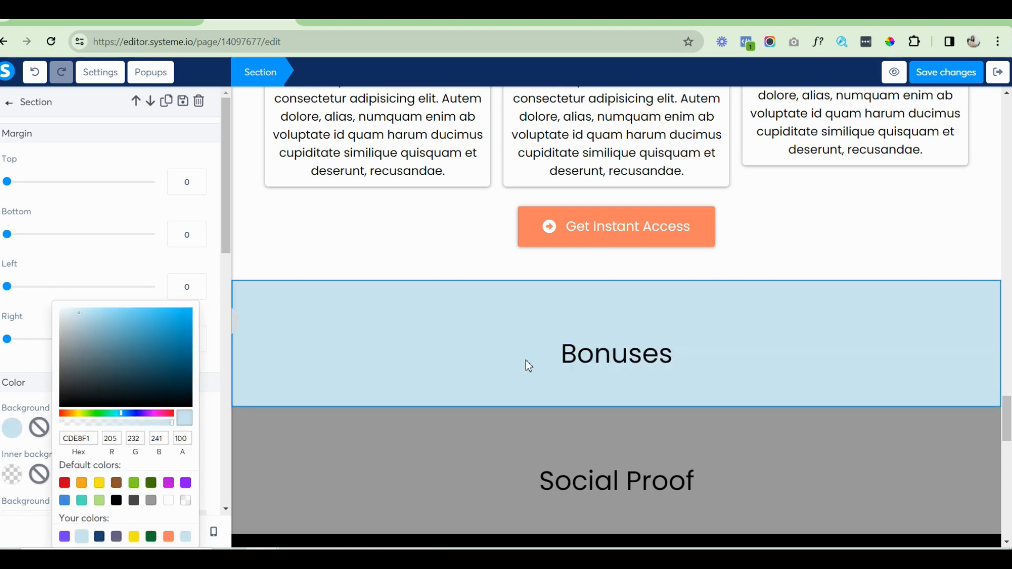
Delete the empty text element above the "Bonuses" heading.
{"action": "left_click", "coordinate": [527, 362]}
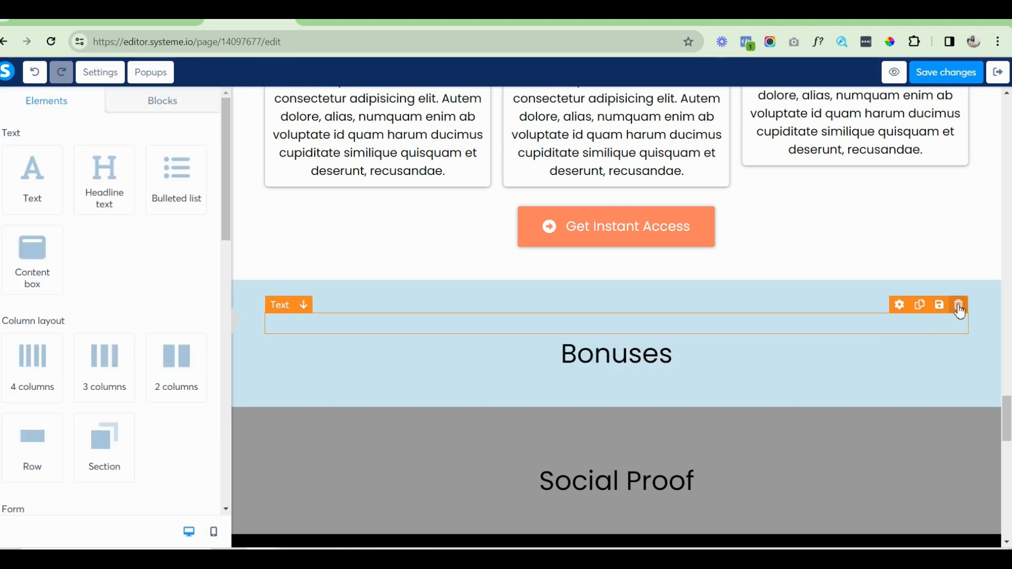
{"action": "left_click", "coordinate": [960, 307]}
{"action": "left_click", "coordinate": [558, 125]}
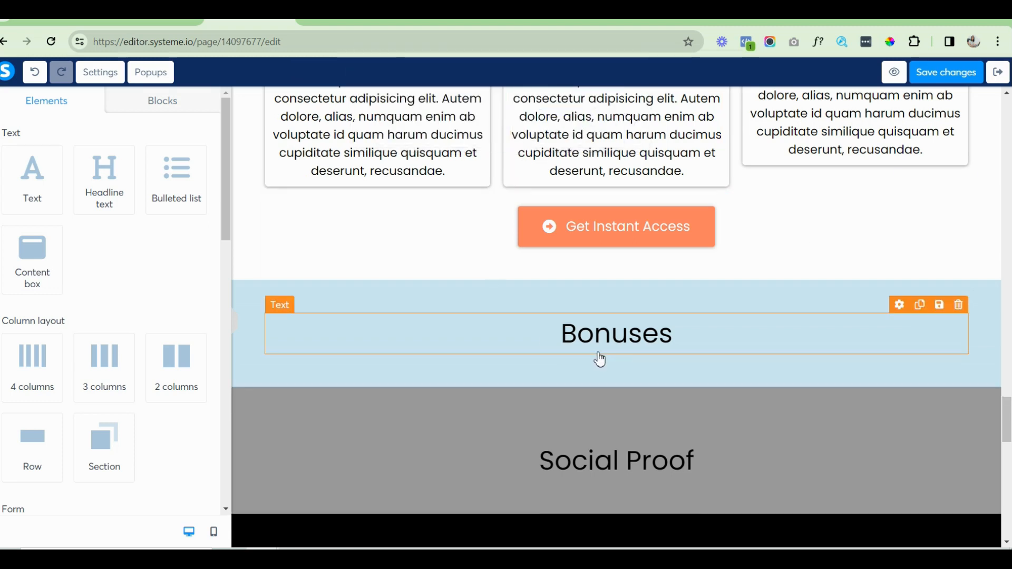
Replace the "Bonuses" heading text with "Also, Get These Awesome Bonuses".
{"action": "left_click", "coordinate": [552, 333]}
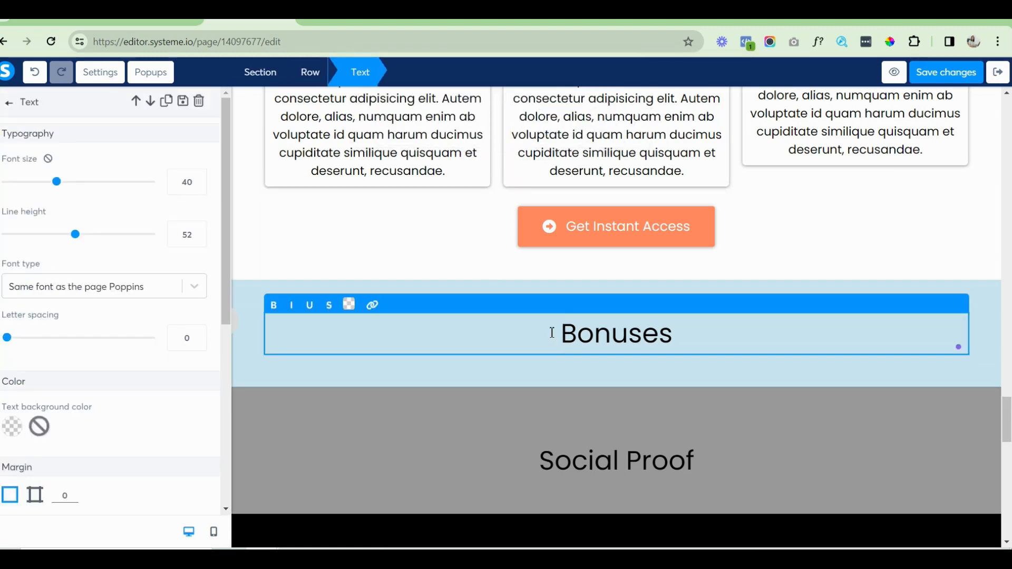
{"action": "key", "text": "ctrl+a"}
{"action": "key", "text": "BackSpace"}
{"action": "type", "text": "Also"}
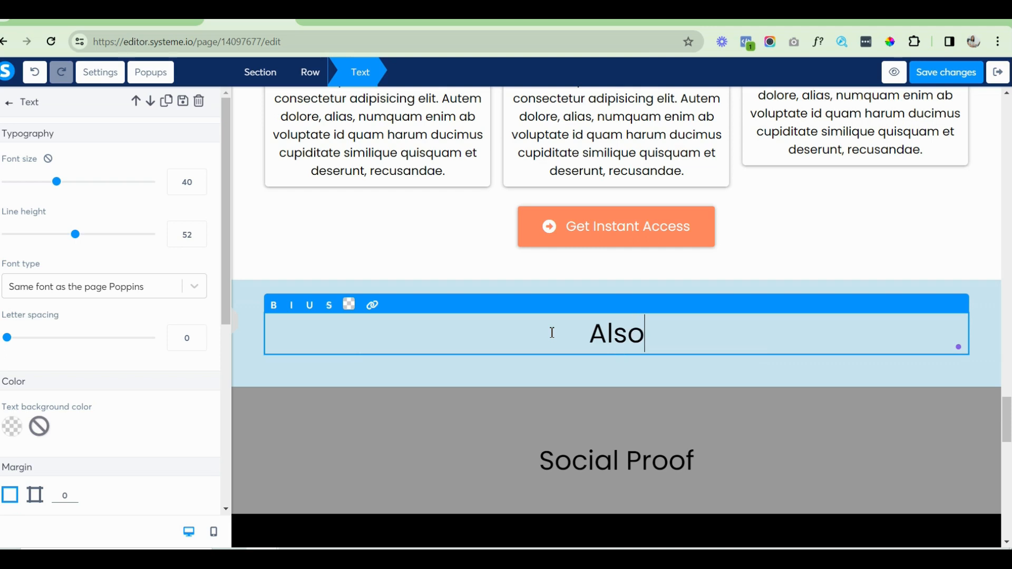
{"action": "type", "text": ", get"}
{"action": "key", "text": "BackSpace"}
{"action": "key", "text": "BackSpace"}
{"action": "key", "text": "BackSpace"}
{"action": "key", "text": "BackSpace"}
{"action": "type", "text": "Get tHes"}
{"action": "key", "text": "BackSpace"}
{"action": "key", "text": "BackSpace"}
{"action": "key", "text": "BackSpace"}
{"action": "key", "text": "BackSpace"}
{"action": "type", "text": "These Awesome Bonuses"}
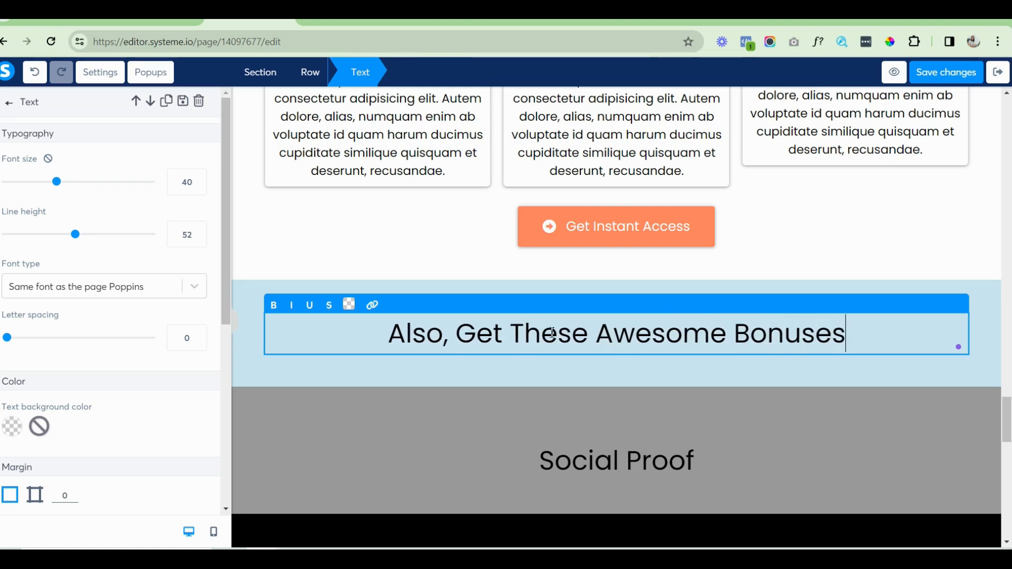
Make the bonuses heading bold, color it with the saved orange FC8262, and save the page.
{"action": "triple_click", "coordinate": [364, 336]}
{"action": "key", "text": "ctrl+b"}
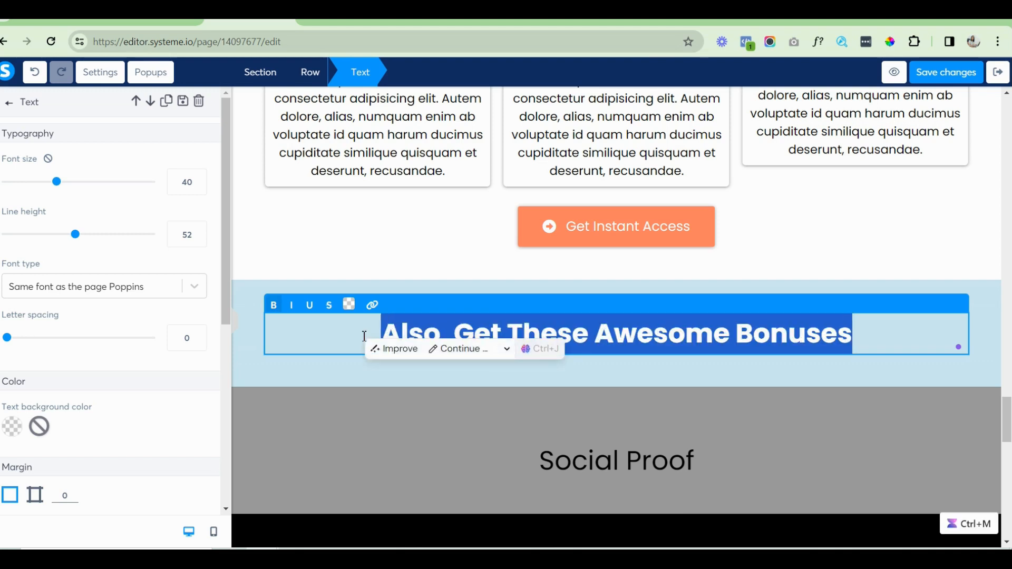
{"action": "left_click", "coordinate": [350, 308]}
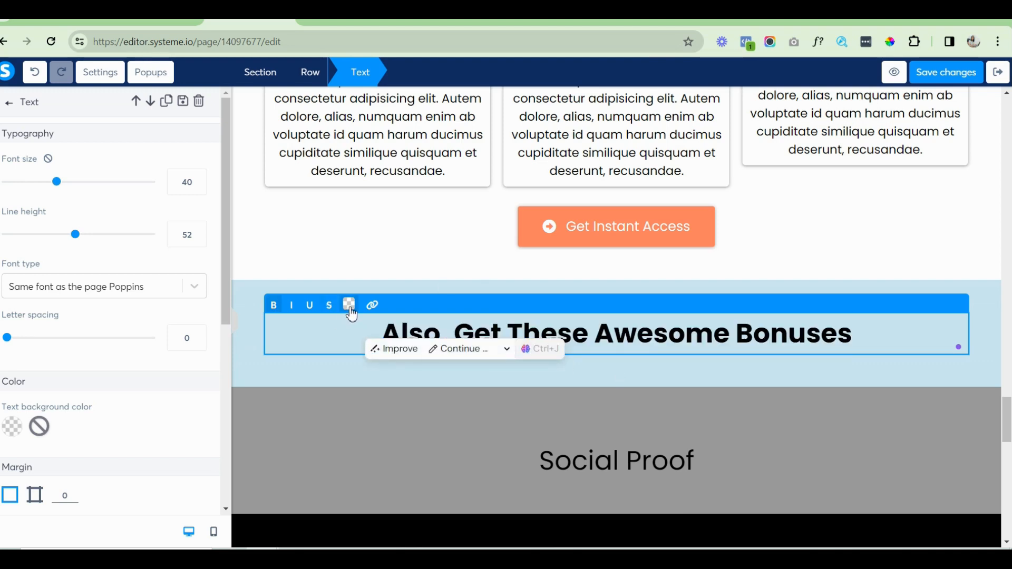
{"action": "left_click", "coordinate": [475, 324]}
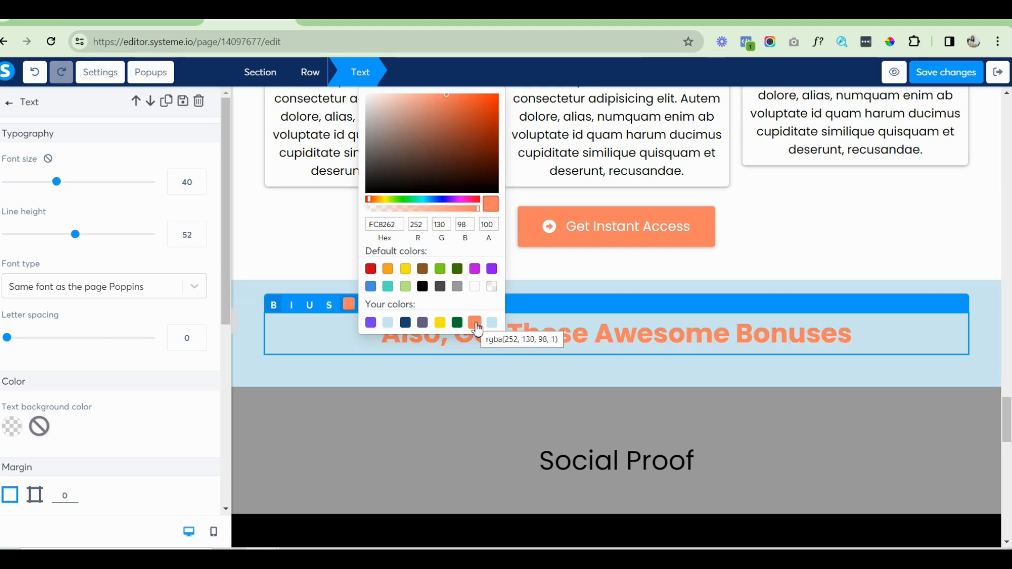
{"action": "left_click", "coordinate": [938, 78]}
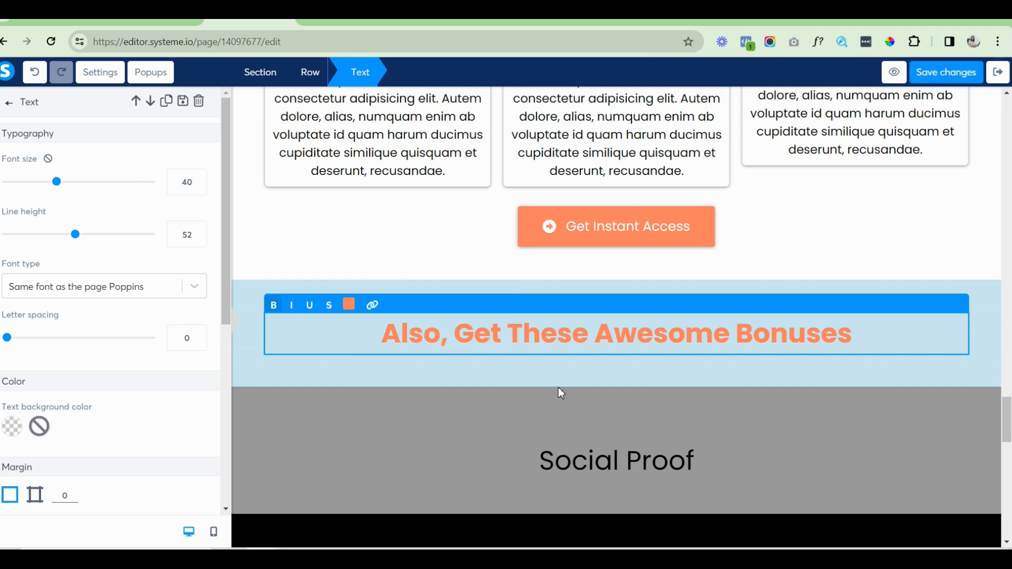
Duplicate the row of Module # 7 to # 9 boxes and move the copy into the light blue bonuses section.
{"action": "left_click", "coordinate": [1007, 422]}
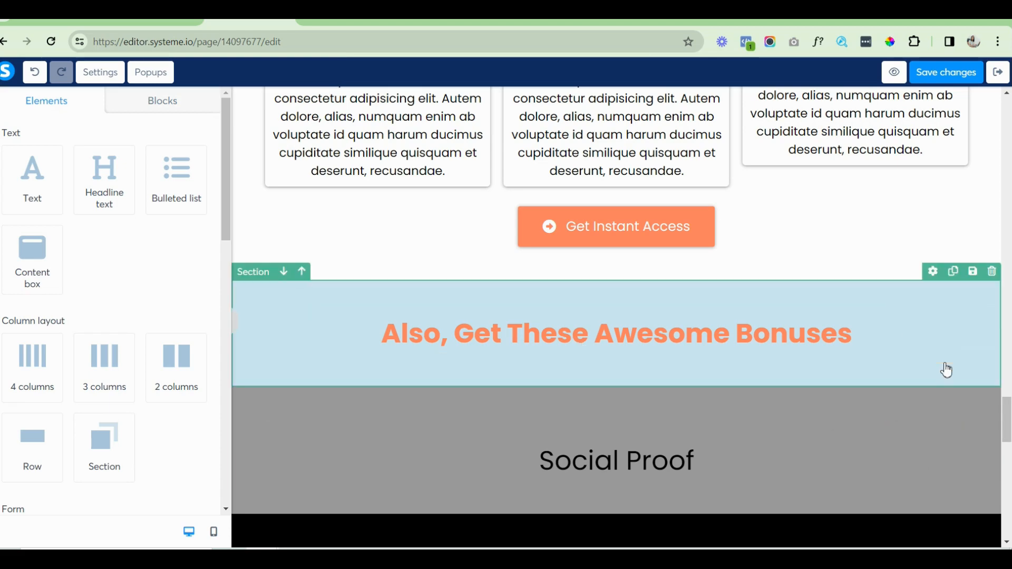
{"action": "scroll", "coordinate": [1008, 421], "scroll_direction": "up", "scroll_amount": 4}
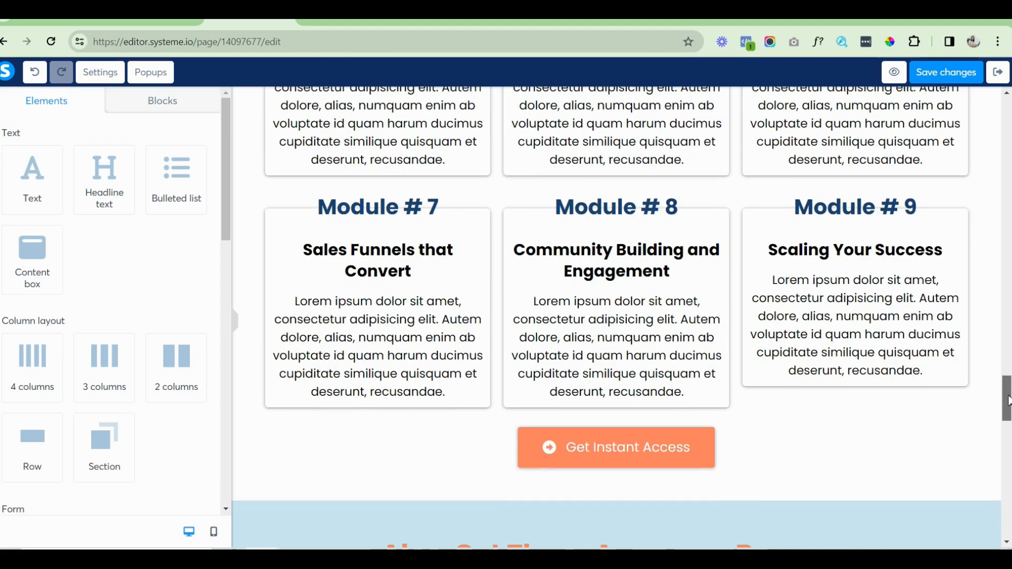
{"action": "mouse_move", "coordinate": [967, 207]}
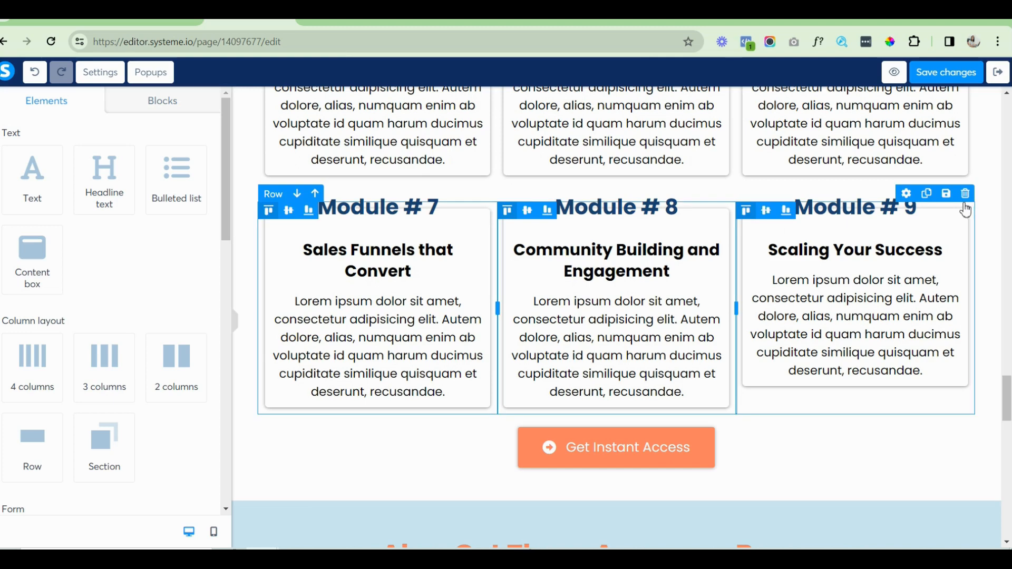
{"action": "left_click", "coordinate": [929, 198]}
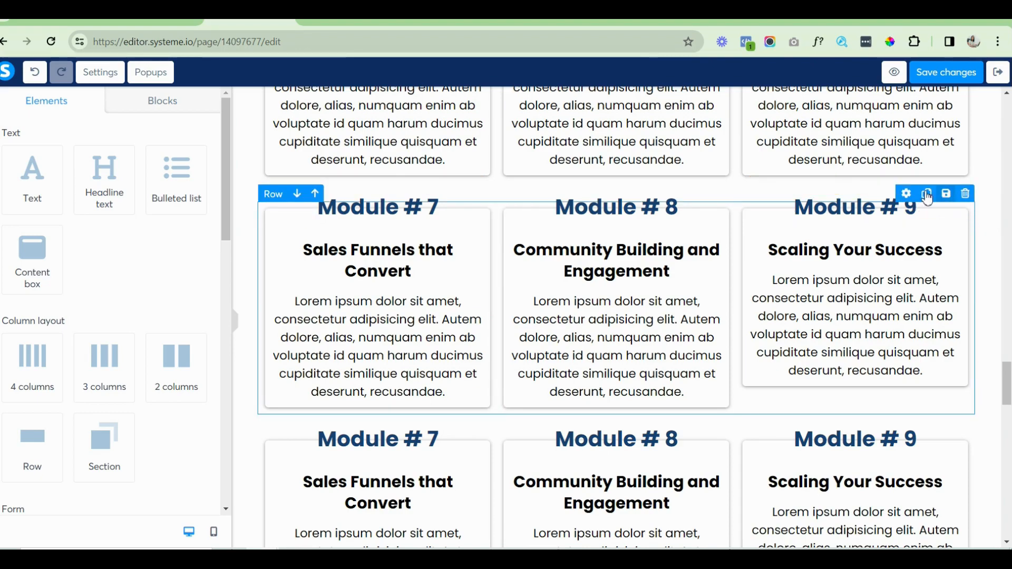
{"action": "left_click_drag", "start_coordinate": [896, 192], "coordinate": [848, 475]}
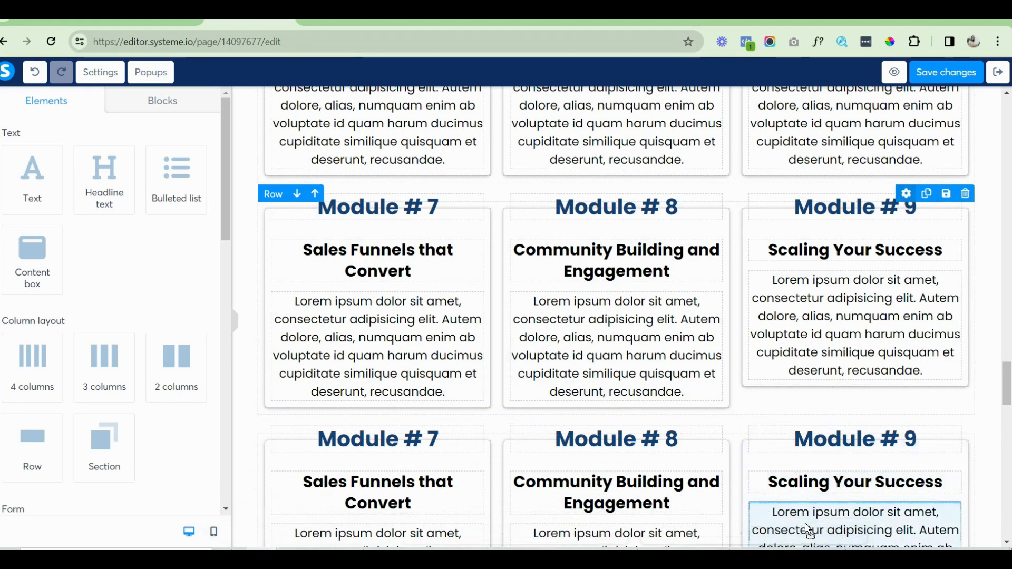
{"action": "scroll", "coordinate": [806, 545], "scroll_direction": "down", "scroll_amount": 1}
{"action": "left_click_drag", "start_coordinate": [800, 548], "coordinate": [671, 298]}
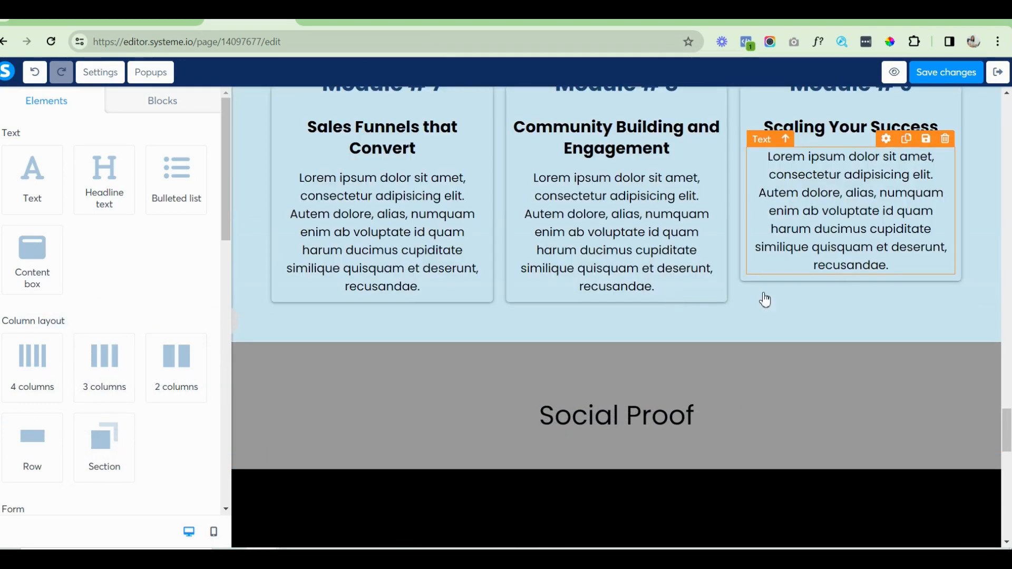
Change the "Module # 7" heading in the bonuses section to "Bonus # 1".
{"action": "scroll", "coordinate": [1007, 418], "scroll_direction": "up", "scroll_amount": 4}
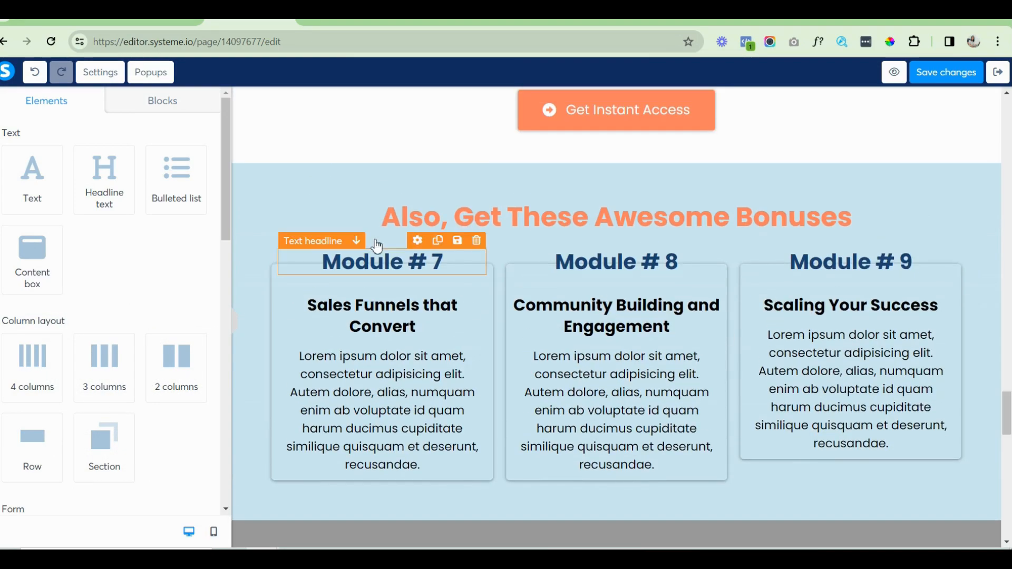
{"action": "left_click", "coordinate": [399, 270]}
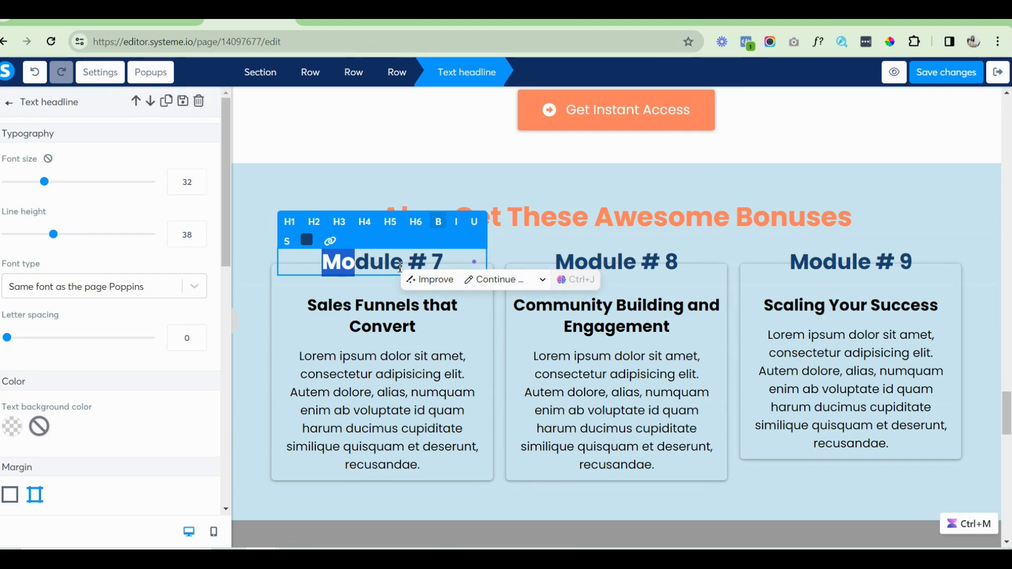
{"action": "key", "text": "BackSpace"}
{"action": "key", "text": "BackSpace"}
{"action": "key", "text": "BackSpace"}
{"action": "key", "text": "BackSpace"}
{"action": "key", "text": "BackSpace"}
{"action": "key", "text": "Delete"}
{"action": "type", "text": "Bnus"}
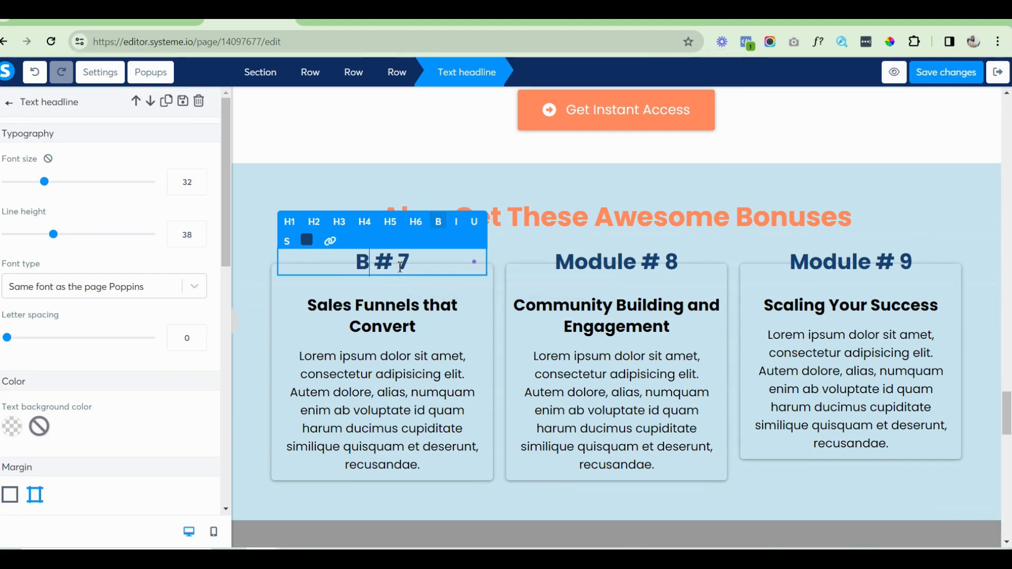
{"action": "key", "text": "BackSpace"}
{"action": "key", "text": "BackSpace"}
{"action": "key", "text": "BackSpace"}
{"action": "type", "text": "onus"}
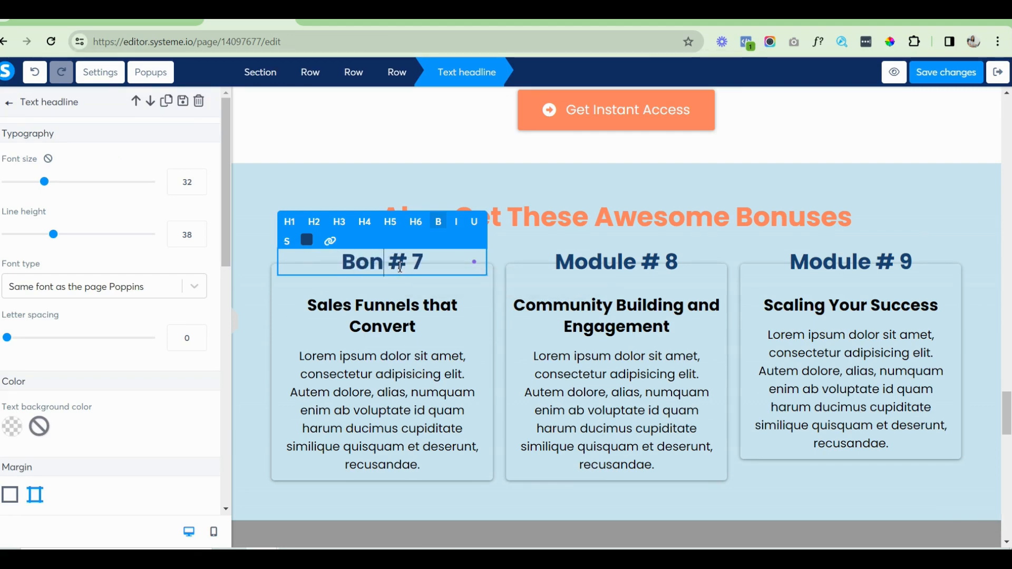
{"action": "key", "text": "BackSpace"}
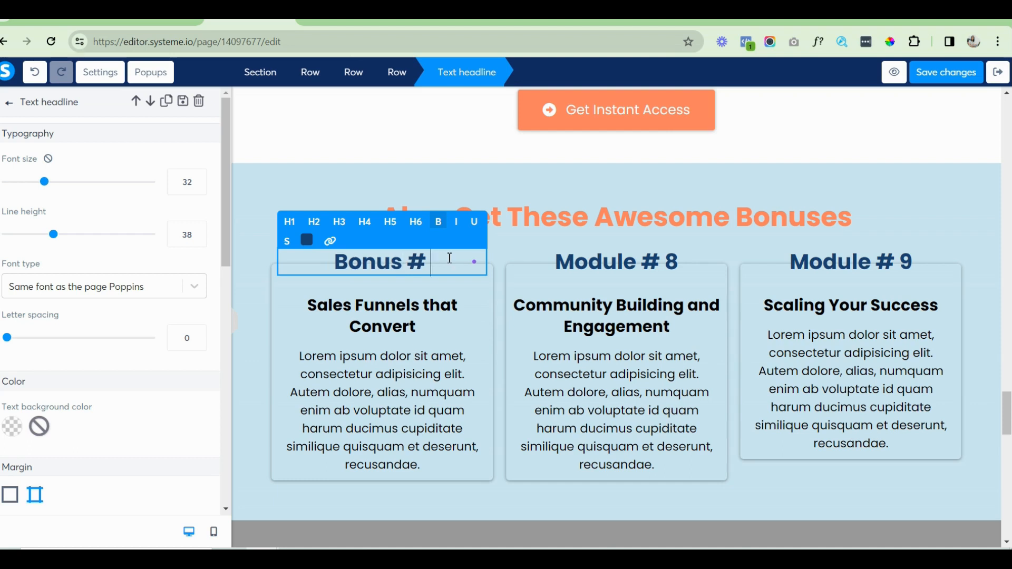
{"action": "type", "text": "1"}
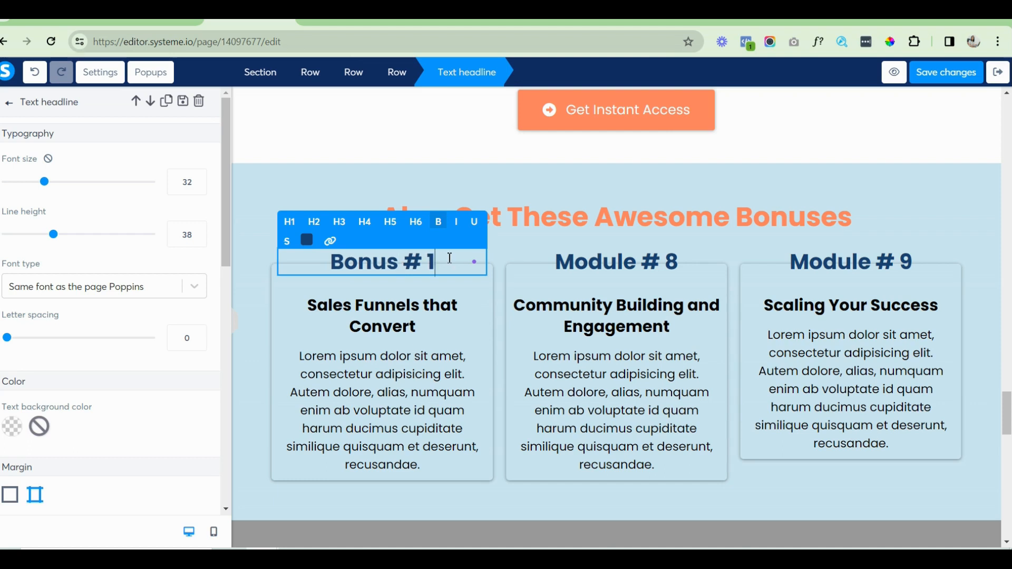
Change the "Module # 8" heading in the bonuses section to "Bonus # 2".
{"action": "left_click", "coordinate": [555, 262]}
{"action": "type", "text": "Bonus"}
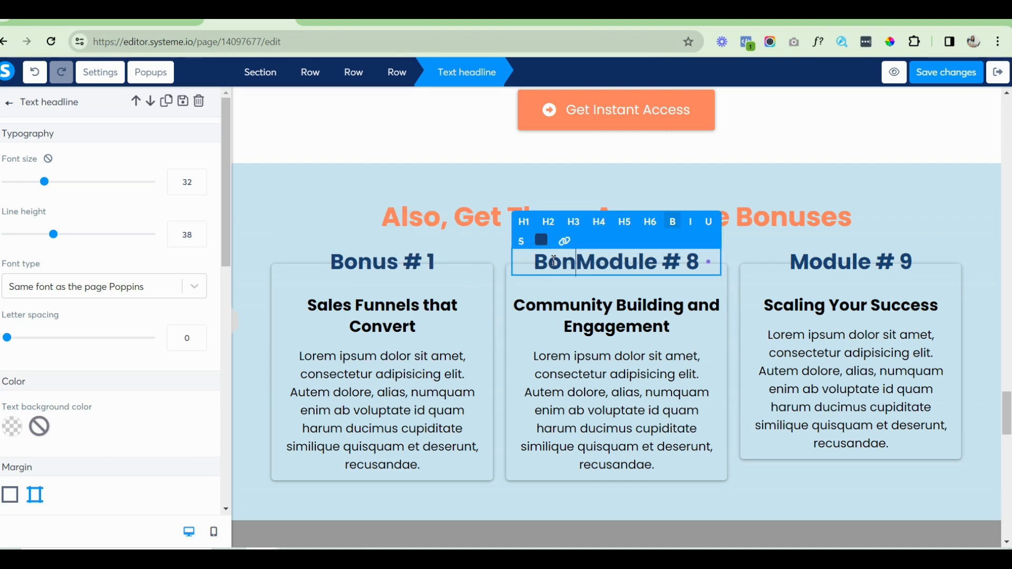
{"action": "key", "text": "Delete"}
{"action": "key", "text": "Delete"}
{"action": "key", "text": "Delete"}
{"action": "key", "text": "Delete"}
{"action": "key", "text": "Delete"}
{"action": "key", "text": "Delete"}
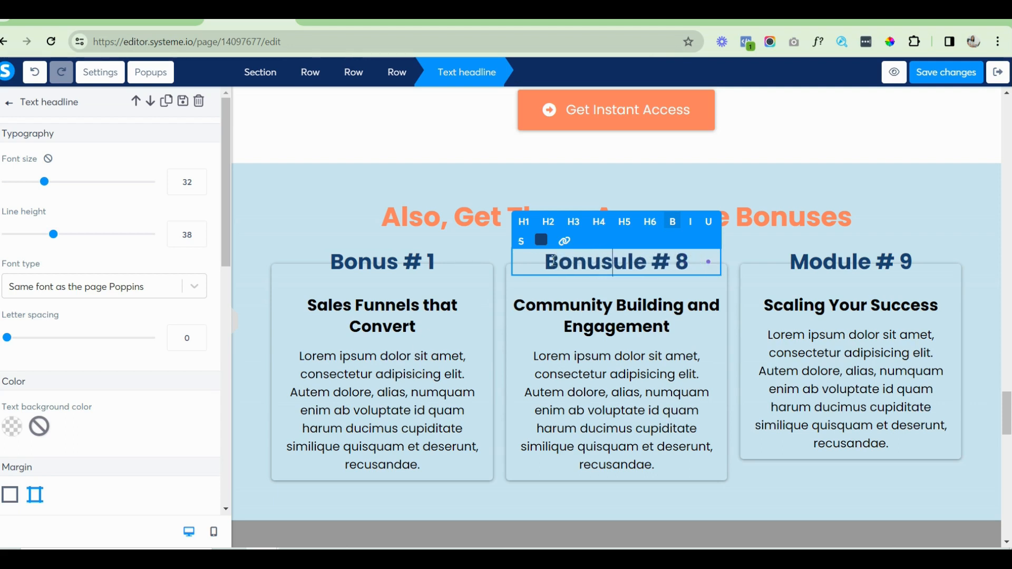
{"action": "key", "text": "BackSpace"}
{"action": "type", "text": "2"}
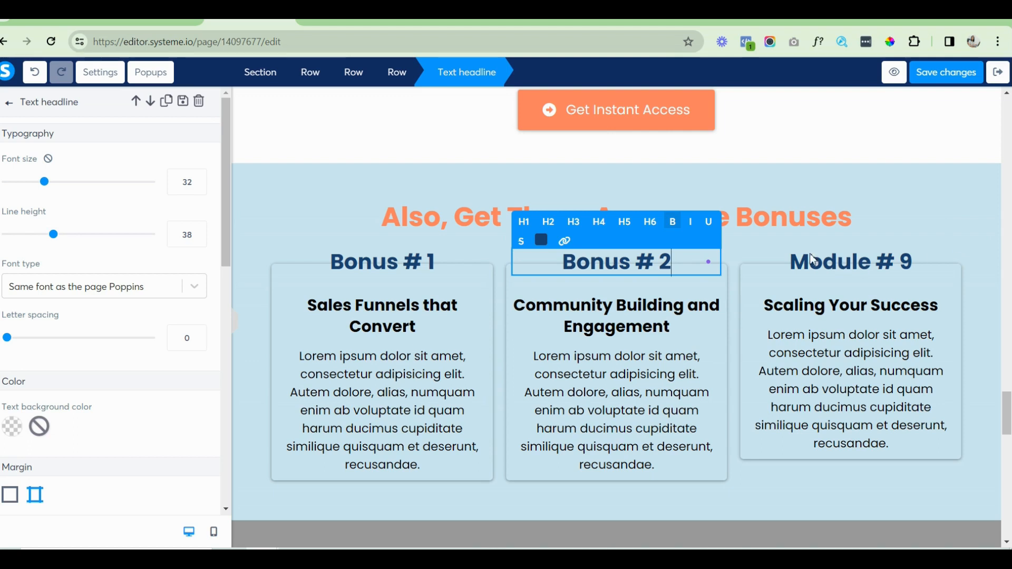
Change the "Module # 9" heading in the bonuses section to "Bonus #3".
{"action": "left_click", "coordinate": [790, 261]}
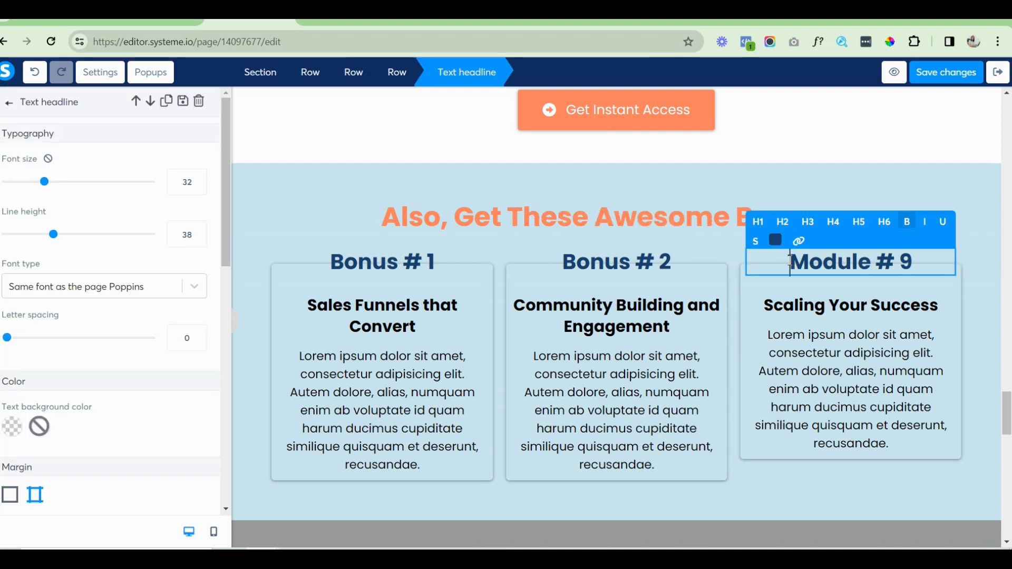
{"action": "type", "text": "Bonus #"}
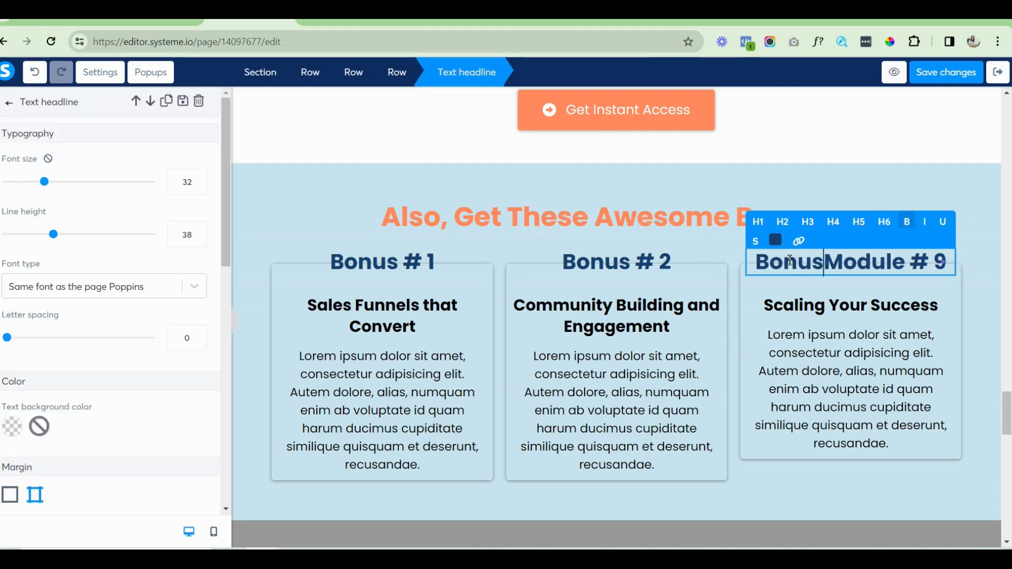
{"action": "type", "text": "3"}
{"action": "key", "text": "Delete"}
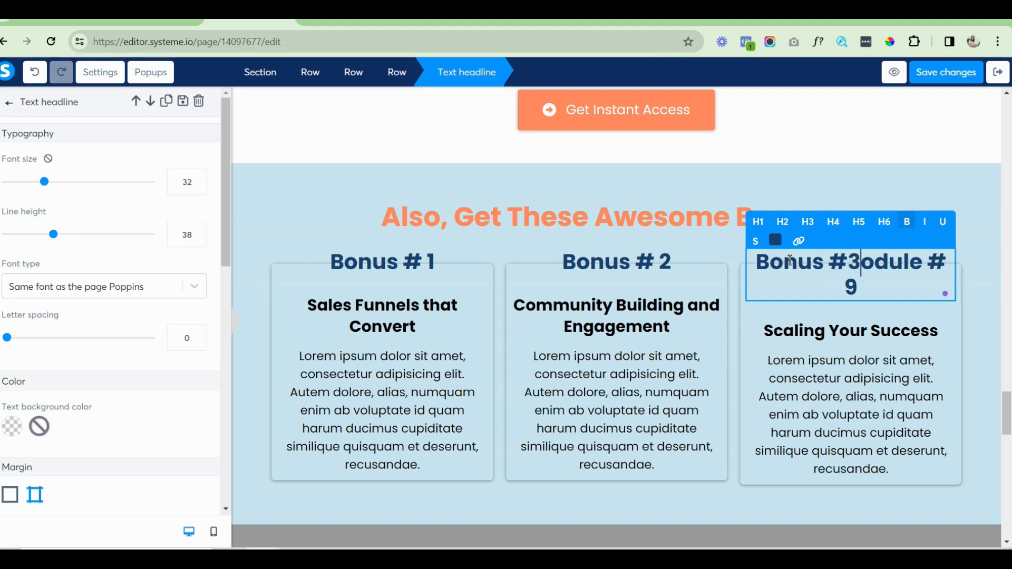
{"action": "key", "text": "Delete"}
{"action": "key", "text": "Delete"}
{"action": "key", "text": "Delete"}
{"action": "key", "text": "Delete"}
{"action": "key", "text": "Delete"}
{"action": "key", "text": "Delete"}
{"action": "key", "text": "Delete"}
{"action": "key", "text": "Delete"}
{"action": "key", "text": "Delete"}
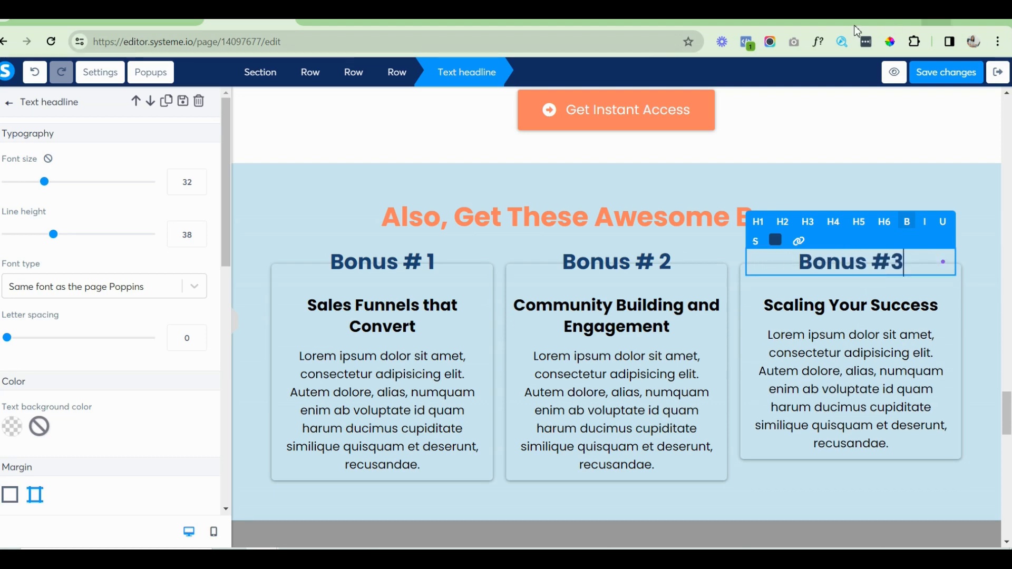
Copy the prompt asking for 6 bonuses described in 2 lines each from the Google Docs document and submit it in ChatGPT.
{"action": "left_click", "coordinate": [817, 22]}
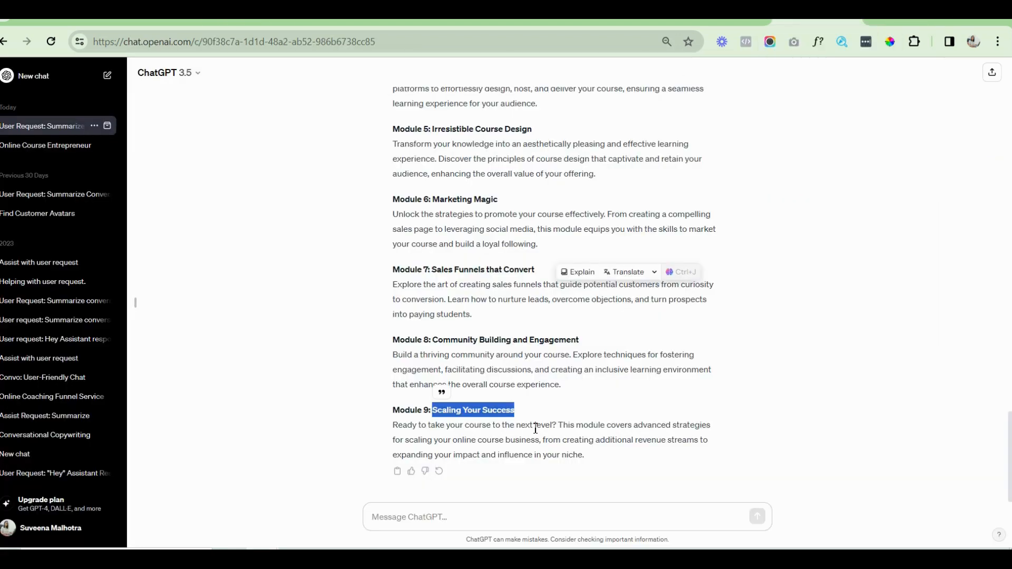
{"action": "left_click", "coordinate": [156, 21]}
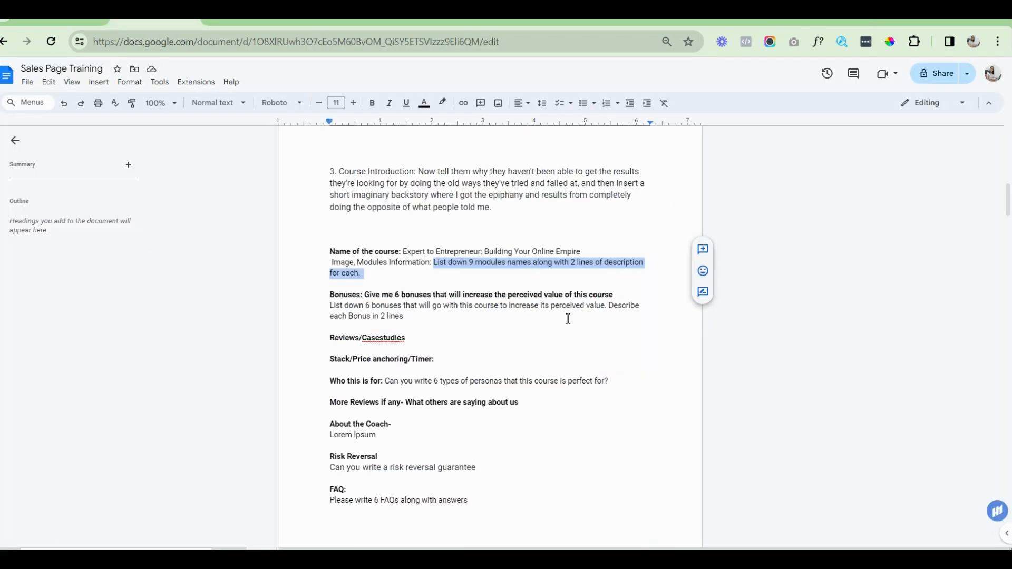
{"action": "left_click_drag", "start_coordinate": [331, 307], "coordinate": [429, 316]}
{"action": "key", "text": "ctrl+c"}
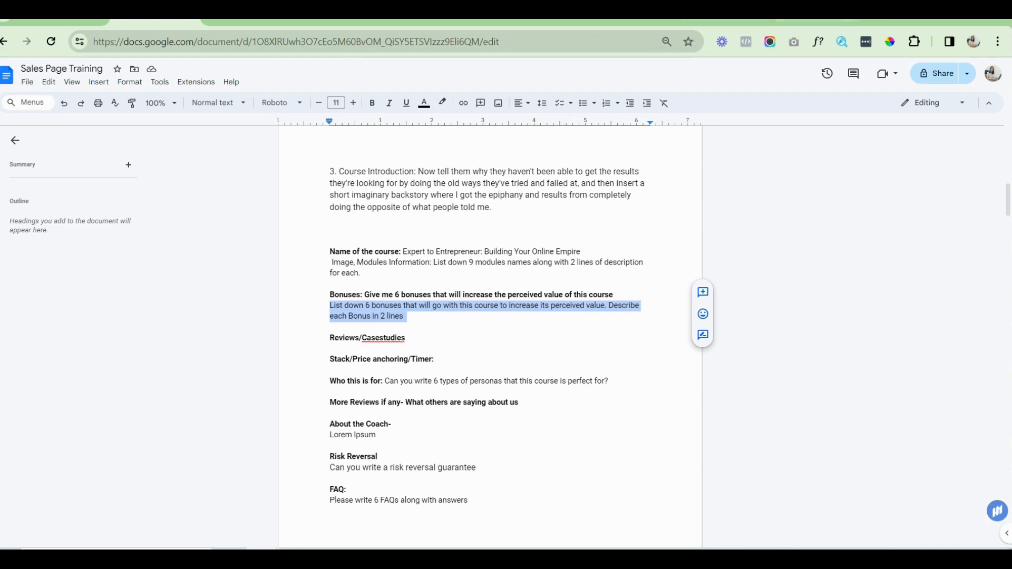
{"action": "left_click", "coordinate": [817, 21]}
{"action": "left_click", "coordinate": [456, 512]}
{"action": "key", "text": "ctrl+v"}
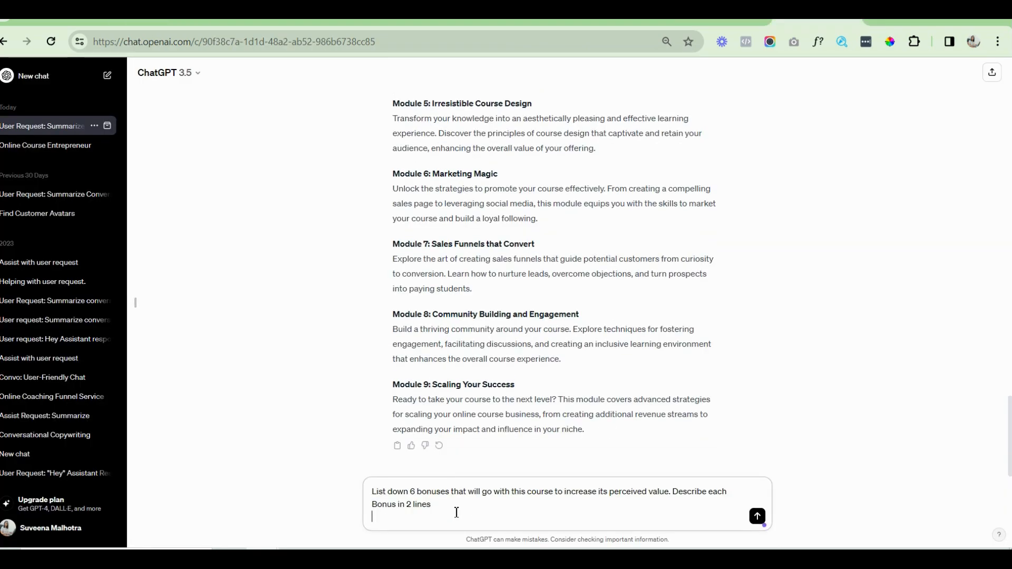
{"action": "key", "text": "Return"}
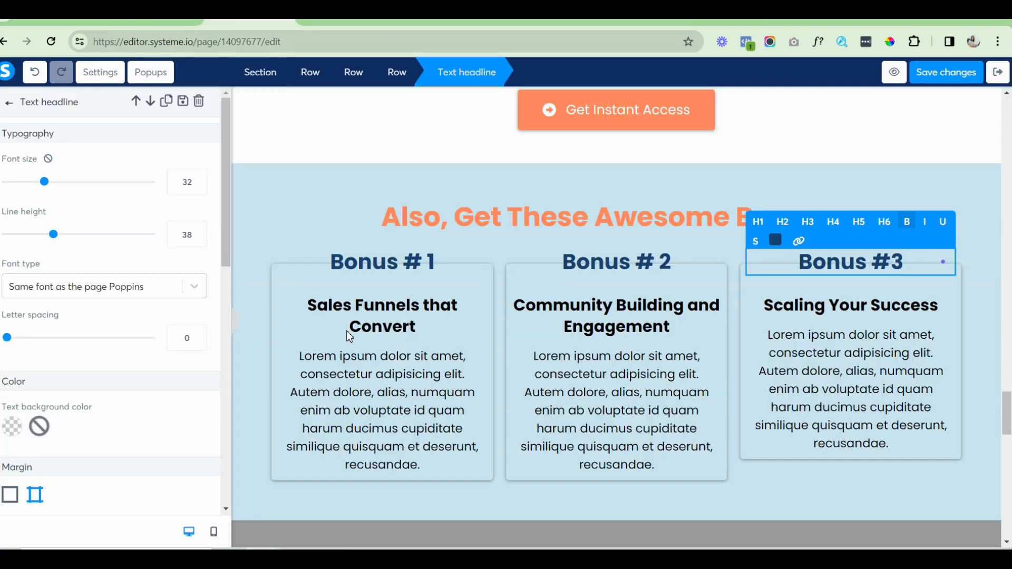
Replace the title "Sales Funnels that Convert" in the Bonus # 1 box with "Expert QnA Session".
{"action": "left_click", "coordinate": [308, 308]}
{"action": "left_click", "coordinate": [309, 307]}
{"action": "type", "text": "Expert Q"}
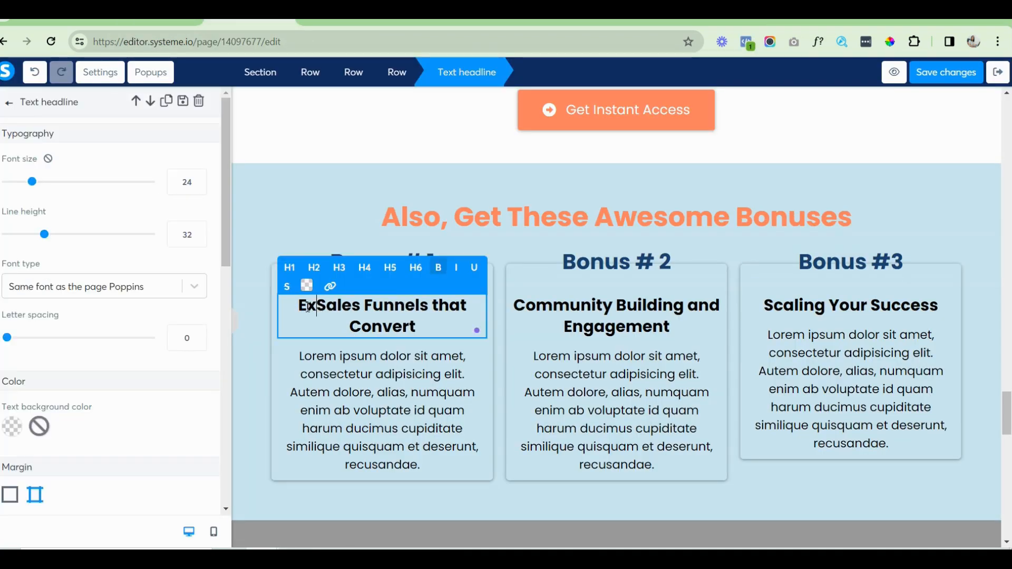
{"action": "type", "text": "nA sessi"}
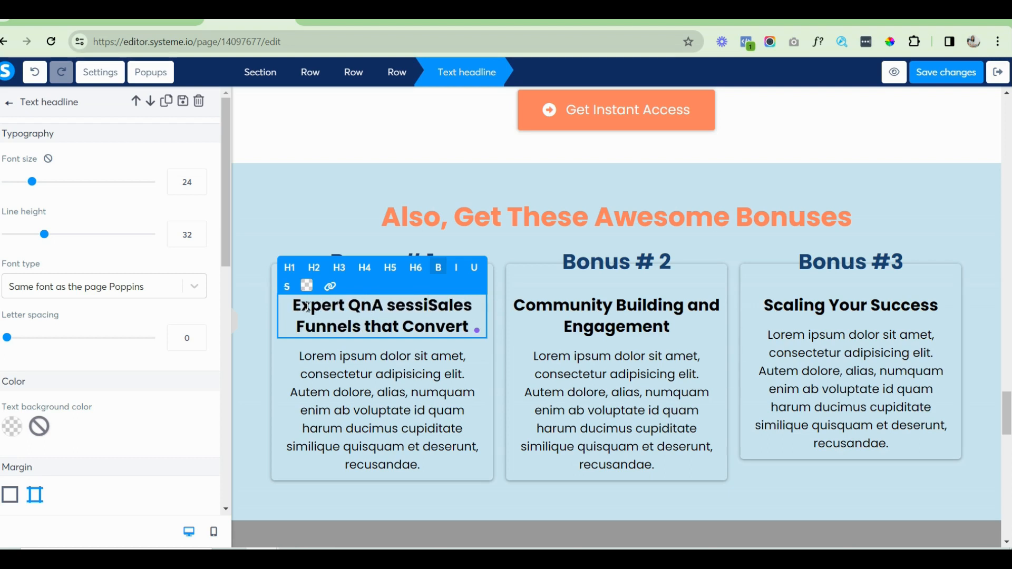
{"action": "type", "text": "on"}
{"action": "key", "text": "shift+Down"}
{"action": "key", "text": "BackSpace"}
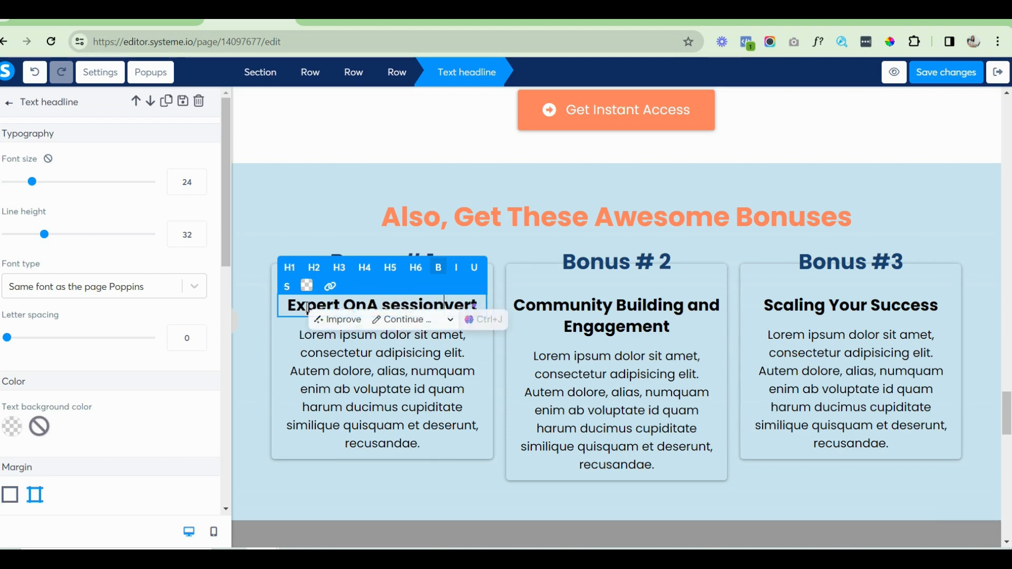
{"action": "key", "text": "Delete"}
{"action": "key", "text": "Delete"}
{"action": "key", "text": "Delete"}
{"action": "key", "text": "Delete"}
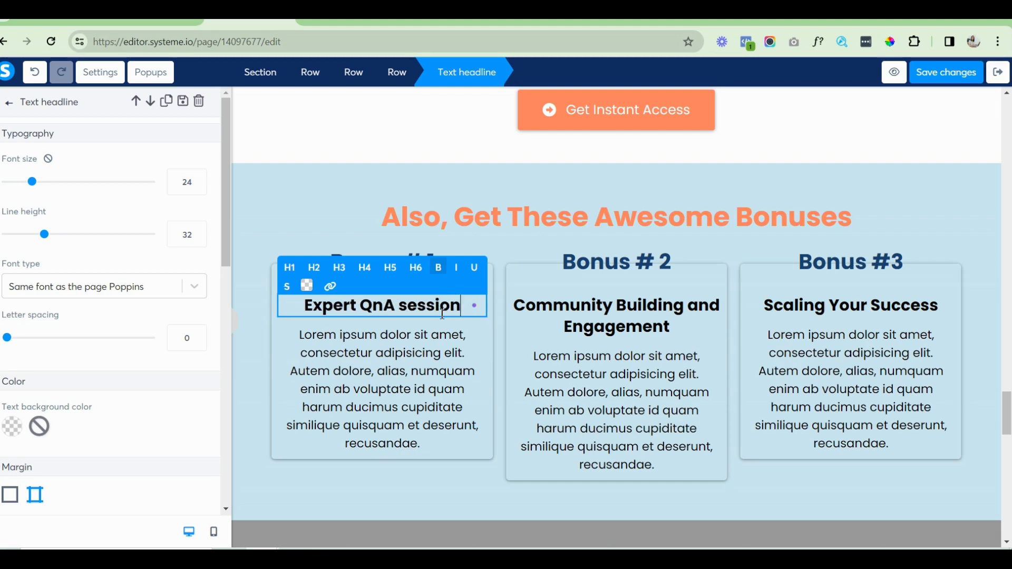
{"action": "key", "text": "BackSpace"}
{"action": "type", "text": "S"}
Copy "High-Converting Sales Page Templates" from ChatGPT and paste it over the Bonus # 2 box title in systeme.io.
{"action": "left_click", "coordinate": [817, 21]}
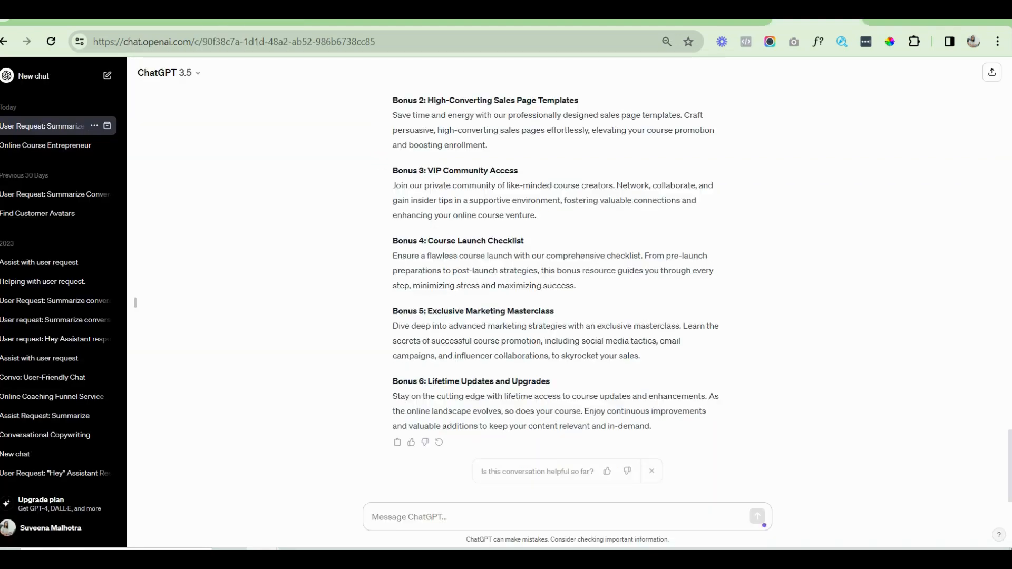
{"action": "left_click_drag", "start_coordinate": [429, 103], "coordinate": [680, 112]}
{"action": "key", "text": "ctrl+c"}
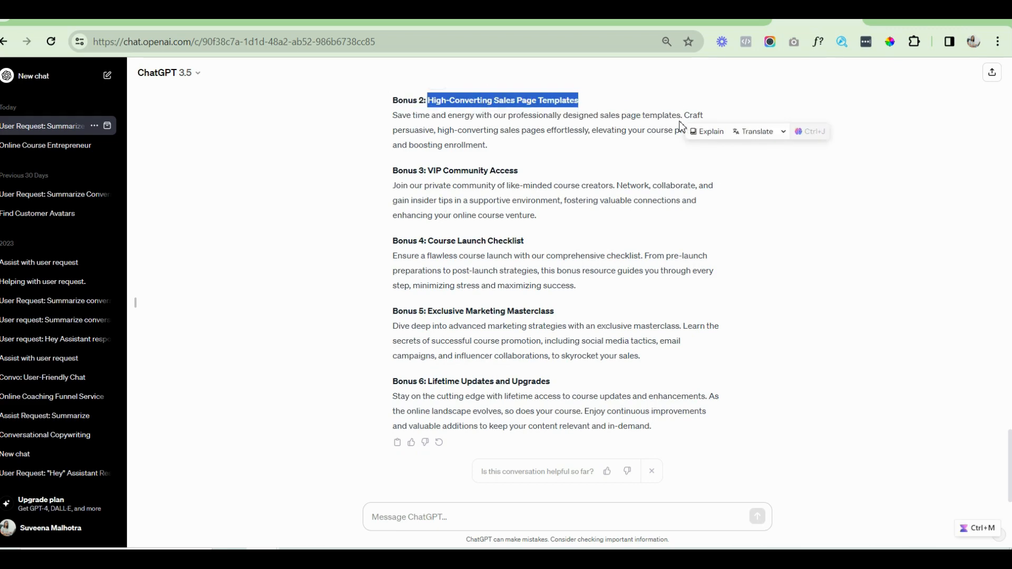
{"action": "left_click", "coordinate": [240, 22]}
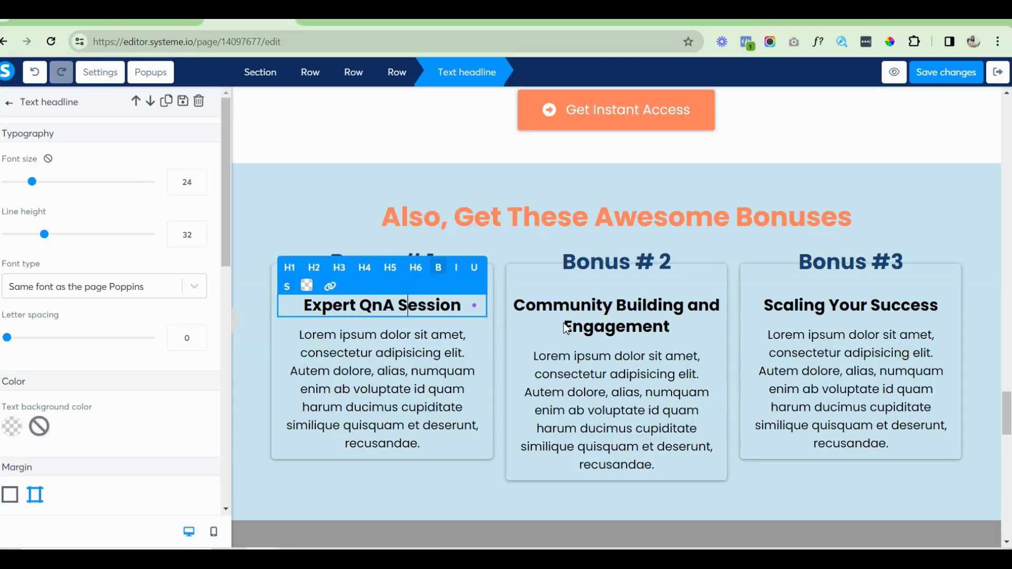
{"action": "left_click", "coordinate": [521, 308]}
{"action": "key", "text": "ctrl+a"}
{"action": "key", "text": "ctrl+v"}
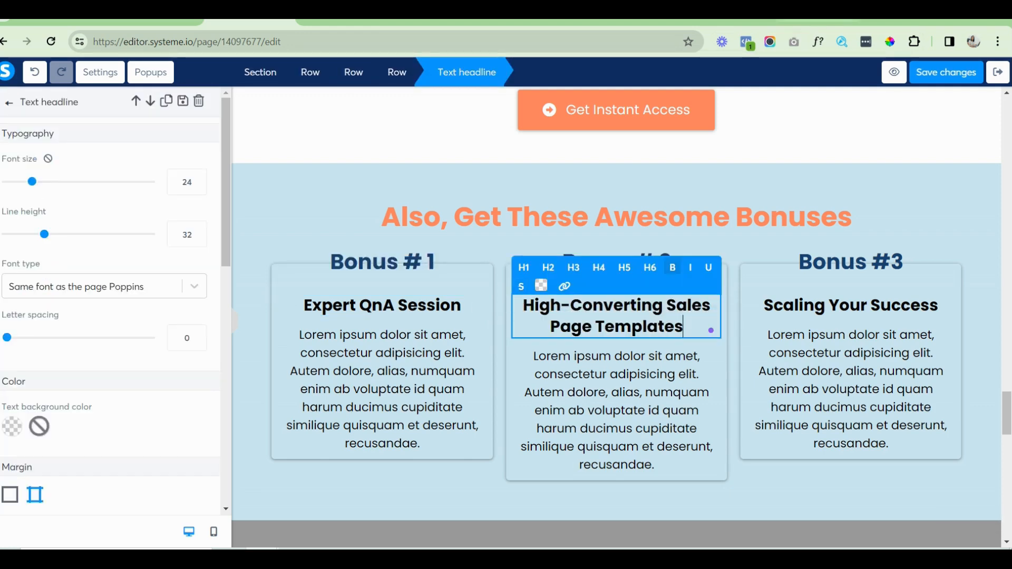
Copy "VIP Community Access" from ChatGPT and paste it over the Bonus #3 box title in systeme.io.
{"action": "left_click", "coordinate": [766, 21]}
{"action": "left_click_drag", "start_coordinate": [429, 170], "coordinate": [561, 160]}
{"action": "key", "text": "ctrl+c"}
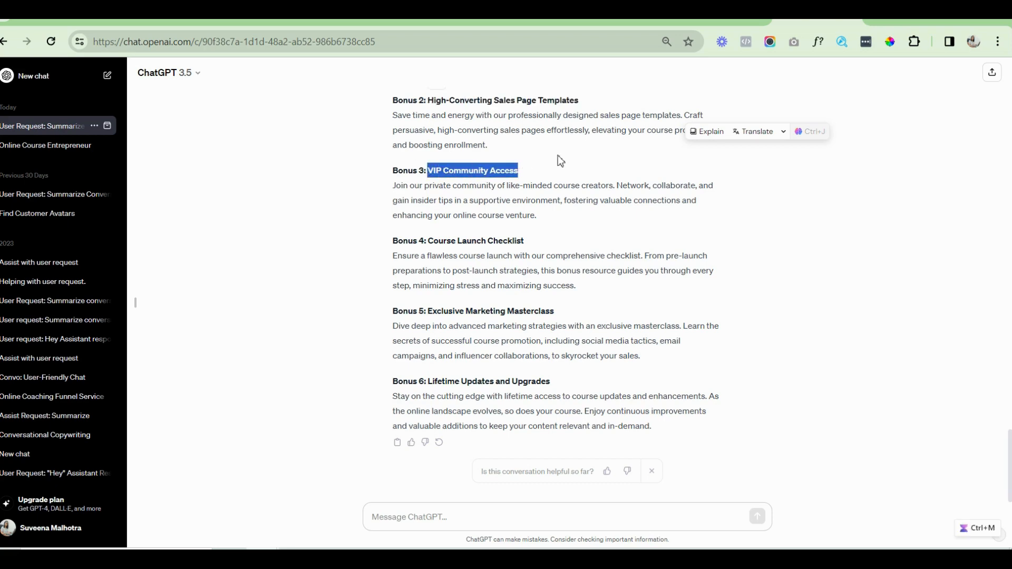
{"action": "left_click", "coordinate": [250, 22]}
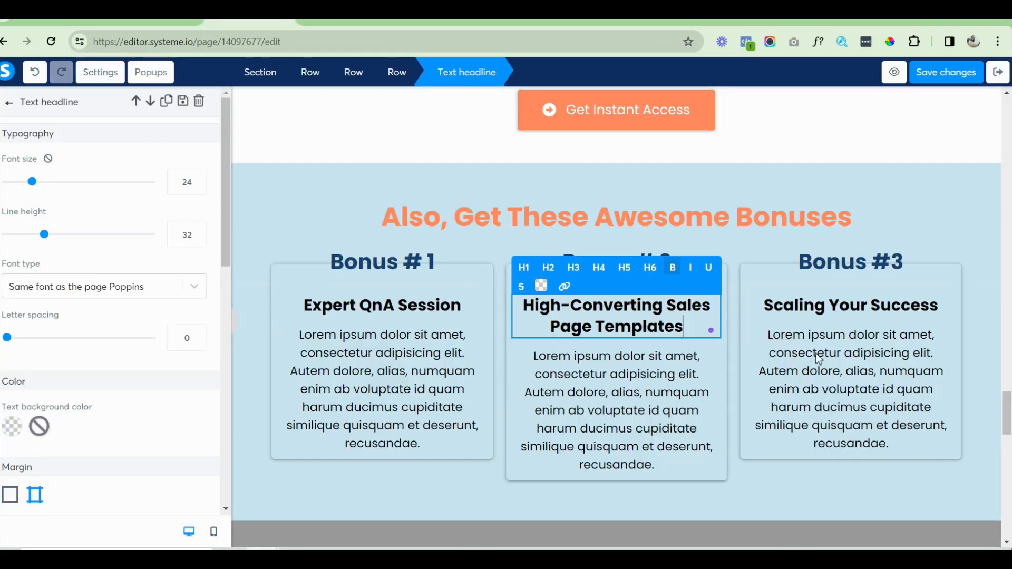
{"action": "left_click", "coordinate": [769, 310]}
{"action": "left_click", "coordinate": [769, 308]}
{"action": "key", "text": "ctrl+a"}
{"action": "key", "text": "ctrl+v"}
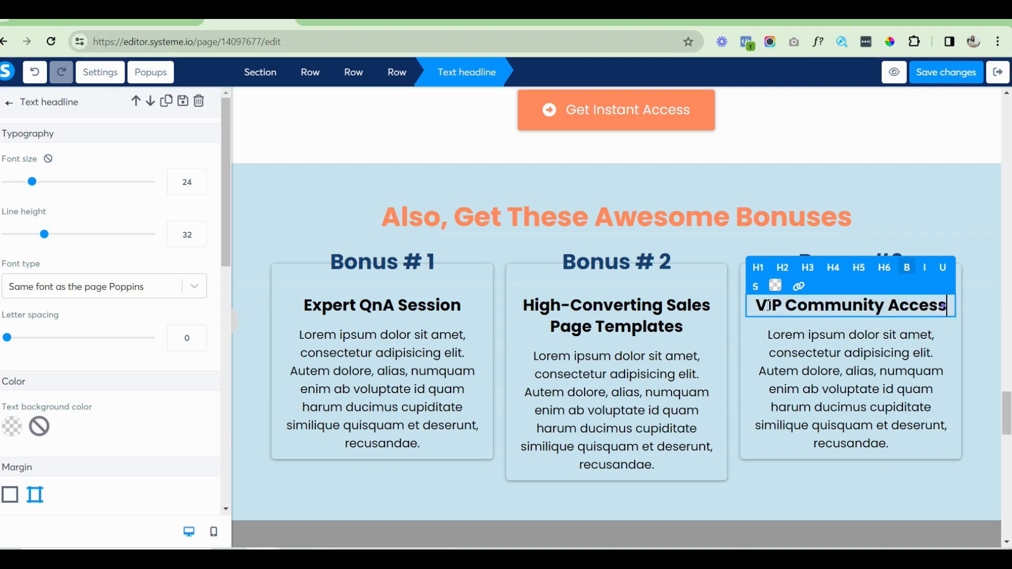
Duplicate the row holding the three bonus boxes within the bonuses section and save the page.
{"action": "left_click", "coordinate": [968, 247]}
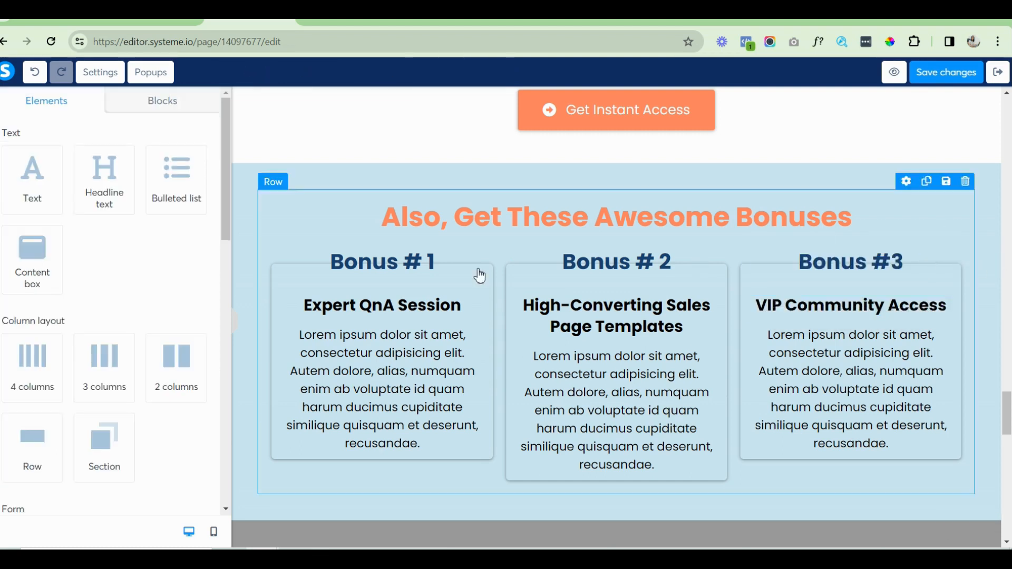
{"action": "left_click", "coordinate": [920, 249]}
{"action": "left_click_drag", "start_coordinate": [1007, 399], "coordinate": [1006, 424]}
{"action": "left_click", "coordinate": [955, 77]}
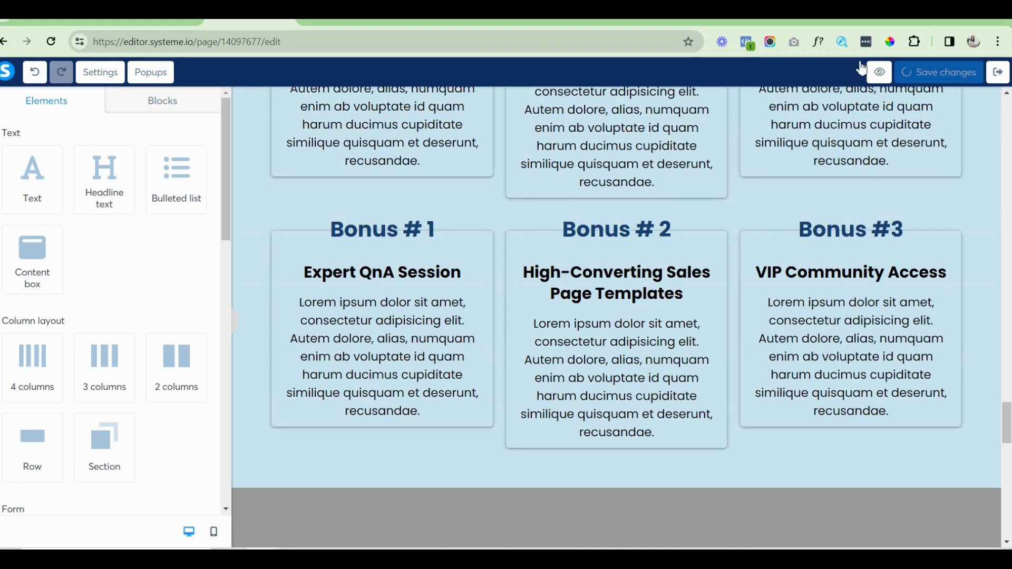
Copy "Course Launch Checklist" from ChatGPT and paste it over the "Expert QnA Session" title in the duplicated bonus row in systeme.io.
{"action": "left_click", "coordinate": [812, 22]}
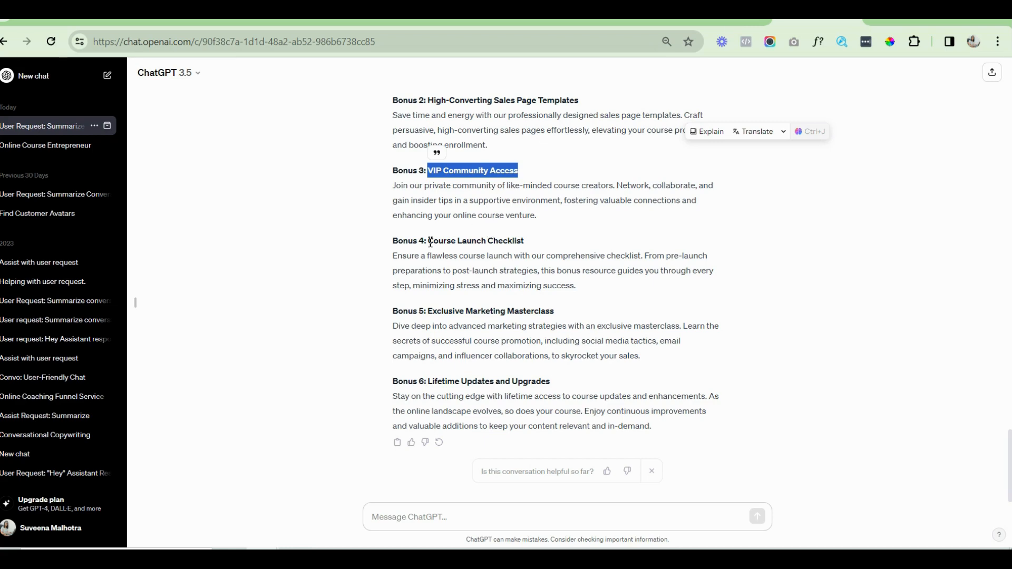
{"action": "left_click_drag", "start_coordinate": [430, 242], "coordinate": [537, 248]}
{"action": "key", "text": "ctrl+c"}
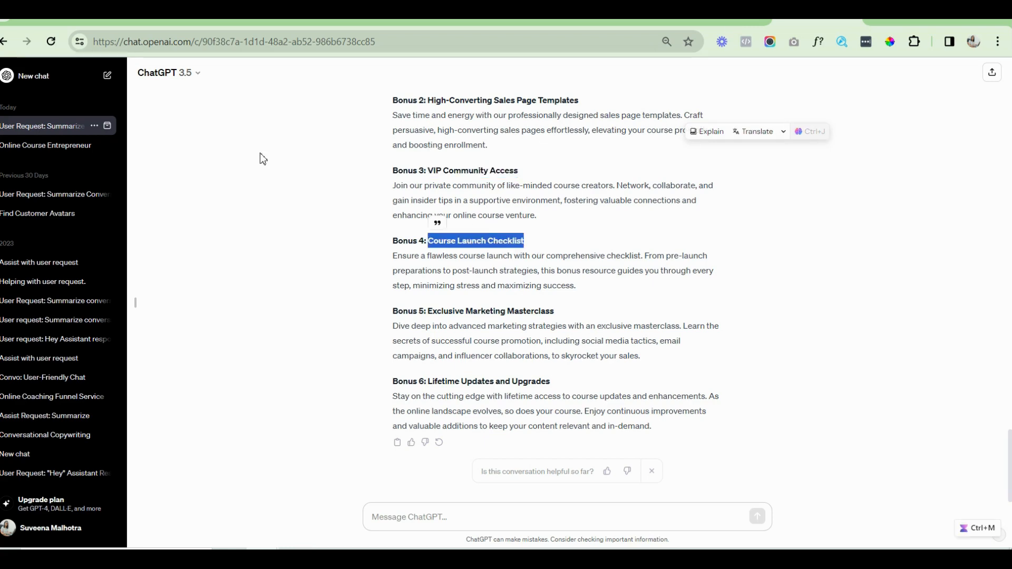
{"action": "left_click", "coordinate": [248, 21]}
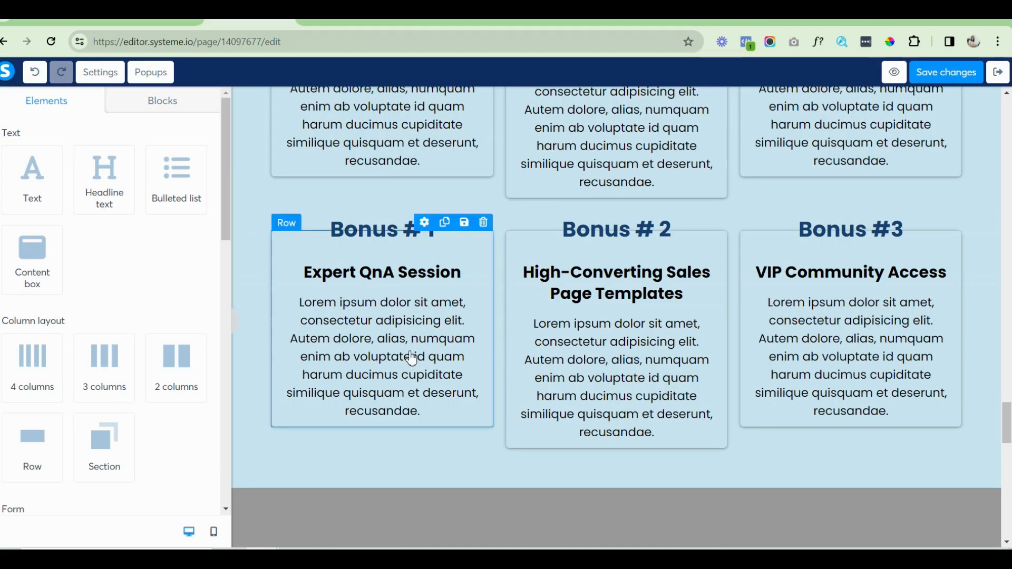
{"action": "left_click", "coordinate": [308, 275]}
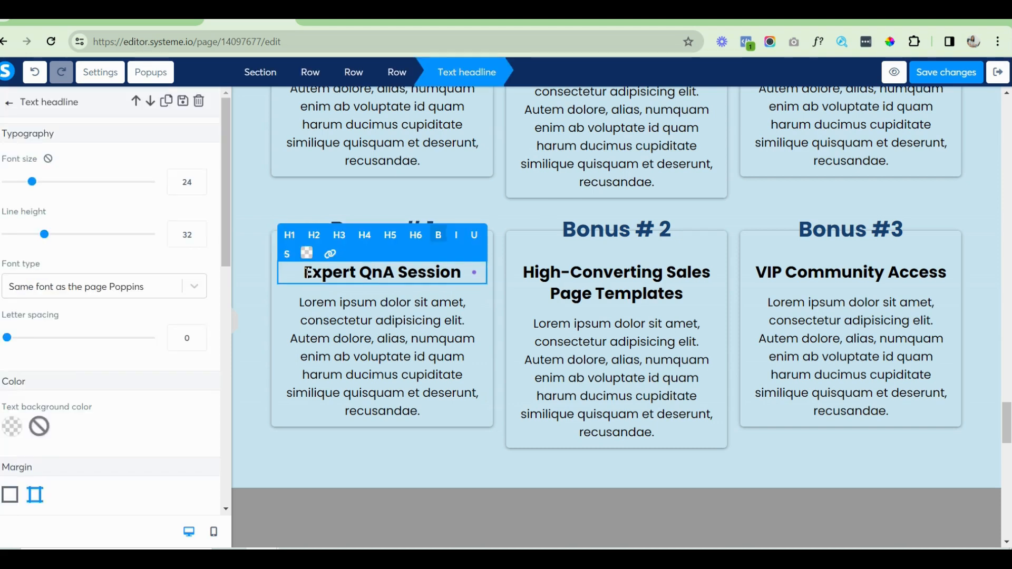
{"action": "scroll", "coordinate": [307, 272], "scroll_direction": "down", "scroll_amount": 1}
{"action": "key", "text": "ctrl+a"}
{"action": "key", "text": "ctrl+v"}
Copy "Exclusive Marketing Masterclass" from ChatGPT and paste it over the Bonus # 2 box title in the duplicated row in systeme.io.
{"action": "left_click", "coordinate": [817, 21]}
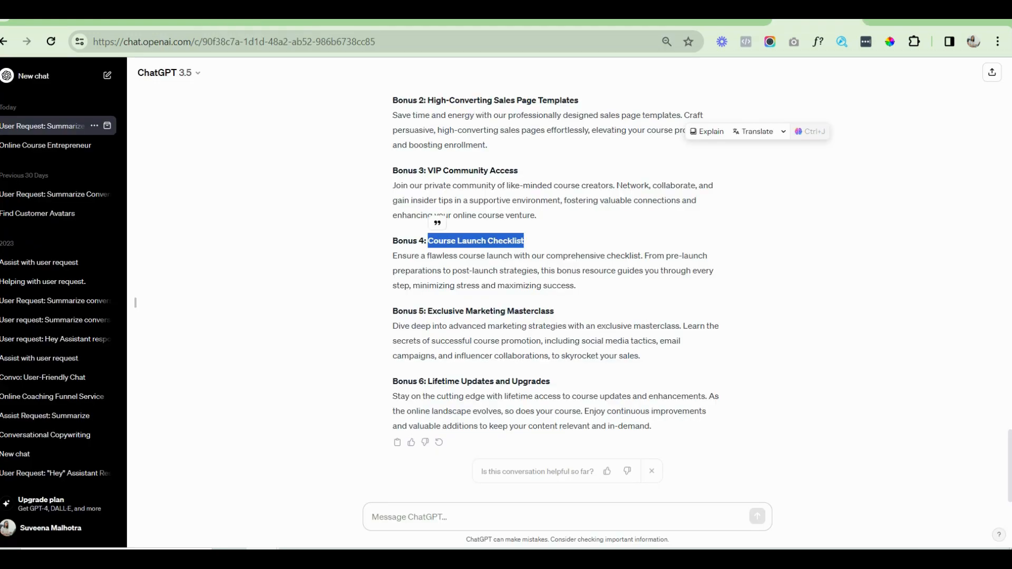
{"action": "left_click_drag", "start_coordinate": [429, 312], "coordinate": [591, 318]}
{"action": "key", "text": "ctrl+c"}
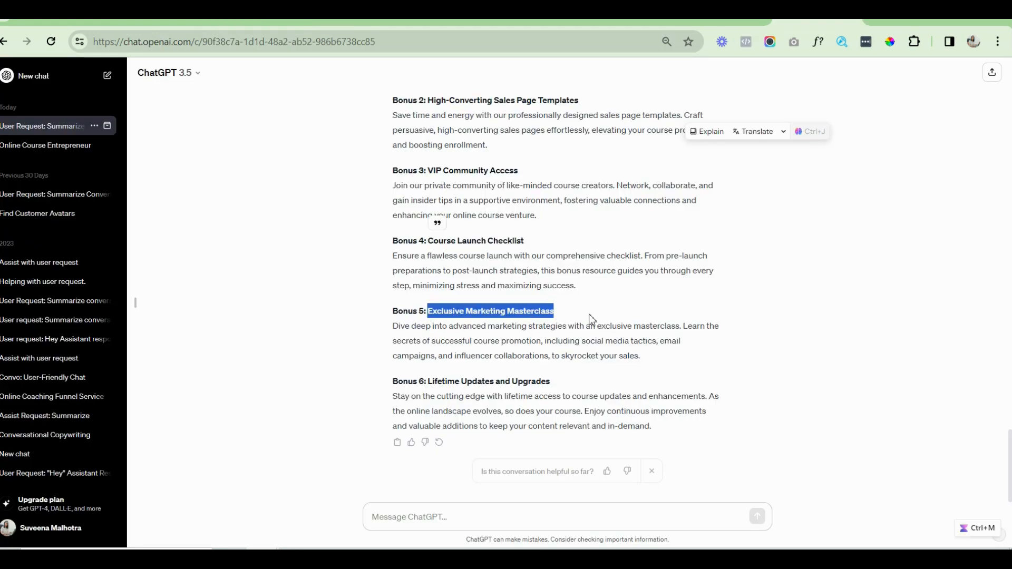
{"action": "left_click", "coordinate": [247, 22]}
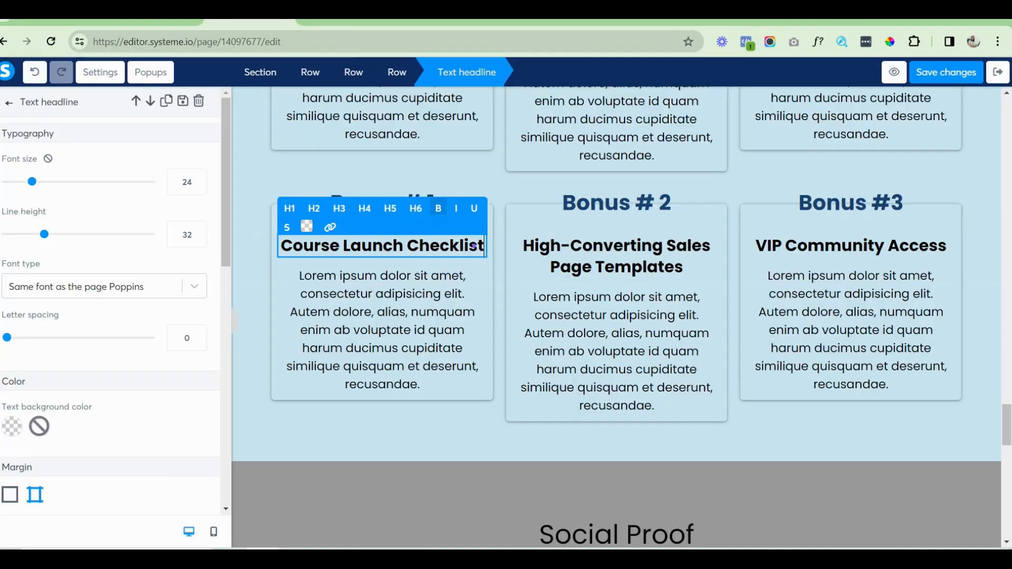
{"action": "left_click", "coordinate": [531, 247]}
{"action": "left_click", "coordinate": [531, 247]}
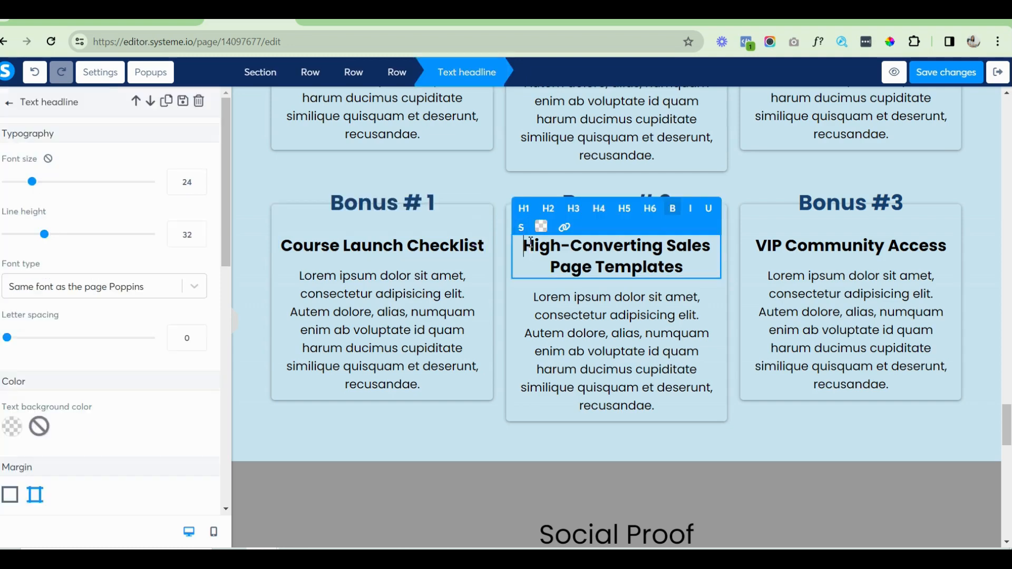
{"action": "key", "text": "ctrl+a"}
{"action": "key", "text": "ctrl+v"}
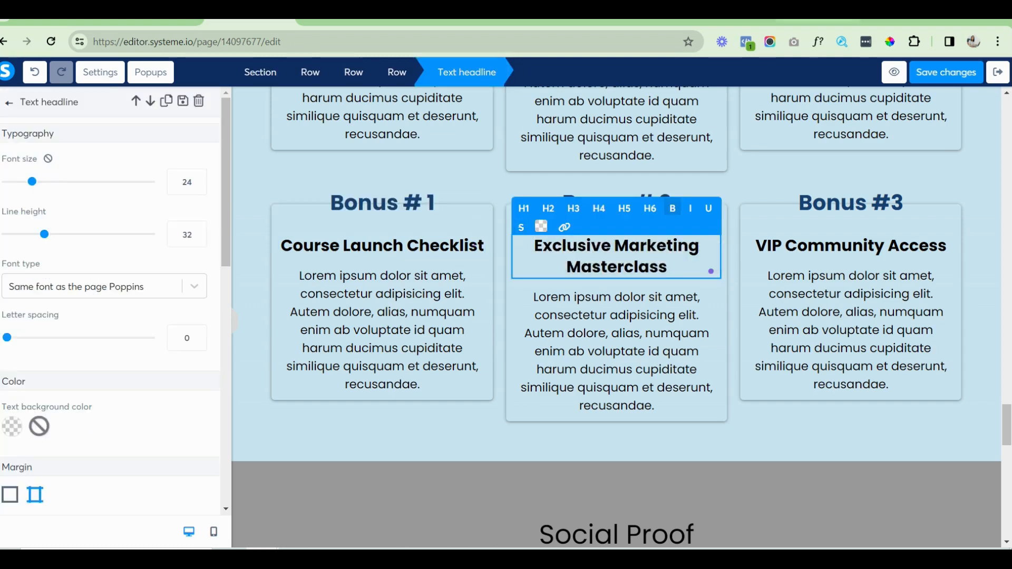
Copy "Lifetime Updates and Upgrades" from ChatGPT and paste it over the Bonus #3 box title in the duplicated row in systeme.io.
{"action": "left_click", "coordinate": [817, 21]}
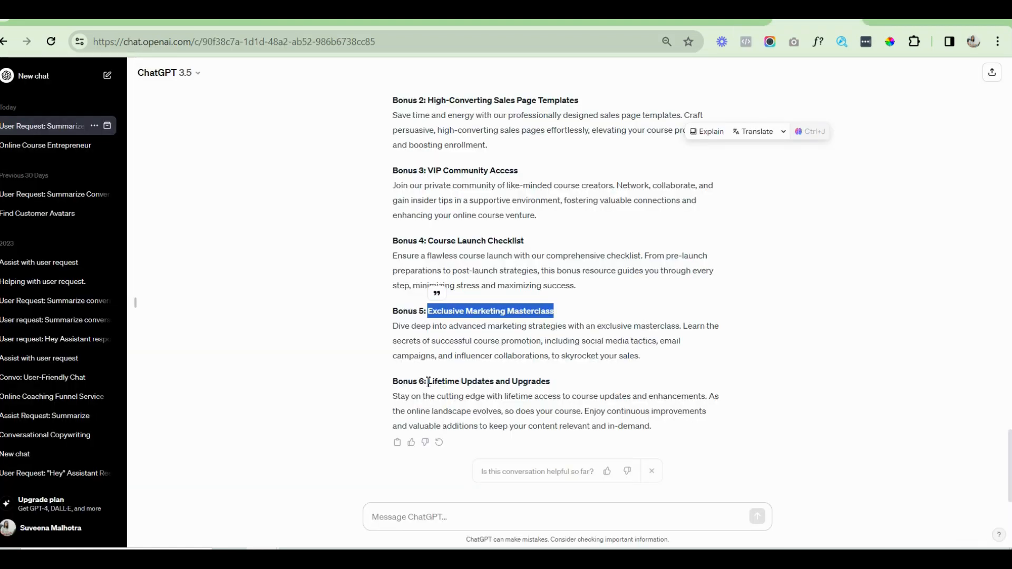
{"action": "left_click_drag", "start_coordinate": [428, 382], "coordinate": [642, 389]}
{"action": "key", "text": "ctrl+c"}
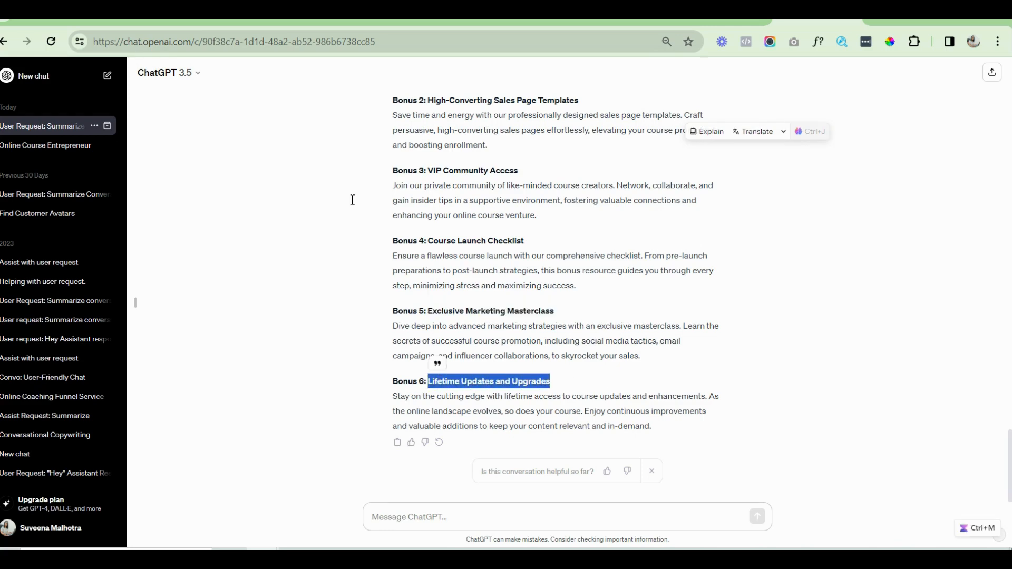
{"action": "left_click", "coordinate": [249, 21]}
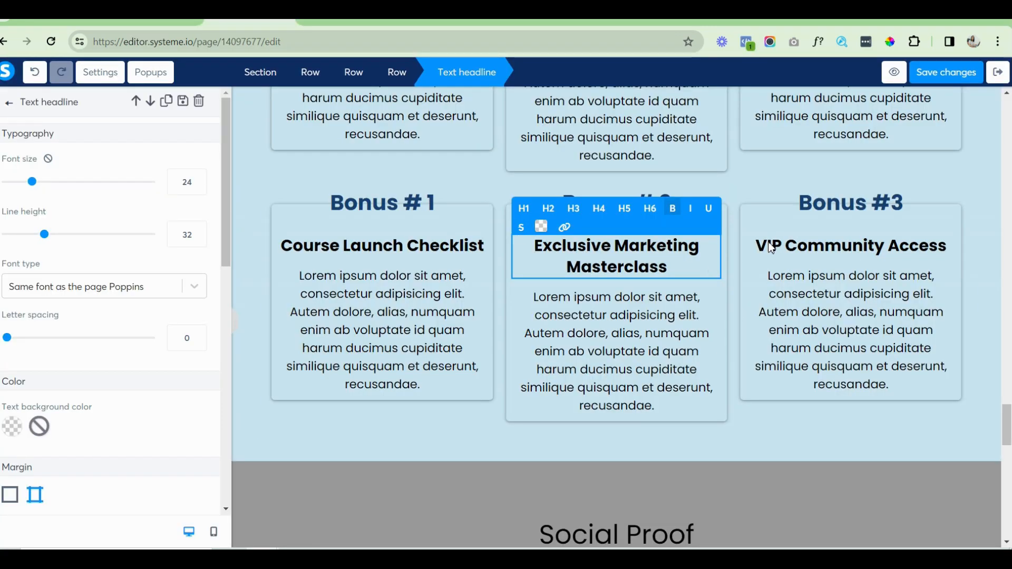
{"action": "left_click", "coordinate": [771, 247]}
{"action": "left_click", "coordinate": [770, 247]}
{"action": "key", "text": "ctrl+a"}
{"action": "key", "text": "ctrl+v"}
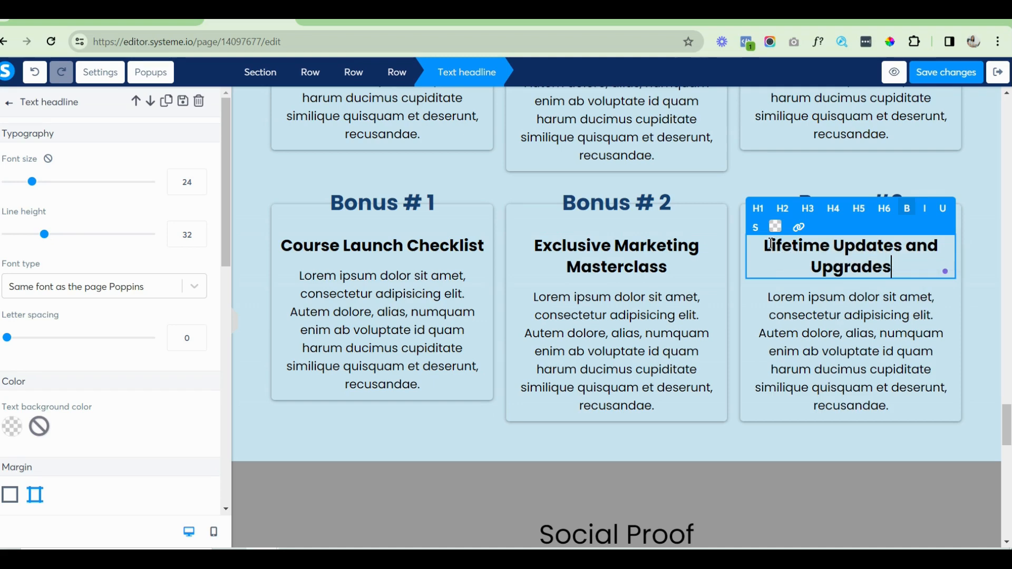
Renumber the three box headings in the duplicated bonus row as 4, 5 and 6, and save the page.
{"action": "left_click", "coordinate": [435, 204]}
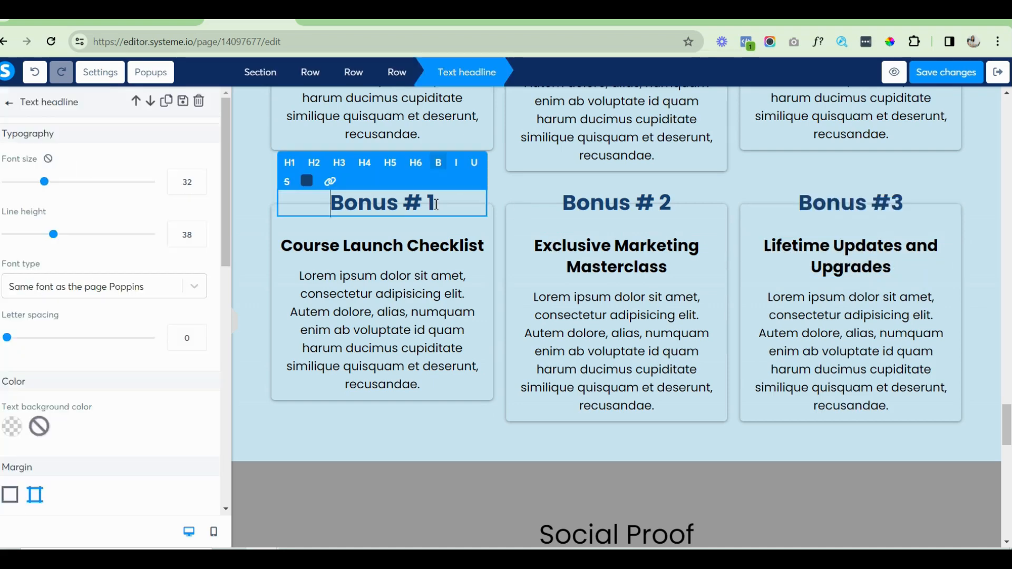
{"action": "key", "text": "BackSpace"}
{"action": "type", "text": "4"}
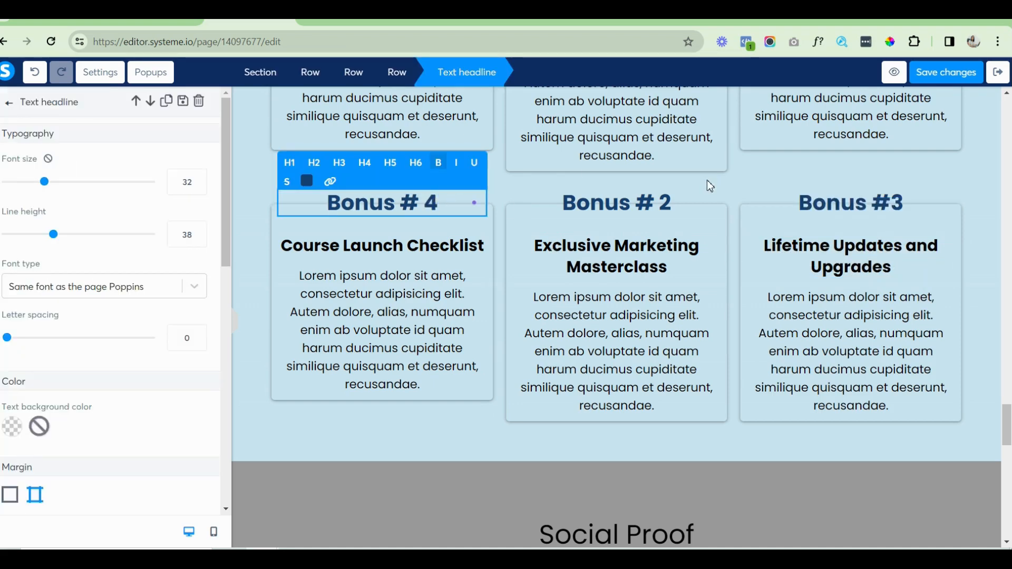
{"action": "key", "text": "Escape"}
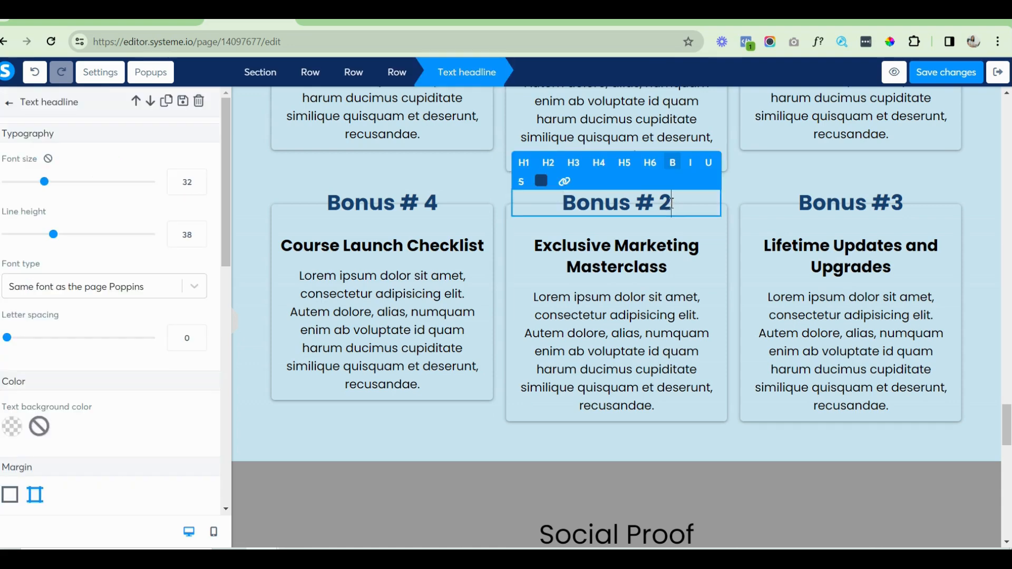
{"action": "key", "text": "BackSpace"}
{"action": "type", "text": "5"}
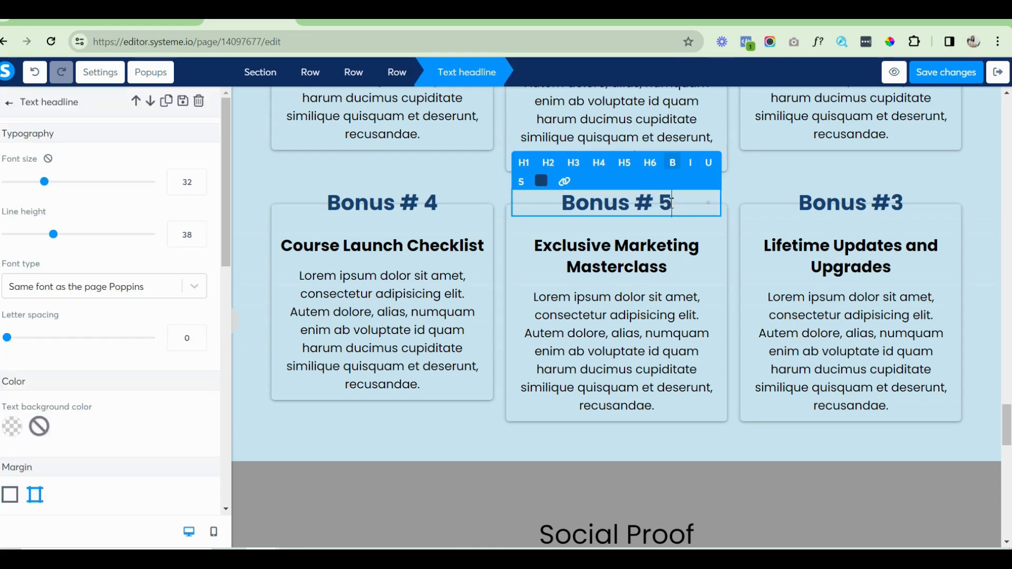
{"action": "left_click", "coordinate": [905, 205]}
{"action": "key", "text": "BackSpace"}
{"action": "type", "text": "6"}
{"action": "key", "text": "Left"}
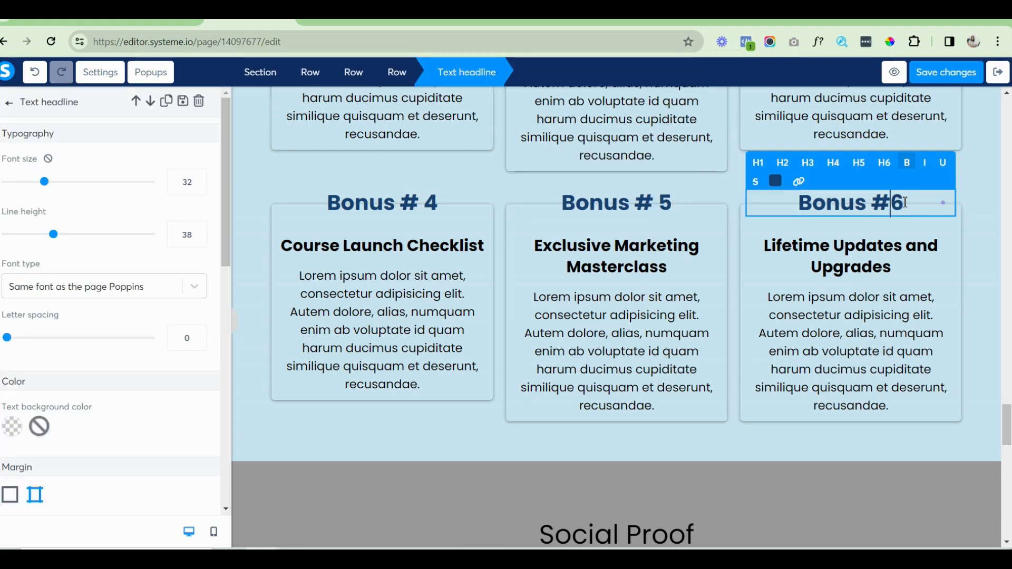
{"action": "left_click", "coordinate": [944, 74]}
Delete the empty text element above the "Social Proof" heading in the grey section.
{"action": "left_click_drag", "start_coordinate": [1007, 432], "coordinate": [1007, 454]}
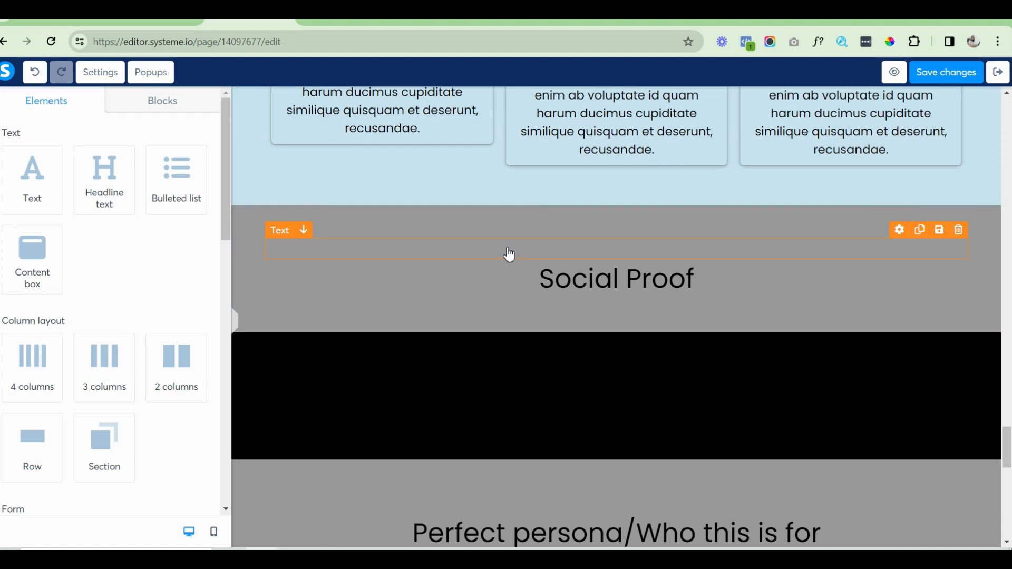
{"action": "left_click", "coordinate": [959, 232]}
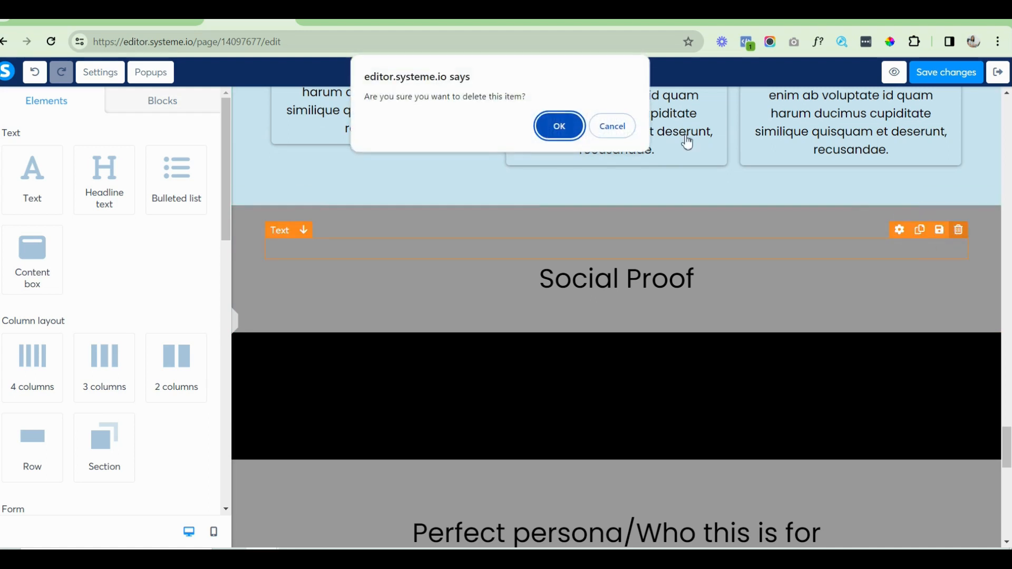
{"action": "left_click", "coordinate": [564, 130]}
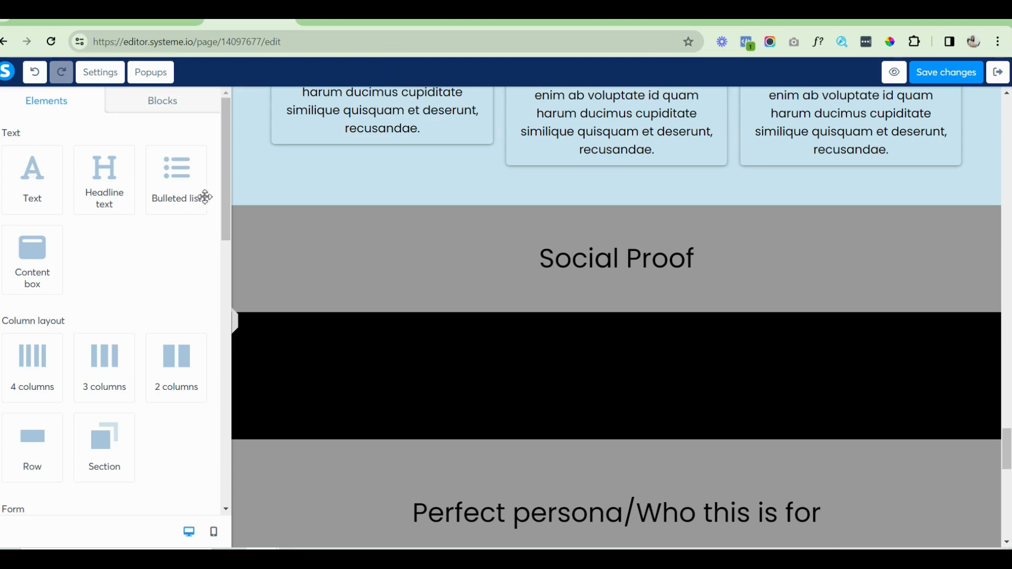
Replace the "Social Proof" heading with "Here It From Our Happy Clients" and save the page.
{"action": "left_click", "coordinate": [258, 234]}
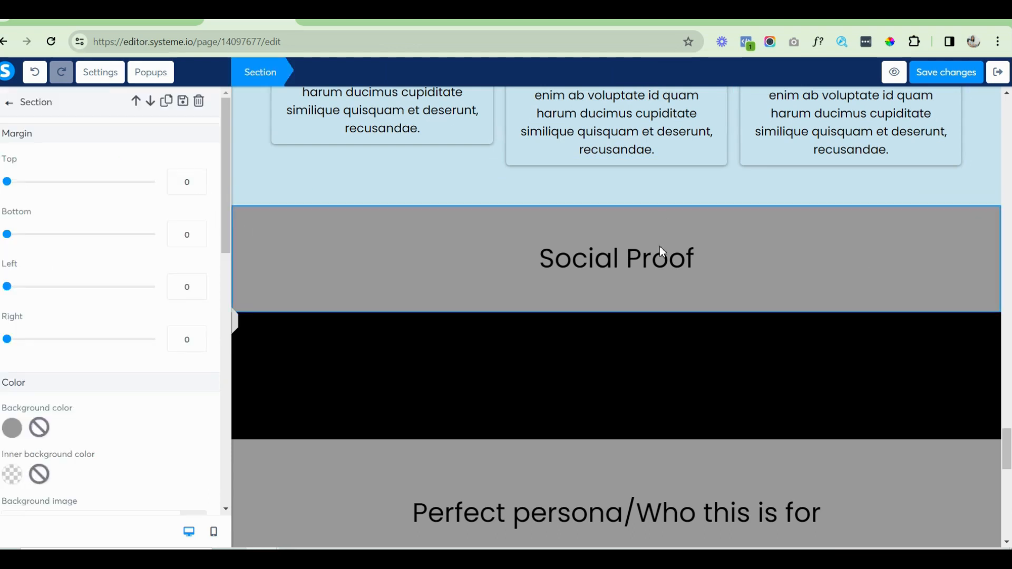
{"action": "left_click", "coordinate": [521, 262]}
{"action": "type", "text": "Here"}
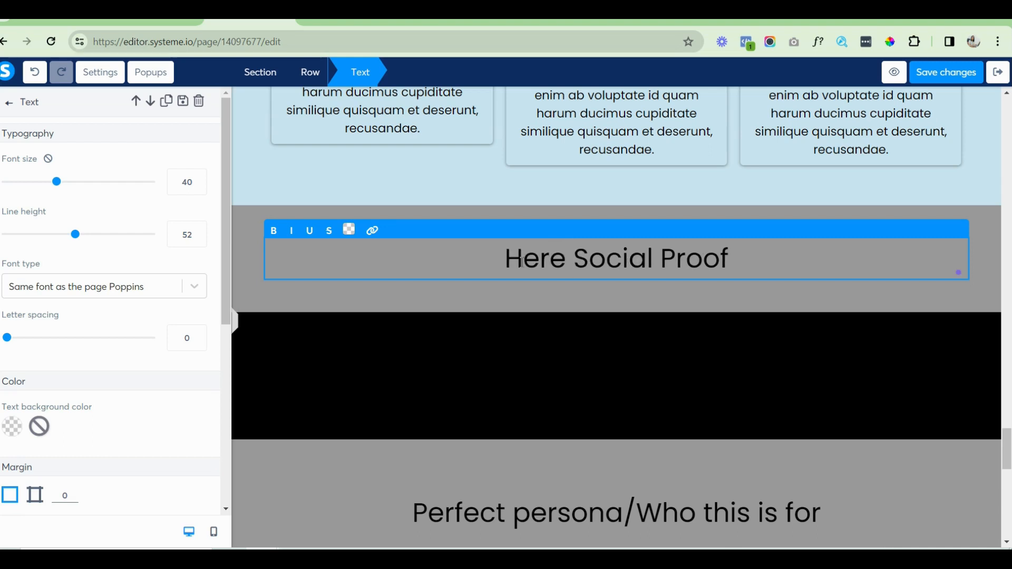
{"action": "key", "text": "BackSpace"}
{"action": "type", "text": "It From "}
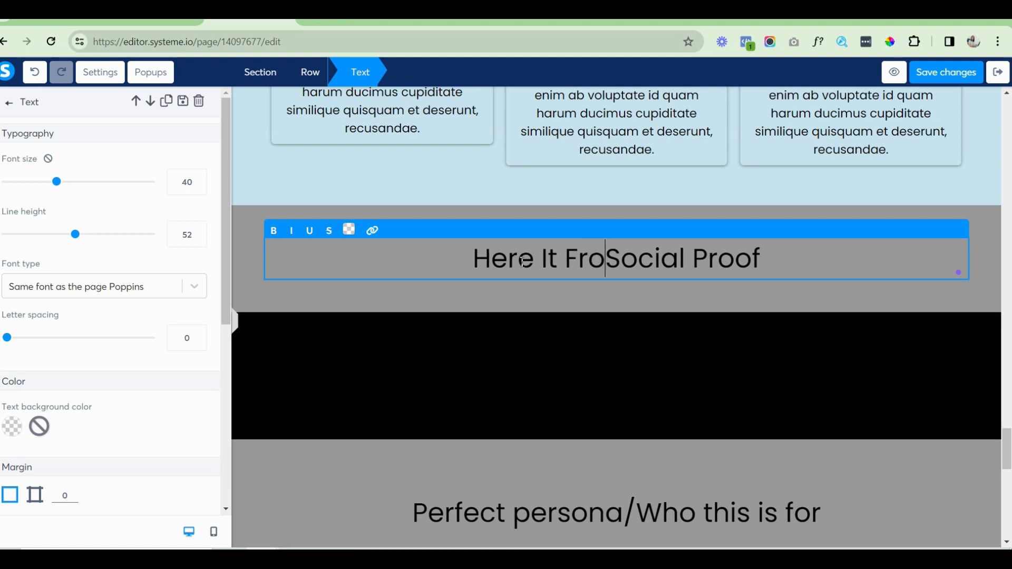
{"action": "type", "text": "Our Happy C"}
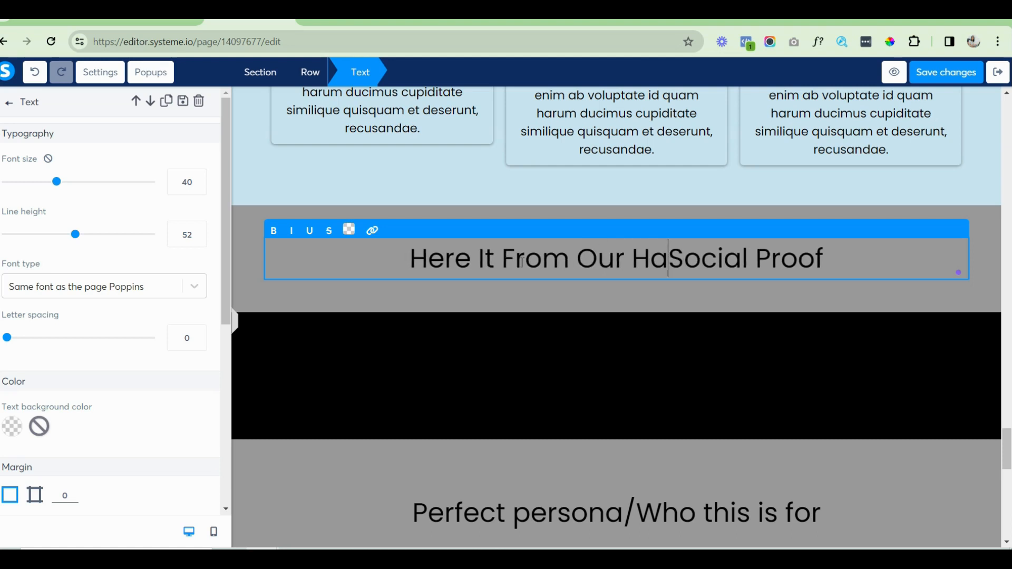
{"action": "type", "text": "lients"}
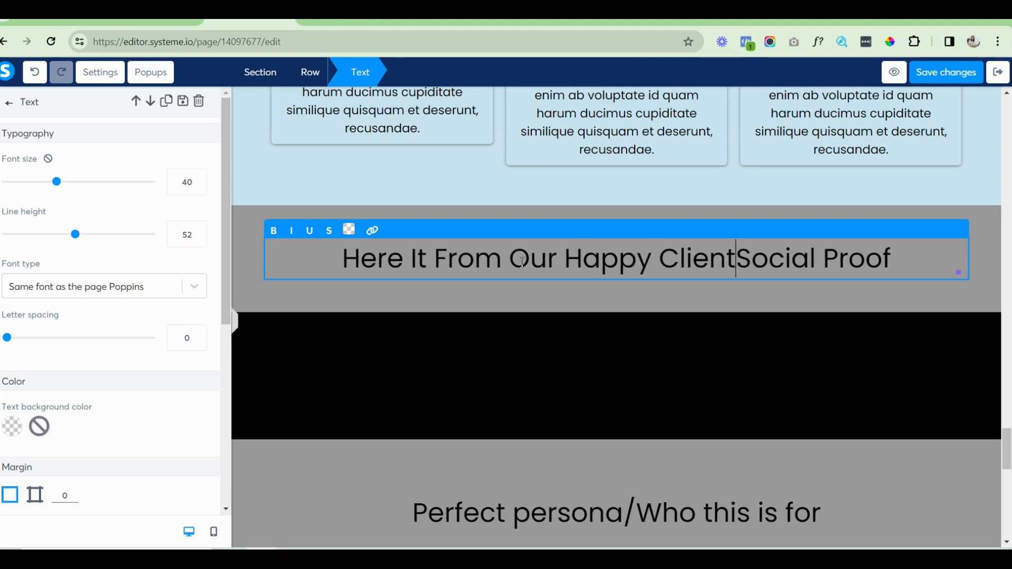
{"action": "key", "text": "shift+End"}
{"action": "key", "text": "Delete"}
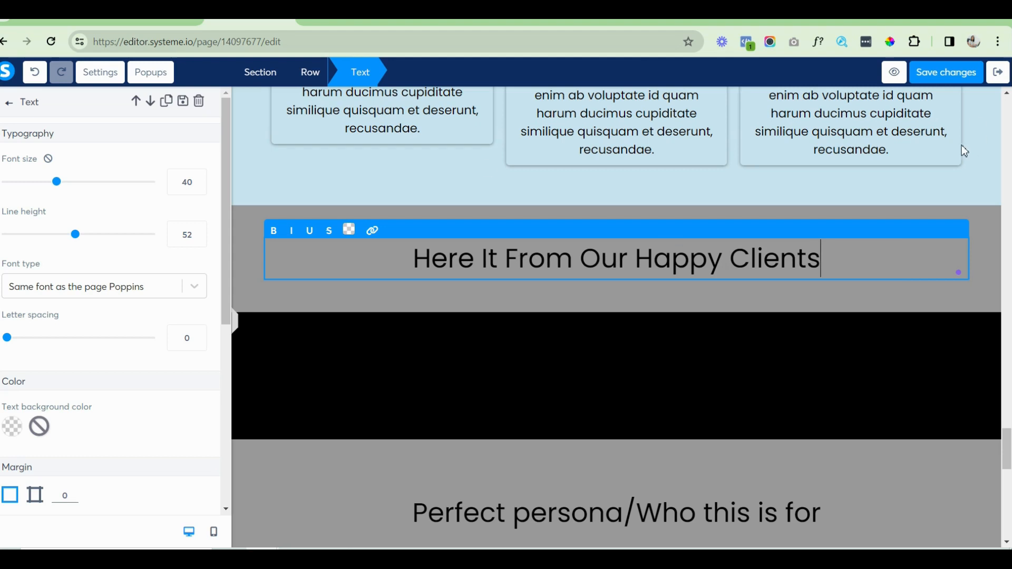
{"action": "left_click", "coordinate": [946, 72]}
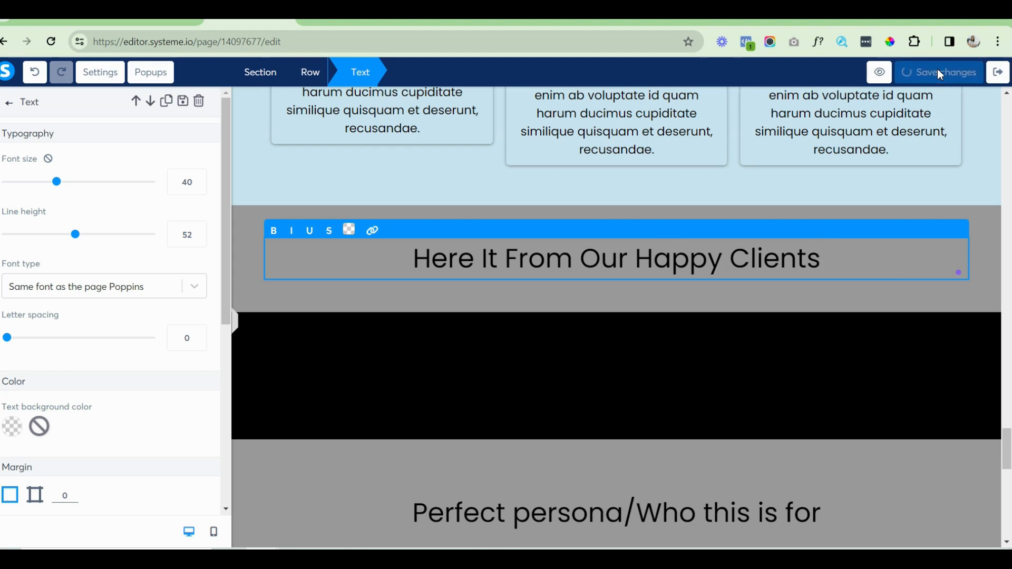
Reword the start of the client heading in the grey section to "Here's What Our Clients Are saying".
{"action": "left_click", "coordinate": [505, 258]}
{"action": "key", "text": "BackSpace"}
{"action": "key", "text": "BackSpace"}
{"action": "key", "text": "BackSpace"}
{"action": "type", "text": "What"}
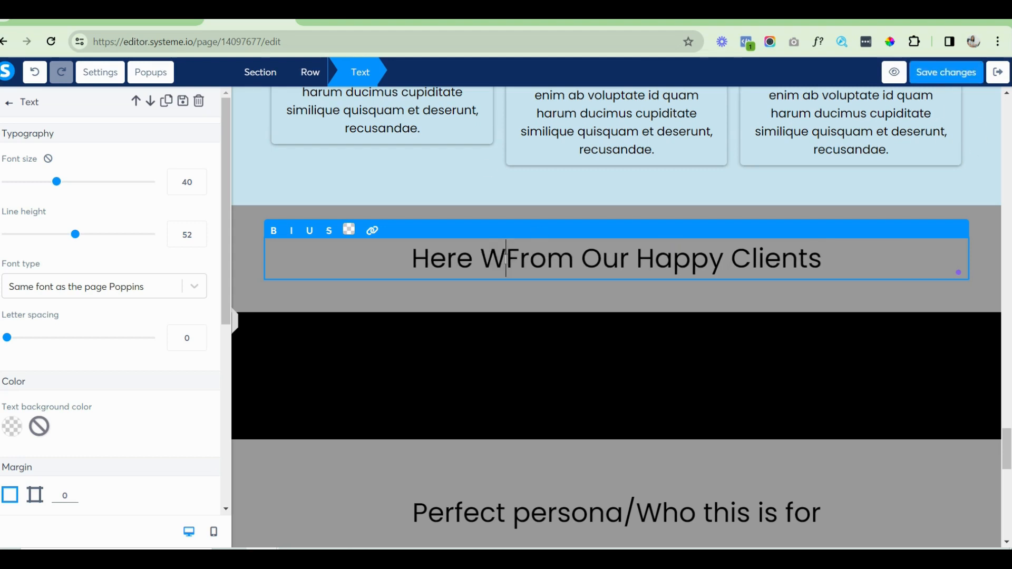
{"action": "type", "text": ";s"}
{"action": "key", "text": "BackSpace"}
{"action": "key", "text": "BackSpace"}
{"action": "type", "text": "'s"}
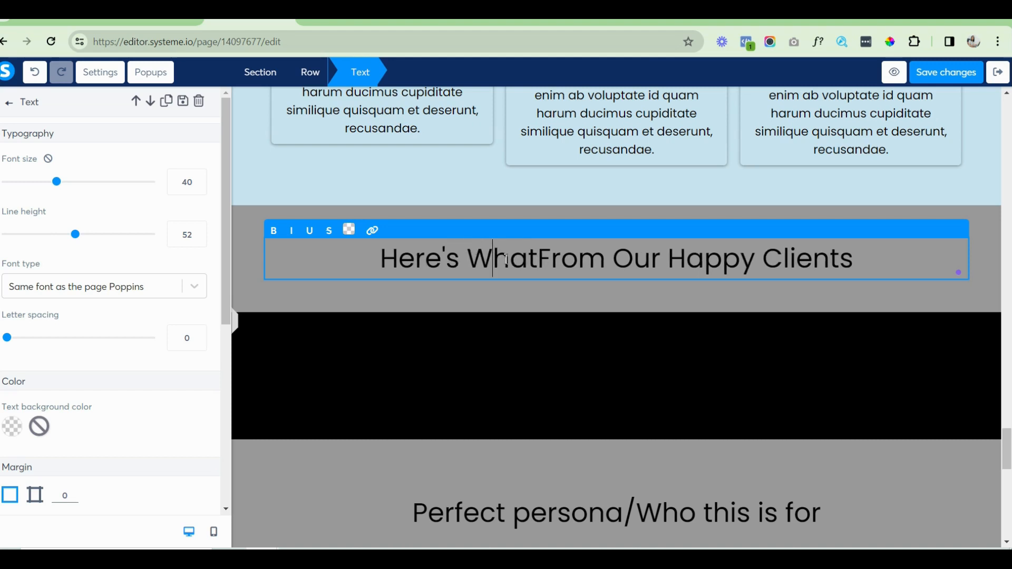
{"action": "type", "text": " What Our"}
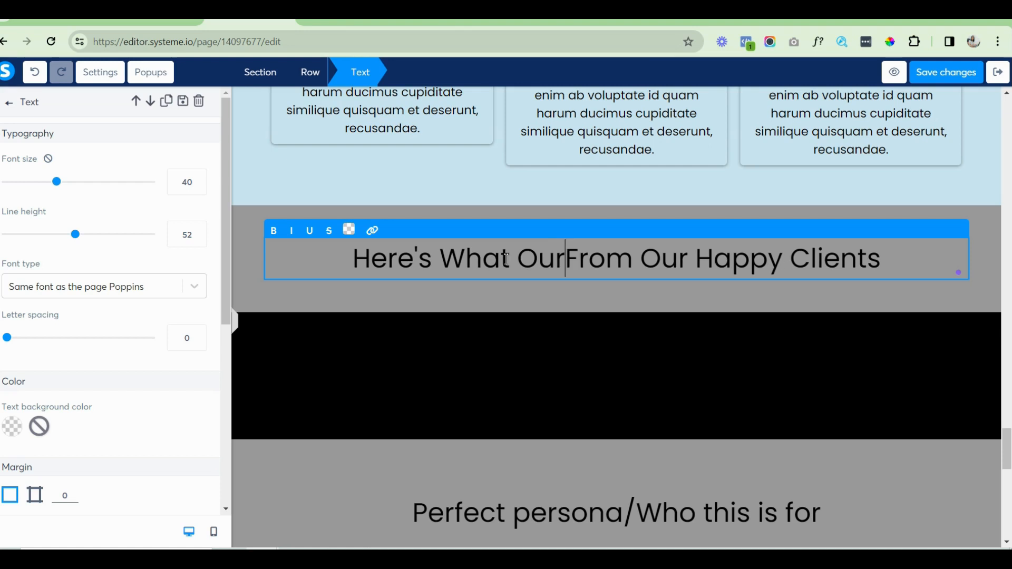
{"action": "type", "text": " Clients A"}
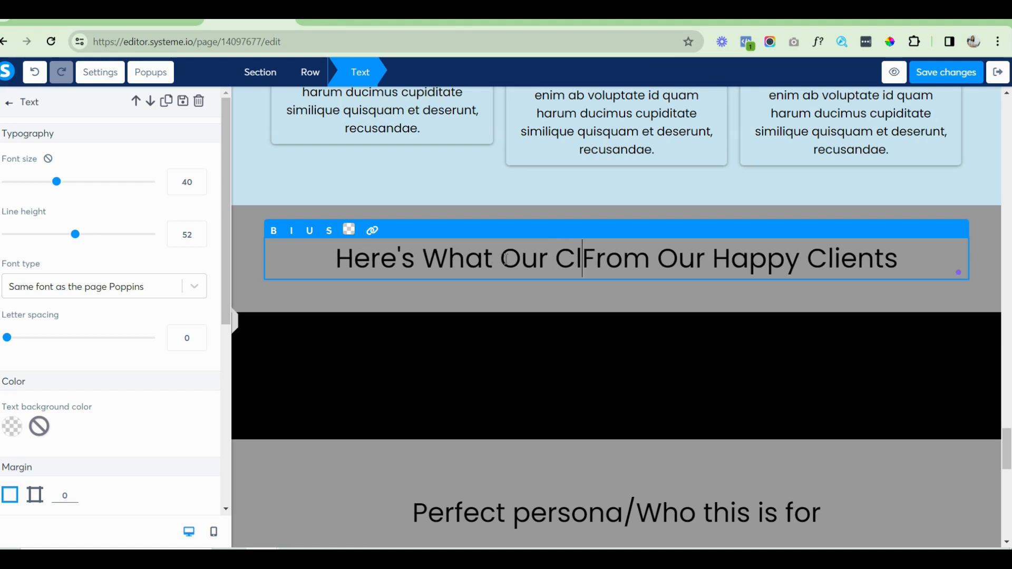
{"action": "type", "text": "re saying"}
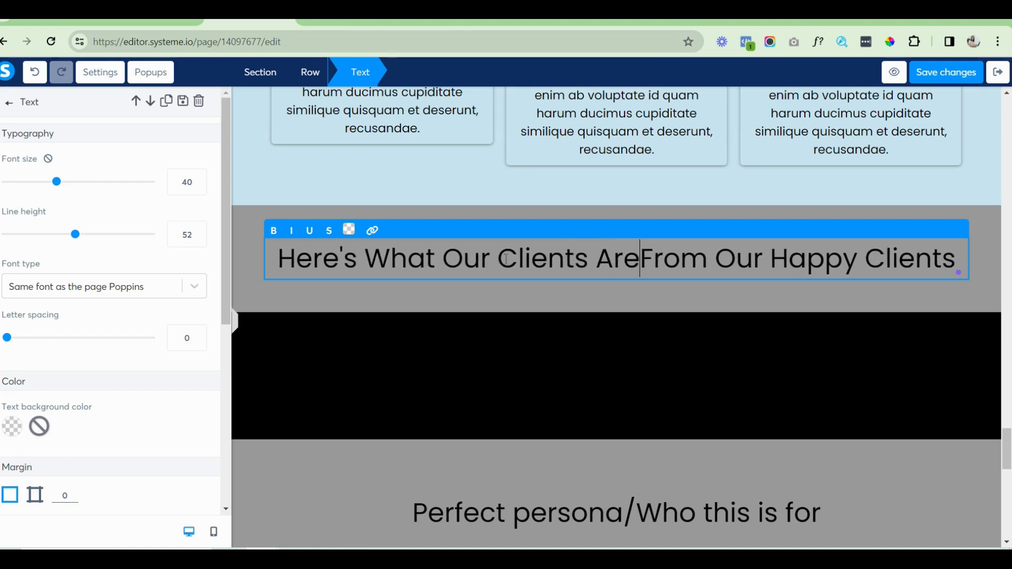
Replace the leftover "From Our Happy Clients" in the heading with "About Us" and capitalize "Saying".
{"action": "key", "text": "ctrl+shift+End"}
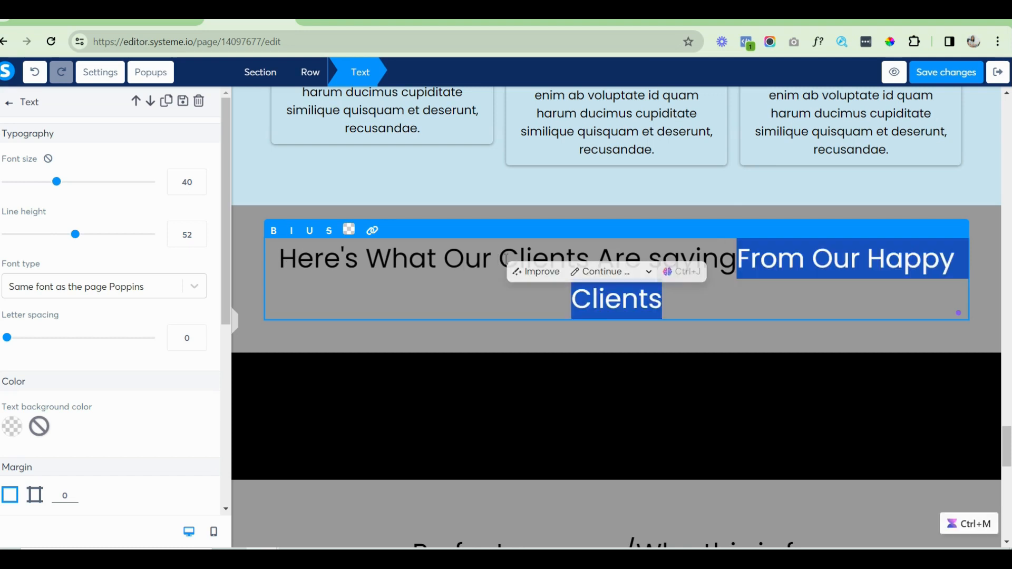
{"action": "key", "text": "BackSpace"}
{"action": "type", "text": "ABo"}
{"action": "key", "text": "BackSpace"}
{"action": "key", "text": "BackSpace"}
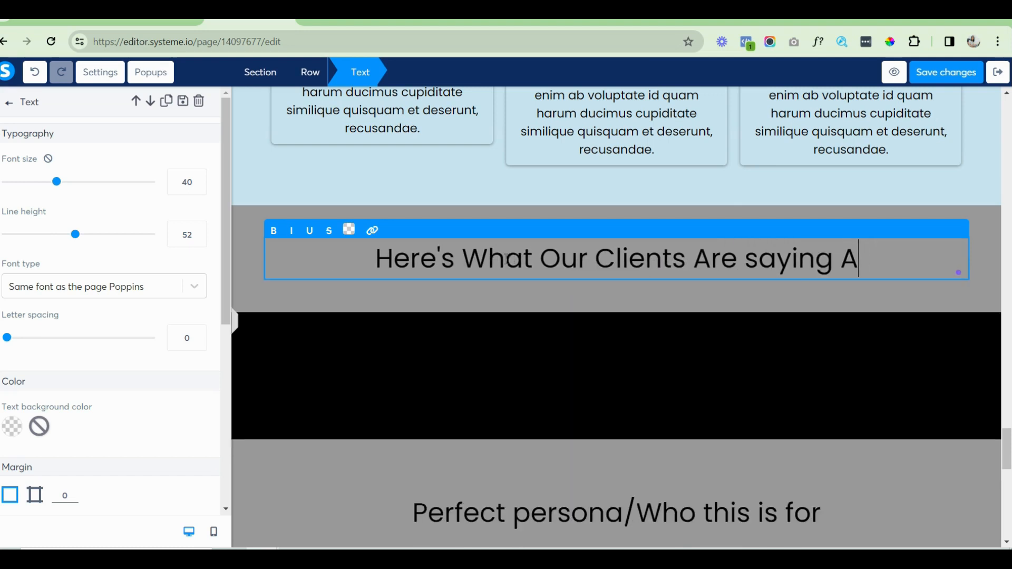
{"action": "type", "text": "bout Us"}
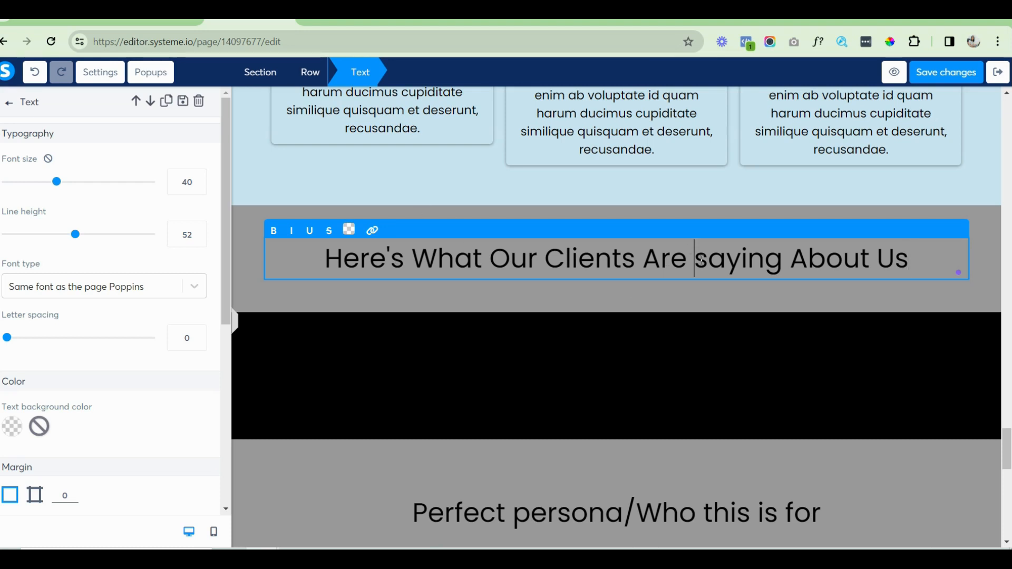
{"action": "key", "text": "Delete"}
{"action": "type", "text": "S"}
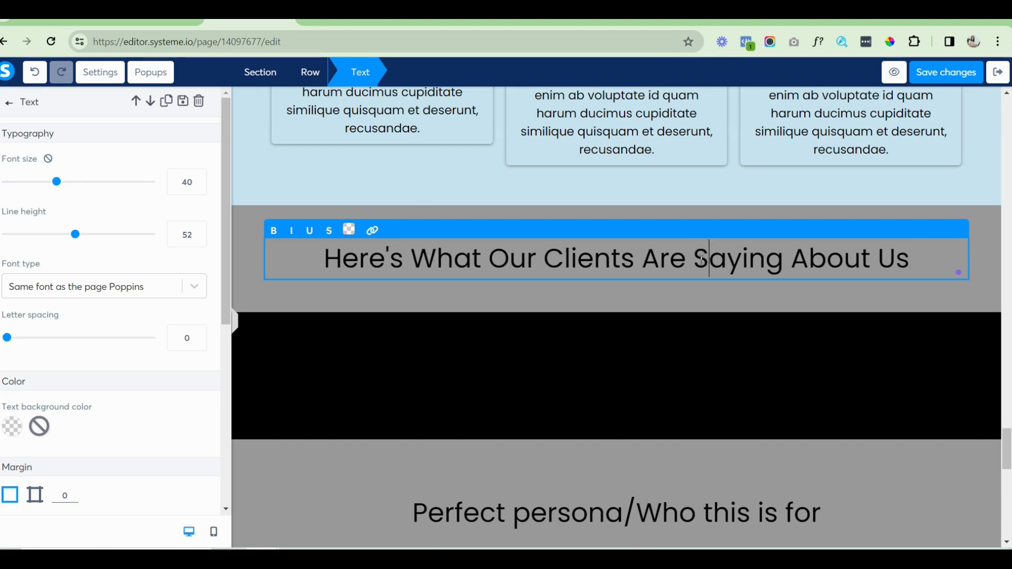
Remove the grey background color from the client heading's section and set its content width to Wide.
{"action": "left_click", "coordinate": [246, 213]}
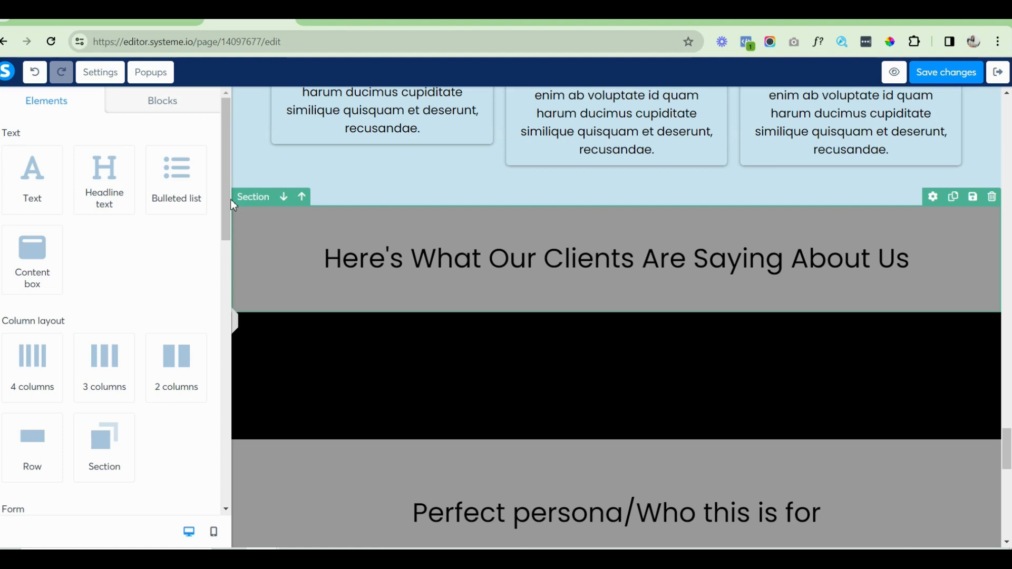
{"action": "left_click", "coordinate": [231, 201]}
{"action": "scroll", "coordinate": [97, 275], "scroll_direction": "down", "scroll_amount": 3}
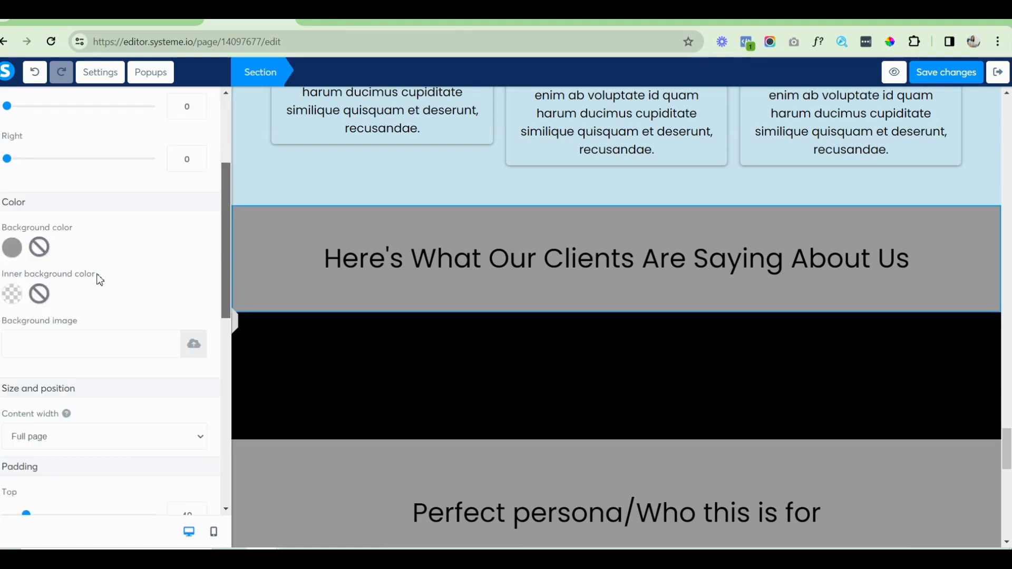
{"action": "left_click", "coordinate": [41, 251]}
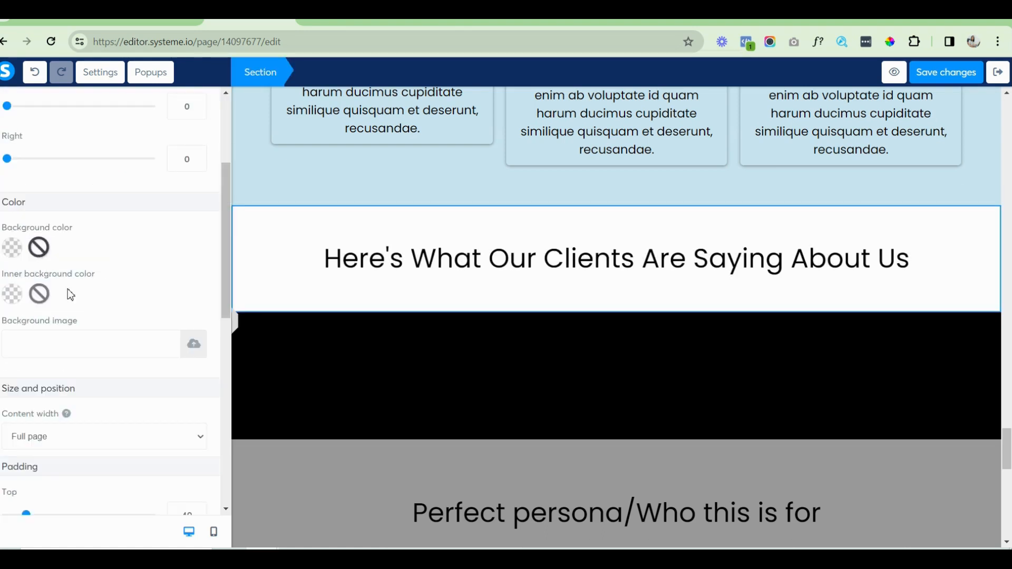
{"action": "left_click", "coordinate": [125, 444]}
{"action": "left_click", "coordinate": [41, 466]}
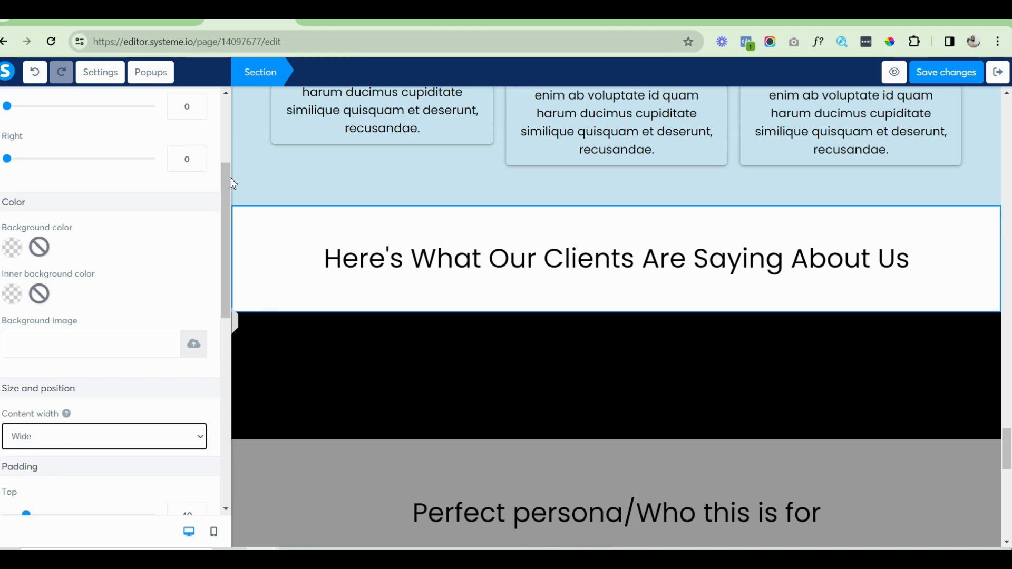
Set the content width of the light blue bonus section to Wide.
{"action": "left_click", "coordinate": [252, 183]}
{"action": "left_click", "coordinate": [254, 188]}
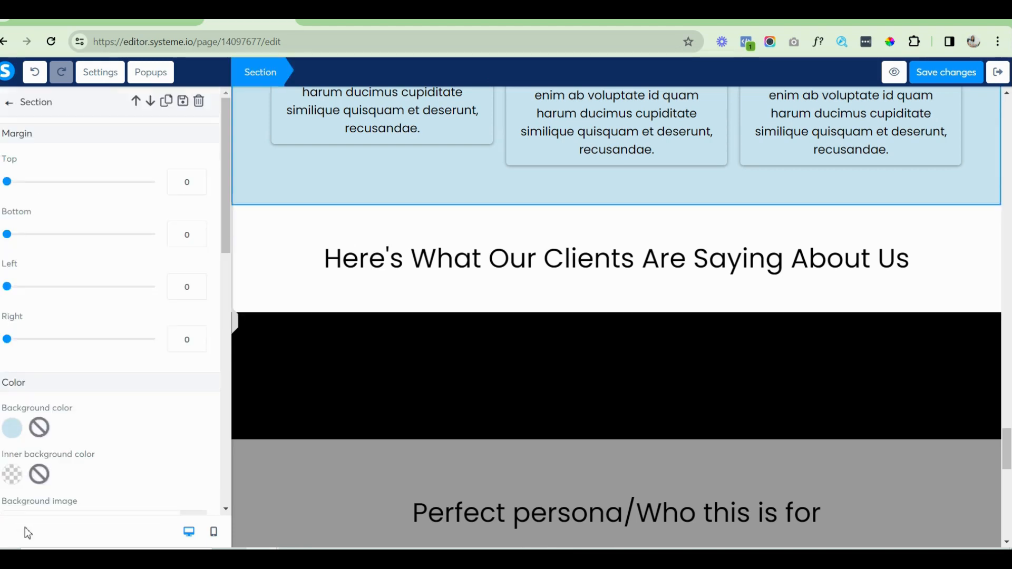
{"action": "left_click_drag", "start_coordinate": [223, 171], "coordinate": [223, 268]}
{"action": "left_click", "coordinate": [62, 317]}
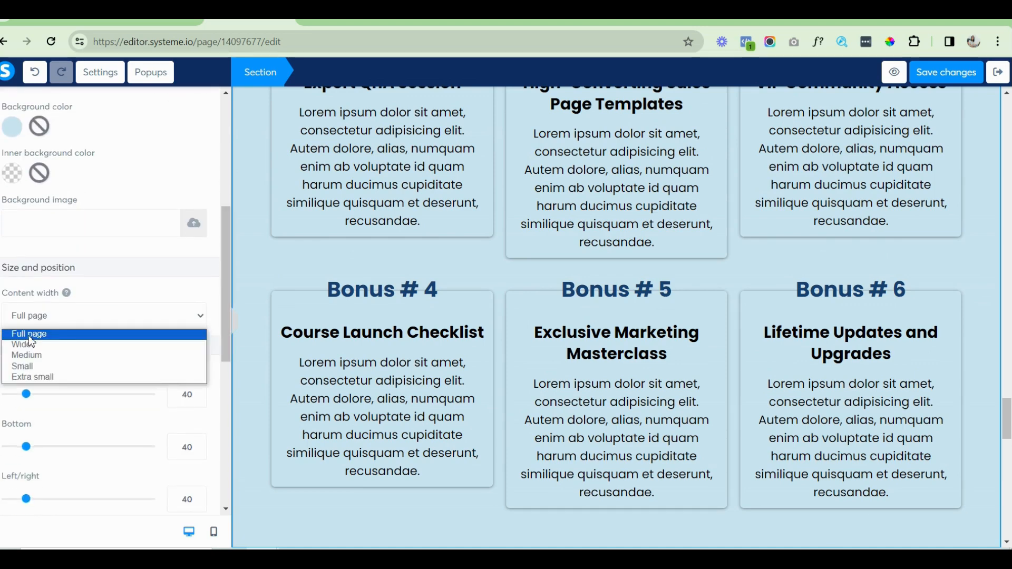
{"action": "left_click", "coordinate": [26, 343]}
Set the content width of the "Expert to Entrepreneur" section to Wide and save the page.
{"action": "left_click", "coordinate": [1009, 428]}
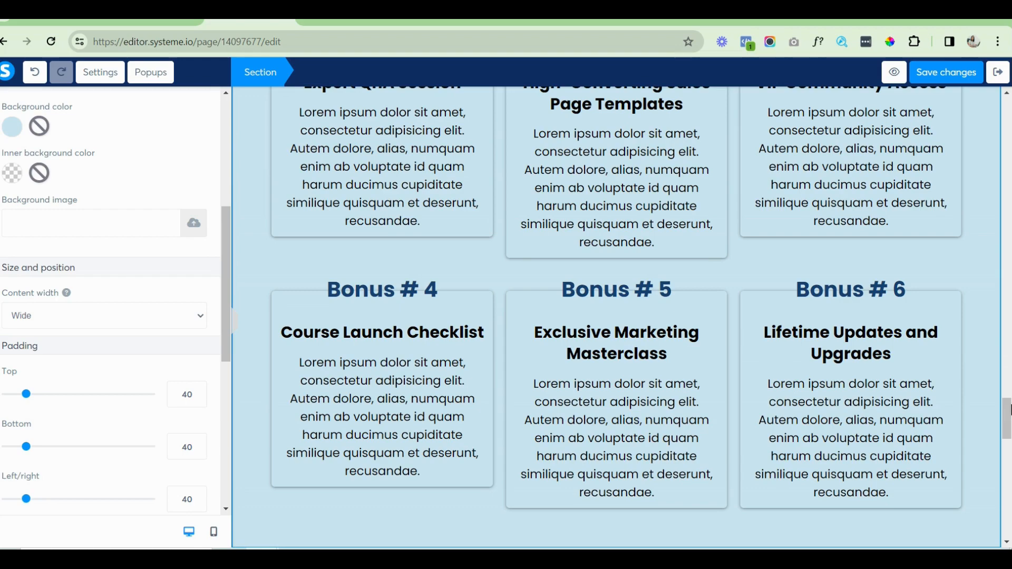
{"action": "left_click_drag", "start_coordinate": [1008, 421], "coordinate": [1005, 309]}
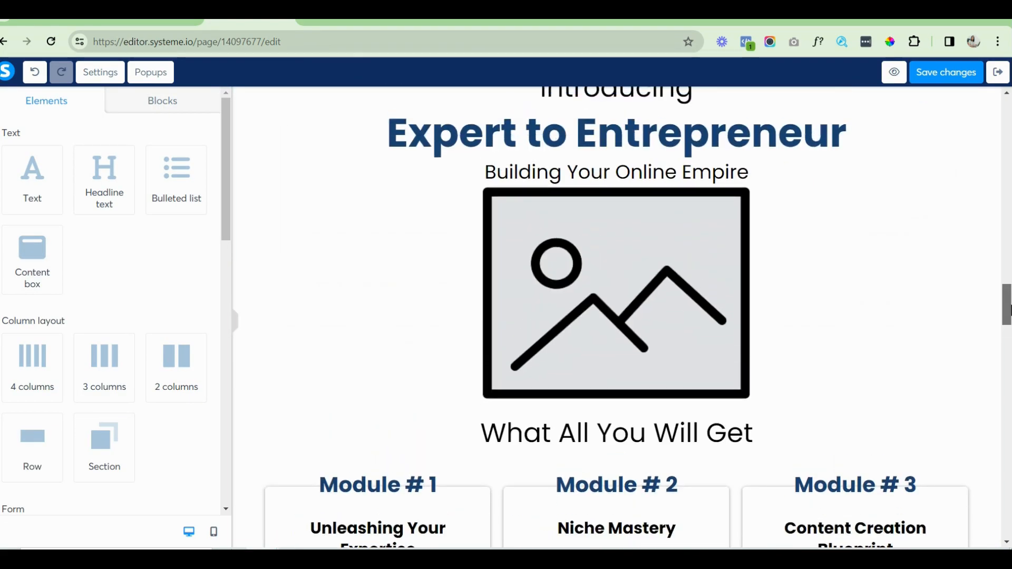
{"action": "left_click", "coordinate": [242, 262]}
{"action": "left_click_drag", "start_coordinate": [226, 200], "coordinate": [231, 320]}
{"action": "left_click", "coordinate": [141, 298]}
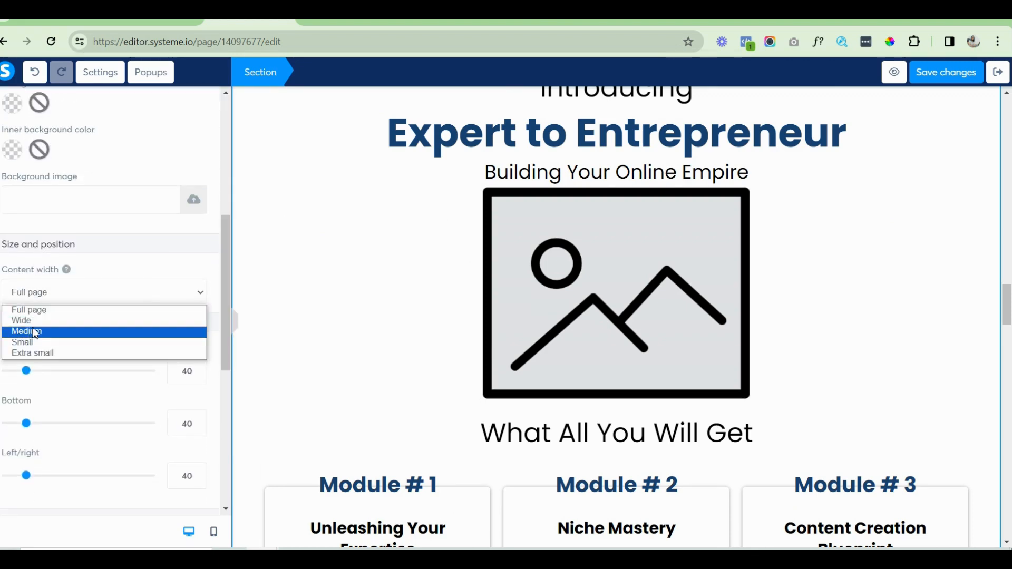
{"action": "left_click", "coordinate": [54, 322]}
{"action": "left_click", "coordinate": [955, 72]}
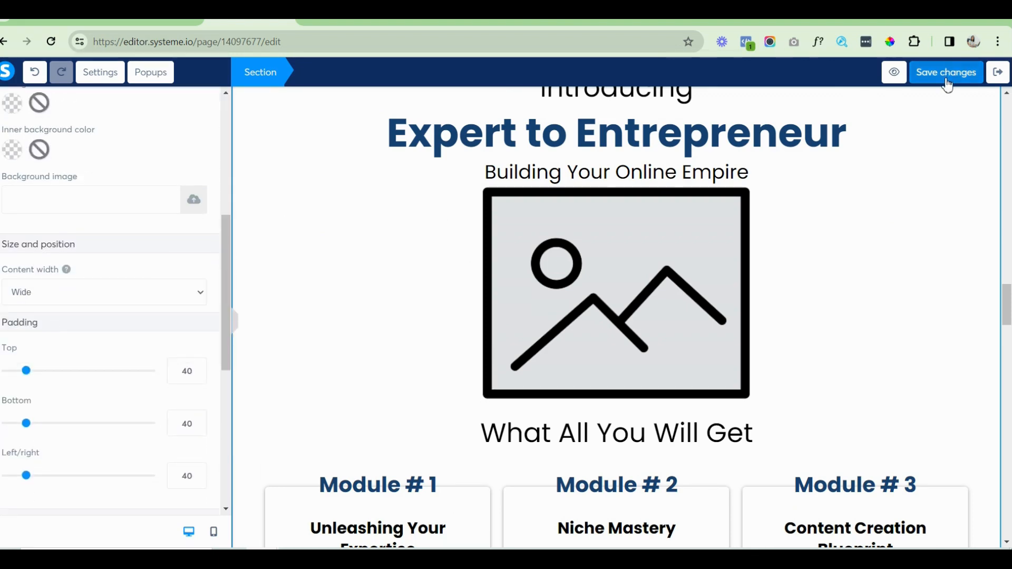
Set the light blue story section below the "Get Instant Access" button to Wide content width and save the page.
{"action": "left_click_drag", "start_coordinate": [1007, 302], "coordinate": [1007, 255]}
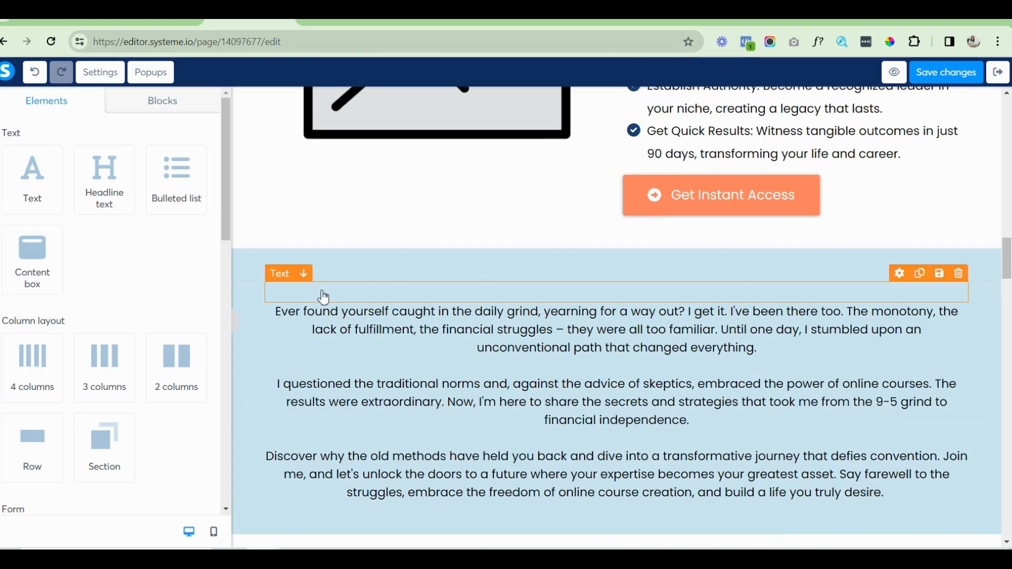
{"action": "left_click", "coordinate": [241, 289]}
{"action": "left_click_drag", "start_coordinate": [228, 151], "coordinate": [231, 296]}
{"action": "left_click", "coordinate": [124, 241]}
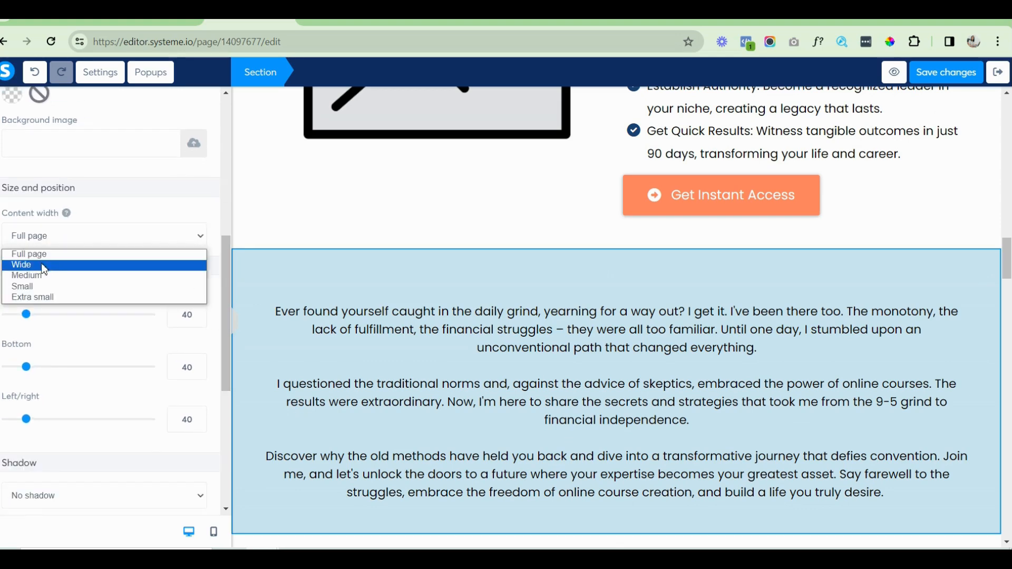
{"action": "left_click", "coordinate": [45, 263]}
{"action": "left_click", "coordinate": [943, 77]}
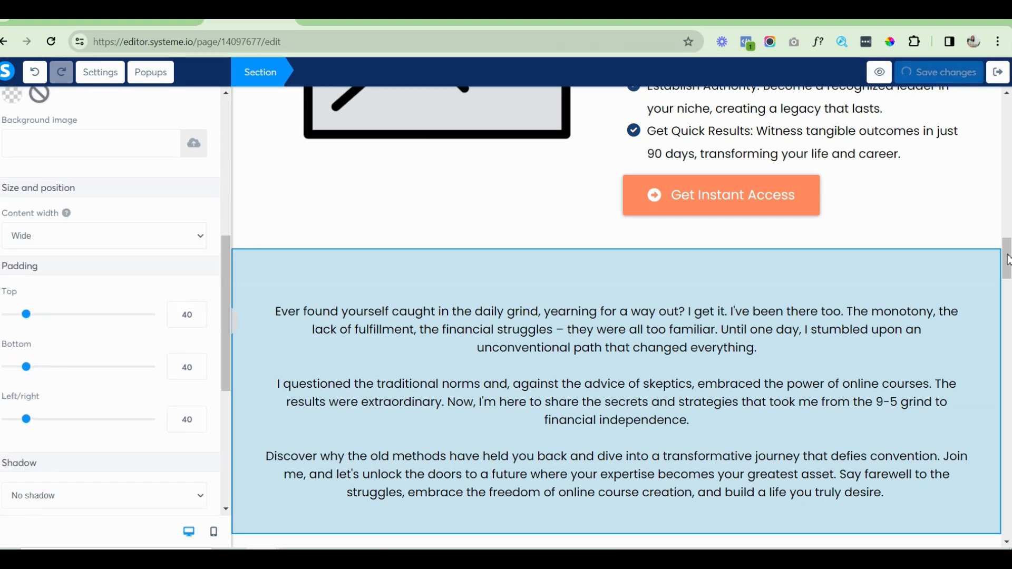
Move the row with the Bonus # 4, 5 and 6 boxes below the "Here's What Our Clients Are Saying About Us" heading.
{"action": "left_click_drag", "start_coordinate": [1007, 259], "coordinate": [1008, 413]}
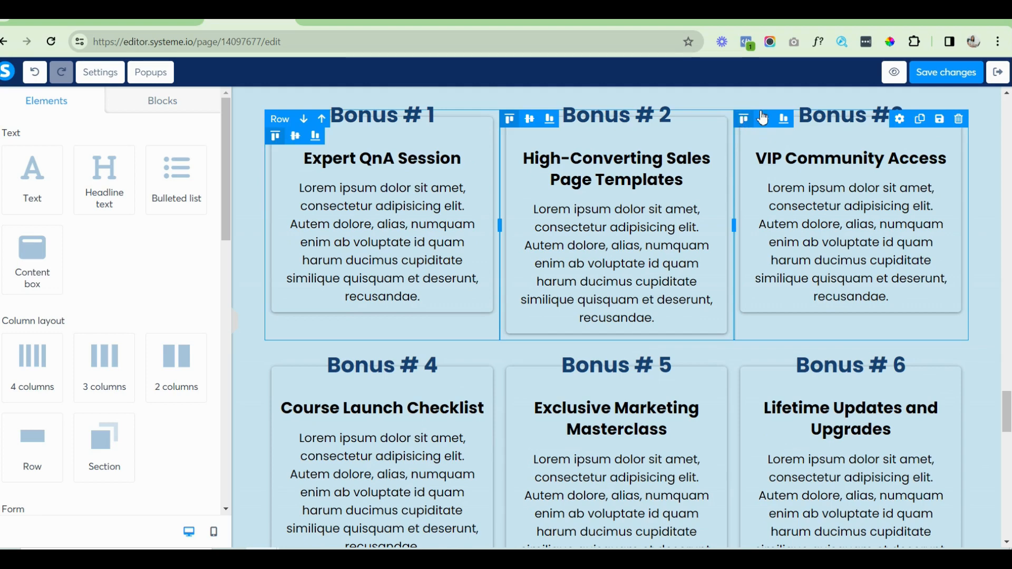
{"action": "mouse_move", "coordinate": [964, 367]}
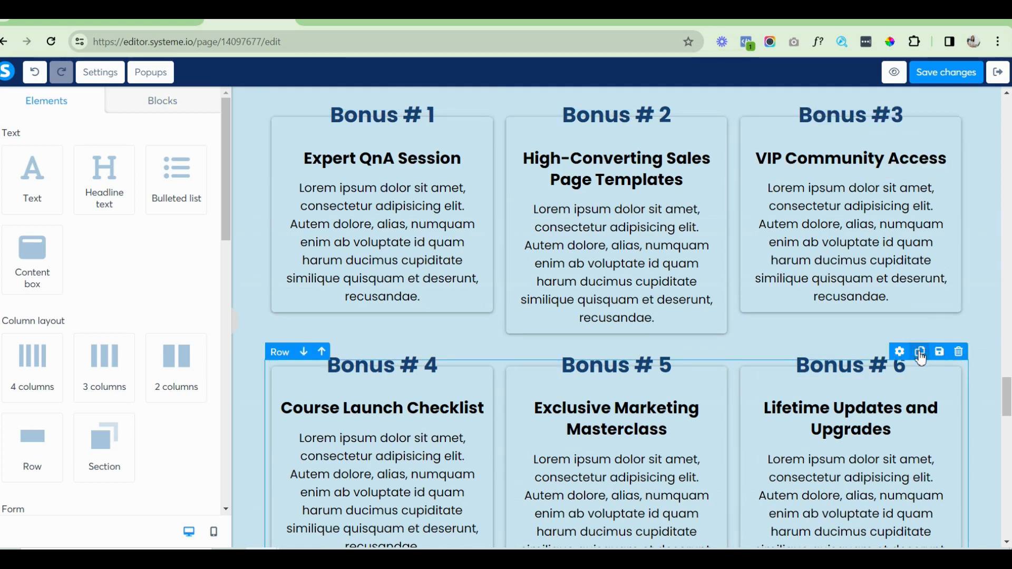
{"action": "left_click_drag", "start_coordinate": [1008, 395], "coordinate": [987, 422]}
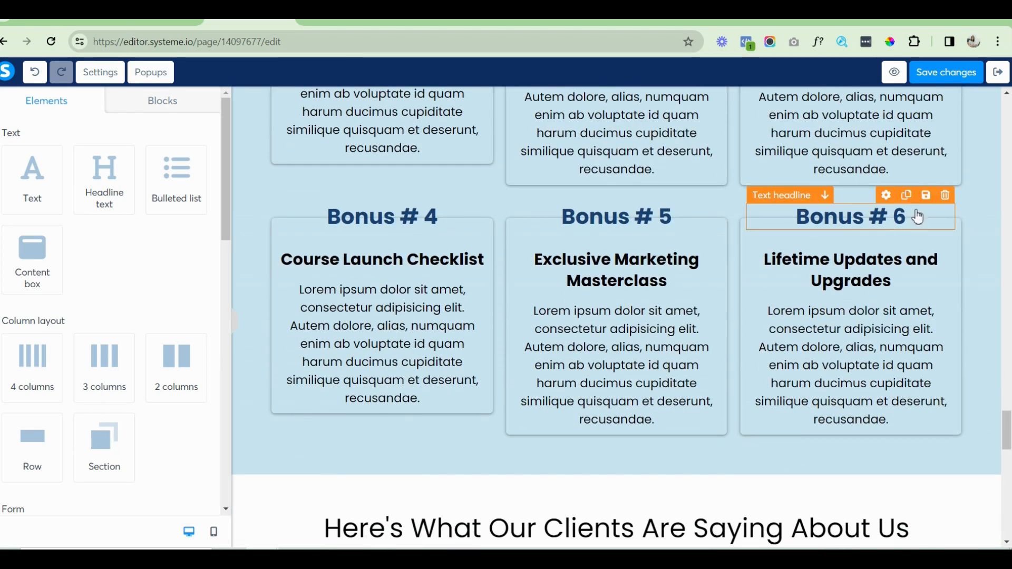
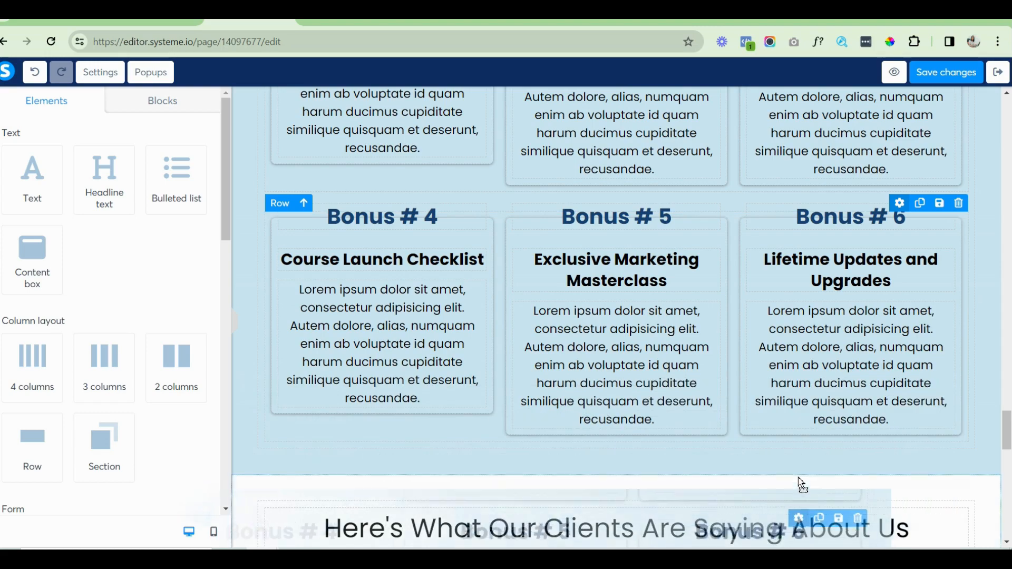
{"action": "scroll", "coordinate": [785, 544], "scroll_direction": "down", "scroll_amount": 2}
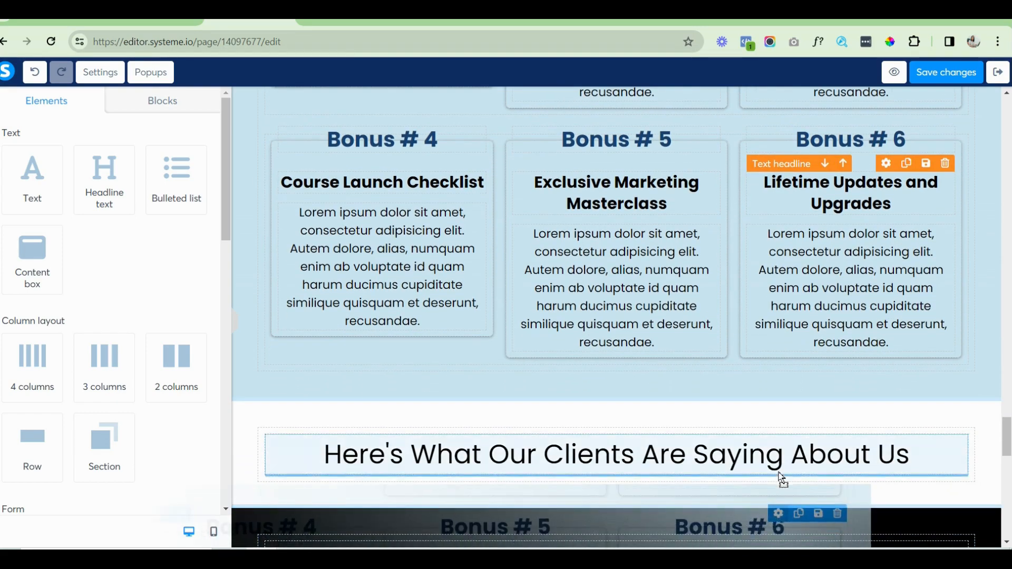
{"action": "left_click_drag", "start_coordinate": [782, 479], "coordinate": [781, 479]}
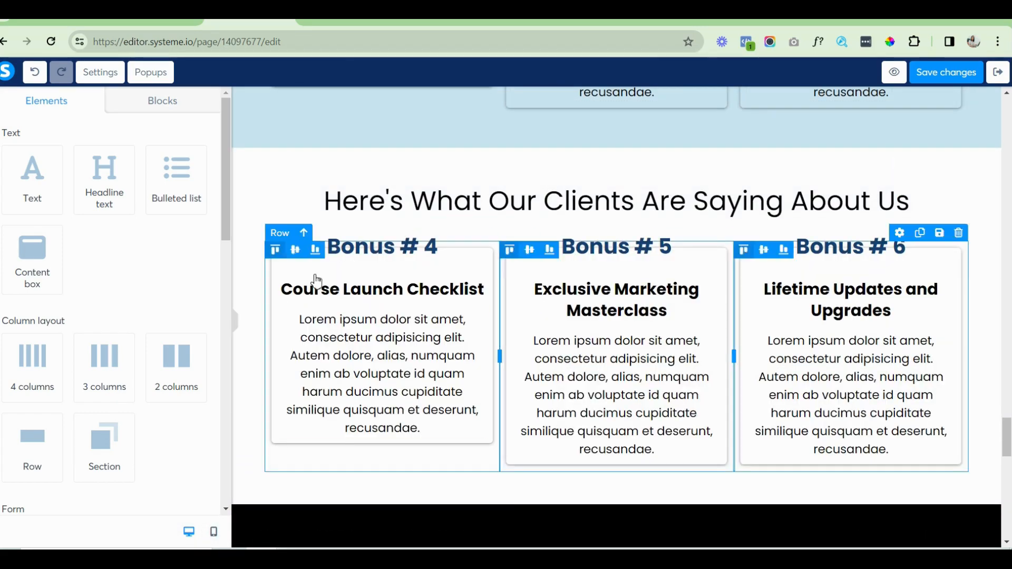
{"action": "left_click", "coordinate": [421, 258]}
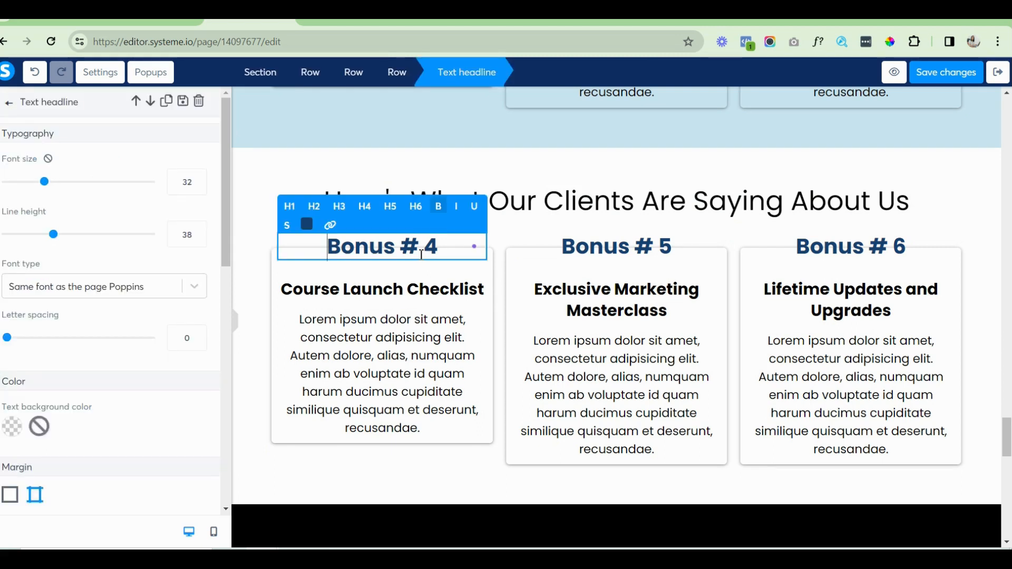
{"action": "key", "text": "ctrl+a"}
{"action": "key", "text": "BackSpace"}
{"action": "type", "text": "He is"}
{"action": "key", "text": "BackSpace"}
{"action": "key", "text": "BackSpace"}
{"action": "key", "text": "BackSpace"}
{"action": "key", "text": "BackSpace"}
{"action": "key", "text": "BackSpace"}
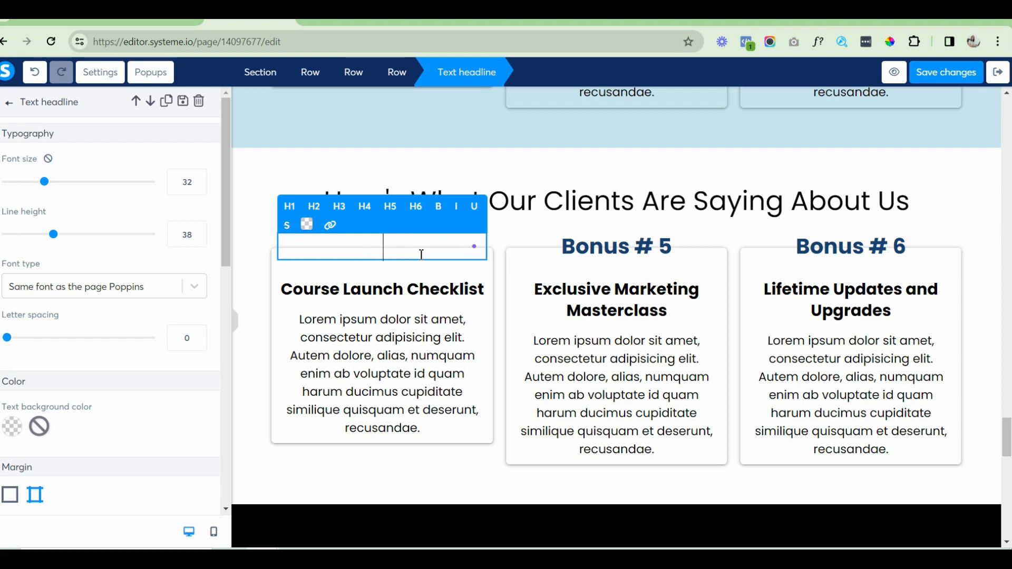
{"action": "left_click", "coordinate": [265, 244]}
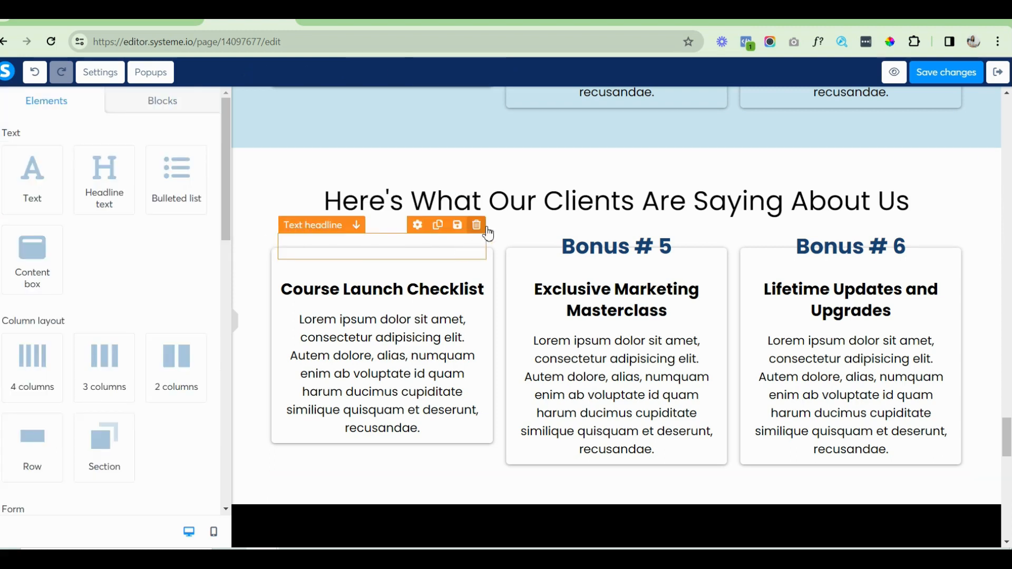
Delete the bonus number headlines from the three boxes below the "Here's What Our Clients Are Saying About Us" heading.
{"action": "left_click", "coordinate": [477, 226]}
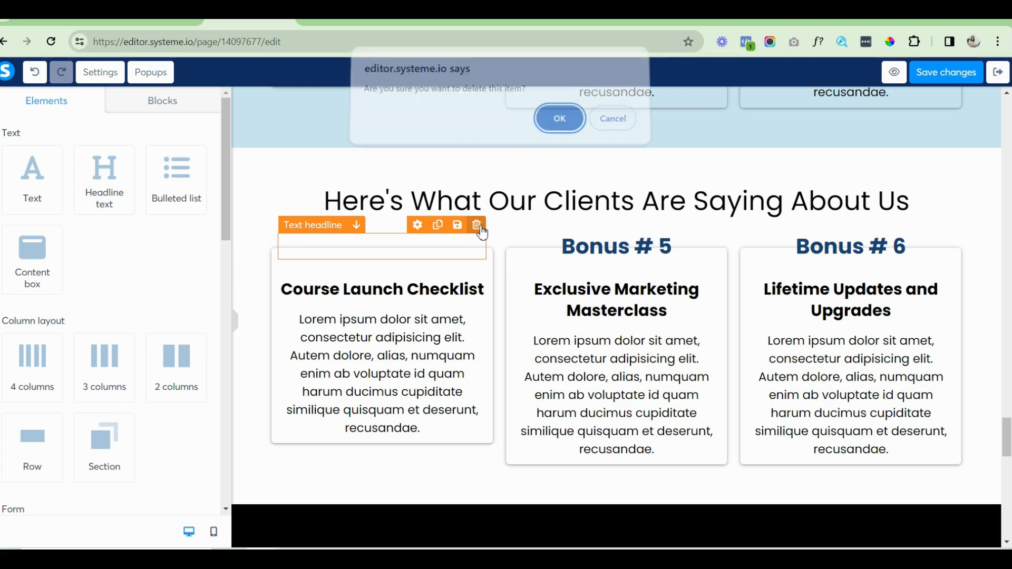
{"action": "left_click", "coordinate": [559, 127]}
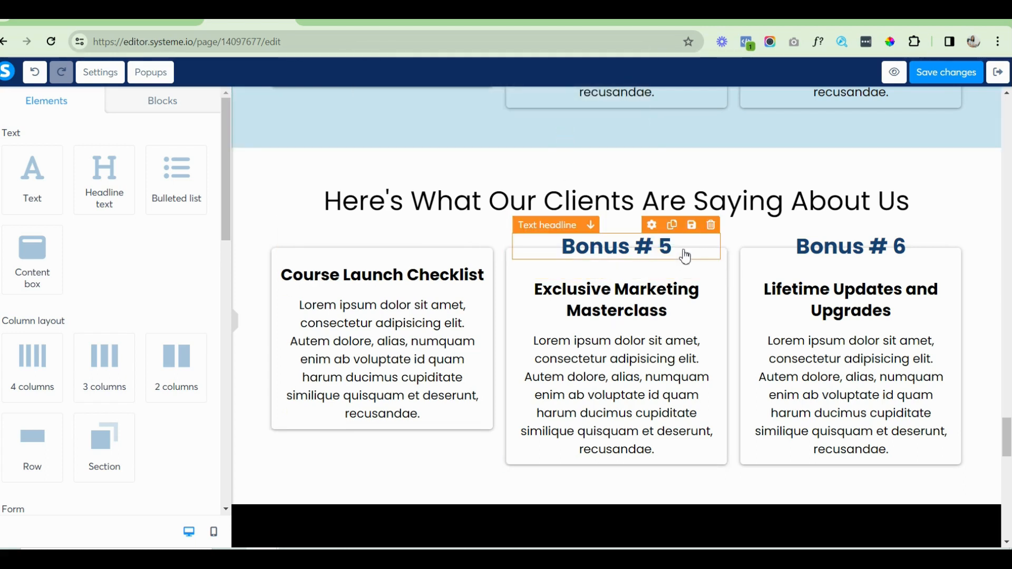
{"action": "left_click", "coordinate": [709, 225]}
{"action": "left_click", "coordinate": [570, 127]}
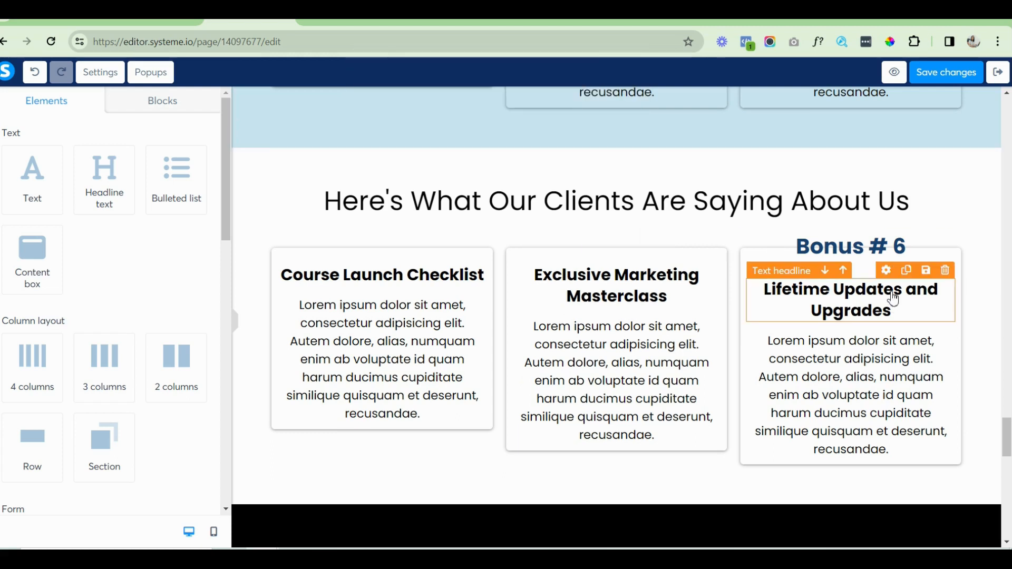
{"action": "left_click", "coordinate": [945, 230]}
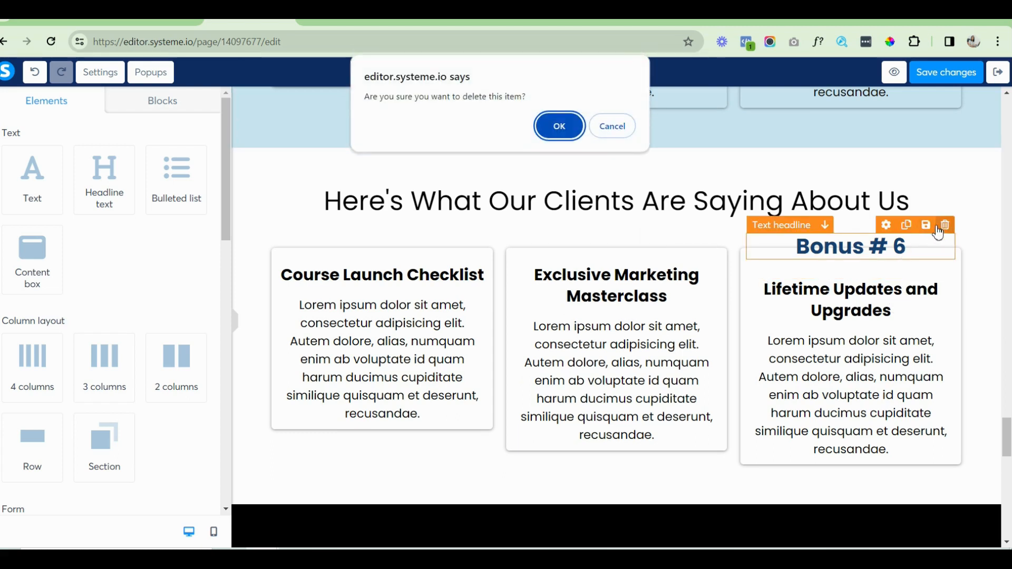
{"action": "left_click", "coordinate": [568, 140]}
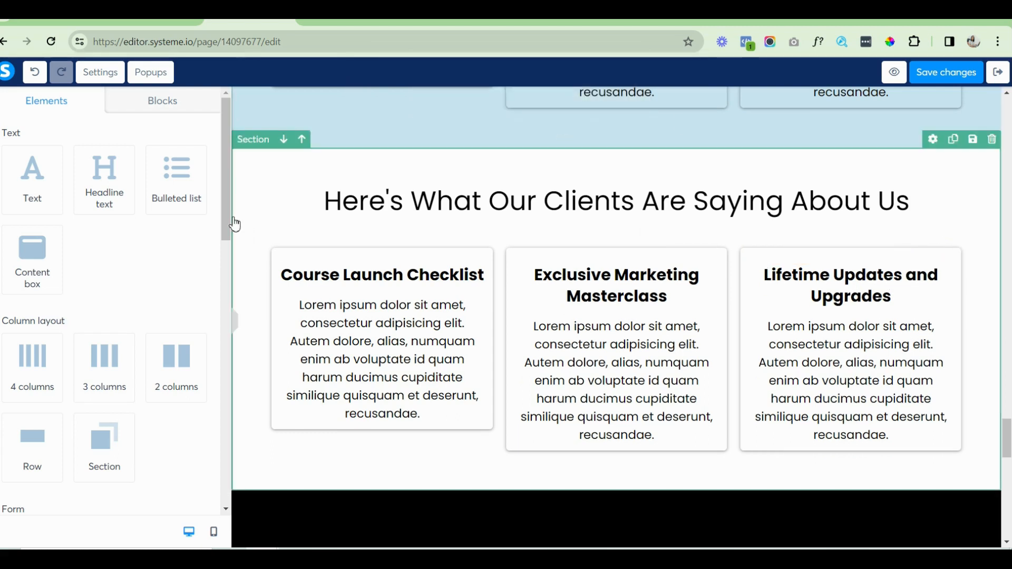
Add an image element at the top of each of the three client testimonial boxes and save the page.
{"action": "left_click_drag", "start_coordinate": [225, 214], "coordinate": [221, 379]}
{"action": "left_click_drag", "start_coordinate": [26, 351], "coordinate": [411, 274]}
{"action": "left_click_drag", "start_coordinate": [30, 357], "coordinate": [556, 285]}
{"action": "left_click_drag", "start_coordinate": [22, 359], "coordinate": [862, 277]}
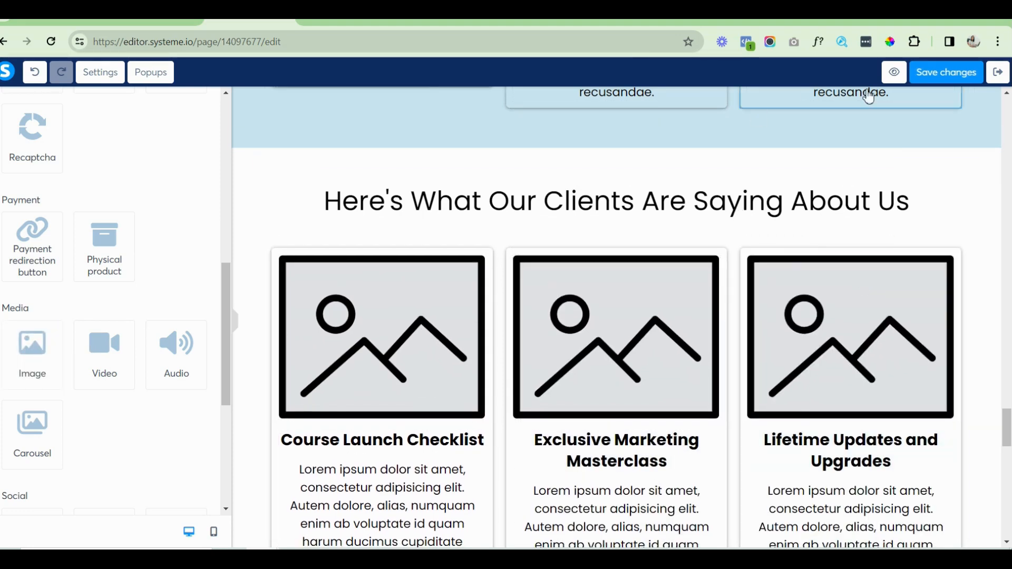
{"action": "left_click", "coordinate": [945, 74]}
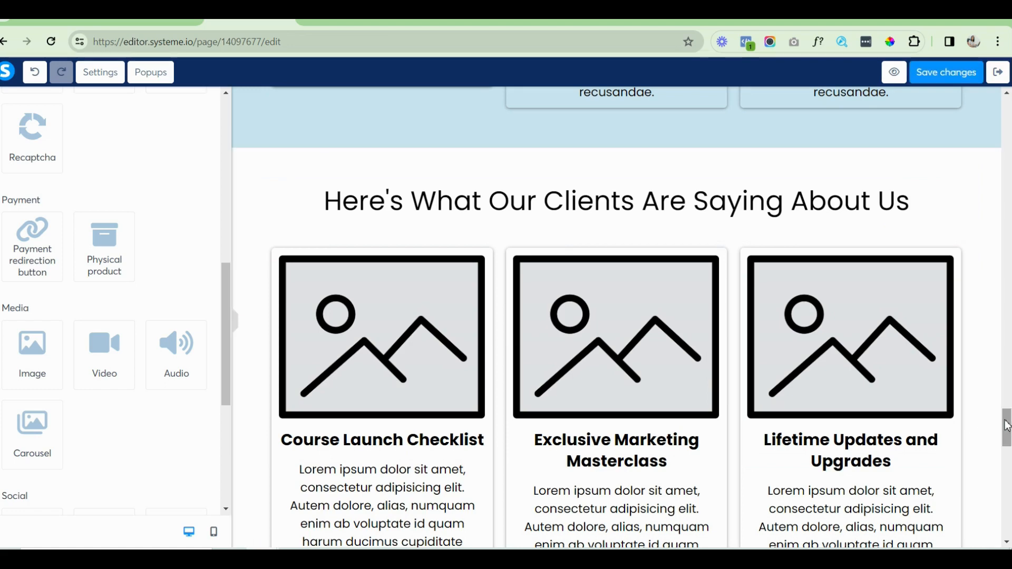
Delete the "Course Launch Checklist", "Exclusive Marketing Masterclass" and "Lifetime Updates and Upgrades" headlines from the testimonial boxes.
{"action": "scroll", "coordinate": [353, 332], "scroll_direction": "down", "scroll_amount": 2}
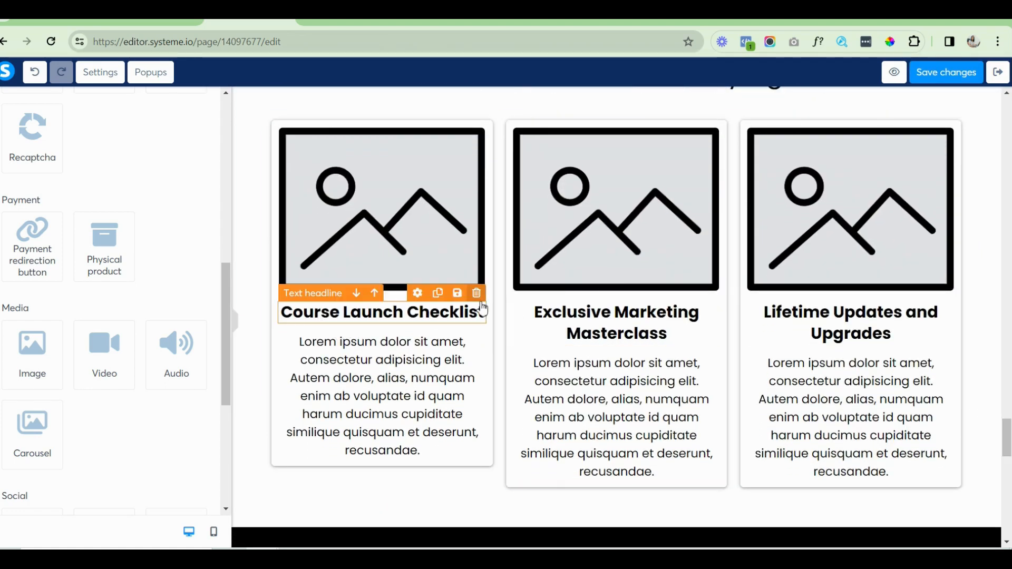
{"action": "left_click", "coordinate": [477, 293]}
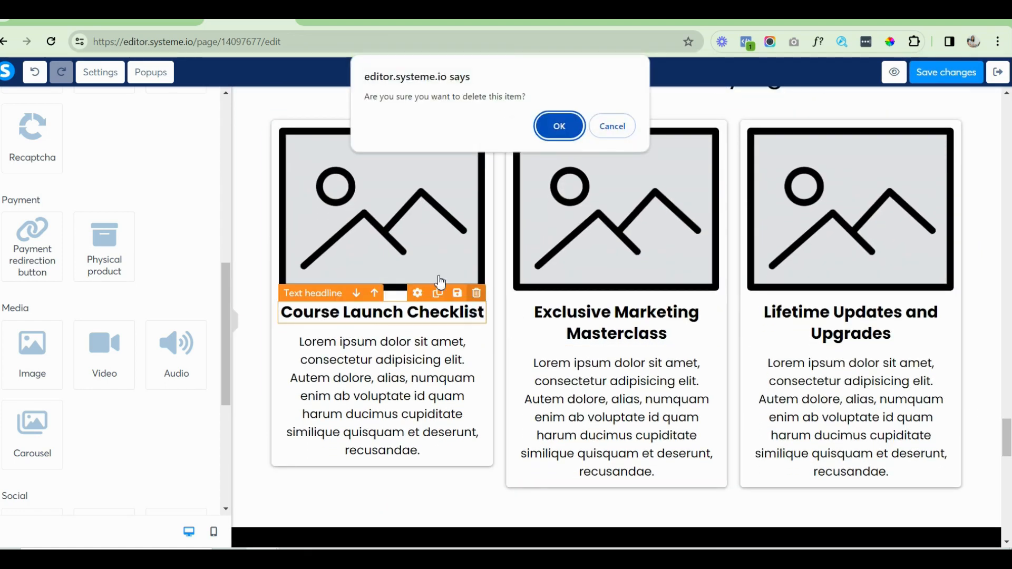
{"action": "left_click", "coordinate": [553, 125]}
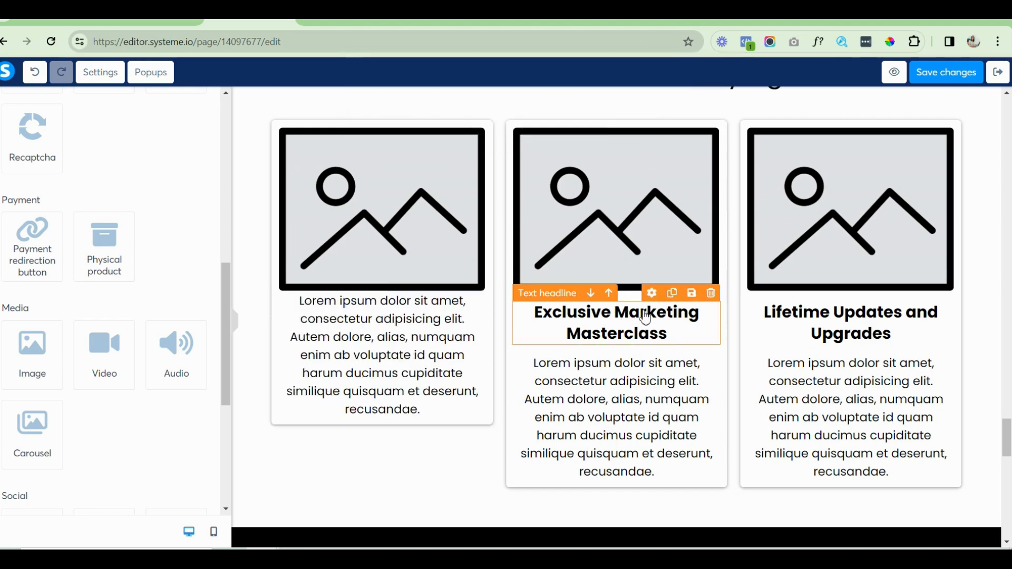
{"action": "left_click", "coordinate": [710, 295]}
{"action": "left_click", "coordinate": [556, 125]}
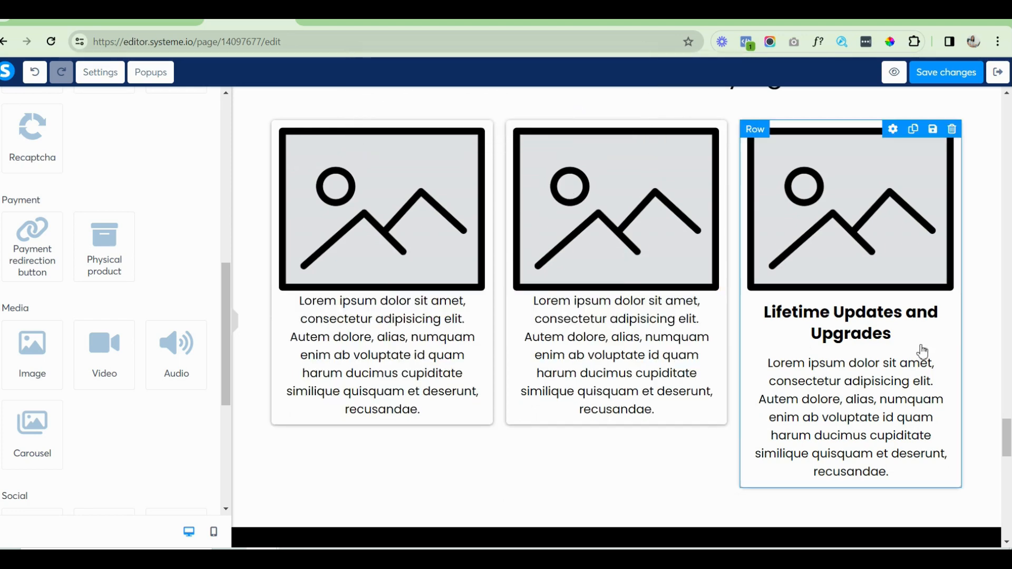
{"action": "left_click", "coordinate": [945, 293]}
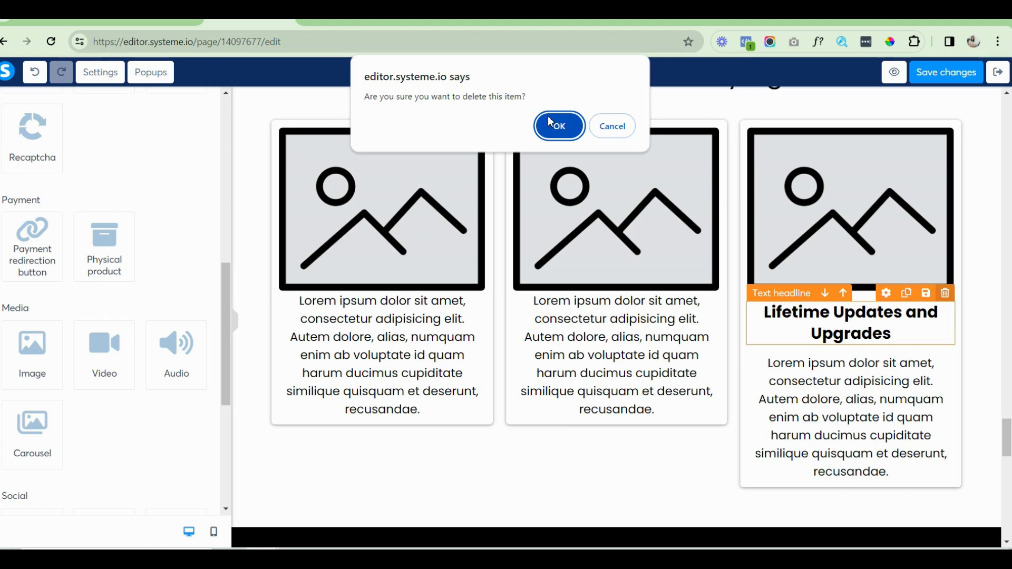
{"action": "left_click", "coordinate": [573, 138]}
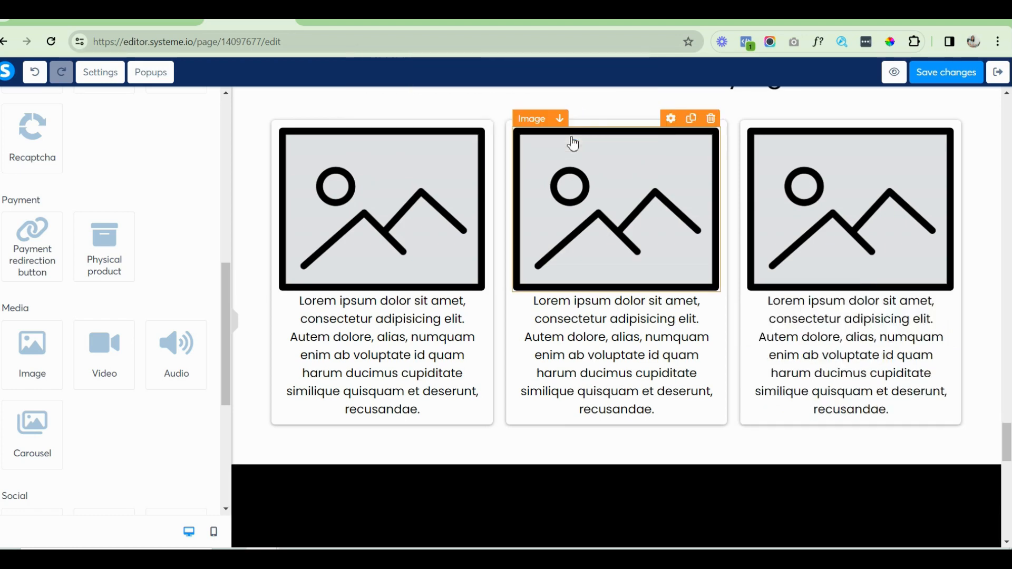
Set the margin of the Lorem ipsum text in all three testimonial boxes to 10 and save the page.
{"action": "left_click", "coordinate": [420, 339]}
{"action": "scroll", "coordinate": [83, 315], "scroll_direction": "down", "scroll_amount": 2}
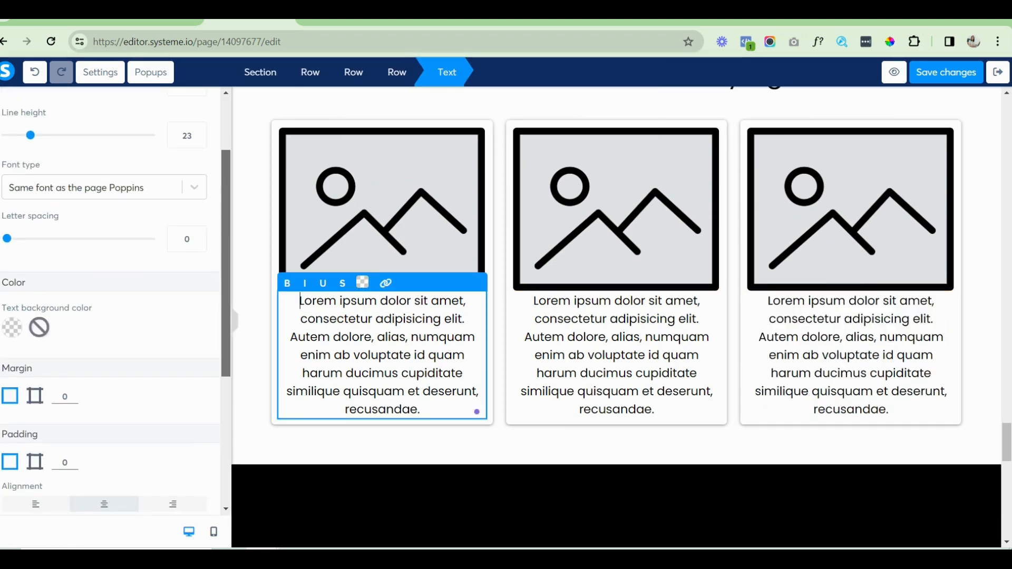
{"action": "left_click", "coordinate": [54, 398]}
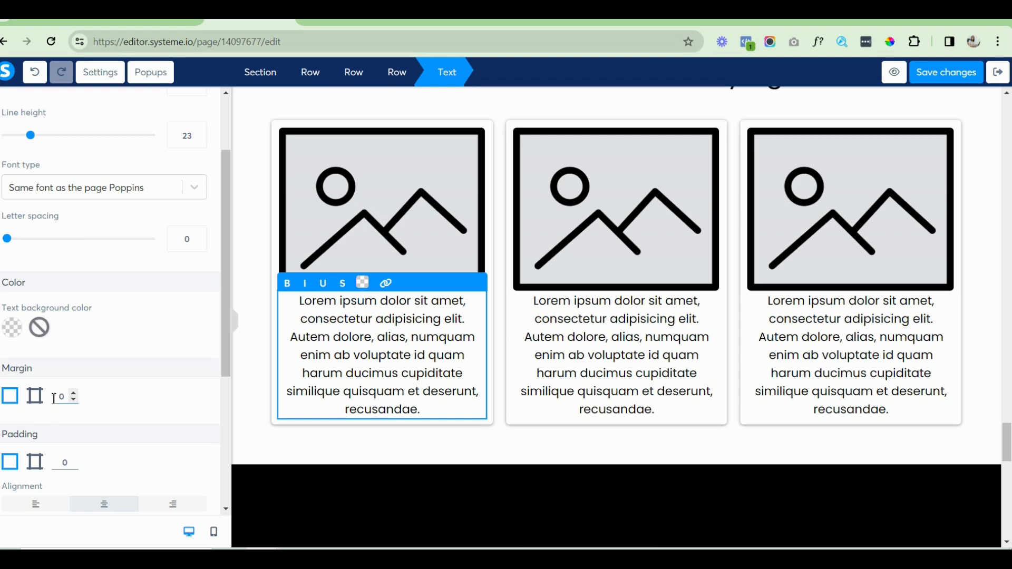
{"action": "type", "text": "1"}
{"action": "left_click", "coordinate": [565, 382]}
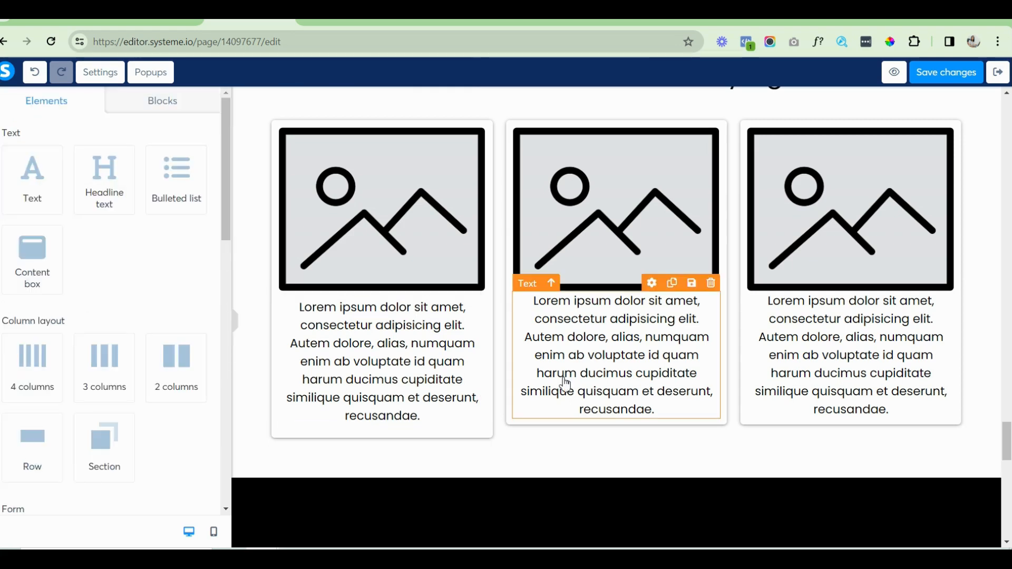
{"action": "left_click", "coordinate": [565, 384]}
{"action": "type", "text": "10"}
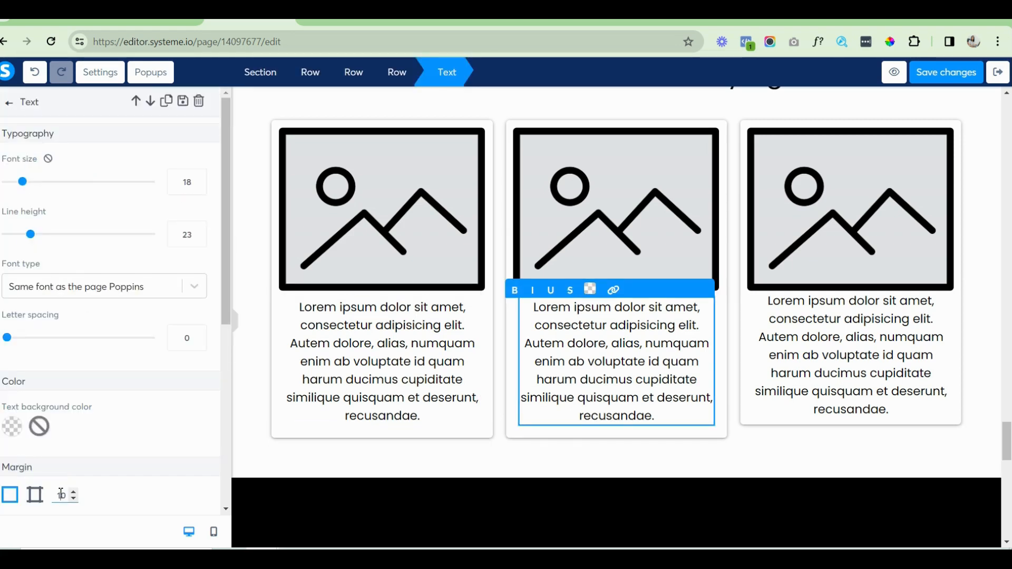
{"action": "left_click", "coordinate": [820, 341]}
{"action": "left_click", "coordinate": [820, 342]}
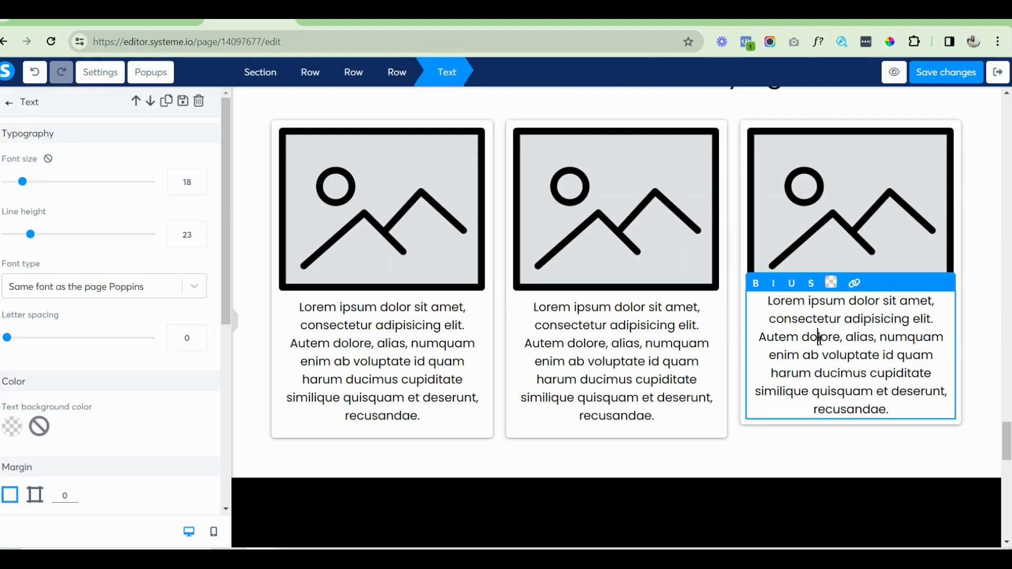
{"action": "type", "text": "1"}
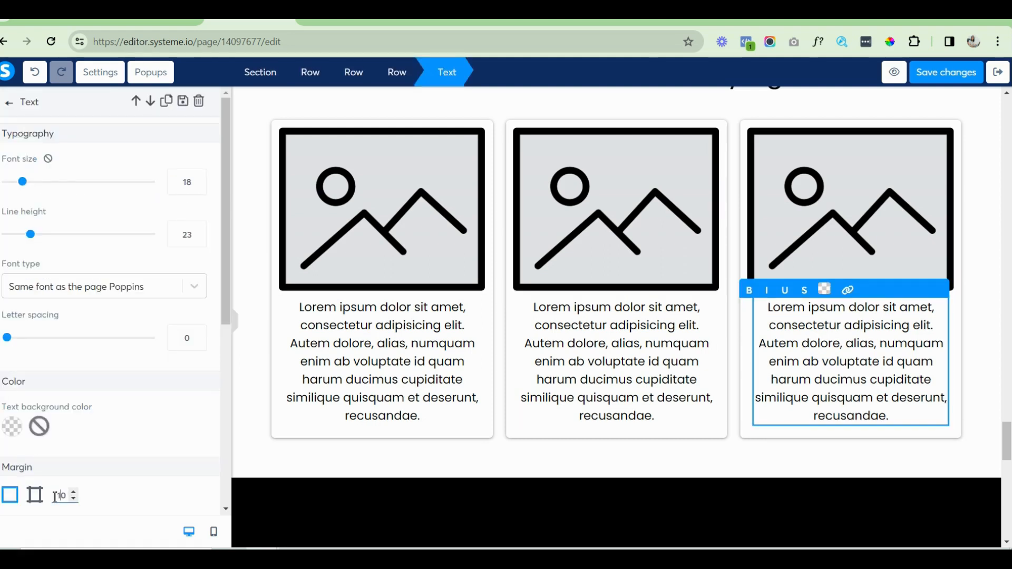
{"action": "left_click", "coordinate": [929, 77]}
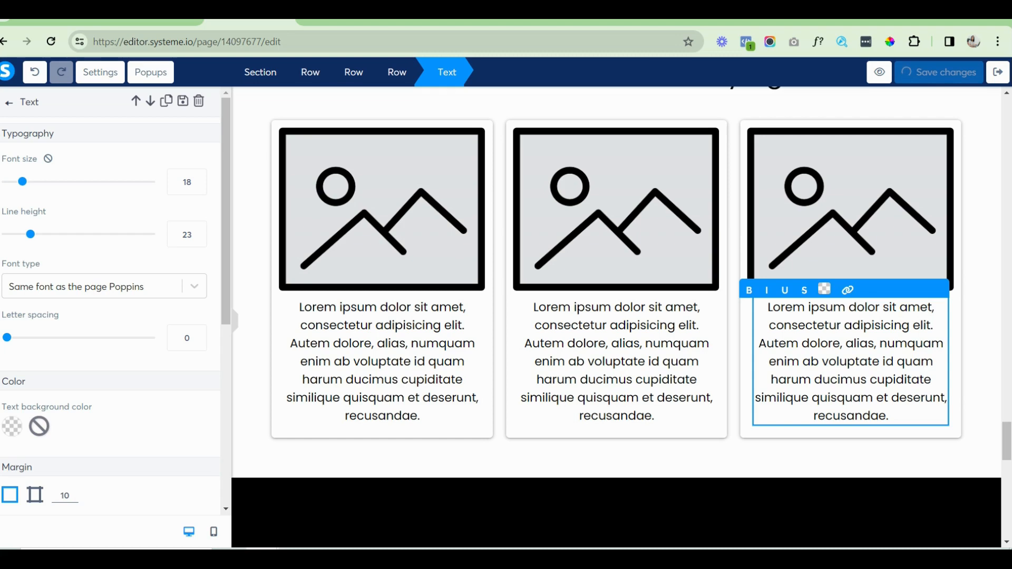
Delete the empty text element above the "Stack/Price anchor/Timer (if any)" text in the black section below the testimonials.
{"action": "mouse_move", "coordinate": [1006, 442]}
{"action": "left_mouse_down"}
{"action": "mouse_move", "coordinate": [1007, 419]}
{"action": "mouse_move", "coordinate": [1008, 457]}
{"action": "left_mouse_up"}
{"action": "left_click", "coordinate": [393, 348]}
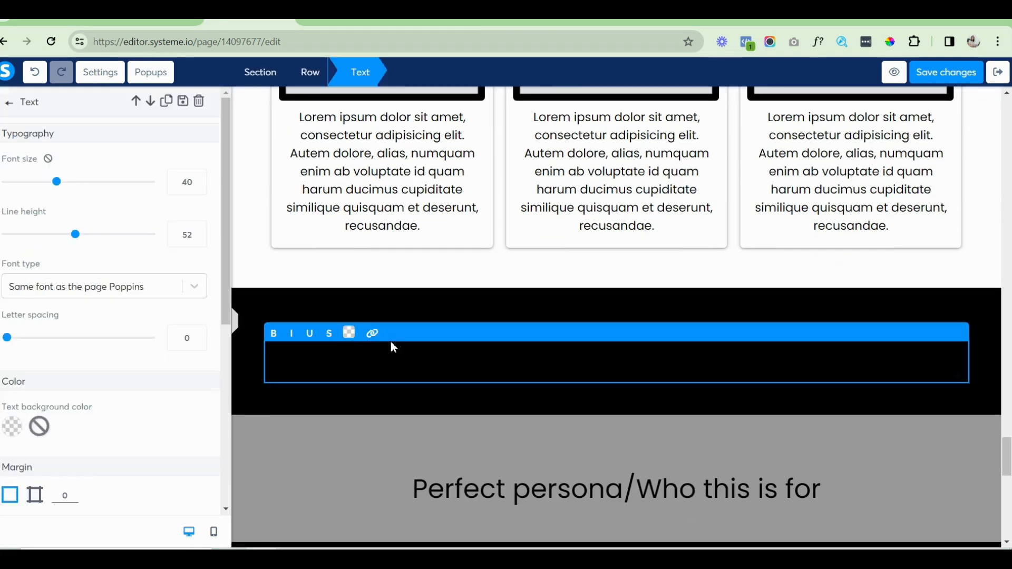
{"action": "double_click", "coordinate": [603, 362]}
{"action": "left_click", "coordinate": [417, 369]}
{"action": "key", "text": "shift+End"}
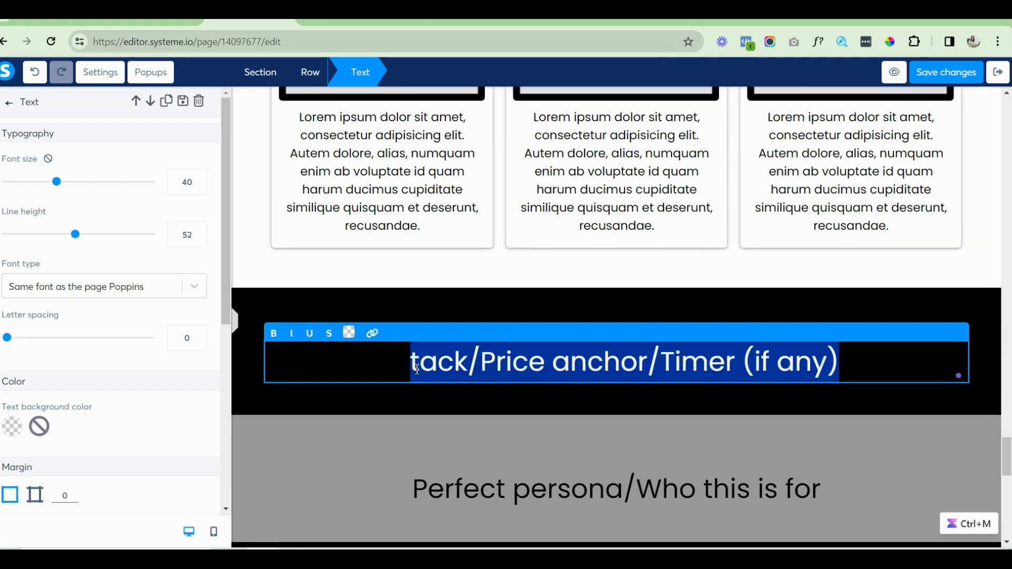
{"action": "left_click", "coordinate": [361, 364]}
{"action": "key", "text": "shift+End"}
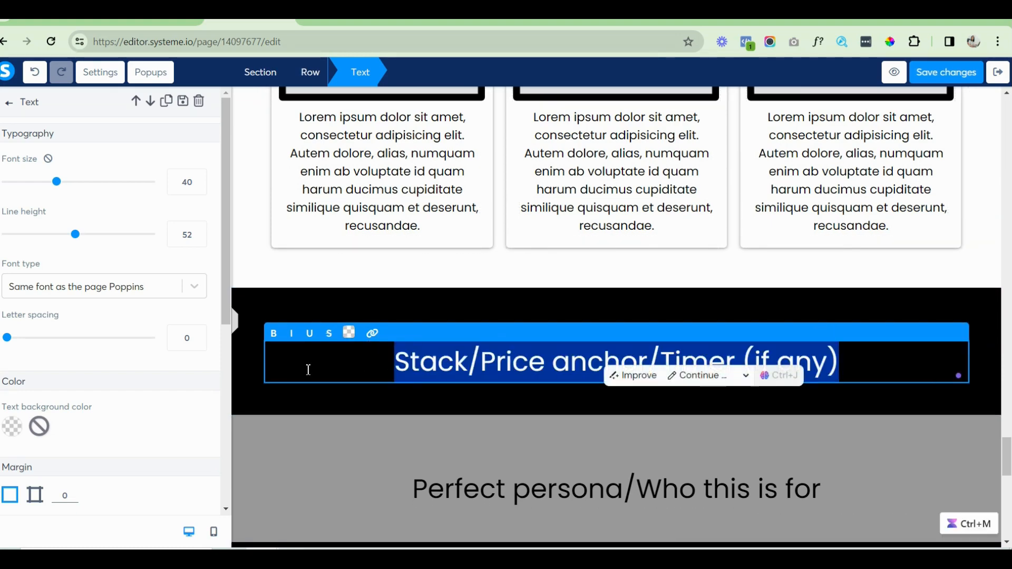
{"action": "key", "text": "BackSpace"}
{"action": "left_click", "coordinate": [463, 308]}
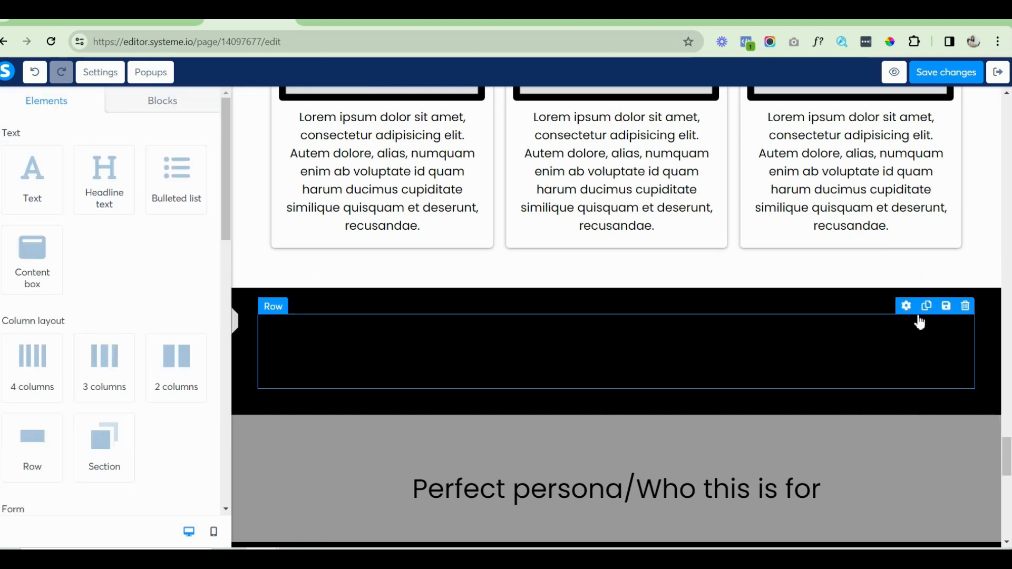
{"action": "left_click", "coordinate": [961, 317]}
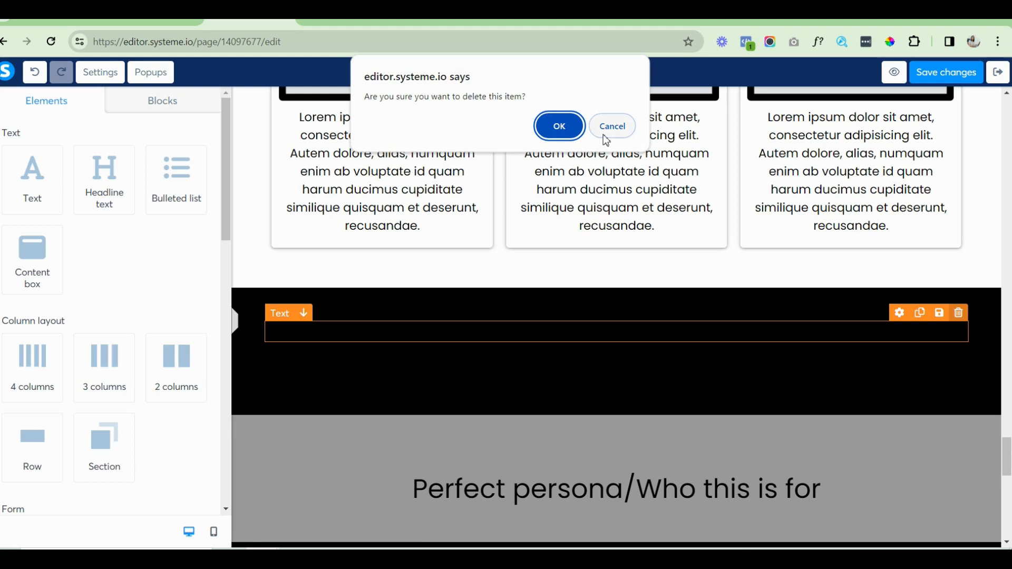
{"action": "left_click", "coordinate": [559, 126]}
{"action": "left_click", "coordinate": [567, 125]}
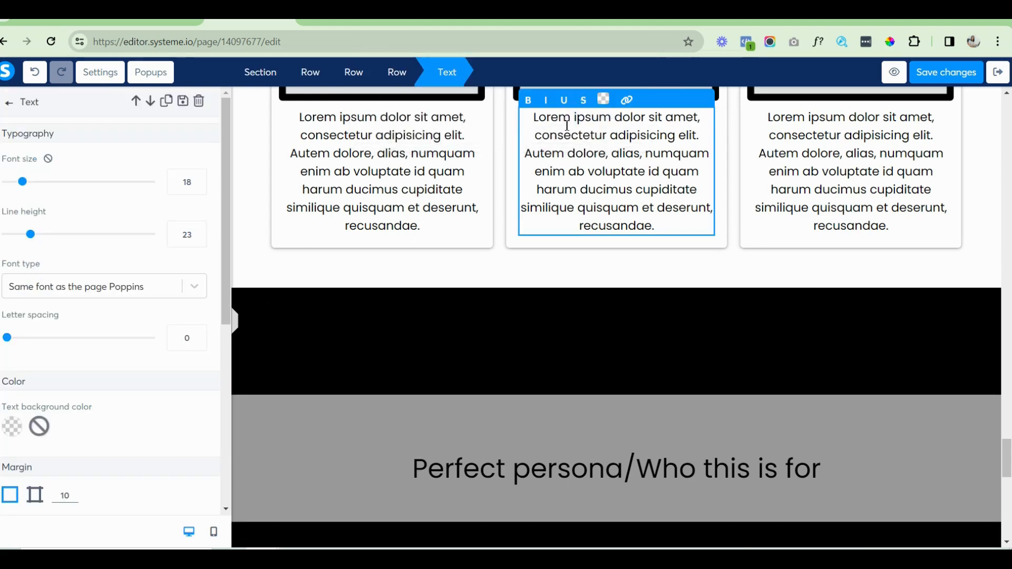
Set the background color of the black section below the testimonials to the saved light blue CDE8F1.
{"action": "left_click", "coordinate": [443, 366]}
{"action": "left_click", "coordinate": [245, 303]}
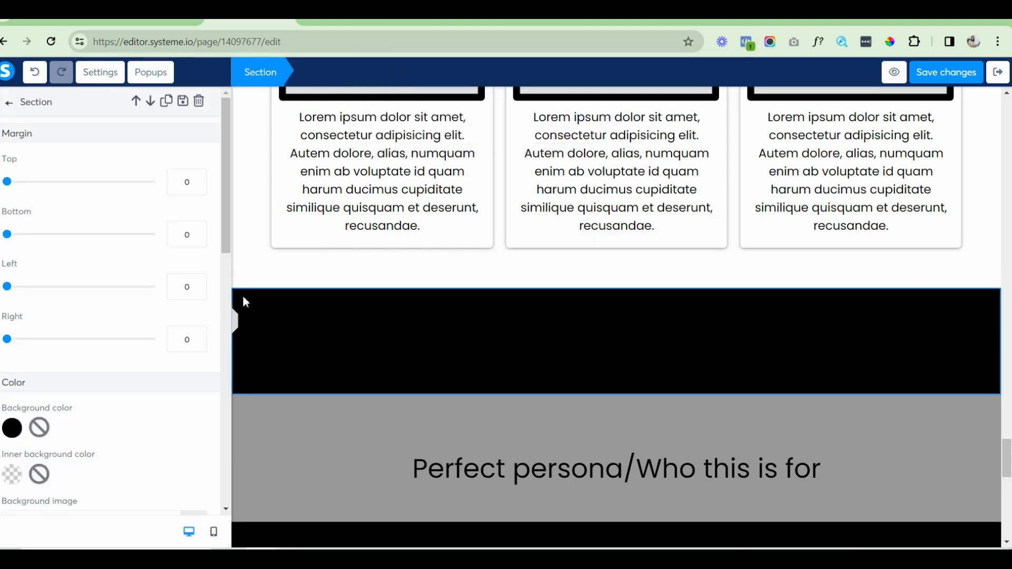
{"action": "left_click_drag", "start_coordinate": [225, 237], "coordinate": [225, 295]}
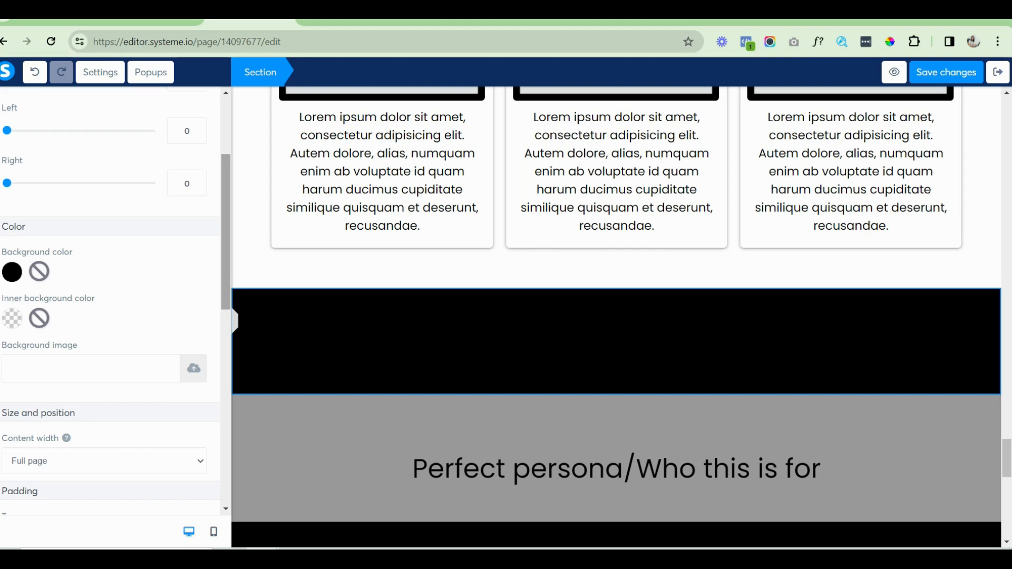
{"action": "left_click", "coordinate": [13, 273]}
{"action": "left_click", "coordinate": [82, 385]}
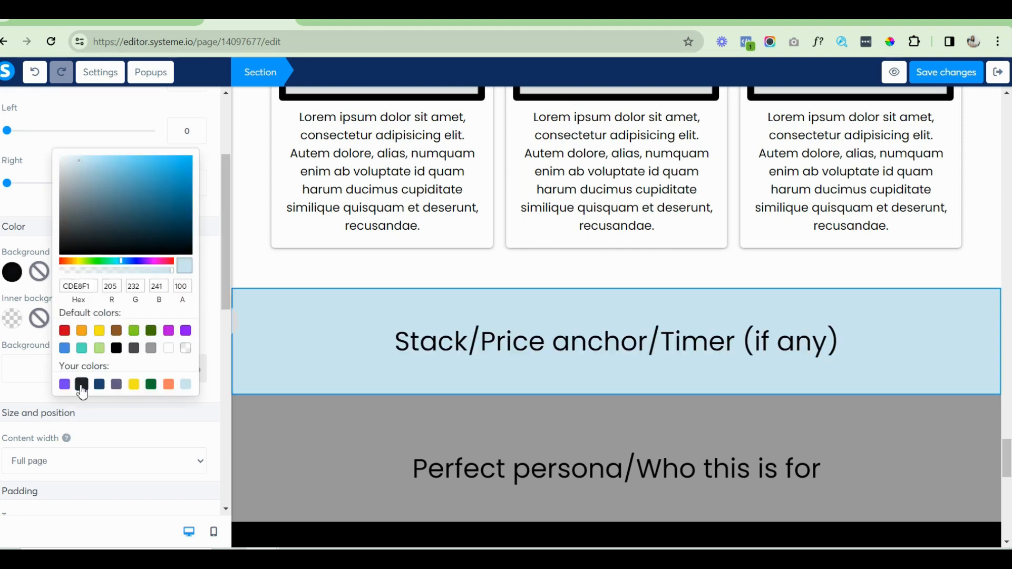
Replace the "Stack/Price anchor/Timer (if any)" text with a heading starting "Here's".
{"action": "triple_click", "coordinate": [360, 351]}
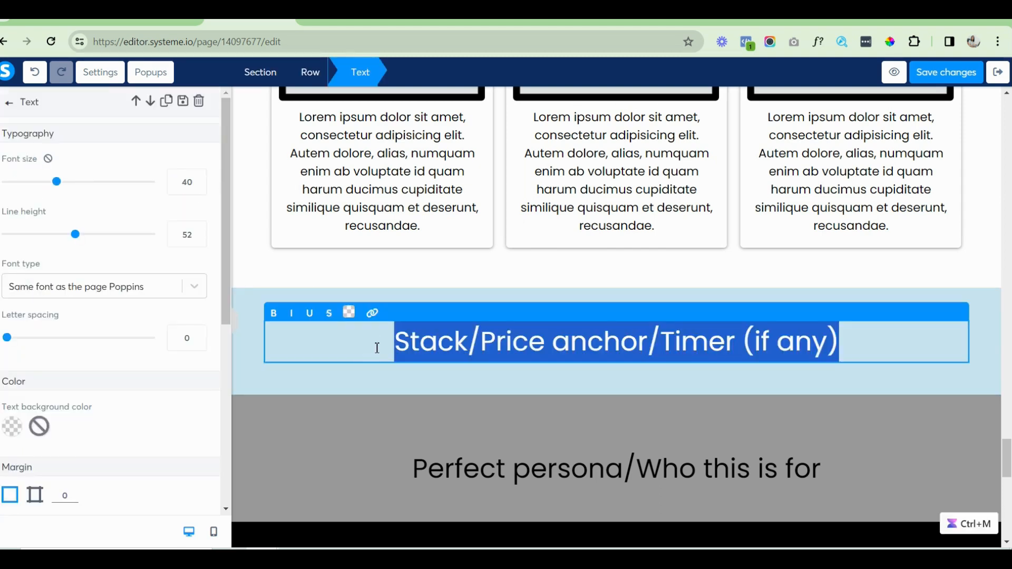
{"action": "type", "text": "Here's "}
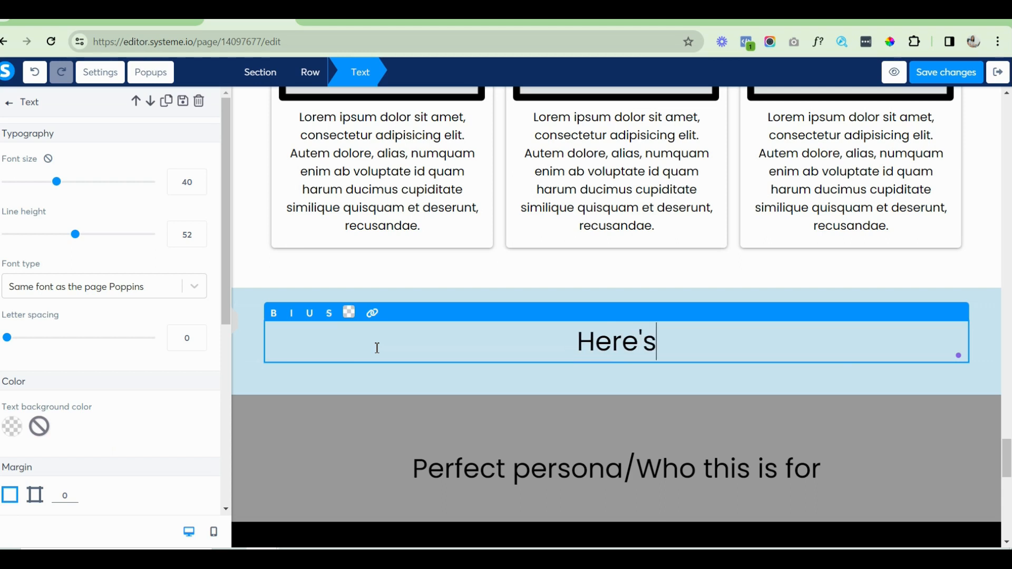
Complete the heading in the light blue section as "Here's Everything You Get" and save the page.
{"action": "type", "text": "Everything You get"}
{"action": "key", "text": "BackSpace"}
{"action": "key", "text": "BackSpace"}
{"action": "key", "text": "BackSpace"}
{"action": "type", "text": "Get"}
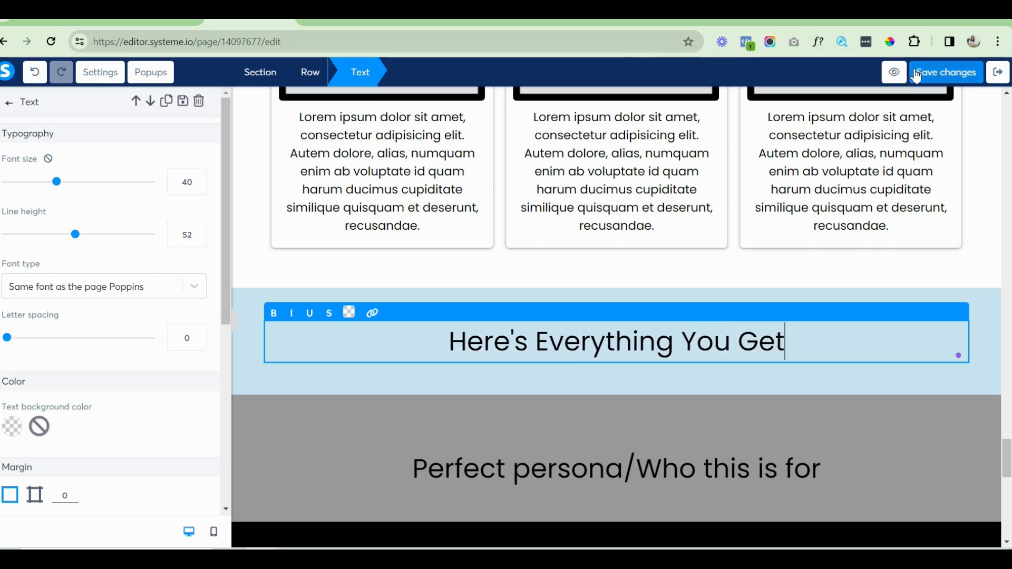
{"action": "left_click", "coordinate": [932, 72]}
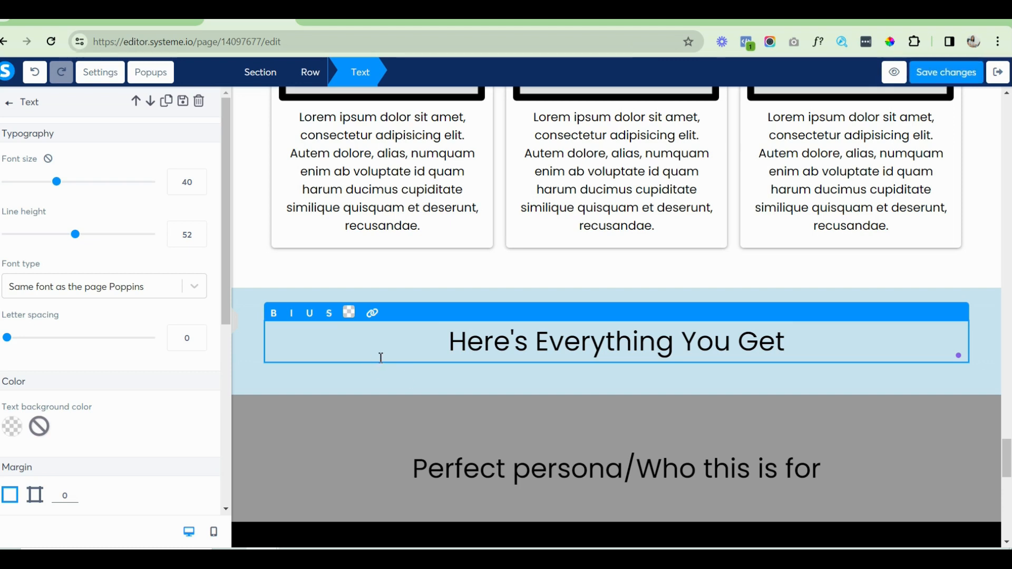
Add an image element below the "Here's Everything You Get" heading and save the page.
{"action": "left_click_drag", "start_coordinate": [228, 217], "coordinate": [206, 197]}
{"action": "left_click", "coordinate": [12, 105]}
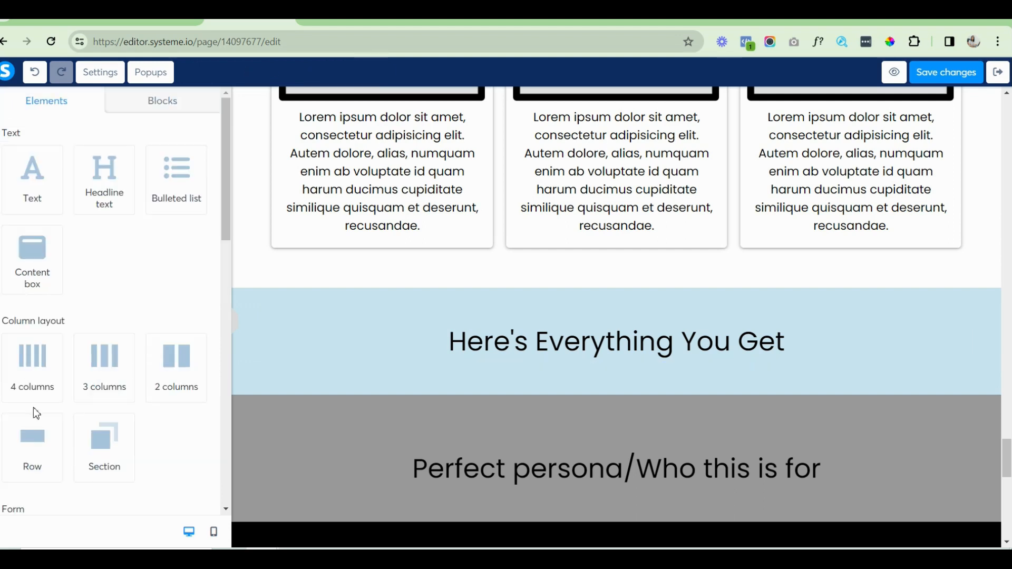
{"action": "left_click_drag", "start_coordinate": [229, 198], "coordinate": [222, 299]}
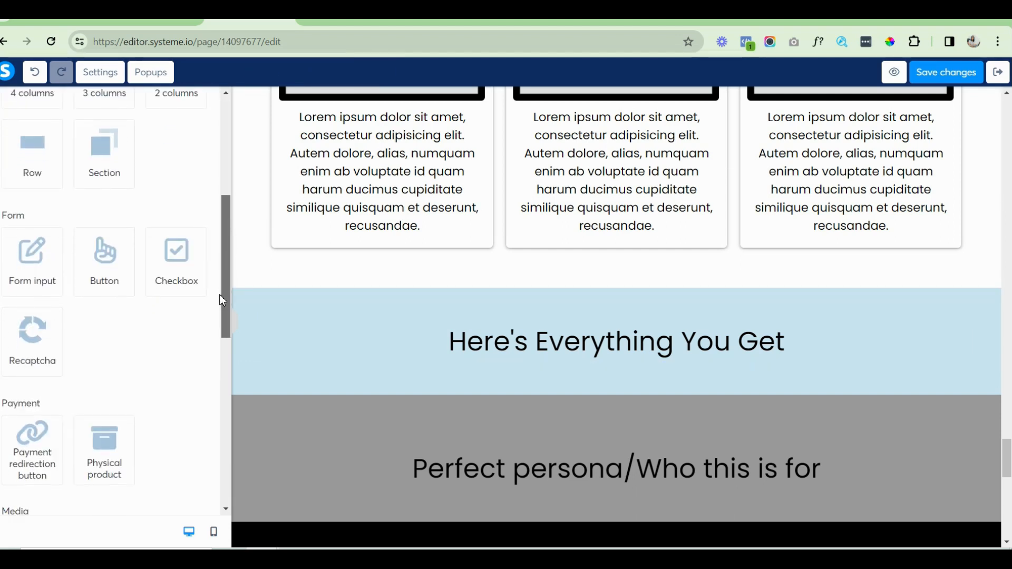
{"action": "scroll", "coordinate": [207, 358], "scroll_direction": "down", "scroll_amount": 4}
{"action": "left_click_drag", "start_coordinate": [27, 322], "coordinate": [593, 351]}
{"action": "left_click", "coordinate": [952, 71]}
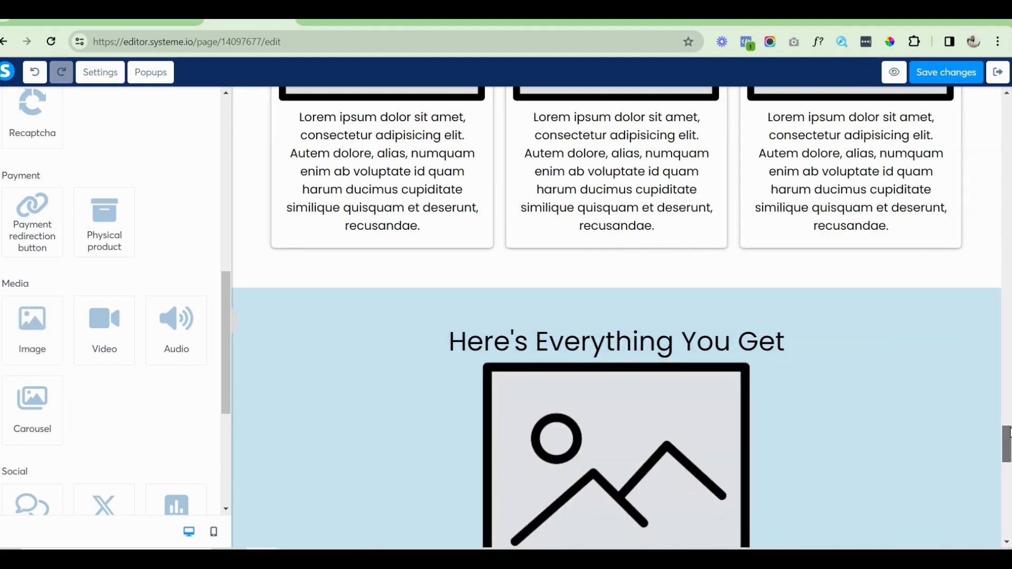
Add a text element directly below the image placeholder in the light blue section.
{"action": "scroll", "coordinate": [617, 316], "scroll_direction": "down", "scroll_amount": 5}
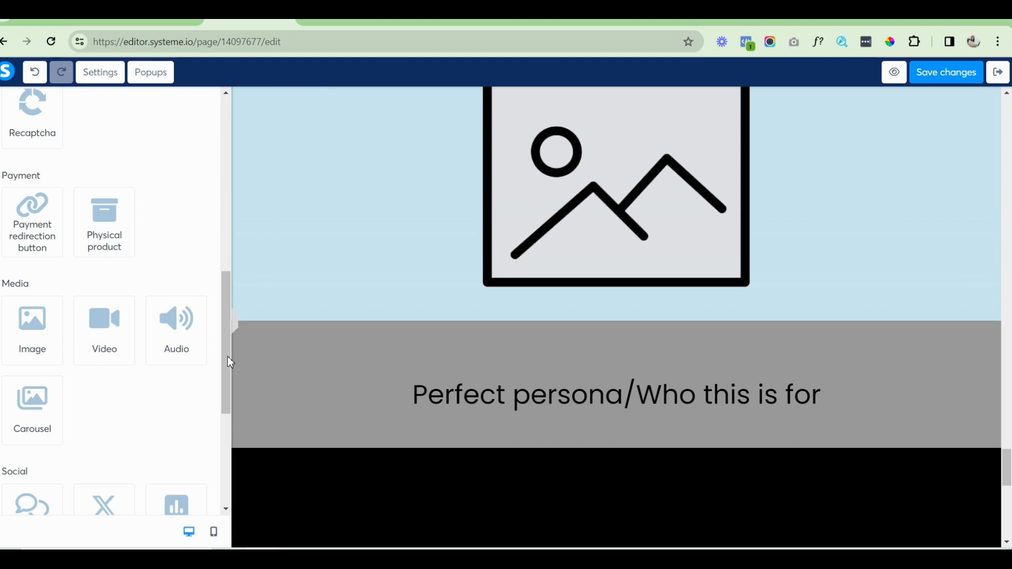
{"action": "left_click_drag", "start_coordinate": [228, 359], "coordinate": [236, 169]}
{"action": "left_click_drag", "start_coordinate": [20, 177], "coordinate": [605, 298]}
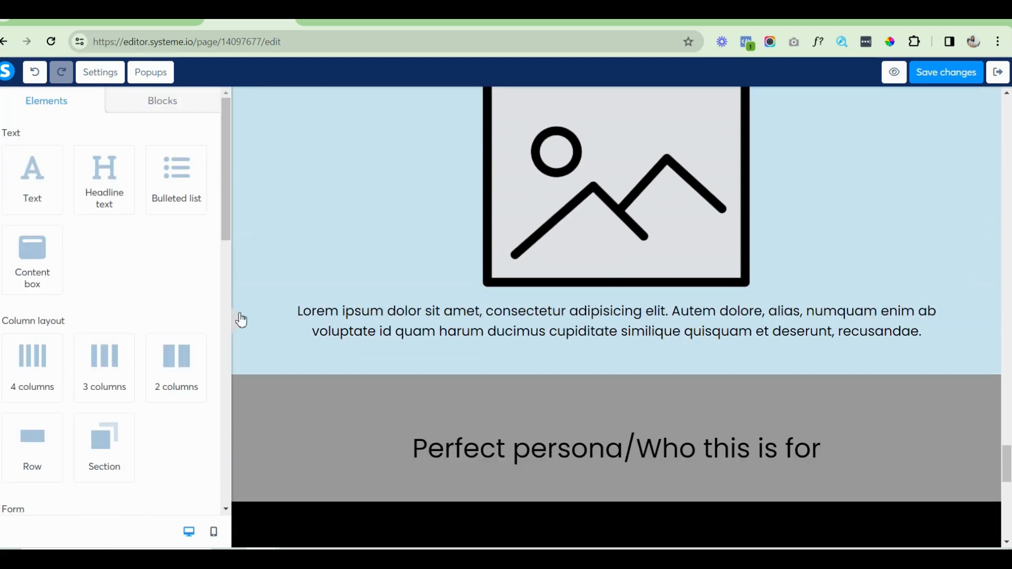
Replace the placeholder text below the image with "# Module 1", a long row of dots and "$97" on one line.
{"action": "double_click", "coordinate": [301, 318]}
{"action": "key", "text": "ctrl+a"}
{"action": "key", "text": "BackSpace"}
{"action": "type", "text": "# Module 1"}
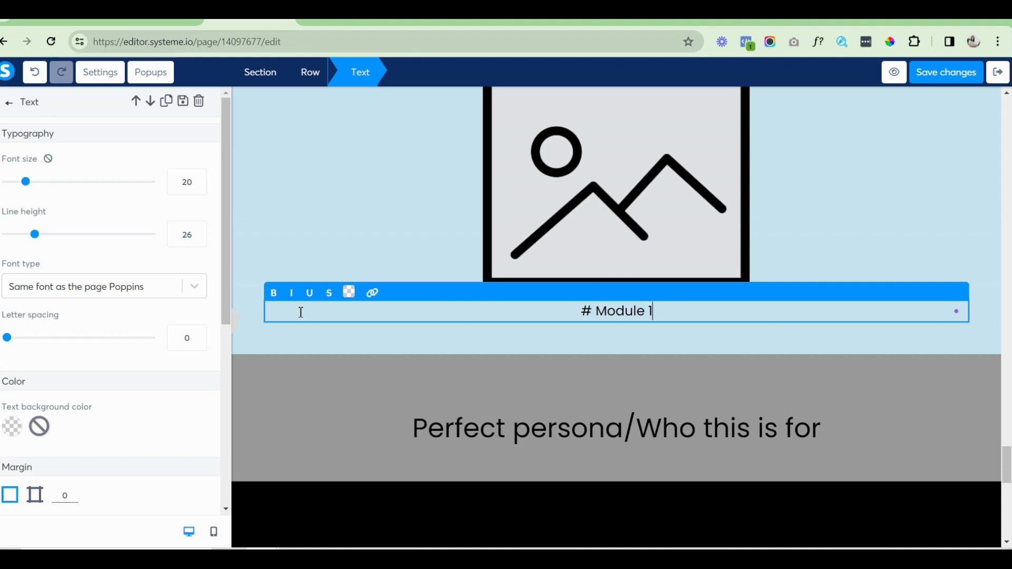
{"action": "type", "text": ".............................."}
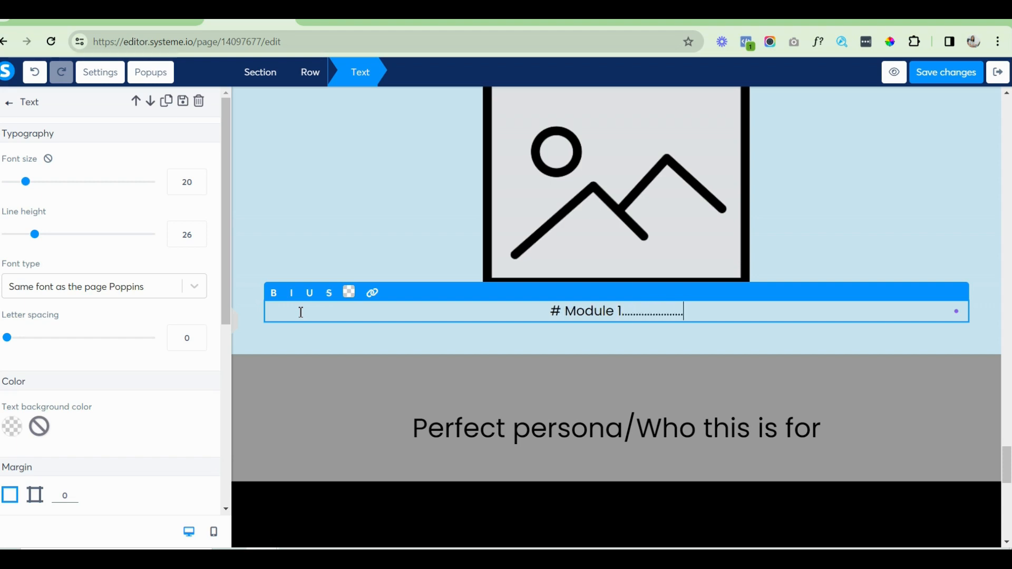
{"action": "type", "text": ".................................."}
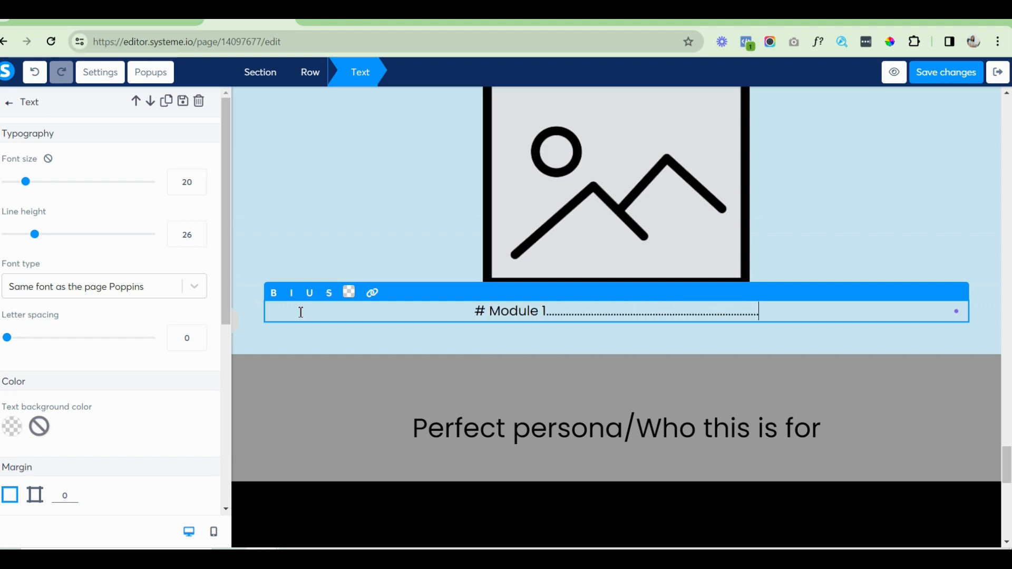
{"action": "type", "text": "$"}
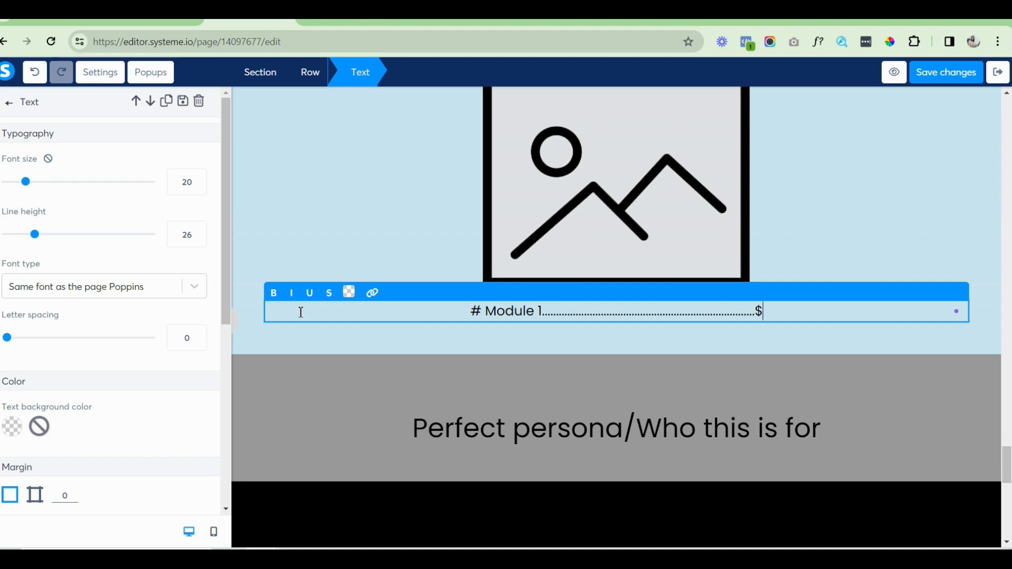
{"action": "type", "text": "997"}
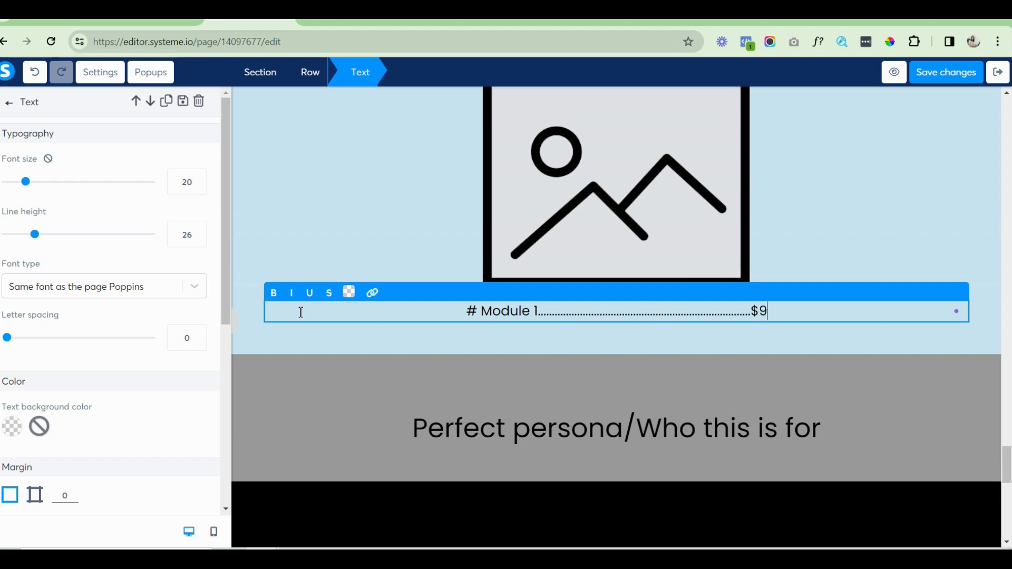
{"action": "key", "text": "BackSpace"}
{"action": "key", "text": "BackSpace"}
{"action": "type", "text": "7"}
{"action": "key", "text": "Return"}
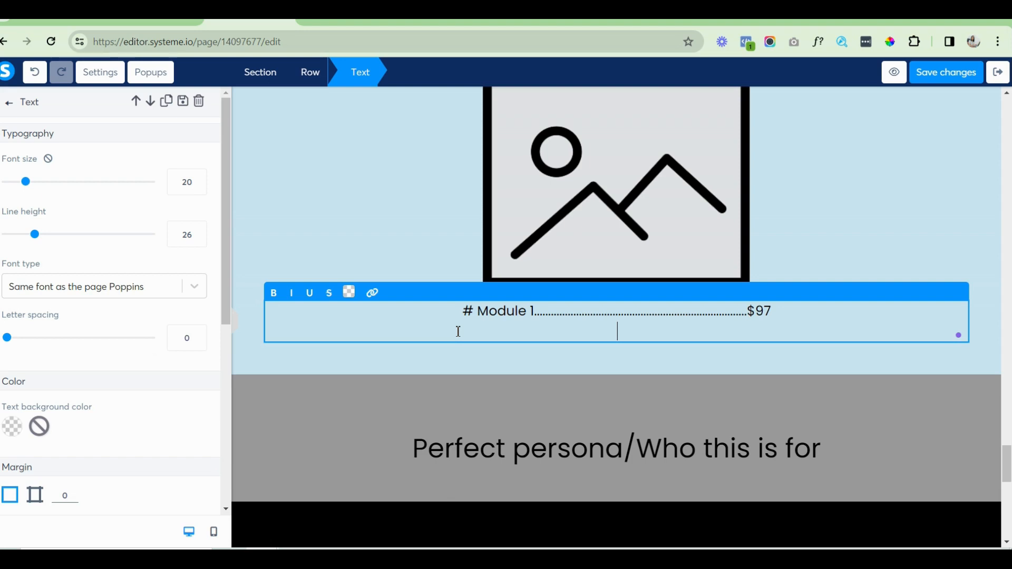
{"action": "key", "text": "BackSpace"}
{"action": "left_click", "coordinate": [834, 224]}
Duplicate the "# Module 1" price line six times.
{"action": "mouse_move", "coordinate": [788, 312]}
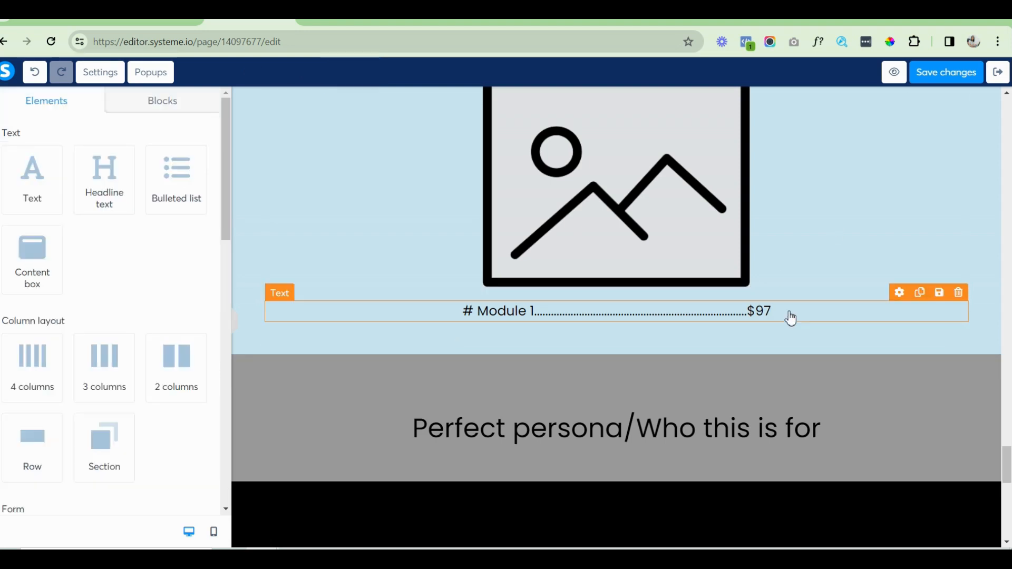
{"action": "left_click", "coordinate": [918, 293]}
{"action": "left_click", "coordinate": [919, 294]}
{"action": "left_click", "coordinate": [918, 293]}
{"action": "left_click", "coordinate": [919, 293]}
{"action": "left_click", "coordinate": [919, 293]}
{"action": "left_click", "coordinate": [919, 293]}
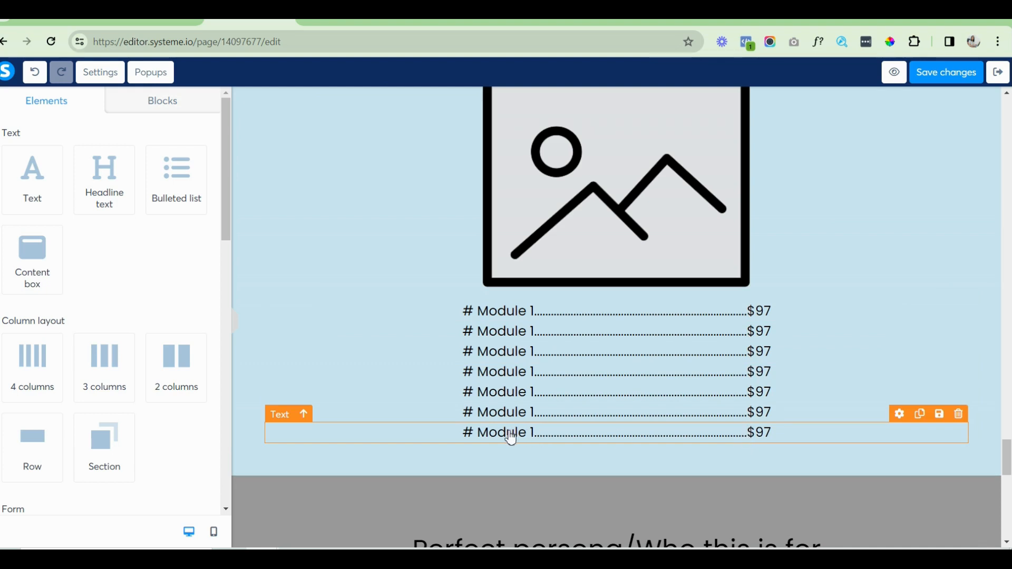
Change "Module" to "Bonus" in the last price line and duplicate that line three times.
{"action": "double_click", "coordinate": [486, 435]}
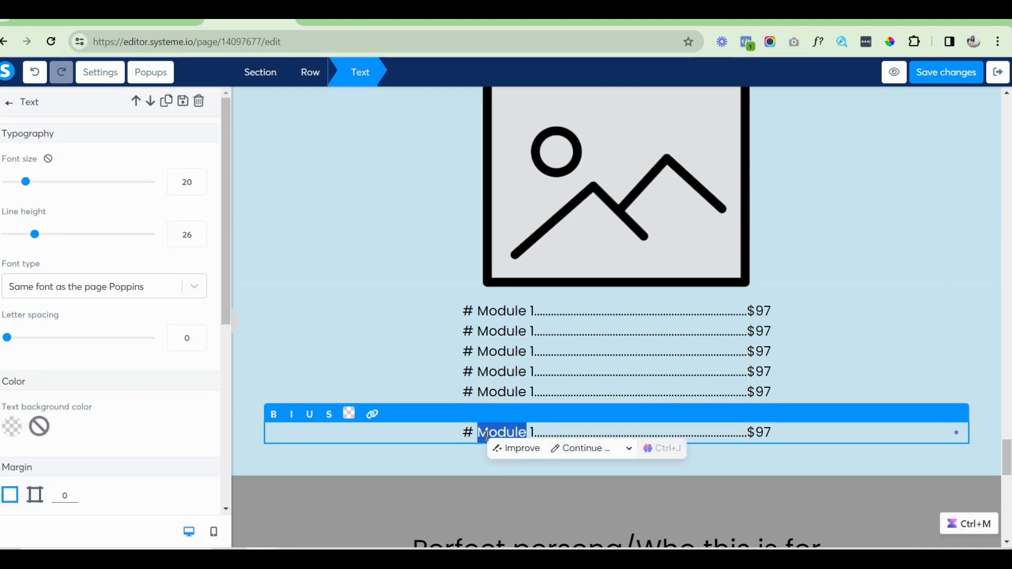
{"action": "type", "text": "Bonus"}
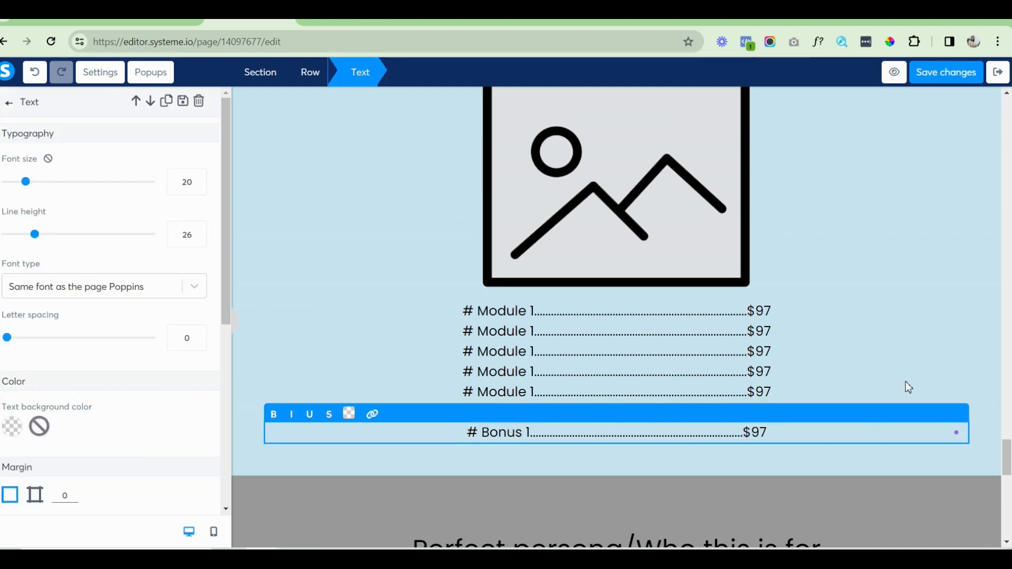
{"action": "left_click", "coordinate": [903, 351]}
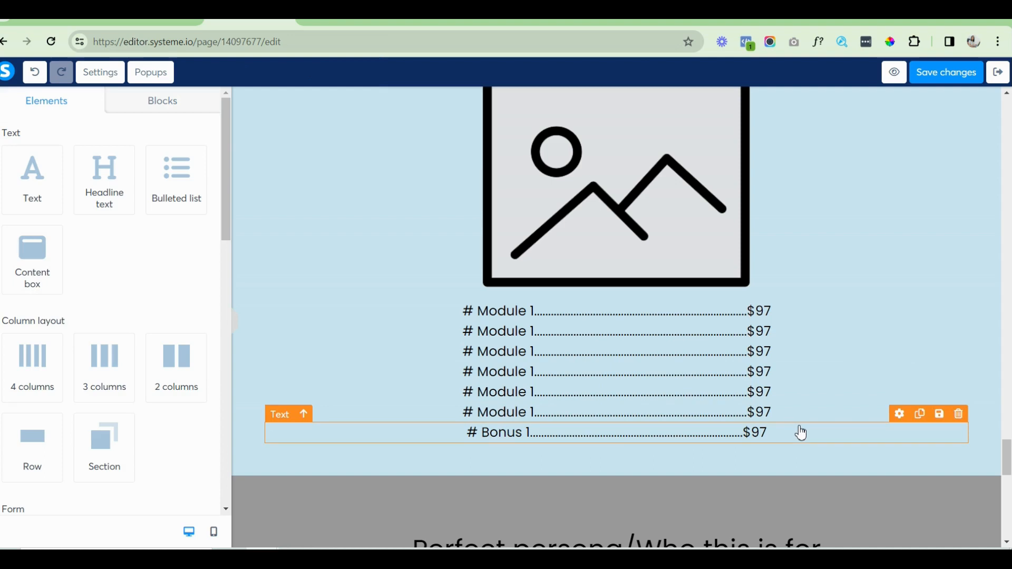
{"action": "left_click", "coordinate": [921, 416]}
{"action": "left_click", "coordinate": [921, 417]}
{"action": "left_click", "coordinate": [921, 416]}
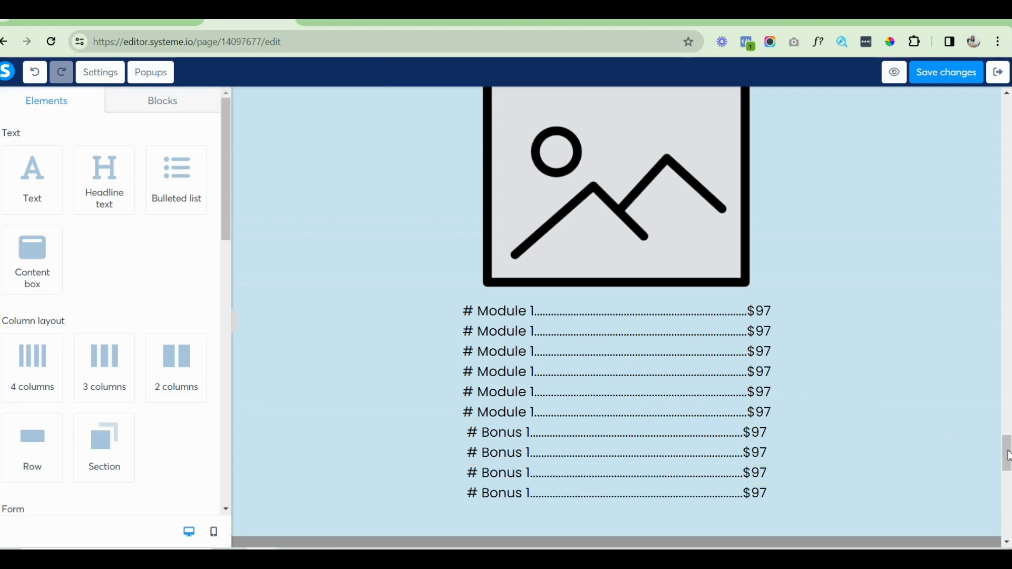
Add a headline below the last Bonus line and set its text to "Total Value $0000".
{"action": "left_click_drag", "start_coordinate": [1007, 456], "coordinate": [1006, 467]}
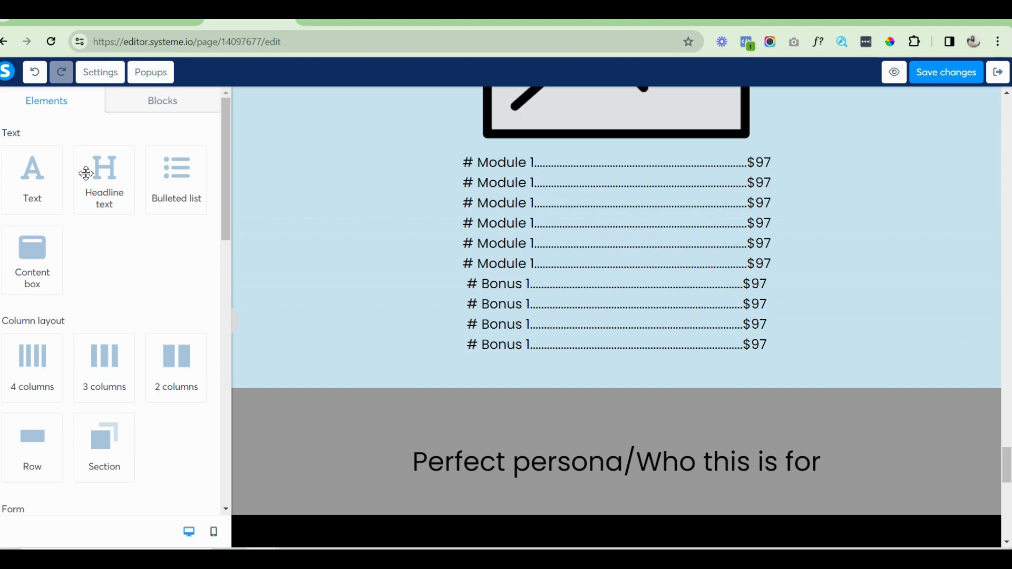
{"action": "left_click_drag", "start_coordinate": [92, 174], "coordinate": [622, 360]}
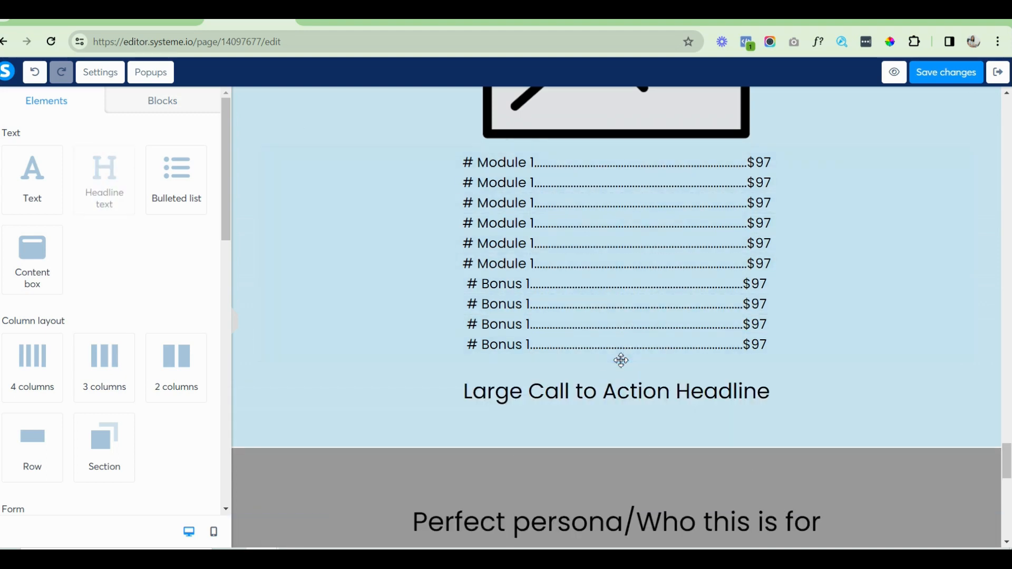
{"action": "triple_click", "coordinate": [464, 398]}
{"action": "key", "text": "BackSpace"}
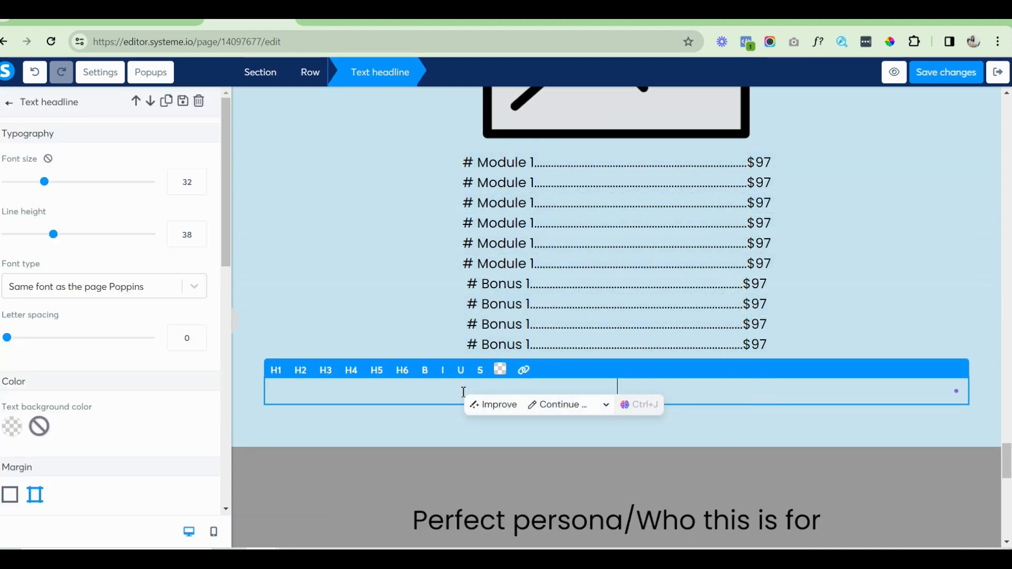
{"action": "type", "text": "Total Valu"}
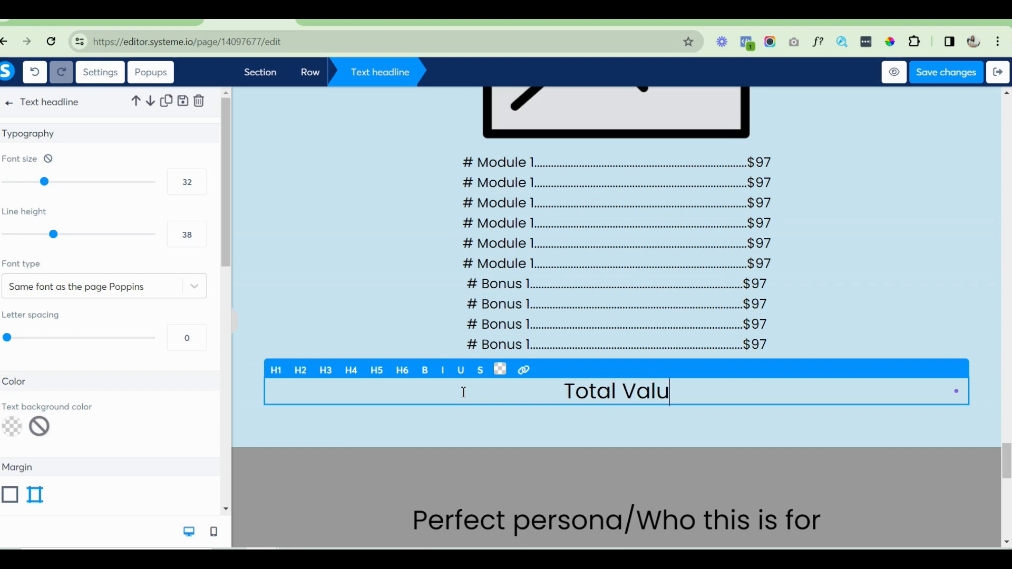
{"action": "type", "text": "e $0000"}
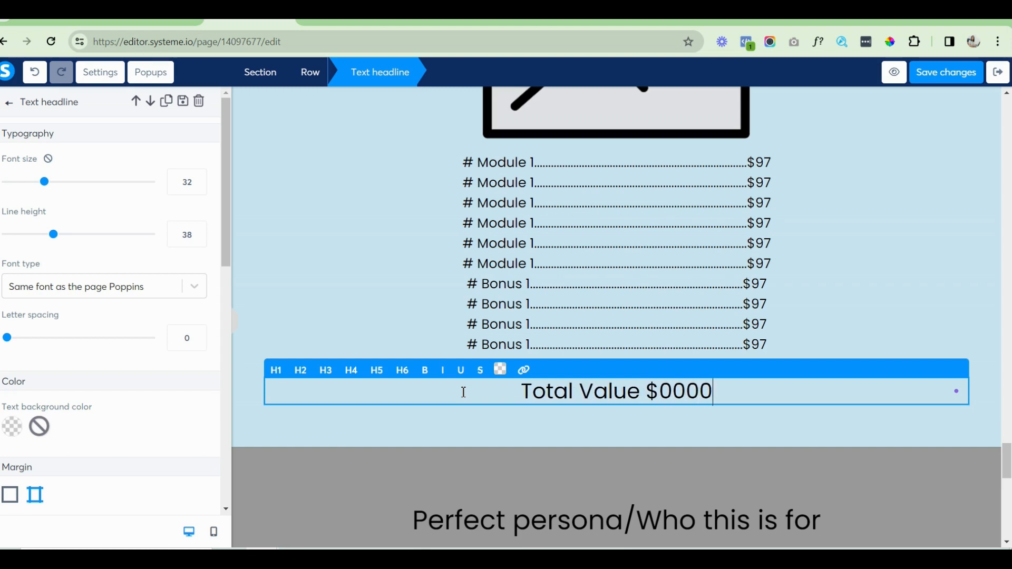
{"action": "left_click", "coordinate": [375, 292]}
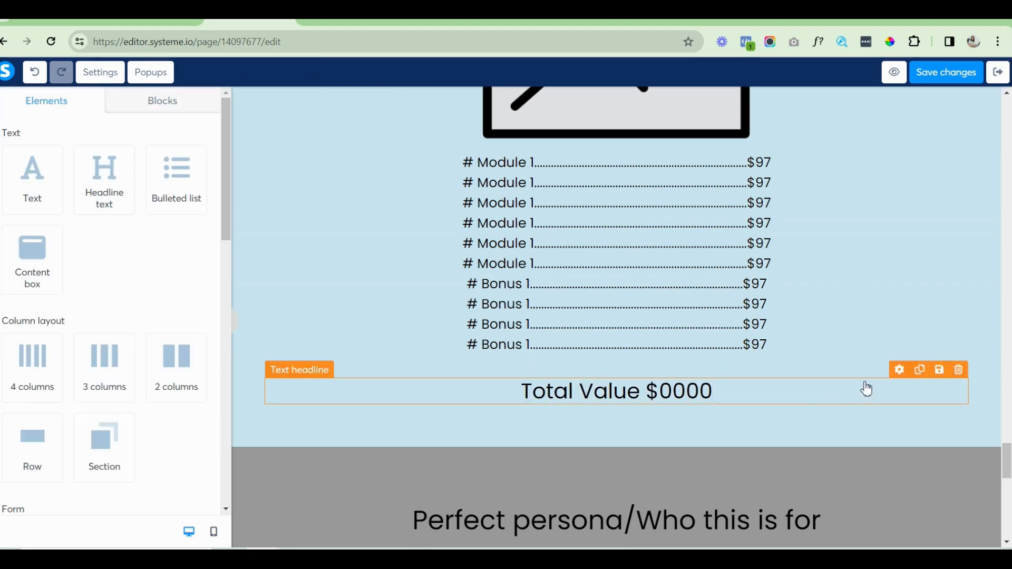
Duplicate the "Total Value $0000" headline and change the copy's text to "Get it for $000 Only".
{"action": "left_click", "coordinate": [920, 368]}
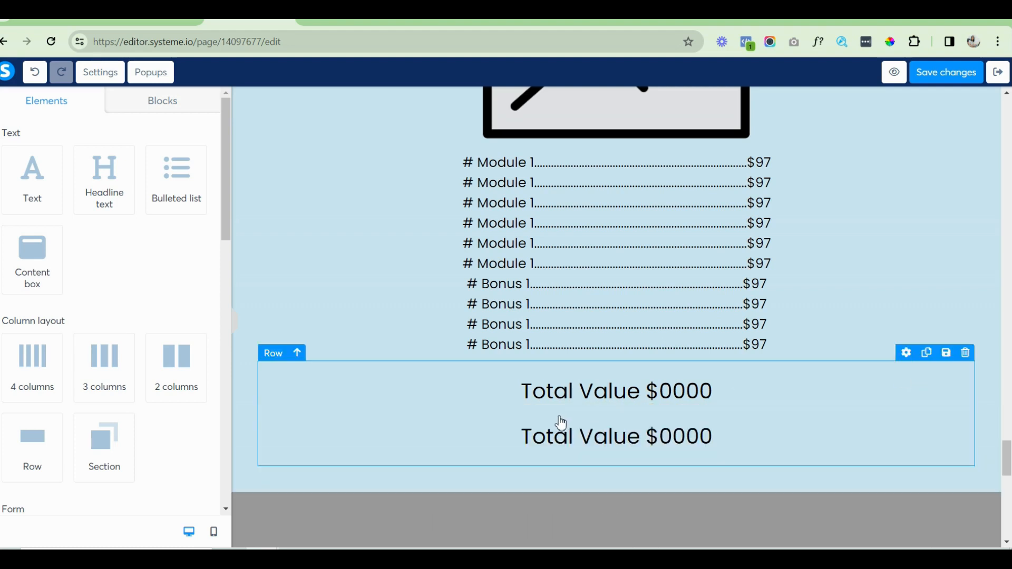
{"action": "triple_click", "coordinate": [514, 435]}
{"action": "type", "text": "G"}
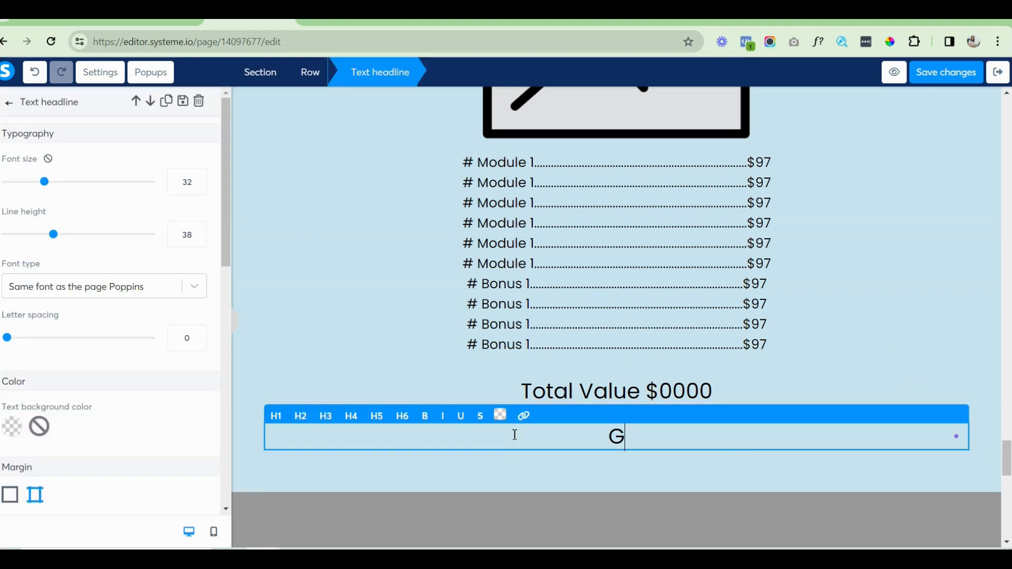
{"action": "type", "text": "et it for "}
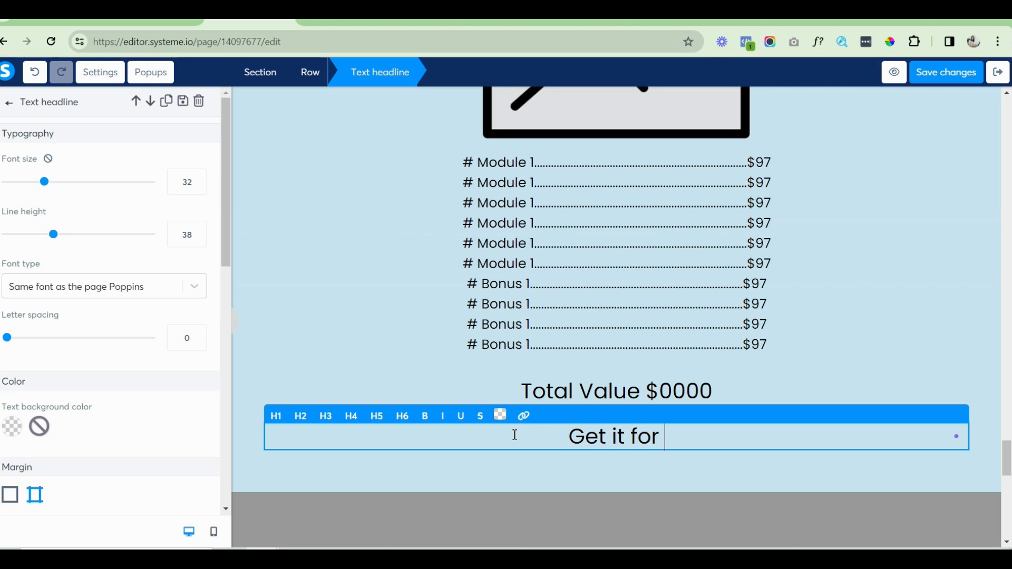
{"action": "type", "text": "$000"}
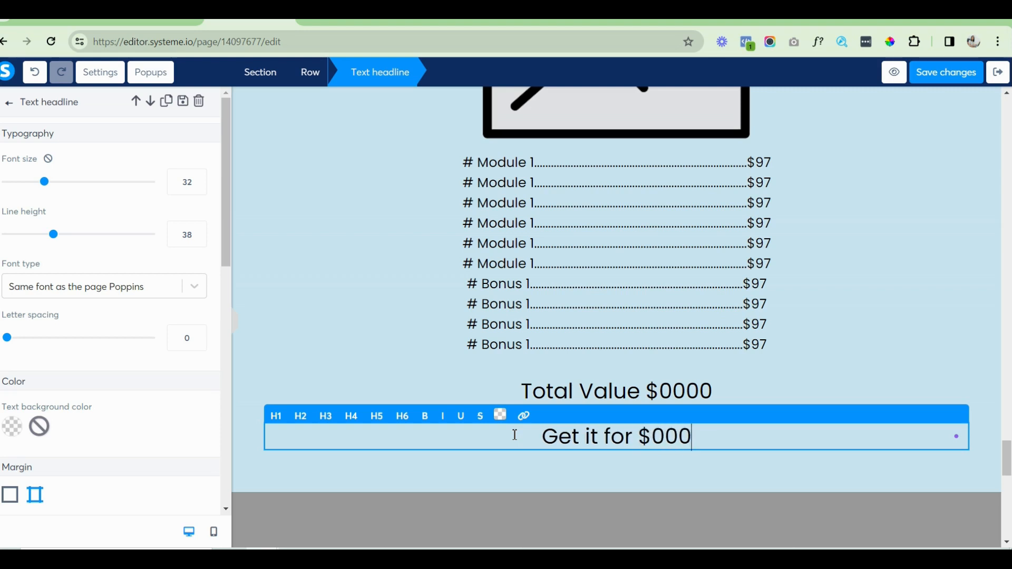
{"action": "key", "text": "shift+Left"}
{"action": "key", "text": "shift+Left"}
{"action": "key", "text": "shift+Left"}
{"action": "key", "text": "shift+Left"}
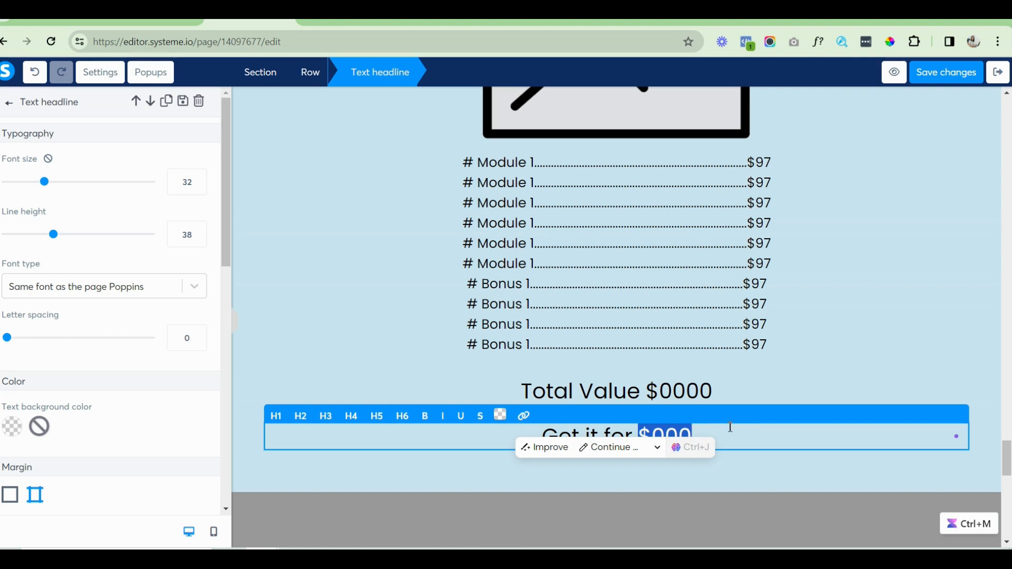
{"action": "key", "text": "Right"}
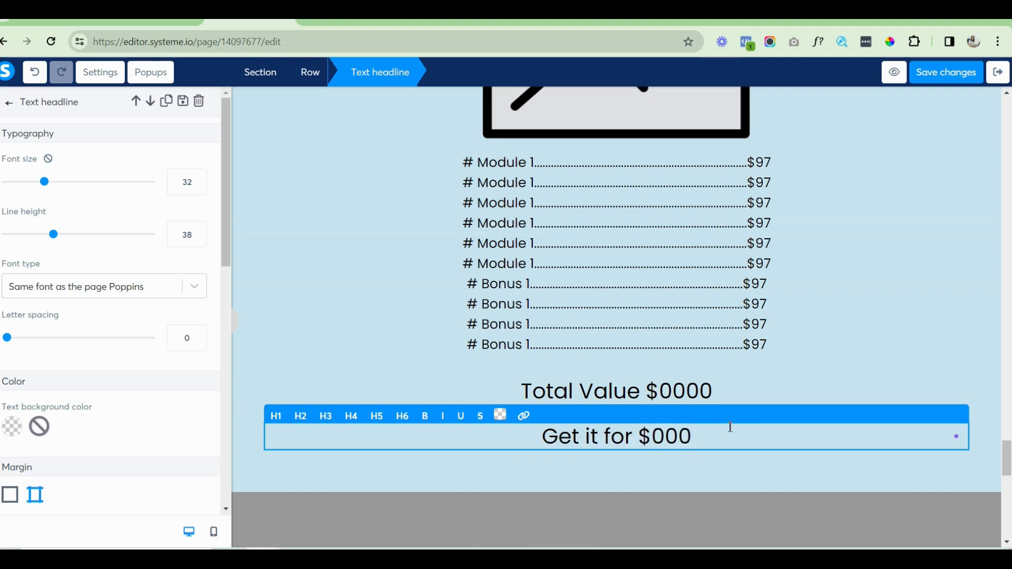
{"action": "type", "text": "Only"}
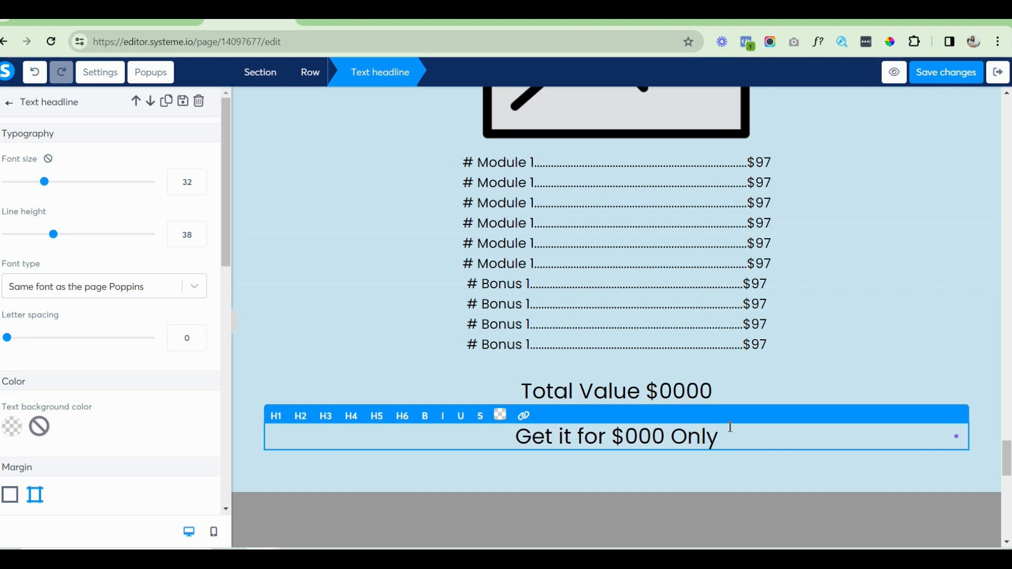
Make the "Get it for $000 Only" headline bold and set its font size to 42.
{"action": "key", "text": "ctrl+a"}
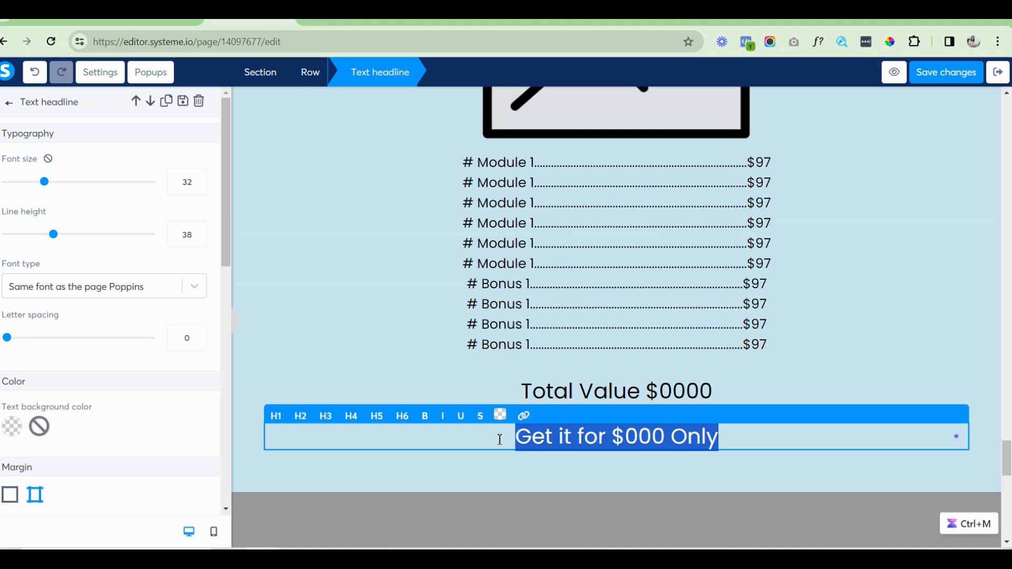
{"action": "key", "text": "ctrl+b"}
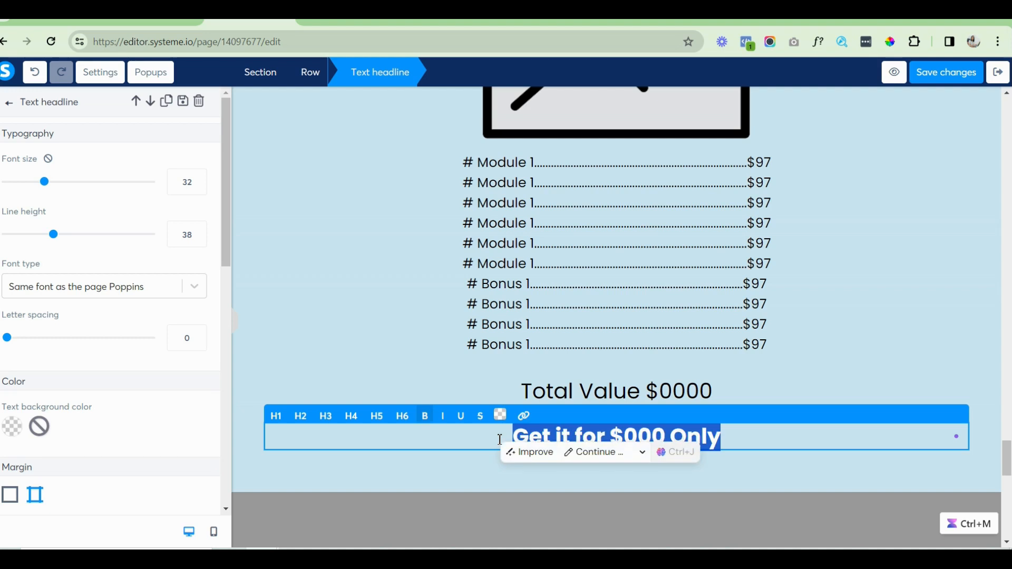
{"action": "left_click", "coordinate": [199, 178]}
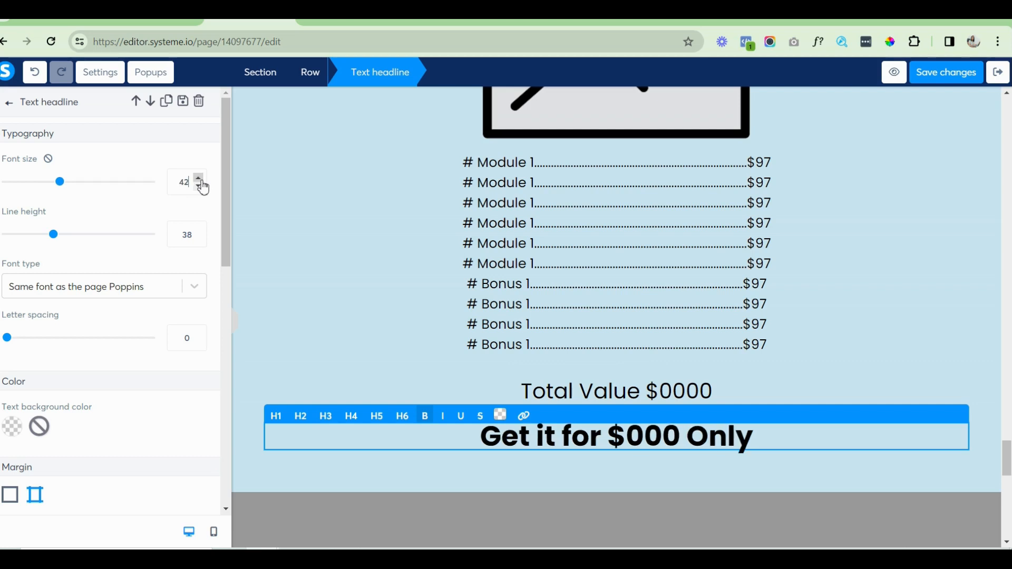
Set the "Get it for $000 Only" headline's font size to 47, color its text red (D0021B) and save the page.
{"action": "left_click", "coordinate": [199, 180]}
{"action": "left_click", "coordinate": [200, 180]}
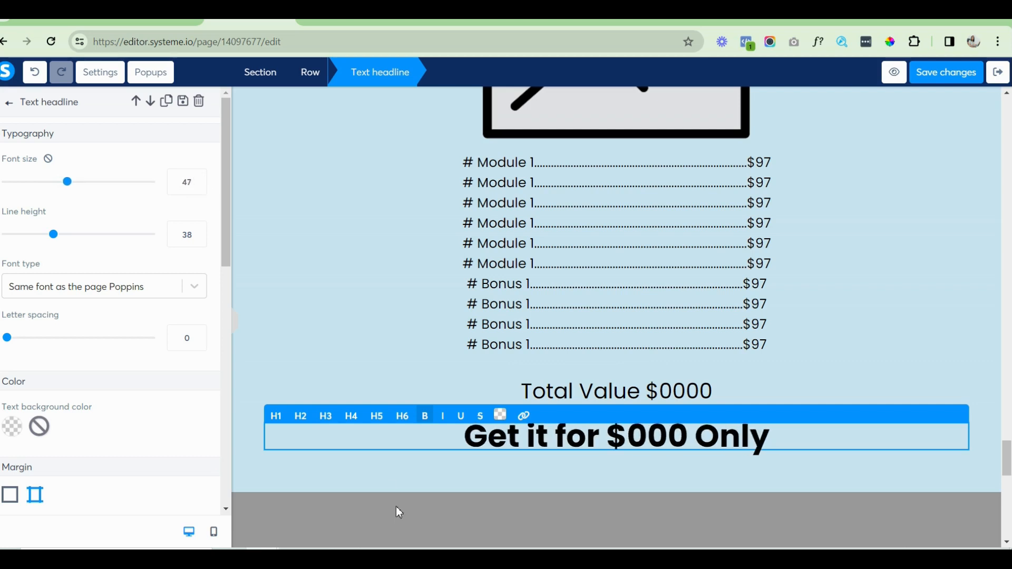
{"action": "triple_click", "coordinate": [436, 438]}
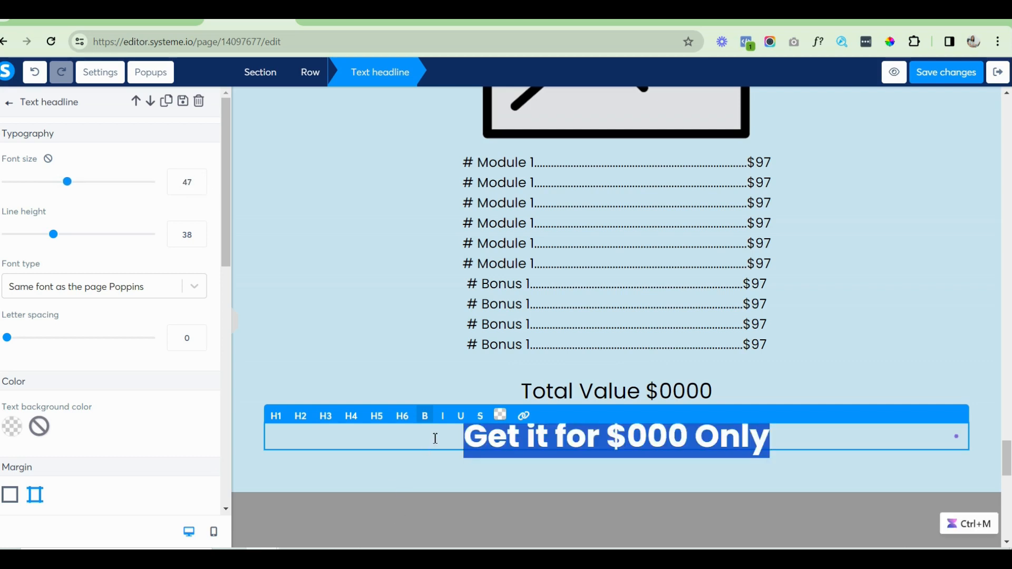
{"action": "left_click", "coordinate": [500, 416]}
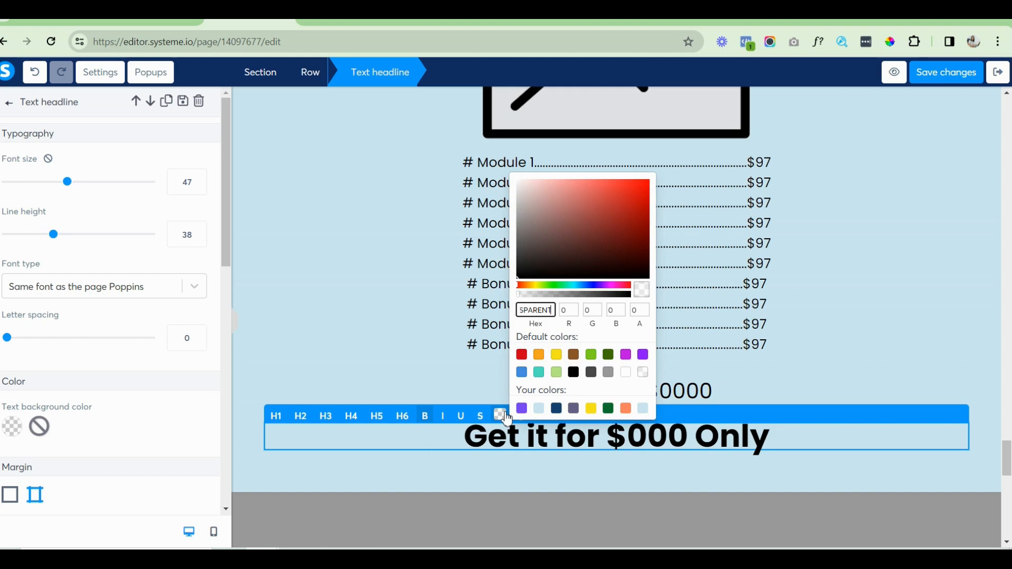
{"action": "left_click", "coordinate": [522, 355]}
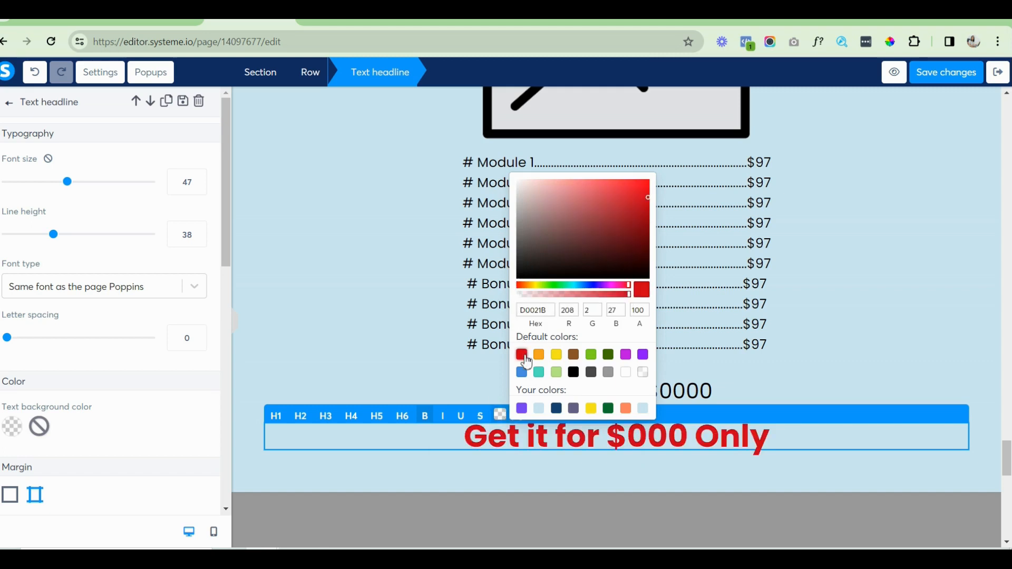
{"action": "left_click", "coordinate": [946, 73]}
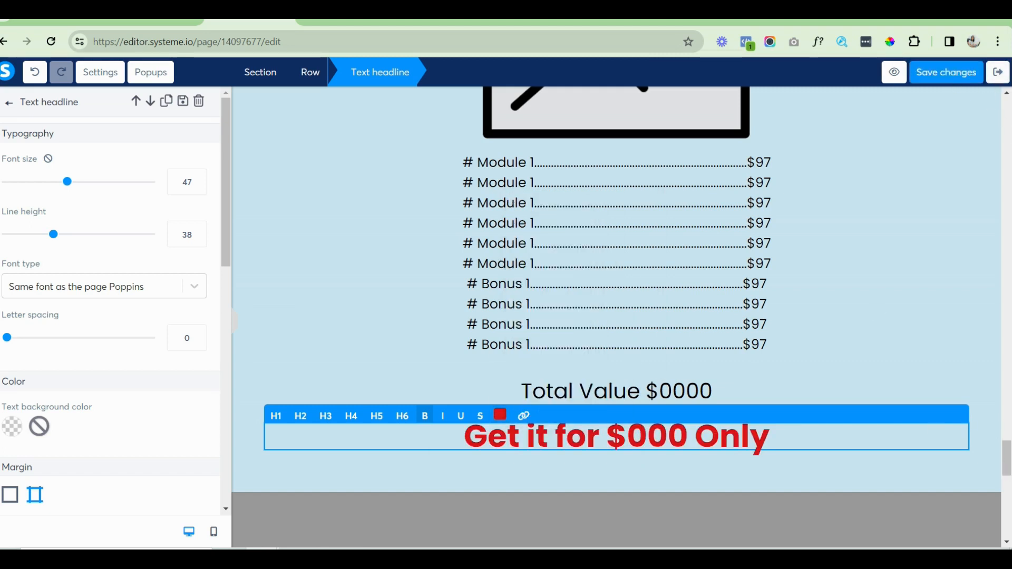
Duplicate the "Get Instant Access" button above the bonuses section, move the copy below "Get it for $000 Only", and save the page.
{"action": "left_click_drag", "start_coordinate": [1006, 456], "coordinate": [1007, 347]}
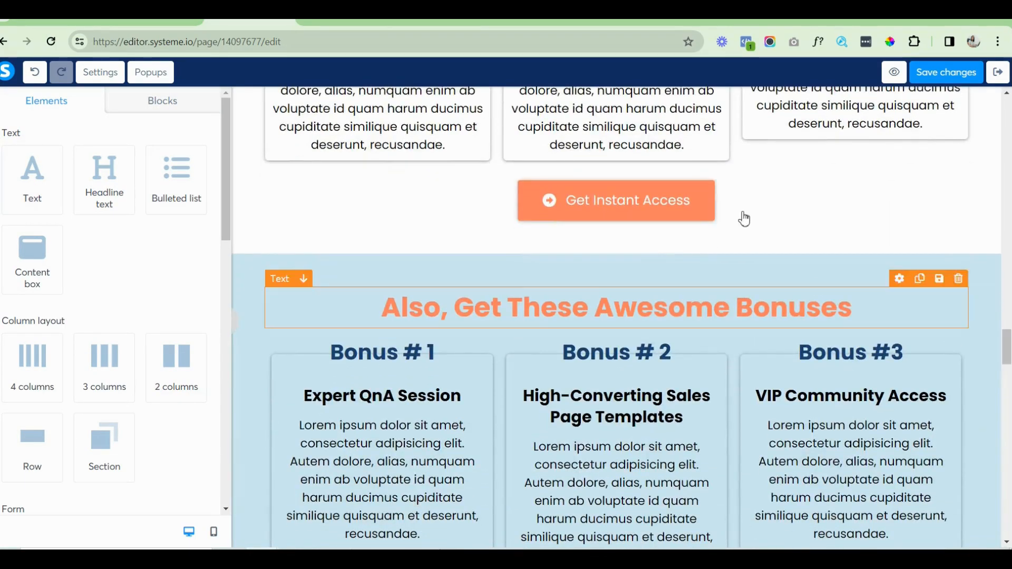
{"action": "left_click", "coordinate": [919, 174]}
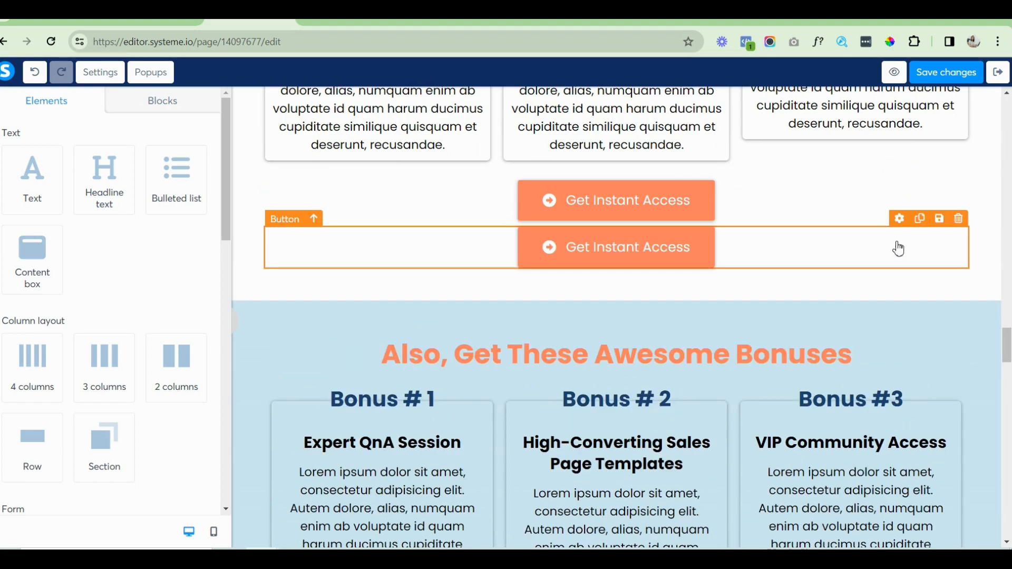
{"action": "scroll", "coordinate": [718, 540], "scroll_direction": "down", "scroll_amount": 2}
{"action": "scroll", "coordinate": [718, 546], "scroll_direction": "down", "scroll_amount": 8}
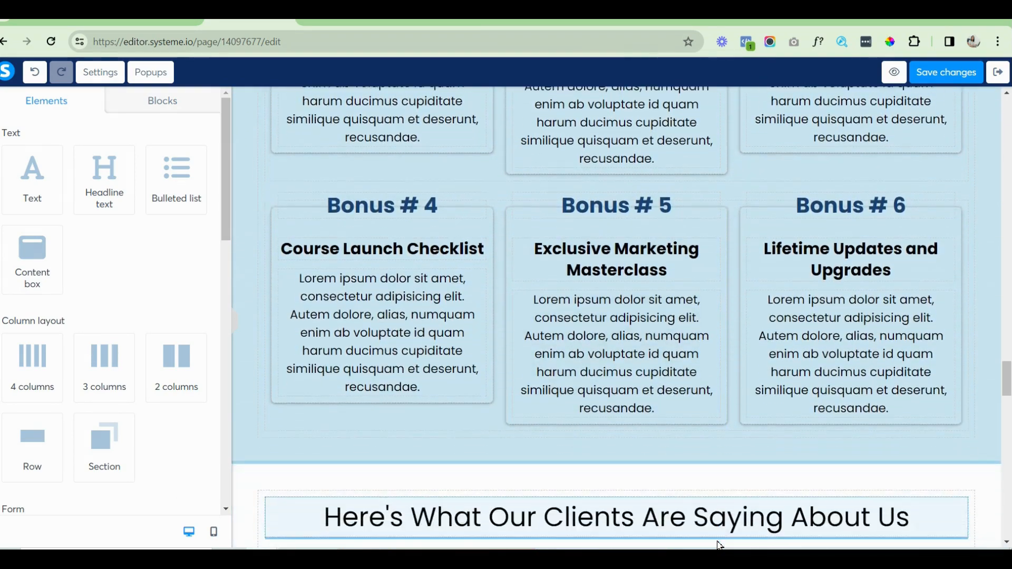
{"action": "scroll", "coordinate": [718, 546], "scroll_direction": "down", "scroll_amount": 13}
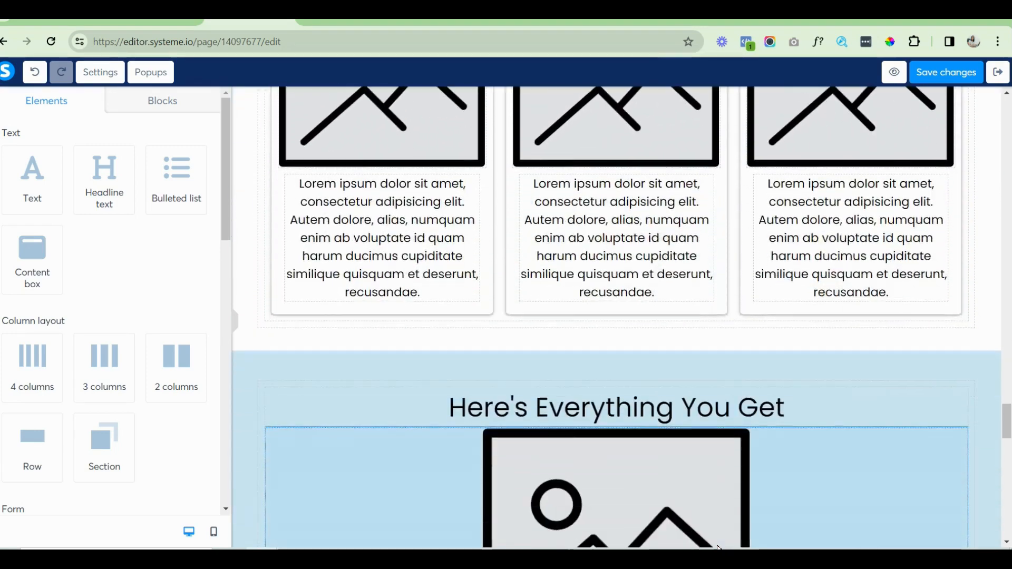
{"action": "scroll", "coordinate": [719, 546], "scroll_direction": "down", "scroll_amount": 5}
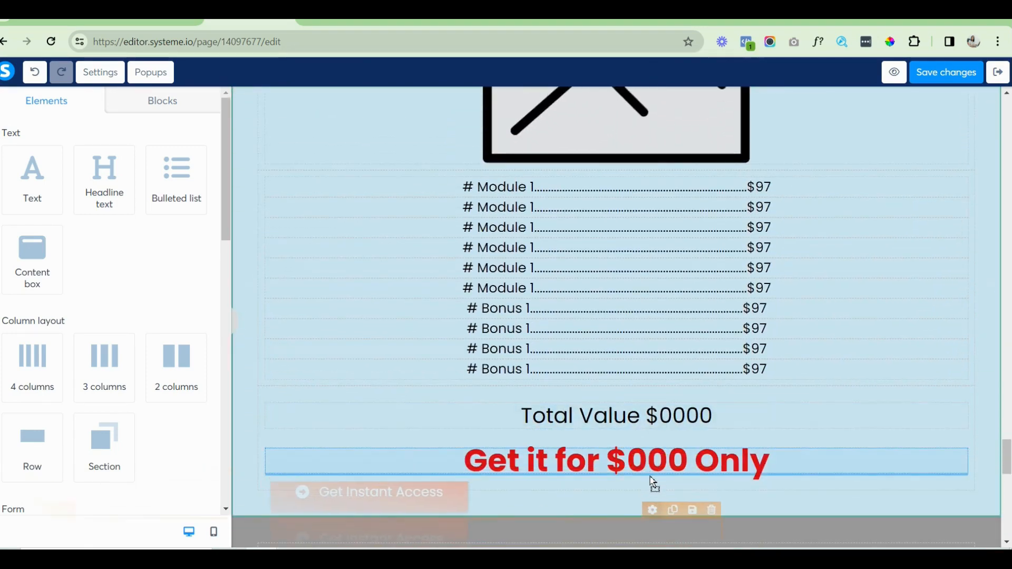
{"action": "left_click_drag", "start_coordinate": [651, 486], "coordinate": [652, 487]}
{"action": "scroll", "coordinate": [652, 490], "scroll_direction": "down", "scroll_amount": 1}
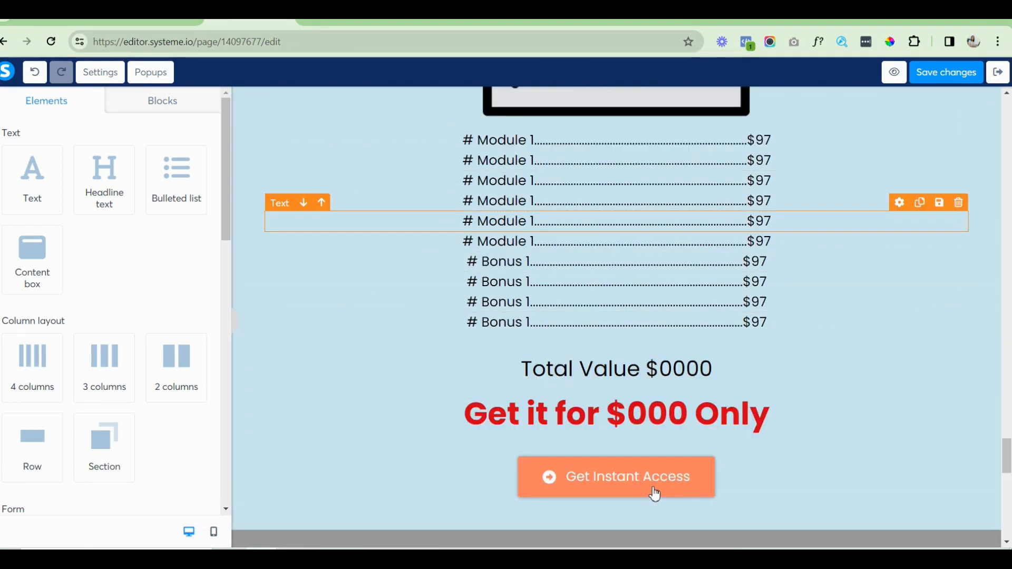
{"action": "left_click", "coordinate": [941, 72]}
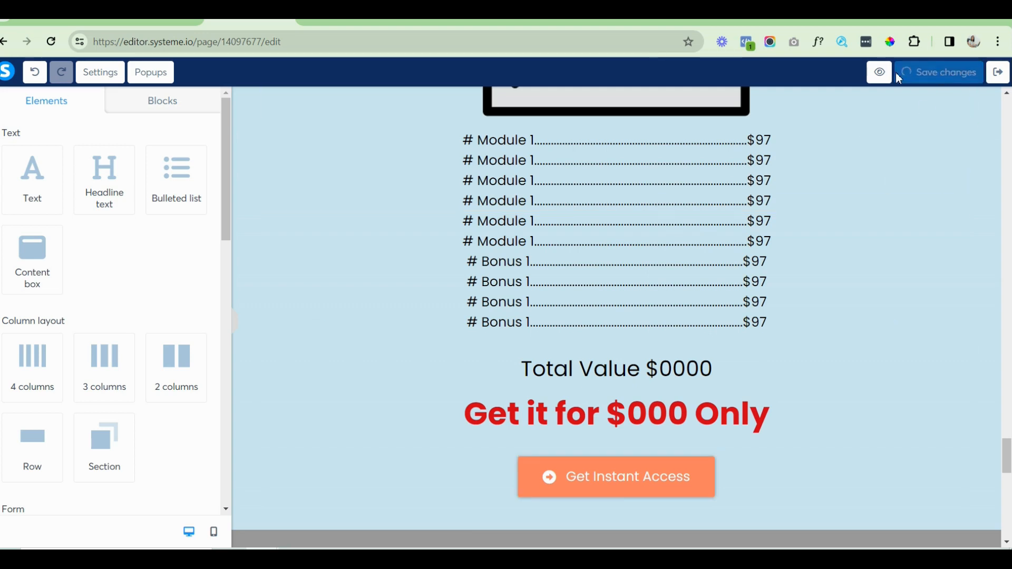
Remove the gray background color from the "Perfect persona/Who this is for" section.
{"action": "left_click_drag", "start_coordinate": [1007, 452], "coordinate": [1005, 471]}
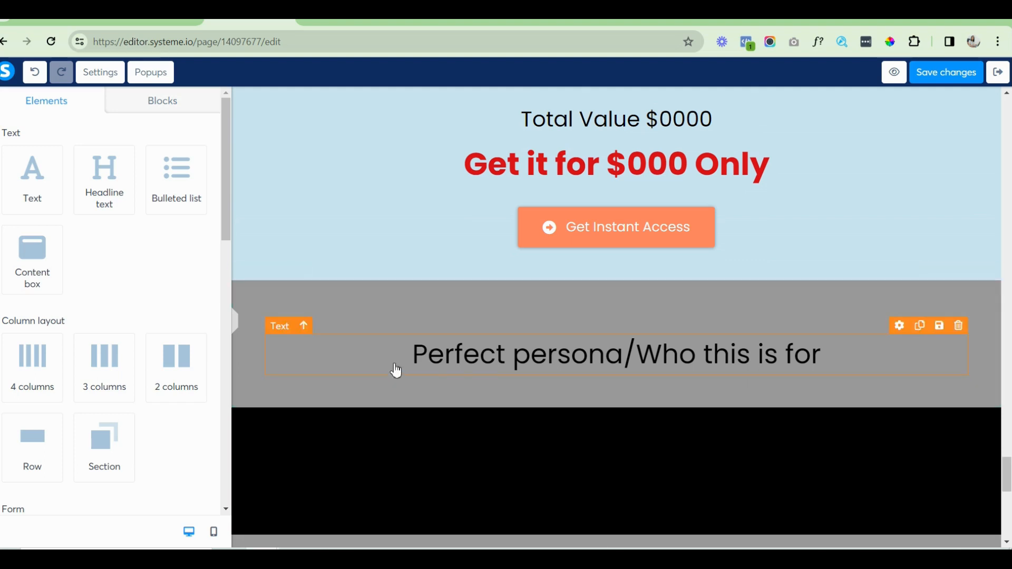
{"action": "left_click", "coordinate": [238, 305]}
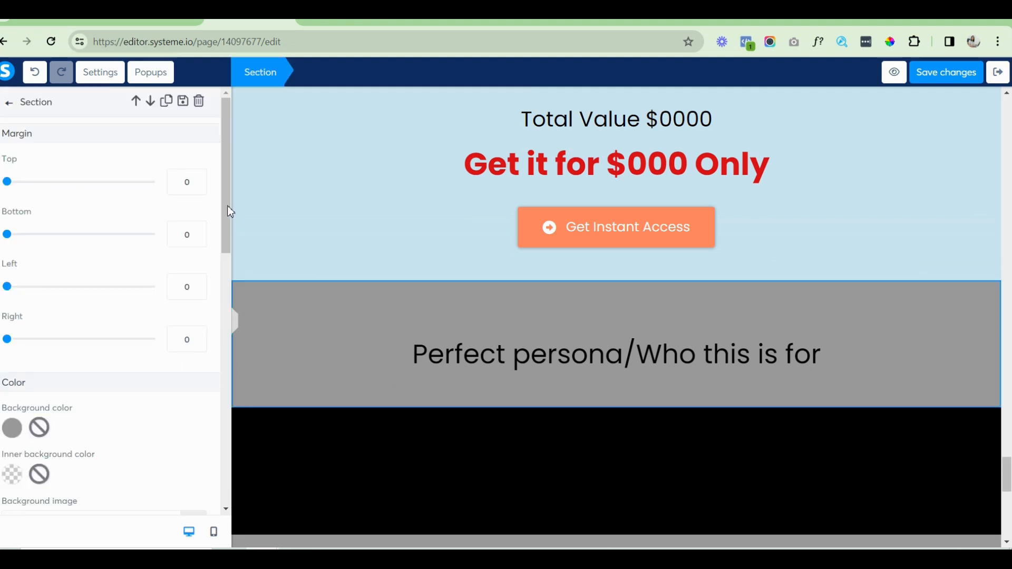
{"action": "left_click", "coordinate": [40, 429]}
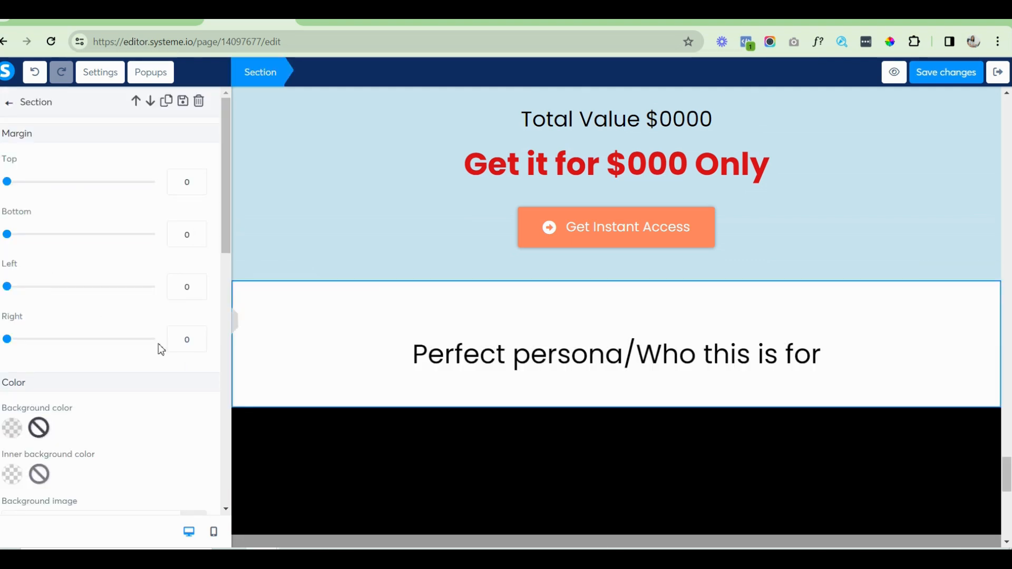
Shorten the "Perfect persona/Who this is for" heading to "Who this is for".
{"action": "left_click", "coordinate": [396, 353]}
{"action": "left_click", "coordinate": [396, 352]}
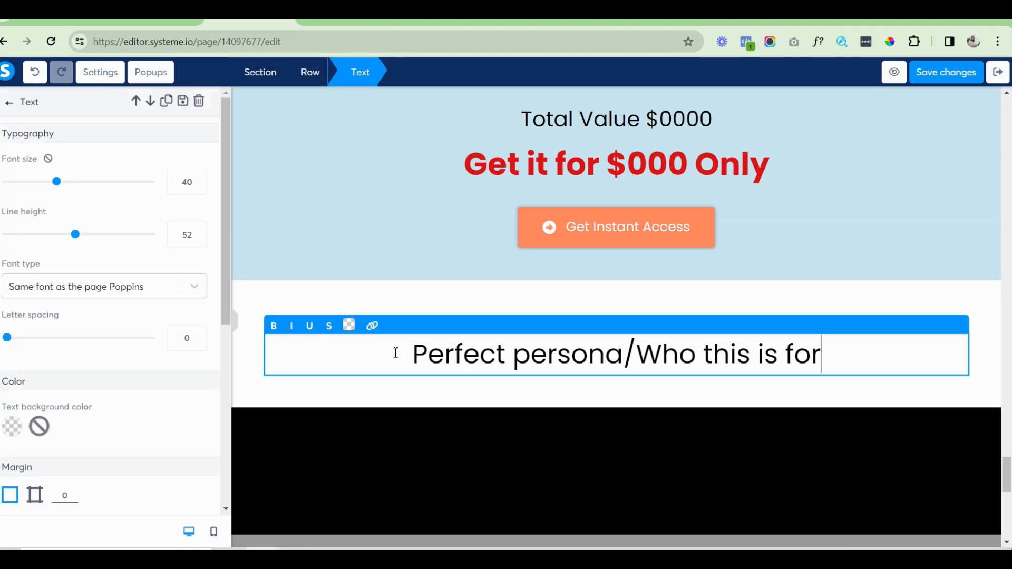
{"action": "key", "text": "Delete"}
{"action": "key", "text": "Delete"}
{"action": "key", "text": "Delete"}
{"action": "key", "text": "Delete"}
{"action": "key", "text": "Delete"}
{"action": "key", "text": "Delete"}
{"action": "key", "text": "Delete"}
{"action": "key", "text": "Delete"}
{"action": "key", "text": "Delete"}
{"action": "key", "text": "Delete"}
{"action": "key", "text": "Delete"}
{"action": "key", "text": "Delete"}
{"action": "key", "text": "Delete"}
{"action": "key", "text": "Delete"}
{"action": "key", "text": "Delete"}
{"action": "key", "text": "Delete"}
{"action": "key", "text": "Delete"}
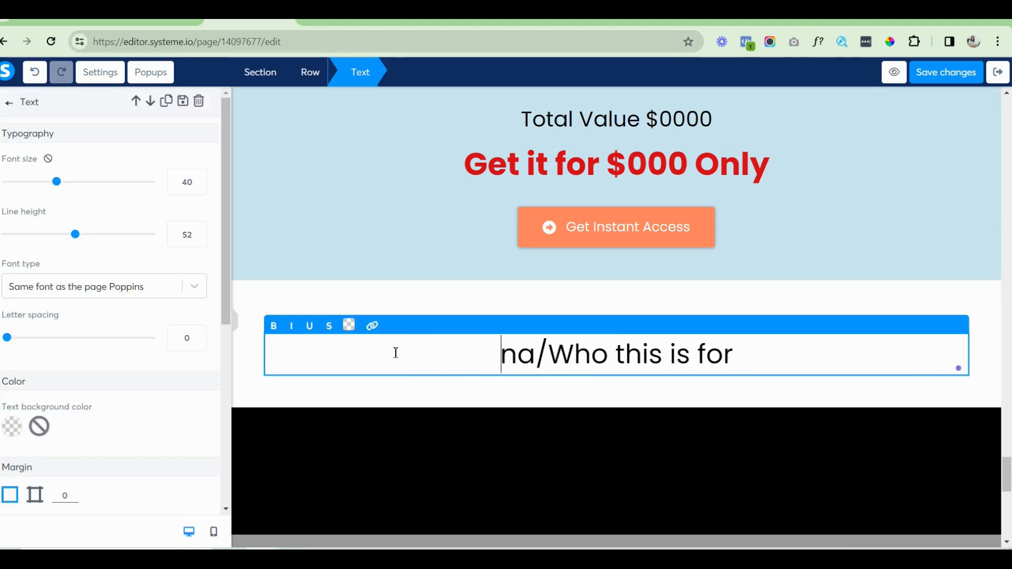
{"action": "type", "text": "W"}
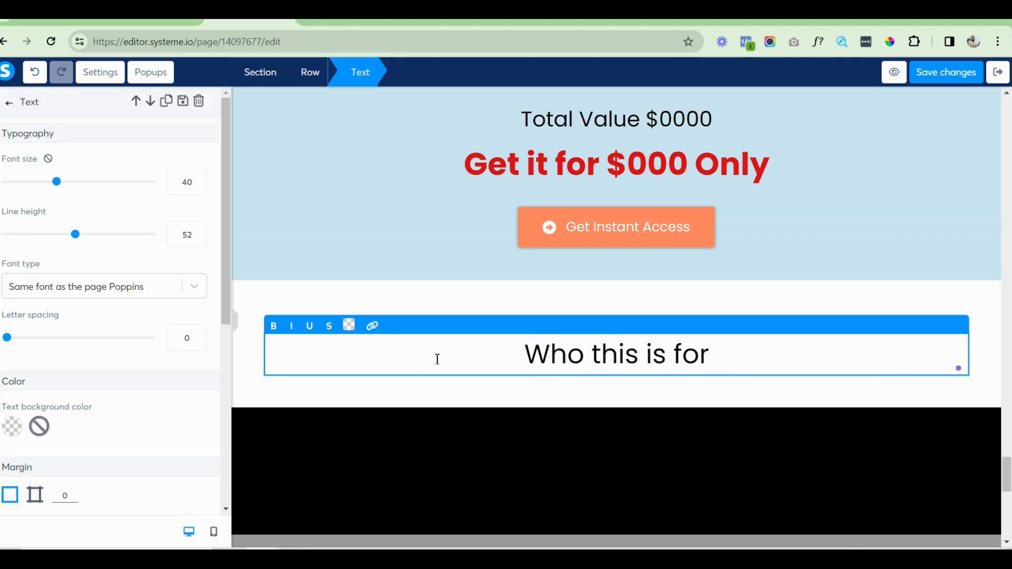
Make the whole "Who this is for" heading bold, with font size 38 and dark blue text color 1C4471.
{"action": "key", "text": "shift+End"}
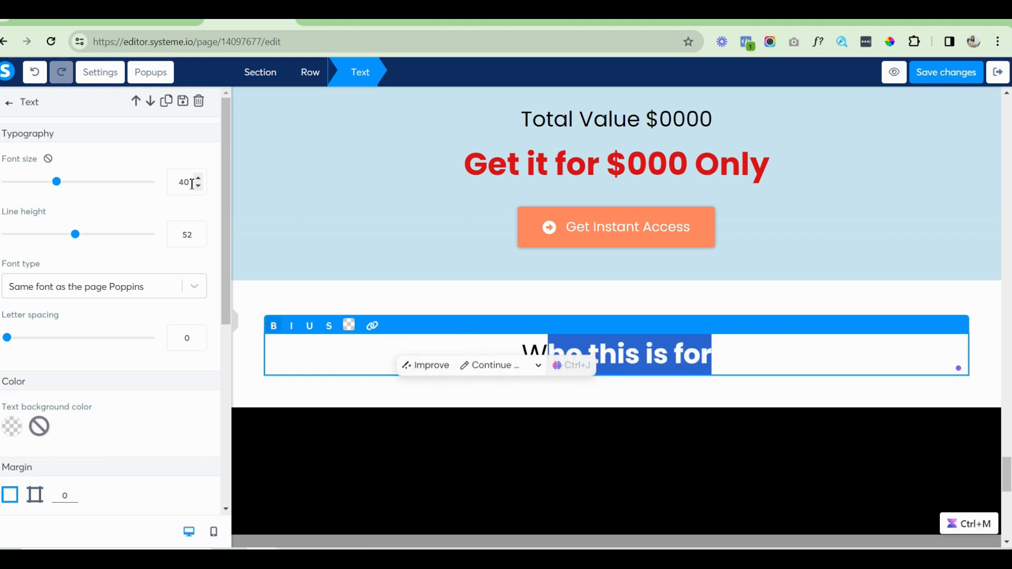
{"action": "left_click", "coordinate": [199, 187]}
{"action": "left_click", "coordinate": [199, 187]}
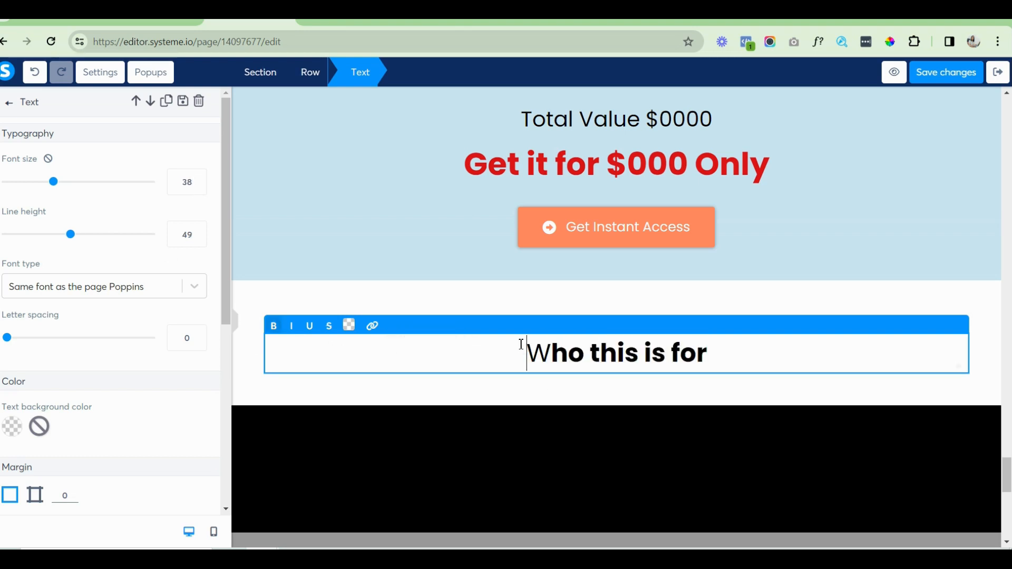
{"action": "key", "text": "shift+End"}
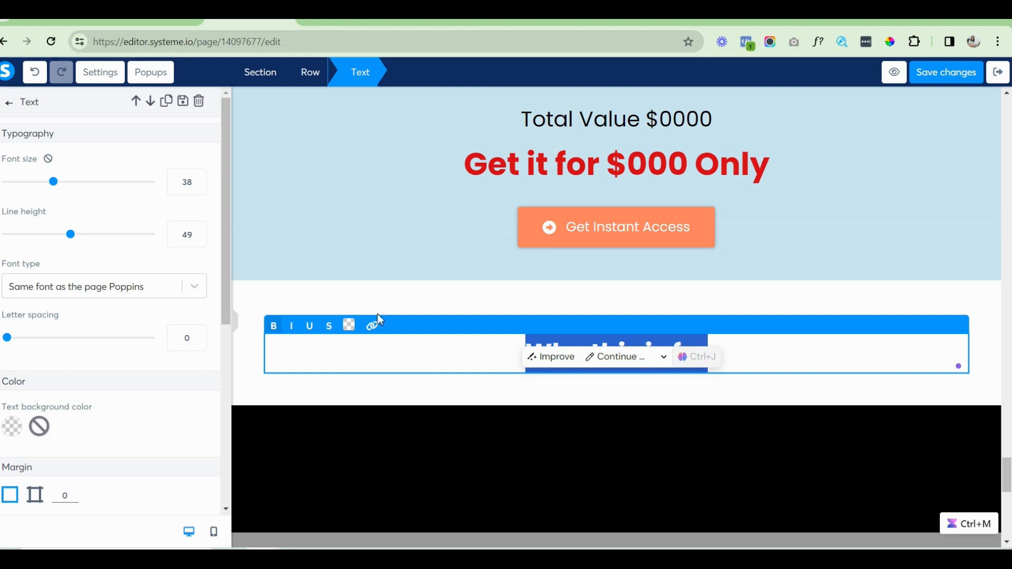
{"action": "left_click", "coordinate": [351, 325]}
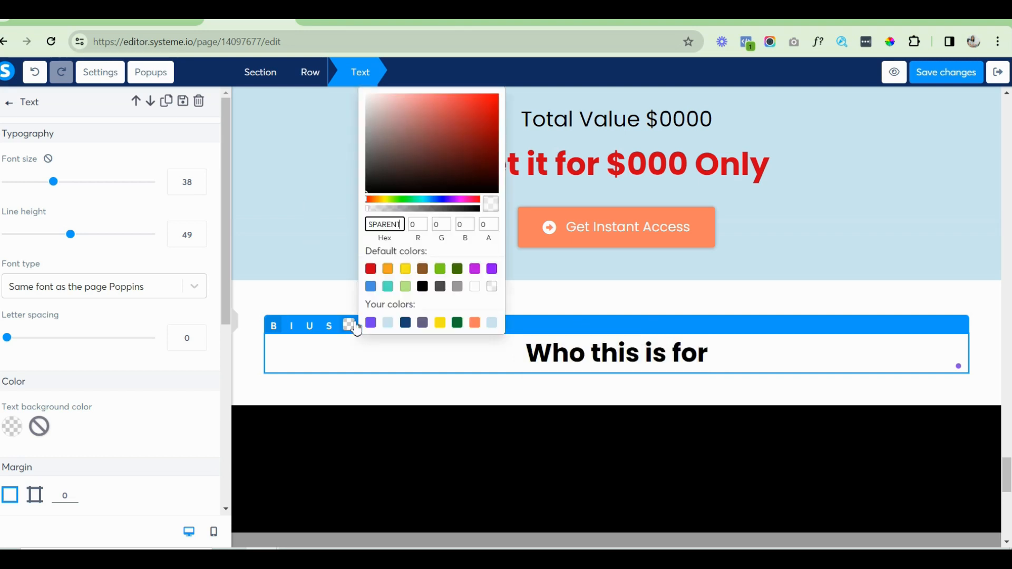
{"action": "left_click", "coordinate": [405, 322]}
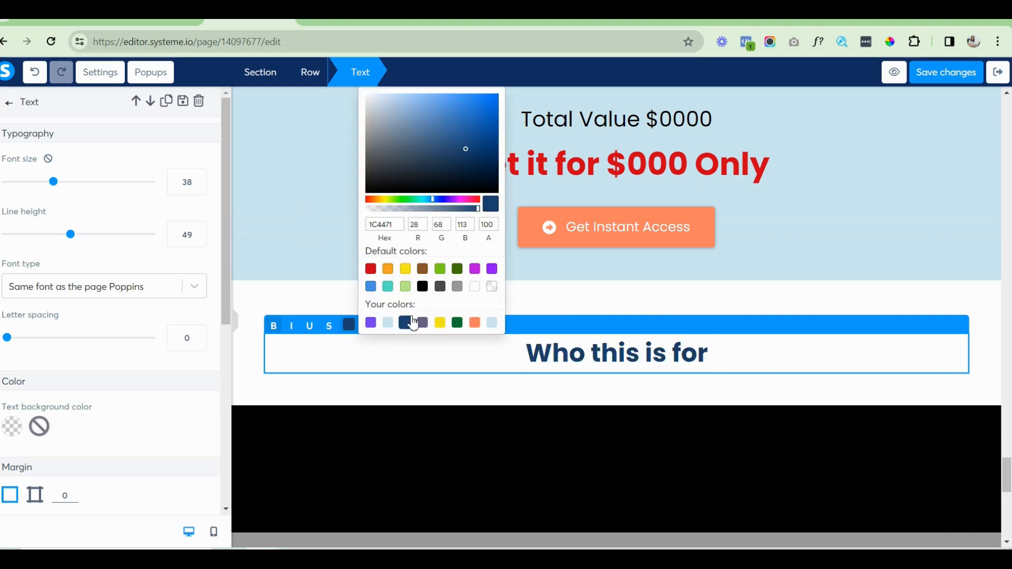
{"action": "left_click", "coordinate": [10, 105]}
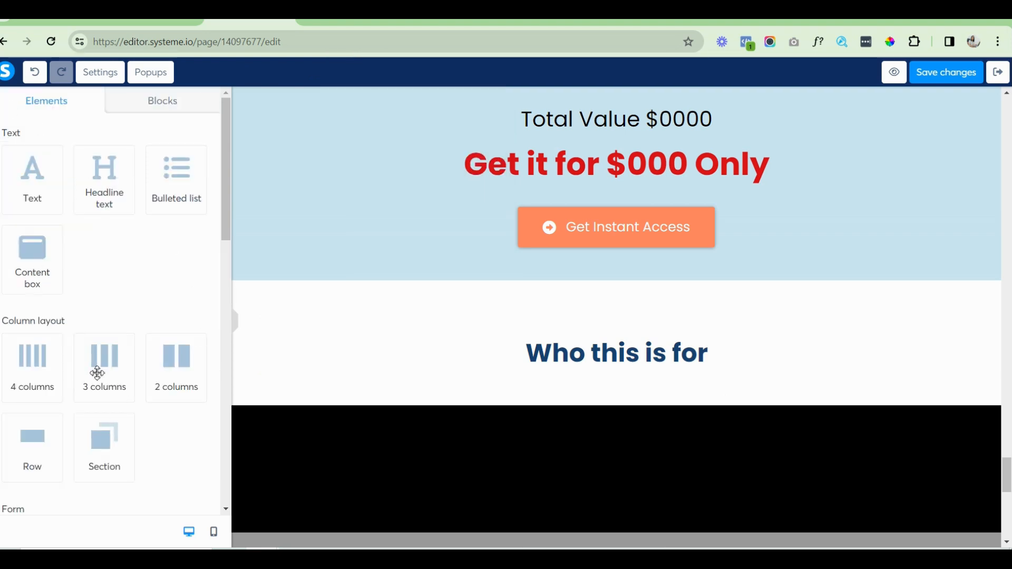
Add a three-column row below "Who this is for" and place a bulleted list in its first column, keeping only the first item.
{"action": "left_click_drag", "start_coordinate": [97, 374], "coordinate": [548, 374]}
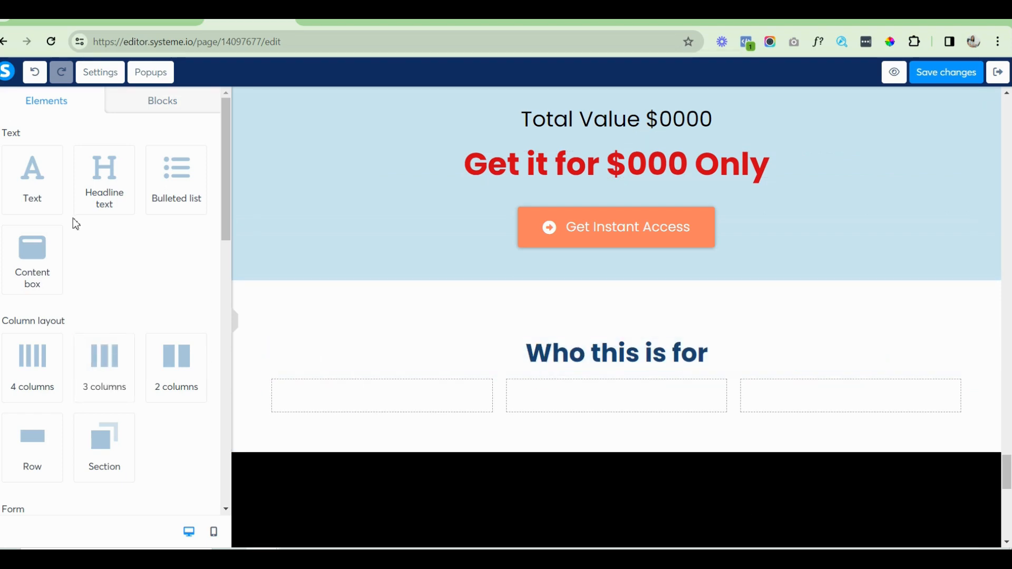
{"action": "left_click_drag", "start_coordinate": [176, 164], "coordinate": [333, 390]}
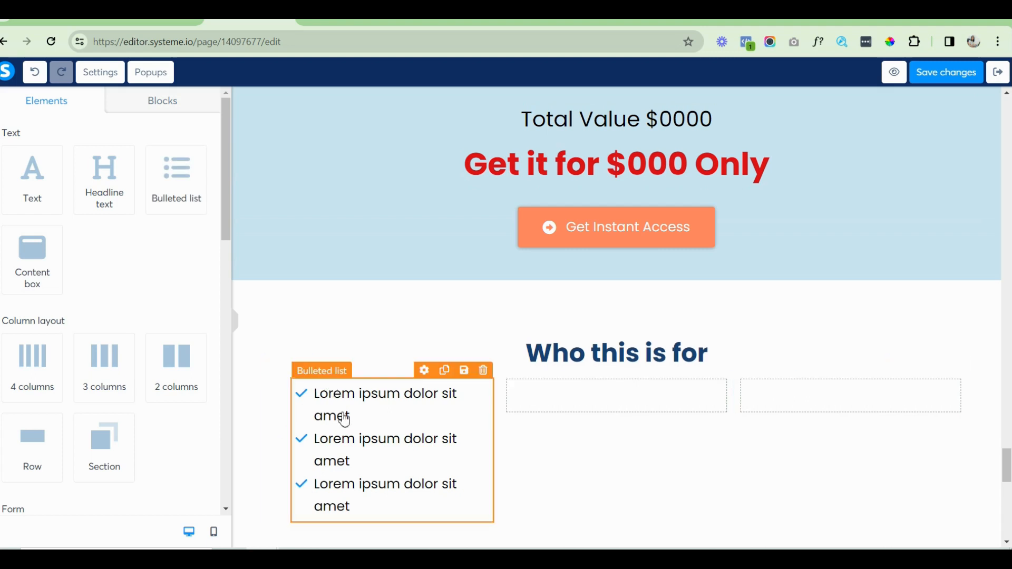
{"action": "left_click", "coordinate": [383, 435]}
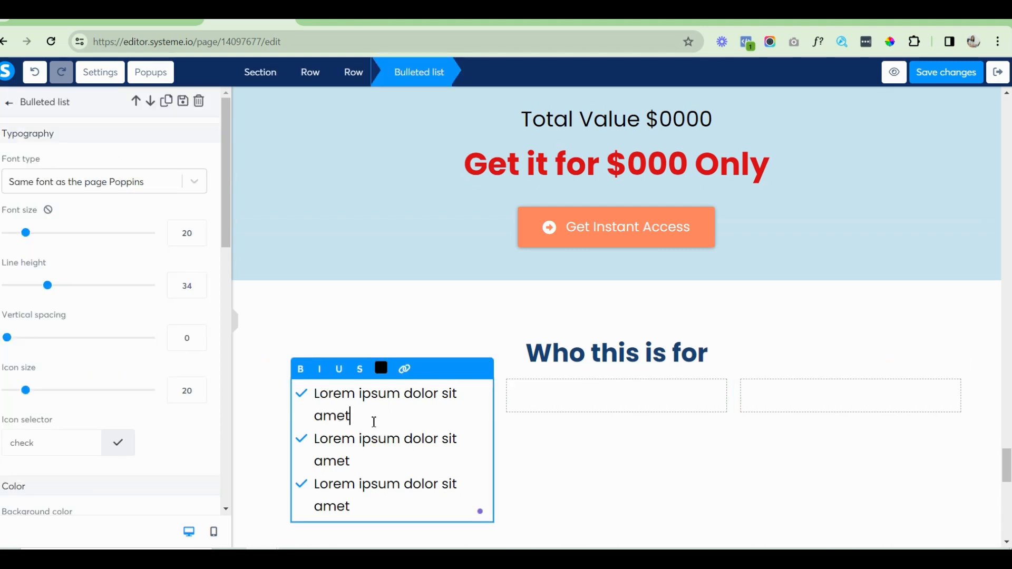
{"action": "key", "text": "shift+Down"}
{"action": "key", "text": "shift+Down"}
{"action": "key", "text": "shift+Down"}
{"action": "key", "text": "shift+Down"}
{"action": "key", "text": "BackSpace"}
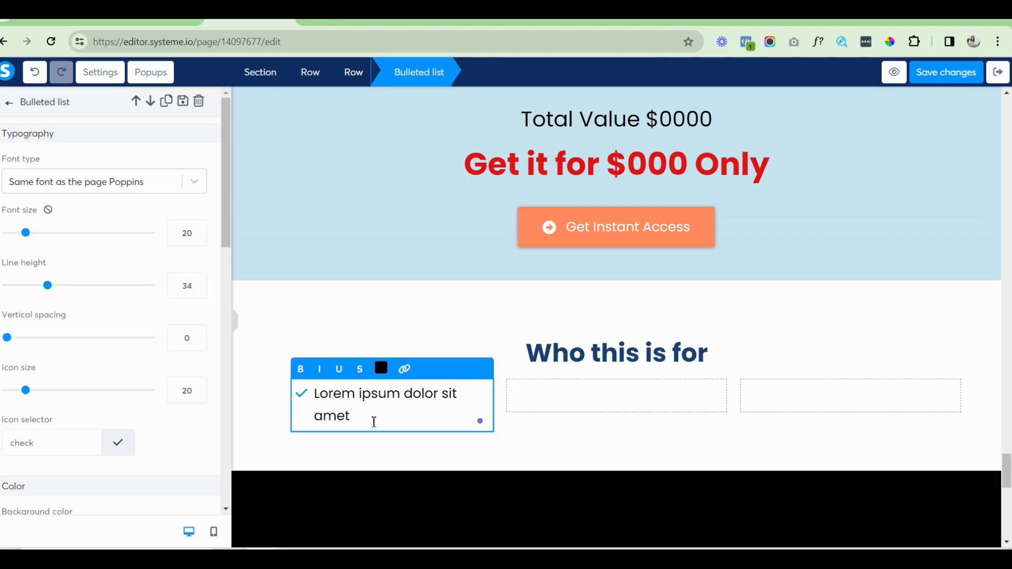
Set the bulleted list's font size to 18 and change its icon to a check-circle in dark blue 1C4471.
{"action": "left_click", "coordinate": [199, 238]}
{"action": "left_click", "coordinate": [199, 238]}
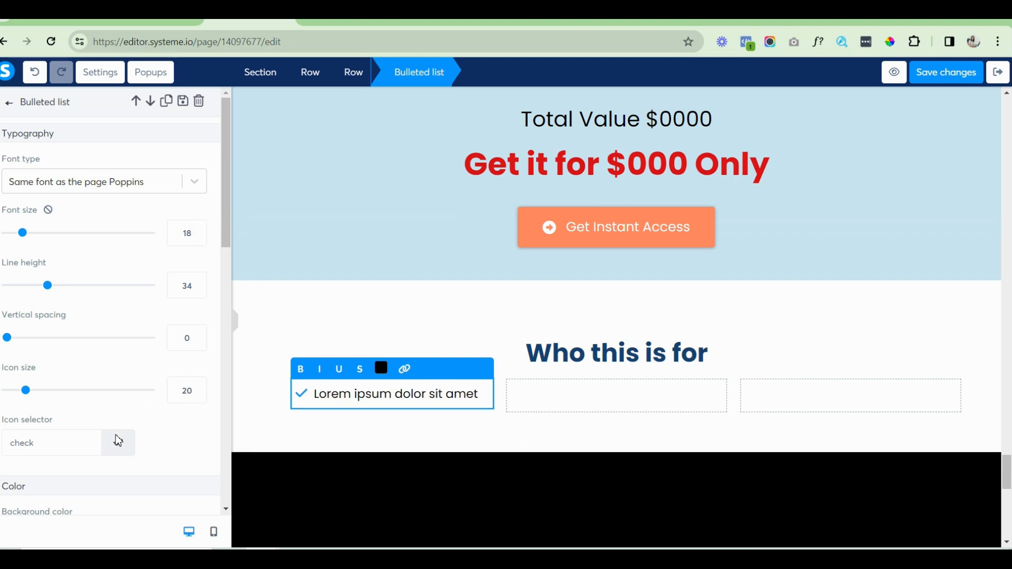
{"action": "left_click_drag", "start_coordinate": [224, 204], "coordinate": [223, 254]}
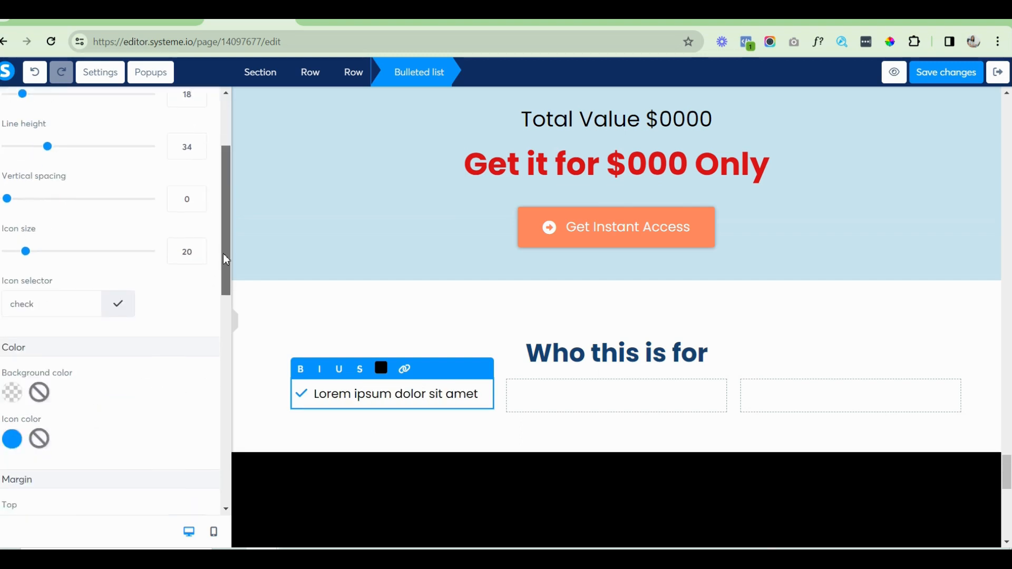
{"action": "left_click", "coordinate": [125, 305]}
{"action": "left_click", "coordinate": [49, 420]}
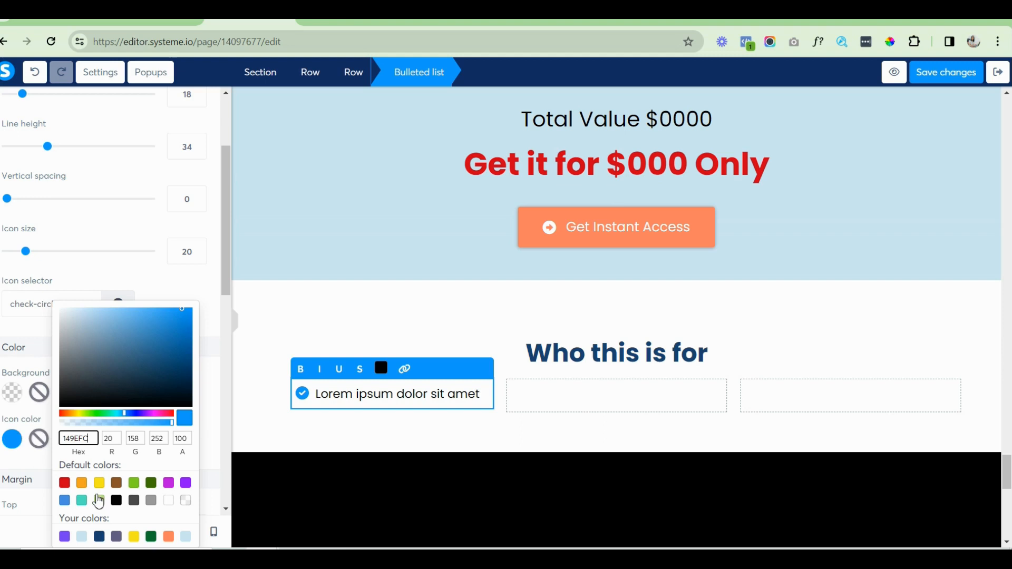
{"action": "left_click", "coordinate": [99, 536]}
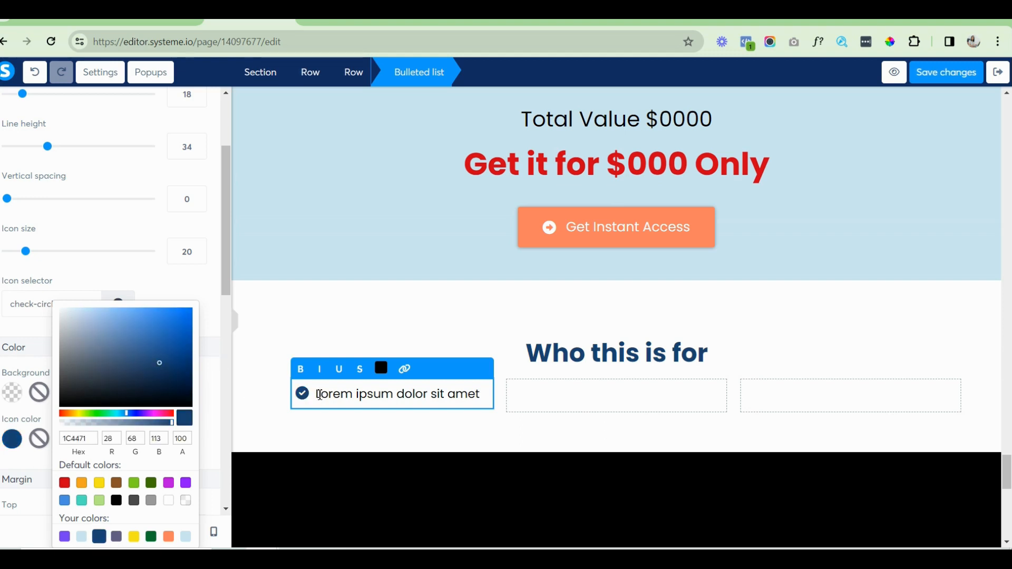
{"action": "left_click", "coordinate": [469, 330]}
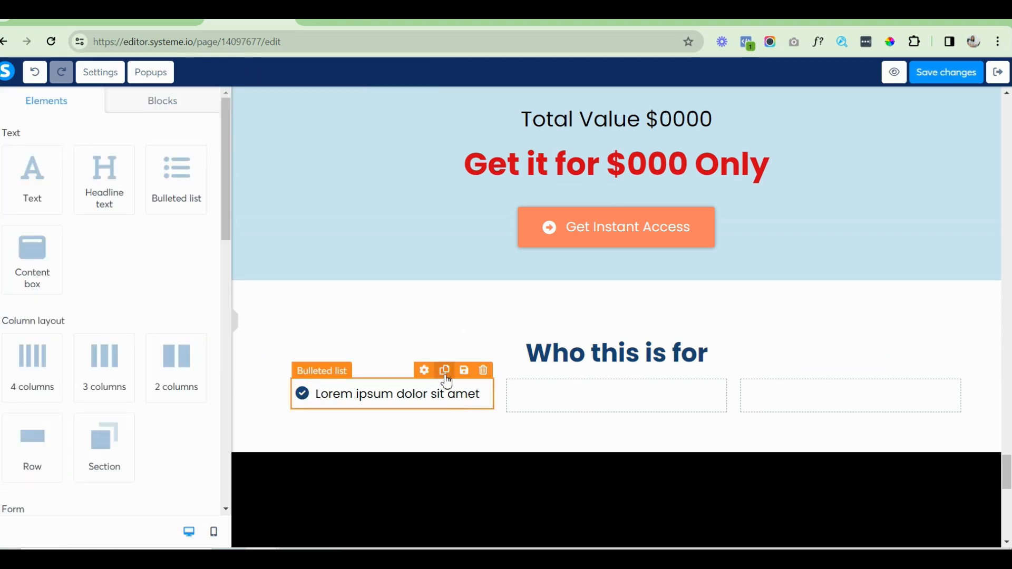
Copy the bulleted list into the second and third columns, and duplicate the completed three-column row.
{"action": "left_click", "coordinate": [444, 370]}
{"action": "left_click_drag", "start_coordinate": [446, 425], "coordinate": [635, 404]}
{"action": "left_click", "coordinate": [679, 371]}
{"action": "left_click_drag", "start_coordinate": [666, 411], "coordinate": [899, 418]}
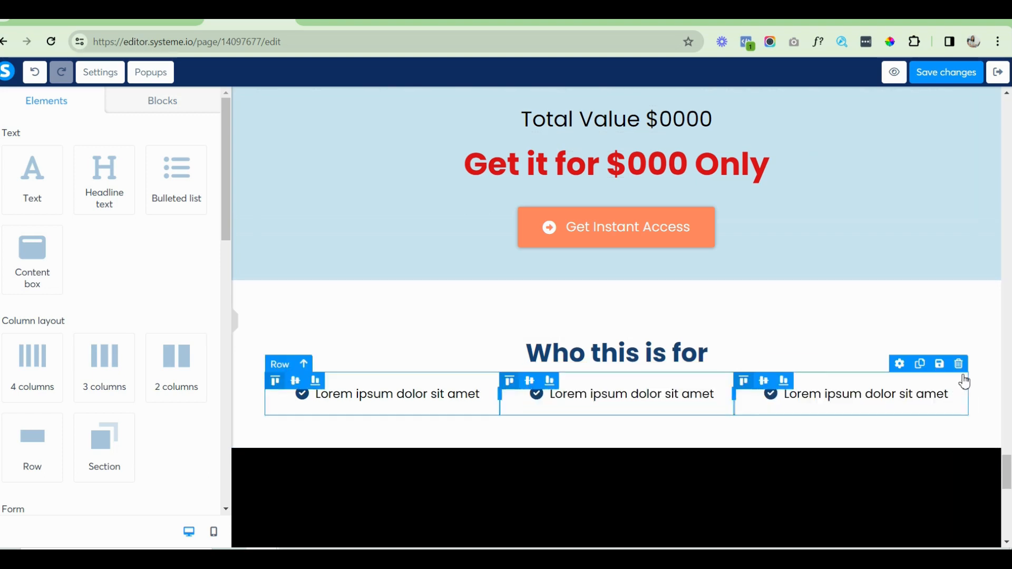
{"action": "left_click", "coordinate": [922, 368]}
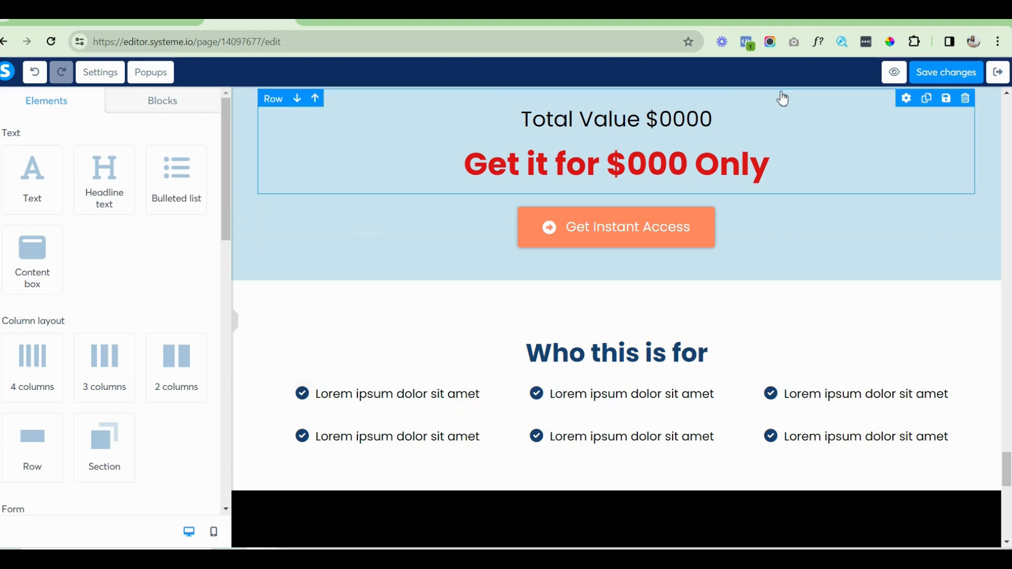
Save the page changes.
{"action": "left_click", "coordinate": [946, 78]}
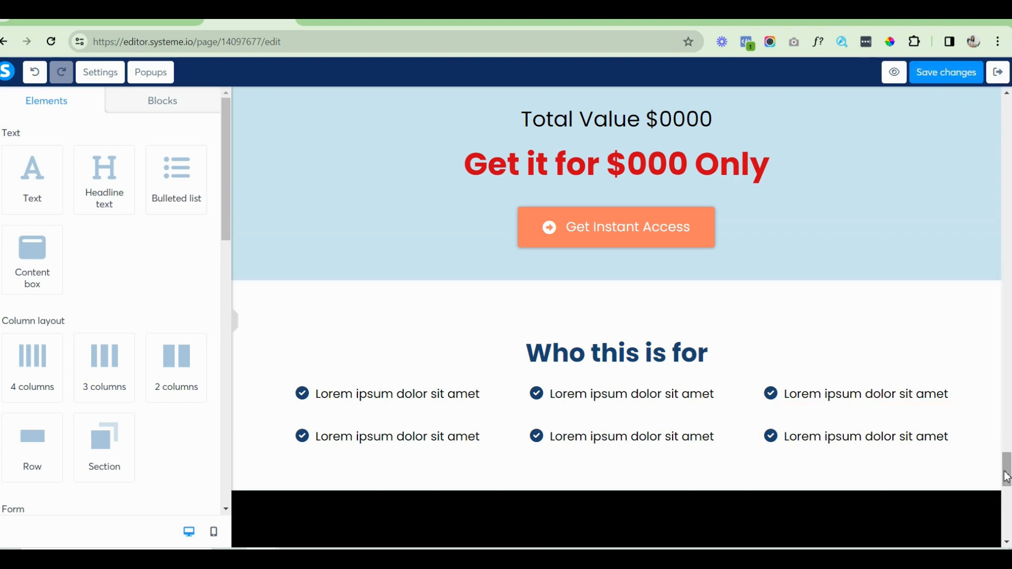
{"action": "left_click_drag", "start_coordinate": [1006, 477], "coordinate": [1007, 499]}
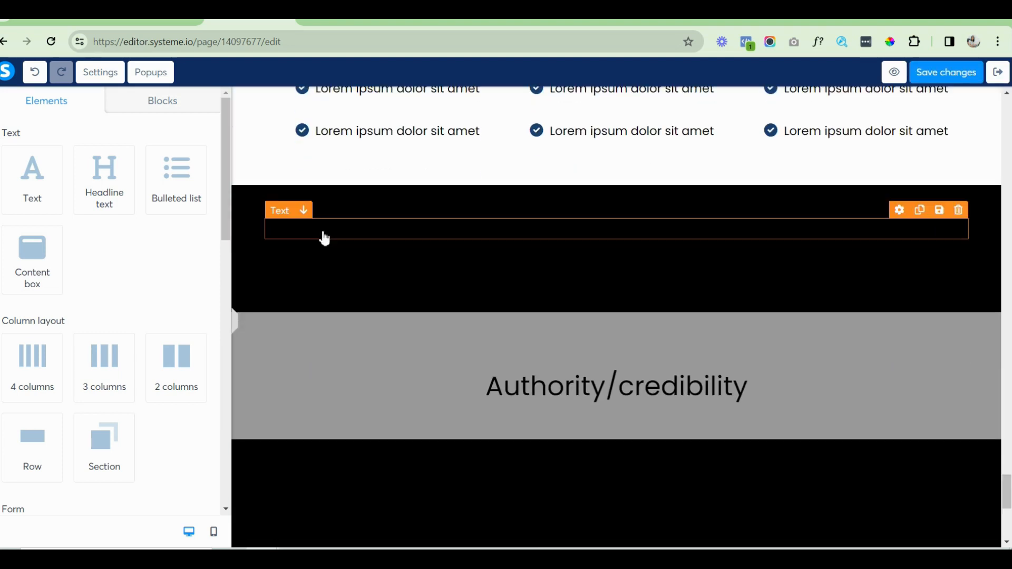
{"action": "left_click", "coordinate": [324, 239]}
{"action": "left_click", "coordinate": [399, 261]}
{"action": "left_click", "coordinate": [402, 258]}
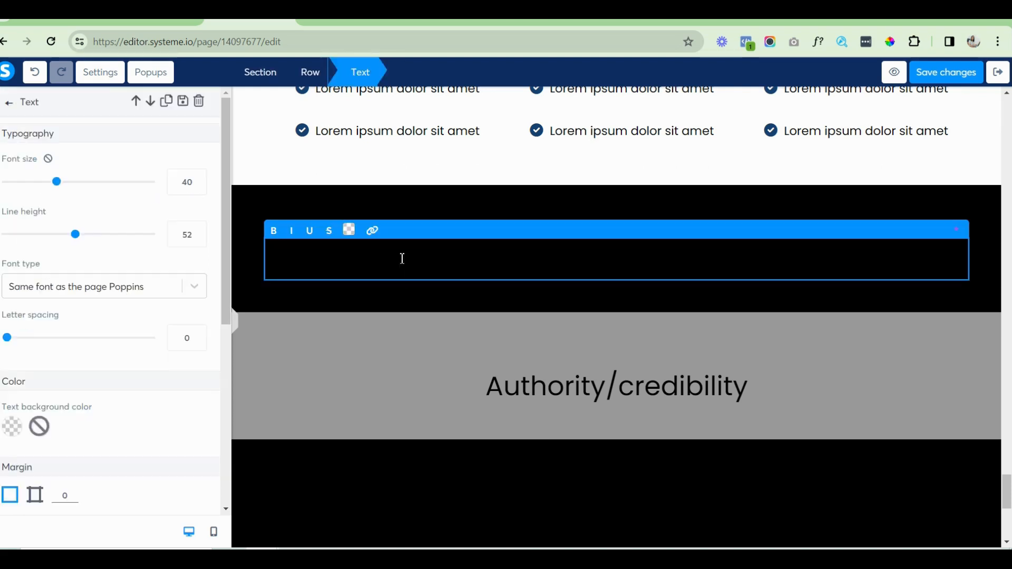
{"action": "type", "text": "More Social Proof ( if any)"}
{"action": "key", "text": "BackSpace"}
Duplicate the "Here's What Our Clients Are Saying About Us" section and move the copy down to just below the "Who this is for" section.
{"action": "left_click_drag", "start_coordinate": [1005, 482], "coordinate": [1007, 389]}
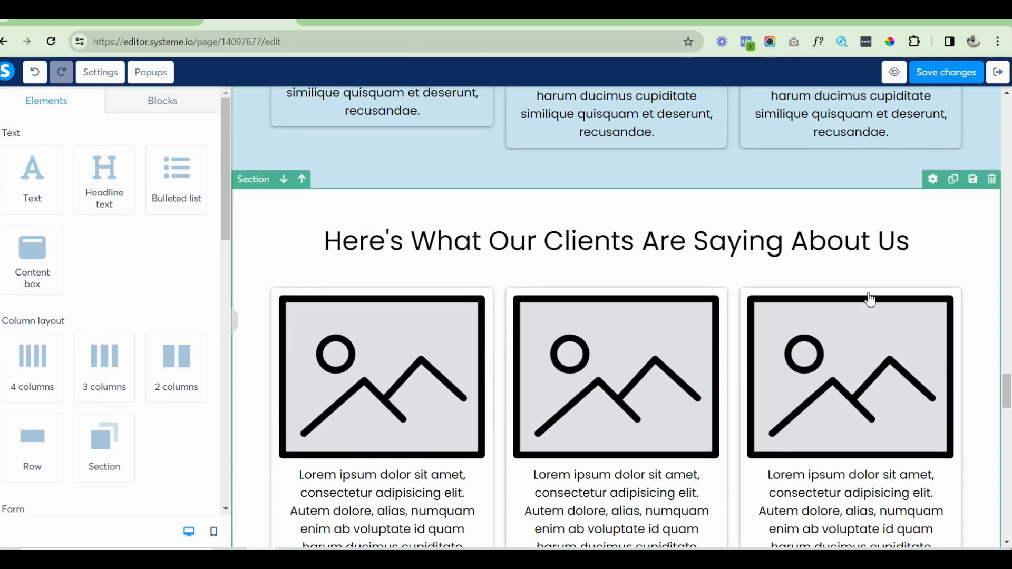
{"action": "left_click", "coordinate": [952, 180]}
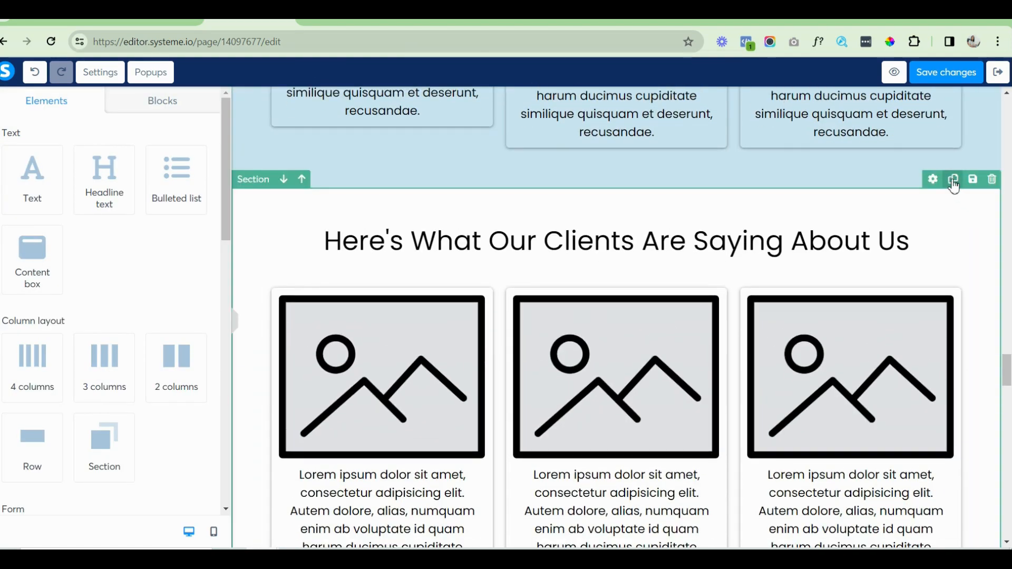
{"action": "left_click_drag", "start_coordinate": [1006, 365], "coordinate": [1007, 394]}
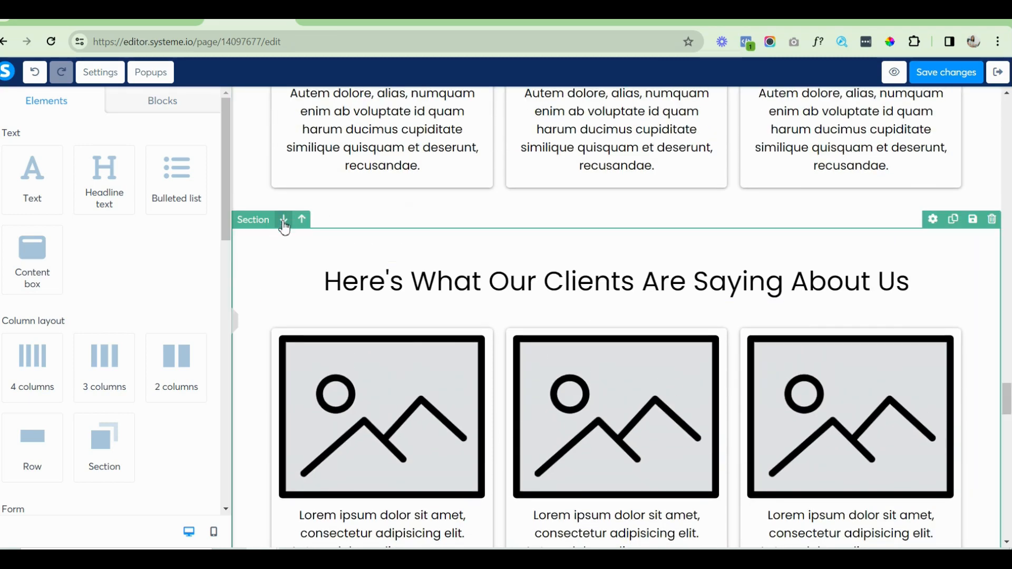
{"action": "left_click", "coordinate": [284, 222]}
{"action": "left_click_drag", "start_coordinate": [1006, 396], "coordinate": [1006, 448]}
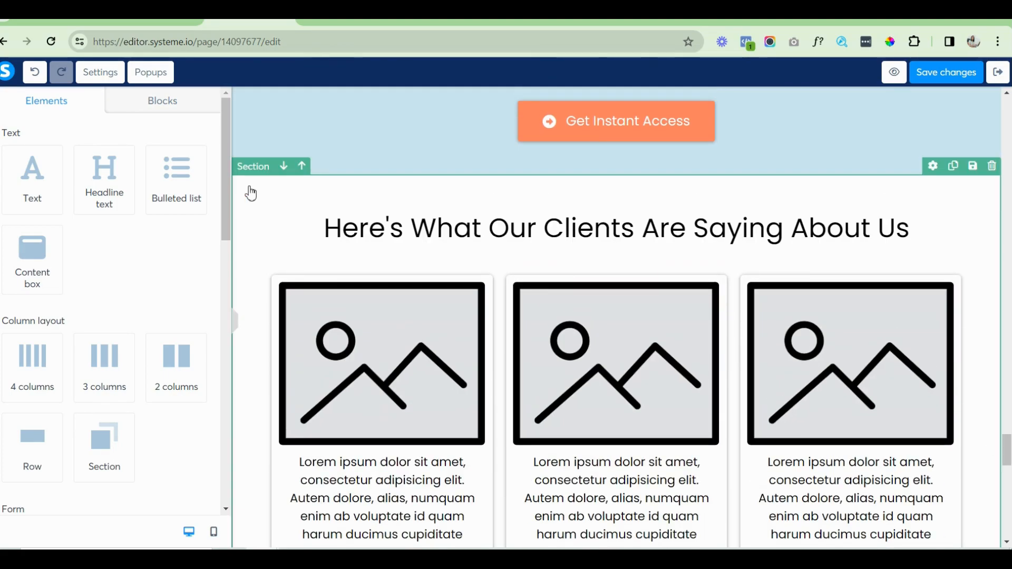
{"action": "left_click", "coordinate": [284, 168]}
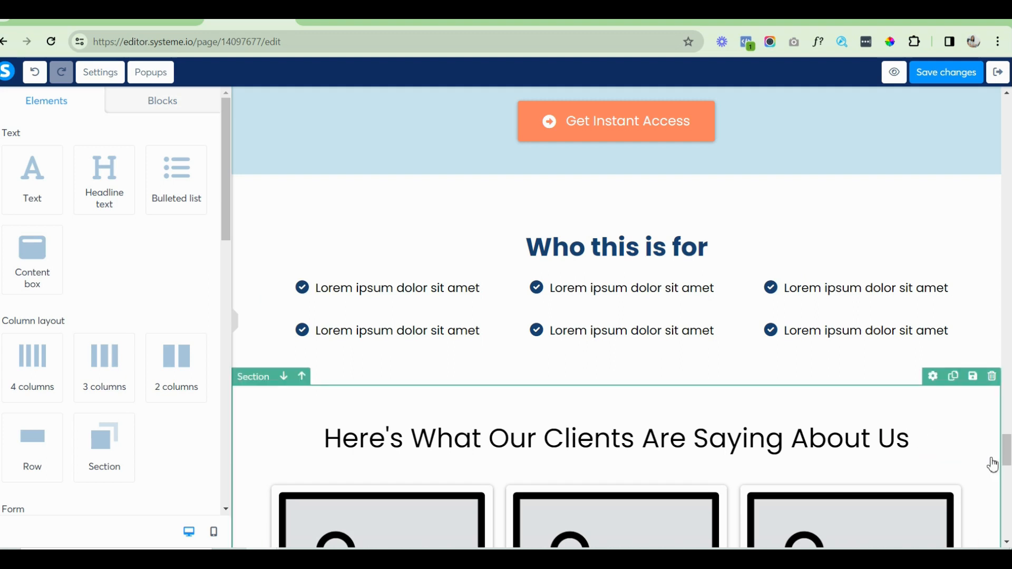
Change the copied testimonial section's heading to "Some More Happy Clients" and save the page.
{"action": "double_click", "coordinate": [321, 439]}
{"action": "type", "text": "Soe"}
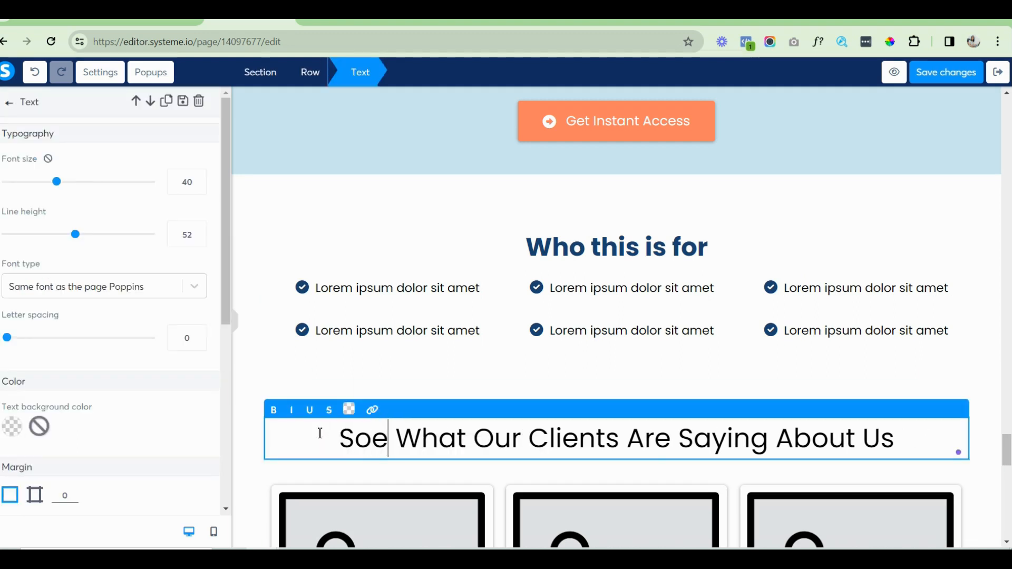
{"action": "key", "text": "BackSpace"}
{"action": "type", "text": "me mOre"}
{"action": "key", "text": "BackSpace"}
{"action": "key", "text": "BackSpace"}
{"action": "key", "text": "BackSpace"}
{"action": "key", "text": "BackSpace"}
{"action": "type", "text": "More Ha"}
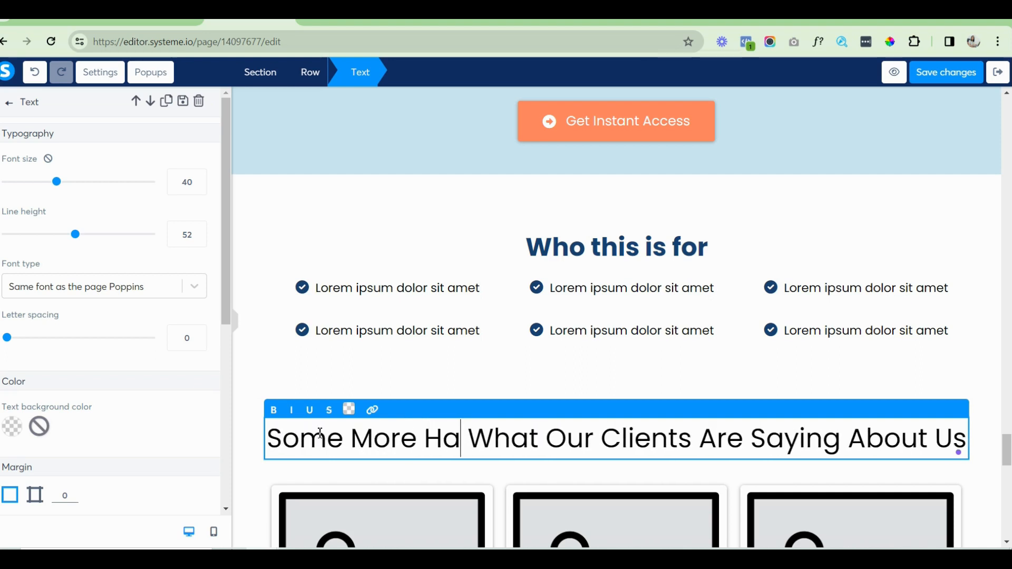
{"action": "type", "text": "ppy Clients"}
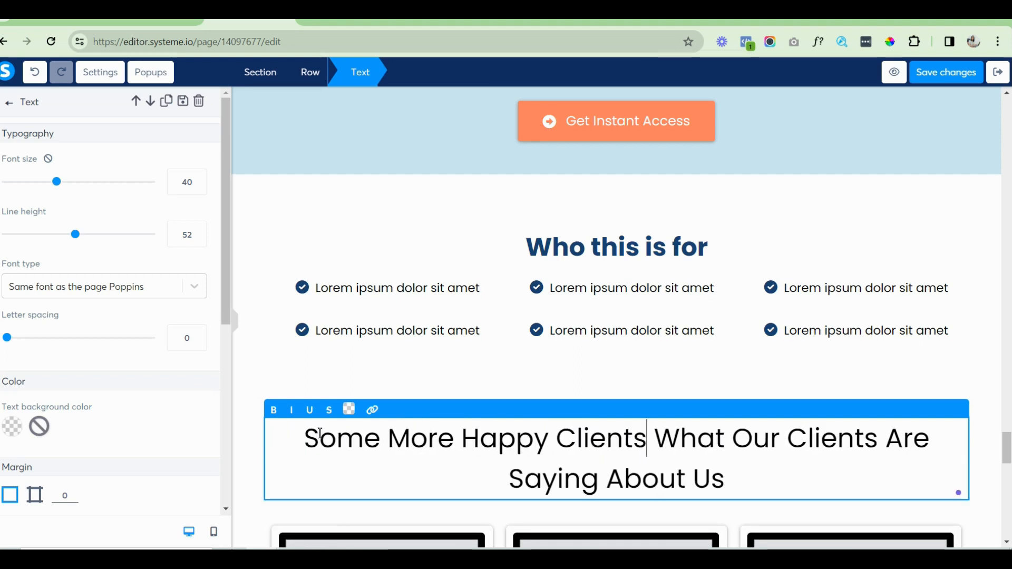
{"action": "key", "text": "shift+Down"}
{"action": "key", "text": "shift+End"}
{"action": "key", "text": "BackSpace"}
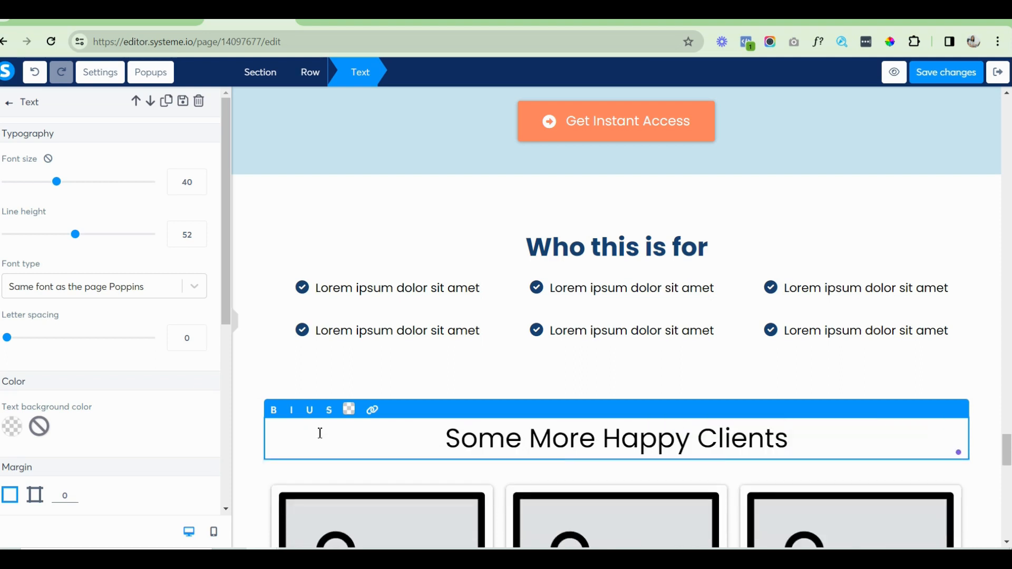
{"action": "left_click", "coordinate": [947, 74]}
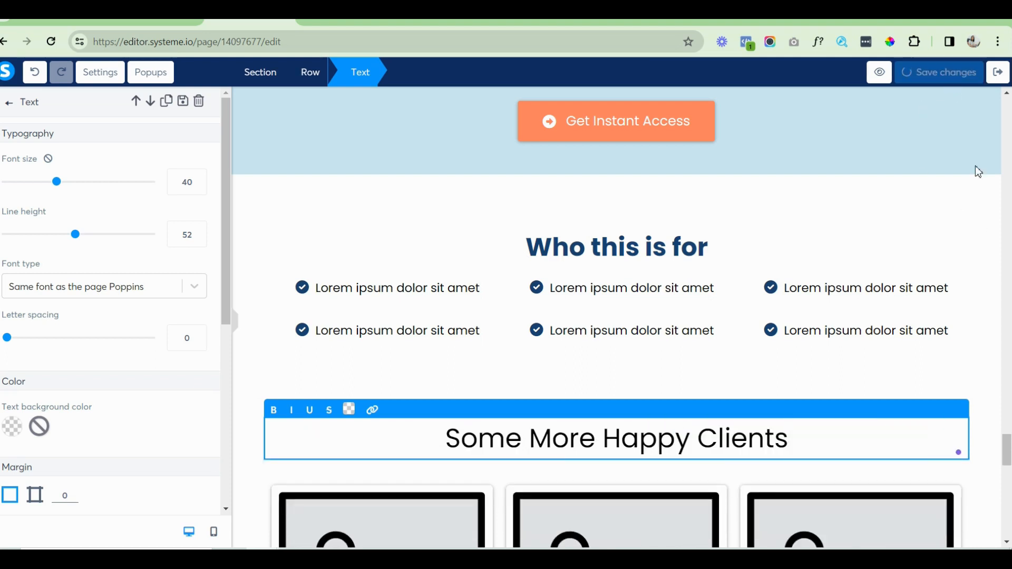
Delete the black placeholder section between the copied testimonials and the "Authority/credibility" section.
{"action": "left_click_drag", "start_coordinate": [1006, 447], "coordinate": [1007, 485]}
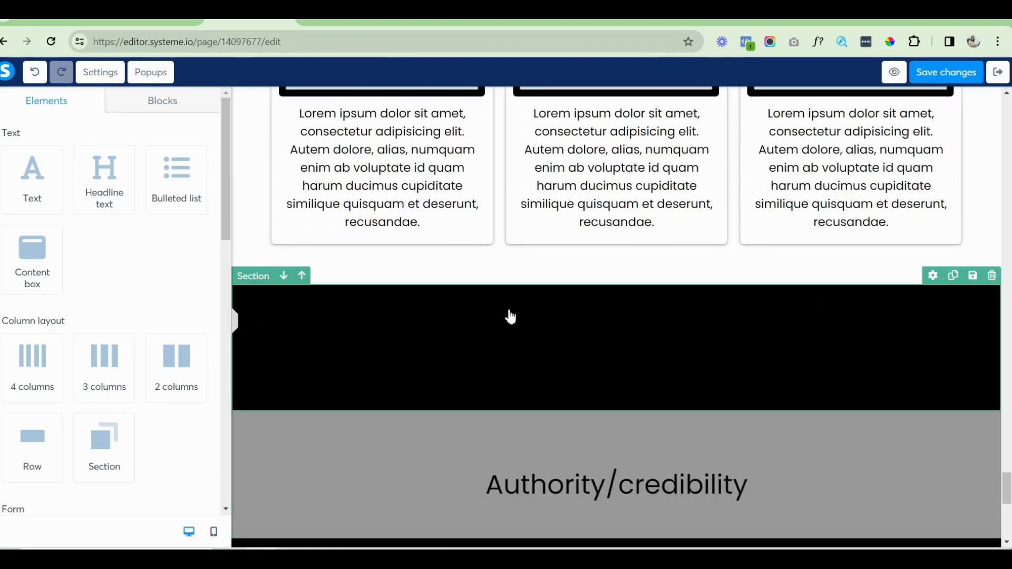
{"action": "double_click", "coordinate": [384, 350]}
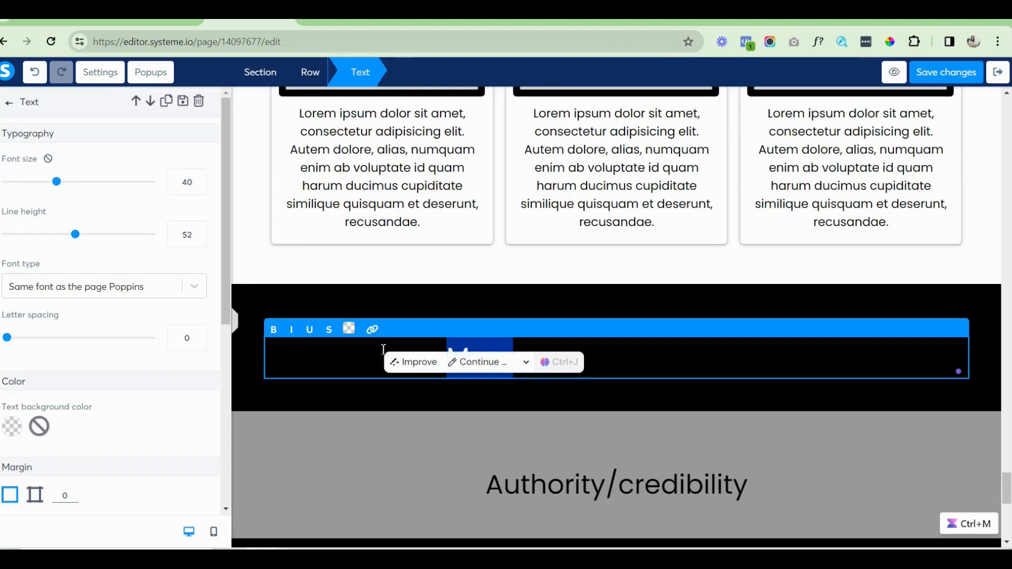
{"action": "key", "text": "ctrl+a"}
{"action": "key", "text": "BackSpace"}
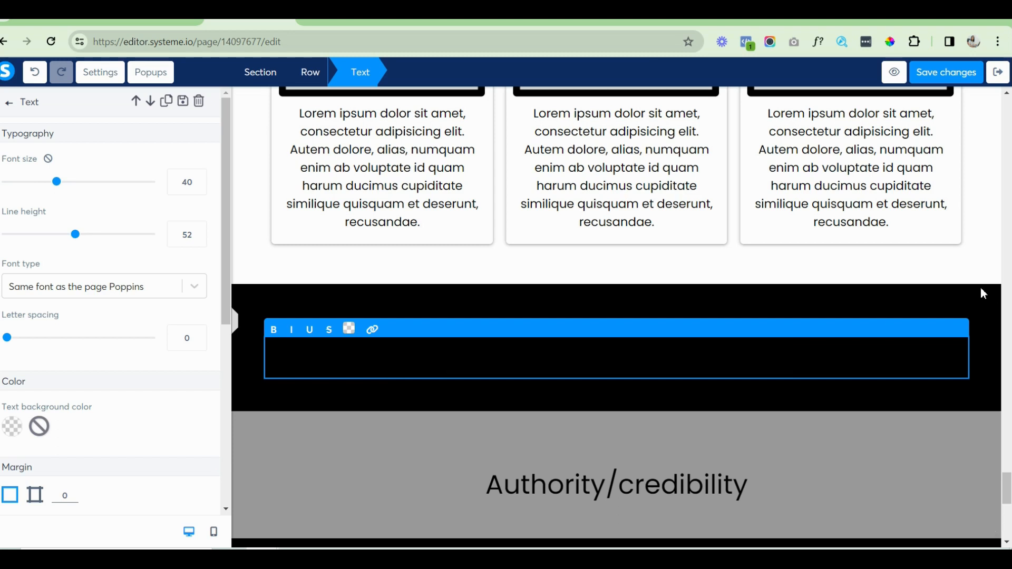
{"action": "left_click", "coordinate": [984, 291]}
{"action": "left_click", "coordinate": [992, 275]}
{"action": "left_click", "coordinate": [566, 138]}
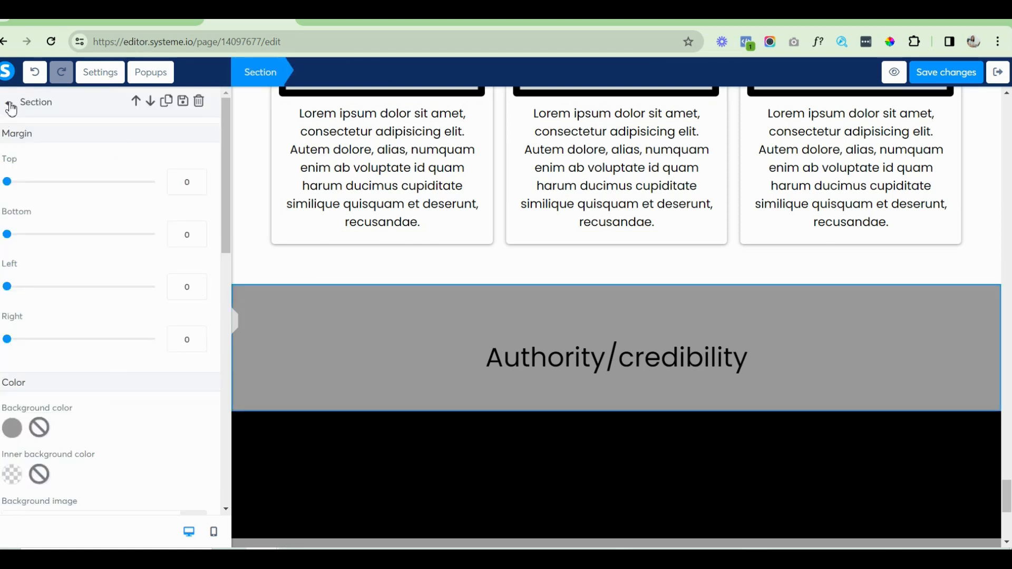
Add a two-column row above the "Authority/credibility" text and place an image element in its first column.
{"action": "left_click", "coordinate": [11, 107]}
{"action": "left_click_drag", "start_coordinate": [174, 357], "coordinate": [659, 346]}
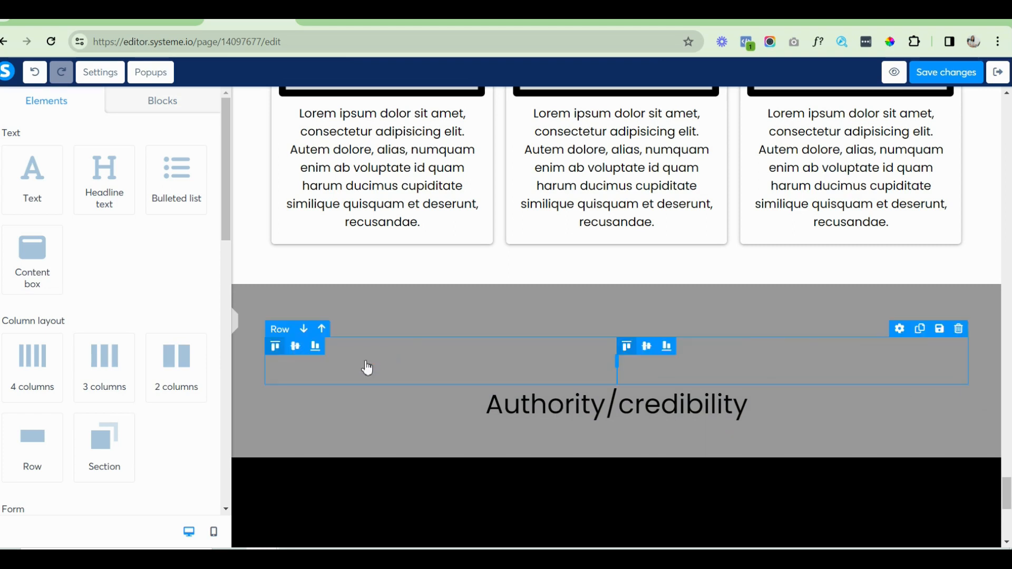
{"action": "left_click_drag", "start_coordinate": [226, 219], "coordinate": [223, 372]}
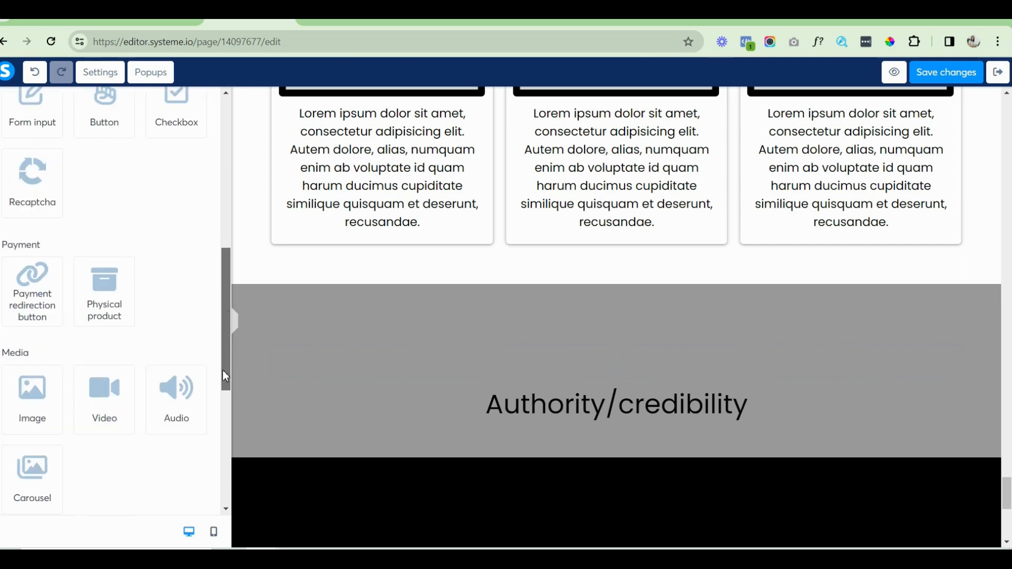
{"action": "left_click_drag", "start_coordinate": [21, 393], "coordinate": [437, 369]}
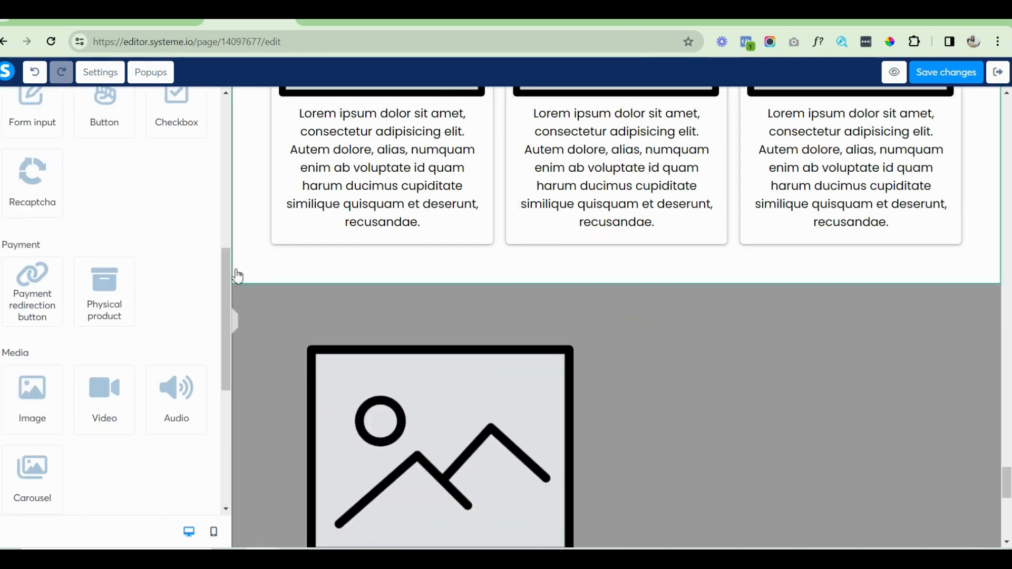
Place a headline in the row's second column with a text paragraph directly below it.
{"action": "left_click_drag", "start_coordinate": [227, 273], "coordinate": [220, 77]}
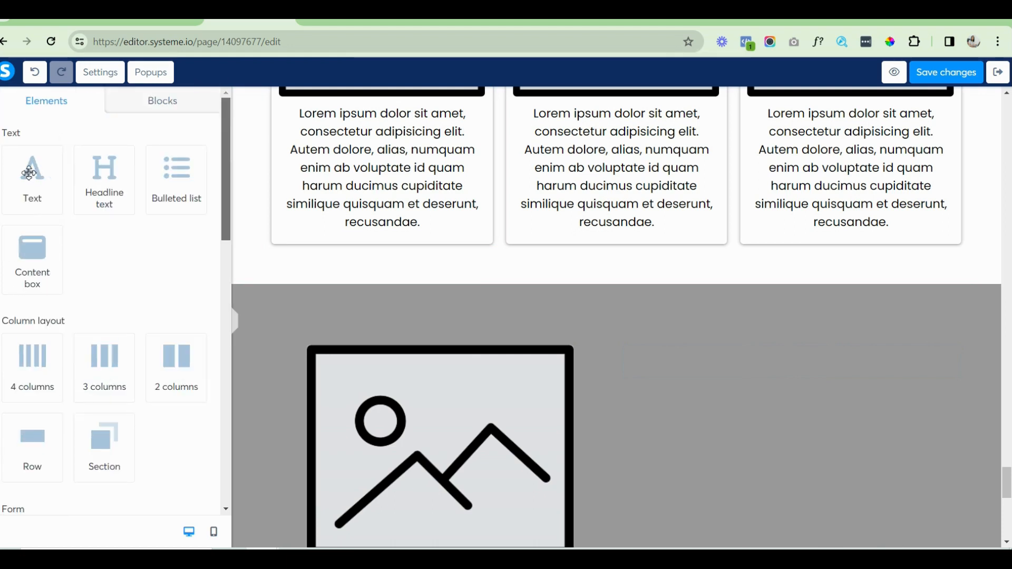
{"action": "left_click_drag", "start_coordinate": [86, 183], "coordinate": [714, 375]}
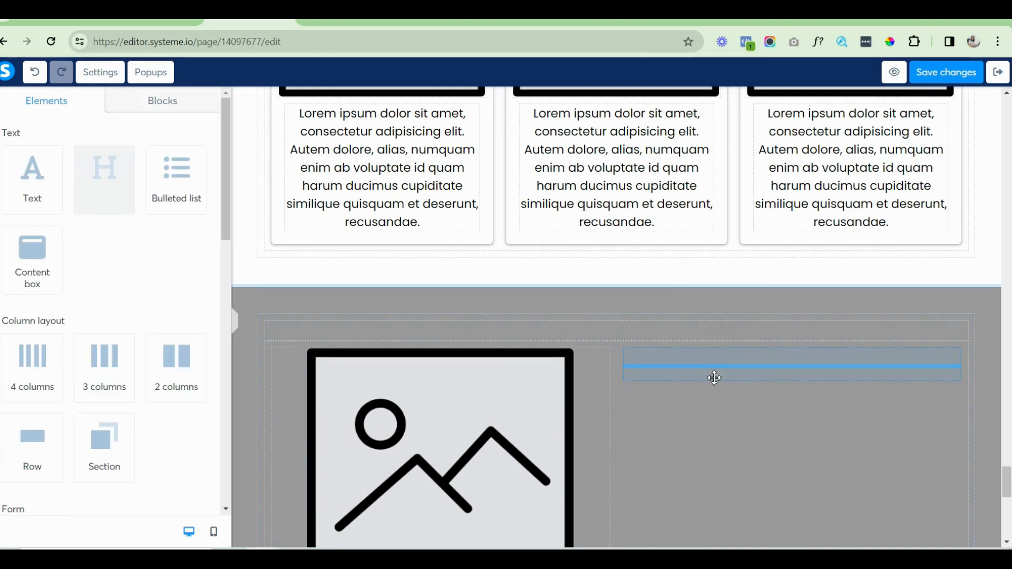
{"action": "left_click_drag", "start_coordinate": [681, 432], "coordinate": [679, 430]}
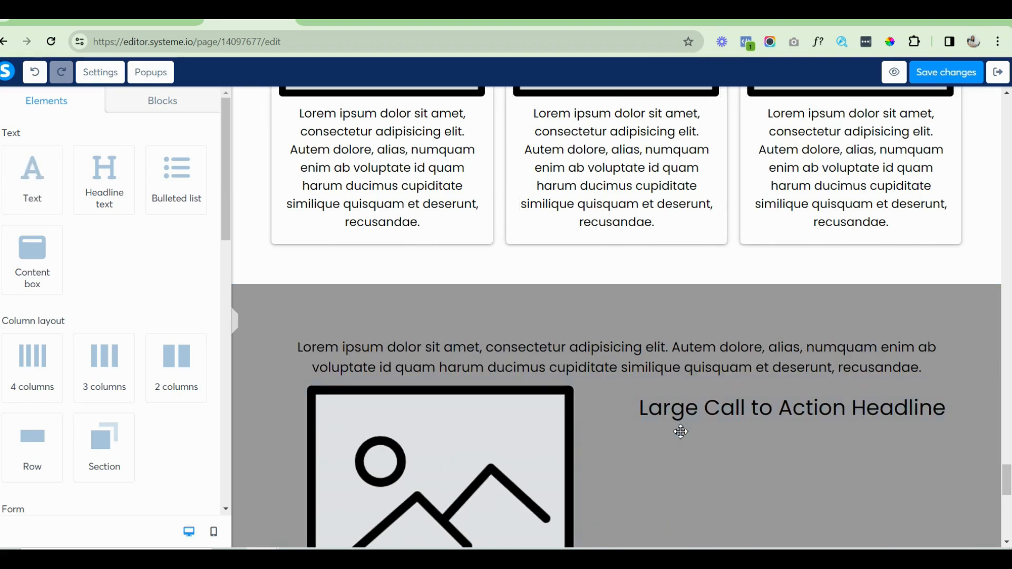
{"action": "left_click_drag", "start_coordinate": [901, 331], "coordinate": [822, 431]}
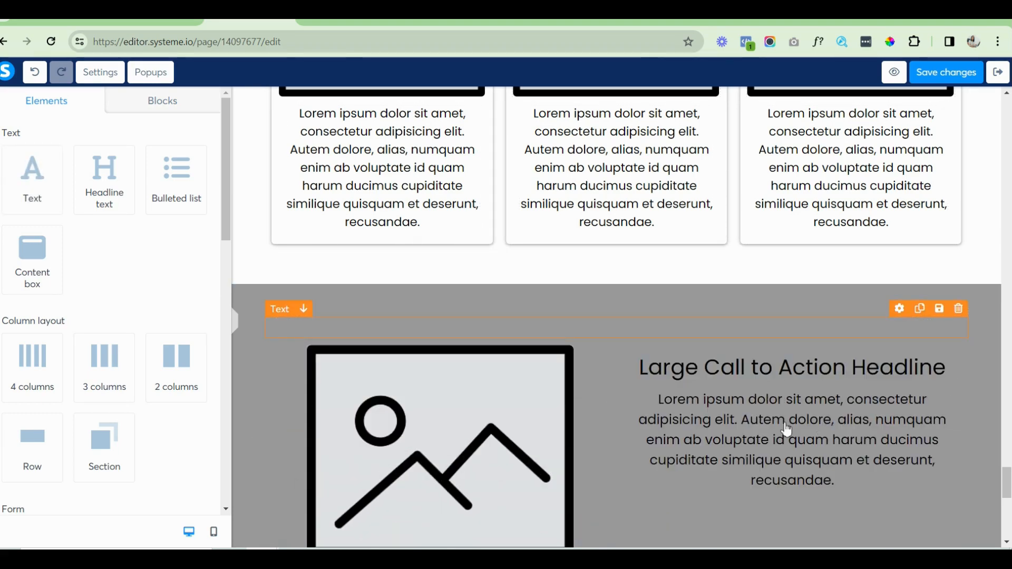
Change the second column's headline to "Meet Your Coach" and left-align it.
{"action": "double_click", "coordinate": [648, 372]}
{"action": "key", "text": "ctrl+a"}
{"action": "type", "text": "meet"}
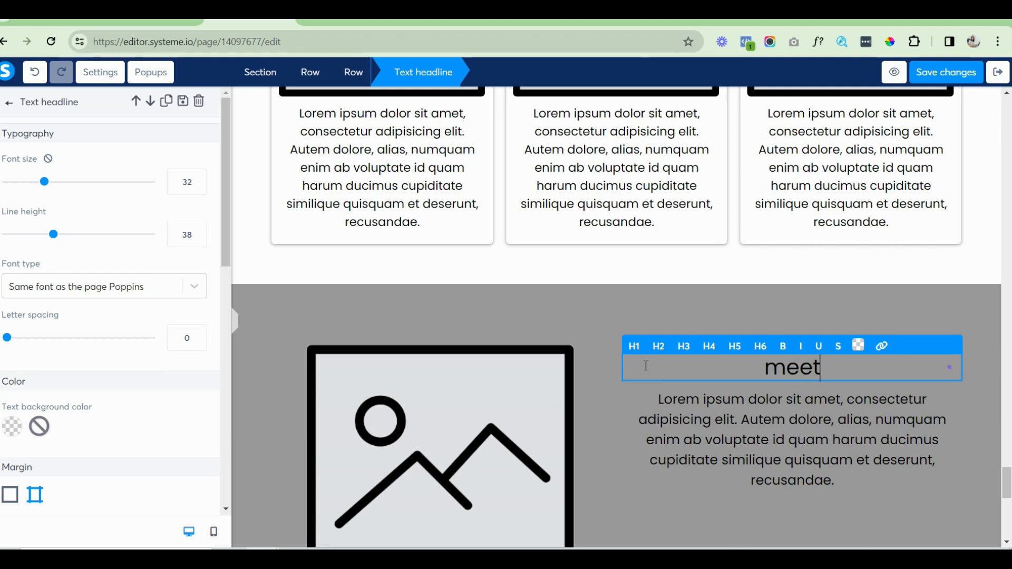
{"action": "type", "text": " Your Coach"}
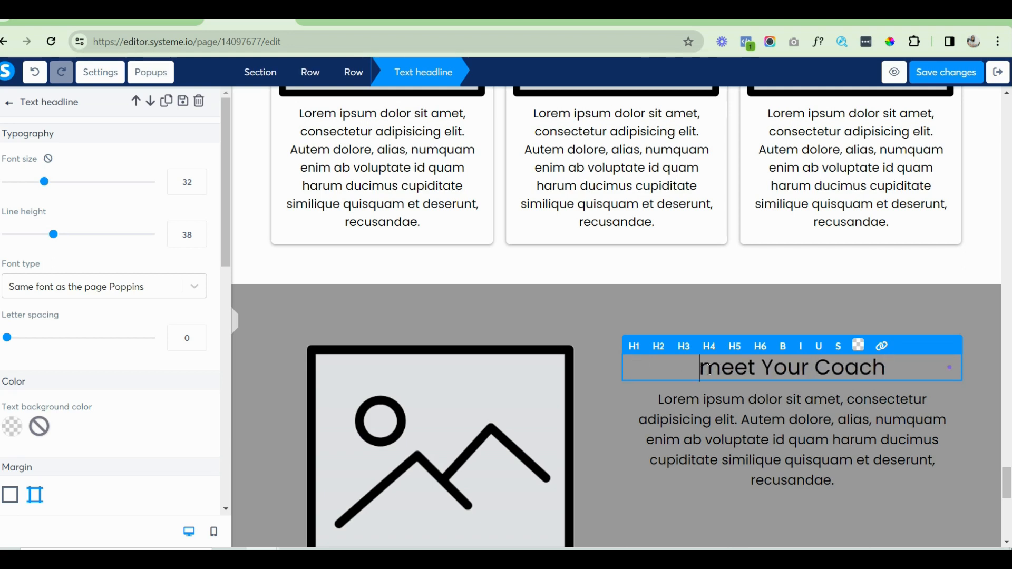
{"action": "key", "text": "Delete"}
{"action": "type", "text": "M"}
{"action": "left_click_drag", "start_coordinate": [224, 219], "coordinate": [219, 390]}
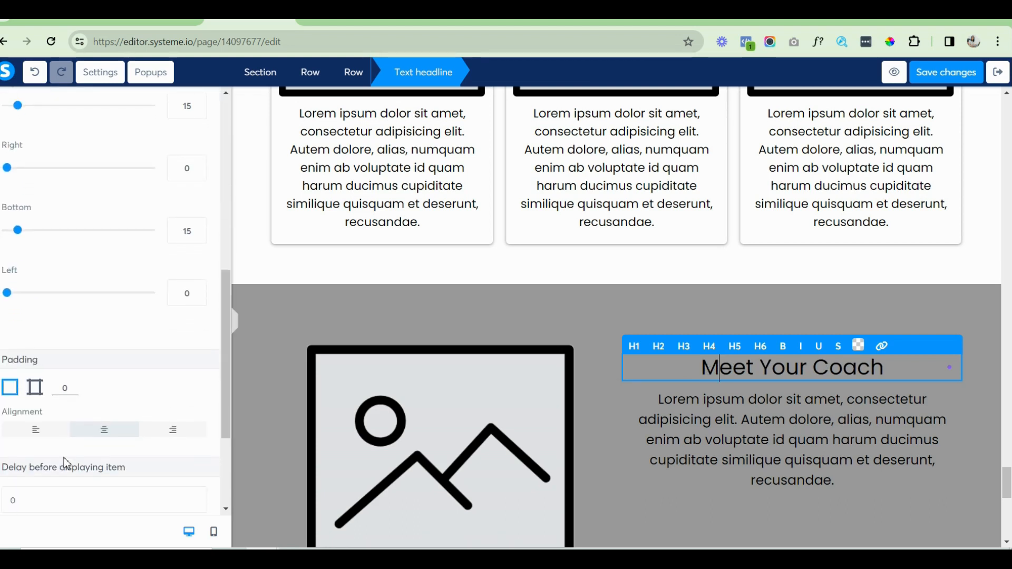
{"action": "left_click", "coordinate": [638, 423]}
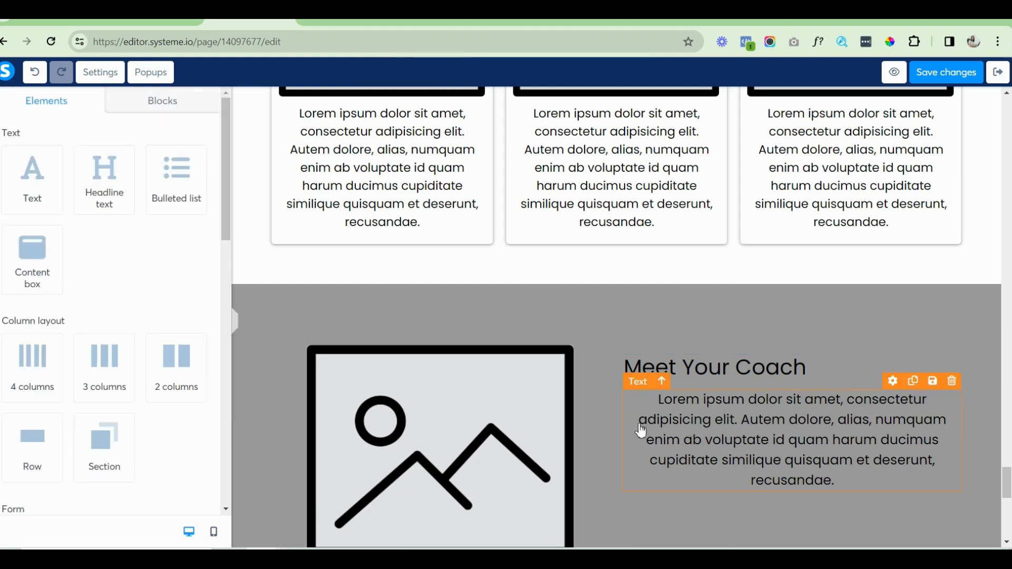
Set the paragraph below "Meet Your Coach" to font size 18 and left-align it.
{"action": "left_click", "coordinate": [641, 431]}
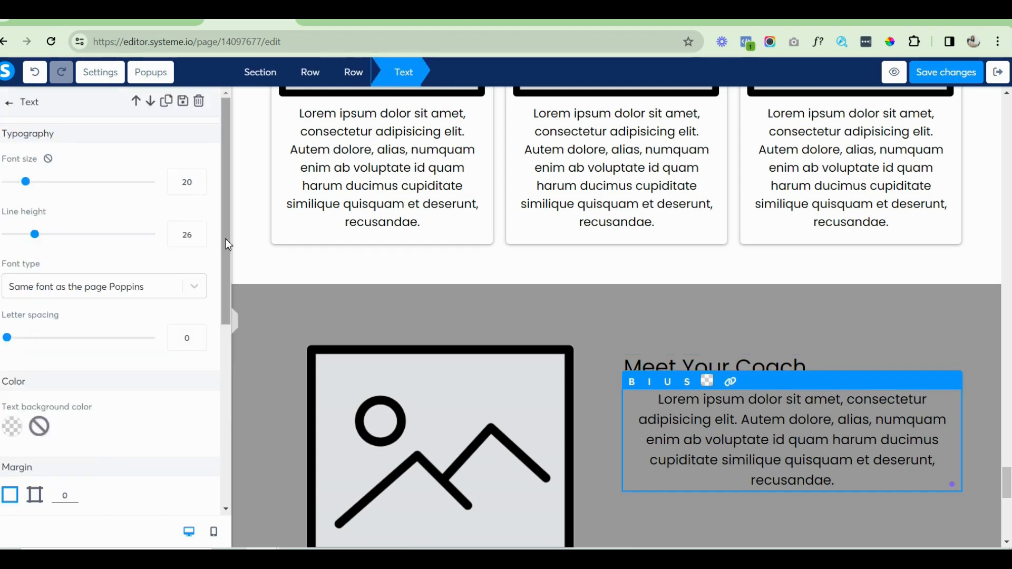
{"action": "left_click", "coordinate": [200, 188]}
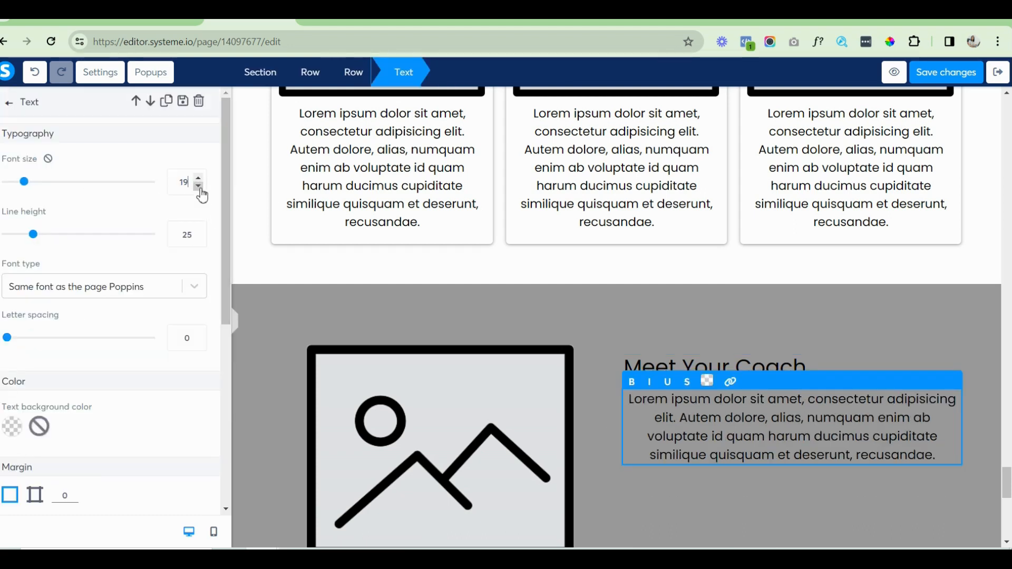
{"action": "left_click", "coordinate": [200, 188]}
{"action": "left_click_drag", "start_coordinate": [227, 234], "coordinate": [228, 354]}
{"action": "left_click", "coordinate": [34, 363]}
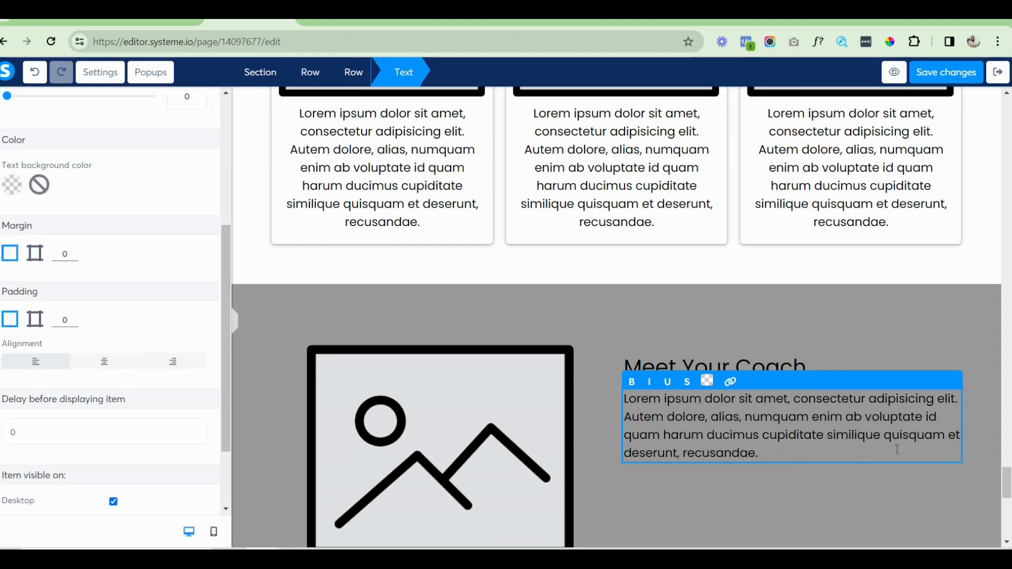
{"action": "left_click", "coordinate": [858, 475]}
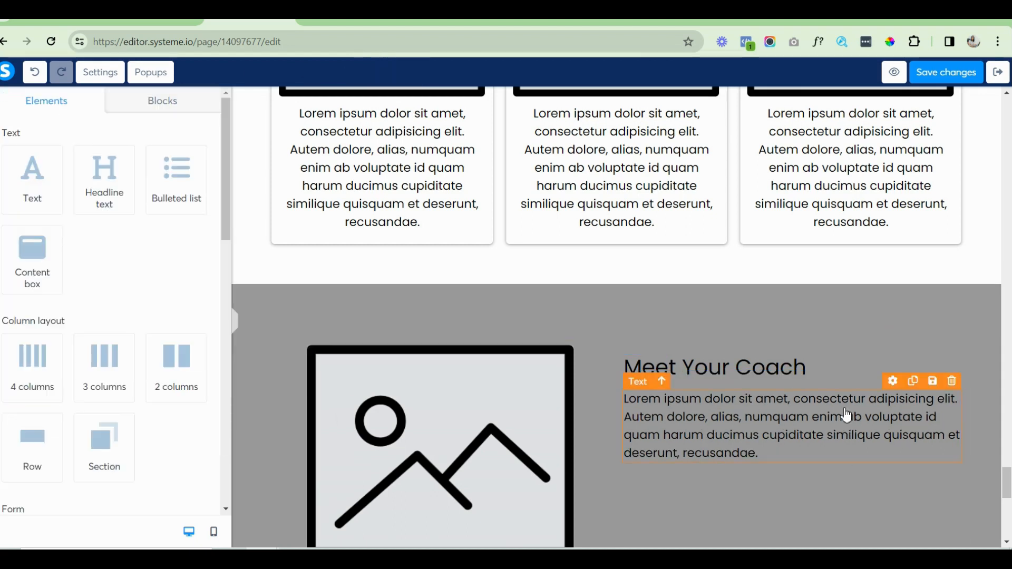
Duplicate the coach paragraph twice and vertically center the content of the image column beside it.
{"action": "left_click", "coordinate": [912, 383]}
{"action": "left_click", "coordinate": [912, 384]}
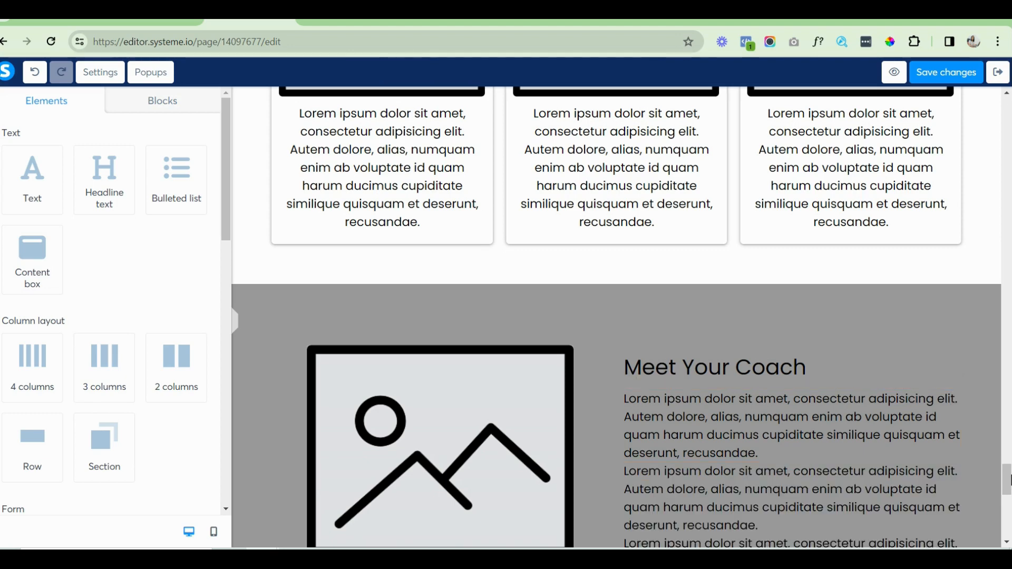
{"action": "mouse_move", "coordinate": [1007, 487]}
{"action": "left_mouse_down"}
{"action": "mouse_move", "coordinate": [1007, 513]}
{"action": "mouse_move", "coordinate": [1007, 496]}
{"action": "left_mouse_up"}
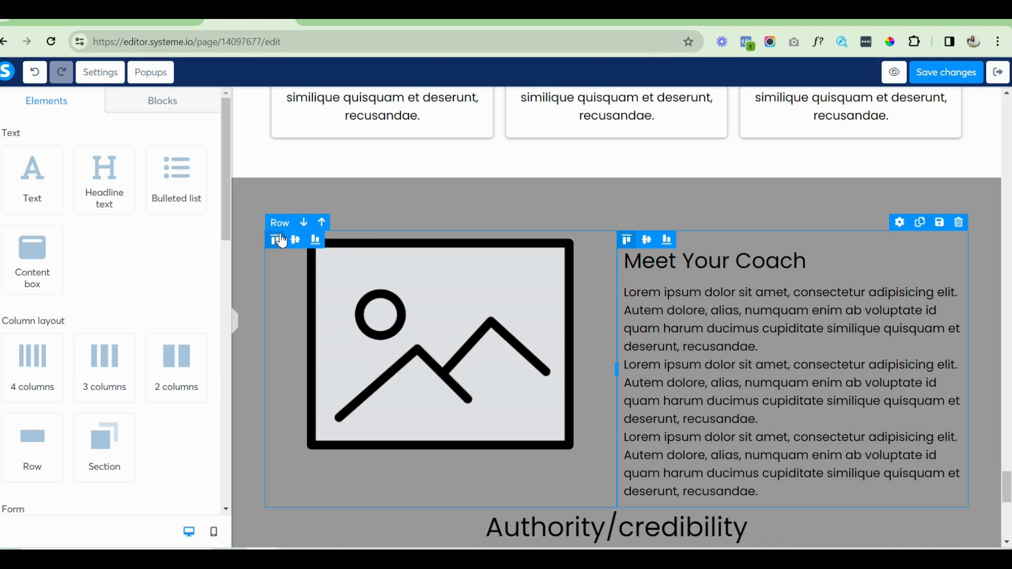
{"action": "left_click", "coordinate": [293, 241]}
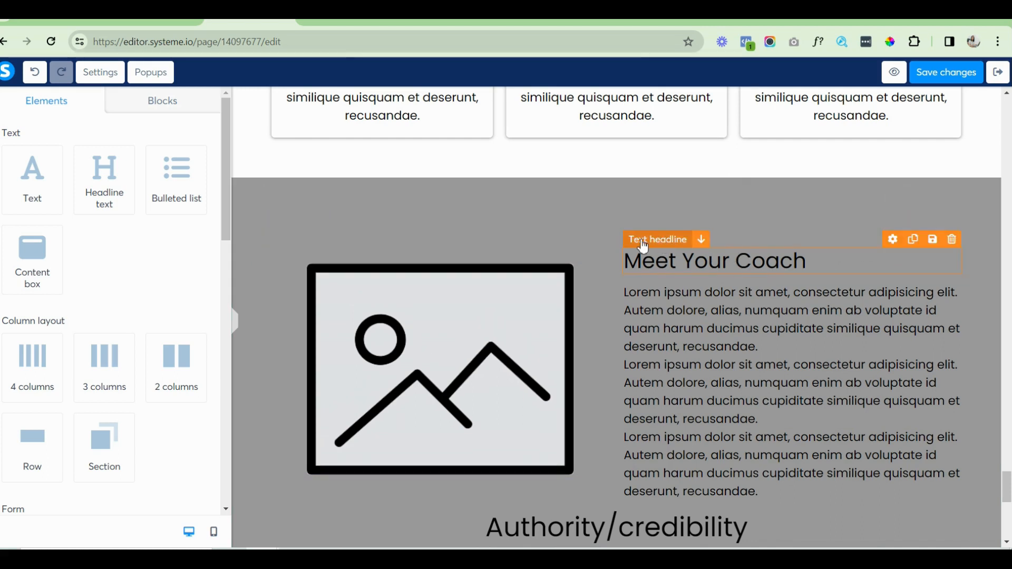
Set the "Meet Your Coach" section's background color to light blue CDE8F1 and save the changes.
{"action": "left_click", "coordinate": [964, 74]}
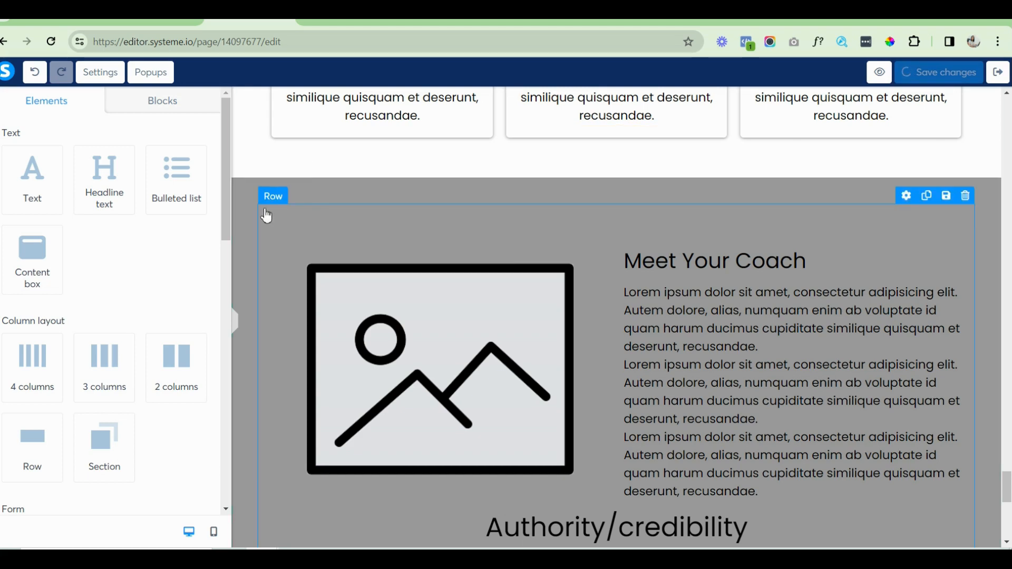
{"action": "left_click", "coordinate": [234, 197]}
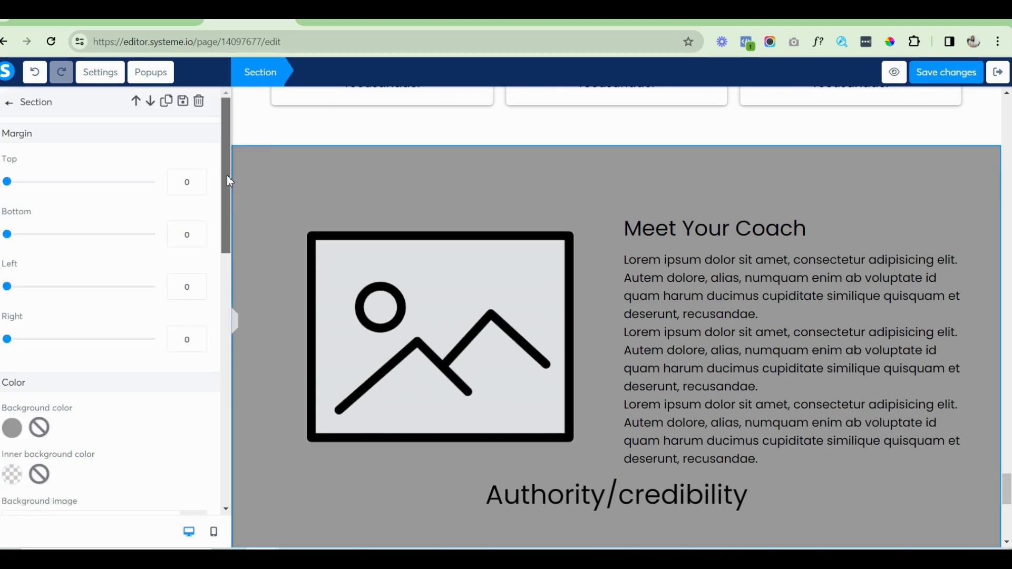
{"action": "left_click_drag", "start_coordinate": [227, 175], "coordinate": [225, 243]}
{"action": "left_click", "coordinate": [21, 262]}
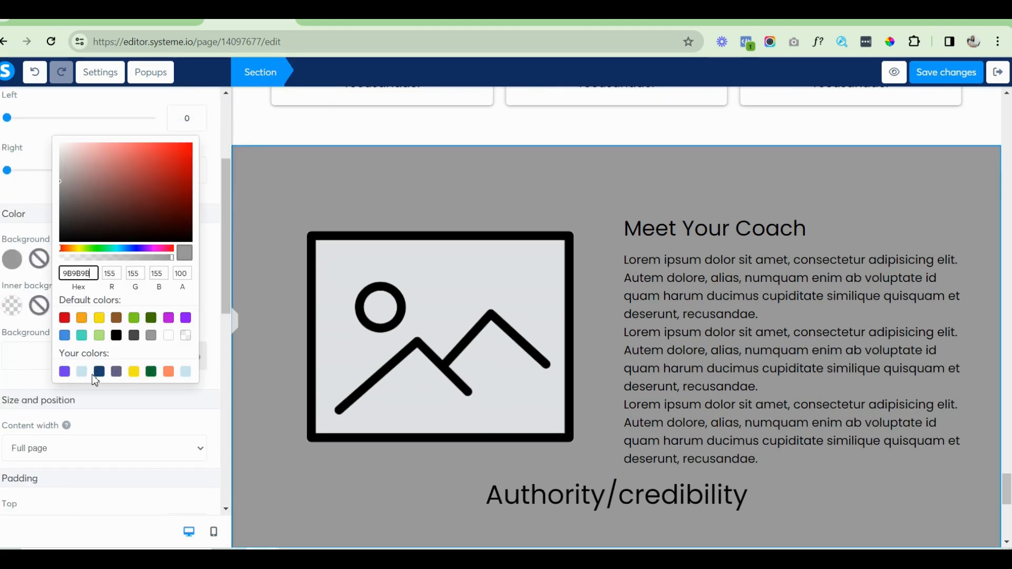
{"action": "left_click", "coordinate": [81, 372]}
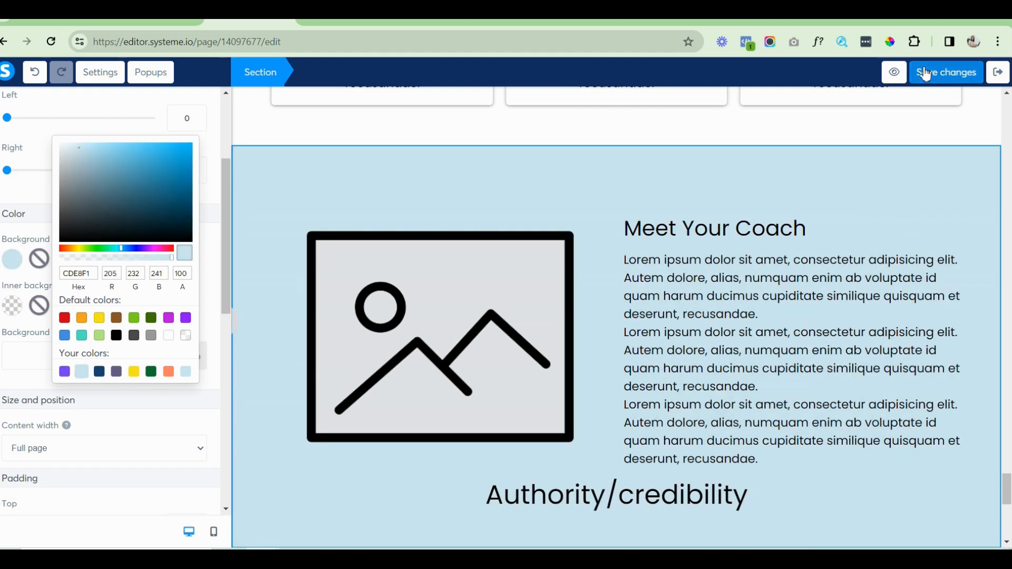
{"action": "left_click", "coordinate": [946, 72]}
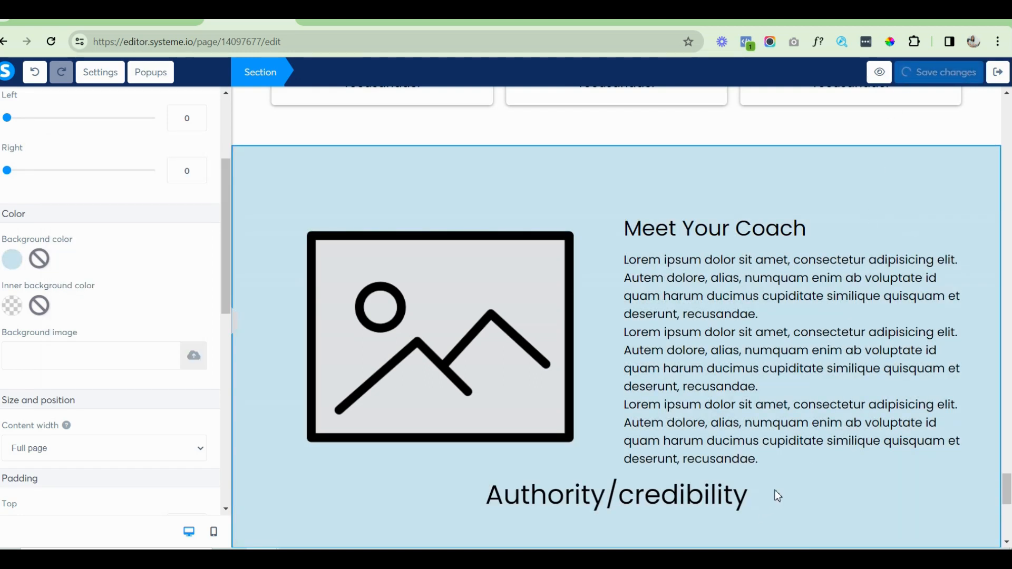
Delete the "Authority/credibility" text below the coach row.
{"action": "left_click", "coordinate": [959, 466]}
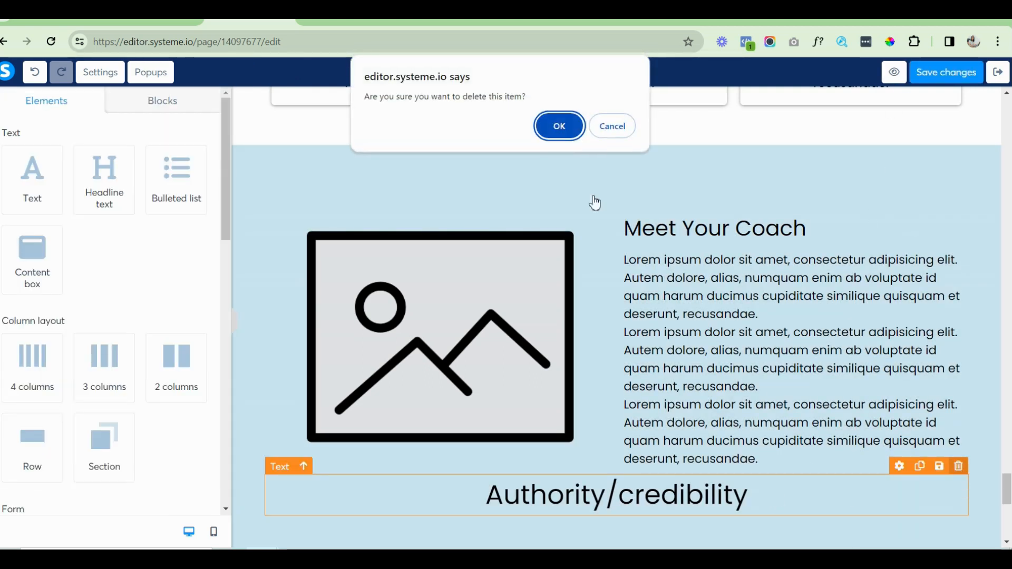
{"action": "left_click", "coordinate": [565, 127]}
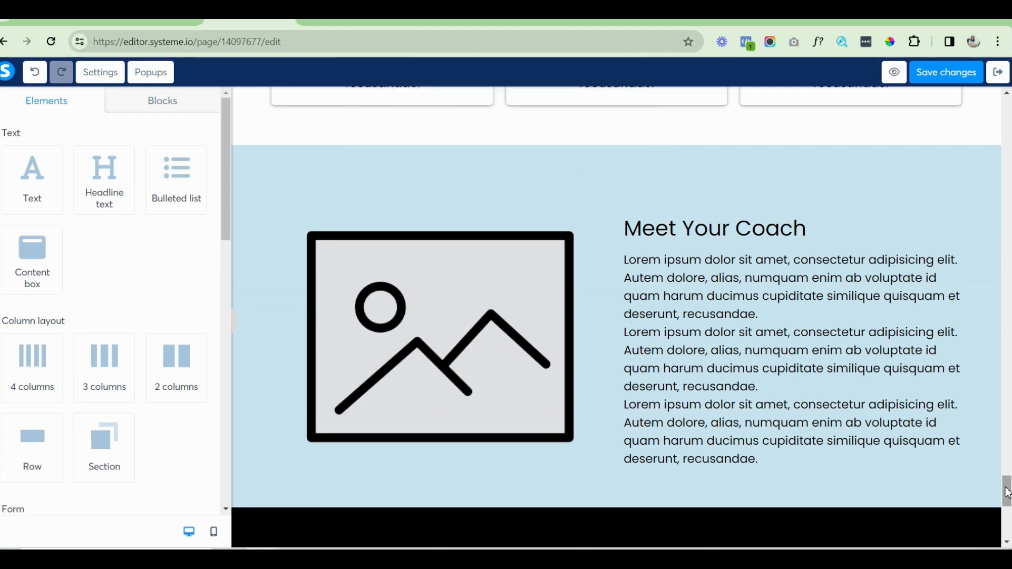
Remove the black background color from the section between the coach section and the FAQ.
{"action": "left_click_drag", "start_coordinate": [1007, 493], "coordinate": [1007, 512]}
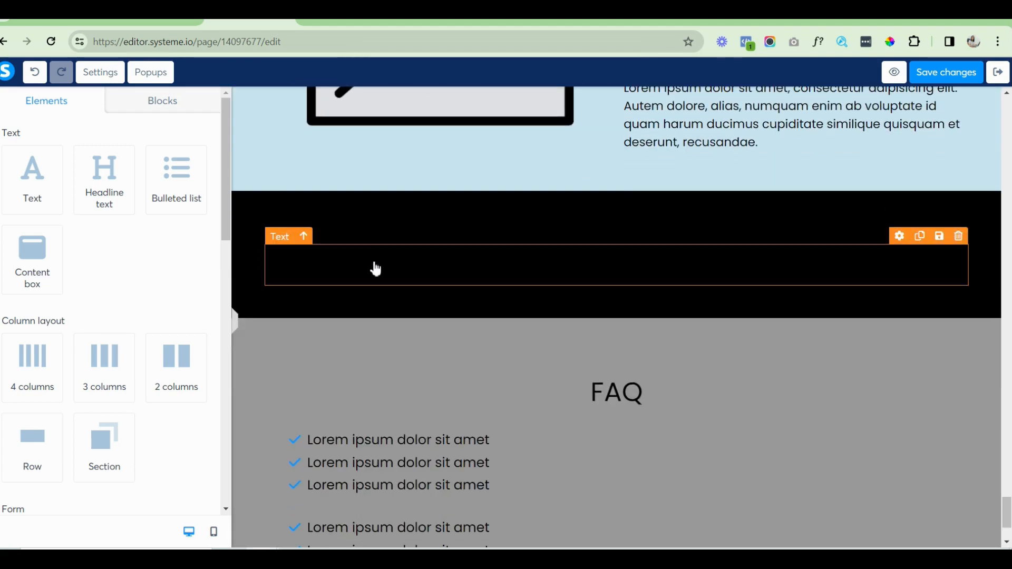
{"action": "double_click", "coordinate": [375, 269]}
{"action": "key", "text": "BackSpace"}
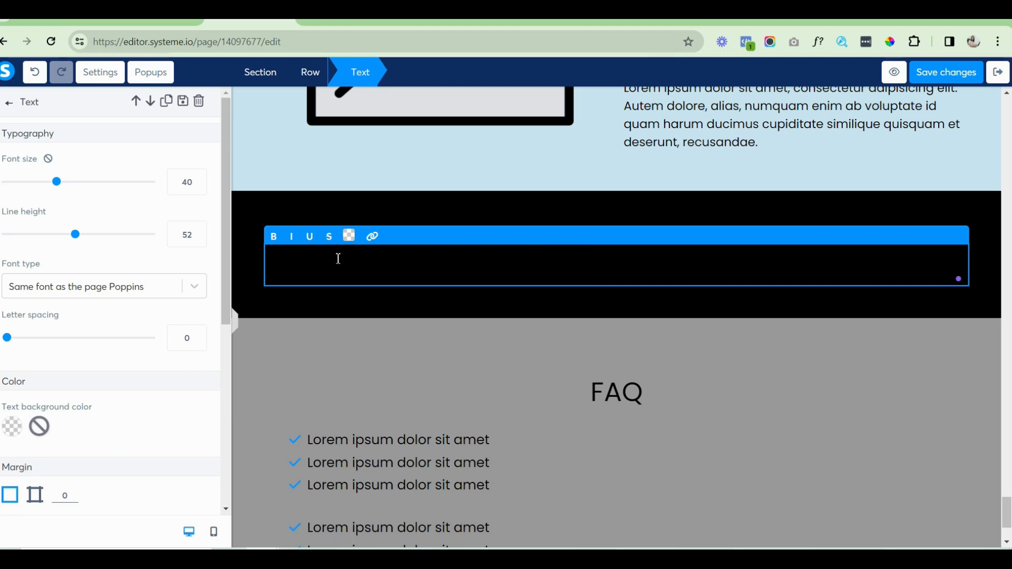
{"action": "left_click", "coordinate": [248, 207]}
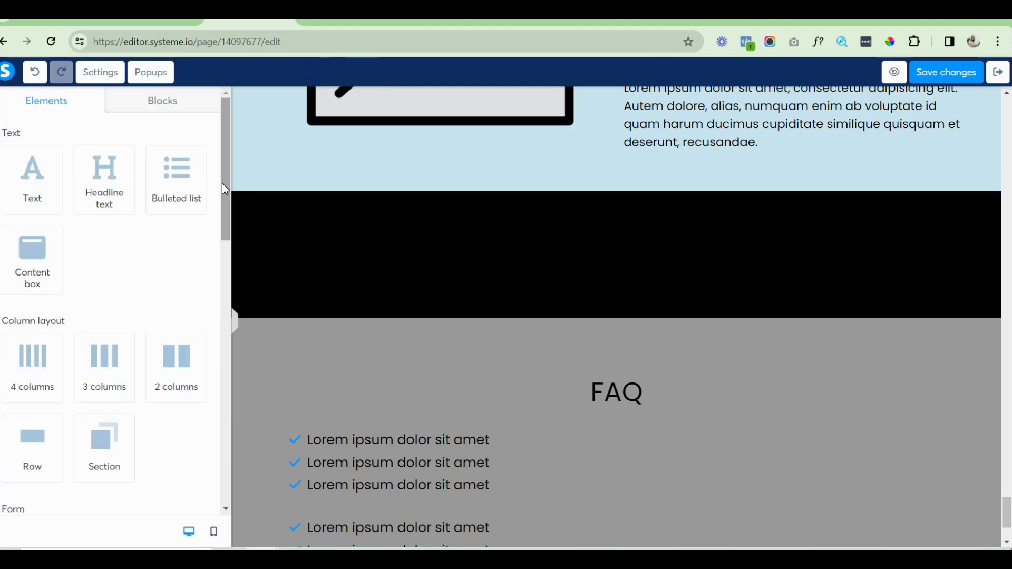
{"action": "left_click", "coordinate": [253, 227]}
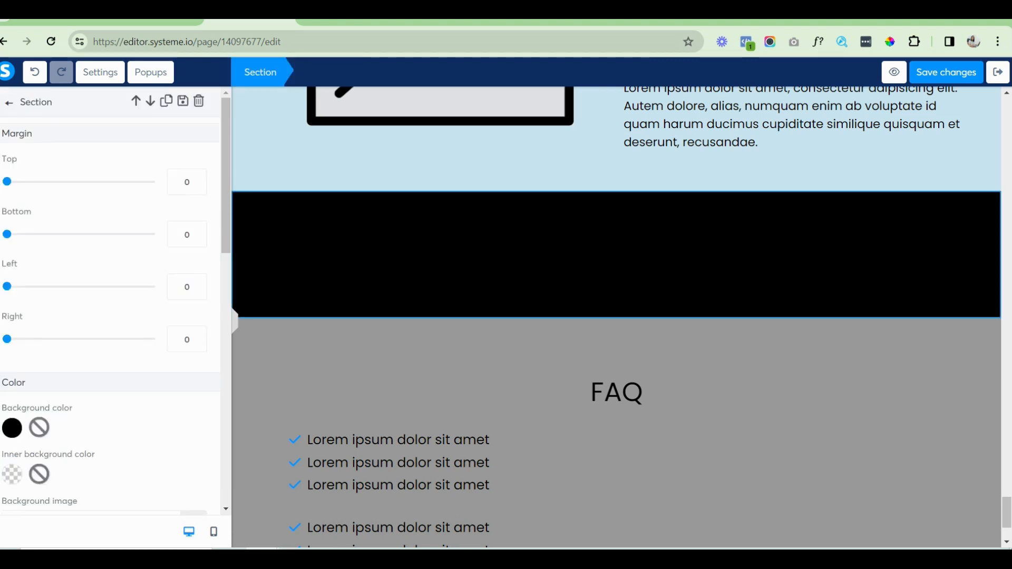
{"action": "left_click", "coordinate": [35, 433]}
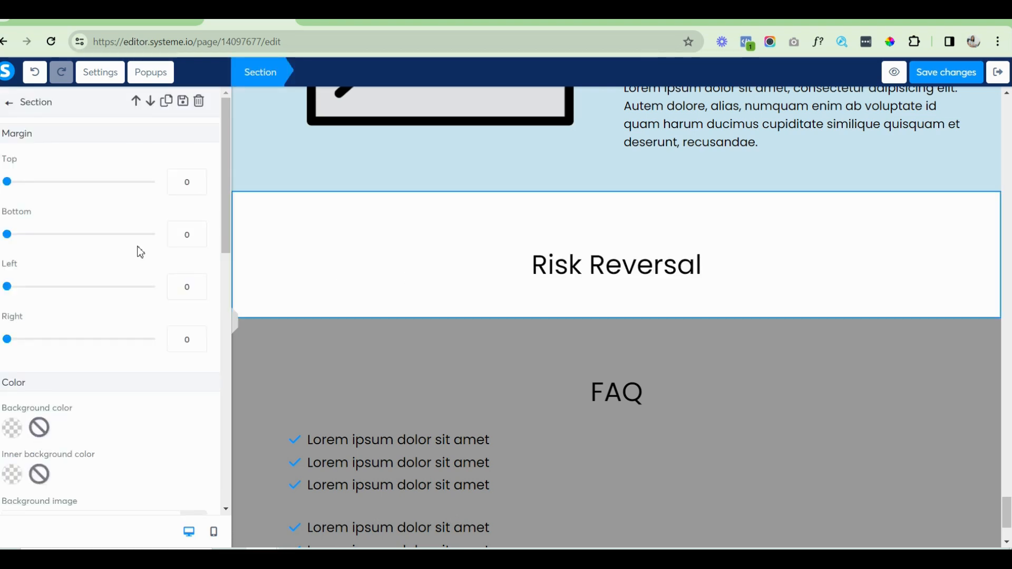
Add a 2-column row below "Risk Reversal" and place an image in its first column.
{"action": "left_click", "coordinate": [9, 108]}
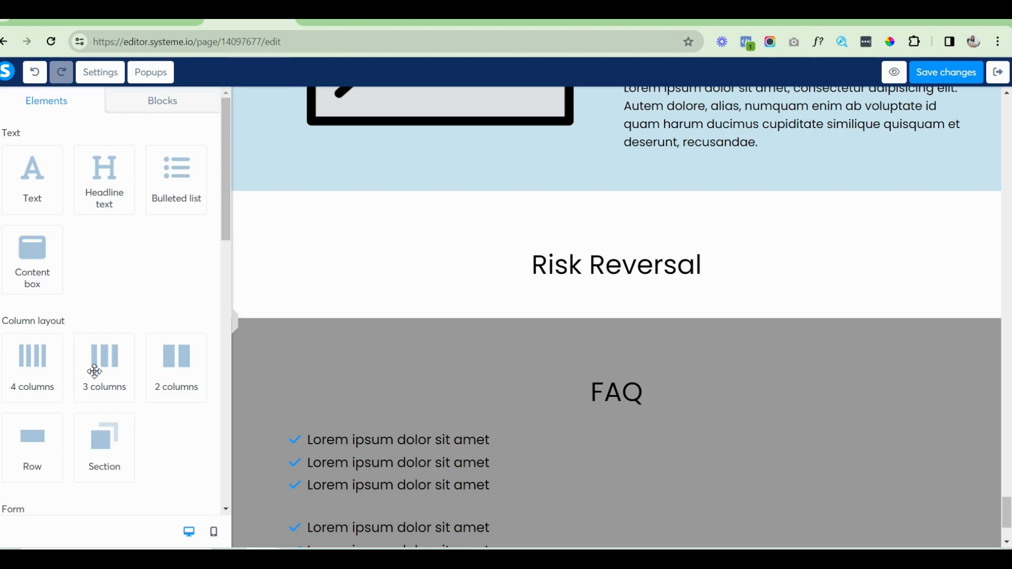
{"action": "left_click_drag", "start_coordinate": [172, 368], "coordinate": [540, 293]}
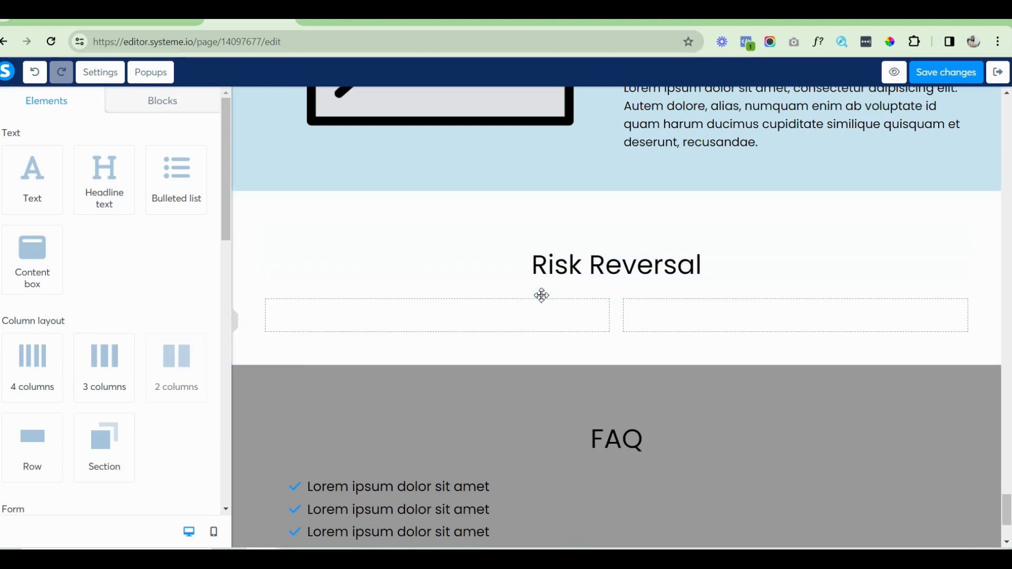
{"action": "left_click", "coordinate": [408, 329]}
{"action": "left_click_drag", "start_coordinate": [224, 216], "coordinate": [228, 95]}
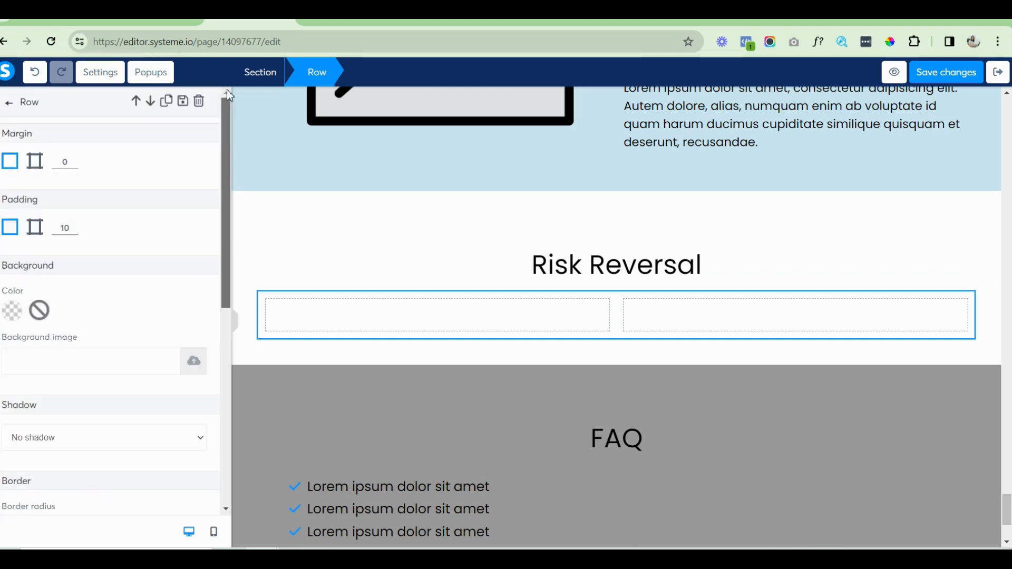
{"action": "left_click", "coordinate": [10, 111]}
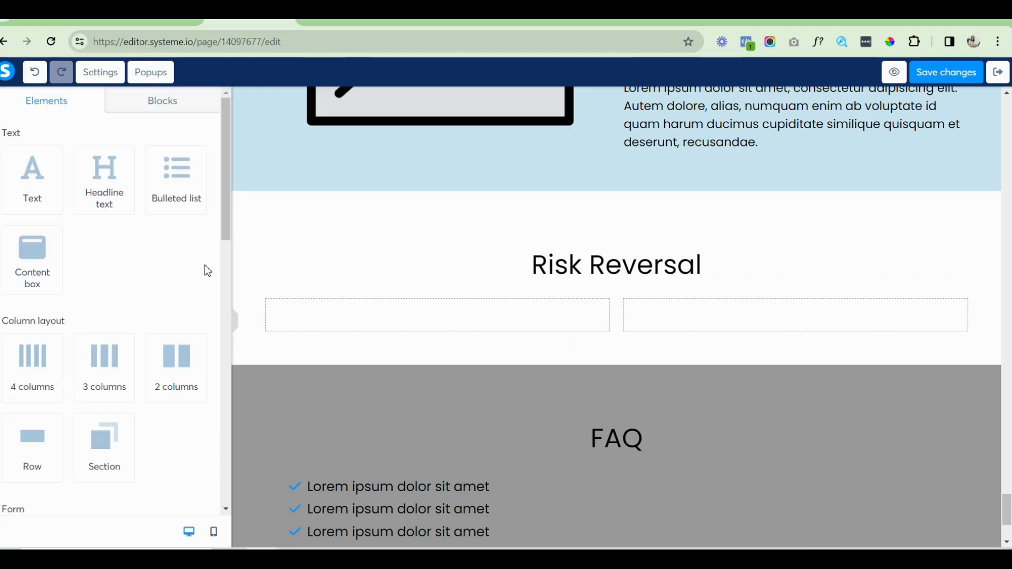
{"action": "left_click_drag", "start_coordinate": [230, 207], "coordinate": [214, 382]}
{"action": "left_click_drag", "start_coordinate": [32, 357], "coordinate": [353, 315]}
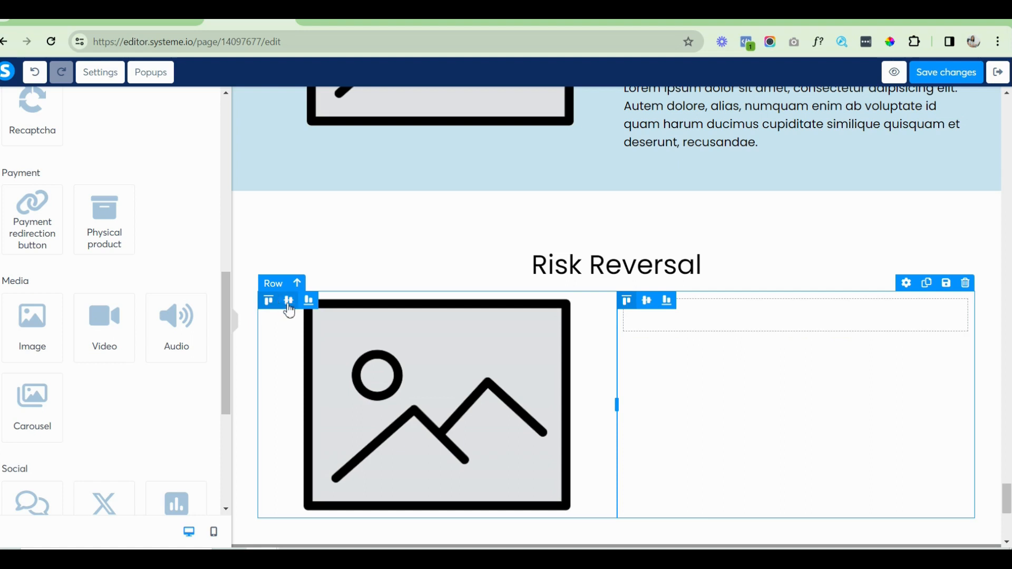
Place a text paragraph in the second column beside the image and duplicate it.
{"action": "left_click_drag", "start_coordinate": [225, 320], "coordinate": [219, 140]}
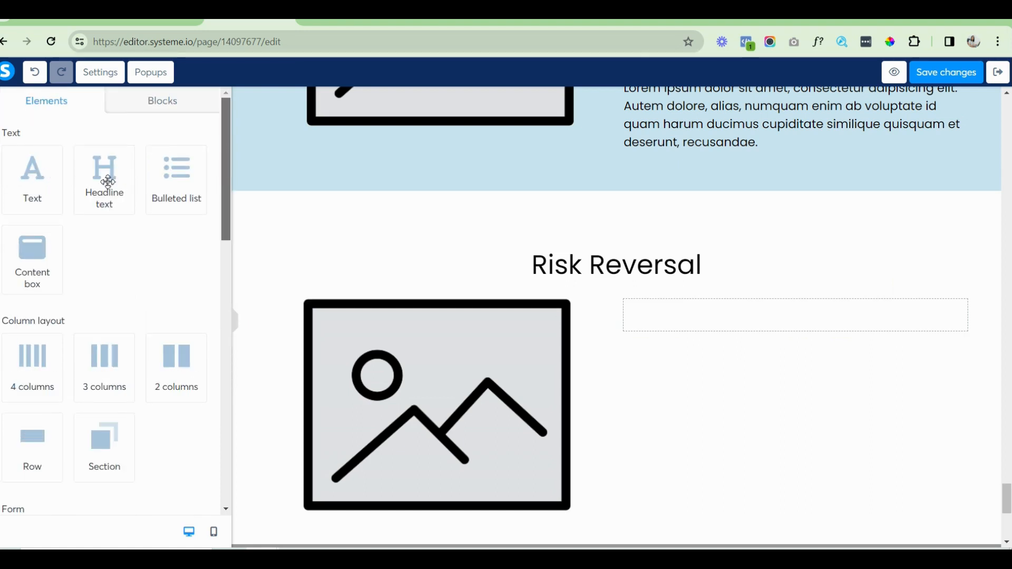
{"action": "left_click_drag", "start_coordinate": [32, 172], "coordinate": [669, 322]}
{"action": "left_click", "coordinate": [920, 295]}
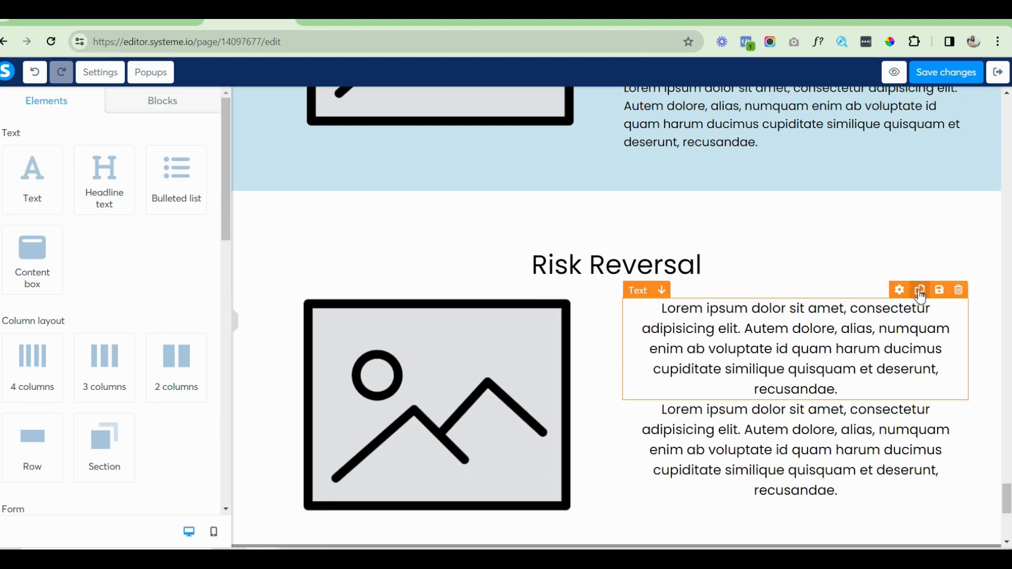
Set the upper paragraph beside the image to font size 18 and left-align it.
{"action": "left_click", "coordinate": [581, 305]}
{"action": "left_click", "coordinate": [199, 187]}
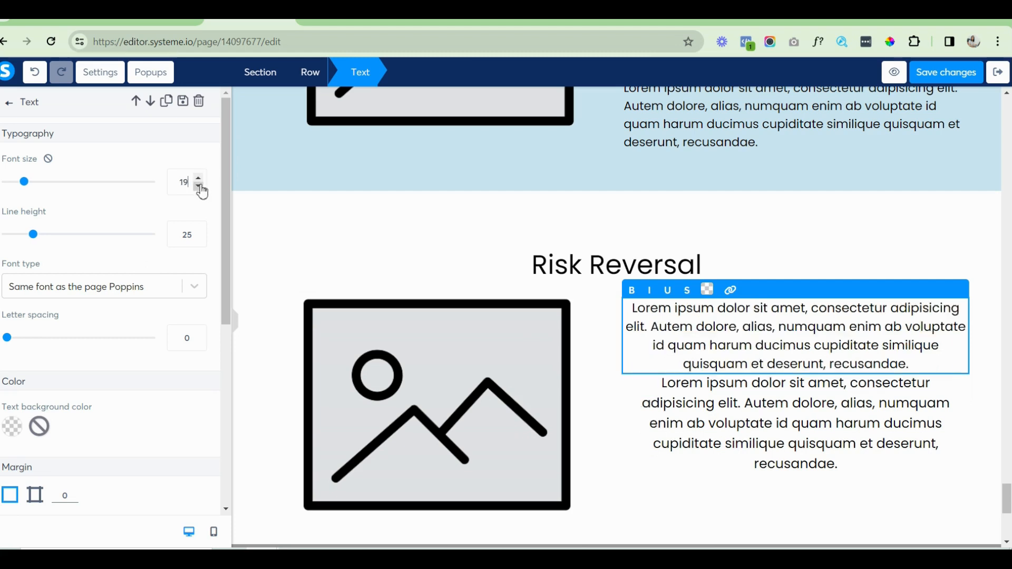
{"action": "left_click", "coordinate": [199, 187]}
{"action": "scroll", "coordinate": [223, 201], "scroll_direction": "down", "scroll_amount": 3}
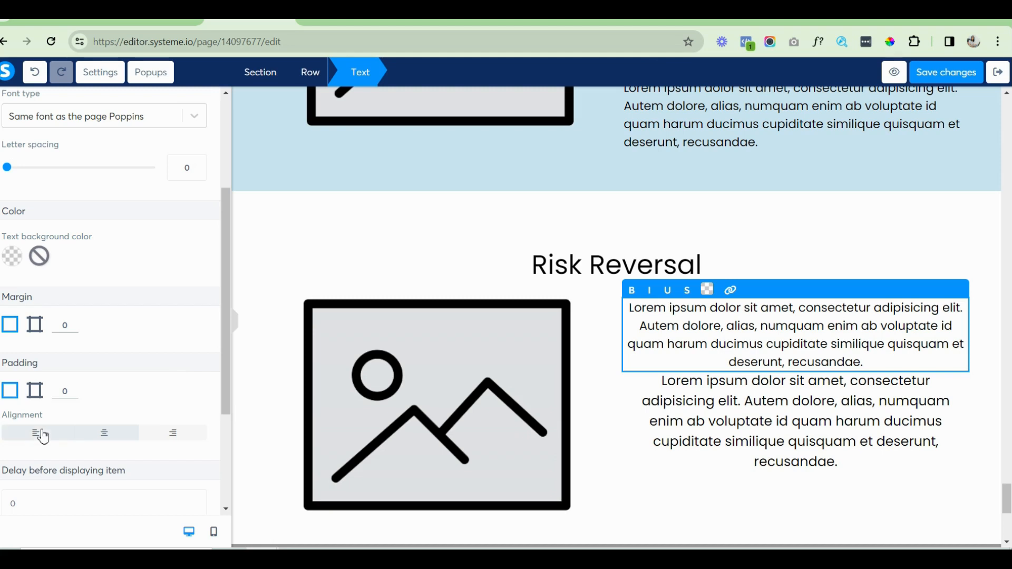
{"action": "left_click", "coordinate": [63, 434]}
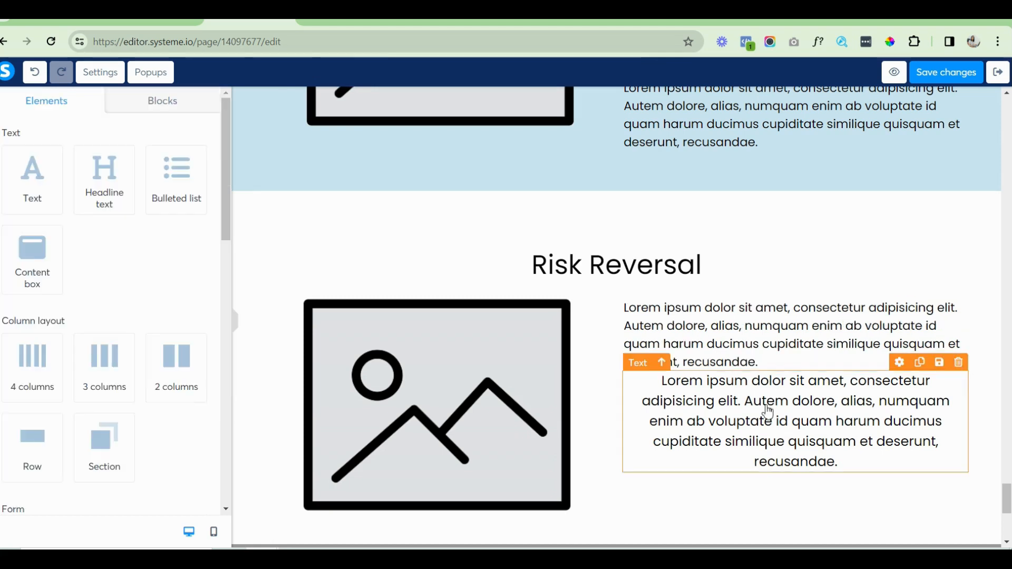
Delete the lower, center-aligned paragraph and vertically center the second column's content.
{"action": "left_click", "coordinate": [959, 364]}
{"action": "left_click", "coordinate": [561, 124]}
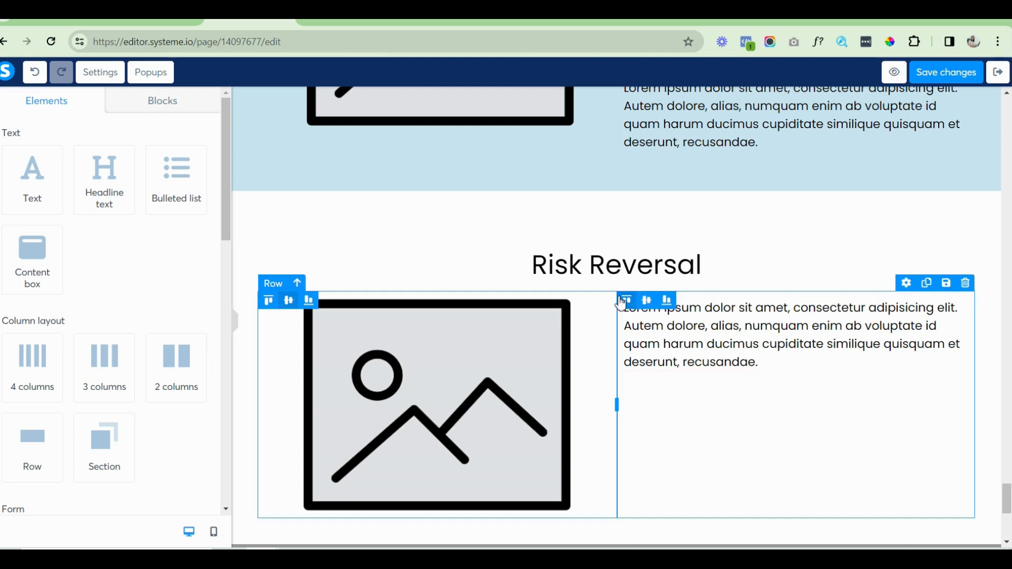
{"action": "left_click", "coordinate": [647, 300]}
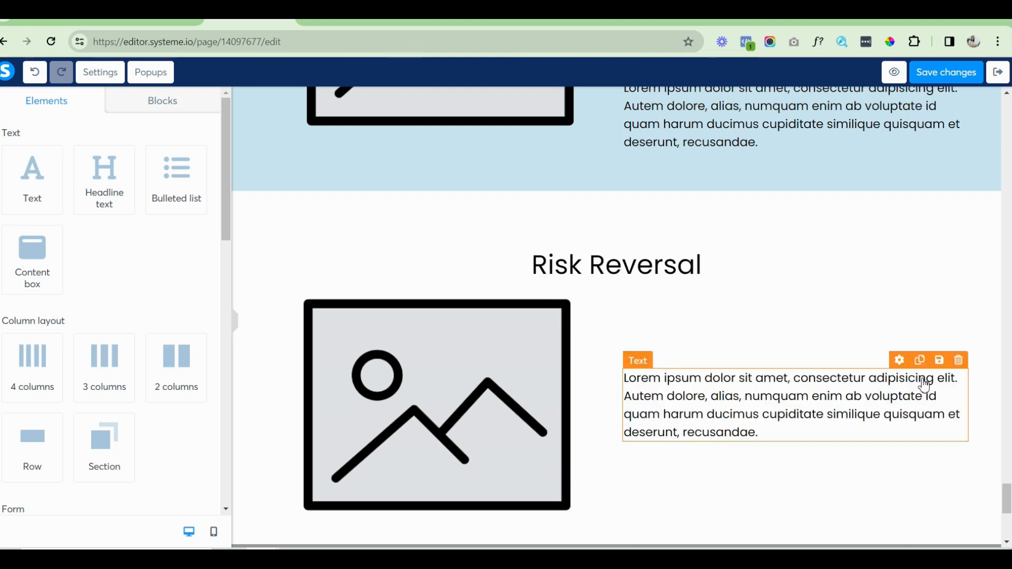
Duplicate the left-aligned paragraph beside the image twice to make three paragraphs.
{"action": "left_click", "coordinate": [919, 361]}
{"action": "left_click", "coordinate": [917, 367]}
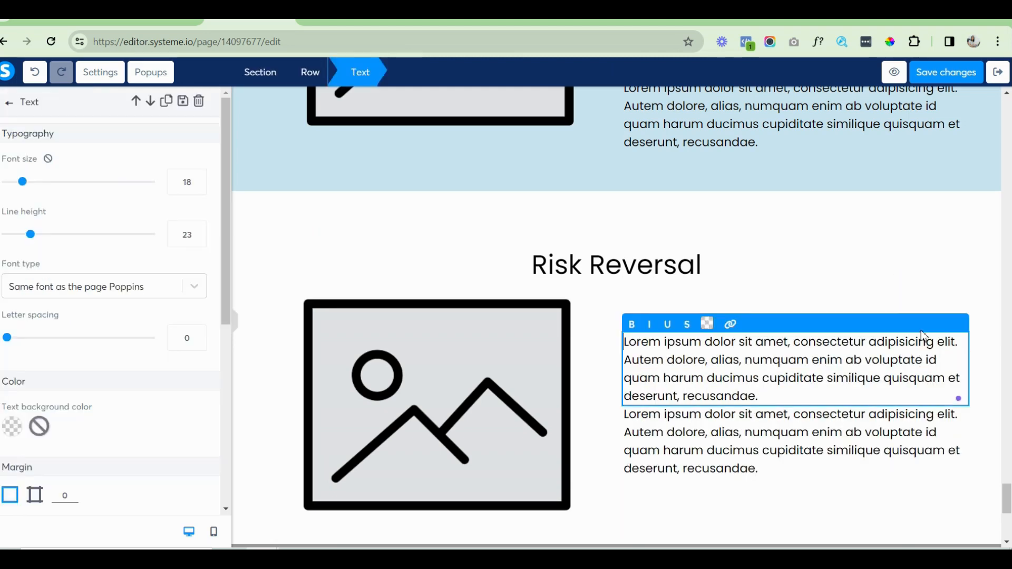
{"action": "left_click", "coordinate": [874, 286]}
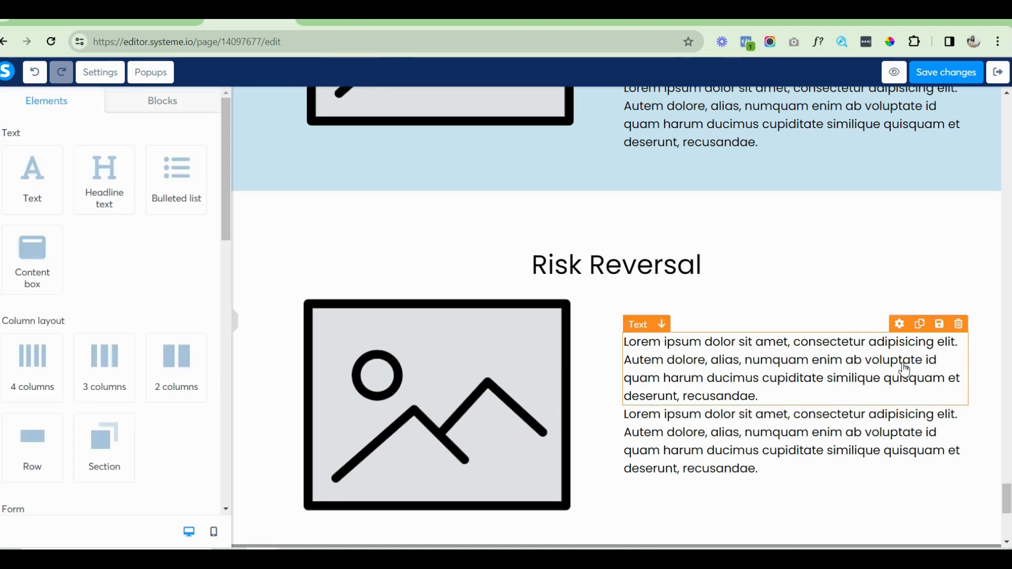
{"action": "left_click", "coordinate": [917, 331]}
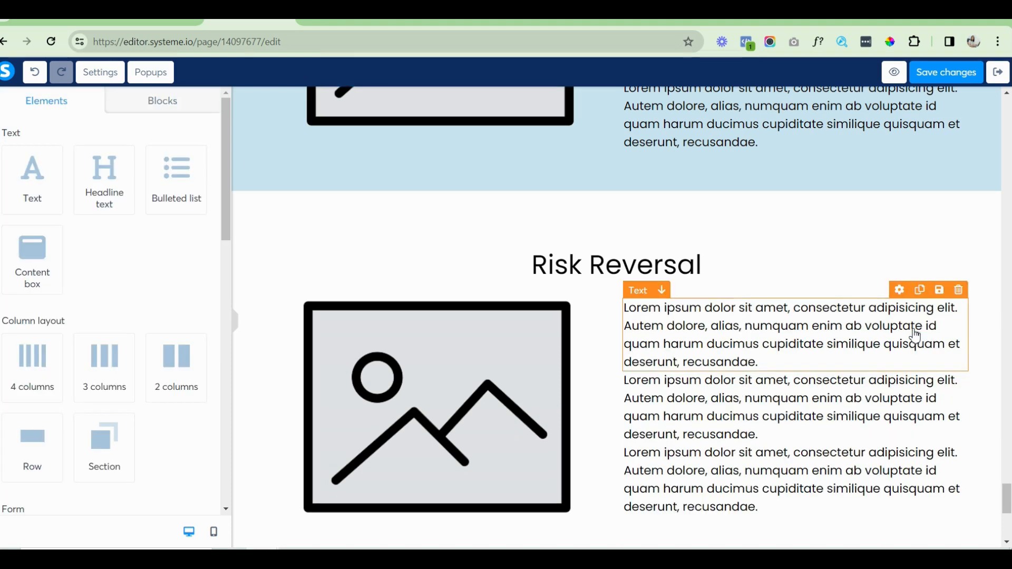
Move the "Risk Reversal" heading into the second column, above the three paragraphs.
{"action": "double_click", "coordinate": [532, 266]}
{"action": "left_click", "coordinate": [786, 212]}
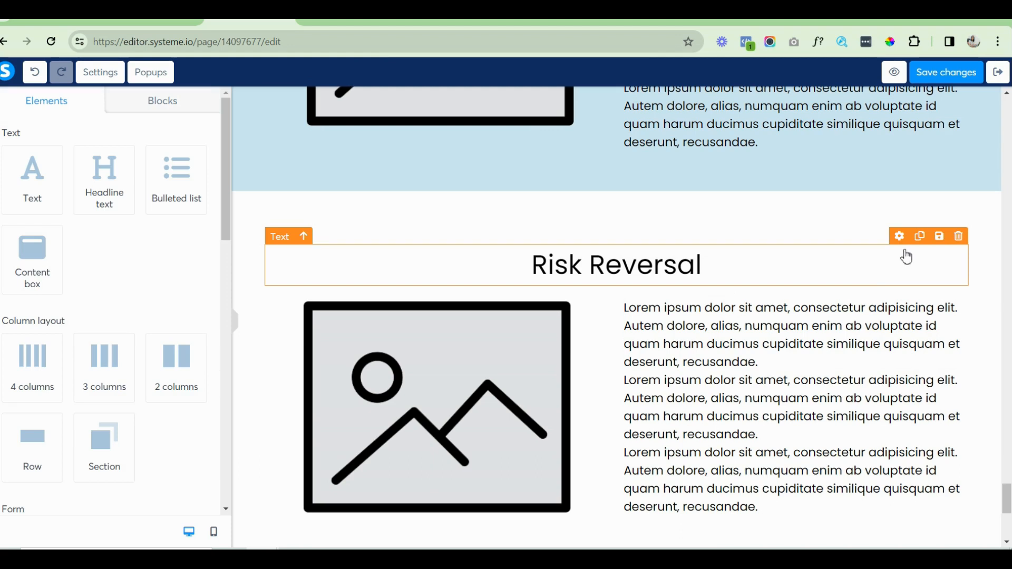
{"action": "left_click_drag", "start_coordinate": [899, 239], "coordinate": [896, 318]}
Format the "Risk Reversal" heading as bold, dark blue 1C4471 text and left-align it.
{"action": "left_click", "coordinate": [702, 282]}
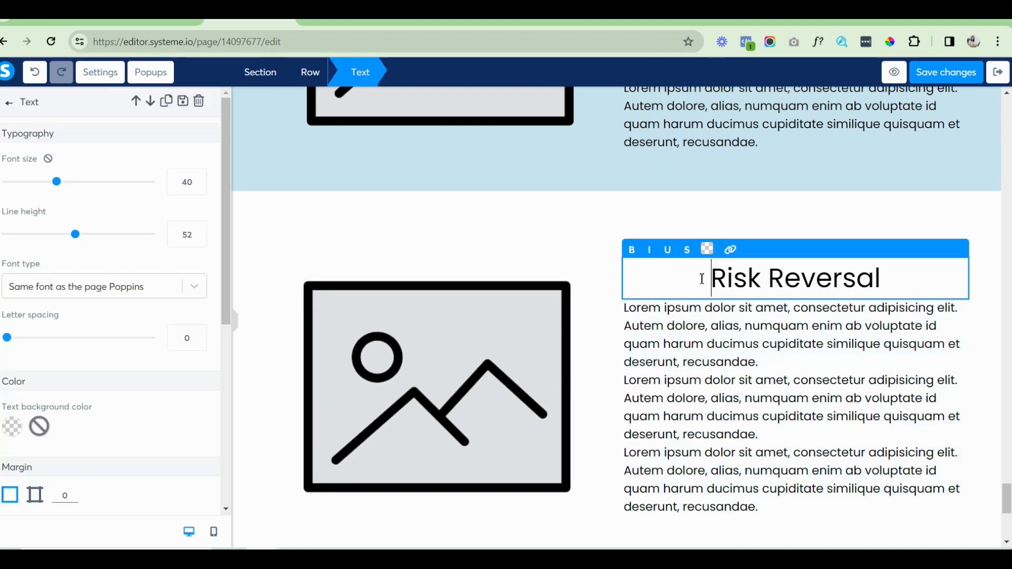
{"action": "key", "text": "ctrl+a"}
{"action": "key", "text": "ctrl+b"}
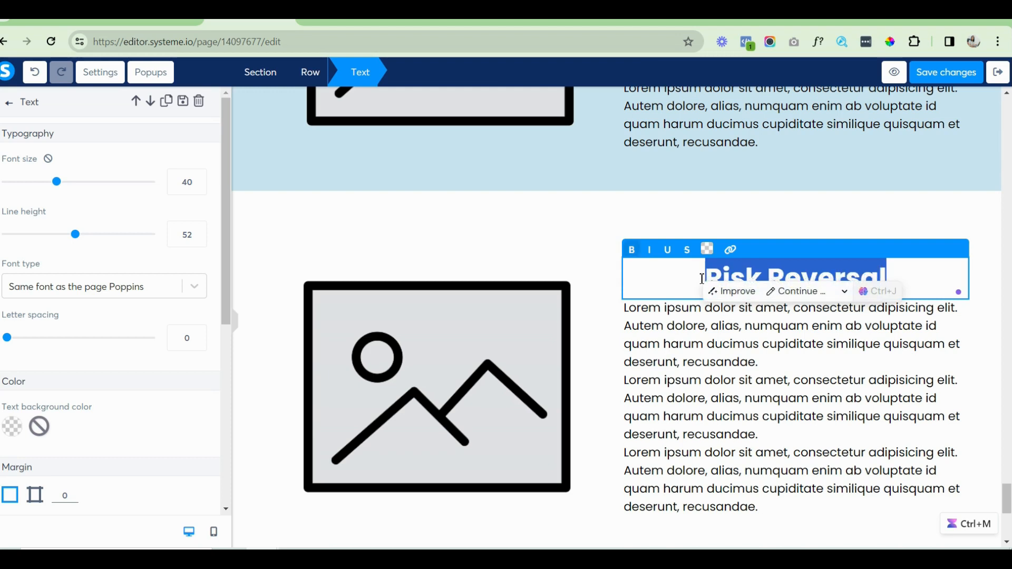
{"action": "left_click", "coordinate": [707, 250]}
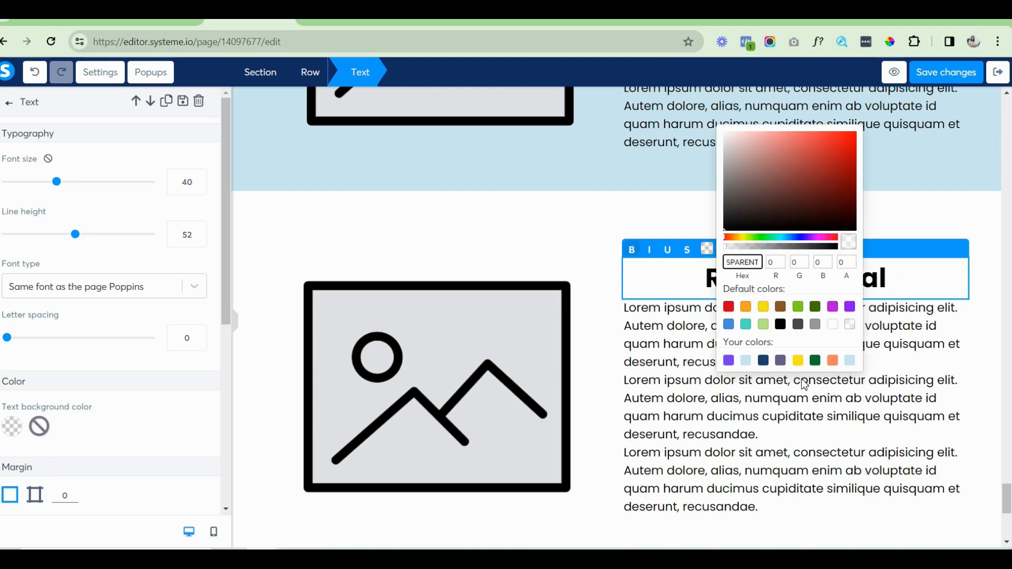
{"action": "left_click", "coordinate": [763, 360]}
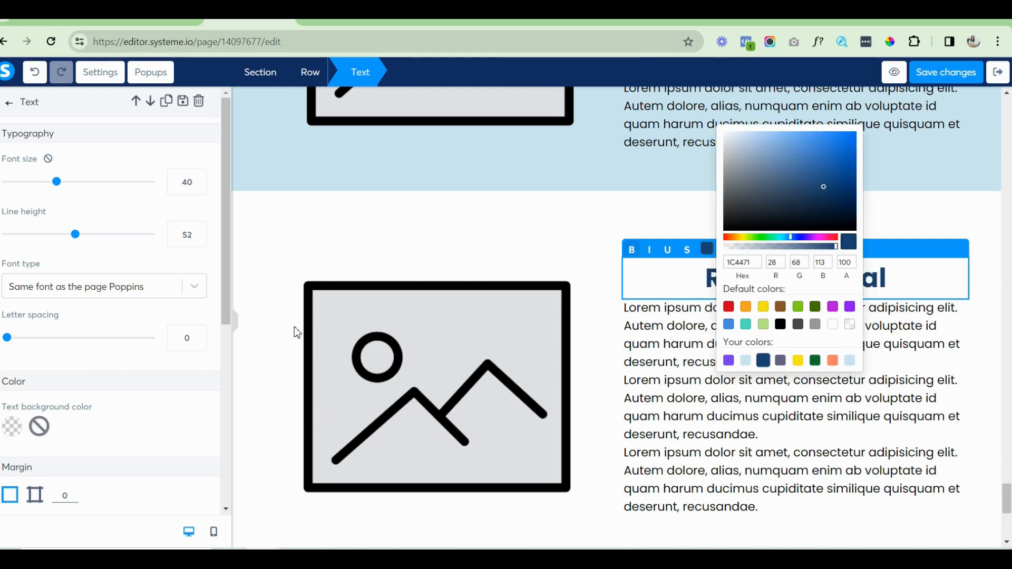
{"action": "left_click_drag", "start_coordinate": [225, 242], "coordinate": [227, 377]}
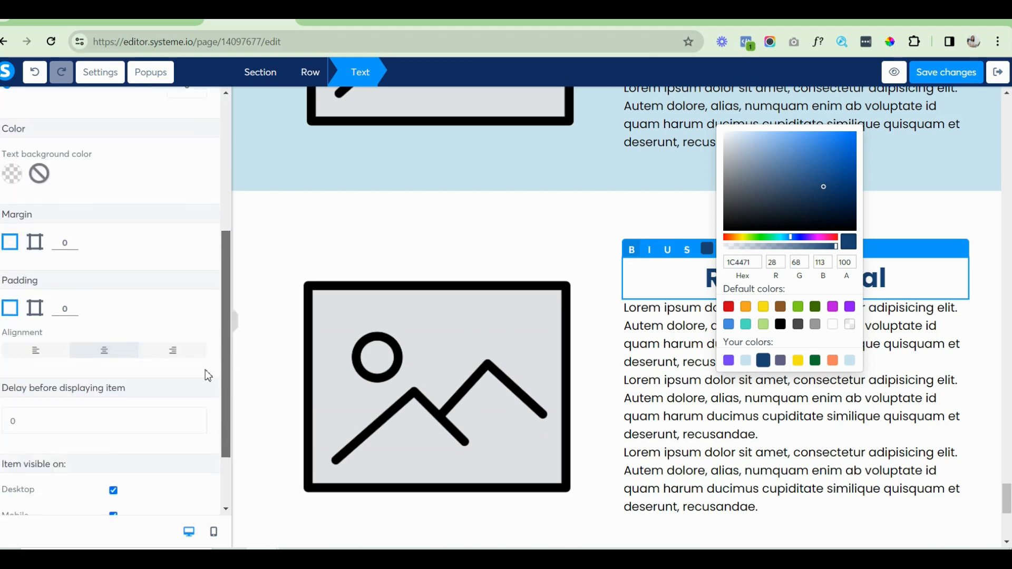
{"action": "left_click", "coordinate": [37, 352]}
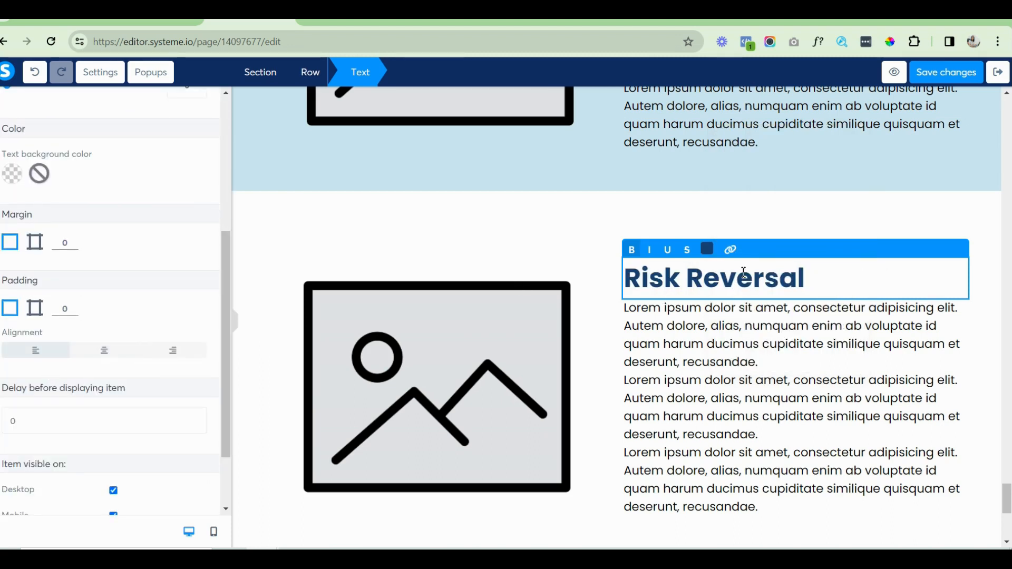
{"action": "left_click", "coordinate": [843, 288]}
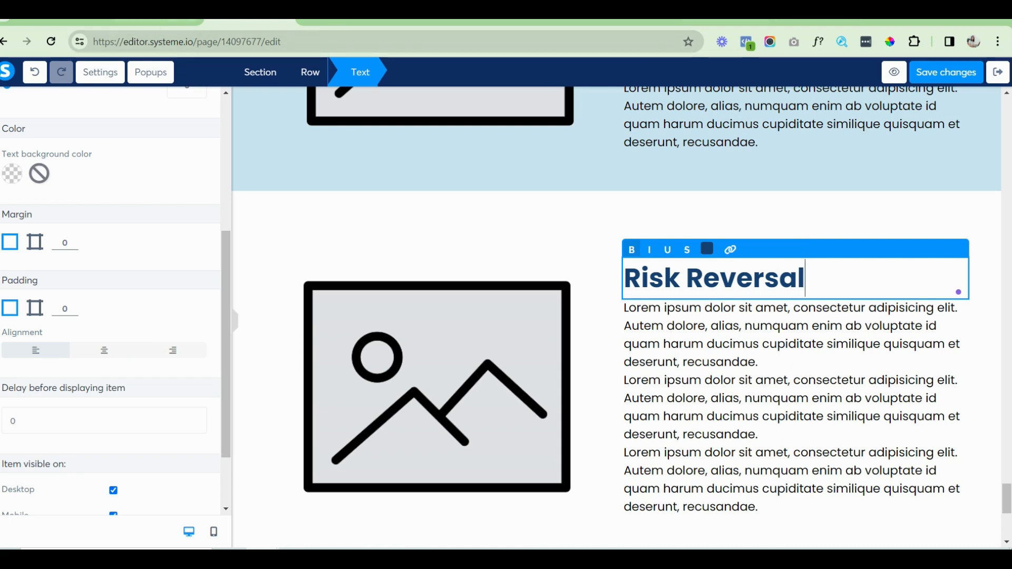
Switch to the Sales Page Training document and copy the prompt "Can you write a risk reversal guarantee".
{"action": "left_click", "coordinate": [154, 22]}
{"action": "left_click", "coordinate": [496, 373]}
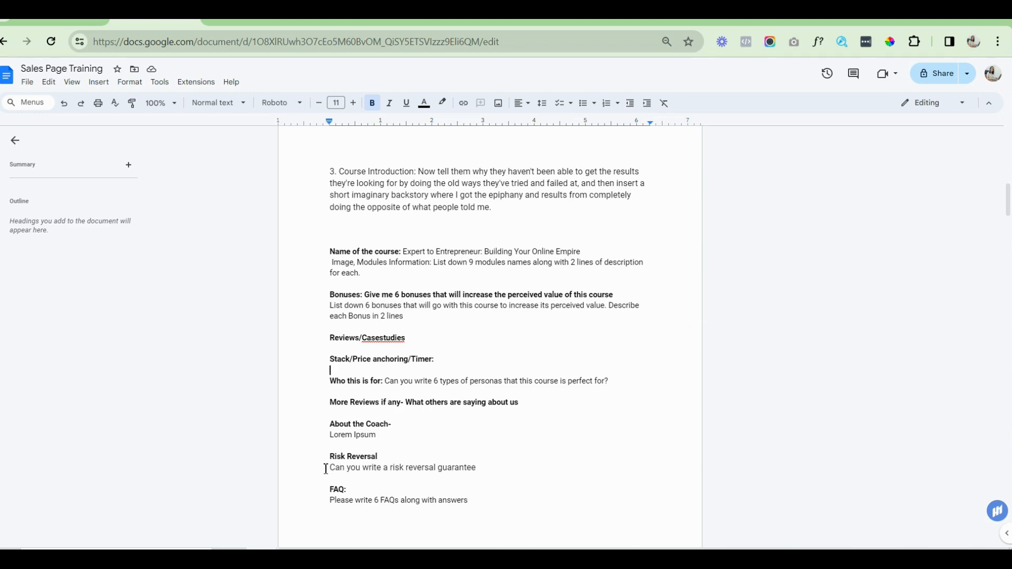
{"action": "left_click_drag", "start_coordinate": [326, 469], "coordinate": [549, 481]}
{"action": "key", "text": "ctrl+c"}
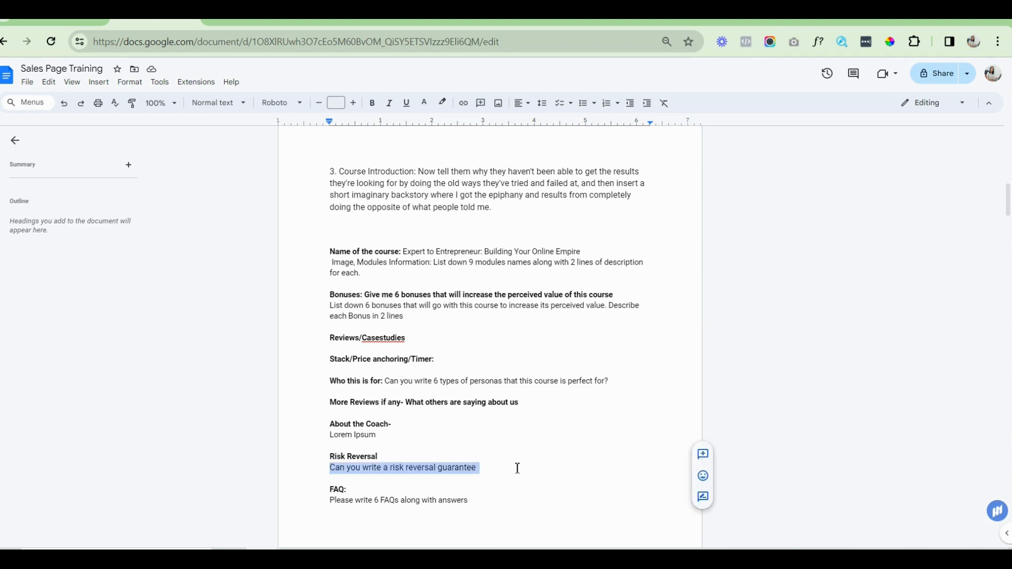
Switch to the ChatGPT conversation and submit the copied prompt "Can you write a risk reversal guarantee".
{"action": "left_click", "coordinate": [817, 16]}
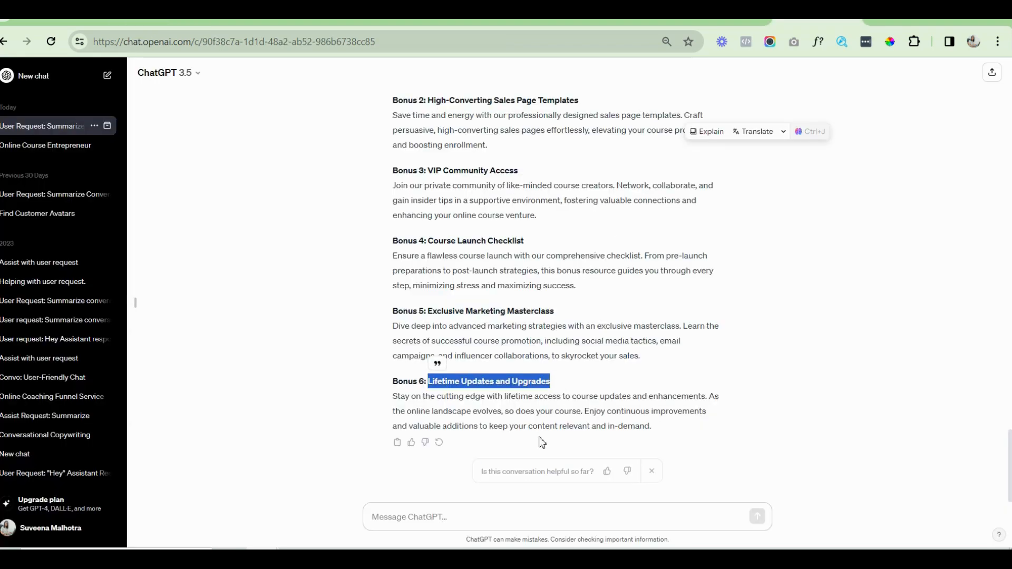
{"action": "left_click", "coordinate": [428, 522]}
{"action": "key", "text": "ctrl+v"}
{"action": "key", "text": "Return"}
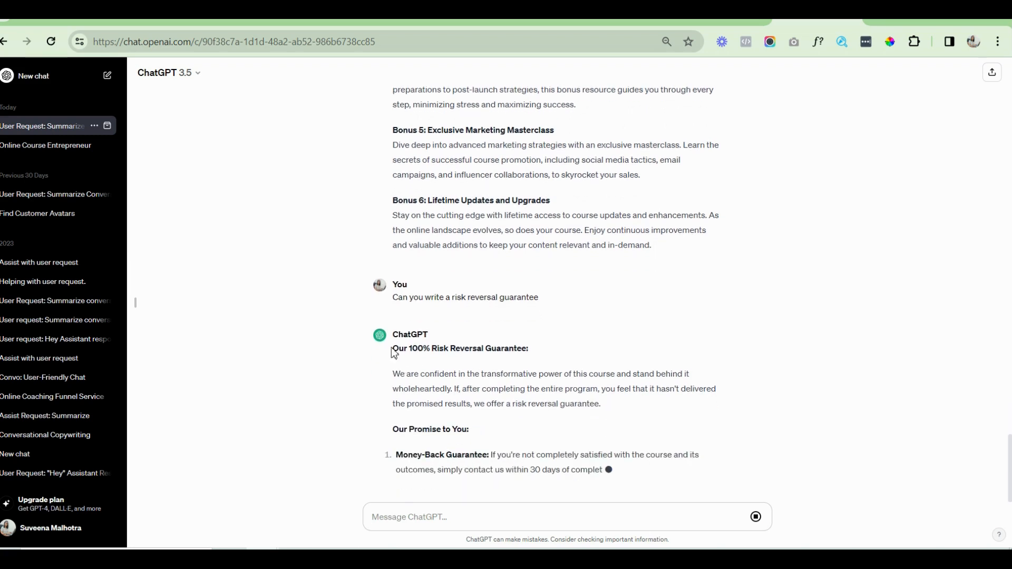
Replace the "Risk Reversal" heading in the systeme.io editor with ChatGPT's title "Our 100% Risk Reversal Guarantee:".
{"action": "left_click_drag", "start_coordinate": [394, 350], "coordinate": [546, 282]}
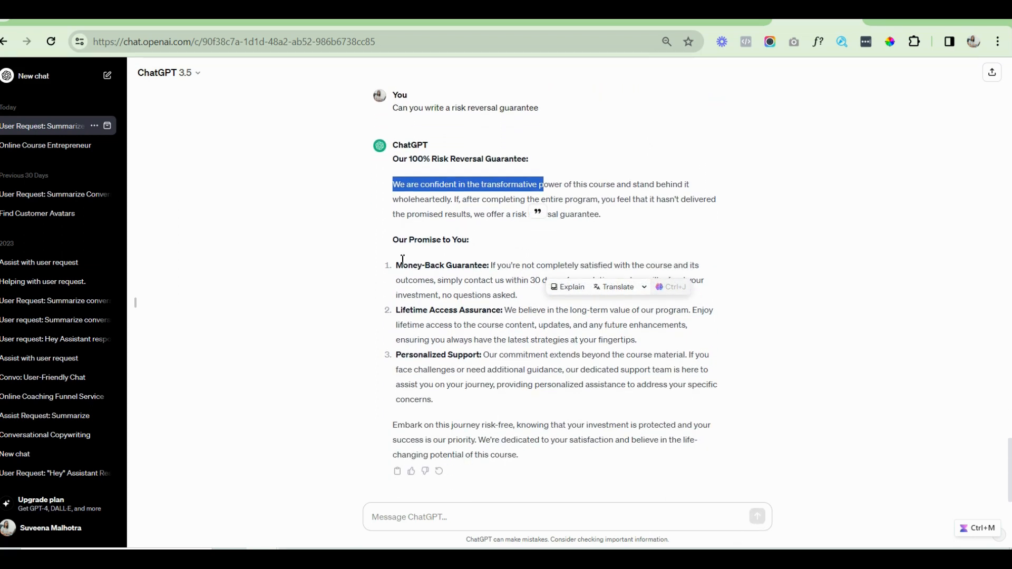
{"action": "left_click_drag", "start_coordinate": [396, 160], "coordinate": [553, 169]}
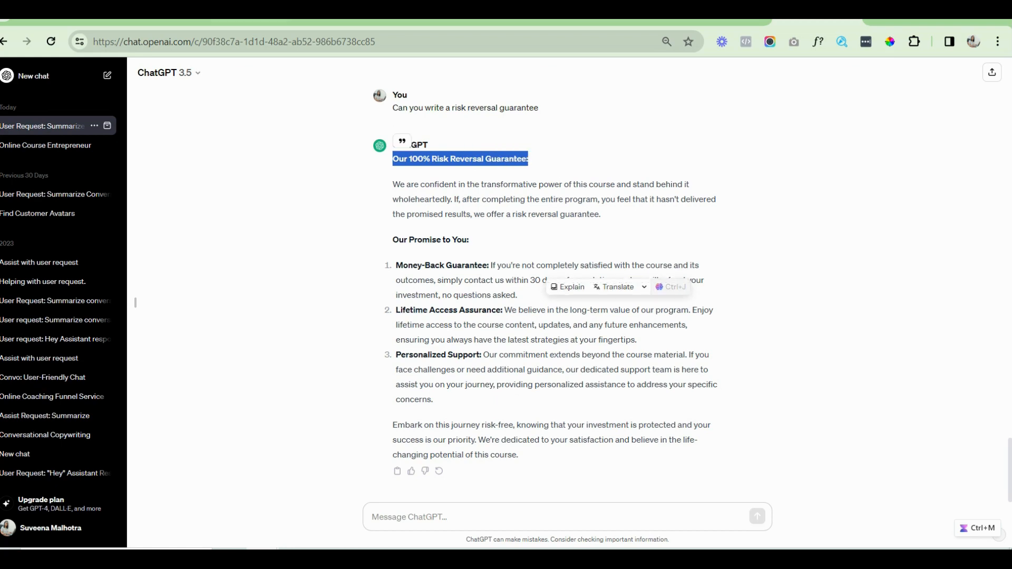
{"action": "left_click", "coordinate": [250, 21]}
{"action": "key", "text": "ctrl+a"}
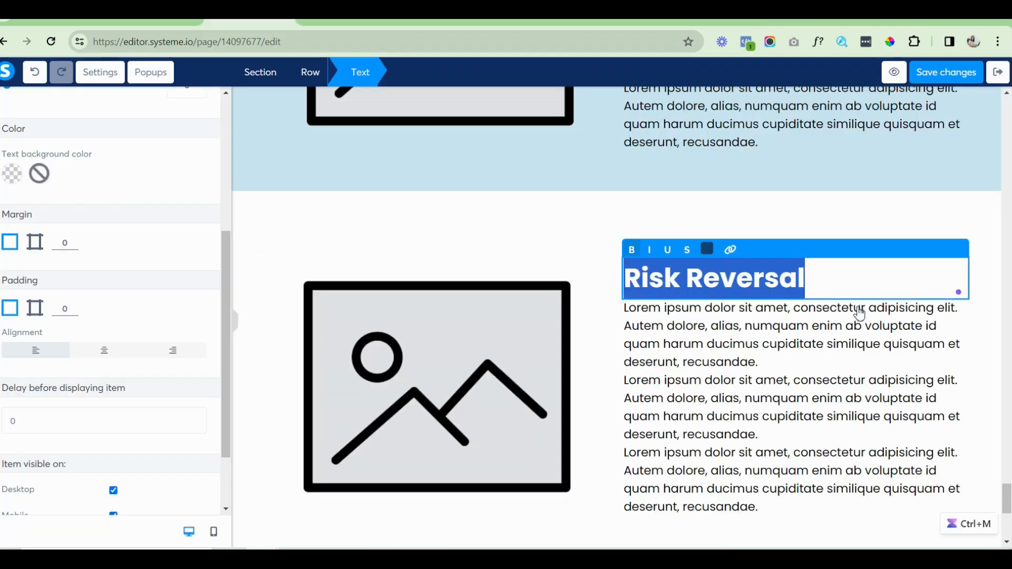
{"action": "type", "text": "Our 100% Risk Reversal Guarantee:"}
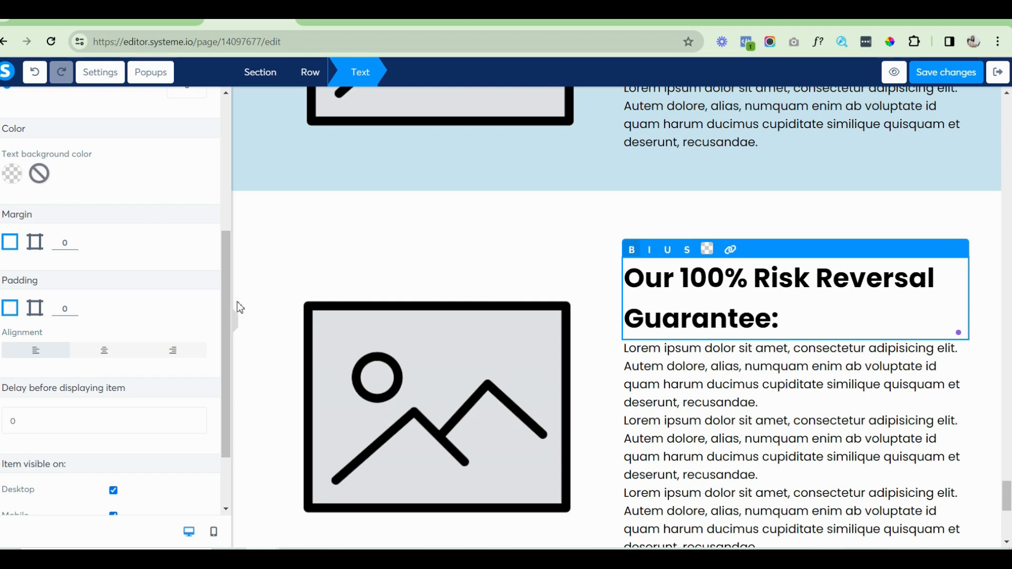
Reduce the font size of the guarantee heading to 35.
{"action": "left_click_drag", "start_coordinate": [228, 288], "coordinate": [224, 139]}
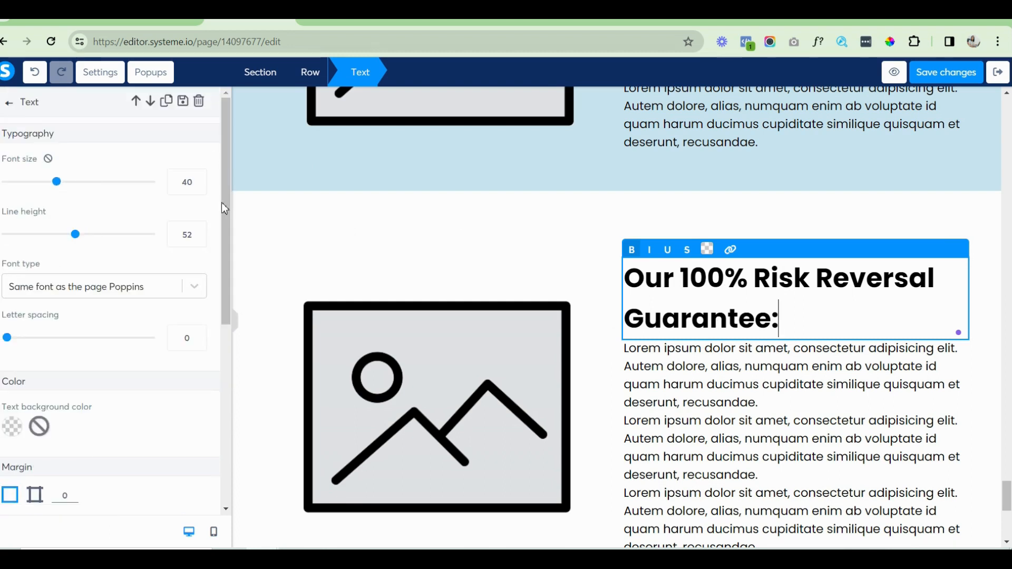
{"action": "left_click", "coordinate": [200, 187]}
{"action": "left_click", "coordinate": [199, 188]}
{"action": "left_click", "coordinate": [199, 187]}
{"action": "left_click", "coordinate": [199, 188]}
{"action": "left_click", "coordinate": [199, 188]}
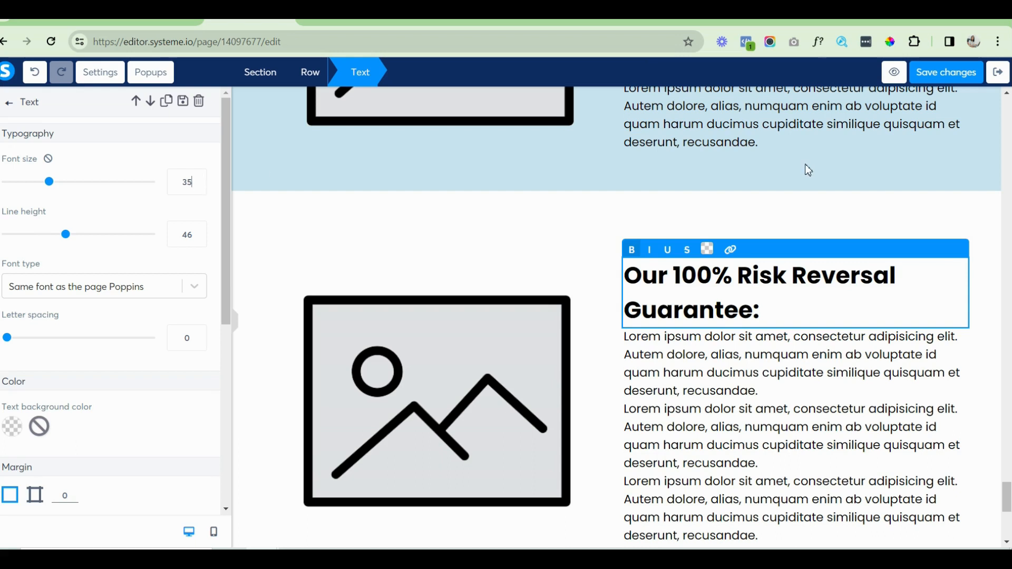
Delete the empty row above the image and guarantee heading, and save the page.
{"action": "left_click", "coordinate": [574, 210]}
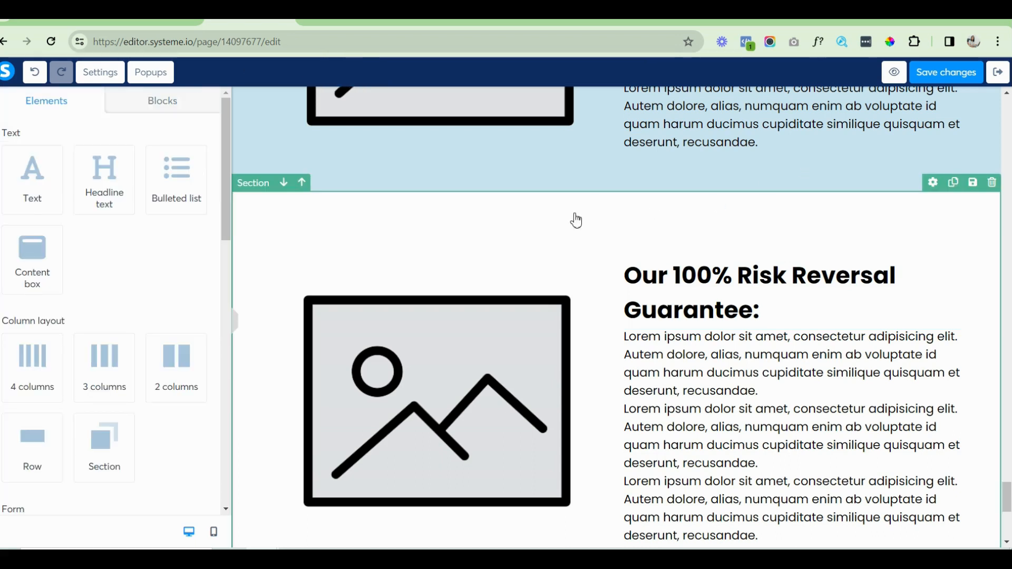
{"action": "left_click", "coordinate": [582, 247]}
{"action": "left_click", "coordinate": [597, 203]}
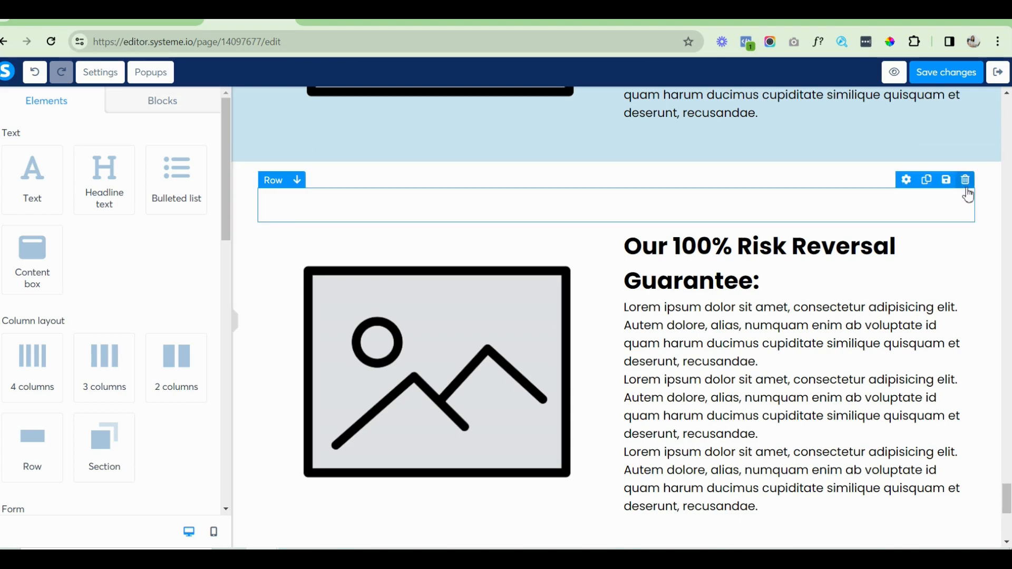
{"action": "left_click", "coordinate": [968, 188]}
{"action": "key", "text": "Return"}
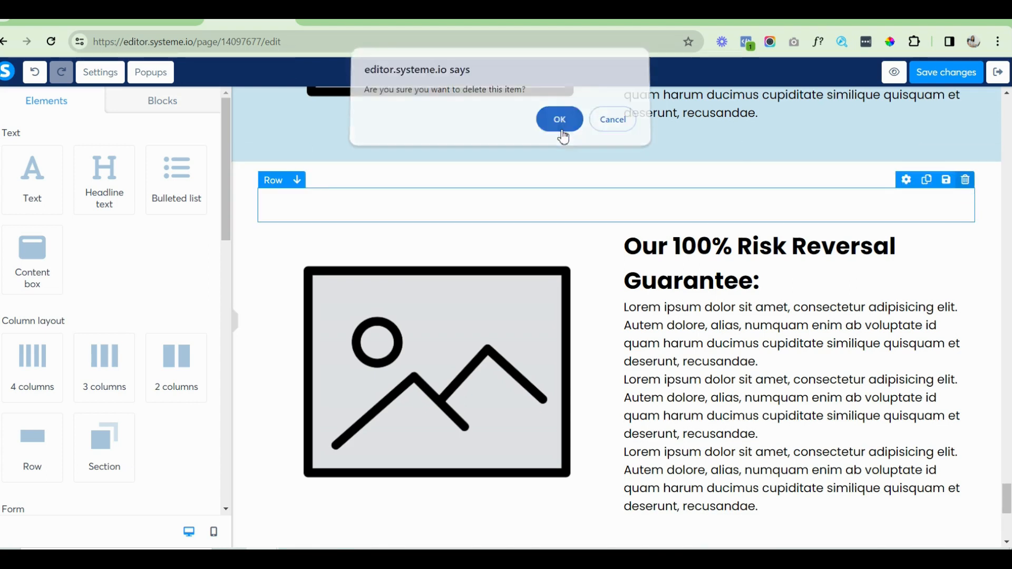
{"action": "left_click", "coordinate": [926, 77]}
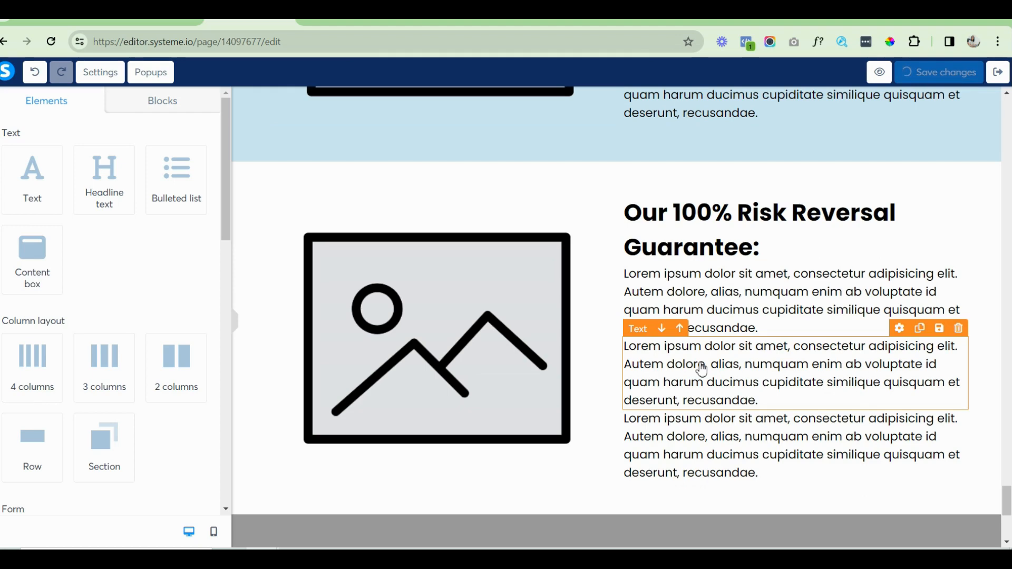
Replace the first placeholder paragraph with ChatGPT's full guarantee text, adding a blank line before "Our Promise to You:".
{"action": "left_click", "coordinate": [701, 366]}
{"action": "left_click", "coordinate": [817, 22]}
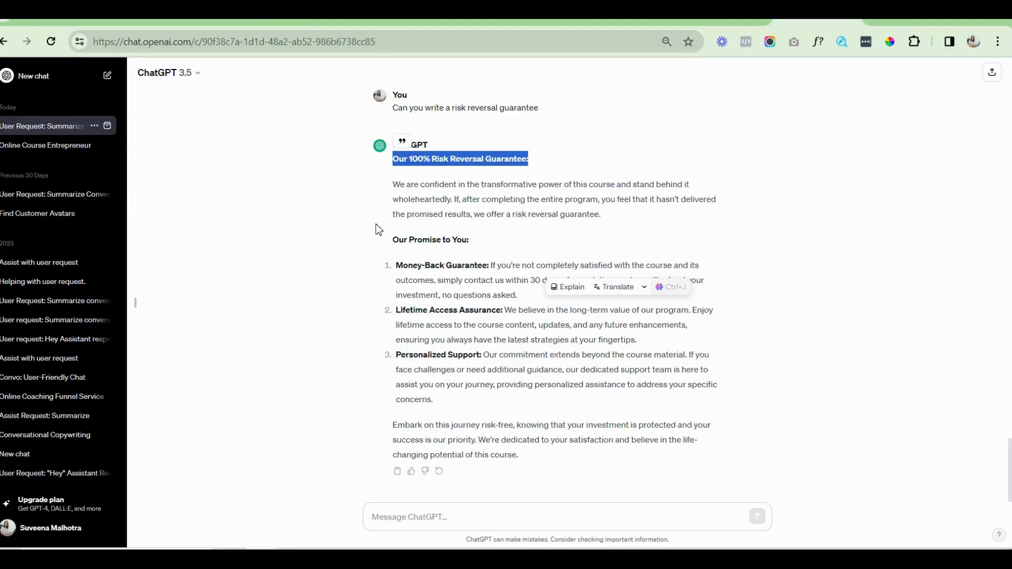
{"action": "left_click_drag", "start_coordinate": [393, 191], "coordinate": [539, 463]}
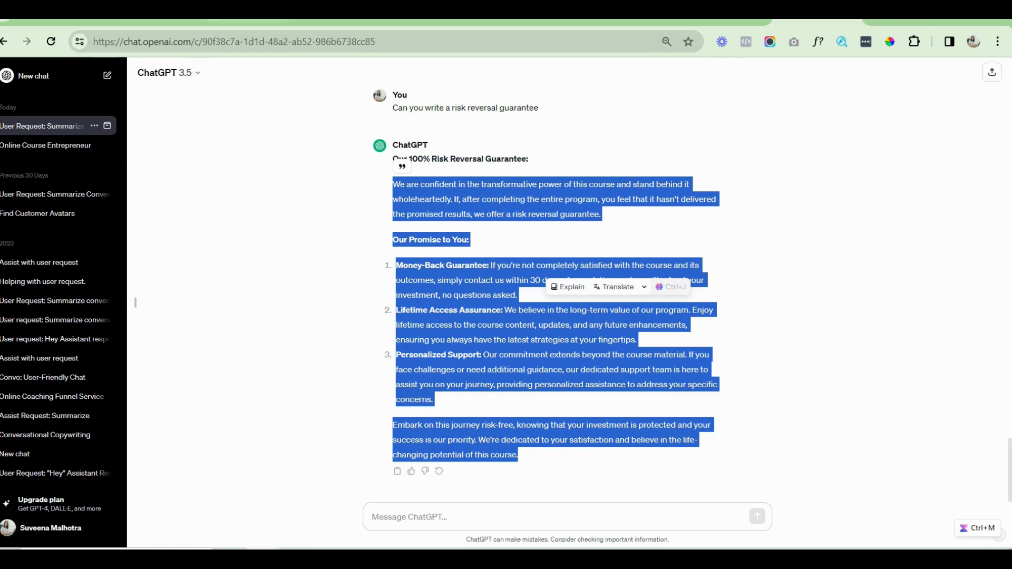
{"action": "left_click", "coordinate": [248, 23]}
{"action": "left_click", "coordinate": [697, 295]}
{"action": "triple_click", "coordinate": [697, 292]}
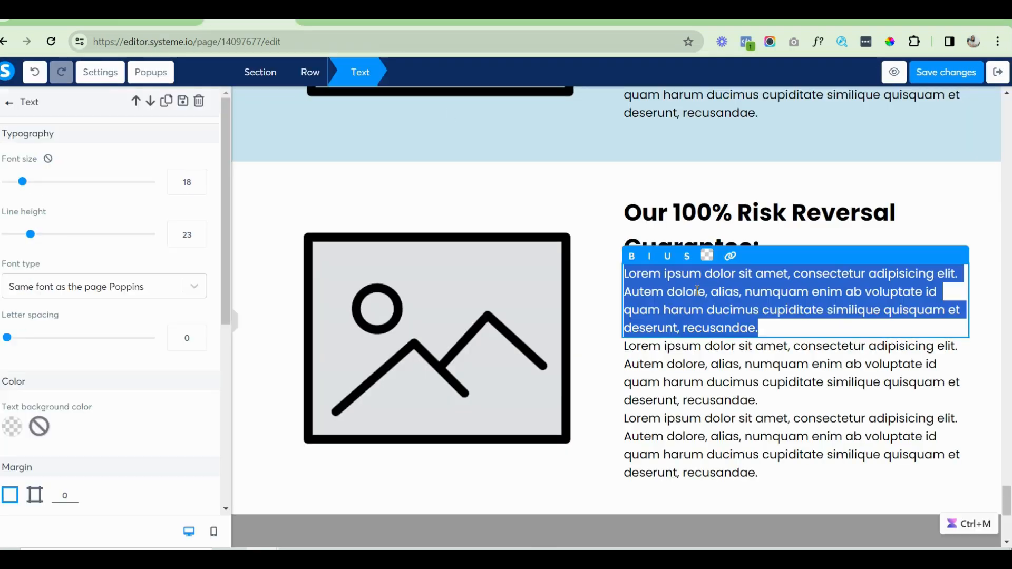
{"action": "key", "text": "ctrl+v"}
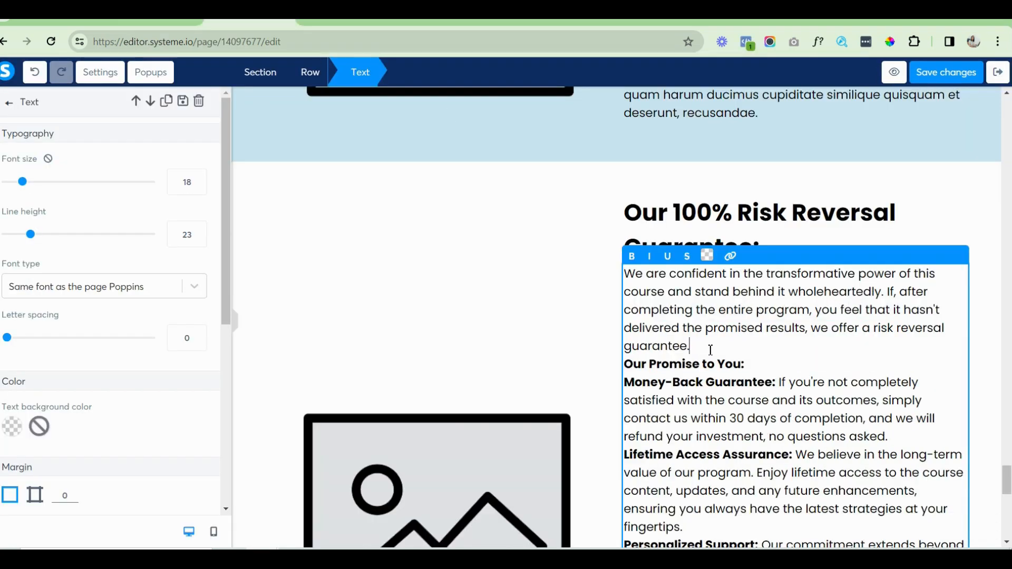
{"action": "key", "text": "Return"}
Delete the two leftover lorem ipsum paragraphs below the guarantee text and save the page.
{"action": "left_click_drag", "start_coordinate": [1007, 479], "coordinate": [1007, 501]}
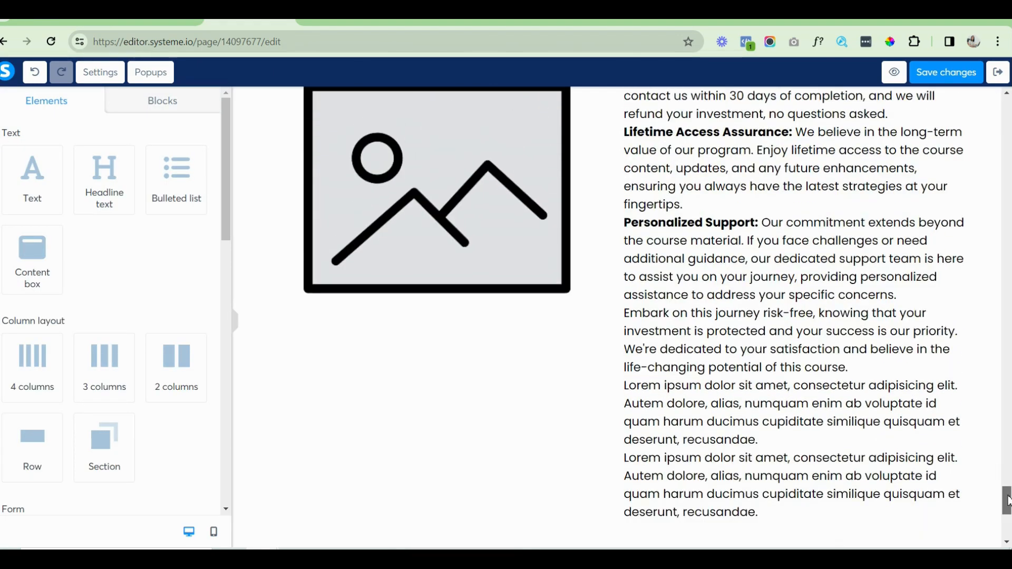
{"action": "mouse_move", "coordinate": [915, 445]}
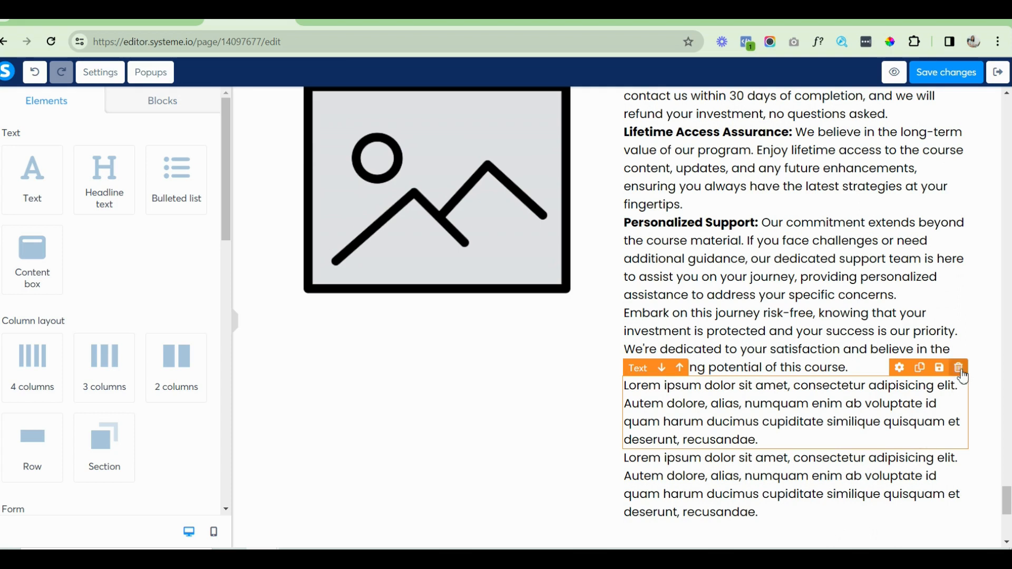
{"action": "left_click", "coordinate": [959, 368]}
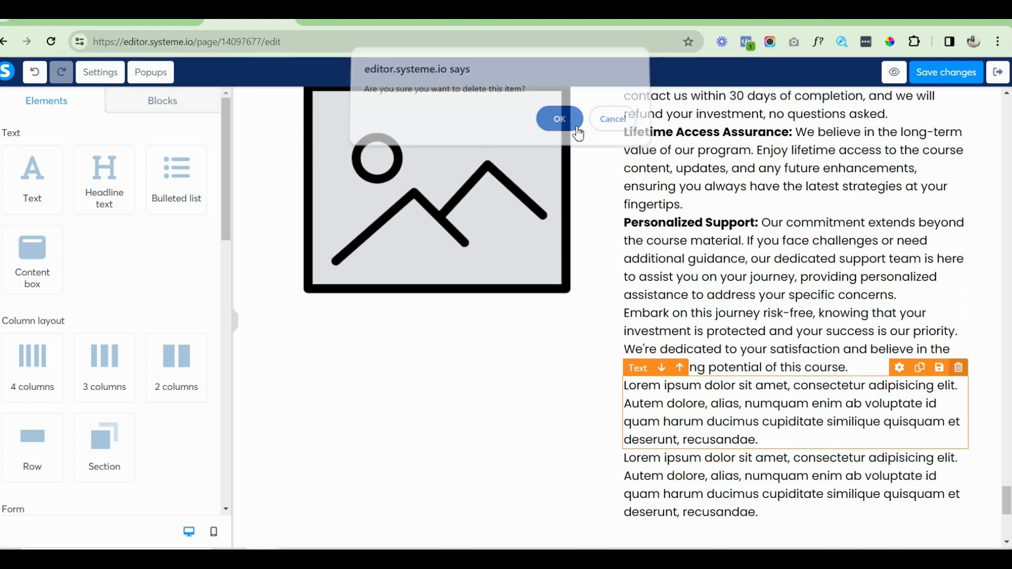
{"action": "left_click", "coordinate": [559, 127]}
{"action": "left_click", "coordinate": [958, 369]}
{"action": "left_click", "coordinate": [560, 126]}
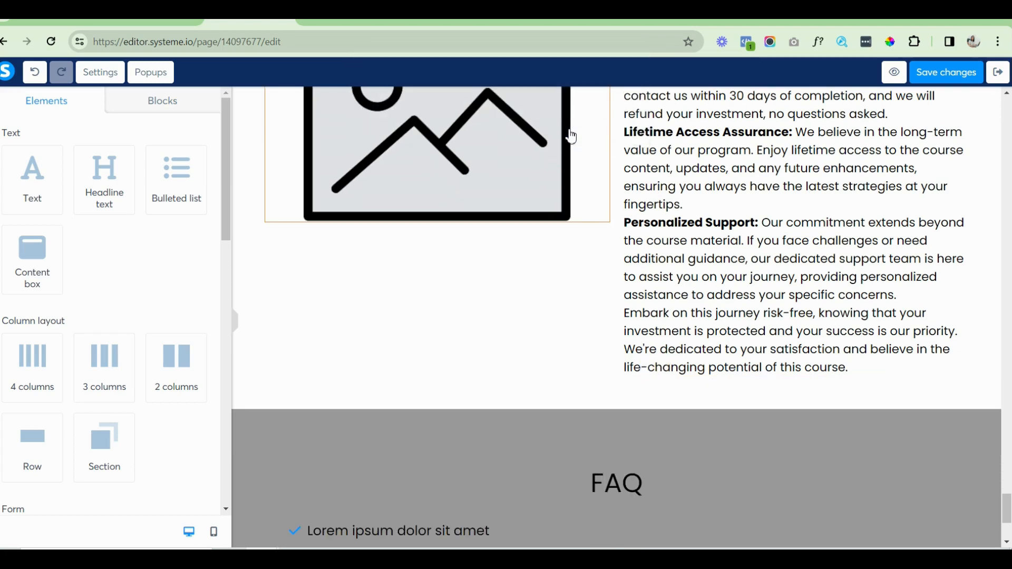
{"action": "left_click", "coordinate": [936, 73]}
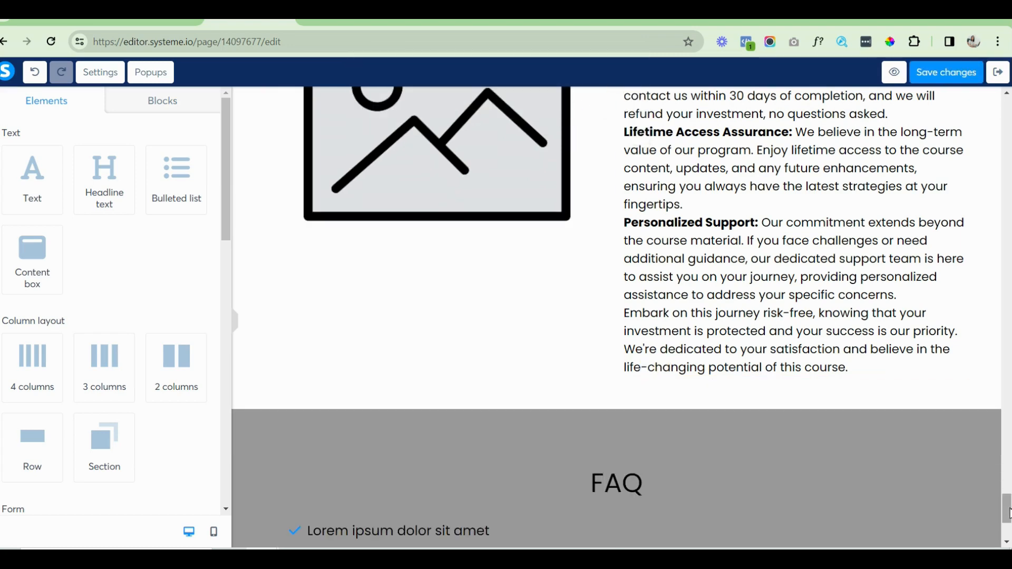
Remove all guarantee text after the Money-Back Guarantee item, starting from "Lifetime Access Assurance", and save the page.
{"action": "left_click_drag", "start_coordinate": [1010, 513], "coordinate": [1009, 505]}
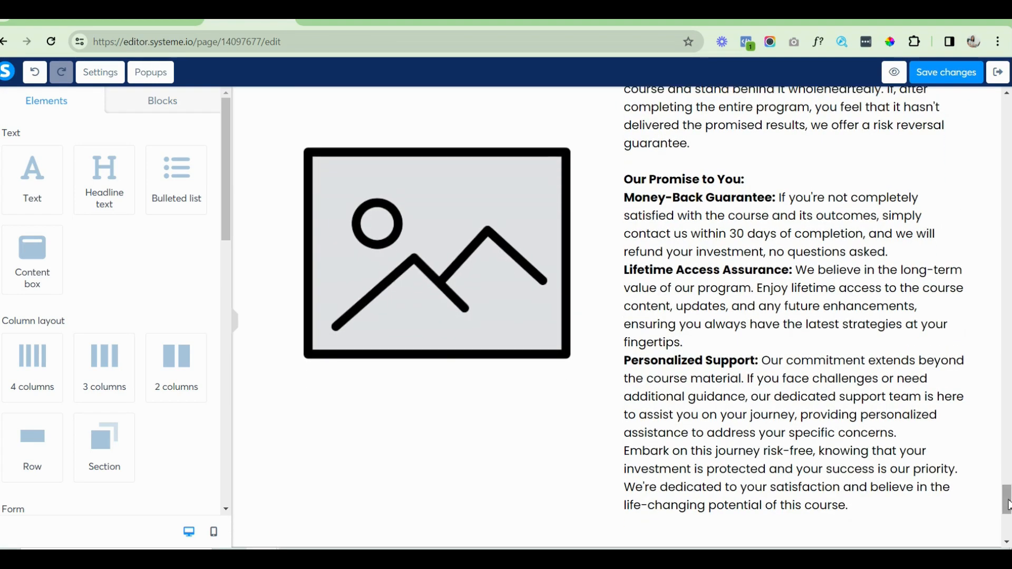
{"action": "left_click", "coordinate": [906, 256]}
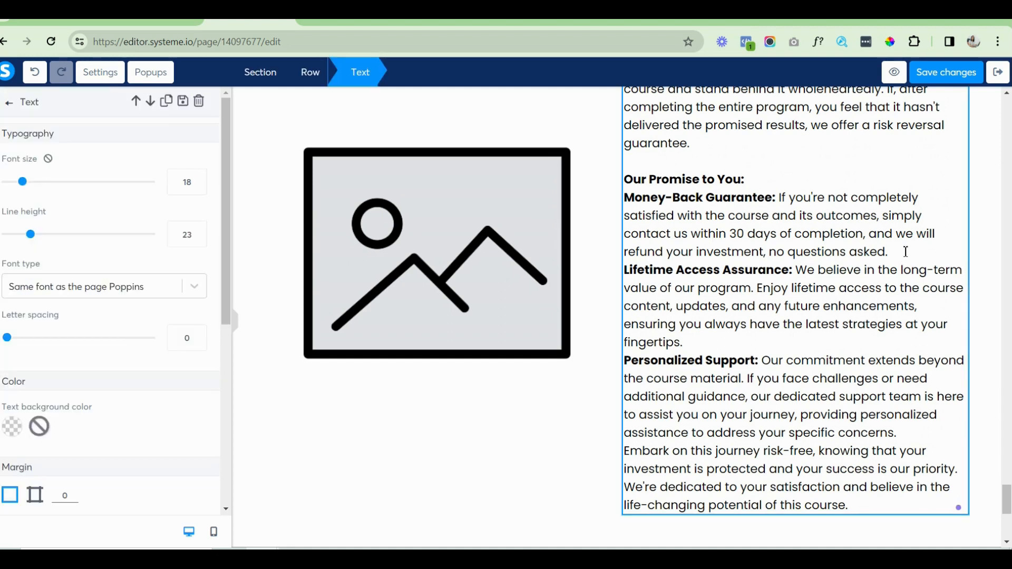
{"action": "key", "text": "shift+Down"}
{"action": "key", "text": "shift+Down"}
{"action": "key", "text": "shift+Down"}
{"action": "key", "text": "shift+Down"}
{"action": "key", "text": "shift+Down"}
{"action": "key", "text": "shift+Down"}
{"action": "key", "text": "shift+Down"}
{"action": "key", "text": "shift+Down"}
{"action": "key", "text": "shift+Down"}
{"action": "key", "text": "shift+Down"}
{"action": "key", "text": "shift+Down"}
{"action": "key", "text": "shift+Down"}
{"action": "key", "text": "shift+Down"}
{"action": "key", "text": "shift+Down"}
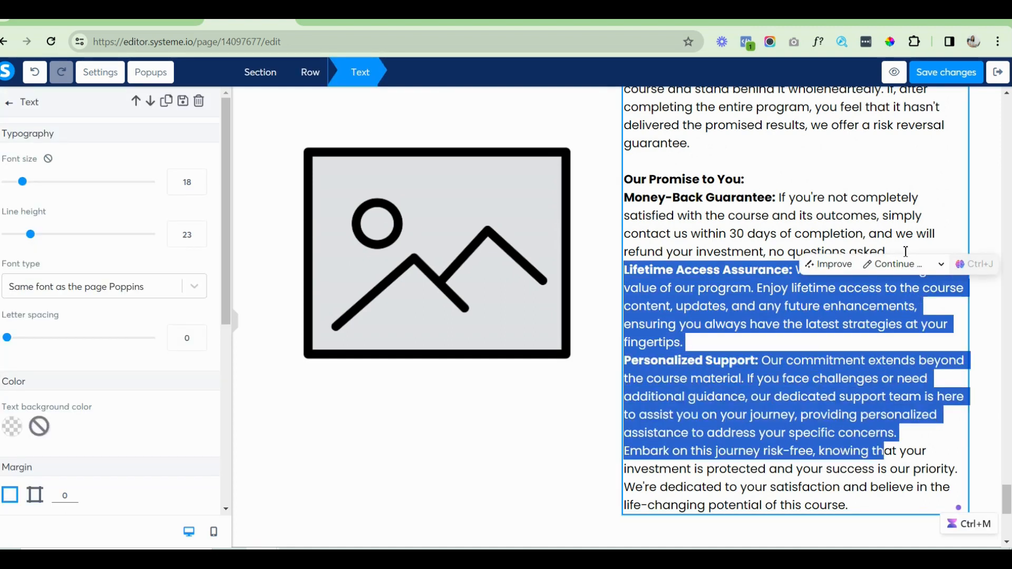
{"action": "key", "text": "BackSpace"}
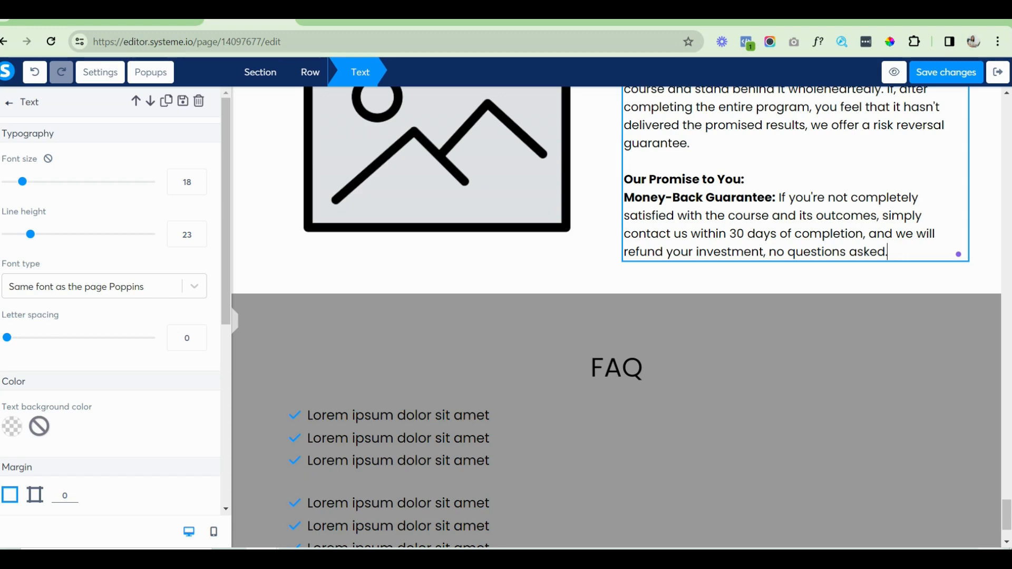
{"action": "left_click_drag", "start_coordinate": [1008, 509], "coordinate": [1009, 490]}
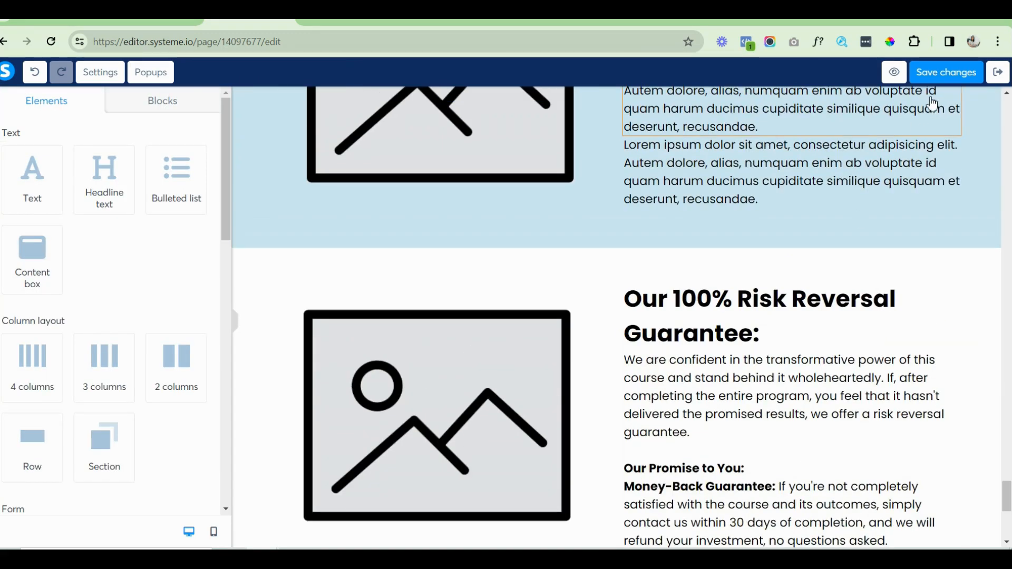
{"action": "left_click", "coordinate": [948, 75]}
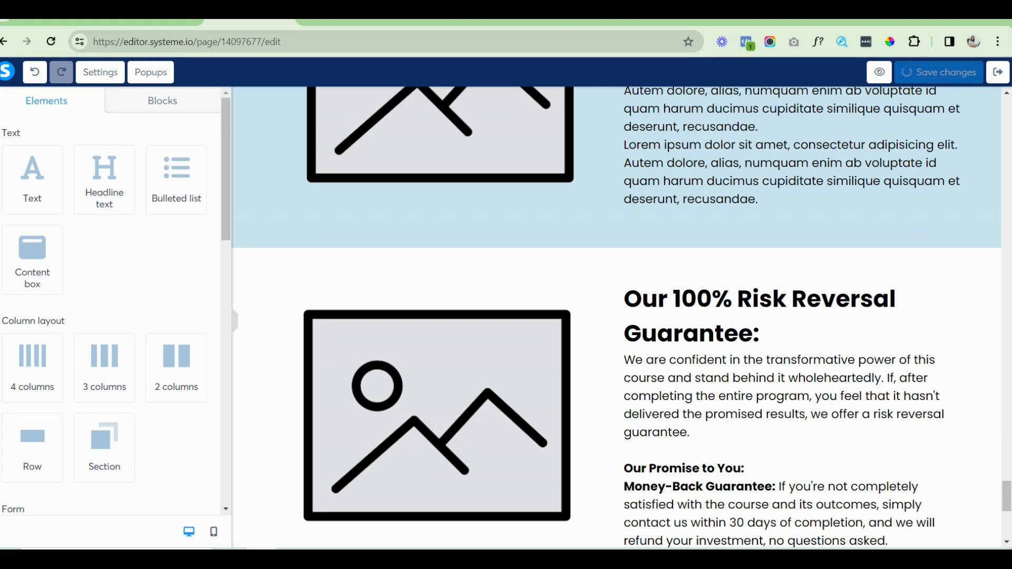
Duplicate the "Get Instant Access" button in the pricing section and move the copy below the Money-Back Guarantee text.
{"action": "left_click_drag", "start_coordinate": [1007, 495], "coordinate": [1008, 420]}
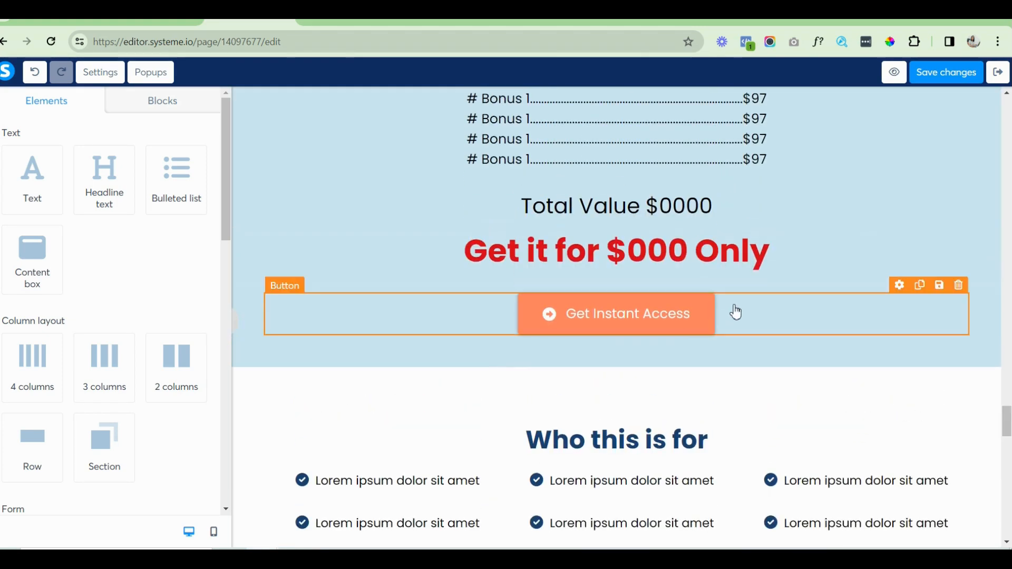
{"action": "left_click", "coordinate": [919, 296]}
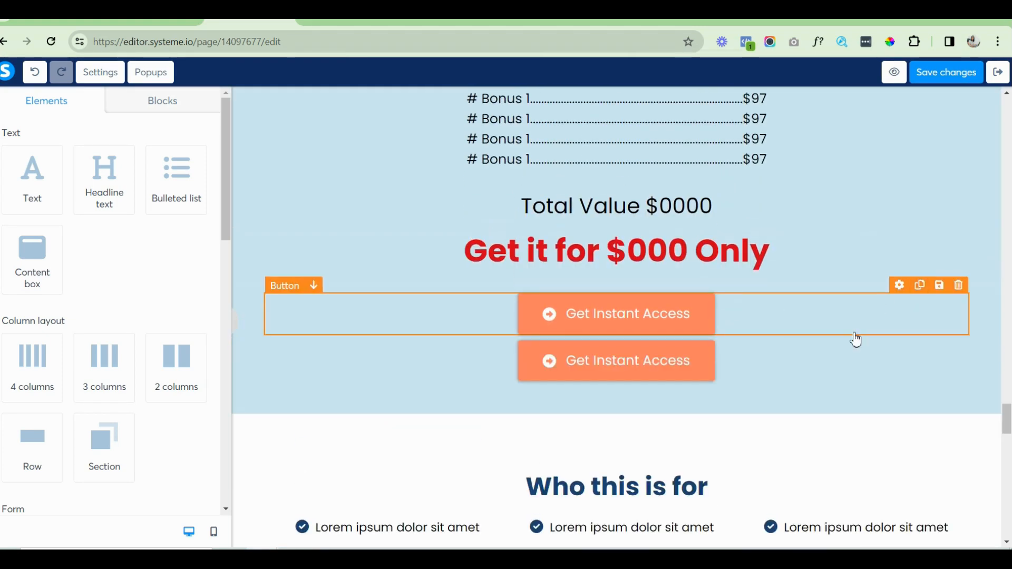
{"action": "left_click_drag", "start_coordinate": [897, 332], "coordinate": [688, 536]}
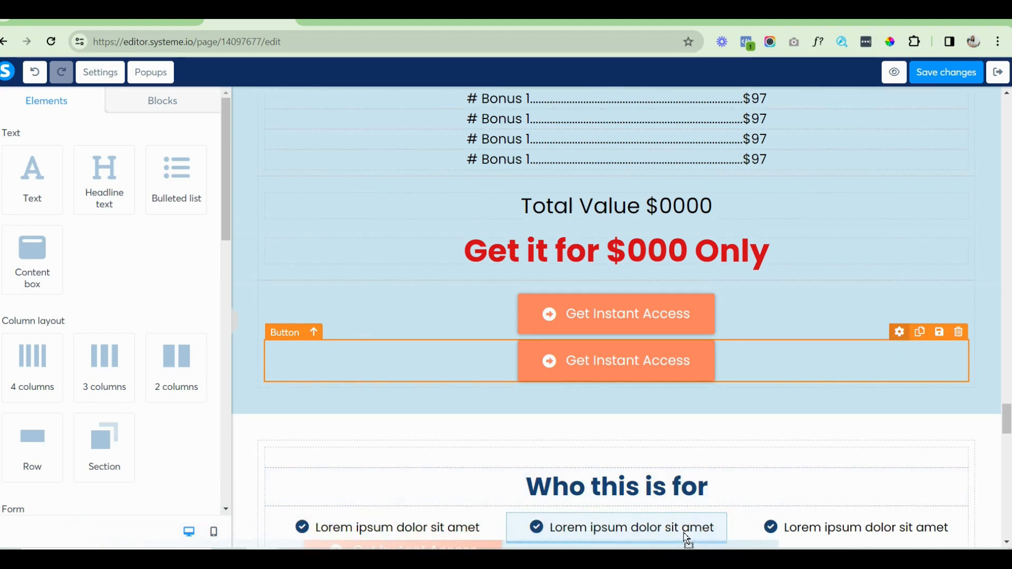
{"action": "scroll", "coordinate": [684, 542], "scroll_direction": "down", "scroll_amount": 5}
{"action": "scroll", "coordinate": [686, 545], "scroll_direction": "down", "scroll_amount": 9}
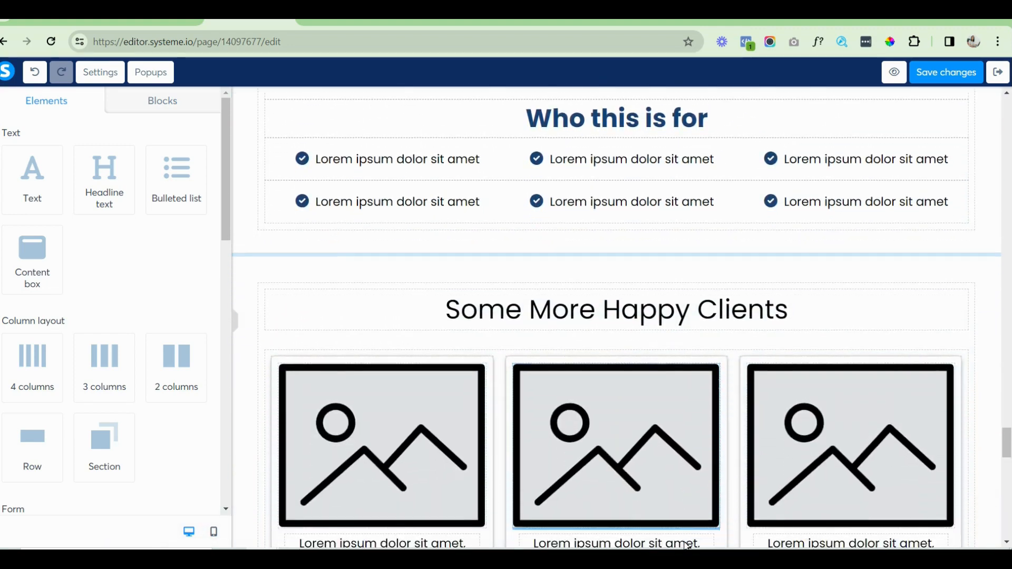
{"action": "scroll", "coordinate": [687, 546], "scroll_direction": "down", "scroll_amount": 9}
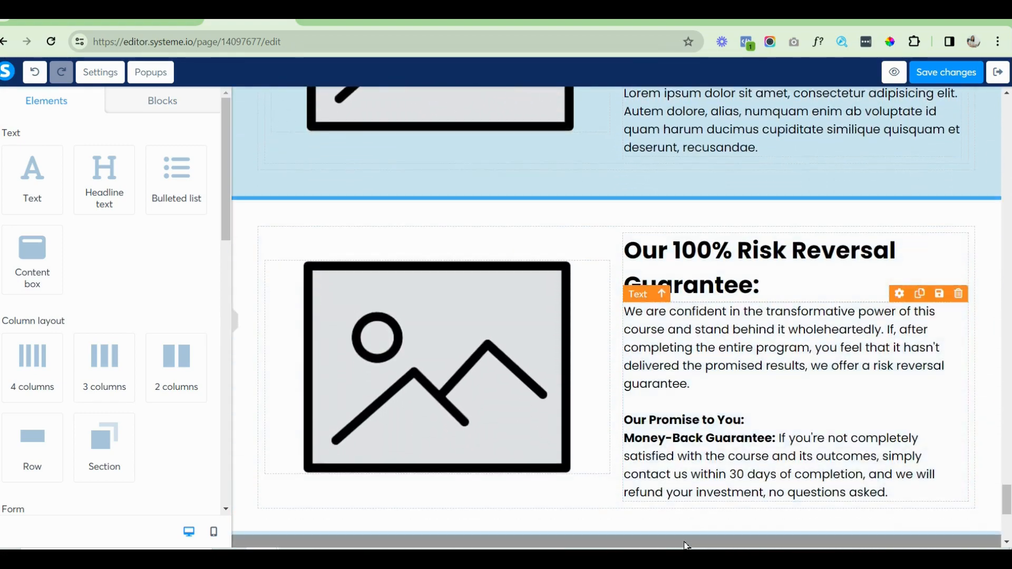
{"action": "left_click_drag", "start_coordinate": [686, 545], "coordinate": [695, 417]}
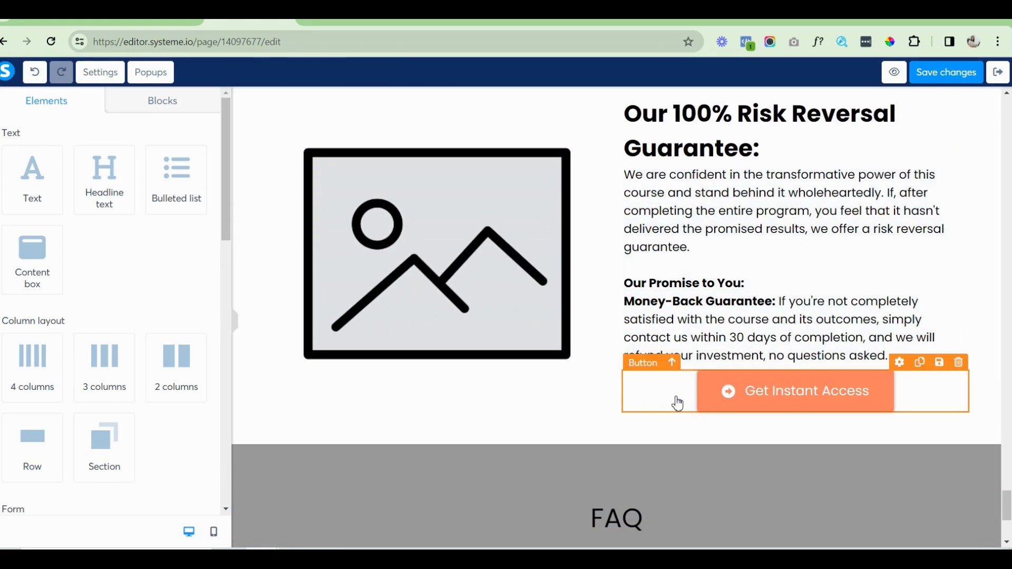
Left-align the "Get Instant Access" button below the Money-Back Guarantee text.
{"action": "left_click", "coordinate": [701, 404]}
{"action": "left_click", "coordinate": [40, 211]}
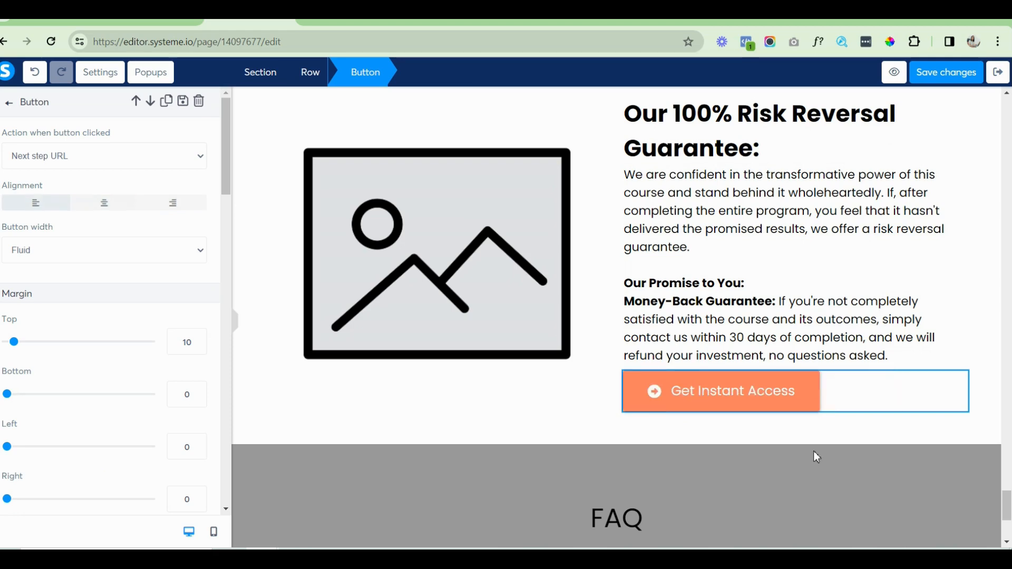
Change the FAQ section's background color to the saved light blue CDE8F1.
{"action": "left_click_drag", "start_coordinate": [1006, 507], "coordinate": [1007, 520]}
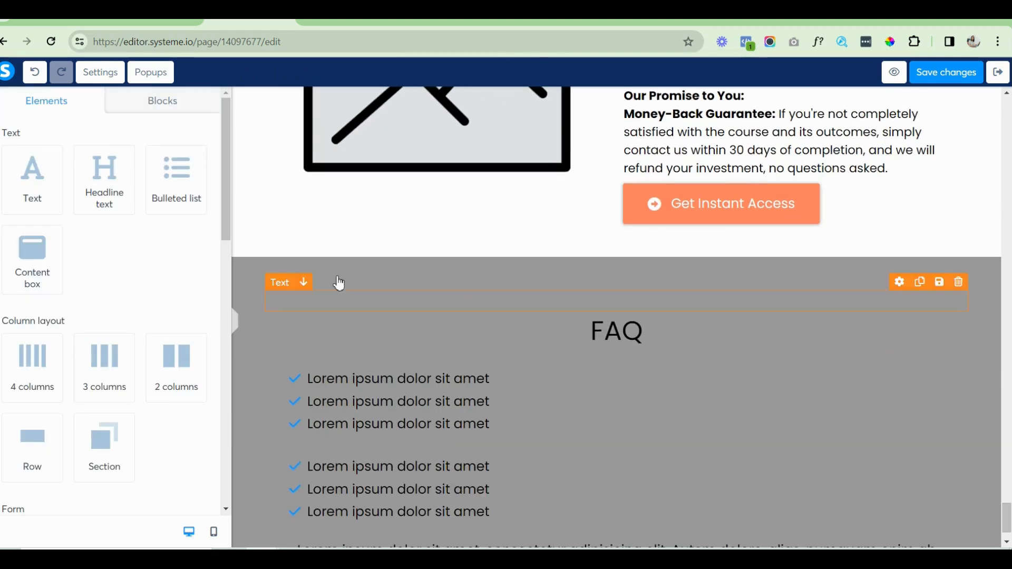
{"action": "left_click", "coordinate": [285, 278]}
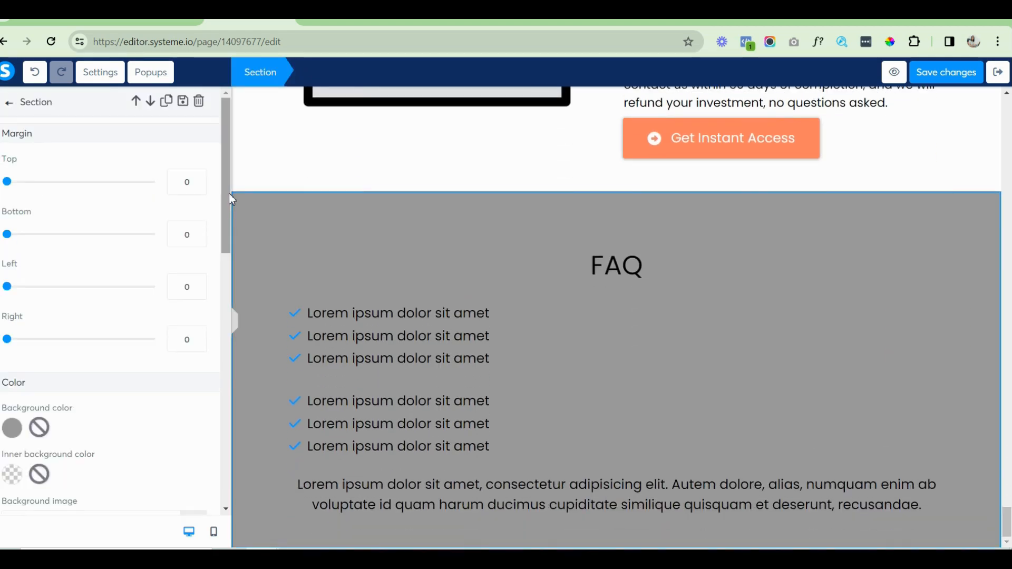
{"action": "scroll", "coordinate": [223, 226], "scroll_direction": "down", "scroll_amount": 2}
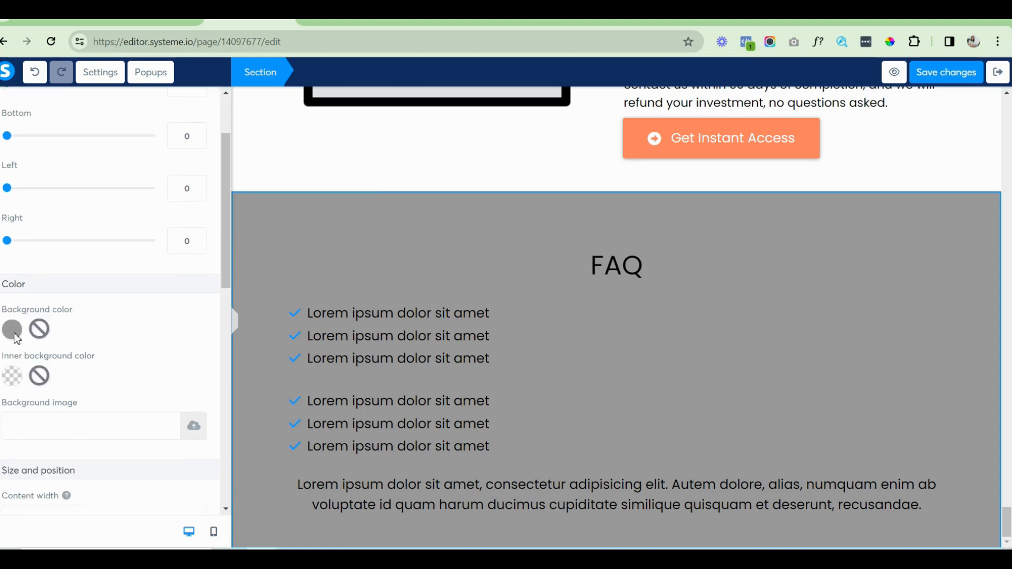
{"action": "left_click", "coordinate": [13, 330]}
{"action": "left_click", "coordinate": [82, 443]}
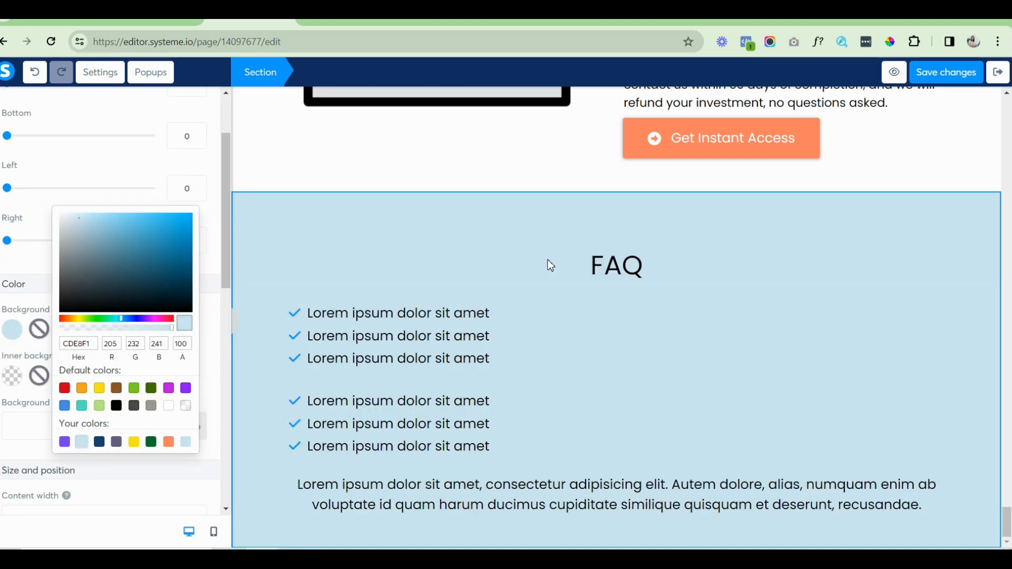
Delete the empty text element above the FAQ heading.
{"action": "left_click", "coordinate": [842, 233]}
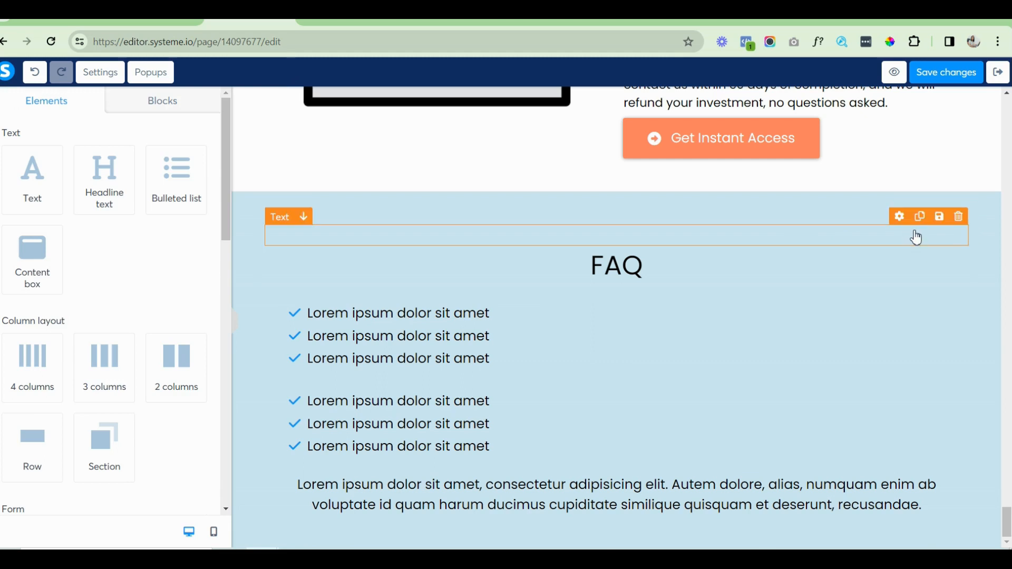
{"action": "left_click", "coordinate": [959, 219]}
{"action": "left_click", "coordinate": [558, 125]}
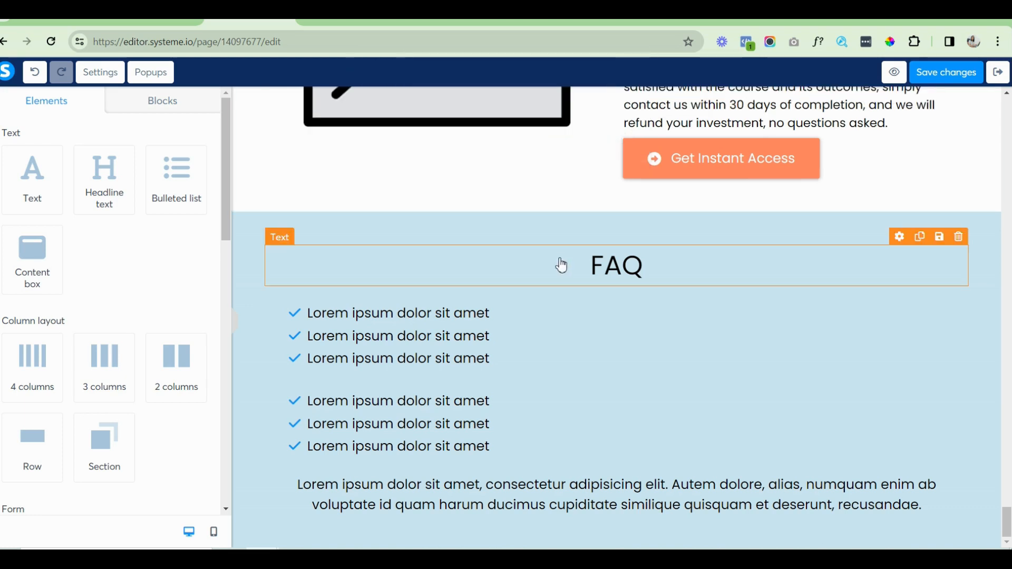
Expand the FAQ heading to read "Frequently Asked Questions".
{"action": "left_click", "coordinate": [570, 274]}
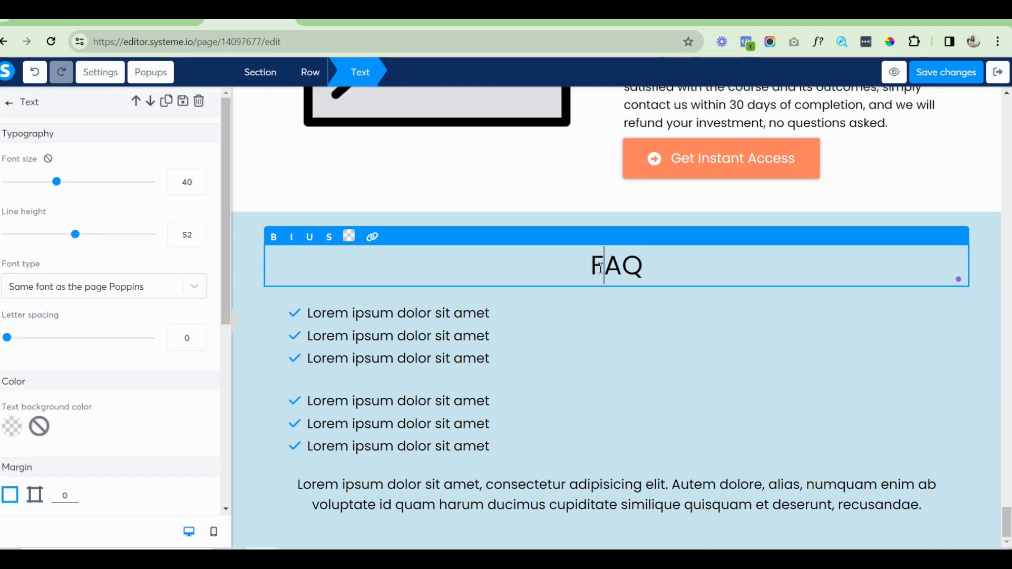
{"action": "type", "text": "requentlt"}
{"action": "key", "text": "BackSpace"}
{"action": "type", "text": "y"}
{"action": "key", "text": "Right"}
{"action": "type", "text": "sked"}
{"action": "key", "text": "Right"}
{"action": "type", "text": "u"}
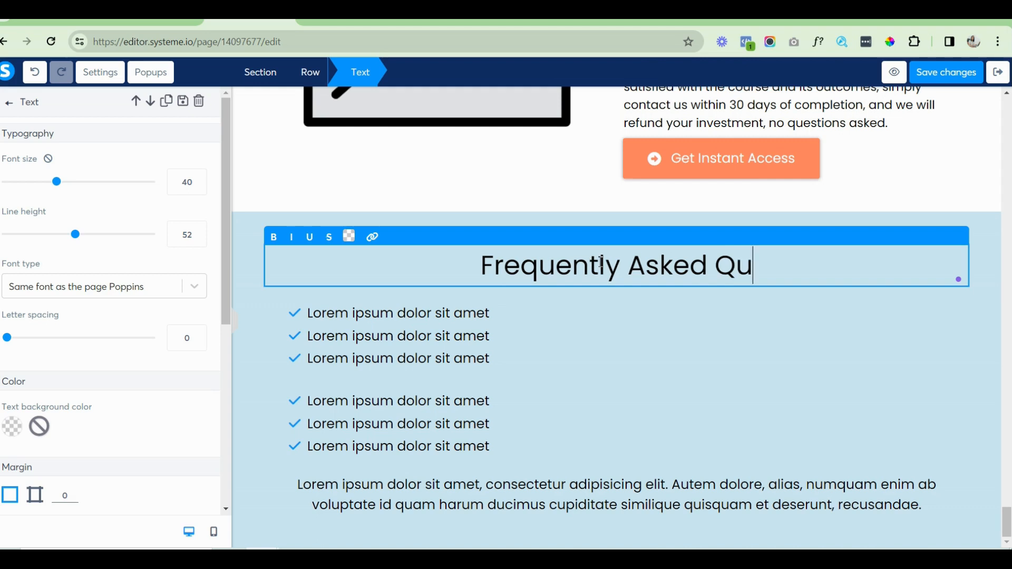
{"action": "type", "text": "estions"}
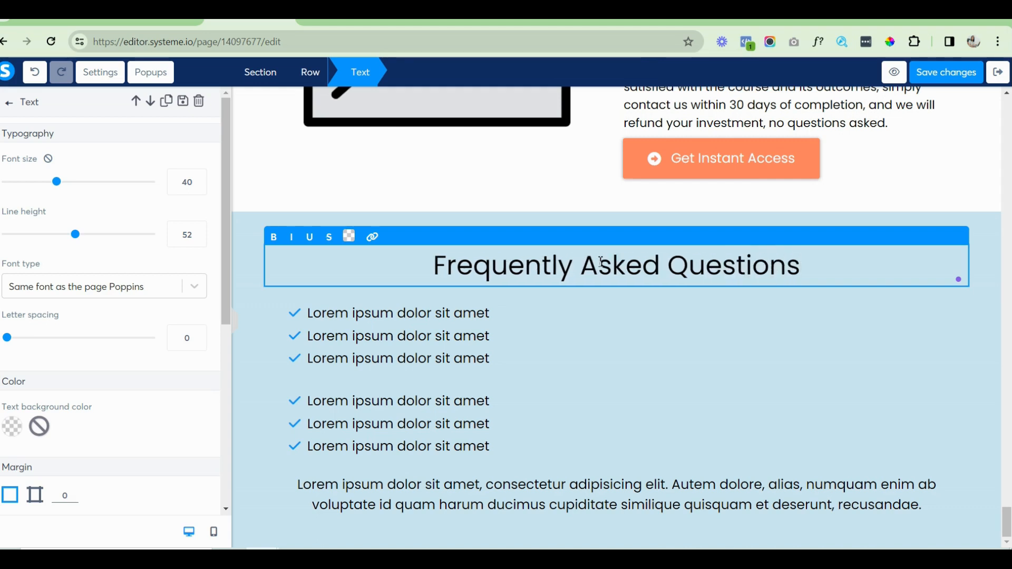
Make the "Frequently Asked Questions" heading bold in the saved dark blue color and save the page.
{"action": "triple_click", "coordinate": [393, 260]}
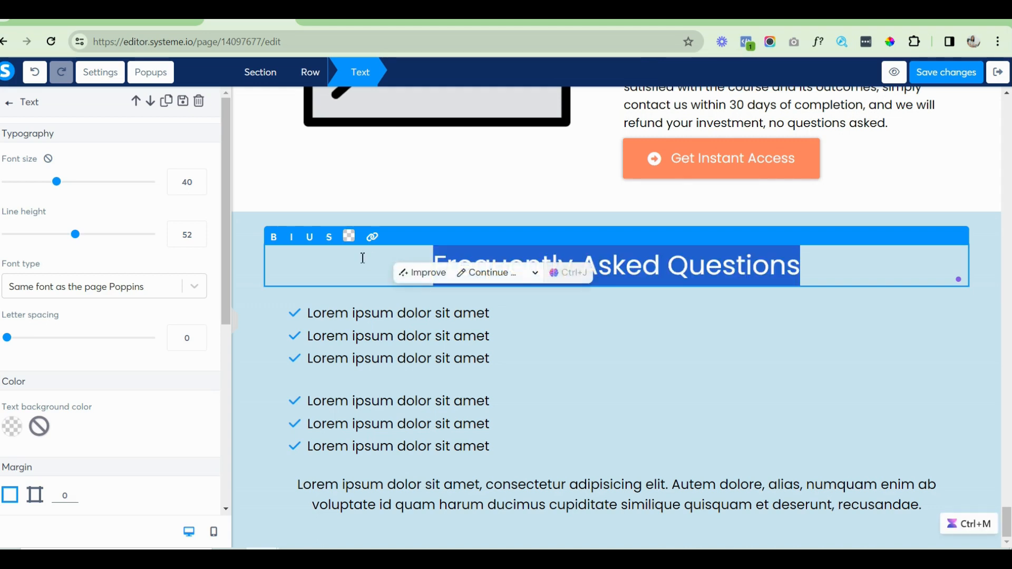
{"action": "left_click", "coordinate": [349, 236]}
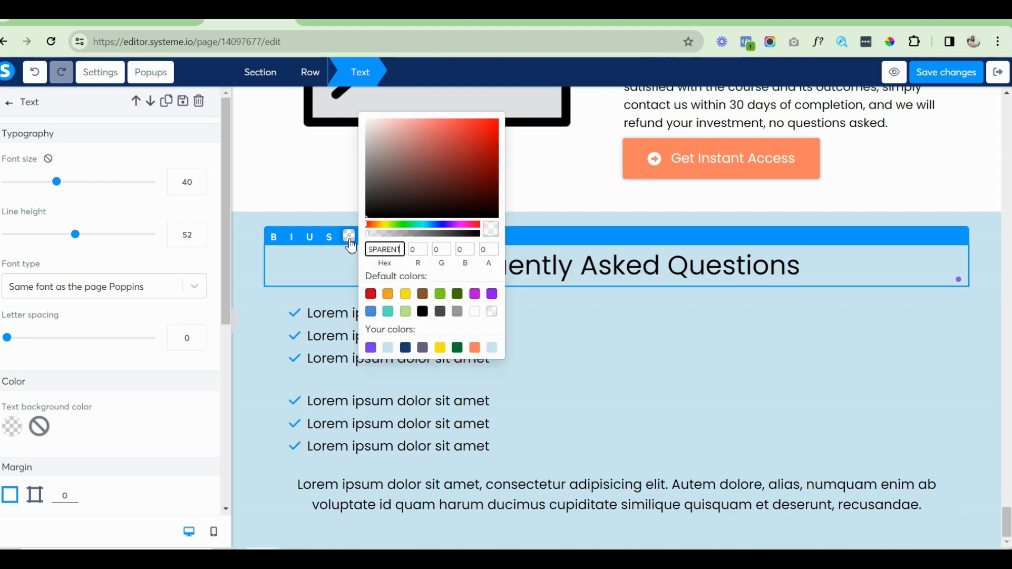
{"action": "left_click", "coordinate": [407, 350]}
{"action": "left_click", "coordinate": [834, 265]}
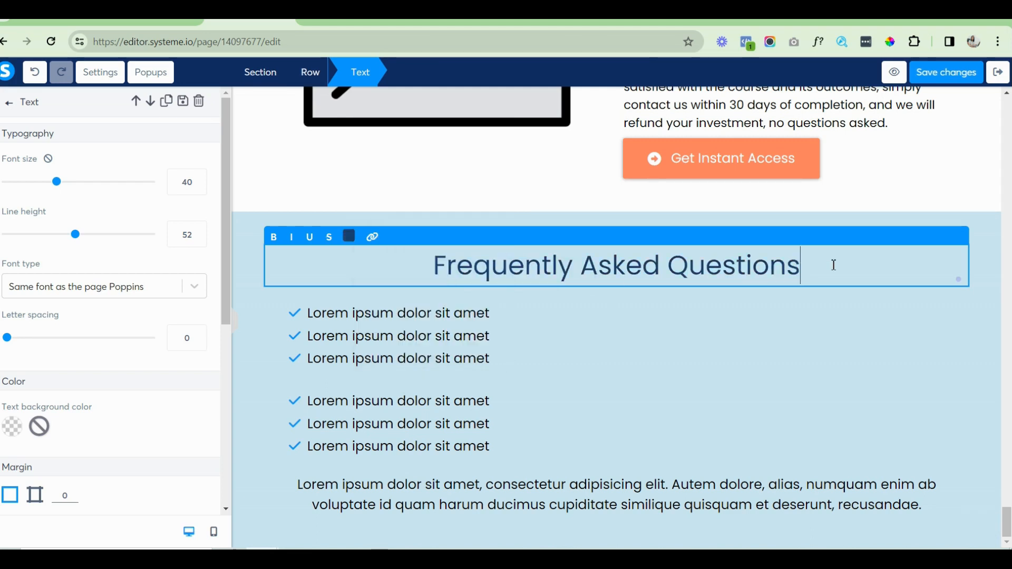
{"action": "key", "text": "ctrl+a"}
{"action": "key", "text": "ctrl+b"}
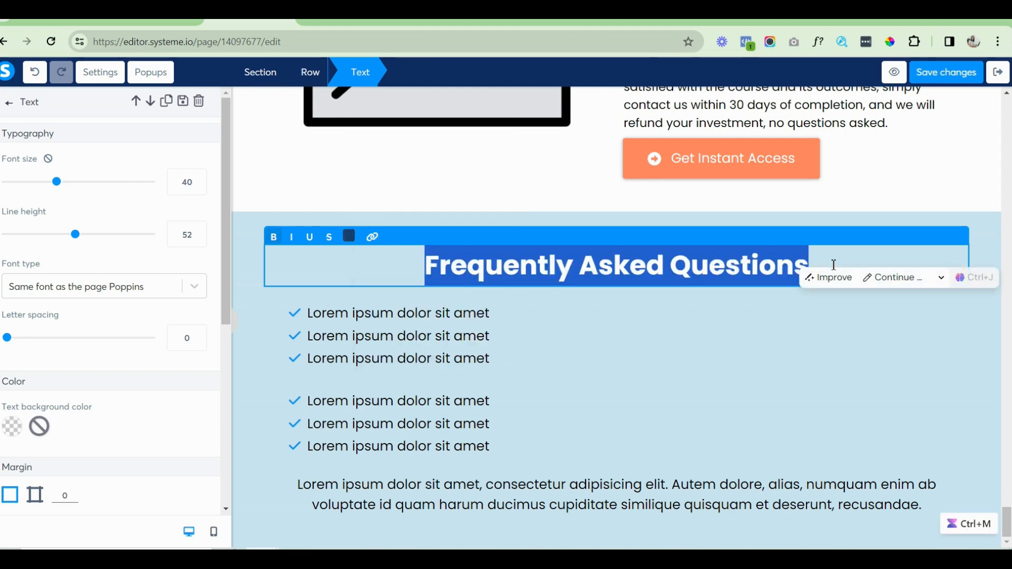
{"action": "left_click", "coordinate": [938, 72]}
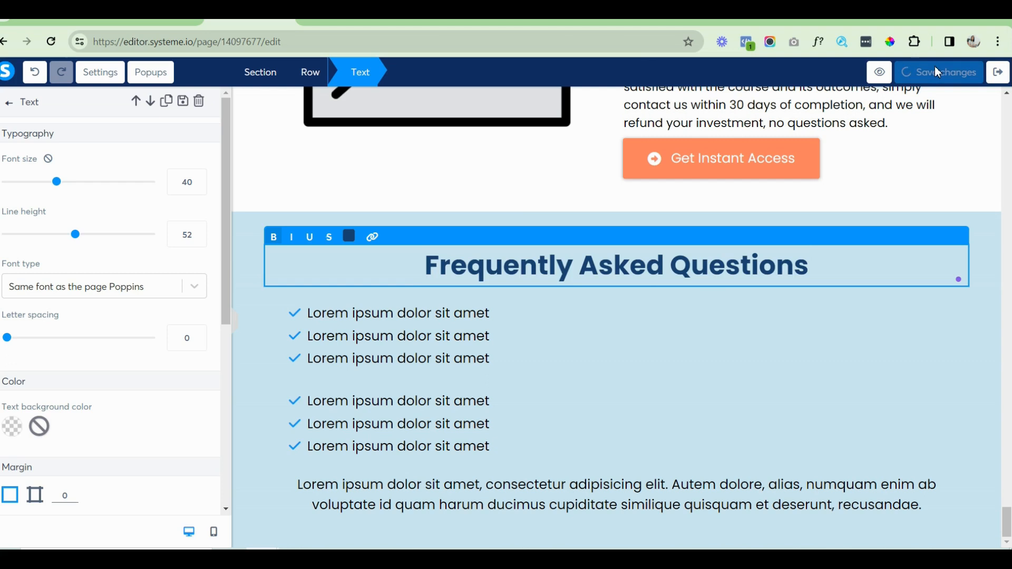
Add an FAQ element directly below the "Frequently Asked Questions" heading.
{"action": "left_click", "coordinate": [10, 103]}
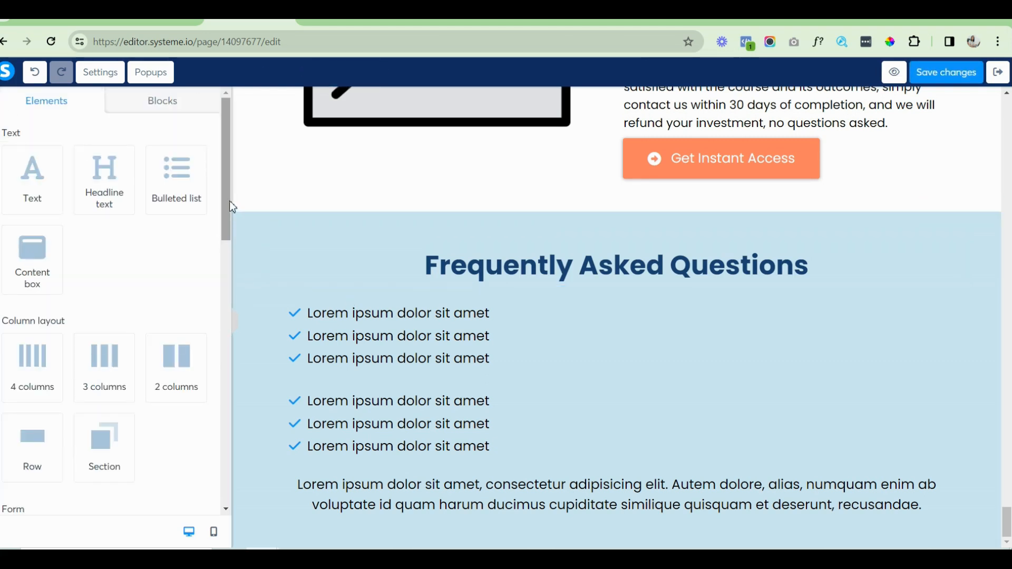
{"action": "scroll", "coordinate": [228, 240], "scroll_direction": "down", "scroll_amount": 1}
{"action": "left_click_drag", "start_coordinate": [228, 241], "coordinate": [225, 468]}
{"action": "left_click_drag", "start_coordinate": [104, 437], "coordinate": [439, 296]}
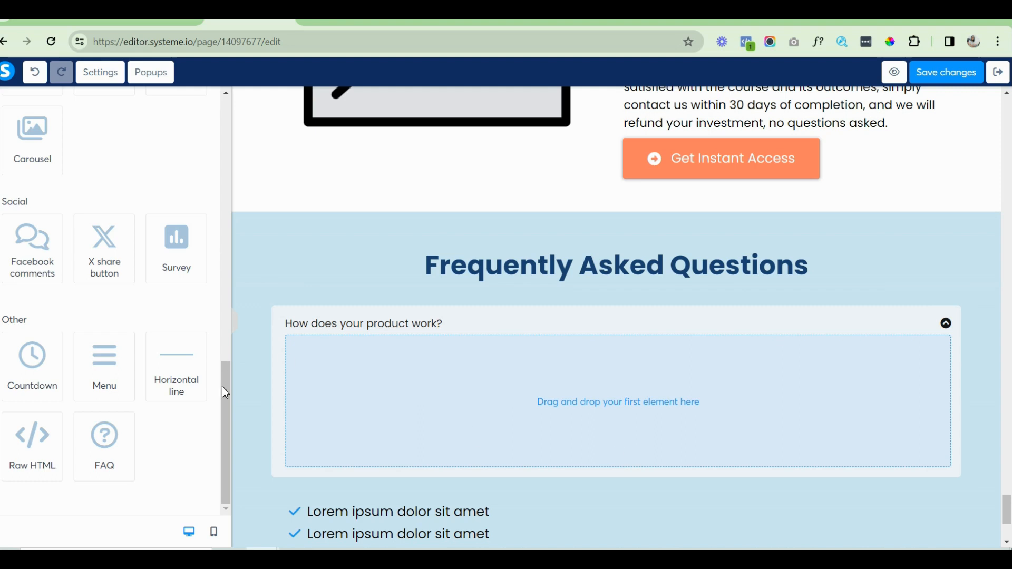
Place a text element inside the new FAQ item as its answer.
{"action": "left_click_drag", "start_coordinate": [225, 389], "coordinate": [225, 124]}
{"action": "left_click_drag", "start_coordinate": [32, 185], "coordinate": [388, 340]}
{"action": "left_click_drag", "start_coordinate": [389, 349], "coordinate": [388, 346]}
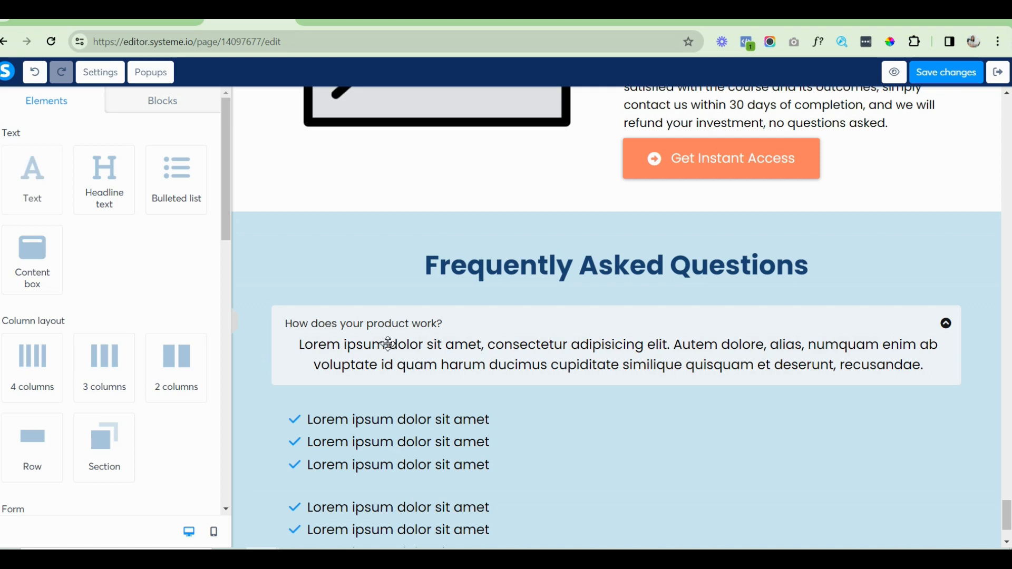
Set the FAQ answer text to font size 18 and align it left.
{"action": "triple_click", "coordinate": [309, 352]}
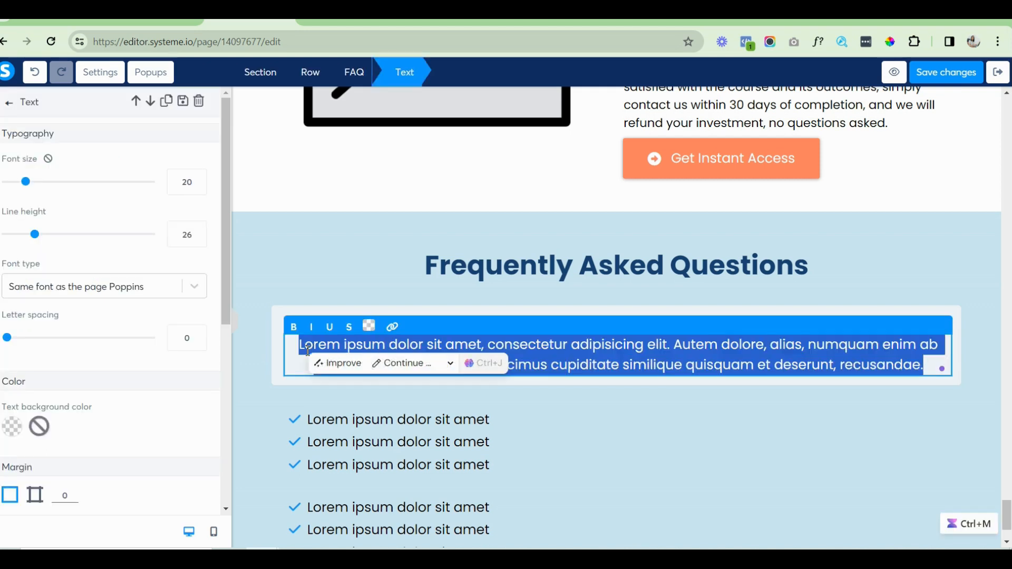
{"action": "left_click", "coordinate": [199, 188]}
{"action": "left_click", "coordinate": [199, 188]}
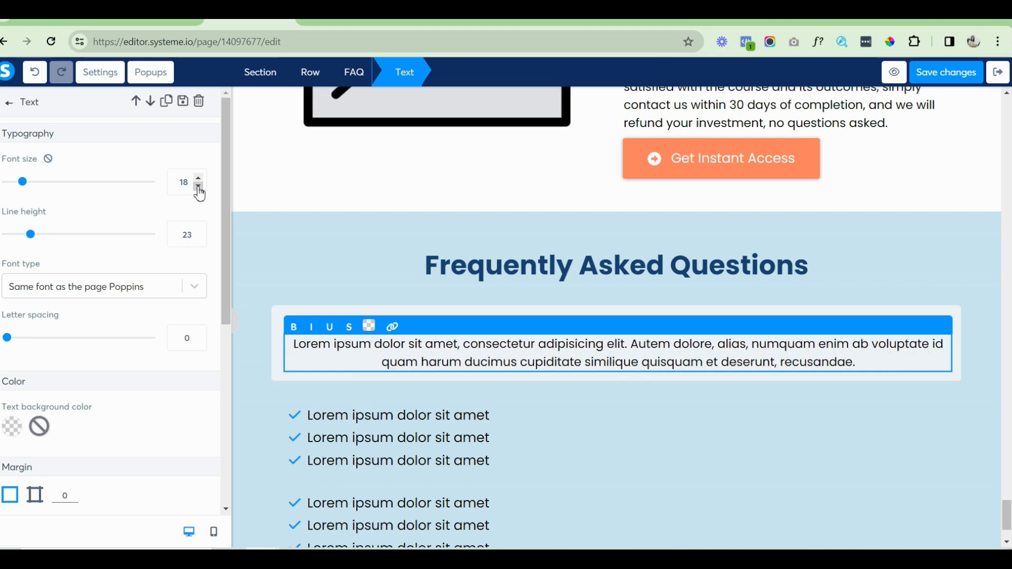
{"action": "left_click_drag", "start_coordinate": [222, 298], "coordinate": [224, 352]}
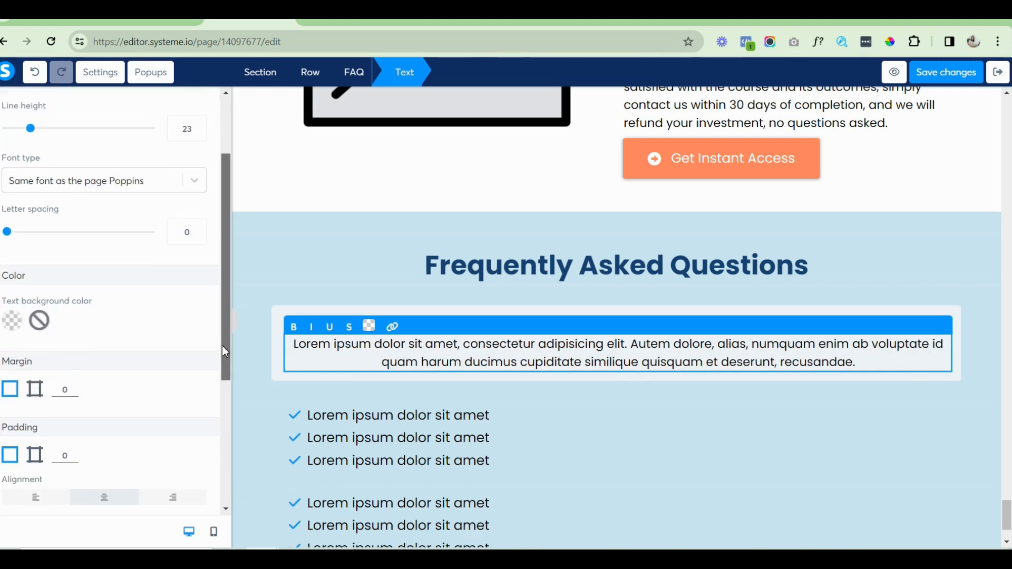
{"action": "left_click", "coordinate": [40, 498]}
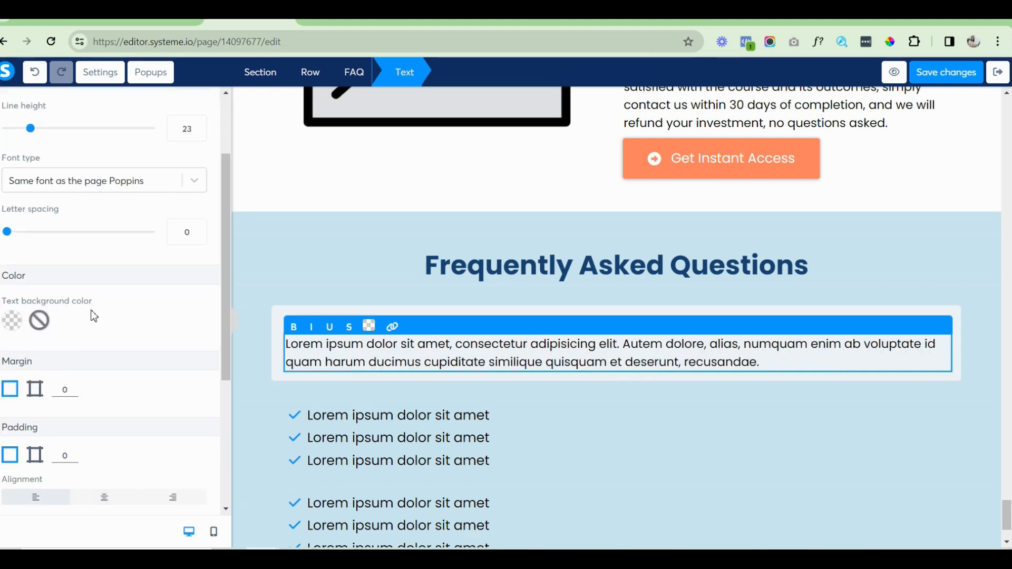
Duplicate the FAQ item until the section has four "How does your product work?" entries.
{"action": "left_click", "coordinate": [342, 314]}
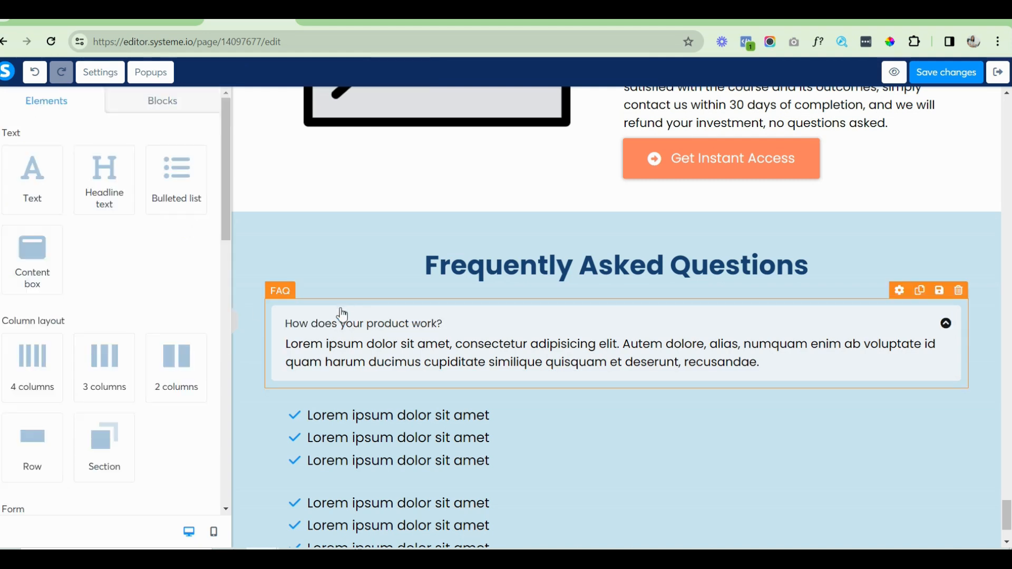
{"action": "left_click", "coordinate": [920, 292]}
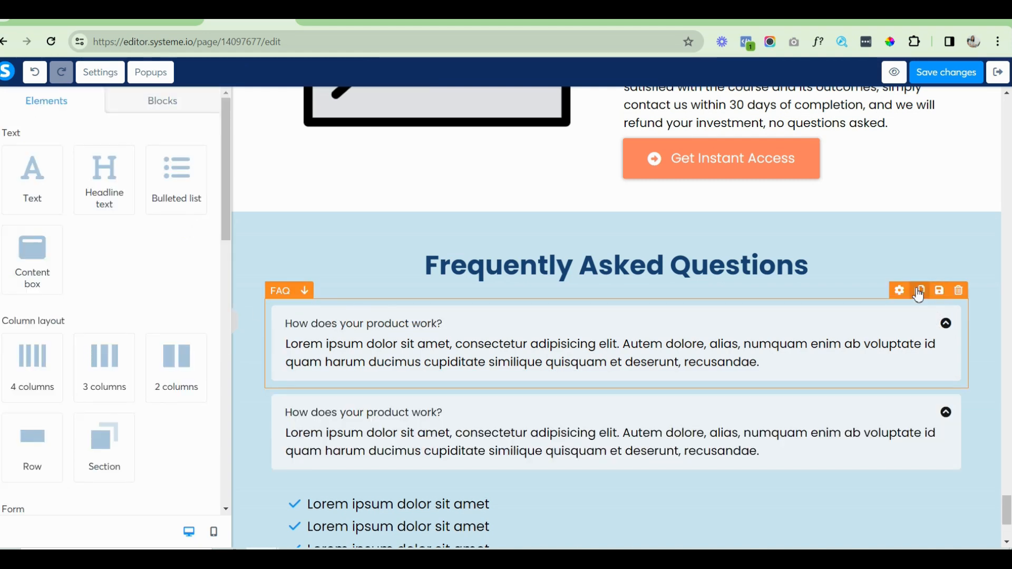
{"action": "left_click", "coordinate": [920, 292]}
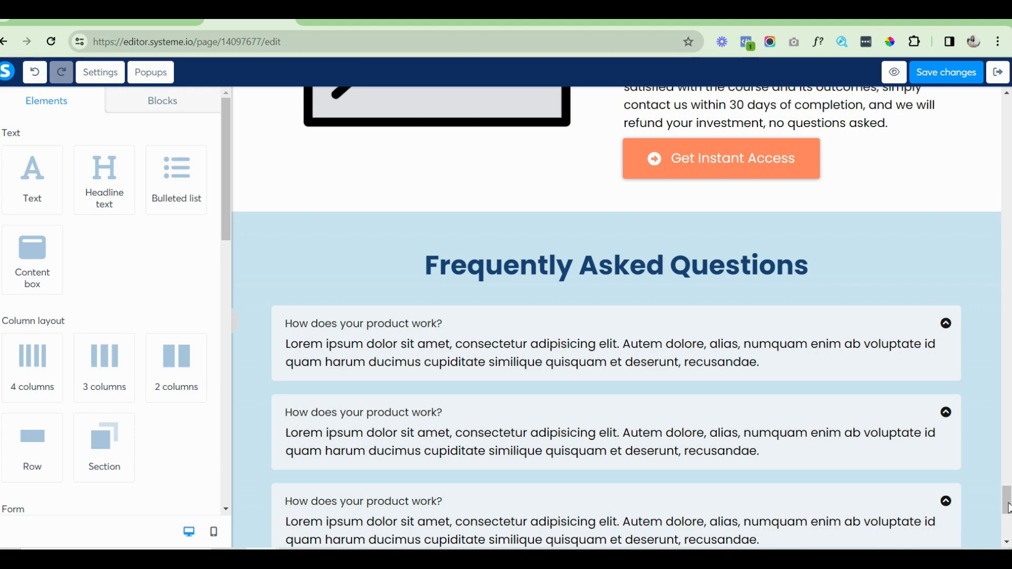
Delete the first placeholder bulleted list below the FAQ items along with its empty row.
{"action": "scroll", "coordinate": [896, 369], "scroll_direction": "down", "scroll_amount": 5}
{"action": "mouse_move", "coordinate": [879, 339]}
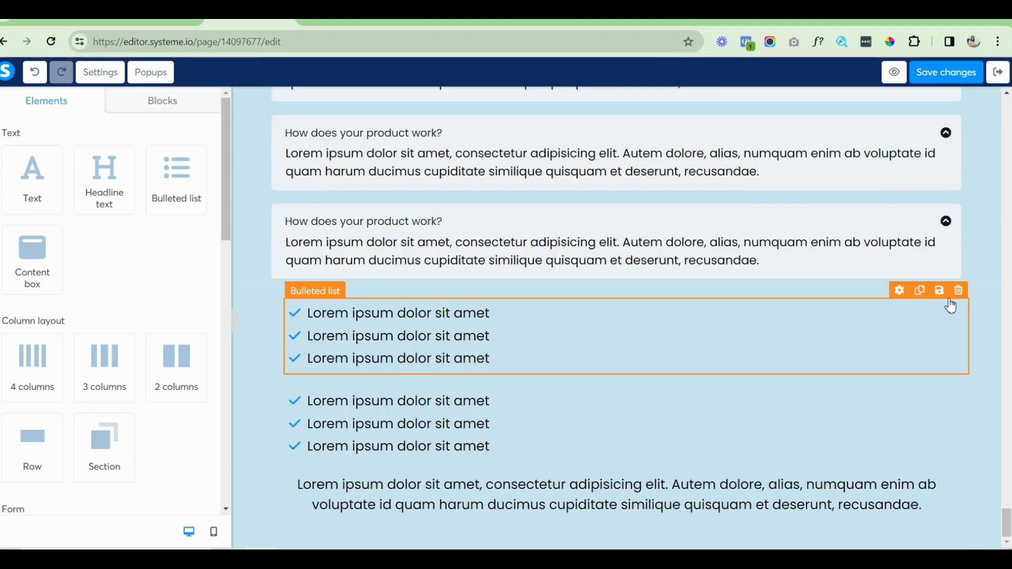
{"action": "left_click", "coordinate": [959, 291]}
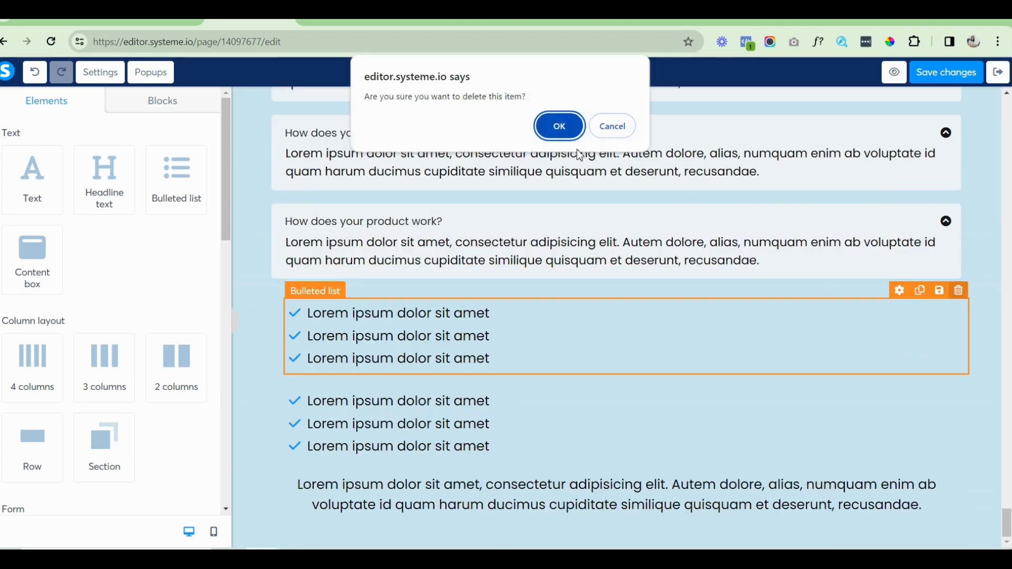
{"action": "left_click", "coordinate": [560, 126]}
{"action": "left_click", "coordinate": [967, 332]}
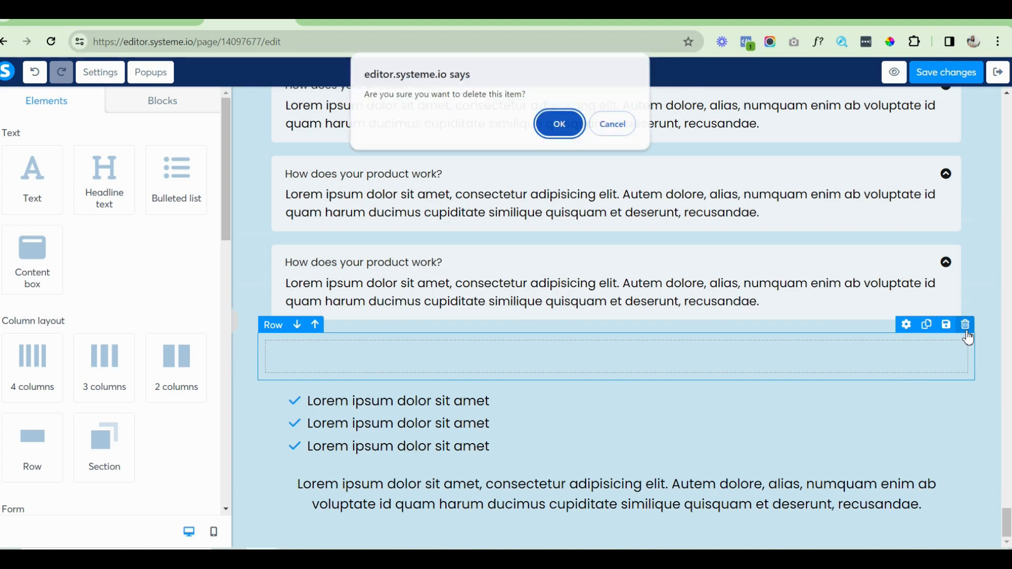
{"action": "left_click", "coordinate": [560, 127]}
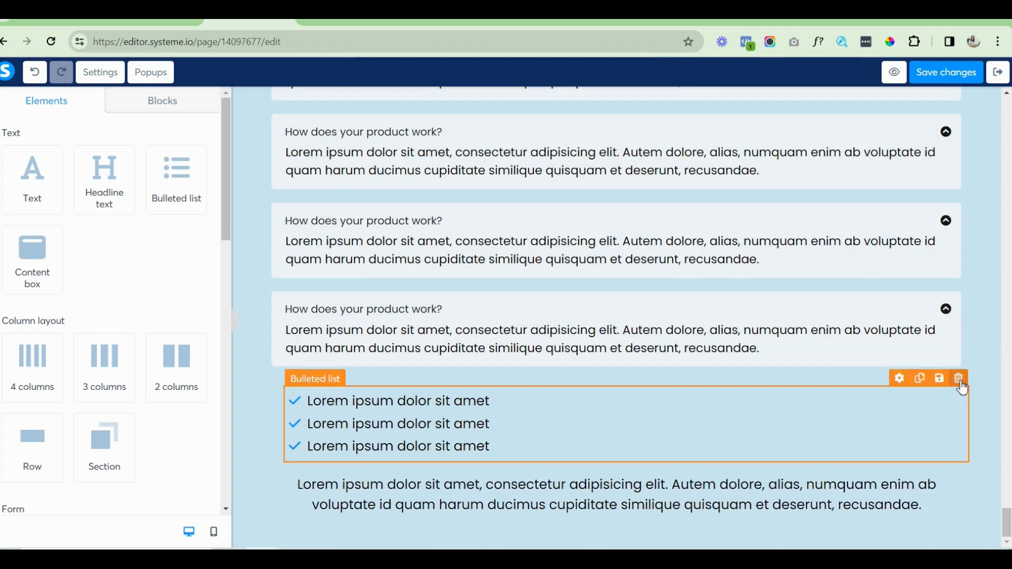
Delete the remaining placeholder bulleted list and the lorem ipsum paragraph beneath it.
{"action": "left_click", "coordinate": [958, 381]}
{"action": "left_click", "coordinate": [561, 125]}
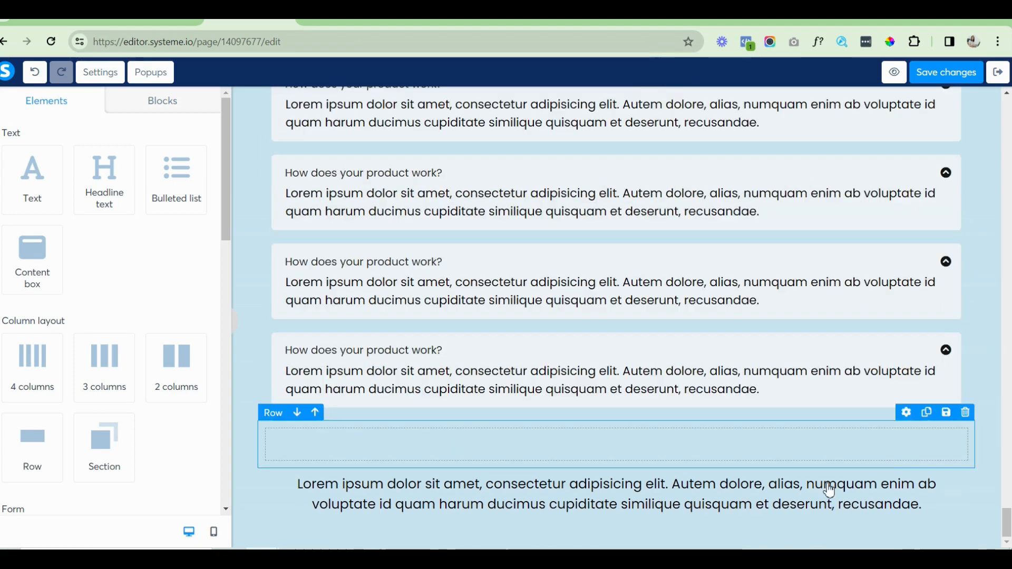
{"action": "left_click", "coordinate": [959, 466]}
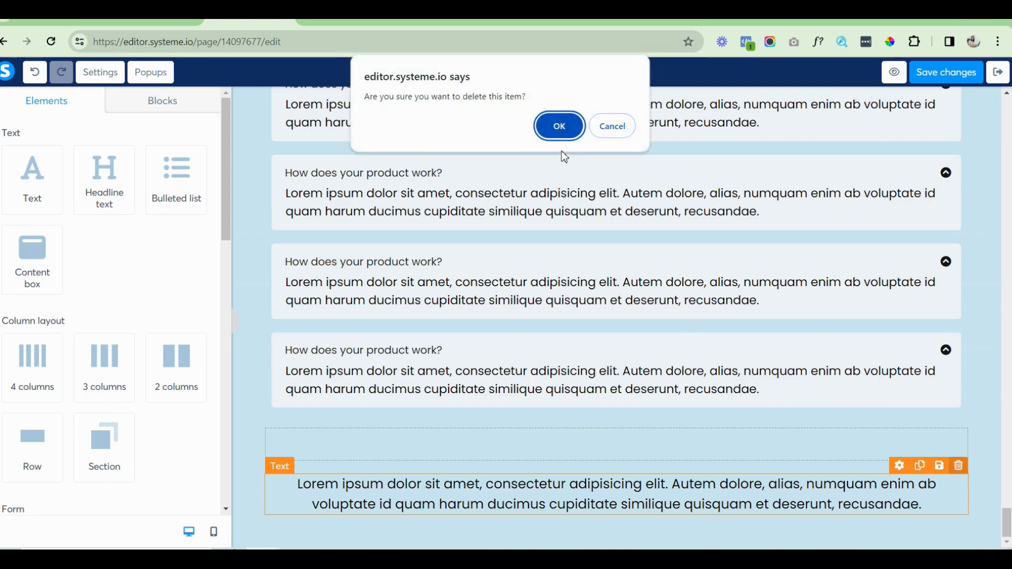
{"action": "left_click", "coordinate": [560, 125]}
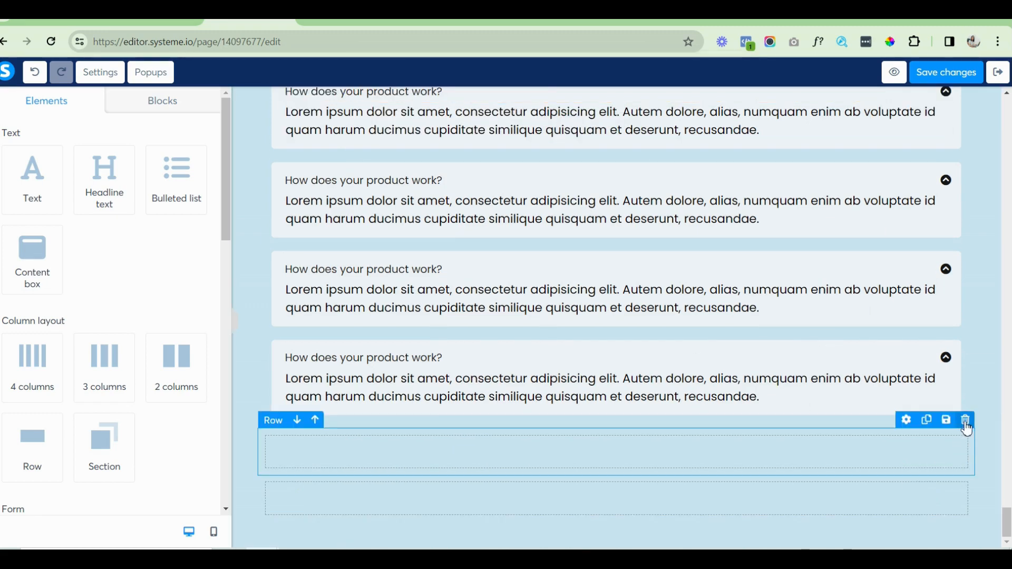
Delete the two empty rows left below the FAQ items and return to the beginning of the page.
{"action": "left_click", "coordinate": [966, 421]}
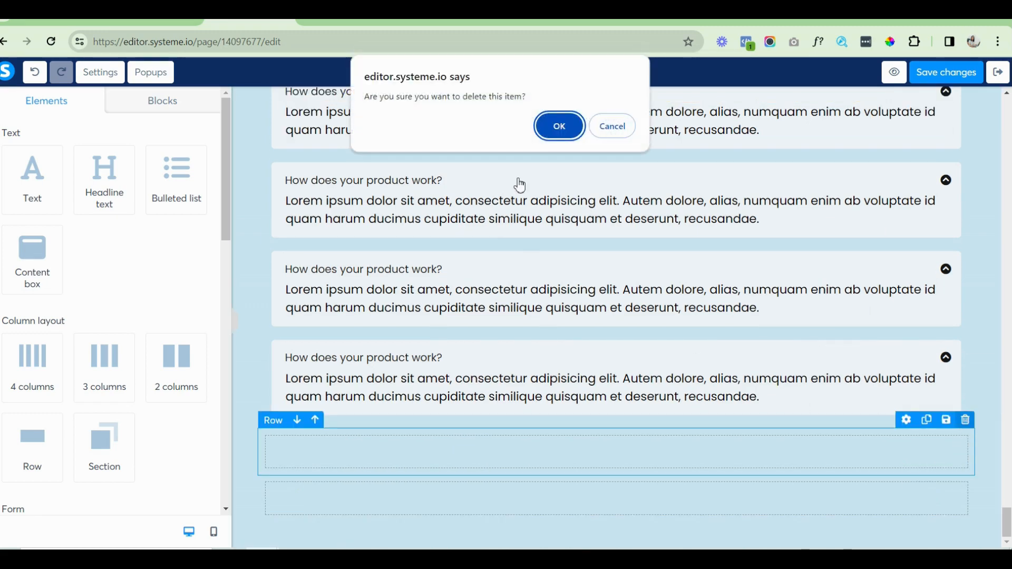
{"action": "left_click", "coordinate": [559, 126]}
{"action": "left_click", "coordinate": [965, 466]}
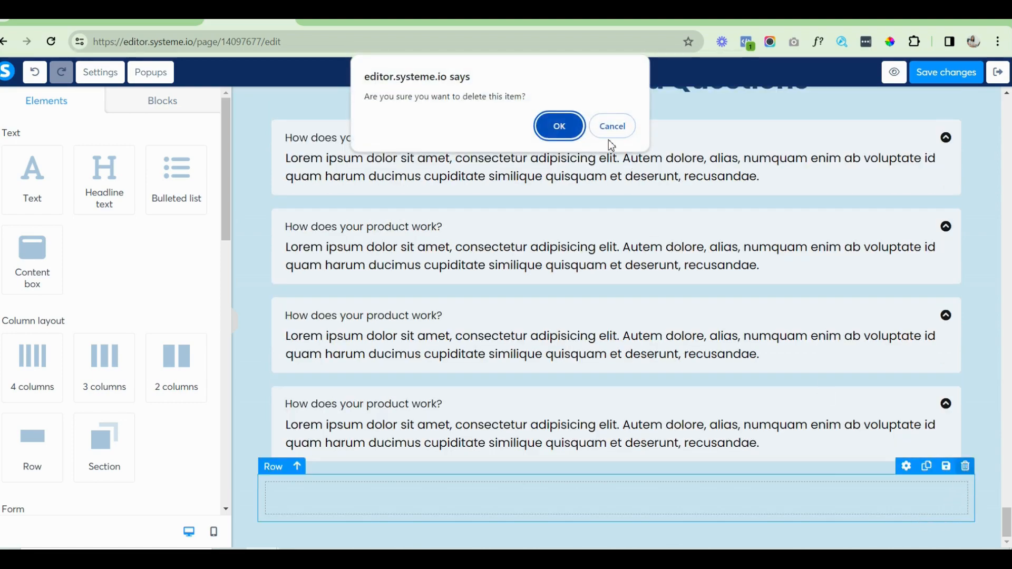
{"action": "left_click", "coordinate": [560, 126]}
{"action": "left_click_drag", "start_coordinate": [1007, 522], "coordinate": [999, 77]}
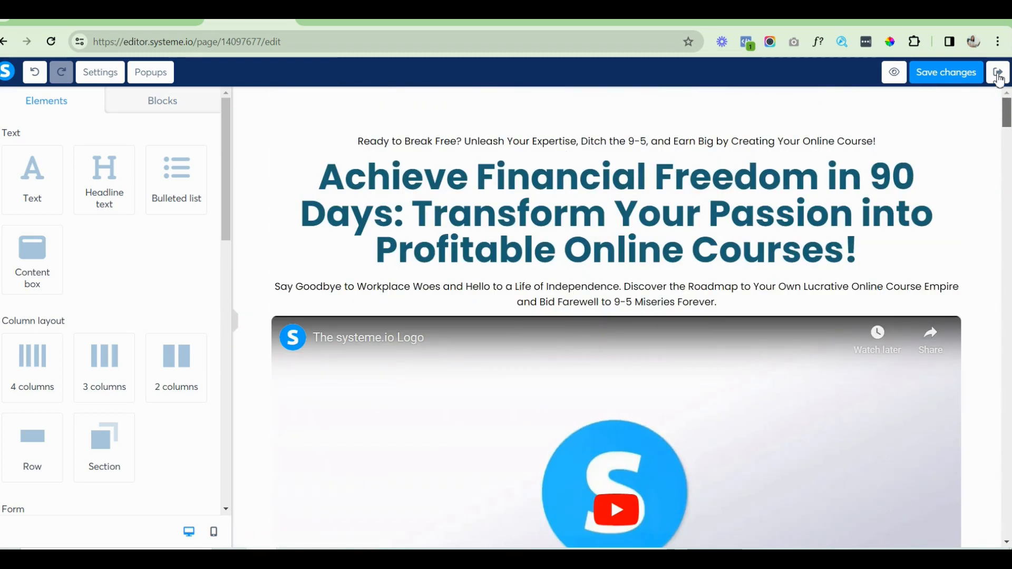
Save the page and make the "Are you struggling with..." heading bold.
{"action": "left_click", "coordinate": [943, 75]}
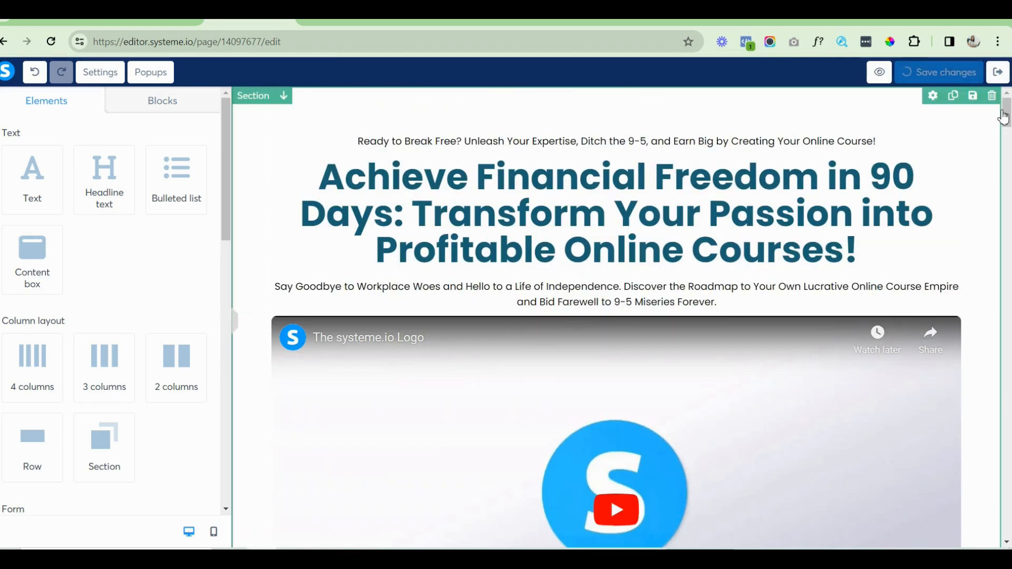
{"action": "left_click_drag", "start_coordinate": [1004, 116], "coordinate": [1005, 176]}
{"action": "left_click", "coordinate": [454, 188]}
{"action": "triple_click", "coordinate": [456, 185]}
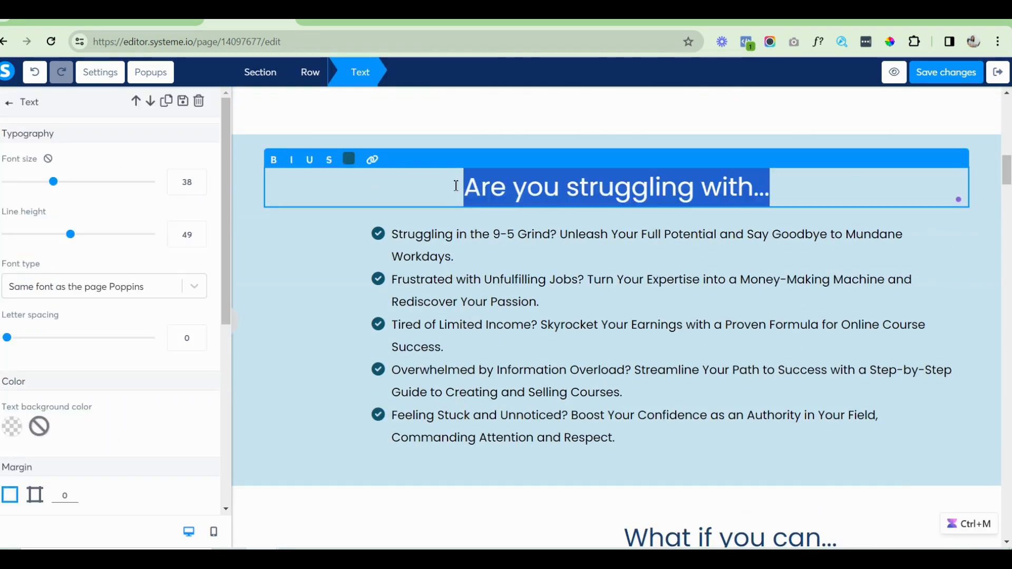
{"action": "key", "text": "ctrl+b"}
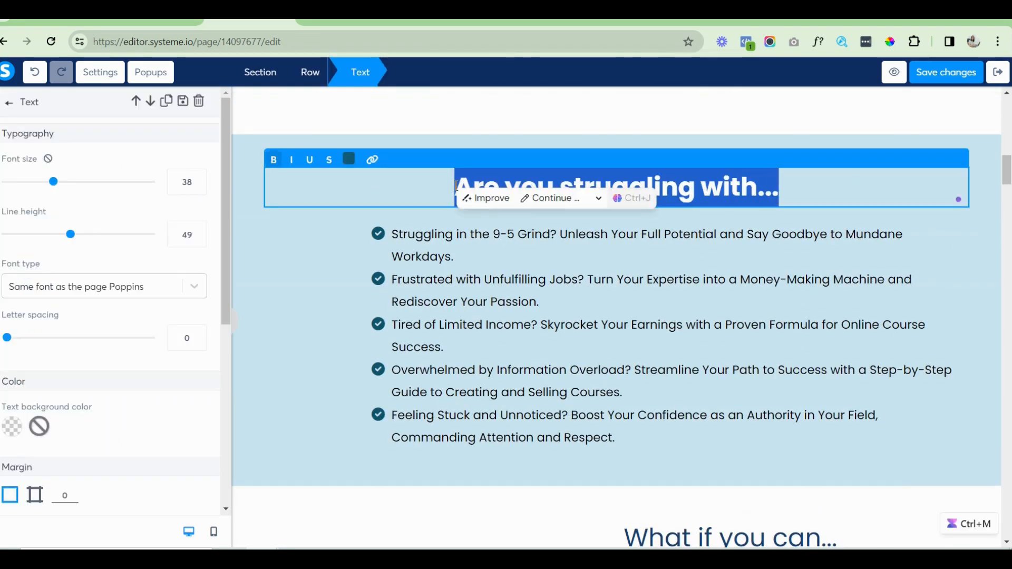
Make the "What if you can..." heading above the benefits list bold.
{"action": "left_click", "coordinate": [613, 540]}
{"action": "left_click", "coordinate": [617, 540]}
{"action": "left_click", "coordinate": [634, 217]}
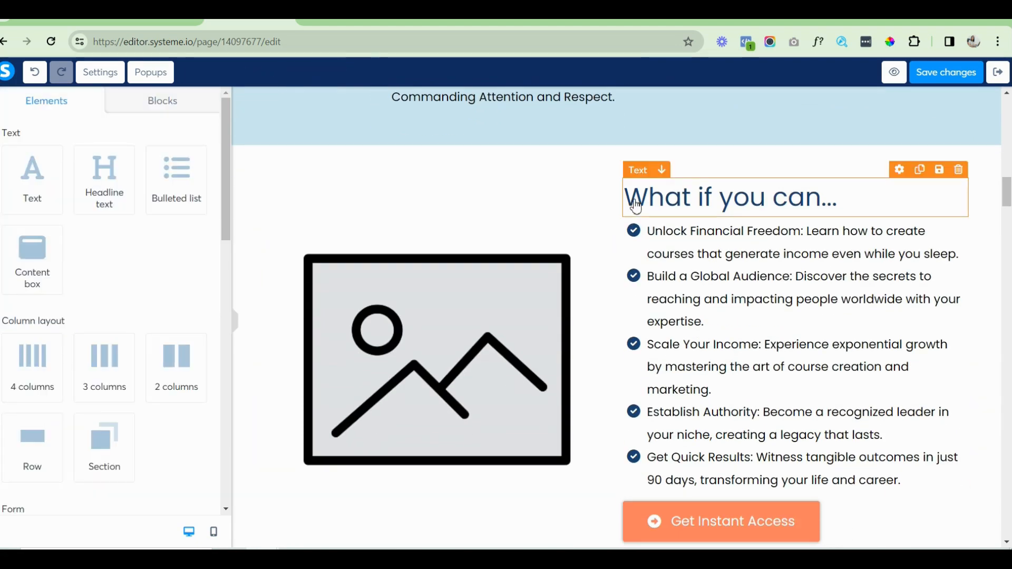
{"action": "triple_click", "coordinate": [635, 204]}
{"action": "key", "text": "ctrl+b"}
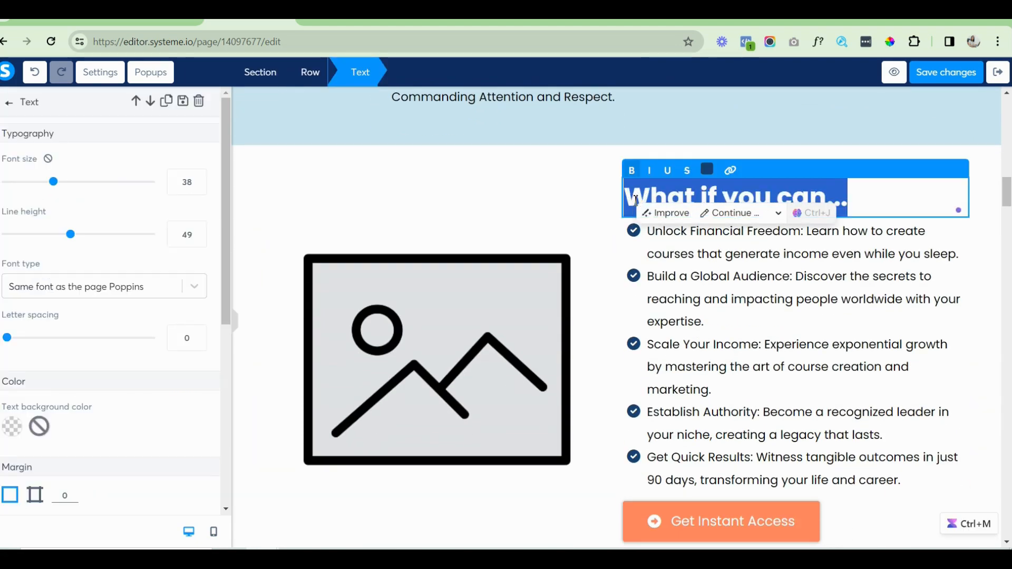
Make the "What All You Will Get" heading above the module boxes bold.
{"action": "left_click_drag", "start_coordinate": [1009, 200], "coordinate": [1007, 227]}
{"action": "left_click_drag", "start_coordinate": [1007, 182], "coordinate": [1008, 262]}
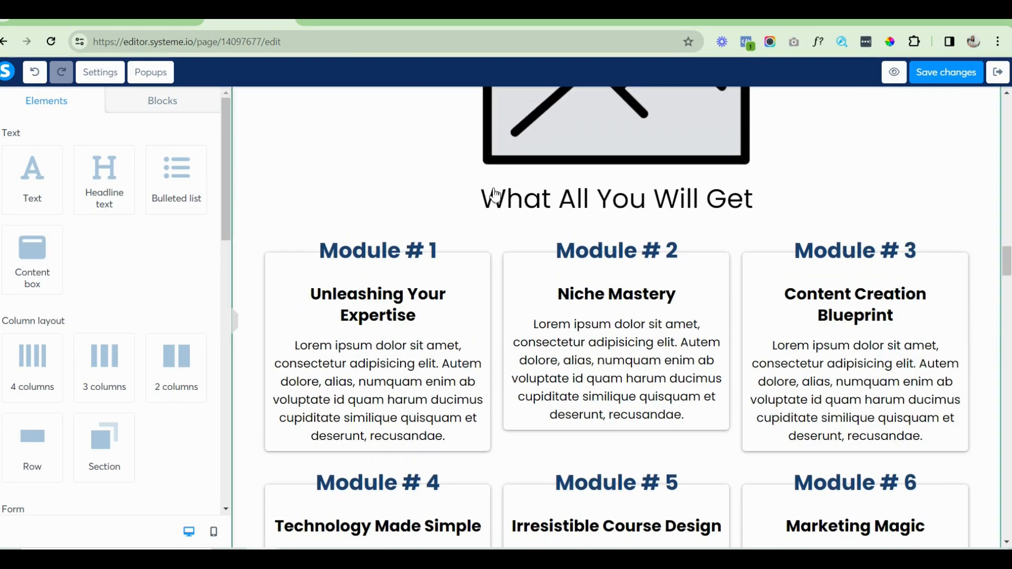
{"action": "triple_click", "coordinate": [469, 199]}
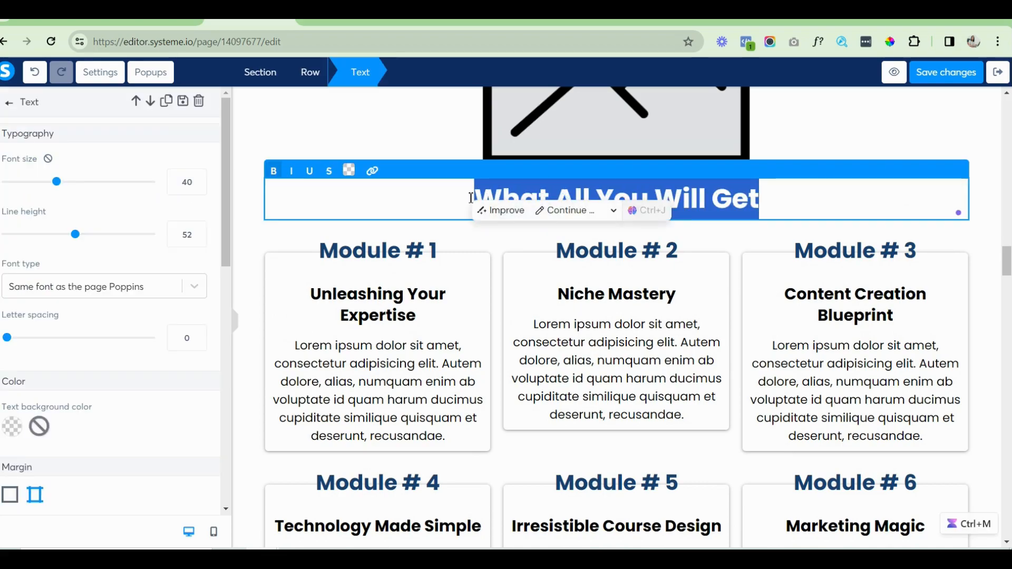
Make the "Here's What Our Clients Are Saying About Us" heading bold.
{"action": "left_click_drag", "start_coordinate": [1008, 255], "coordinate": [1009, 345]}
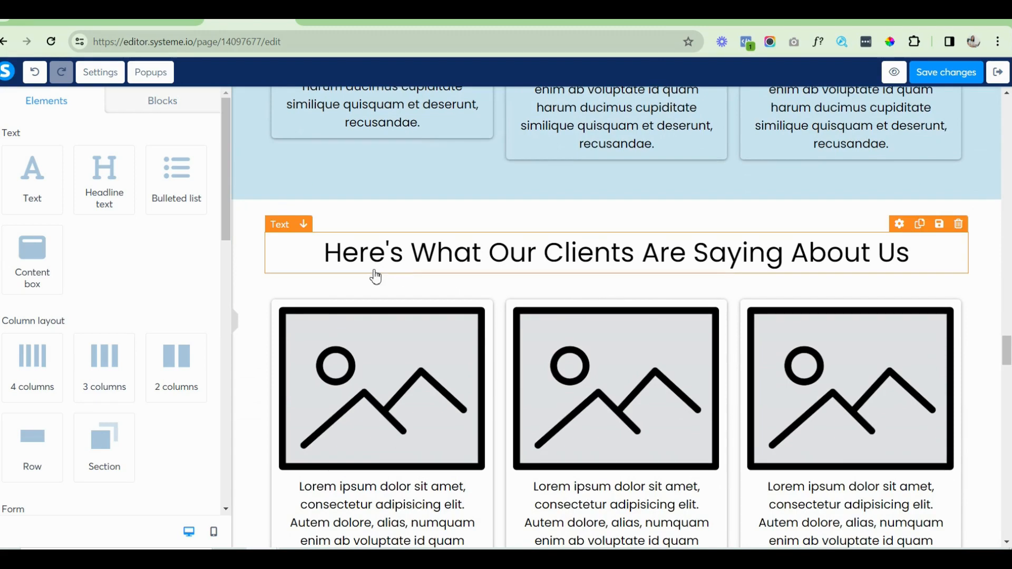
{"action": "double_click", "coordinate": [318, 256]}
{"action": "key", "text": "ctrl+a"}
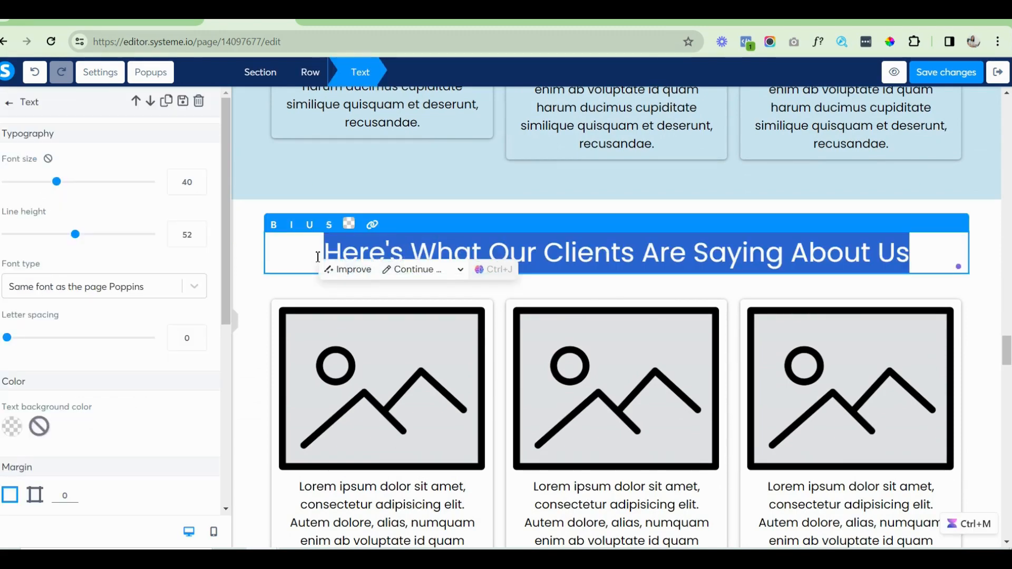
{"action": "key", "text": "ctrl+b"}
Make the "Here's Everything You Get" heading bold.
{"action": "left_click_drag", "start_coordinate": [1008, 357], "coordinate": [1007, 385]}
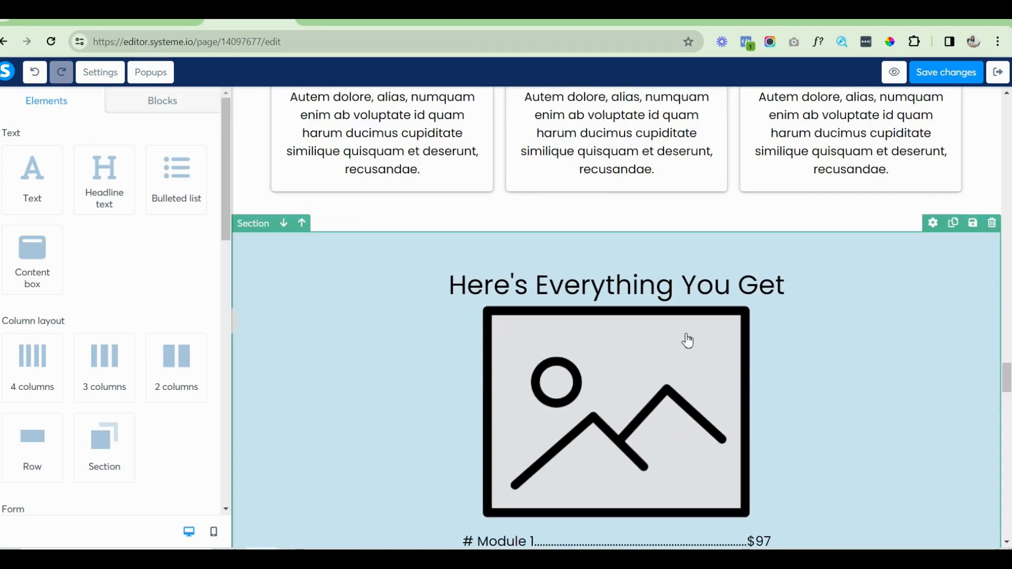
{"action": "triple_click", "coordinate": [425, 290]}
{"action": "left_click", "coordinate": [551, 343]}
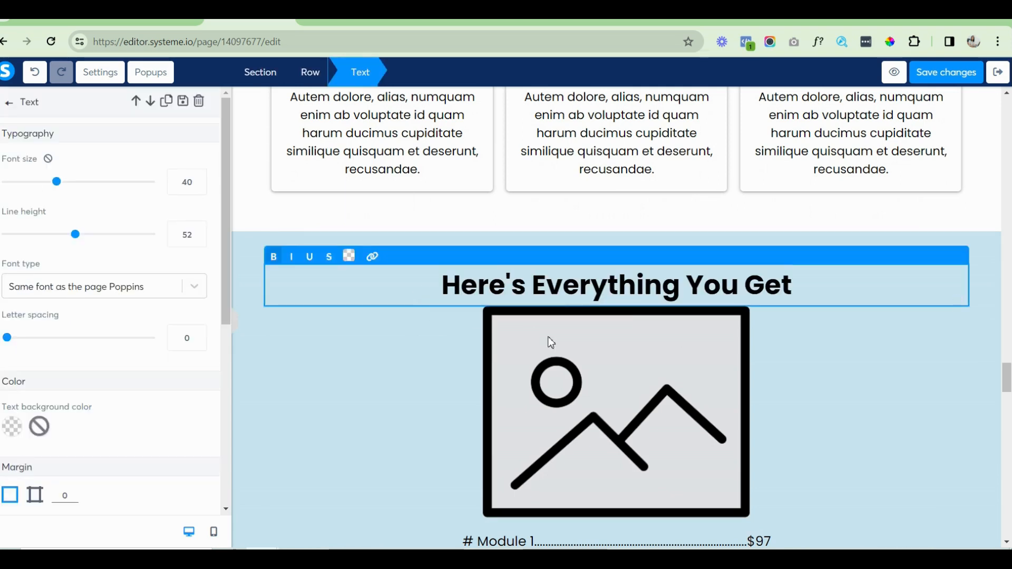
Set a top margin of 20 on the image below the "Here's Everything You Get" heading and save the page.
{"action": "left_click", "coordinate": [551, 343]}
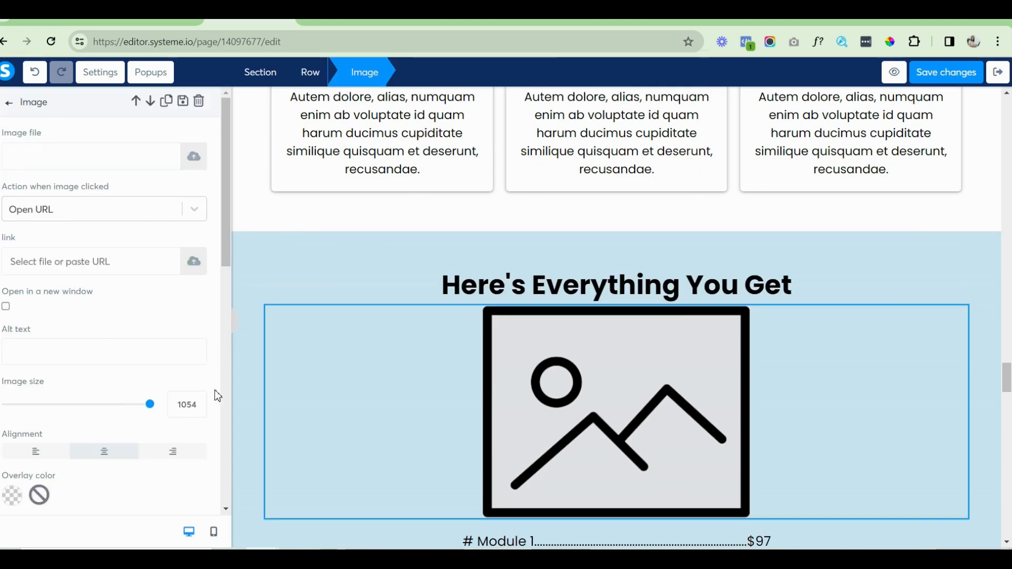
{"action": "left_click_drag", "start_coordinate": [222, 111], "coordinate": [211, 230]}
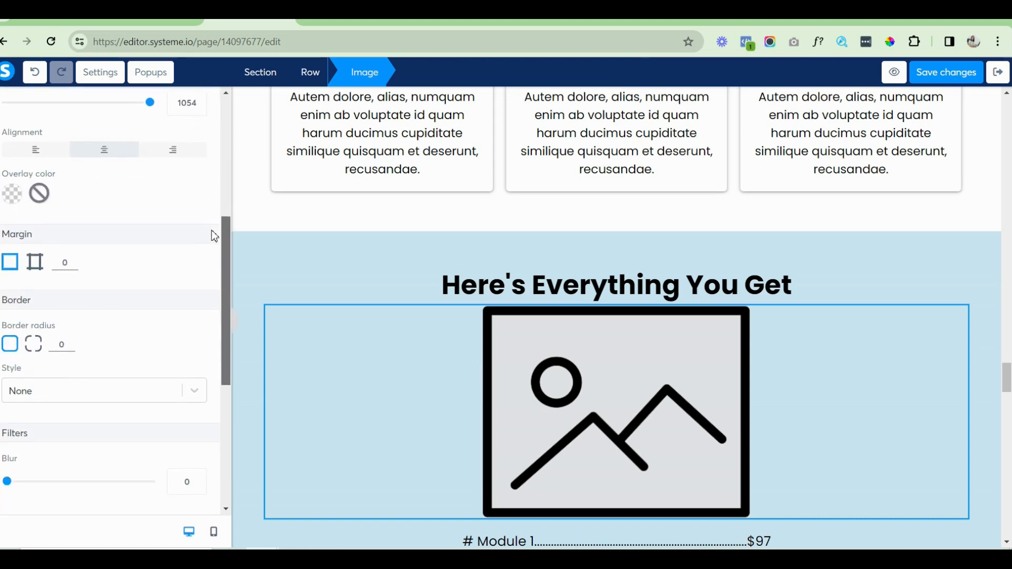
{"action": "left_click", "coordinate": [35, 261]}
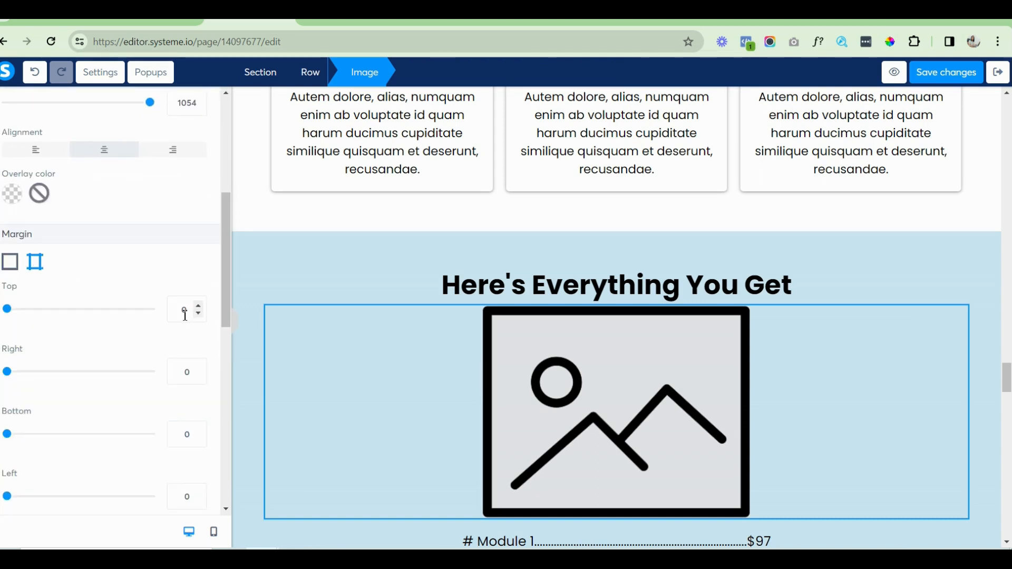
{"action": "type", "text": "20"}
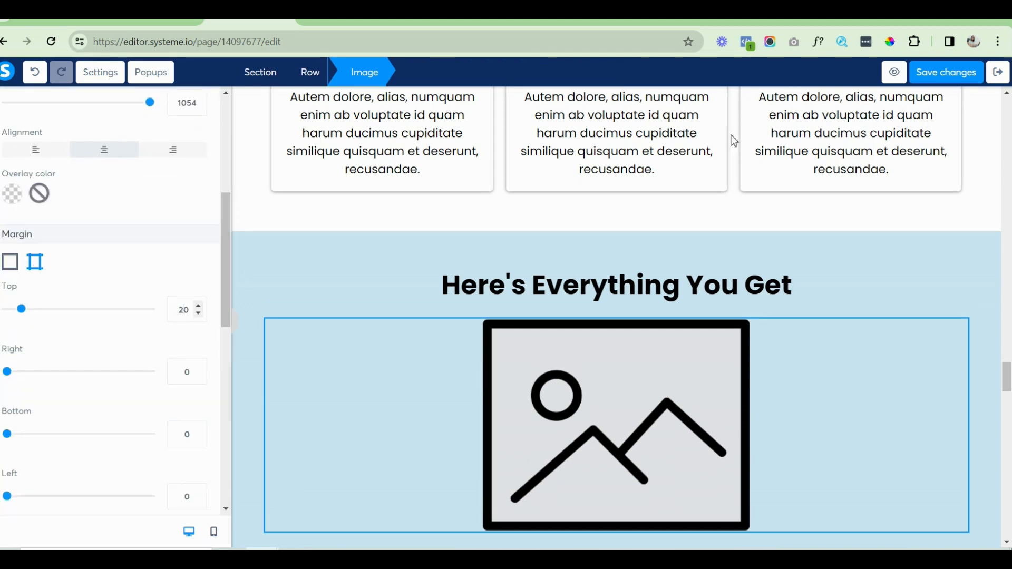
{"action": "left_click", "coordinate": [951, 72]}
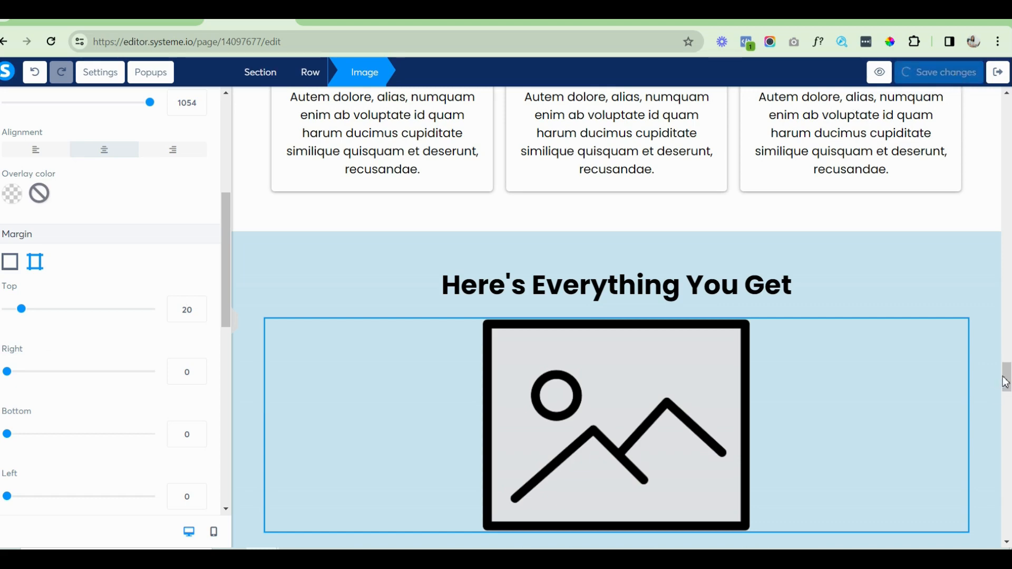
Make the "Some More Happy Clients" heading bold and set its font size to 38, matching the "Who this is for" heading.
{"action": "left_click_drag", "start_coordinate": [1005, 382], "coordinate": [1007, 433]}
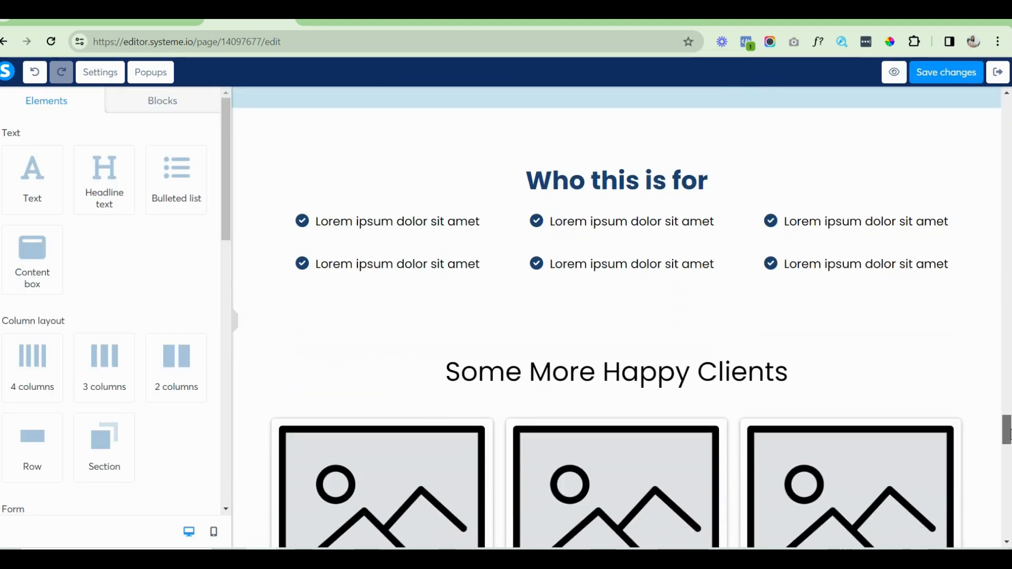
{"action": "triple_click", "coordinate": [450, 372]}
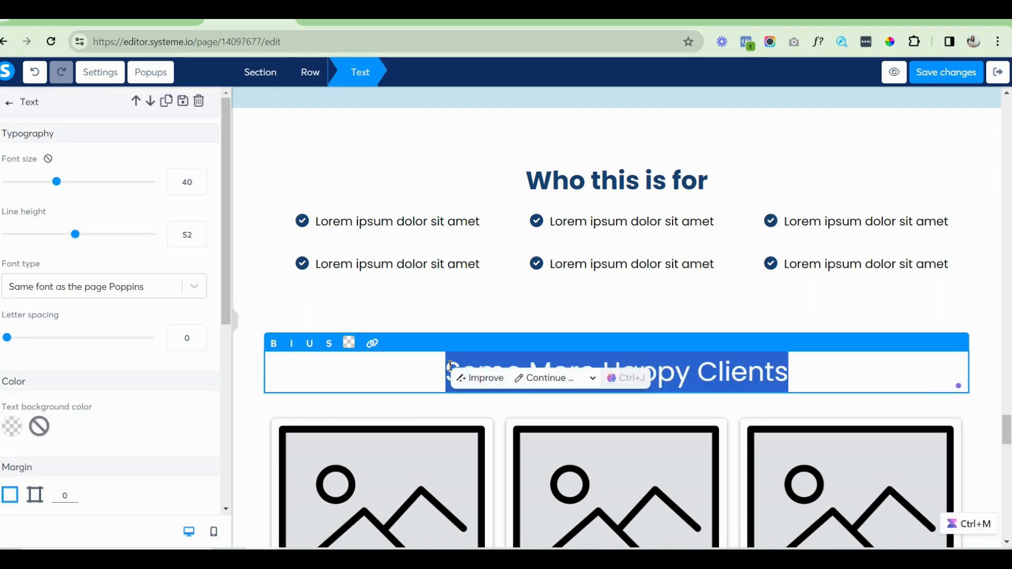
{"action": "left_click", "coordinate": [571, 187]}
{"action": "triple_click", "coordinate": [571, 186]}
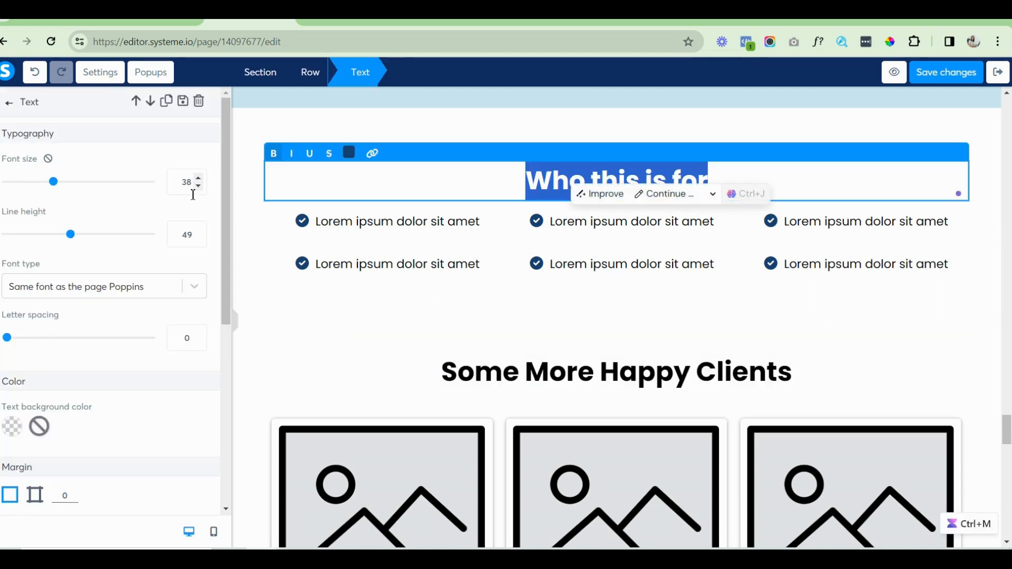
{"action": "left_click", "coordinate": [494, 374]}
{"action": "triple_click", "coordinate": [494, 374]}
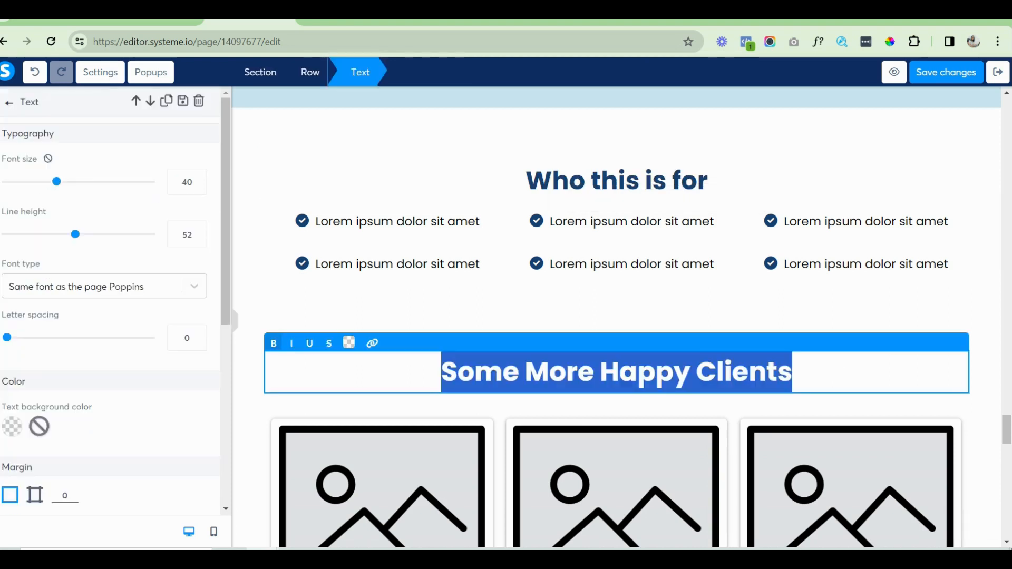
{"action": "left_click", "coordinate": [198, 186]}
{"action": "left_click", "coordinate": [198, 186]}
Colour the "Some More Happy Clients" heading text with the saved dark blue.
{"action": "triple_click", "coordinate": [445, 378]}
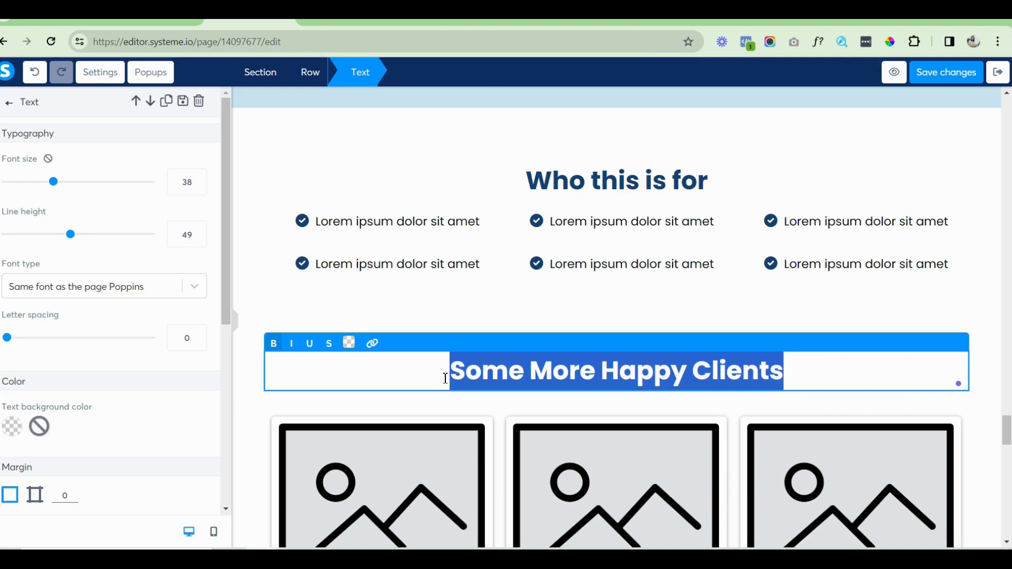
{"action": "left_click", "coordinate": [350, 344]}
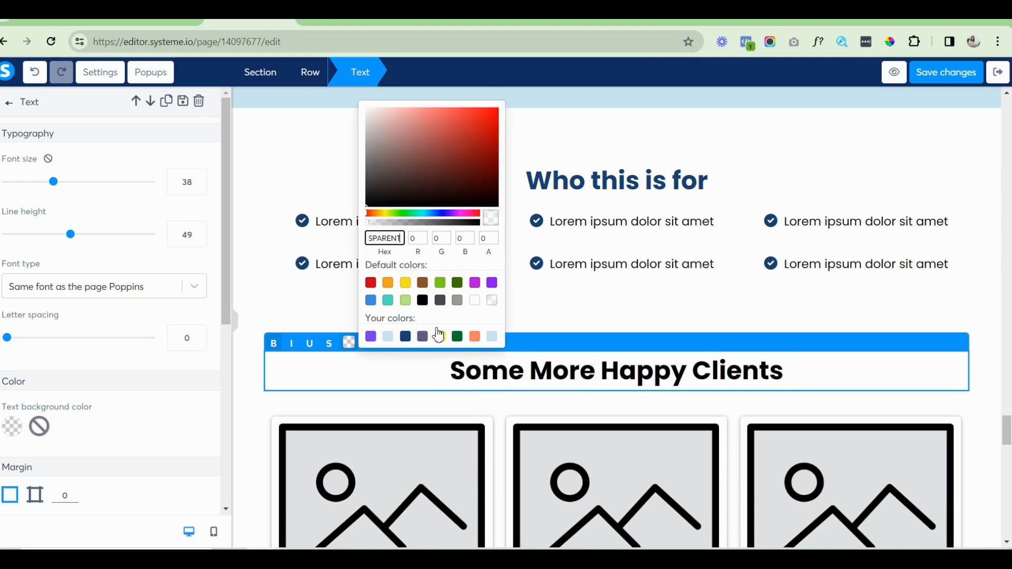
{"action": "left_click", "coordinate": [405, 337]}
Make the "Meet Your Coach" headline bold and save the page.
{"action": "left_click_drag", "start_coordinate": [1008, 439], "coordinate": [1007, 473]}
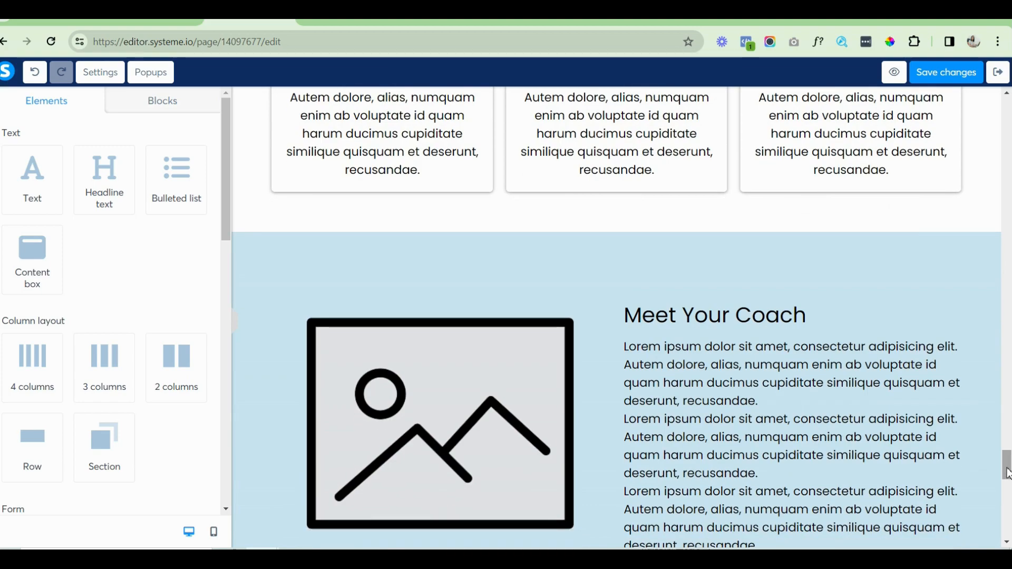
{"action": "left_click", "coordinate": [817, 323]}
{"action": "triple_click", "coordinate": [818, 319]}
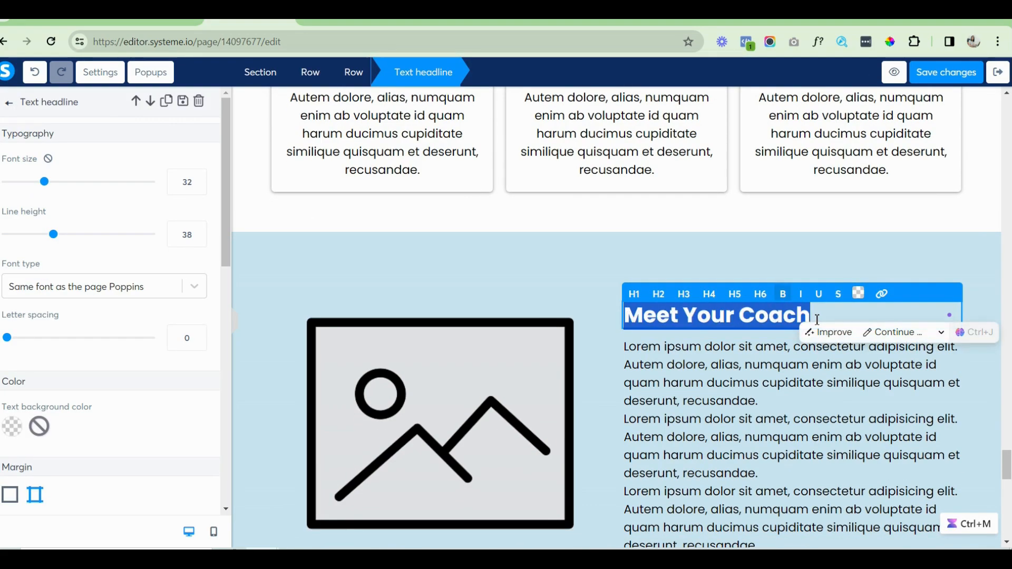
{"action": "left_click_drag", "start_coordinate": [1005, 469], "coordinate": [978, 122]}
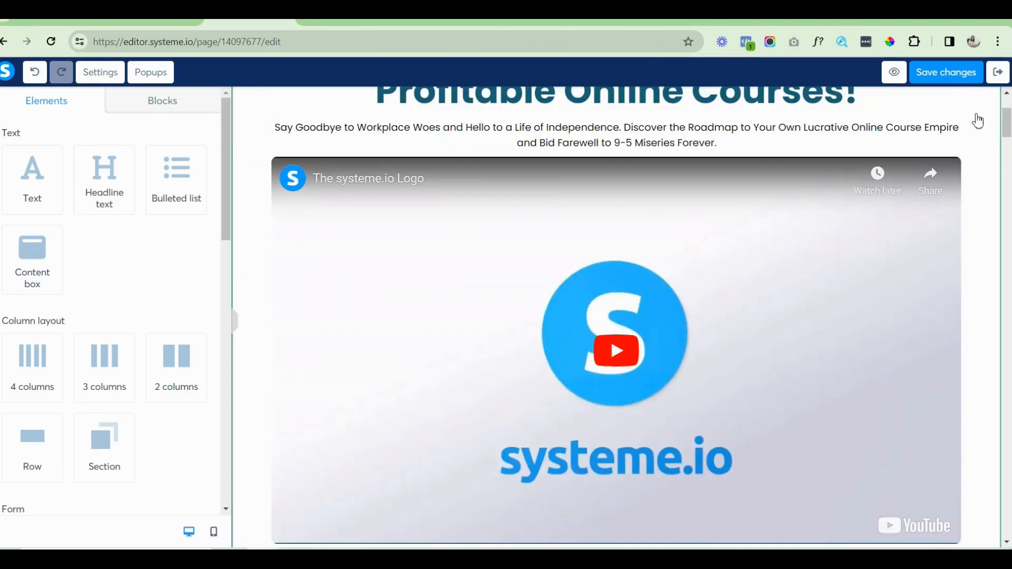
{"action": "left_click", "coordinate": [944, 74]}
Switch to the 1.5*1.5 design in Canva and open page 93 with the circular portrait.
{"action": "left_click_drag", "start_coordinate": [1008, 130], "coordinate": [1007, 161]}
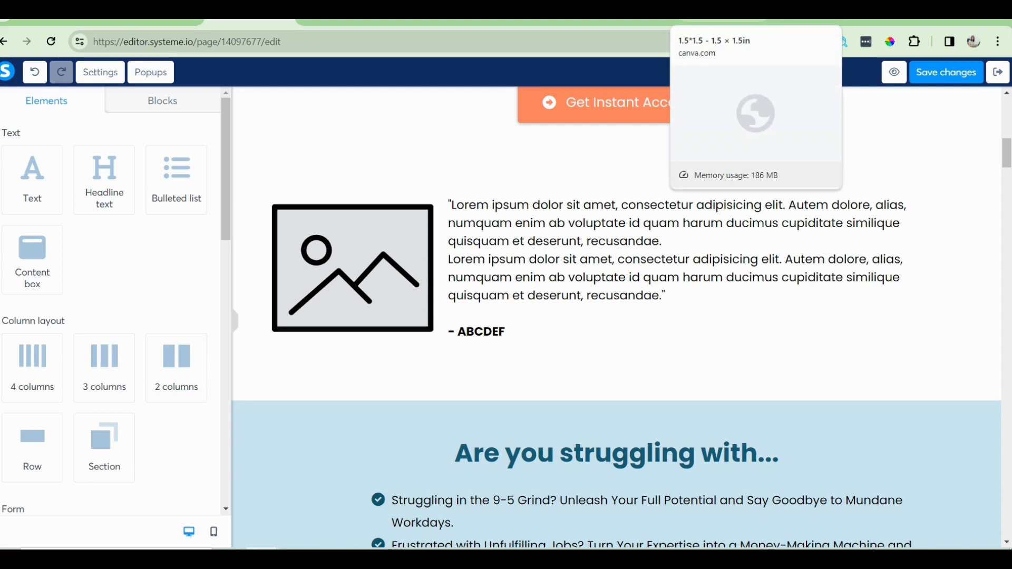
{"action": "left_click", "coordinate": [722, 22]}
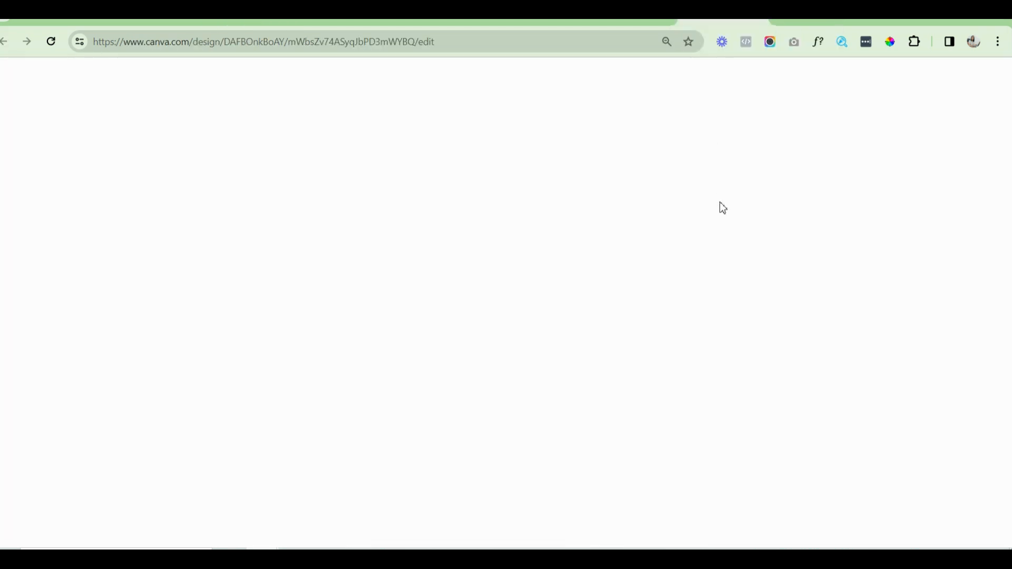
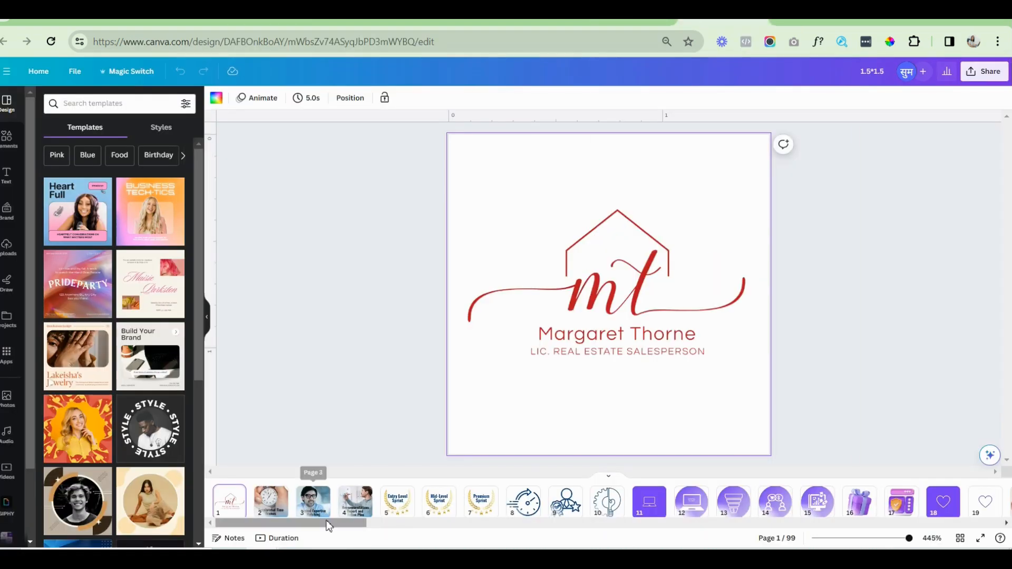
{"action": "left_click_drag", "start_coordinate": [330, 522], "coordinate": [860, 523]}
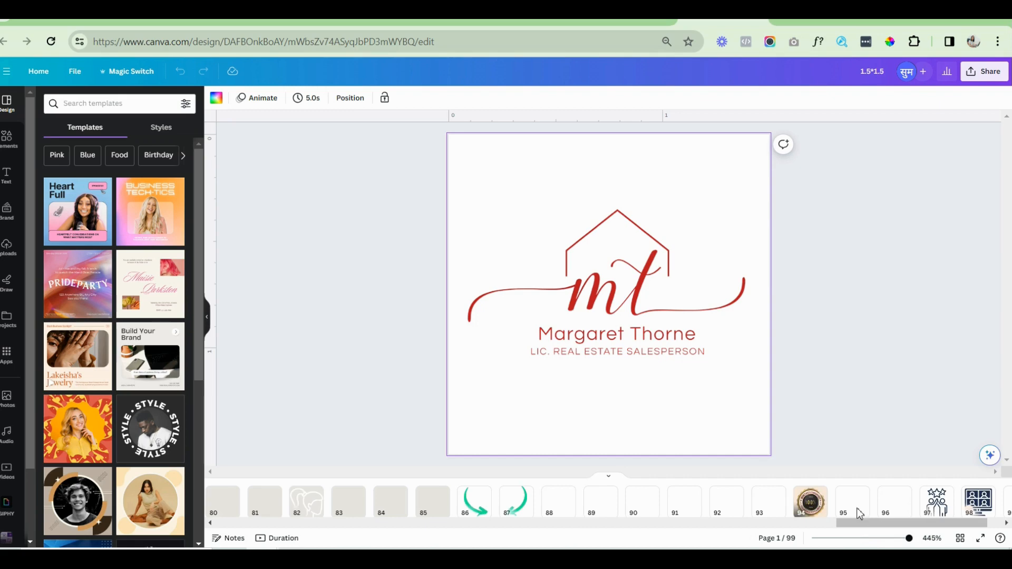
{"action": "left_click", "coordinate": [857, 506]}
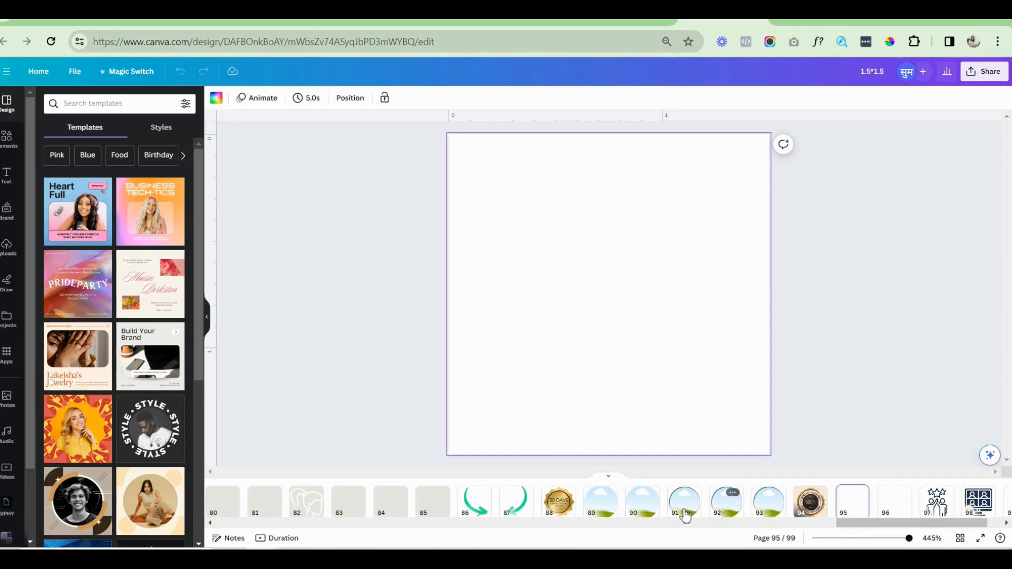
{"action": "left_click", "coordinate": [769, 504]}
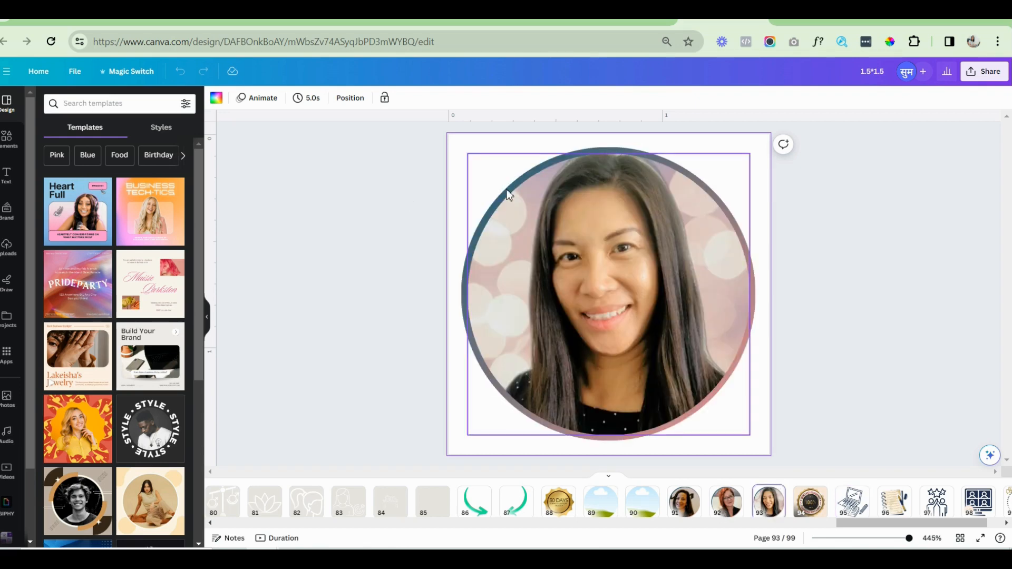
Download only page 93, the circular portrait, as a PNG with a transparent background.
{"action": "left_click", "coordinate": [608, 153]}
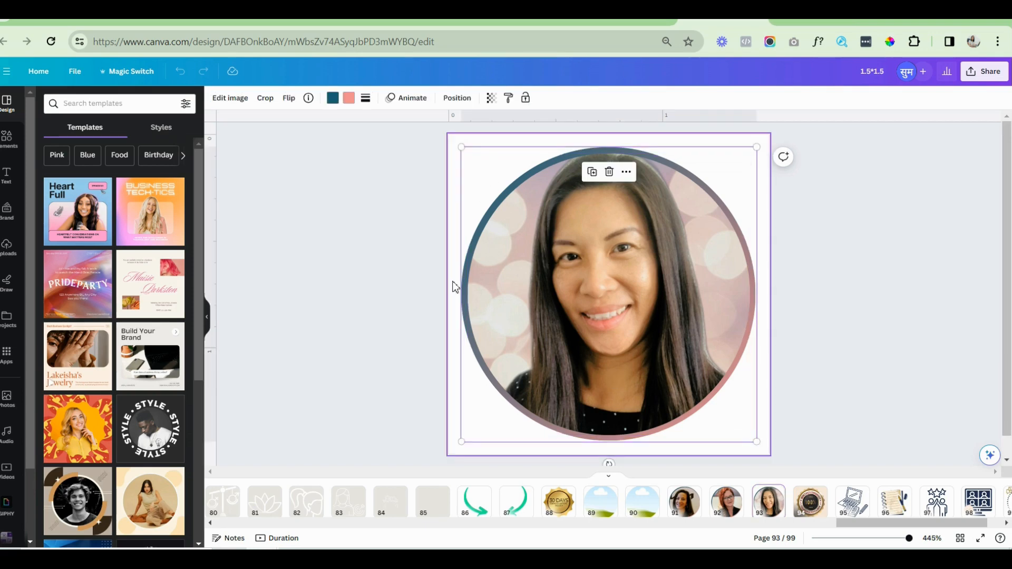
{"action": "left_click", "coordinate": [990, 72]}
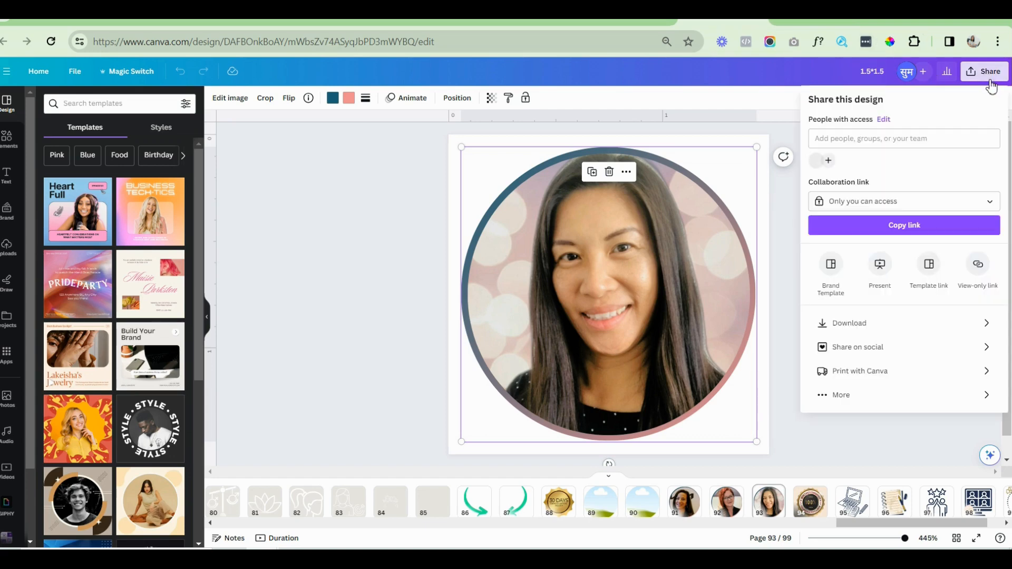
{"action": "left_click", "coordinate": [857, 324]}
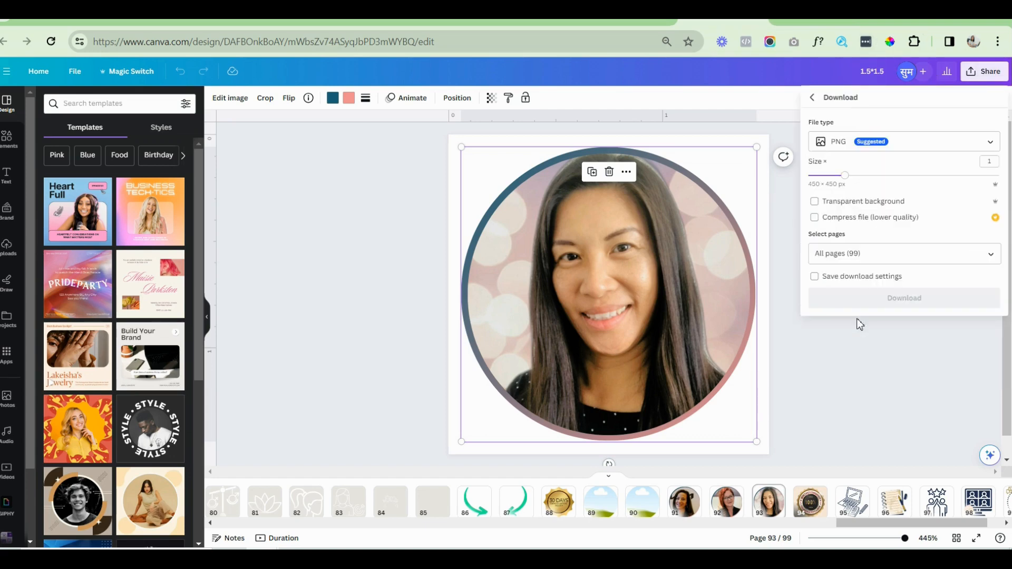
{"action": "left_click", "coordinate": [815, 204]}
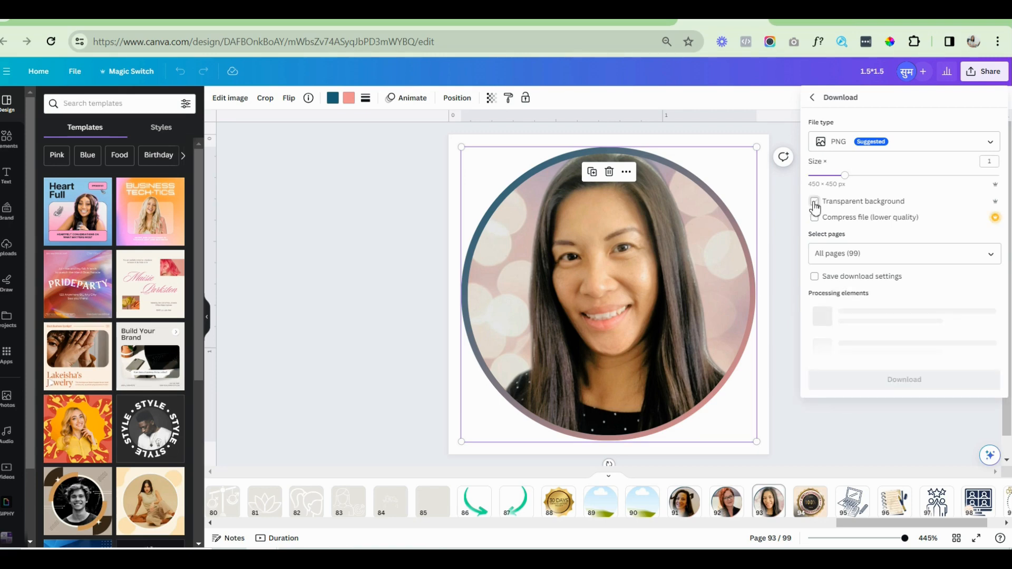
{"action": "left_click", "coordinate": [871, 253]}
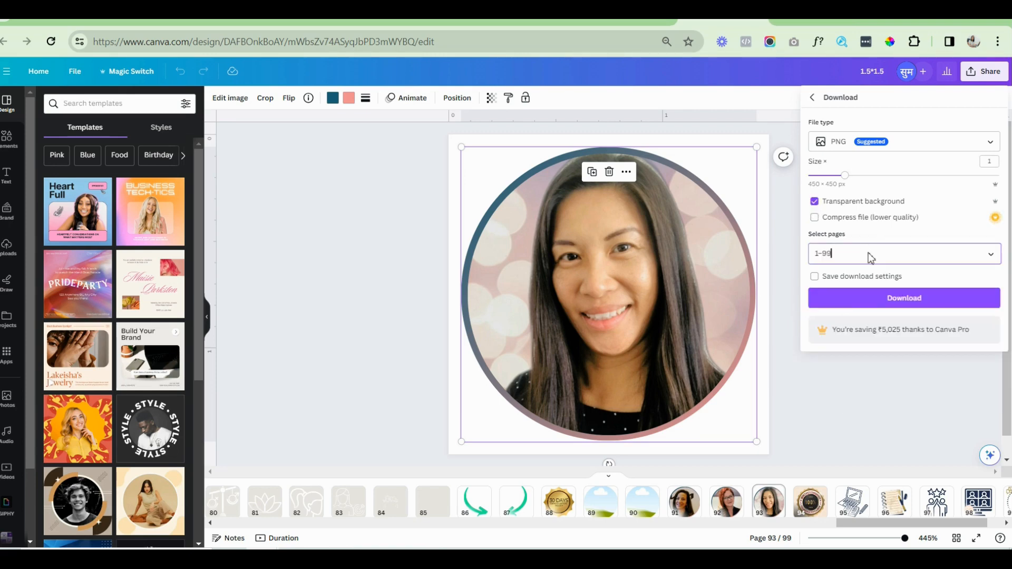
{"action": "key", "text": "BackSpace"}
{"action": "key", "text": "BackSpace"}
{"action": "key", "text": "BackSpace"}
{"action": "key", "text": "BackSpace"}
{"action": "type", "text": "93"}
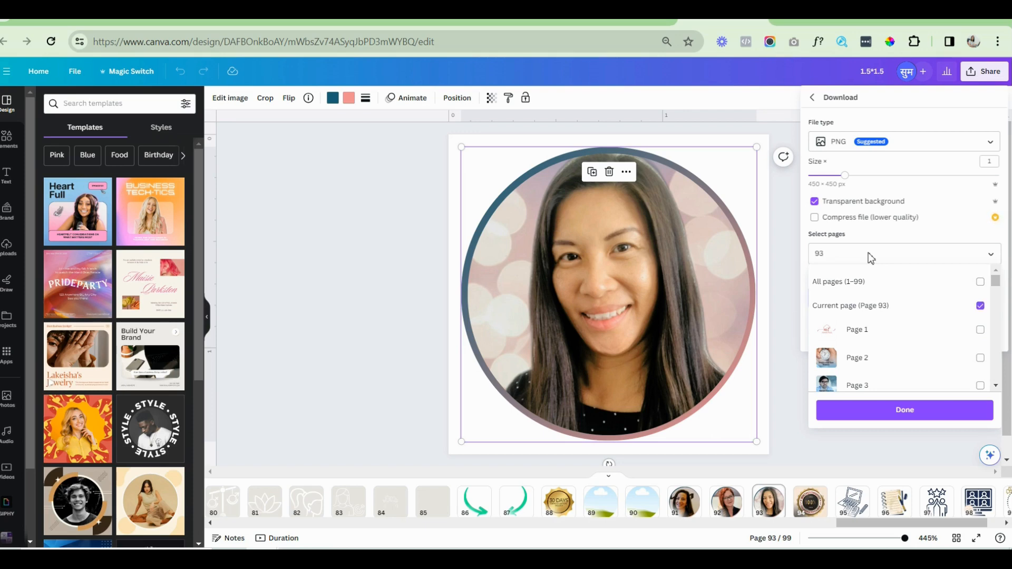
{"action": "left_click", "coordinate": [887, 411]}
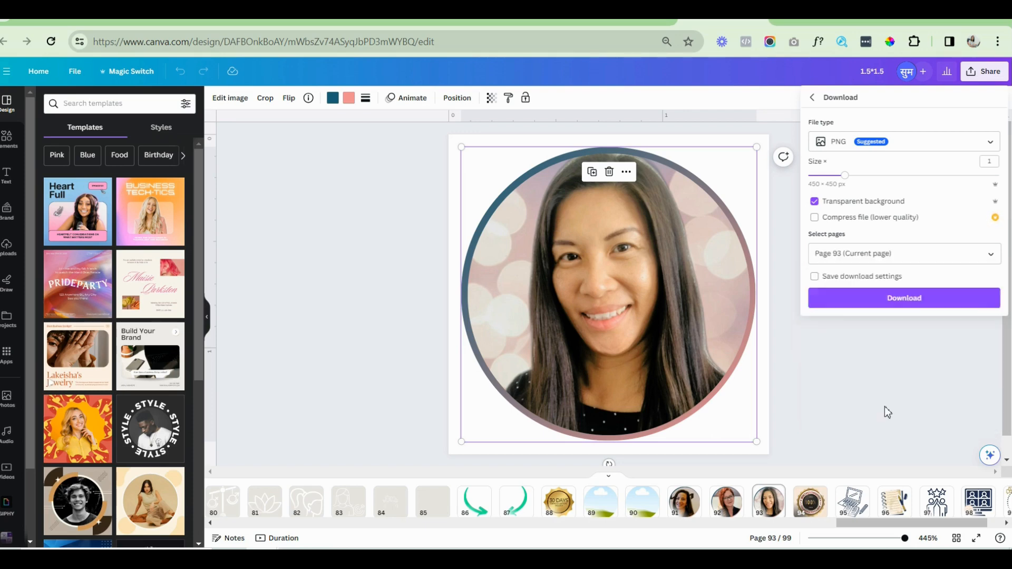
{"action": "left_click", "coordinate": [878, 299]}
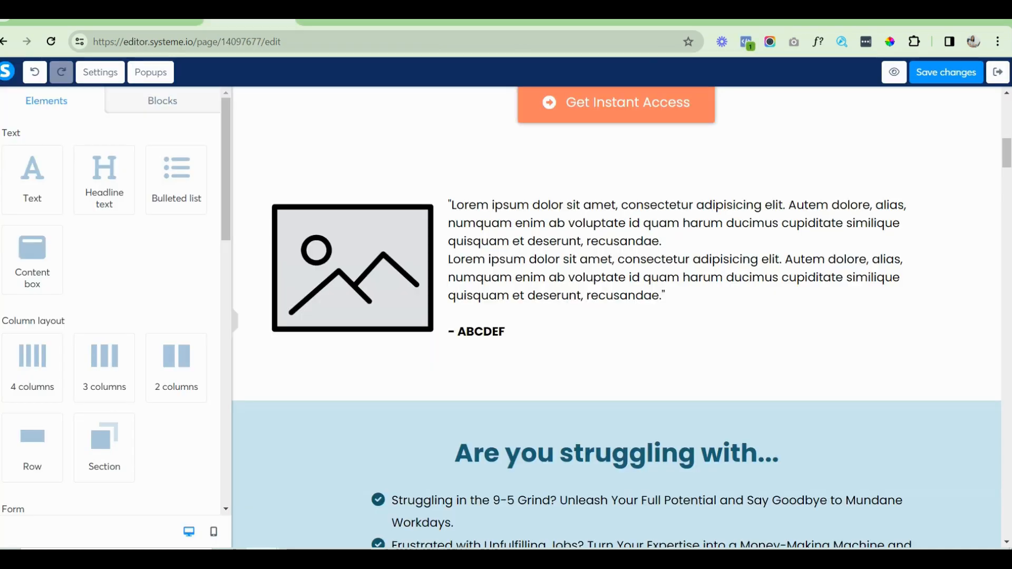
Select the placeholder image beside the "ABCDEF" testimonial and try to upload 1.51.5 from Downloads for it.
{"action": "left_click", "coordinate": [298, 269]}
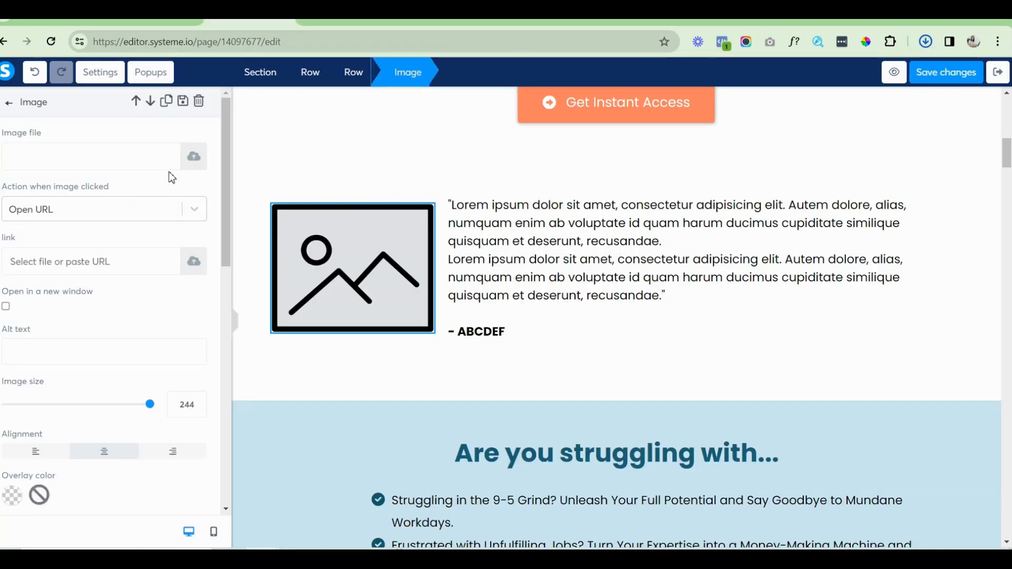
{"action": "left_click", "coordinate": [196, 158]}
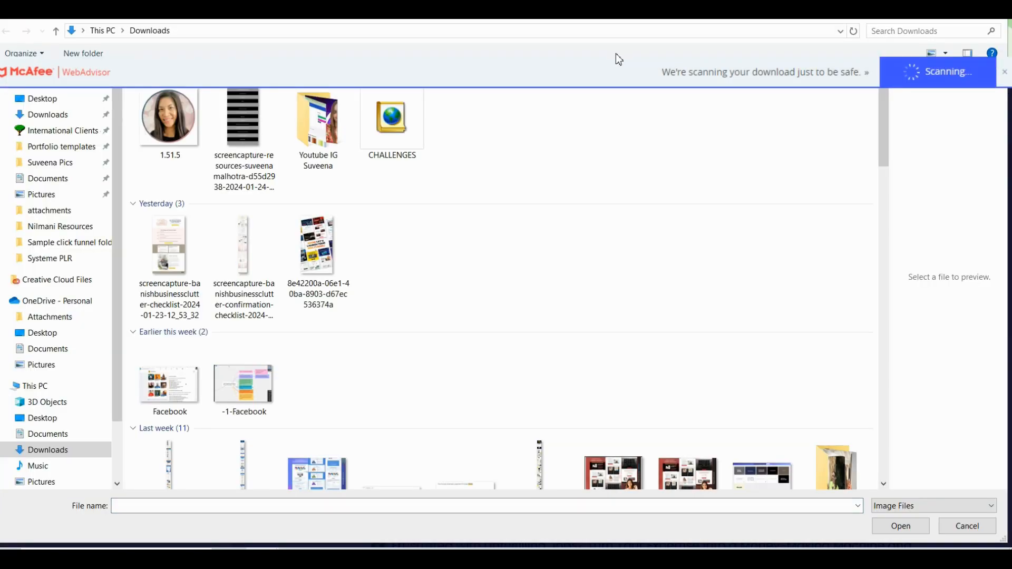
{"action": "left_click", "coordinate": [177, 134]}
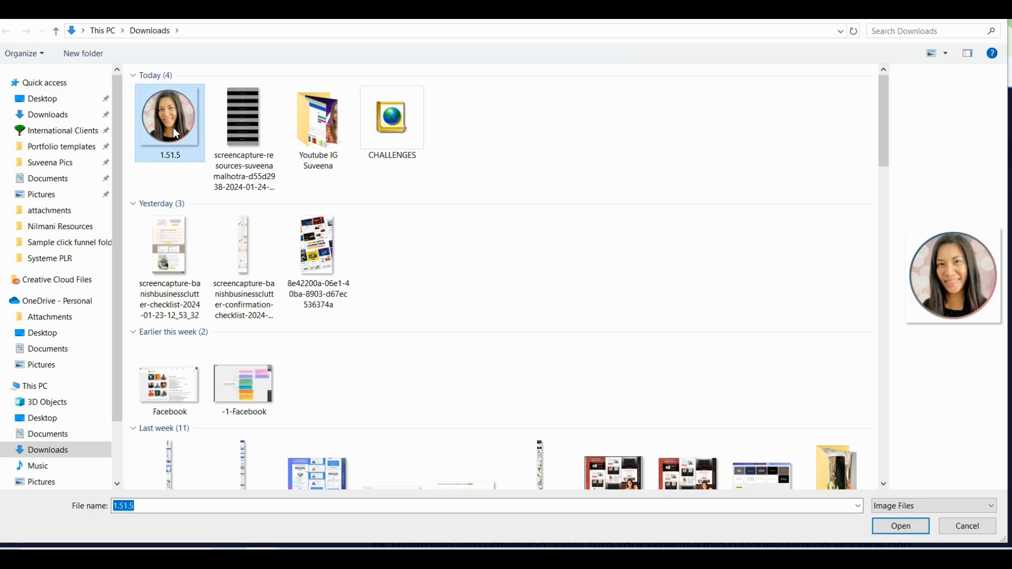
{"action": "double_click", "coordinate": [176, 133]}
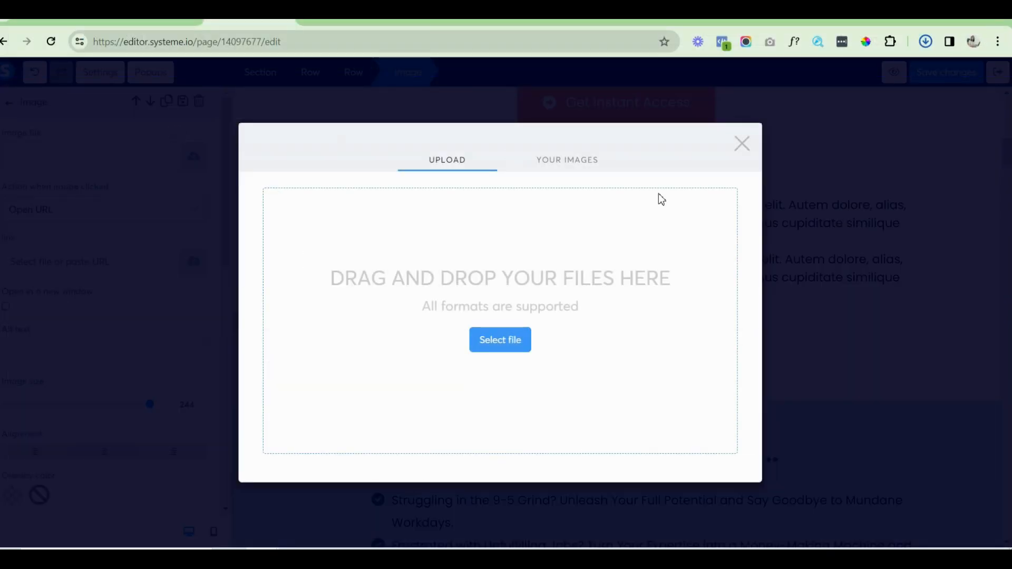
{"action": "left_click", "coordinate": [562, 163]}
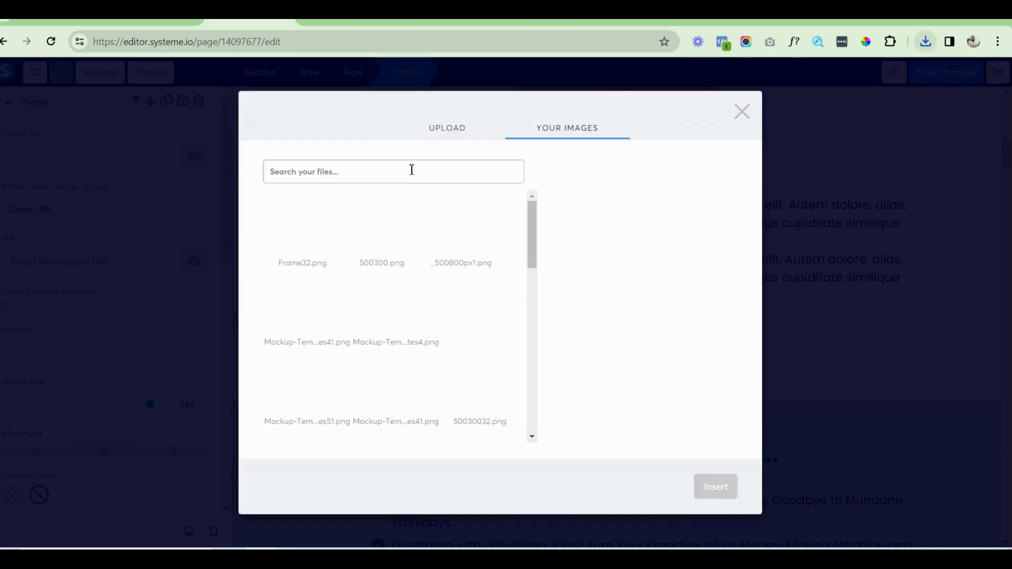
{"action": "left_click", "coordinate": [465, 133]}
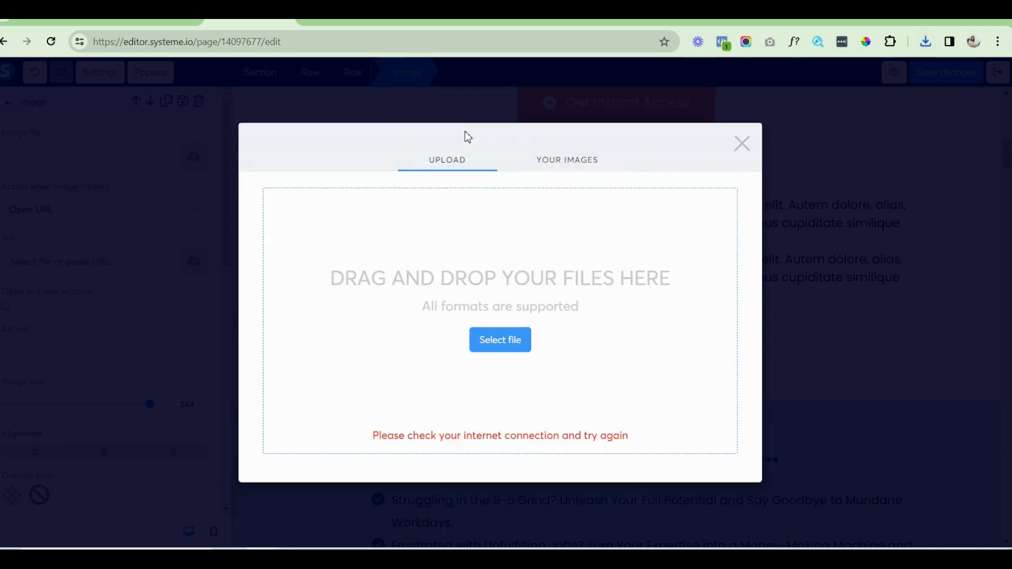
Upload the portrait 1.51.5 from Downloads again and insert it as the testimonial's image.
{"action": "left_click", "coordinate": [501, 340]}
{"action": "left_click", "coordinate": [178, 130]}
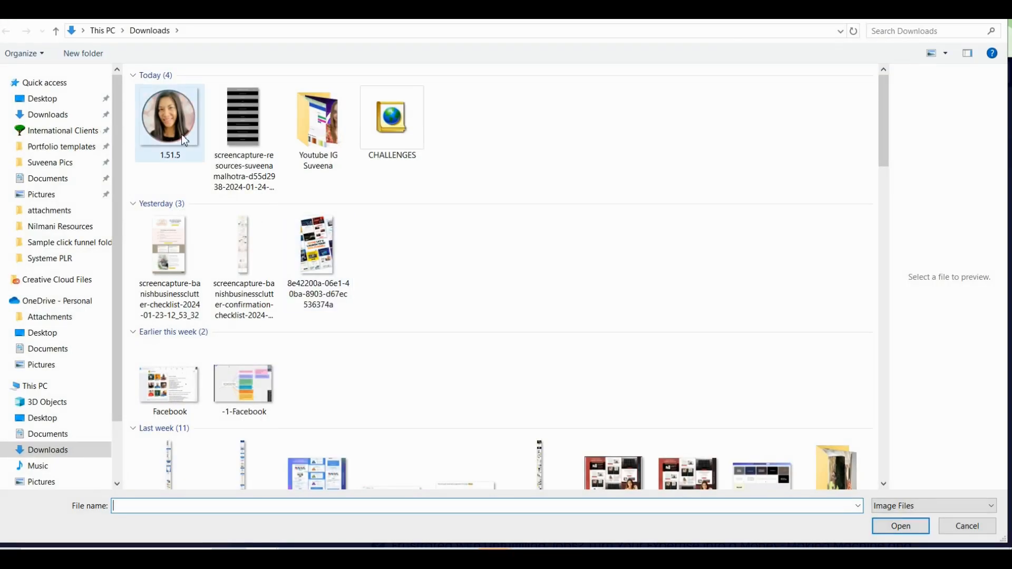
{"action": "left_click", "coordinate": [892, 527]}
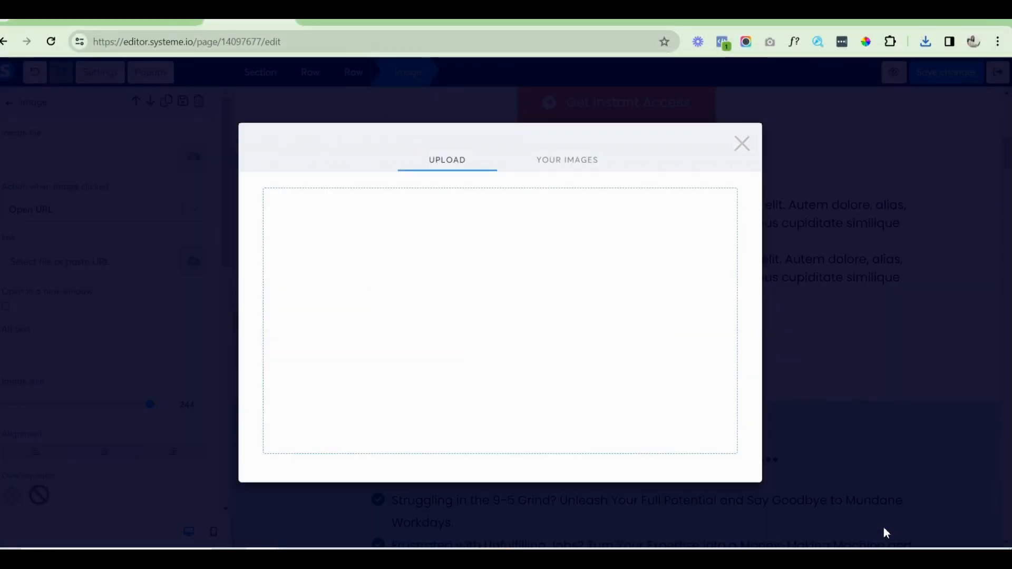
{"action": "left_click", "coordinate": [569, 160]}
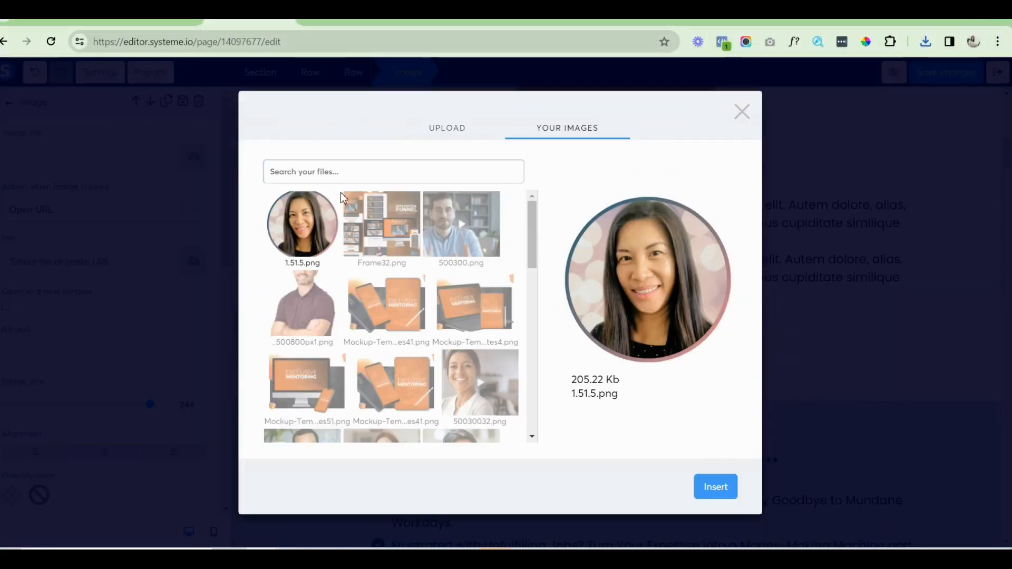
{"action": "left_click", "coordinate": [715, 486]}
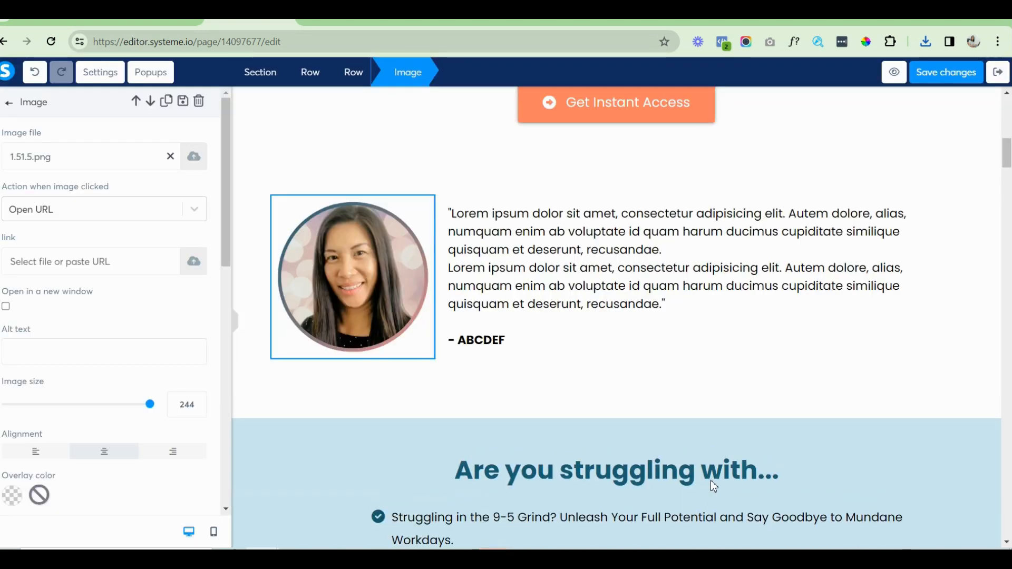
Give the testimonial row a Mid shadow and a border radius of 3.
{"action": "left_click", "coordinate": [268, 184]}
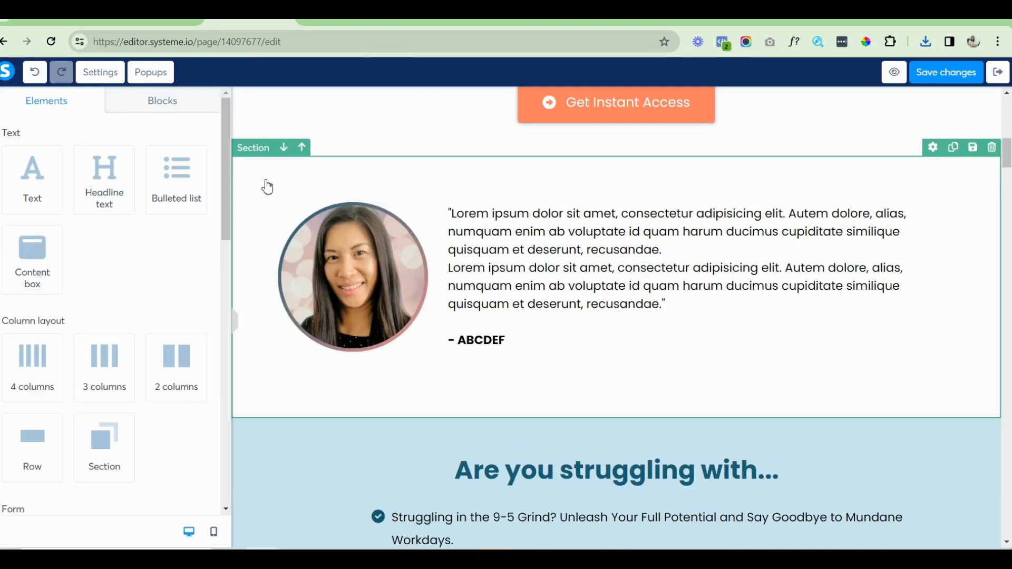
{"action": "left_click", "coordinate": [271, 229]}
{"action": "left_click_drag", "start_coordinate": [227, 163], "coordinate": [136, 265]}
{"action": "left_click", "coordinate": [100, 270]}
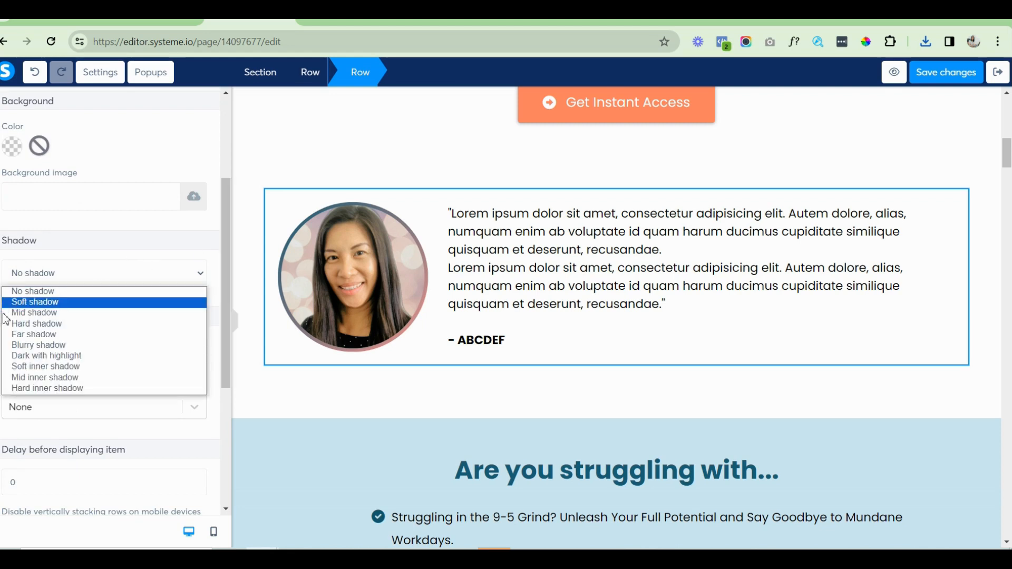
{"action": "left_click", "coordinate": [48, 316]}
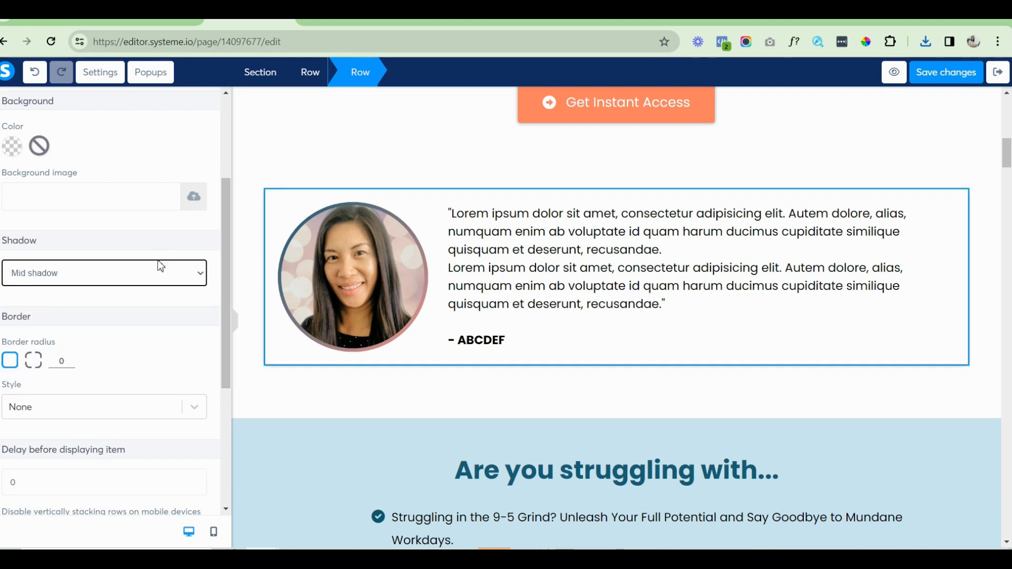
{"action": "left_click", "coordinate": [71, 358]}
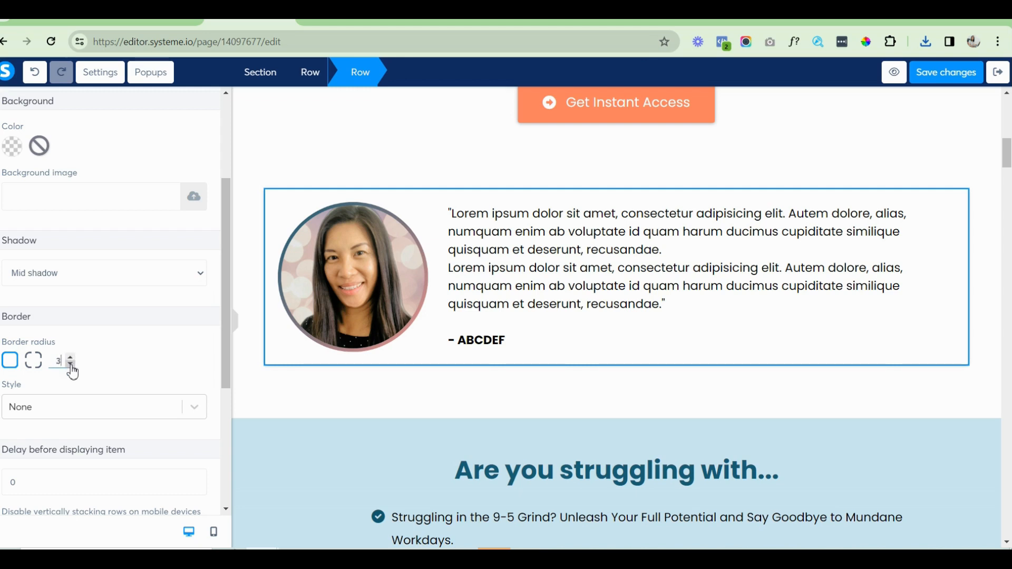
{"action": "left_click", "coordinate": [430, 168]}
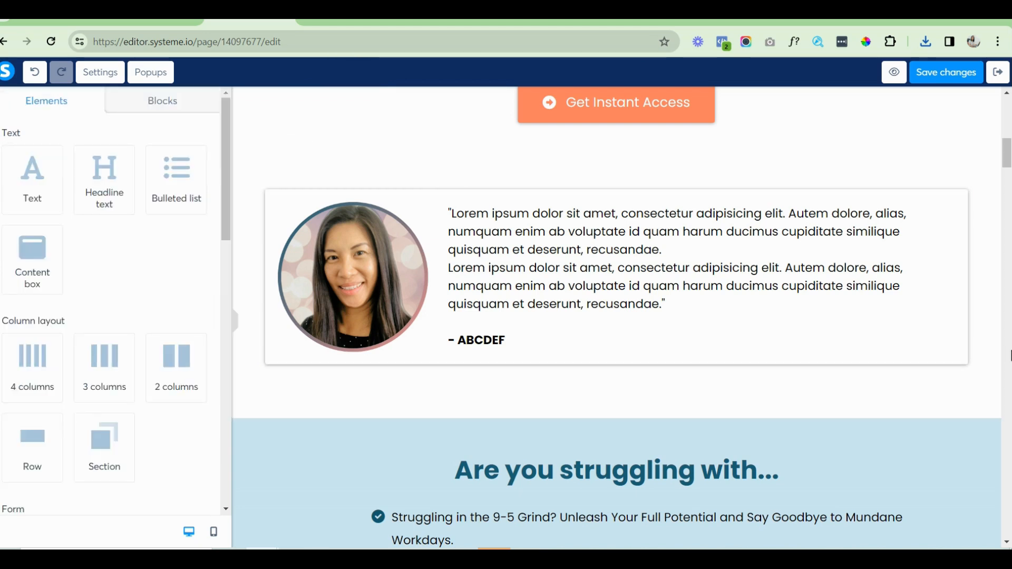
Select the placeholder image beside "What if you can..." and add a blank page to the 500* X 600* design in Canva.
{"action": "left_click_drag", "start_coordinate": [1010, 161], "coordinate": [1011, 204]}
{"action": "left_click", "coordinate": [497, 228]}
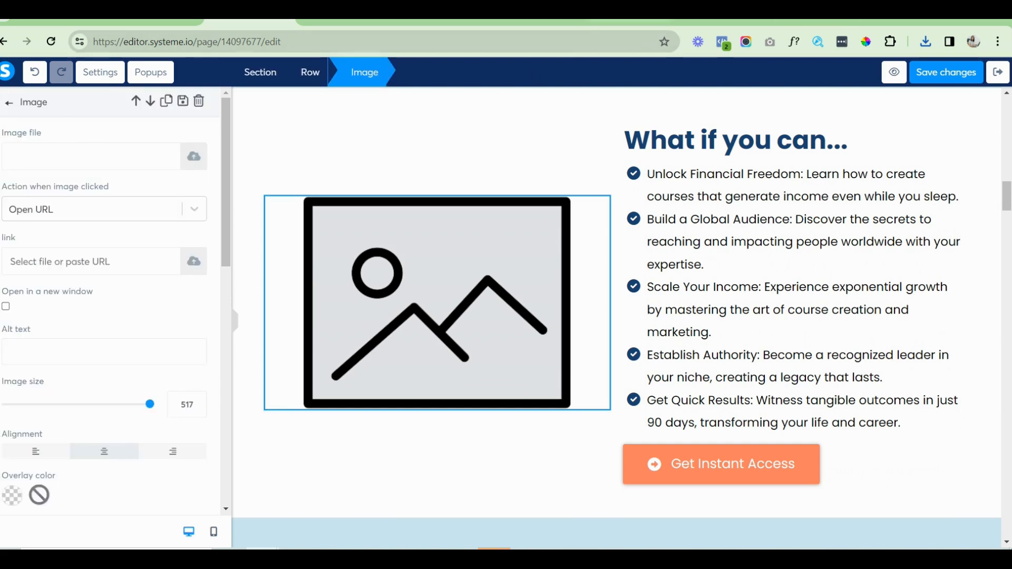
{"action": "left_click", "coordinate": [628, 13]}
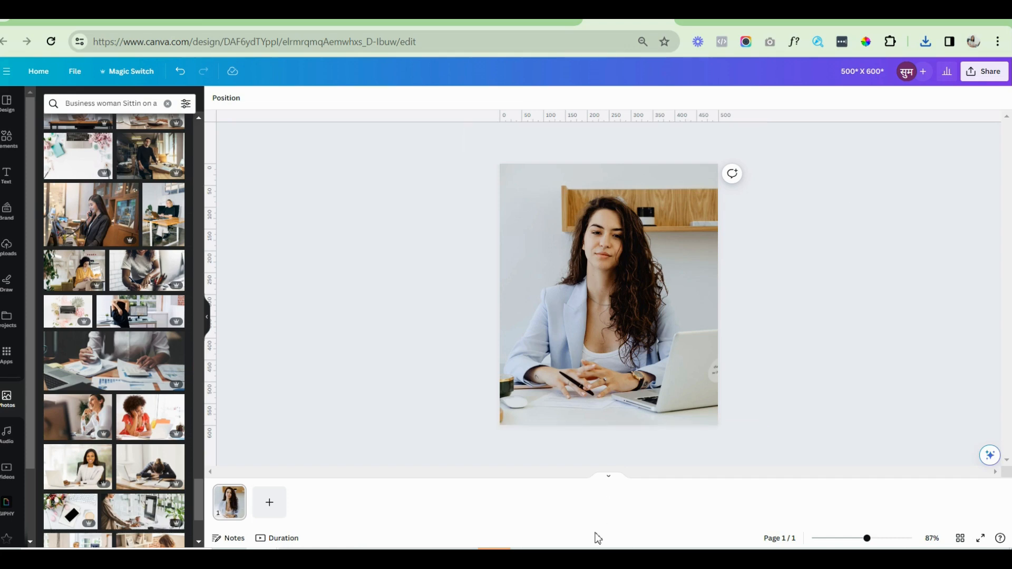
{"action": "left_click", "coordinate": [269, 504]}
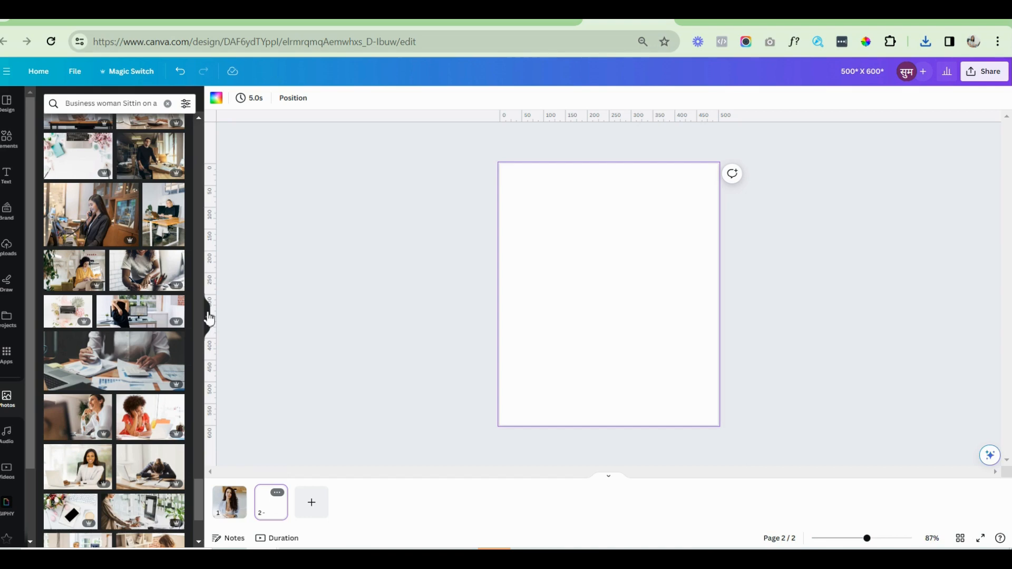
Change the photo search to "Stressed woman Sittin on a desk" by replacing the word "Business".
{"action": "left_click", "coordinate": [94, 104]}
{"action": "key", "text": "BackSpace"}
{"action": "key", "text": "BackSpace"}
{"action": "key", "text": "BackSpace"}
{"action": "key", "text": "BackSpace"}
{"action": "key", "text": "BackSpace"}
{"action": "key", "text": "BackSpace"}
{"action": "key", "text": "BackSpace"}
{"action": "key", "text": "BackSpace"}
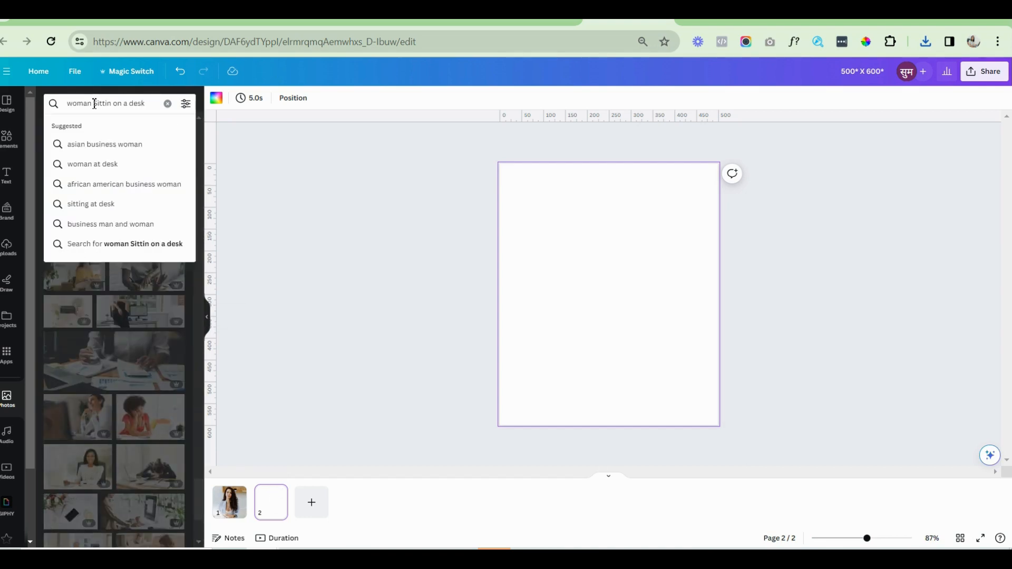
{"action": "type", "text": "Stree"}
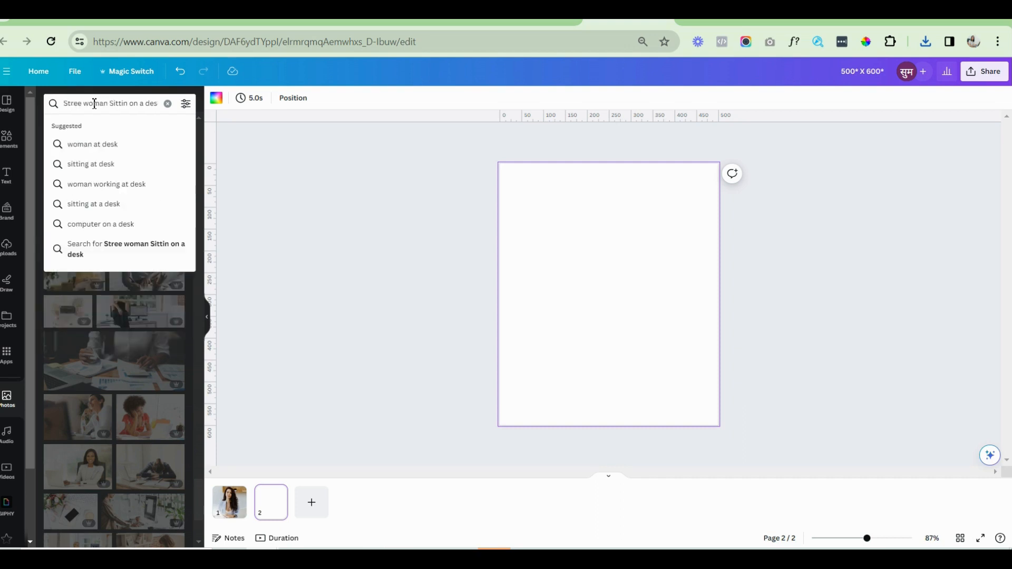
{"action": "key", "text": "BackSpace"}
{"action": "type", "text": "ssed"}
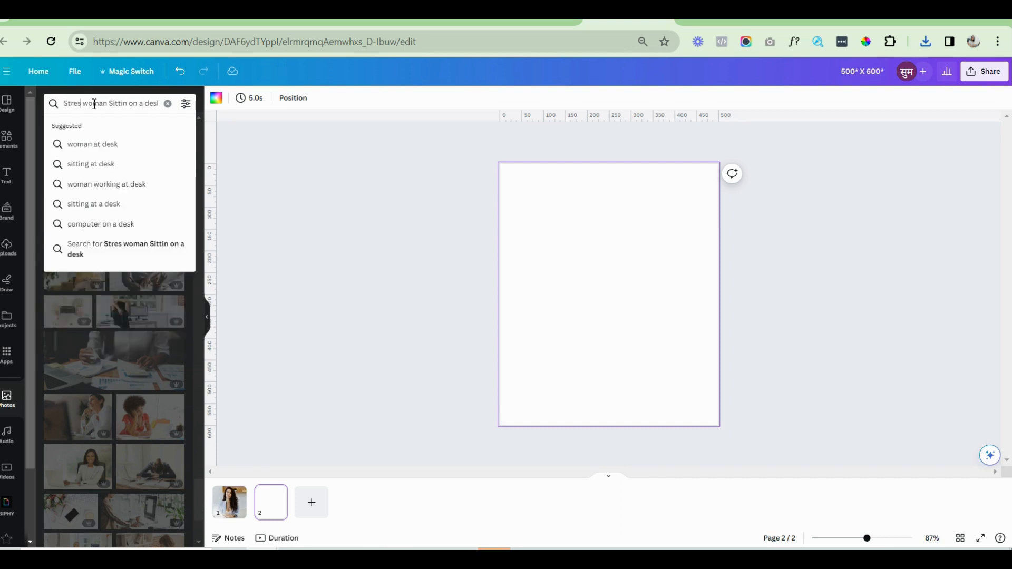
{"action": "key", "text": "Return"}
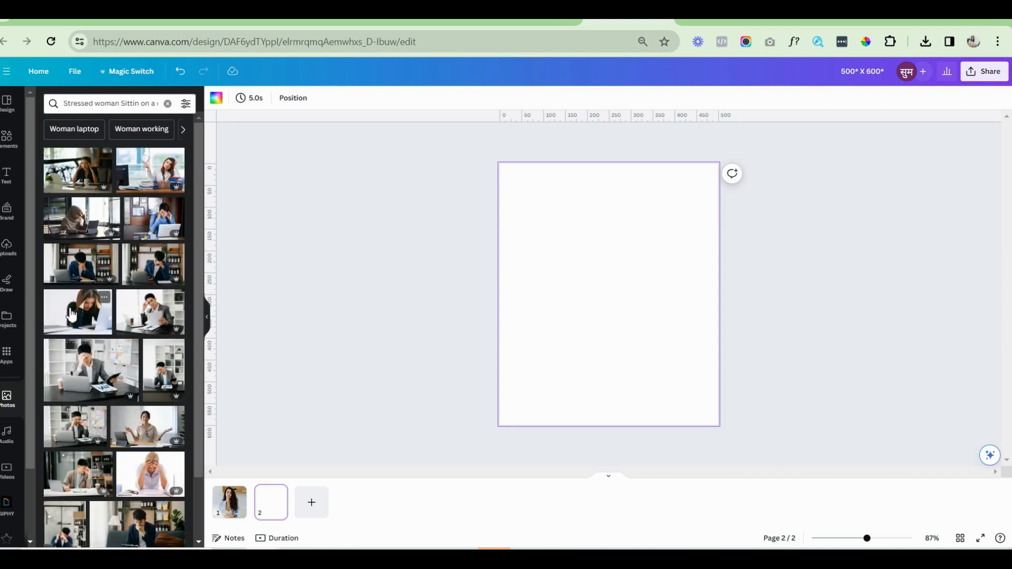
Fill page 2 with the photo of the stressed woman behind a coffee mug and shift its crop to centre her.
{"action": "left_click_drag", "start_coordinate": [73, 169], "coordinate": [540, 193]}
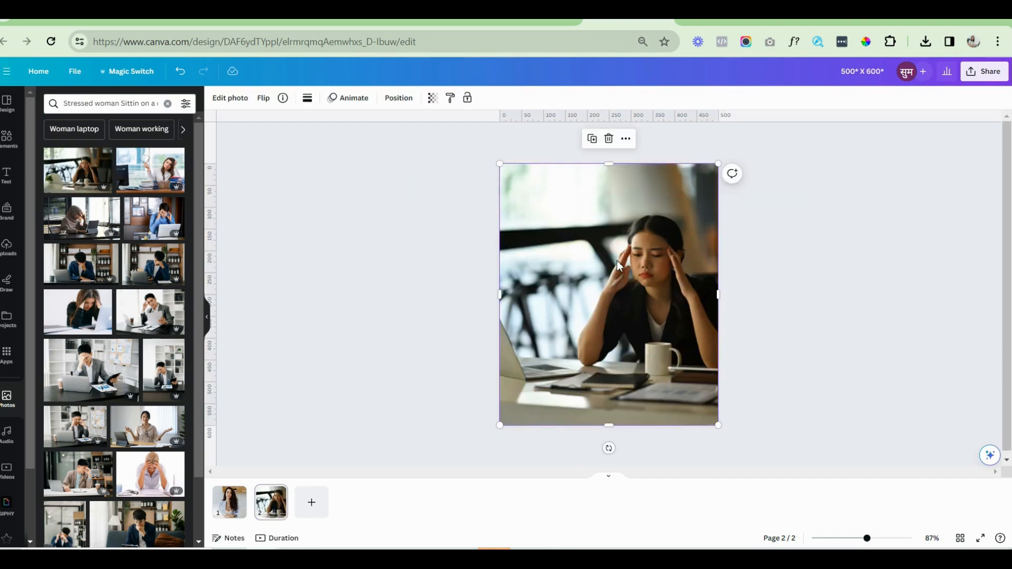
{"action": "double_click", "coordinate": [568, 264]}
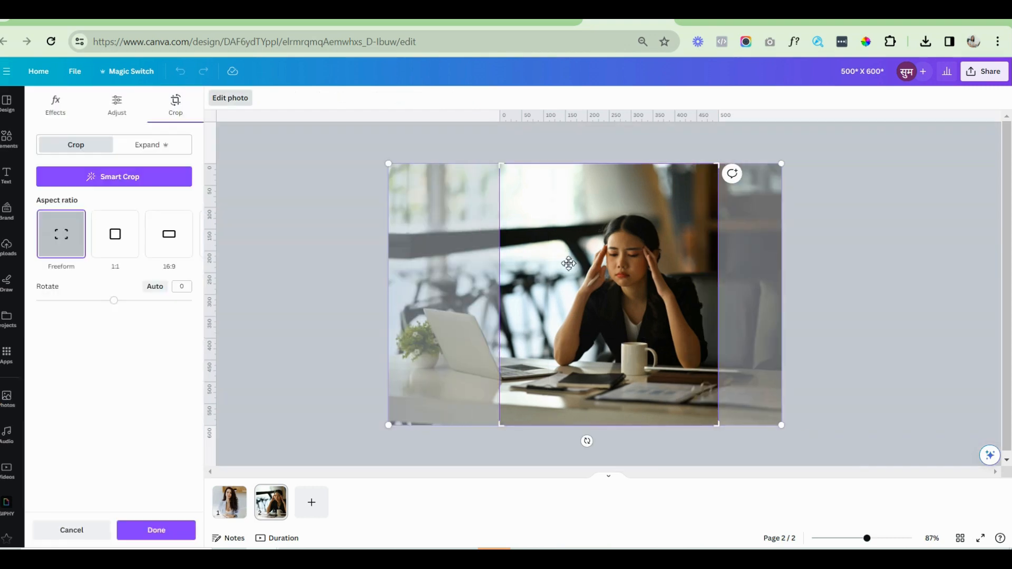
{"action": "left_click_drag", "start_coordinate": [568, 264], "coordinate": [544, 264]}
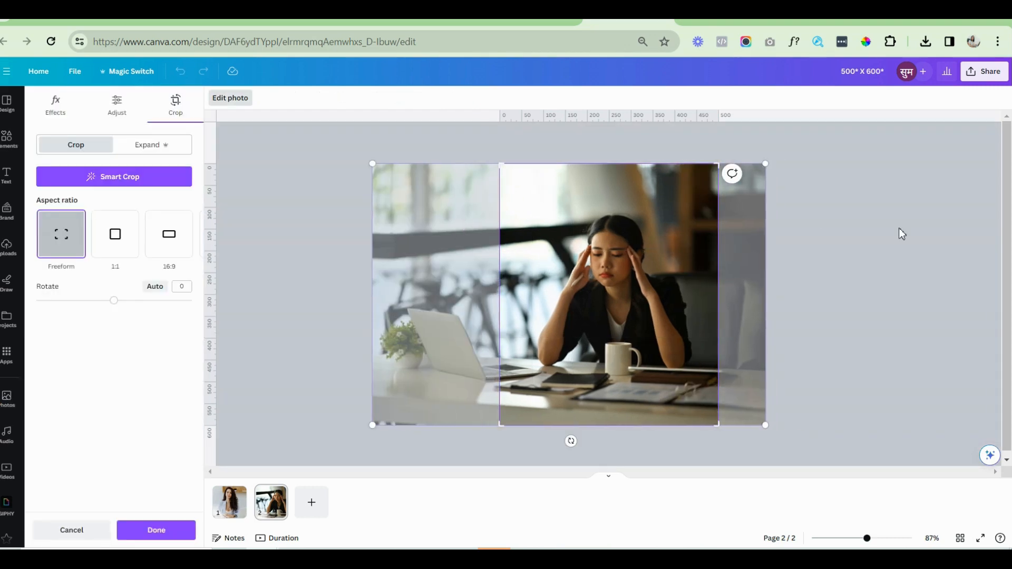
{"action": "left_click", "coordinate": [899, 228]}
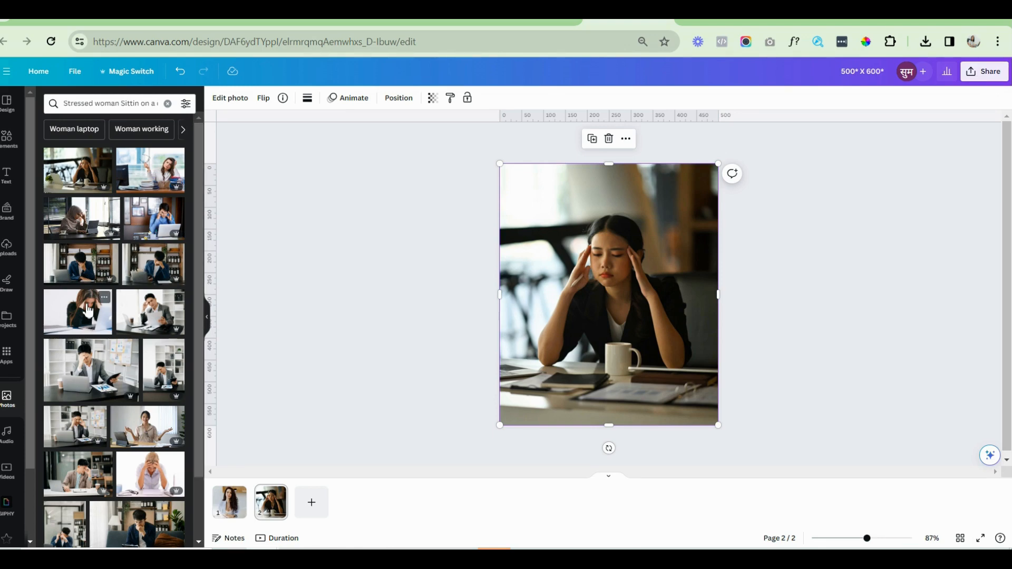
Replace page 2's photo with the long-haired woman in black leaning her head on her hand at a laptop.
{"action": "left_click_drag", "start_coordinate": [100, 302], "coordinate": [527, 187]}
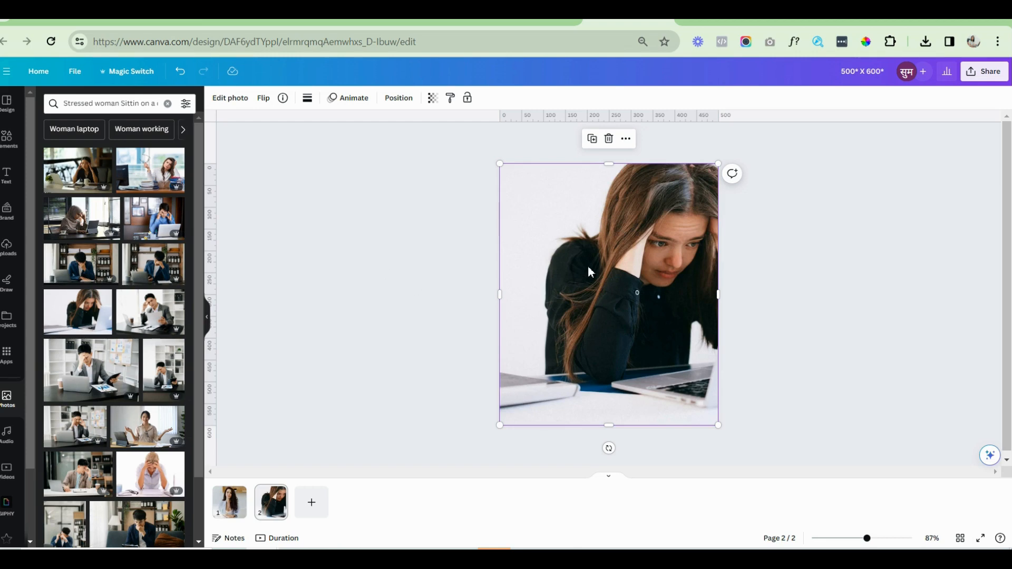
Undo the last photo replacement and fill page 2 with the photo of the woman in a pink blouse holding her head at a laptop.
{"action": "key", "text": "ctrl+z"}
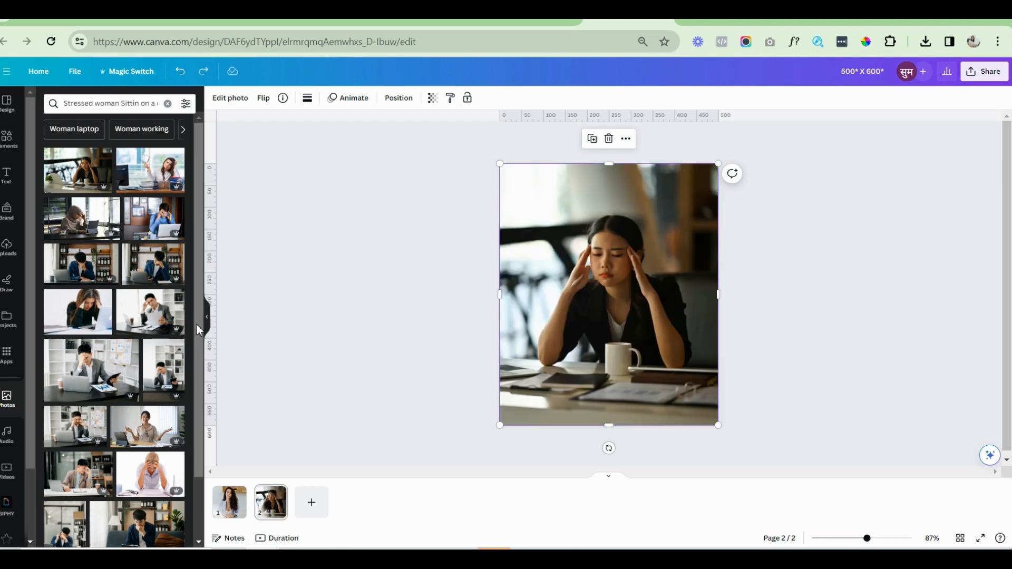
{"action": "scroll", "coordinate": [198, 324], "scroll_direction": "down", "scroll_amount": 5}
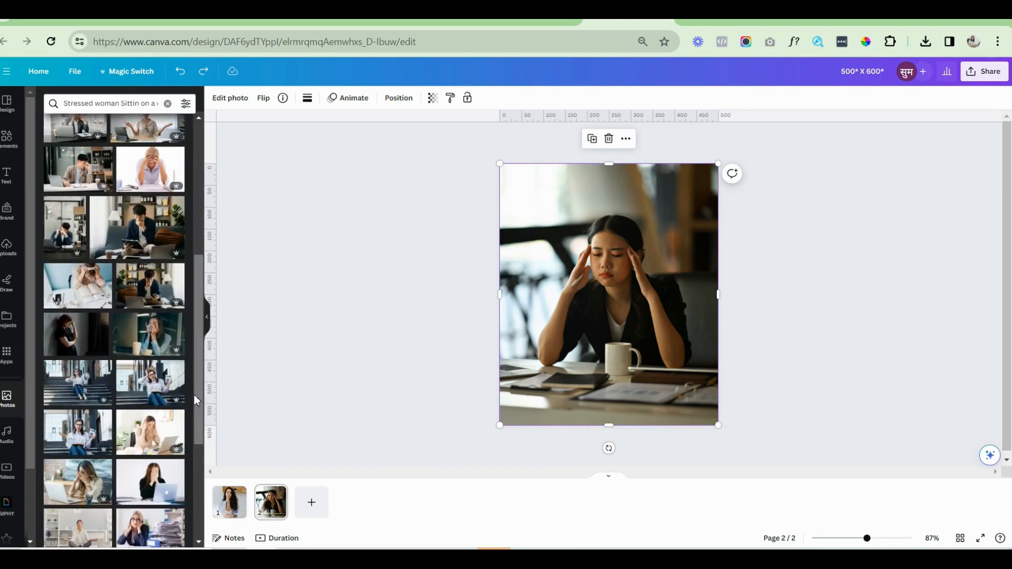
{"action": "scroll", "coordinate": [195, 402], "scroll_direction": "down", "scroll_amount": 3}
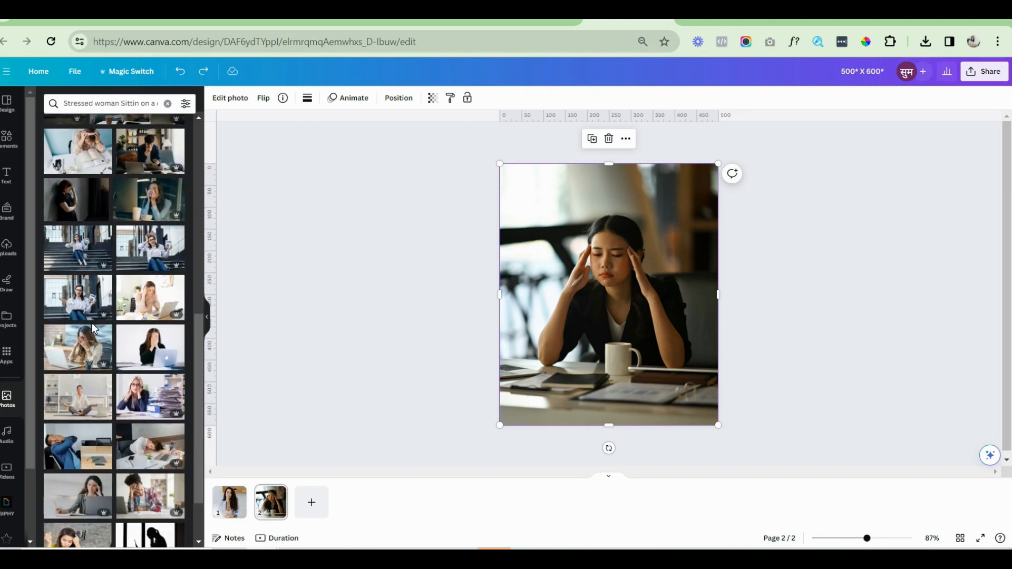
{"action": "left_click_drag", "start_coordinate": [162, 310], "coordinate": [524, 153]}
{"action": "left_click_drag", "start_coordinate": [164, 312], "coordinate": [515, 203]}
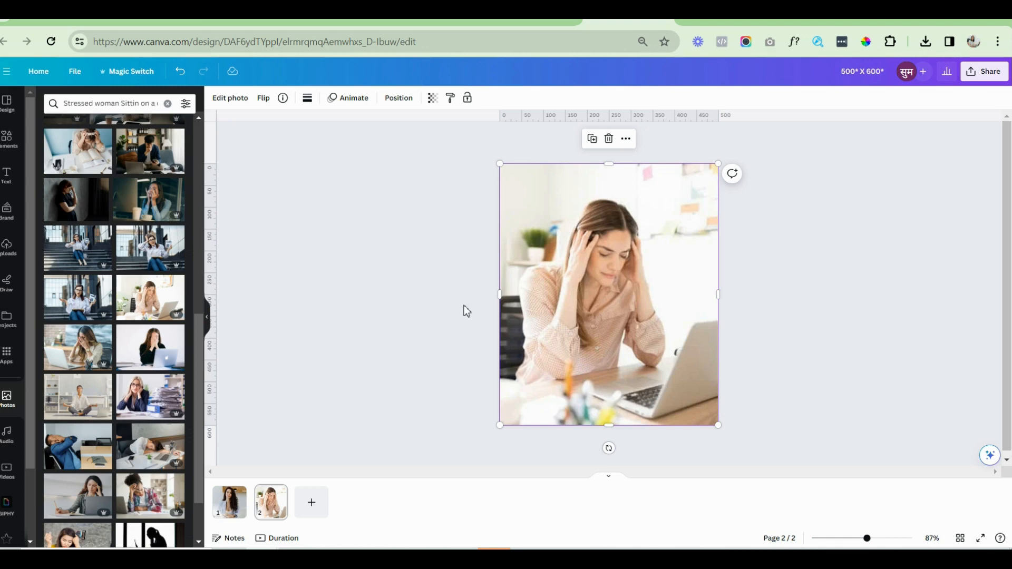
Download only page 2 of the 500* X 600* design as a PNG.
{"action": "left_click", "coordinate": [981, 74]}
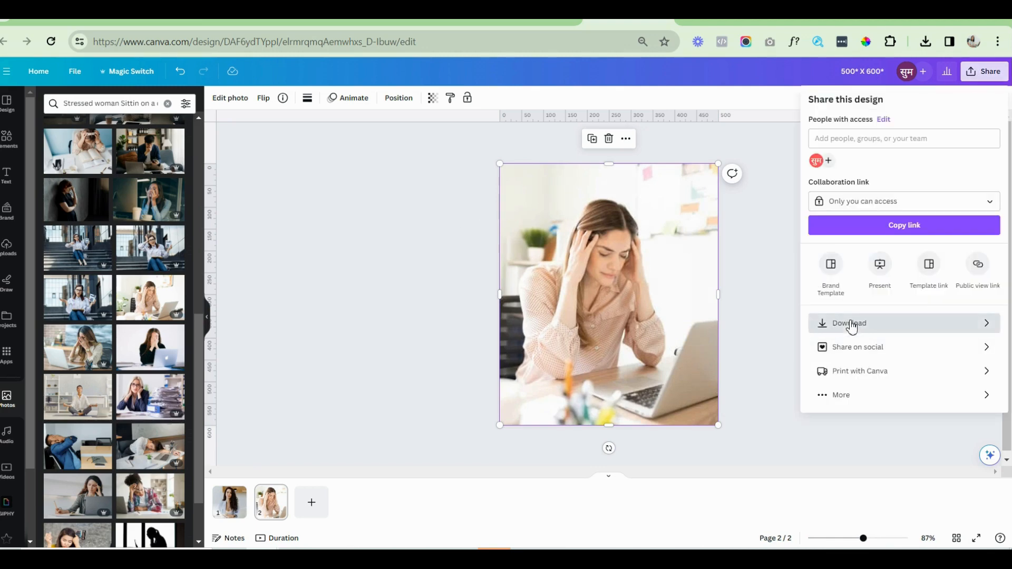
{"action": "left_click", "coordinate": [849, 323]}
{"action": "left_click", "coordinate": [874, 255]}
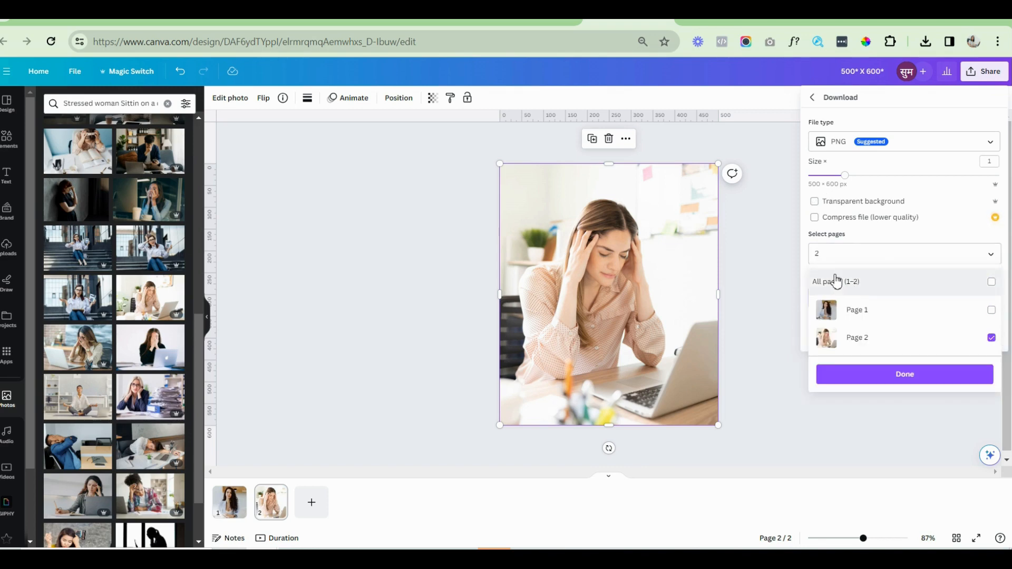
{"action": "left_click", "coordinate": [877, 377]}
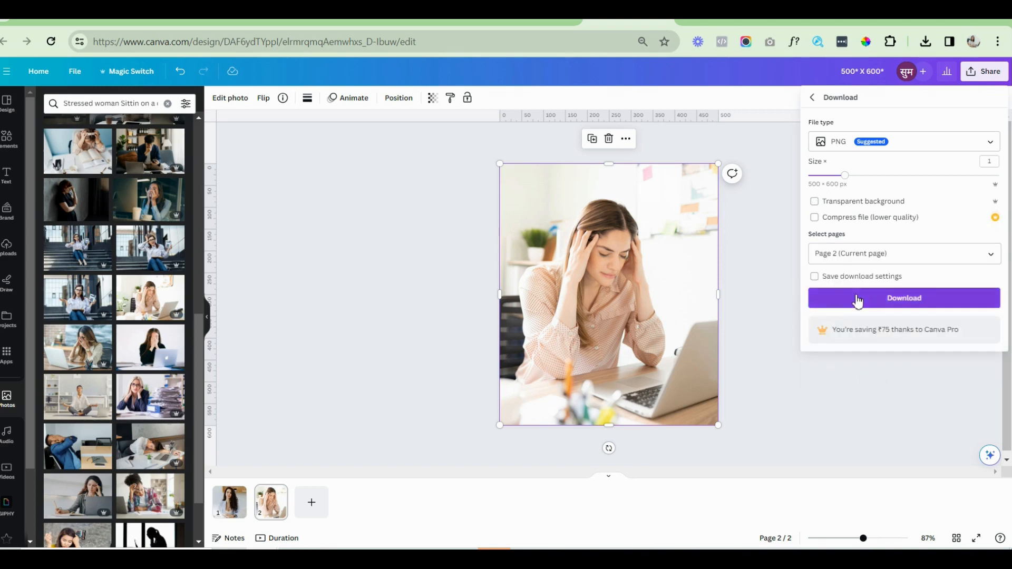
{"action": "left_click", "coordinate": [857, 298]}
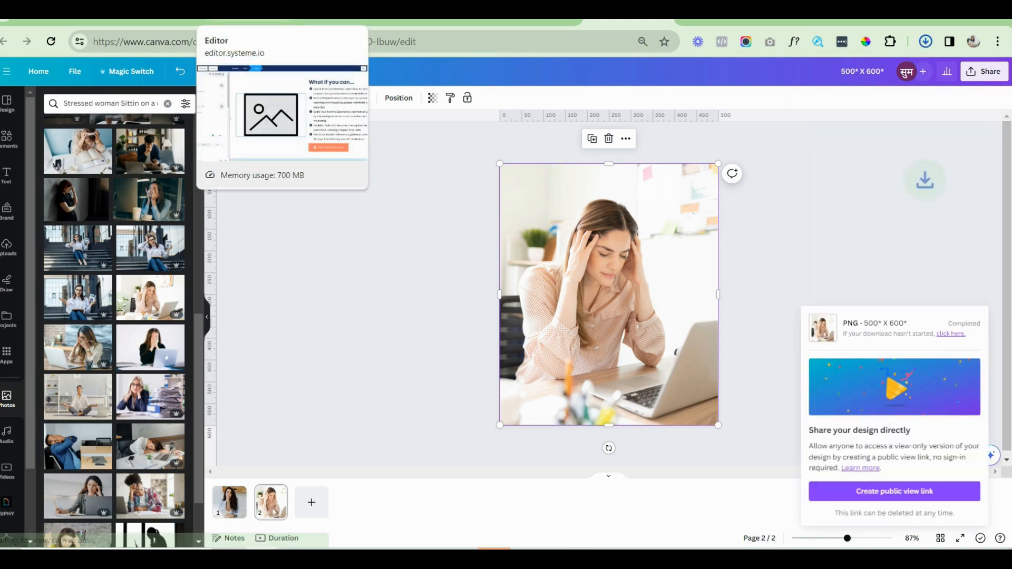
Switch to the systeme.io editor and replace the placeholder beside "What if you can..." with 500 X 600.png uploaded from Downloads.
{"action": "left_click", "coordinate": [242, 22]}
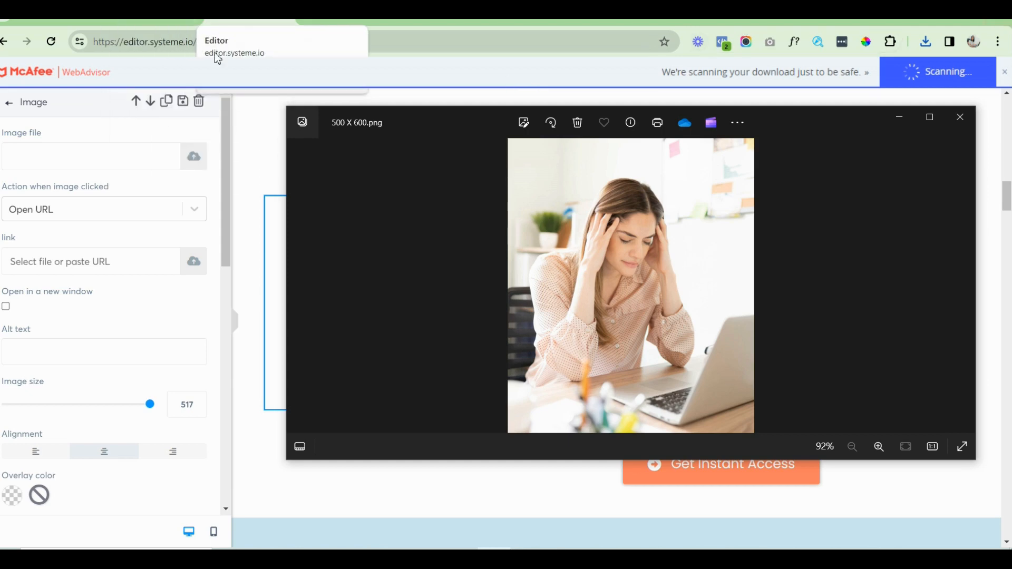
{"action": "left_click", "coordinate": [960, 117]}
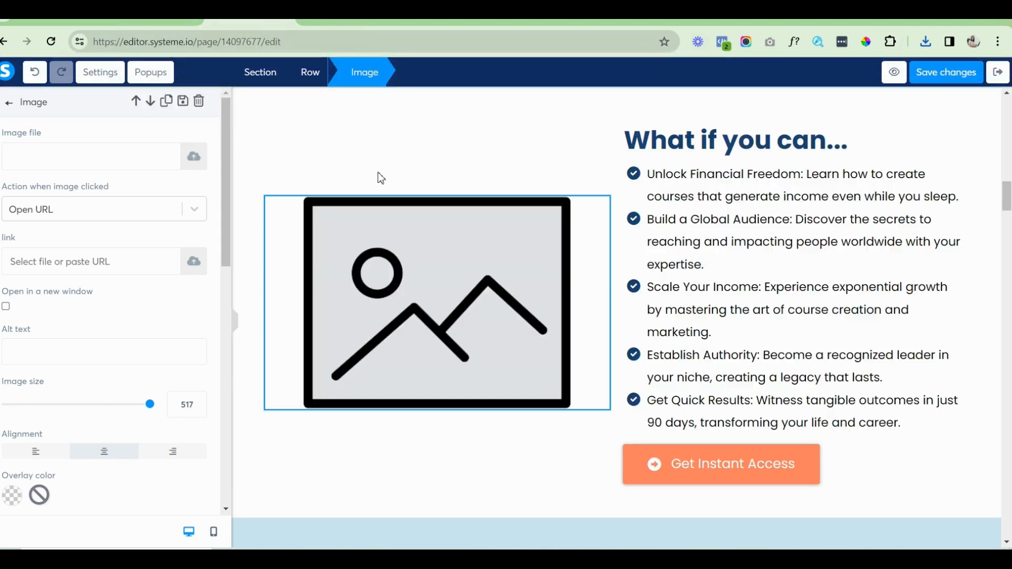
{"action": "left_click", "coordinate": [198, 153]}
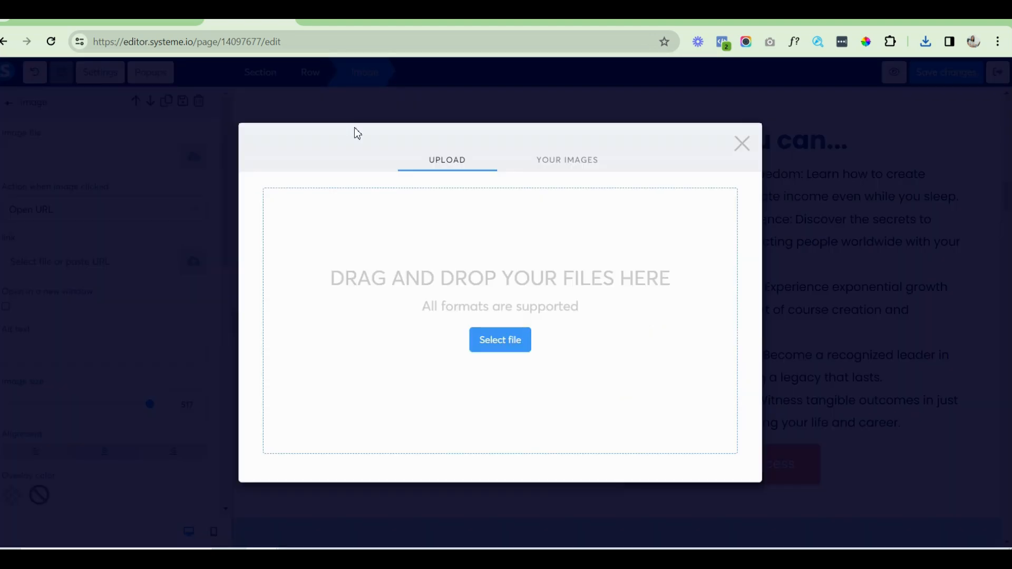
{"action": "left_click", "coordinate": [501, 340]}
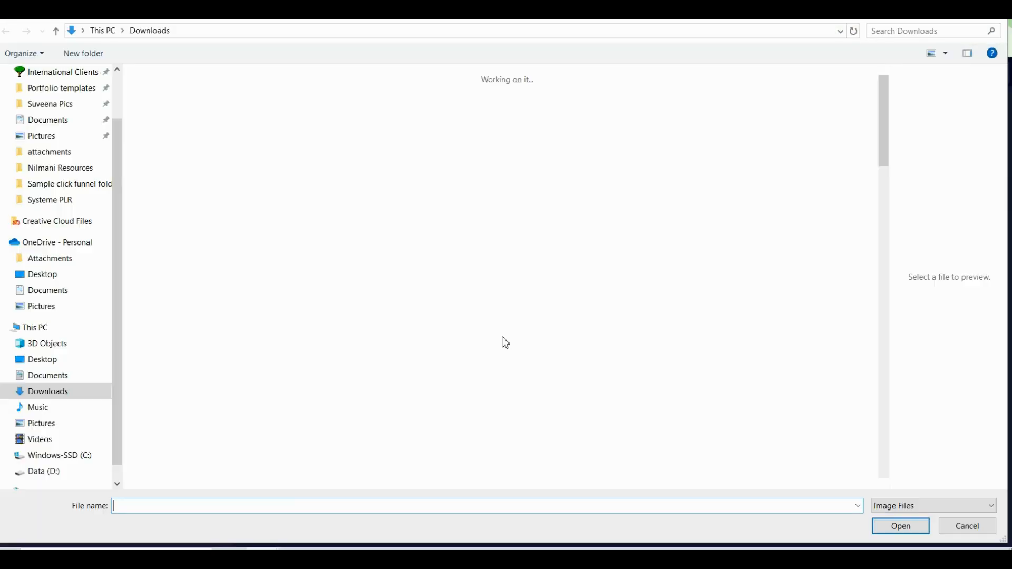
{"action": "left_click", "coordinate": [167, 128]}
{"action": "double_click", "coordinate": [166, 127]}
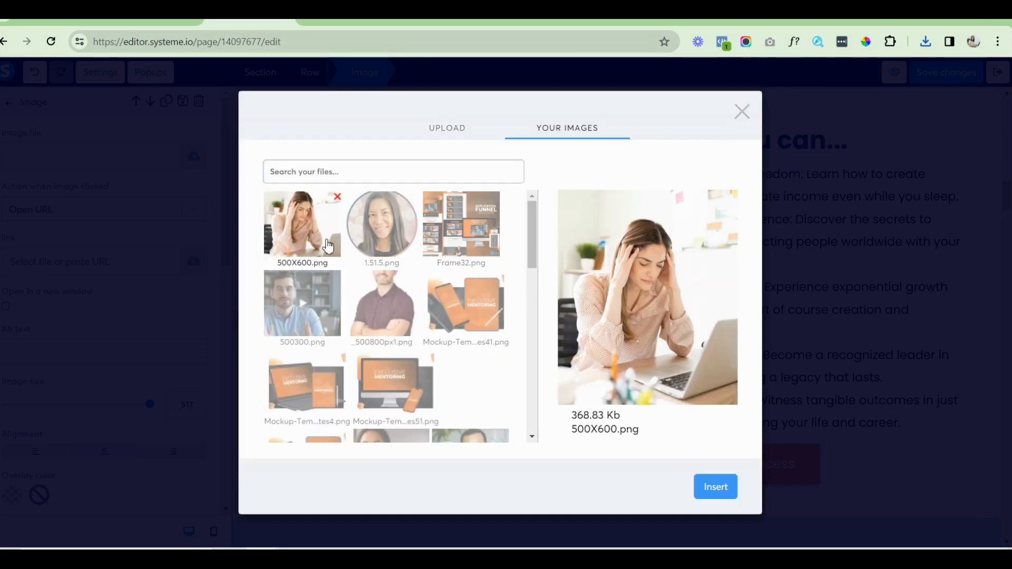
{"action": "left_click", "coordinate": [719, 491]}
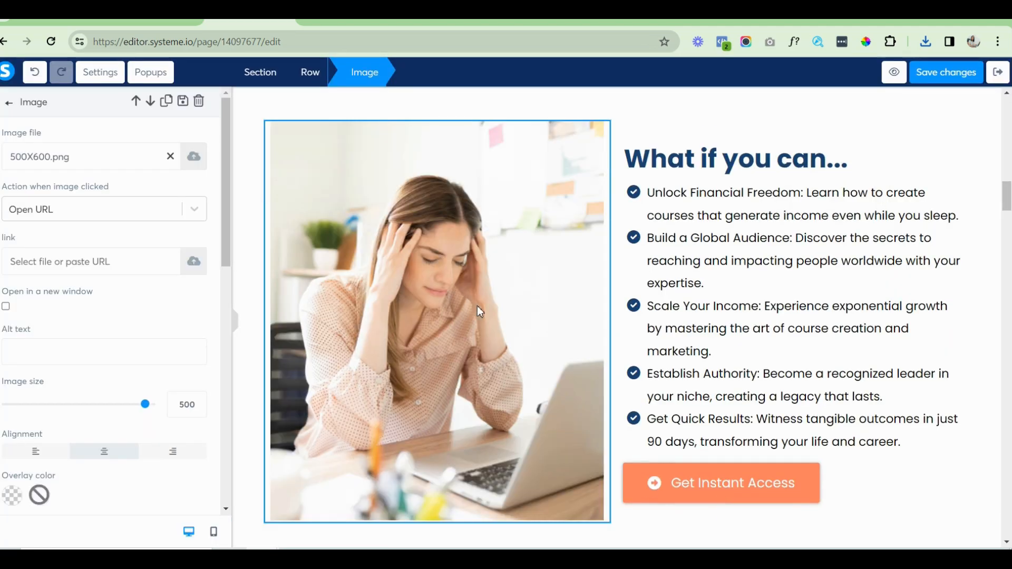
Reduce the stressed woman image's size to 425 and save the page changes.
{"action": "mouse_move", "coordinate": [144, 410]}
{"action": "left_mouse_down"}
{"action": "mouse_move", "coordinate": [114, 411]}
{"action": "mouse_move", "coordinate": [127, 415]}
{"action": "left_mouse_up"}
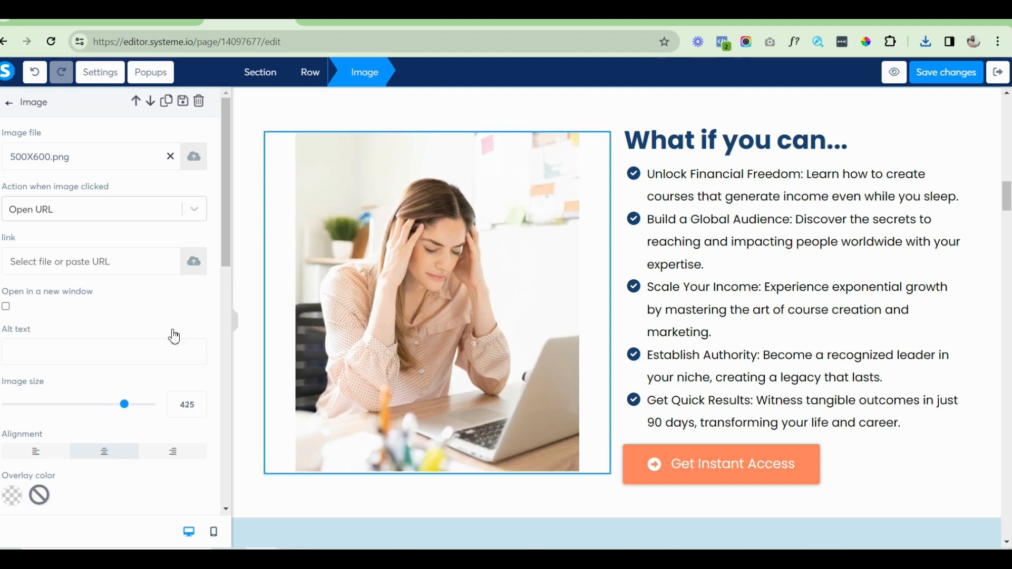
{"action": "left_click", "coordinate": [925, 79]}
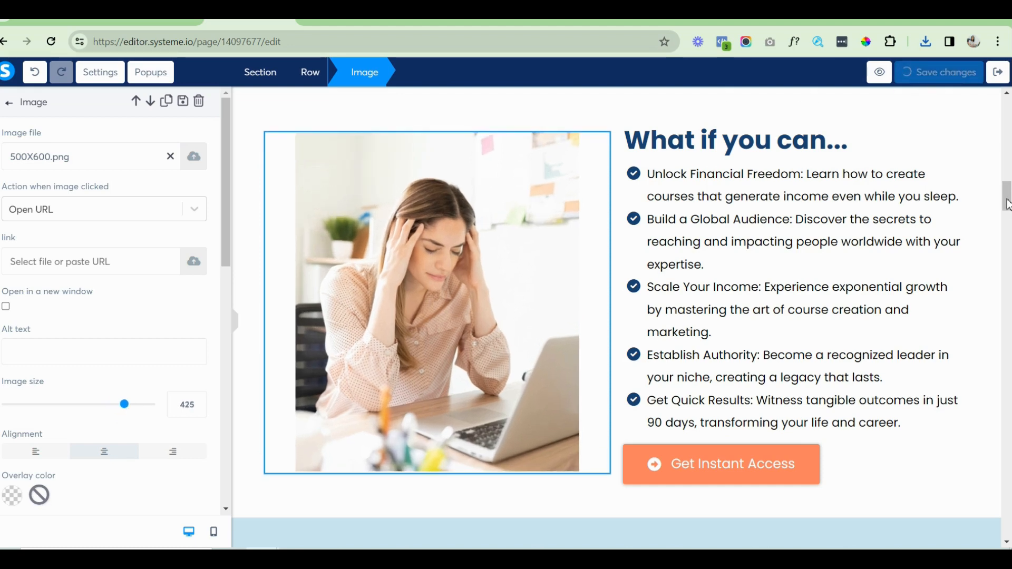
Select the placeholder image under "Building Your Online Empire" and switch to the Sales Page Mockups design in Canva.
{"action": "scroll", "coordinate": [1007, 203], "scroll_direction": "down", "scroll_amount": 8}
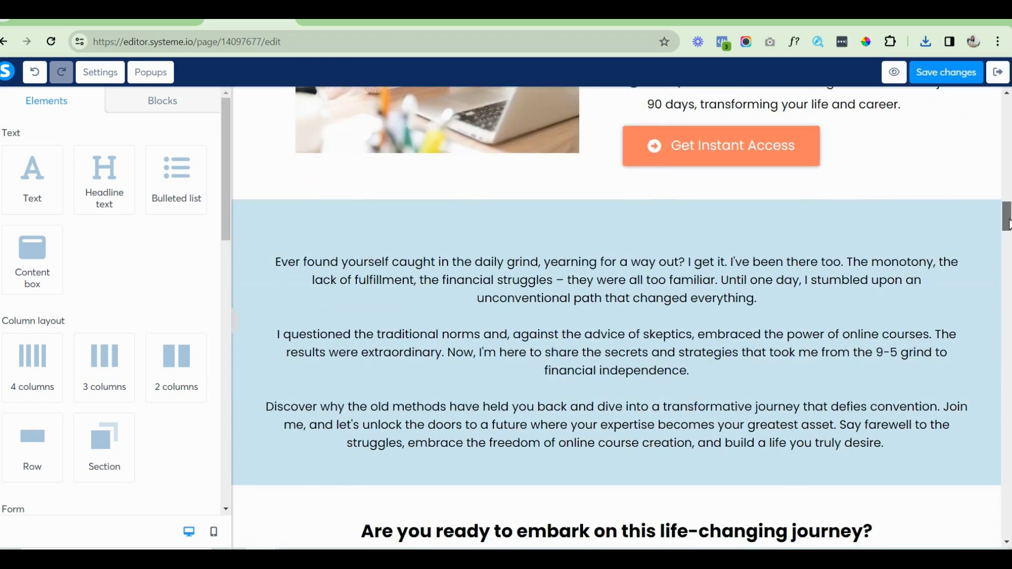
{"action": "scroll", "coordinate": [674, 307], "scroll_direction": "down", "scroll_amount": 5}
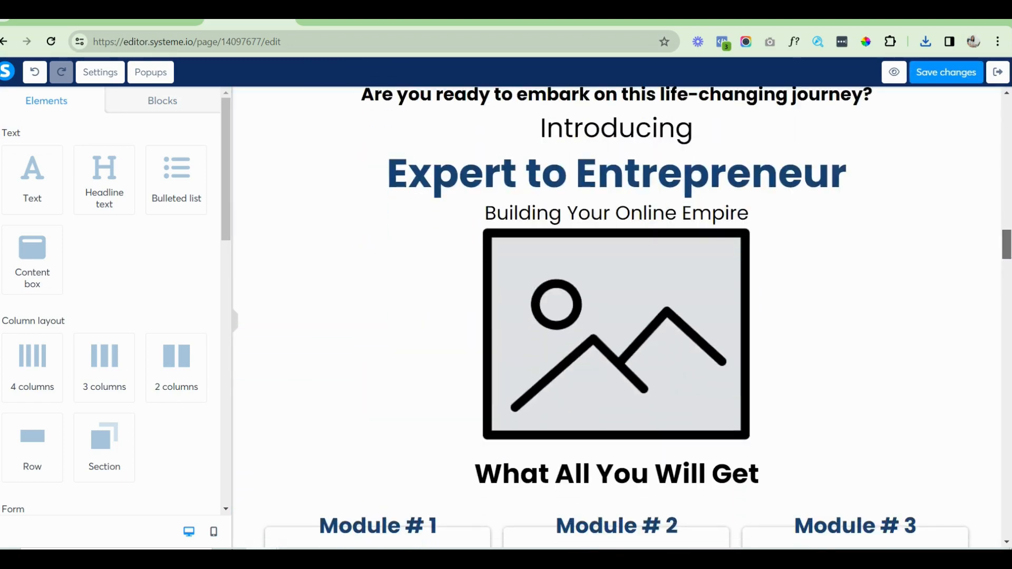
{"action": "left_click", "coordinate": [673, 306]}
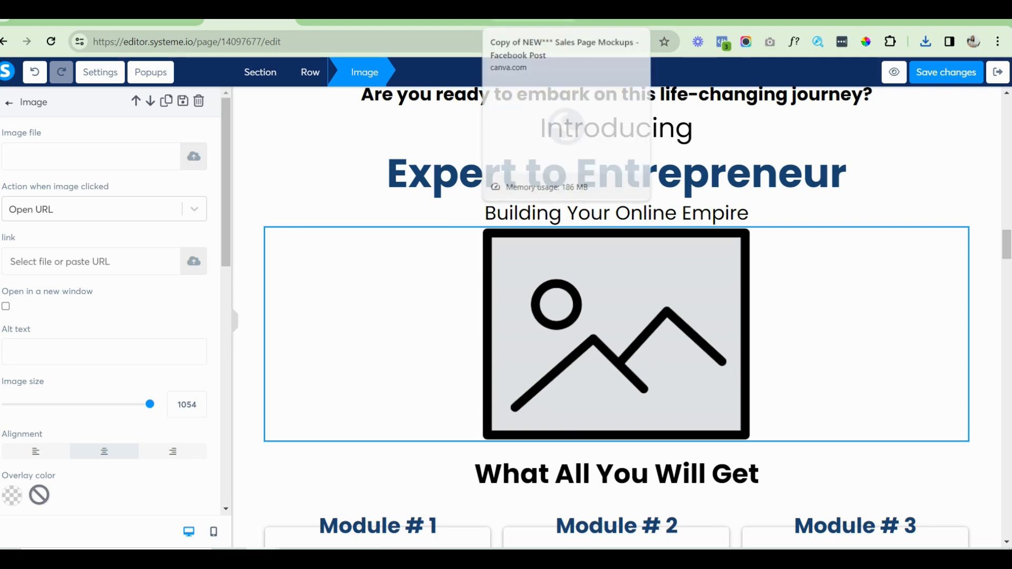
{"action": "left_click", "coordinate": [533, 21]}
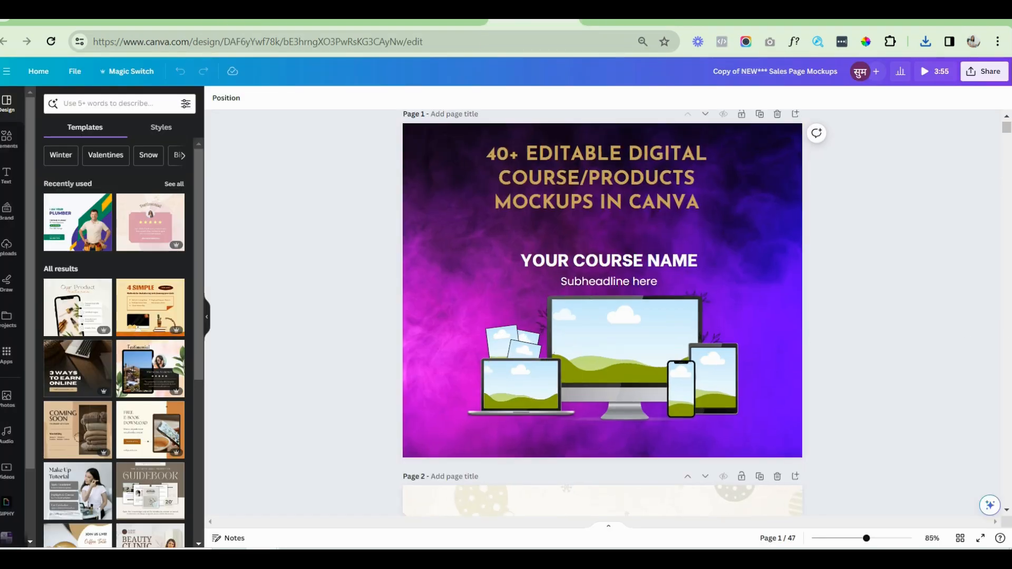
Duplicate the page 2 device mockup and delete the course name, subheadline and patterned background from the copy.
{"action": "mouse_move", "coordinate": [1007, 137]}
{"action": "left_mouse_down"}
{"action": "mouse_move", "coordinate": [1008, 165]}
{"action": "mouse_move", "coordinate": [1007, 142]}
{"action": "left_mouse_up"}
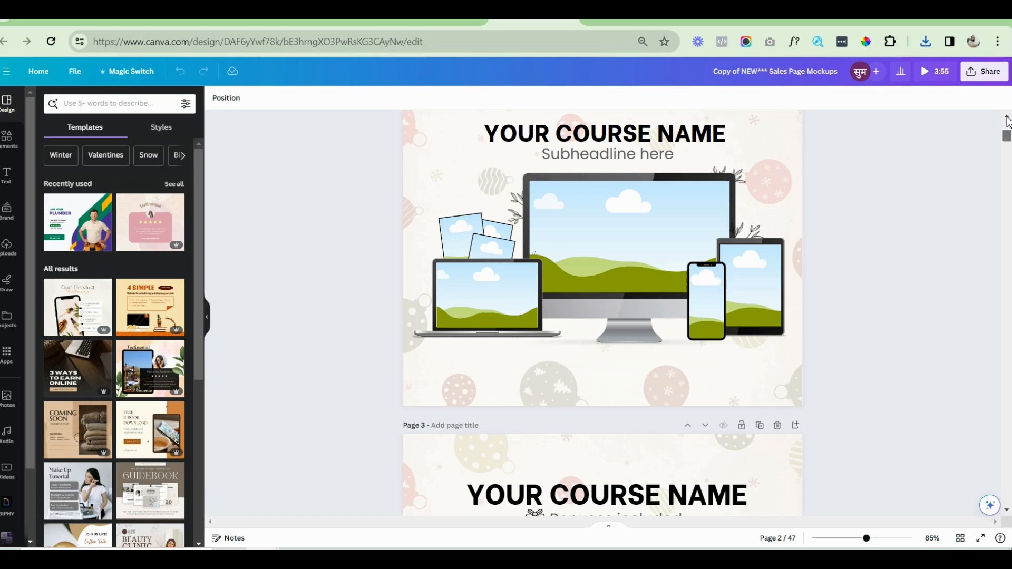
{"action": "left_click", "coordinate": [1007, 118]}
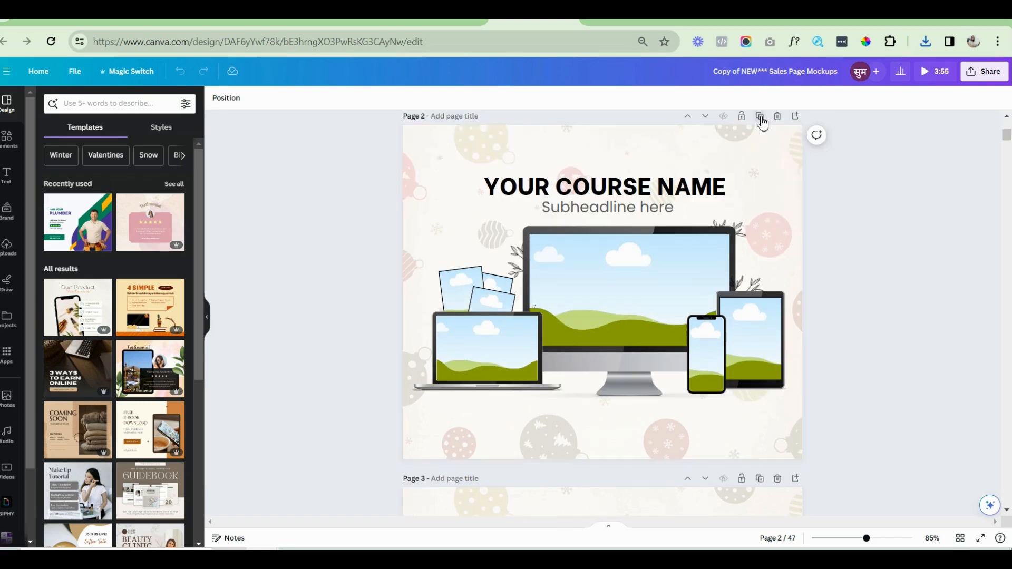
{"action": "left_click", "coordinate": [759, 117]}
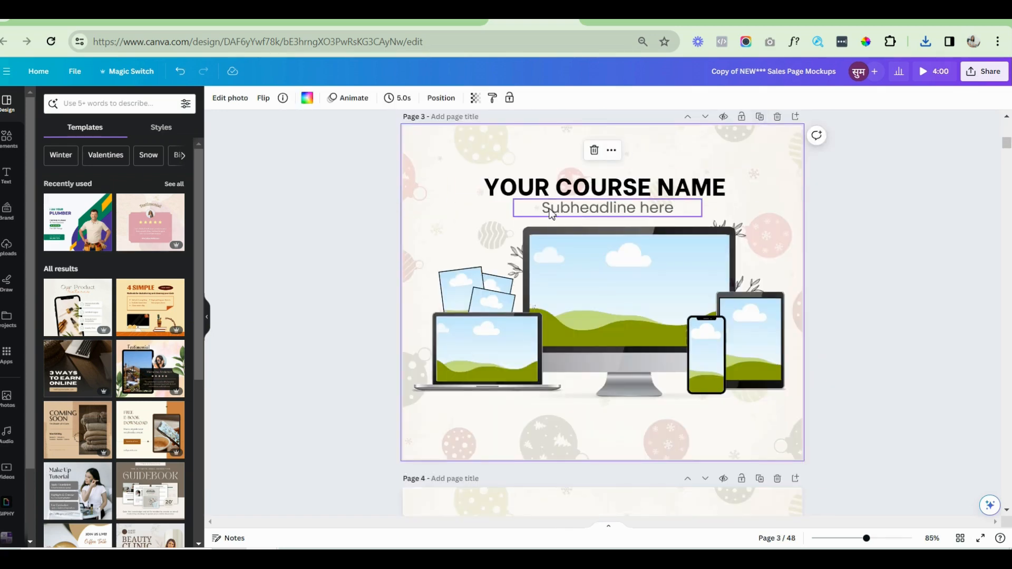
{"action": "key", "text": "Delete"}
{"action": "left_click", "coordinate": [598, 211]}
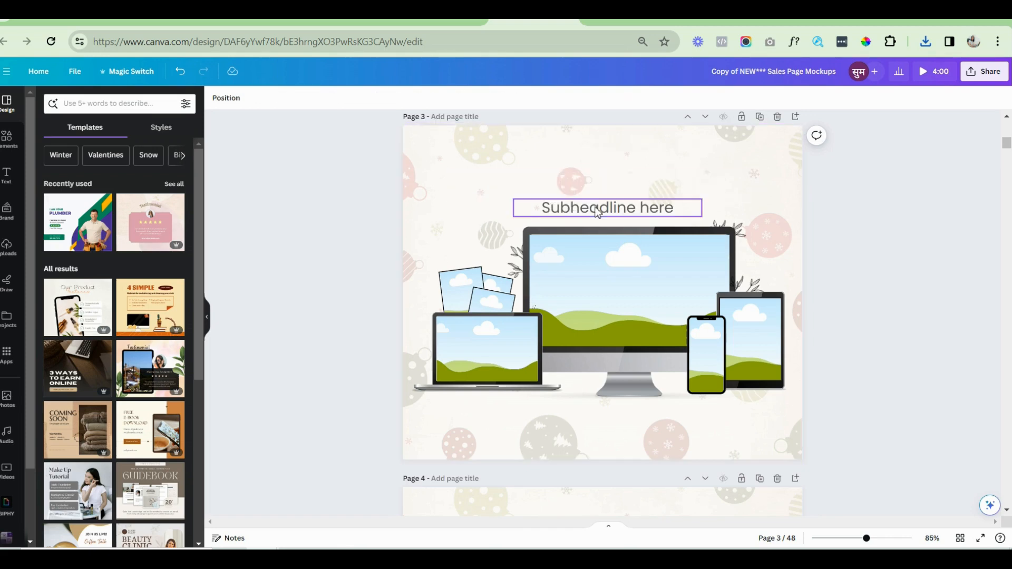
{"action": "key", "text": "Delete"}
{"action": "left_click", "coordinate": [501, 179]}
{"action": "key", "text": "Delete"}
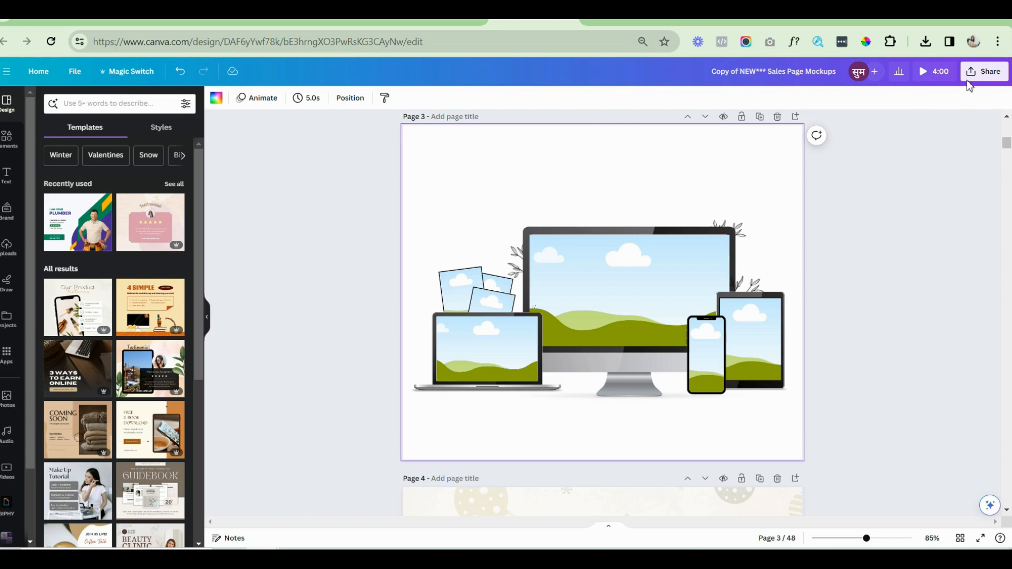
Download only page 3 of the mockup design as a PNG with a transparent background.
{"action": "left_click", "coordinate": [981, 71]}
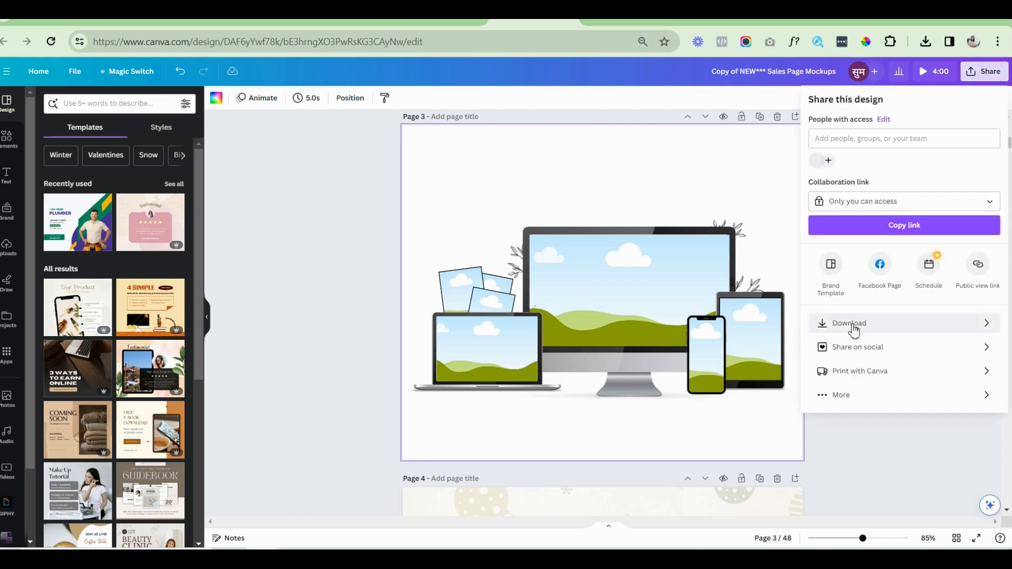
{"action": "left_click", "coordinate": [853, 327]}
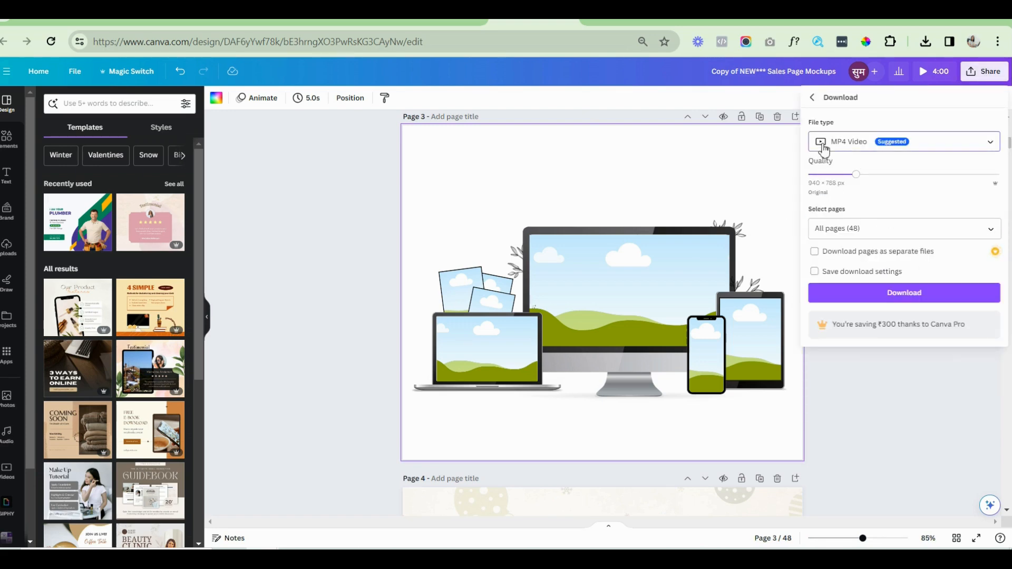
{"action": "left_click", "coordinate": [825, 150]}
{"action": "left_click", "coordinate": [877, 163]}
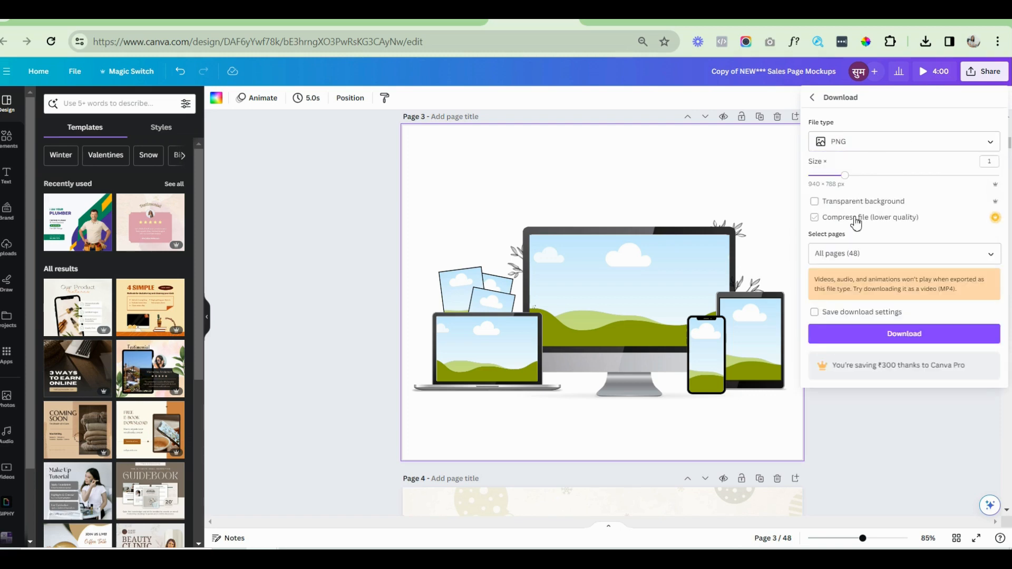
{"action": "left_click", "coordinate": [815, 201]}
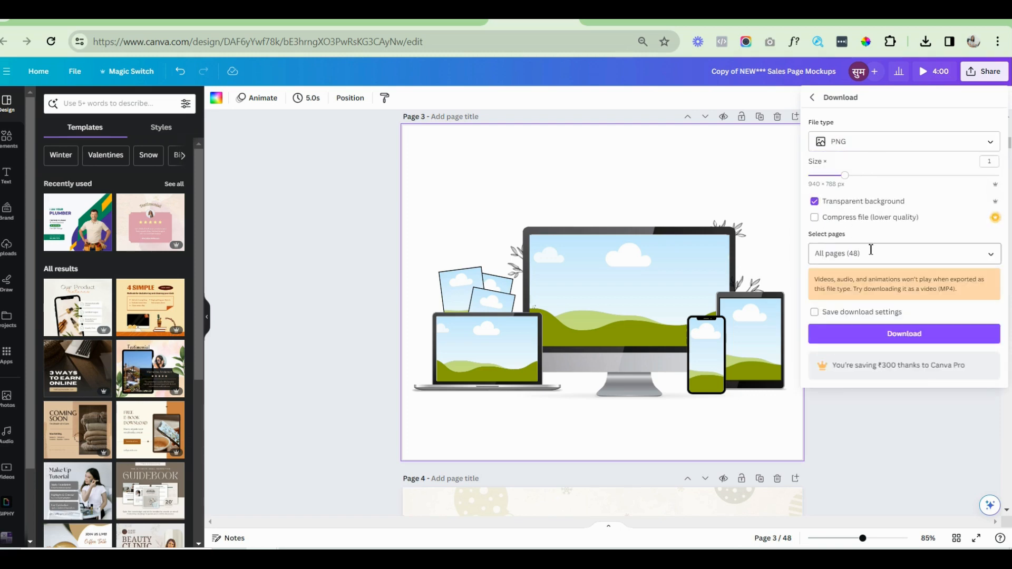
{"action": "left_click", "coordinate": [871, 252]}
{"action": "type", "text": "3"}
{"action": "left_click", "coordinate": [882, 415]}
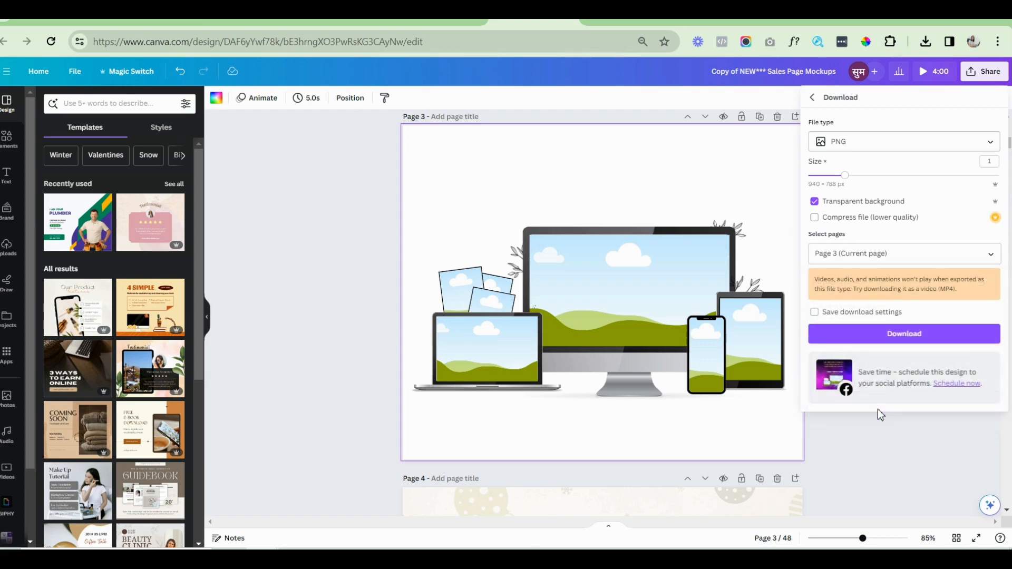
{"action": "left_click", "coordinate": [906, 332]}
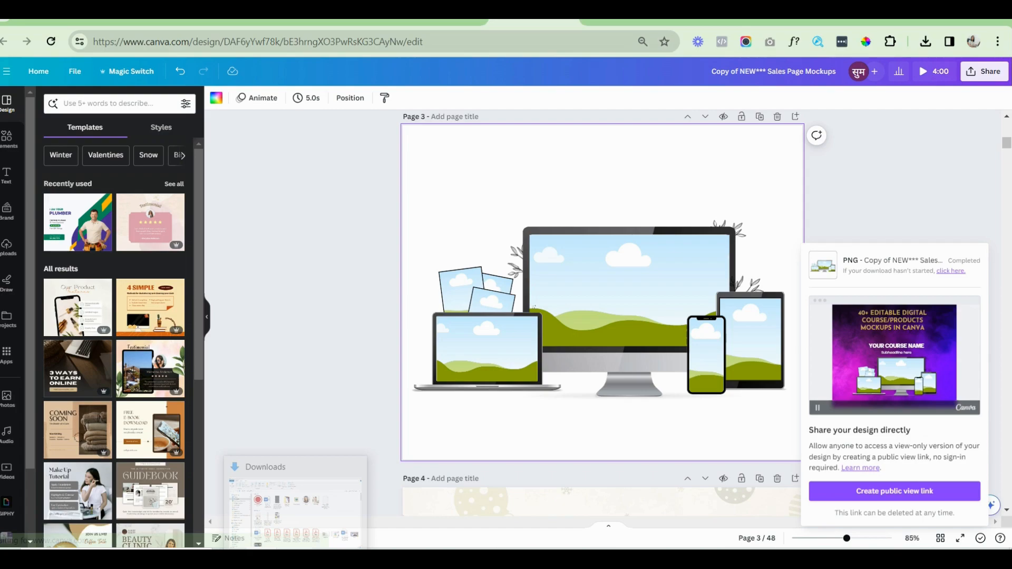
Open the downloaded Copy of NEW Sales Page Mockups image from the Downloads folder for editing in the photo viewer.
{"action": "left_click", "coordinate": [296, 559]}
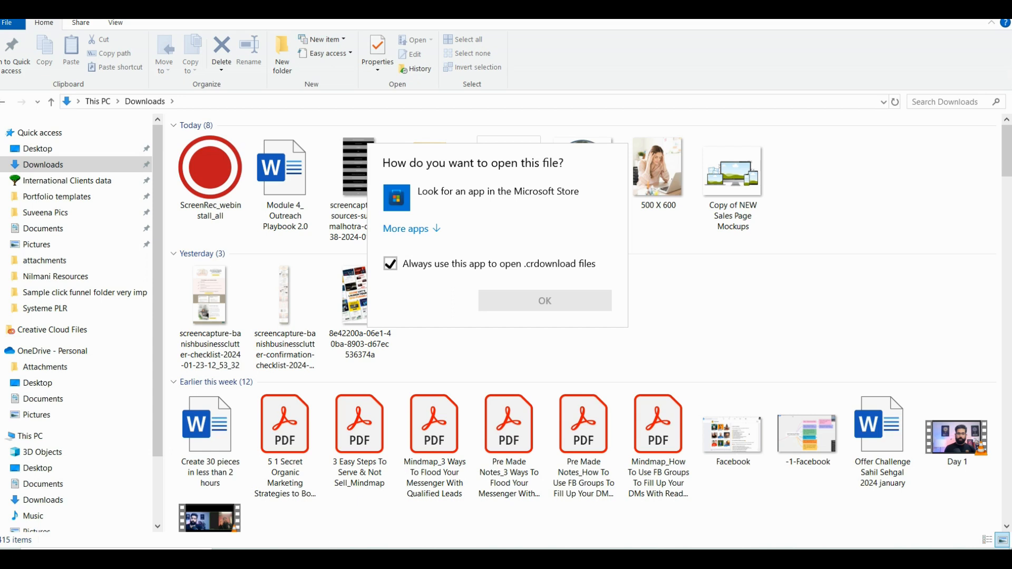
{"action": "double_click", "coordinate": [736, 194]}
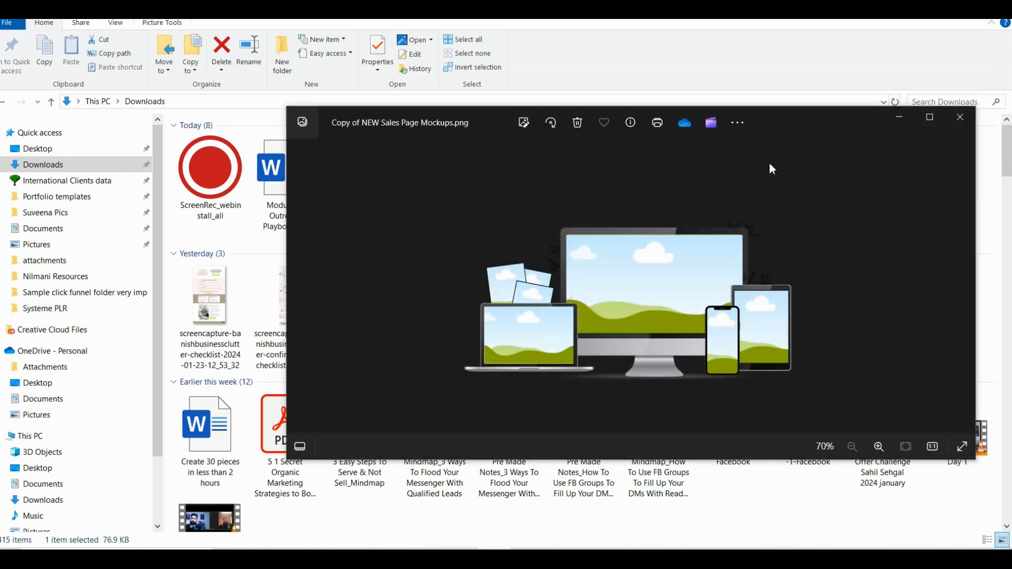
{"action": "left_click", "coordinate": [931, 116]}
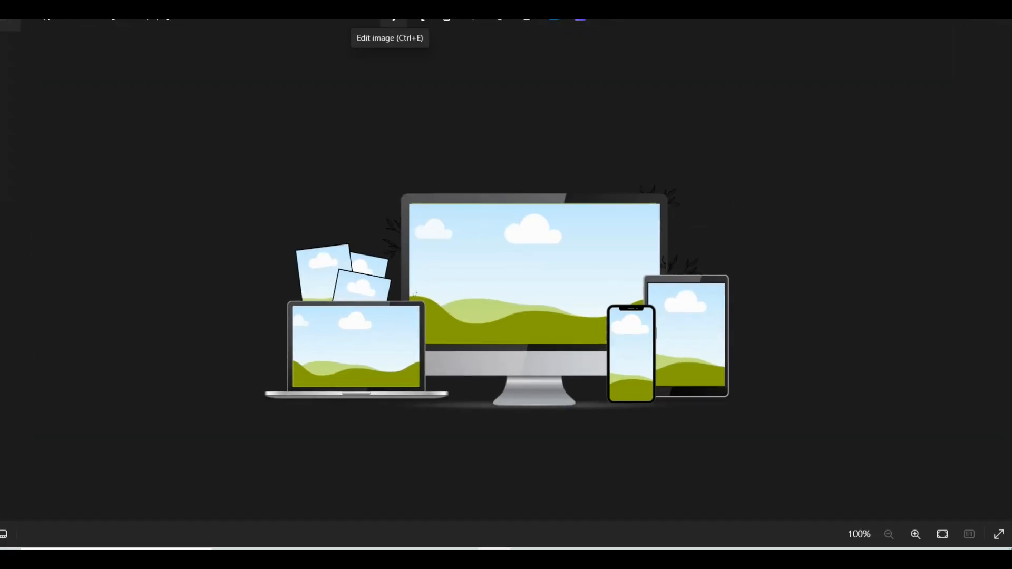
{"action": "left_click", "coordinate": [393, 17]}
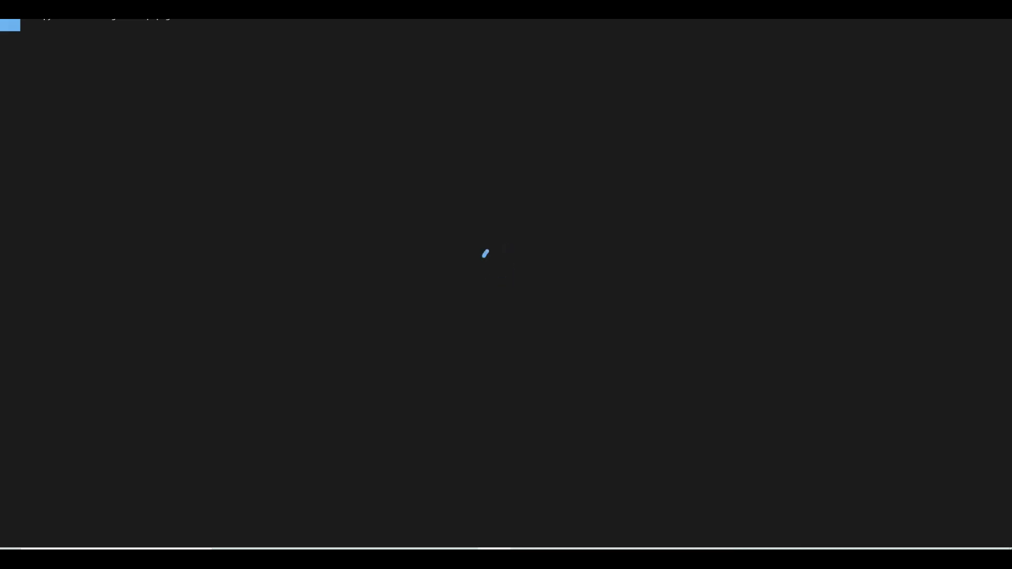
Crop the empty margins around the device mockup to about 913 x 493 and save the cropped image.
{"action": "left_click_drag", "start_coordinate": [501, 117], "coordinate": [507, 185]}
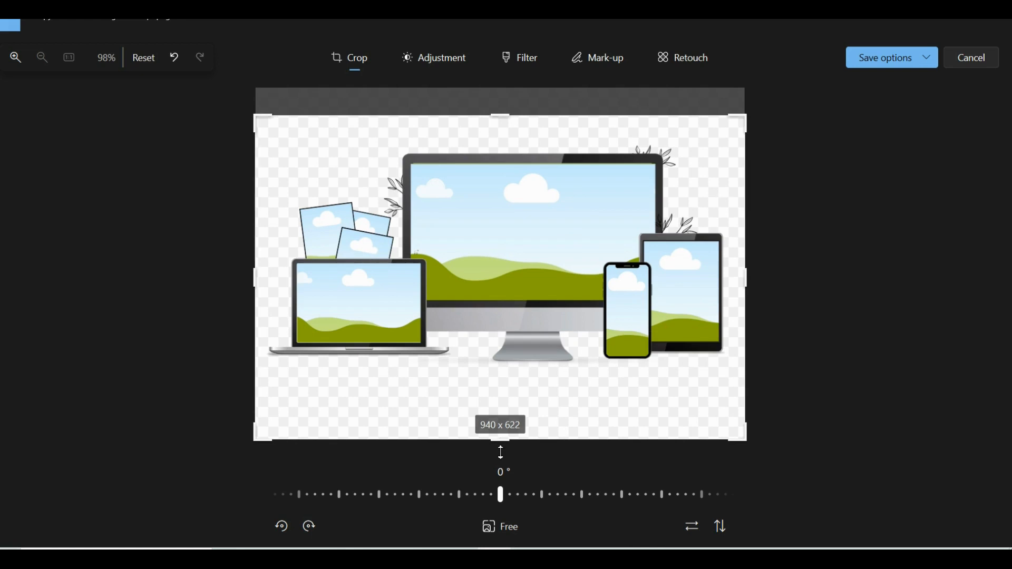
{"action": "left_click_drag", "start_coordinate": [503, 449], "coordinate": [503, 384]}
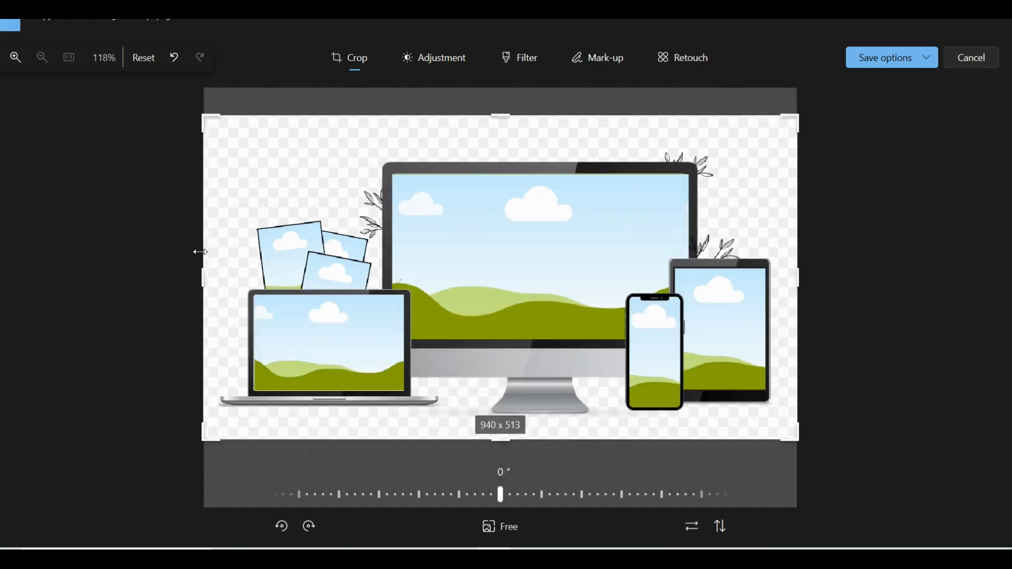
{"action": "left_click_drag", "start_coordinate": [203, 282], "coordinate": [214, 281]}
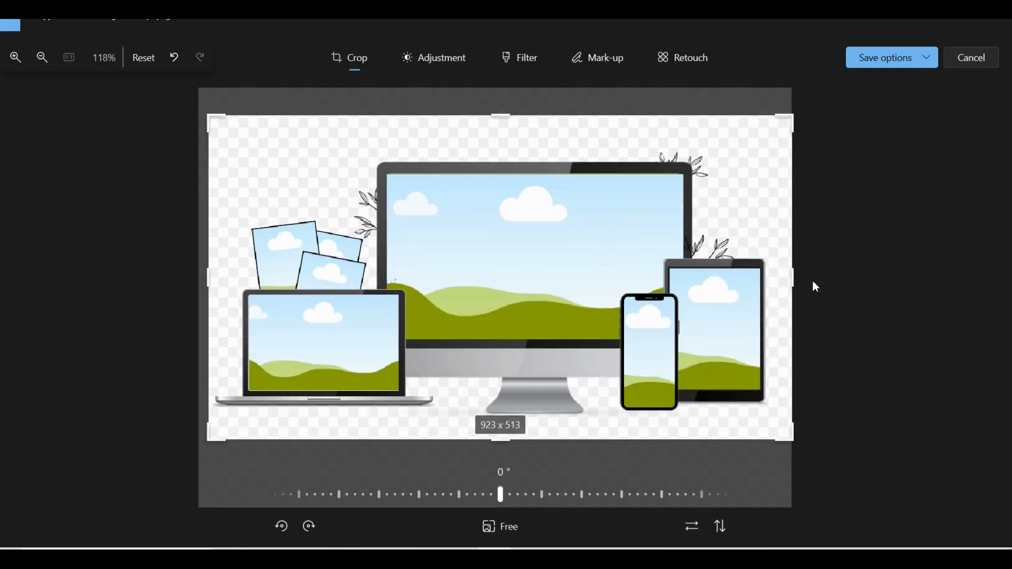
{"action": "left_click_drag", "start_coordinate": [796, 275], "coordinate": [786, 274]}
{"action": "left_click_drag", "start_coordinate": [510, 120], "coordinate": [510, 135]}
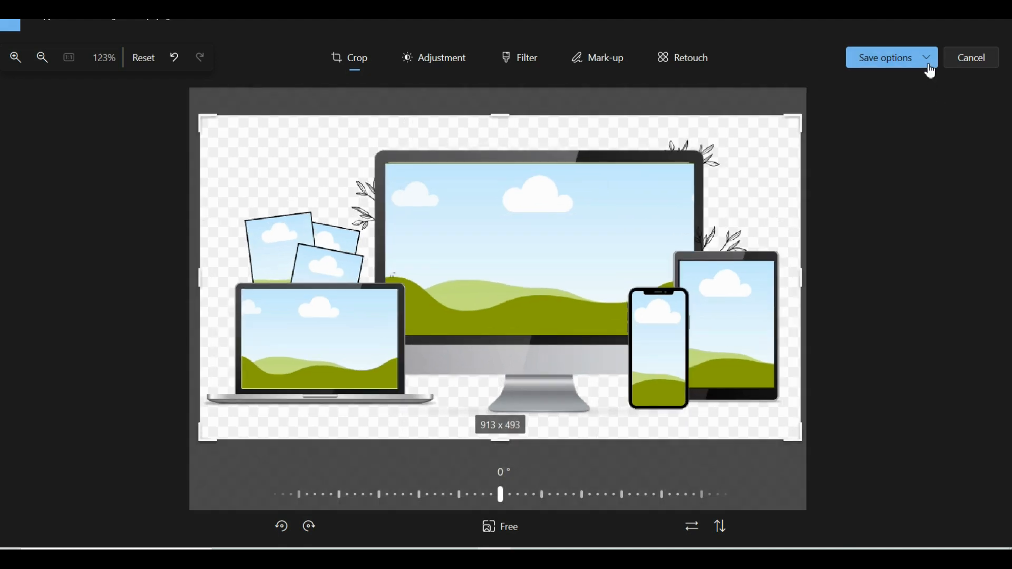
{"action": "left_click", "coordinate": [926, 64]}
{"action": "left_click", "coordinate": [874, 105]}
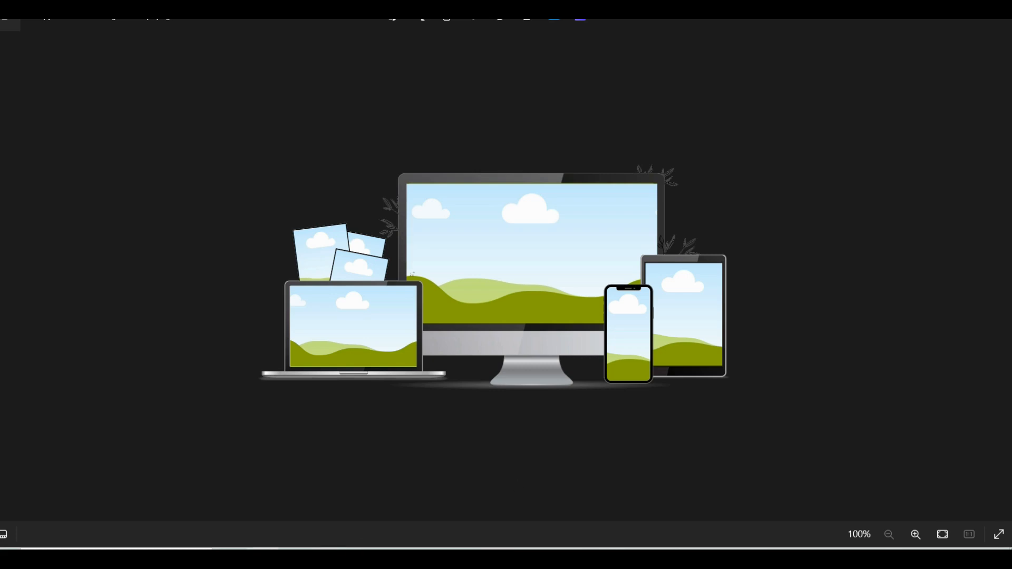
Return to the systeme.io page editor and replace the placeholder under "Building Your Online Empire" with the cropped mockup uploaded from Downloads.
{"action": "mouse_move", "coordinate": [190, 508]}
{"action": "left_click", "coordinate": [390, 495]}
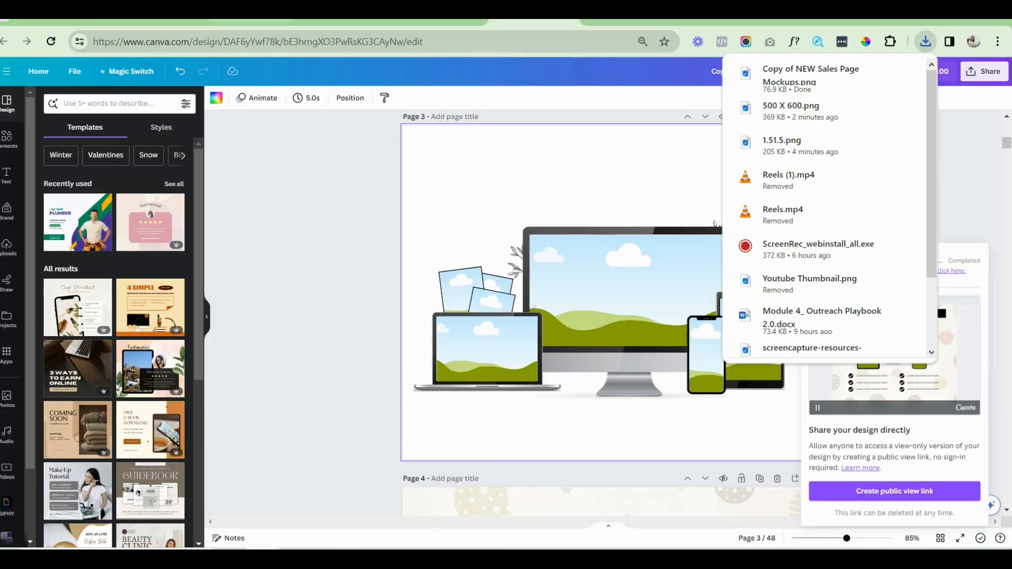
{"action": "left_click", "coordinate": [250, 22]}
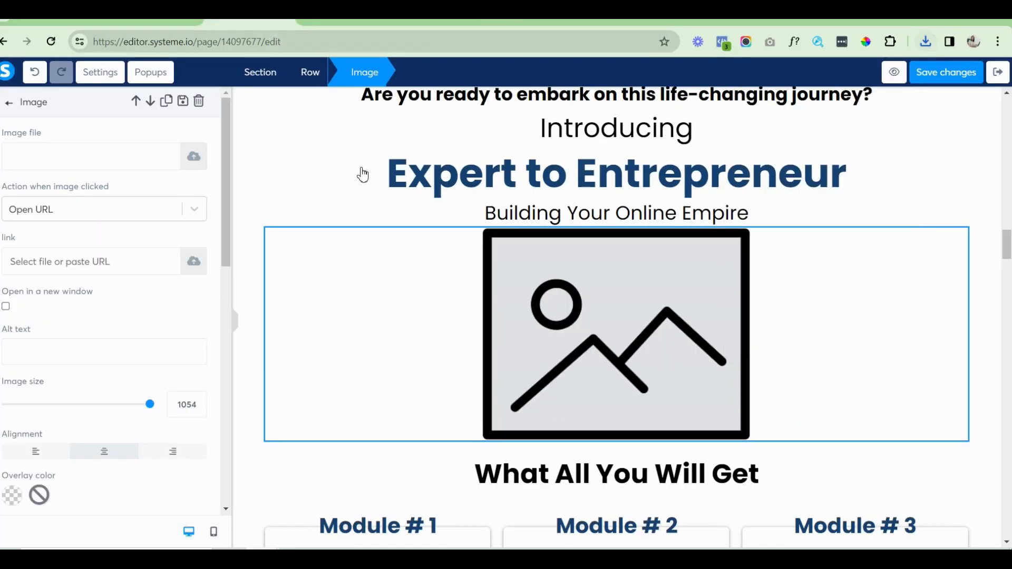
{"action": "left_click", "coordinate": [572, 291]}
{"action": "left_click", "coordinate": [573, 338]}
{"action": "left_click", "coordinate": [194, 157]}
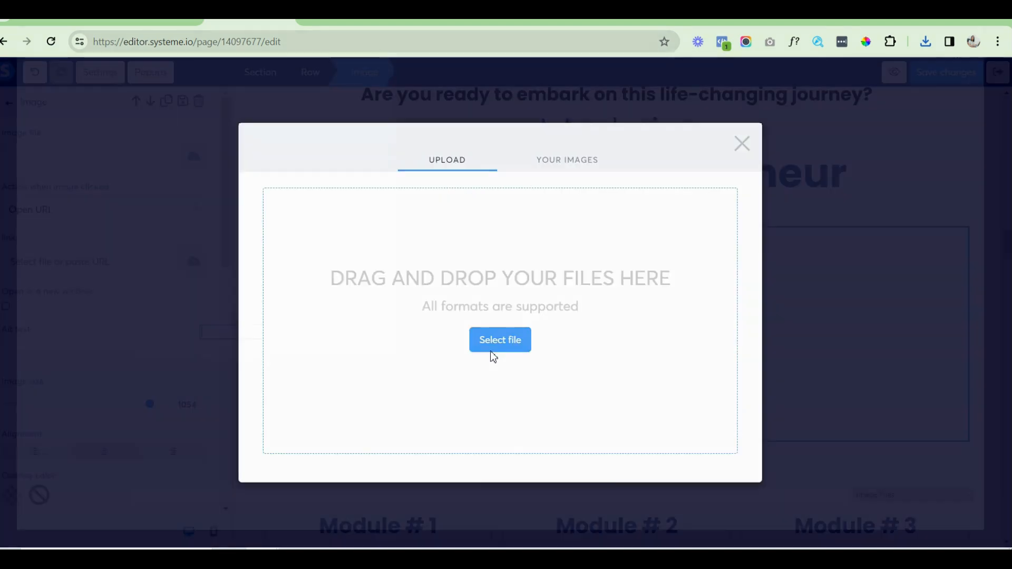
{"action": "left_click", "coordinate": [494, 357]}
{"action": "double_click", "coordinate": [166, 136]}
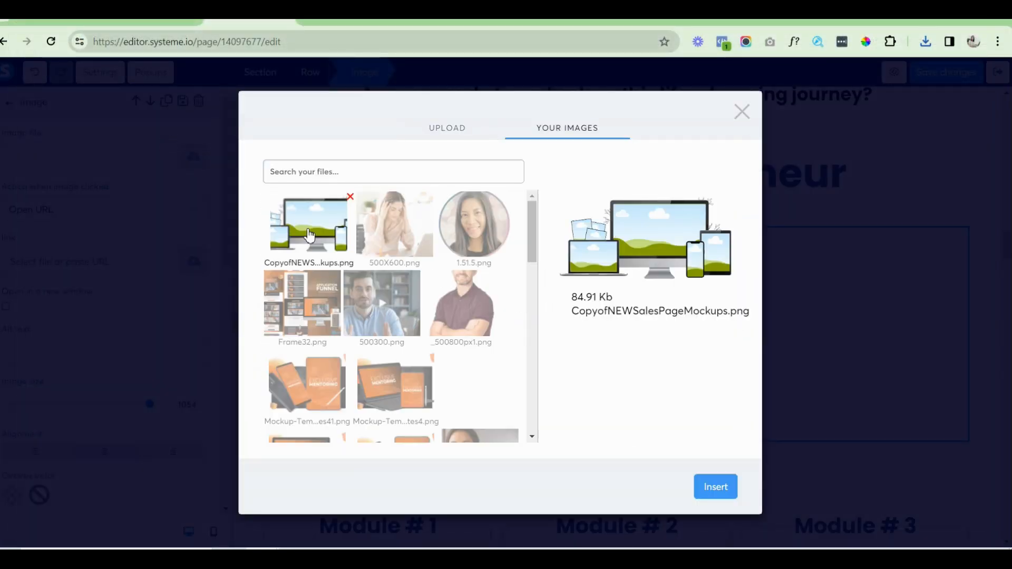
{"action": "left_click", "coordinate": [716, 487]}
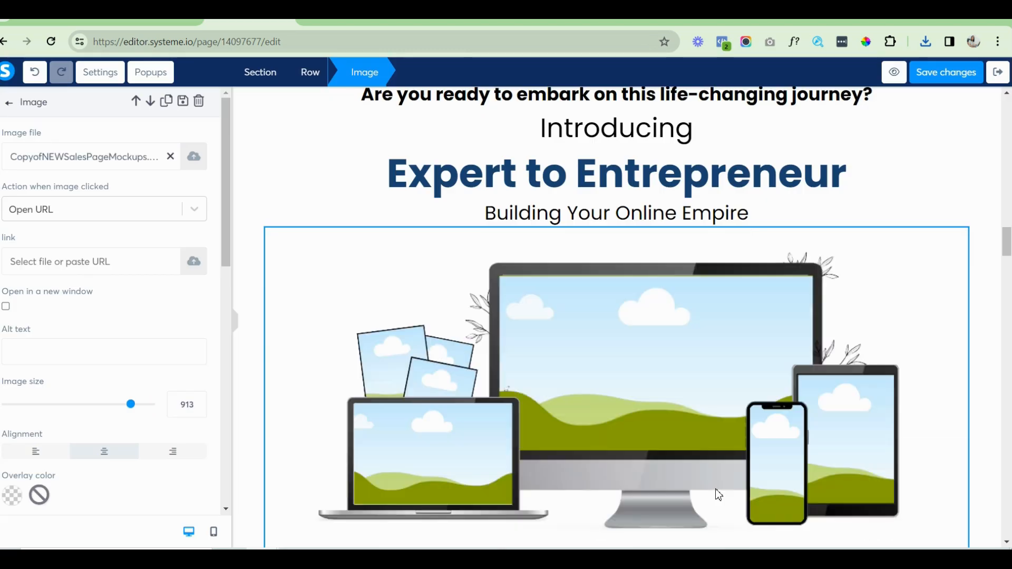
Reduce the device mockup's image size to 800 and save the page changes.
{"action": "left_click_drag", "start_coordinate": [1008, 247], "coordinate": [1008, 258]}
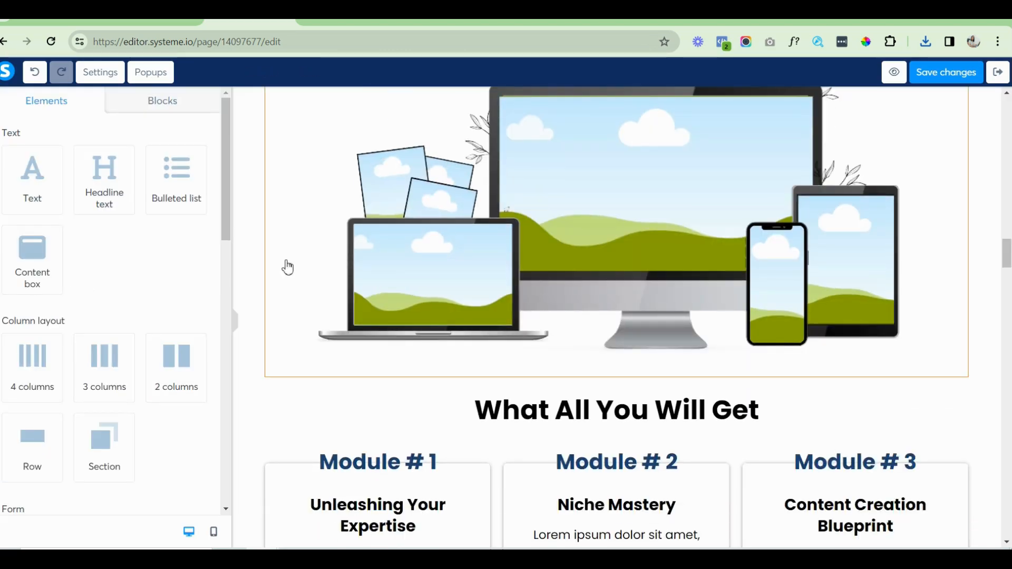
{"action": "left_click", "coordinate": [304, 301]}
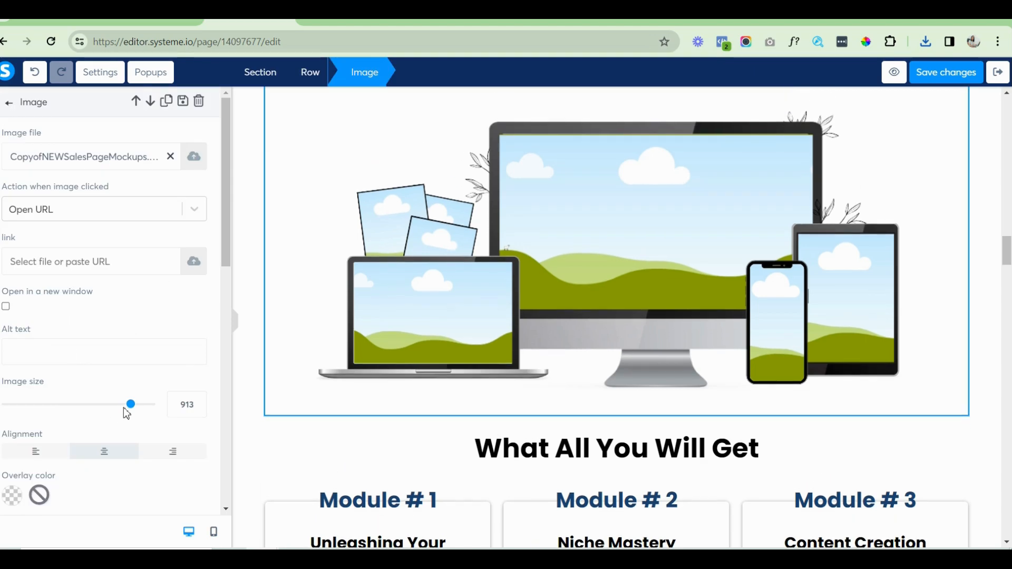
{"action": "mouse_move", "coordinate": [133, 409]}
{"action": "left_mouse_down"}
{"action": "mouse_move", "coordinate": [103, 410]}
{"action": "mouse_move", "coordinate": [123, 410]}
{"action": "left_mouse_up"}
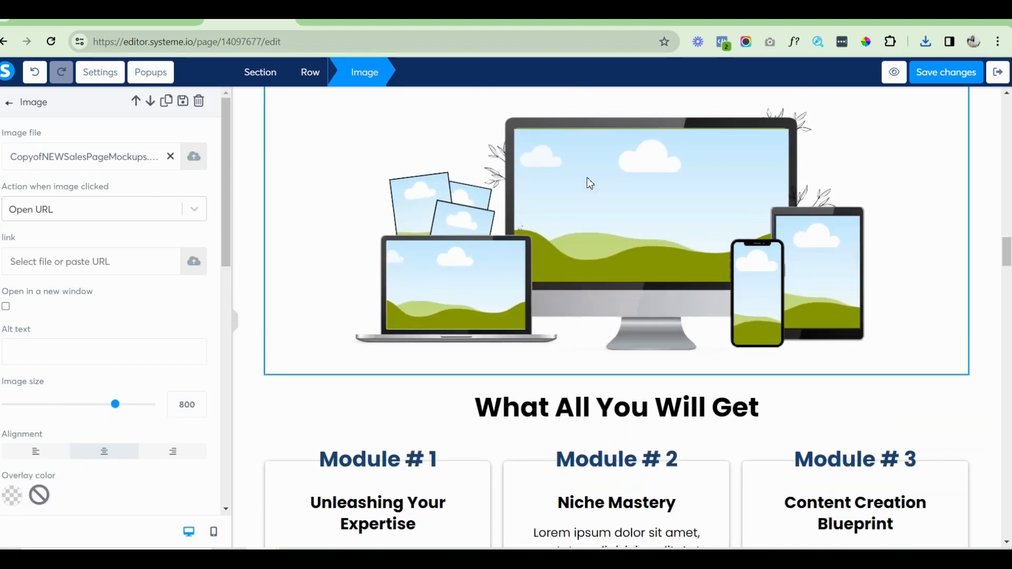
{"action": "left_click", "coordinate": [951, 74]}
Replace the first testimonial placeholder under "Here's What Our Clients Are Saying About Us" with the uploaded portrait 1.51.5.png.
{"action": "left_click_drag", "start_coordinate": [1008, 252], "coordinate": [1007, 358]}
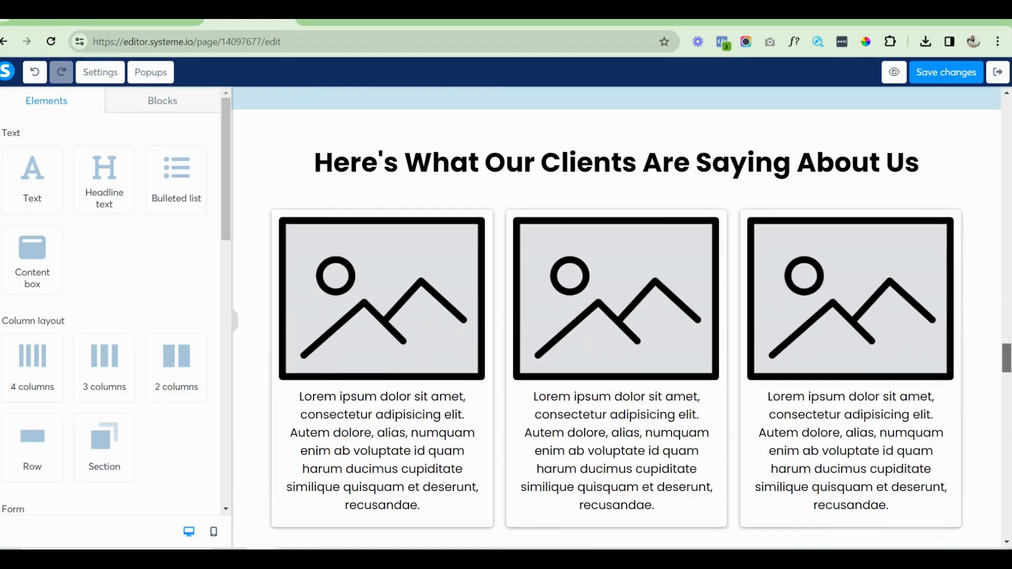
{"action": "left_click", "coordinate": [371, 277]}
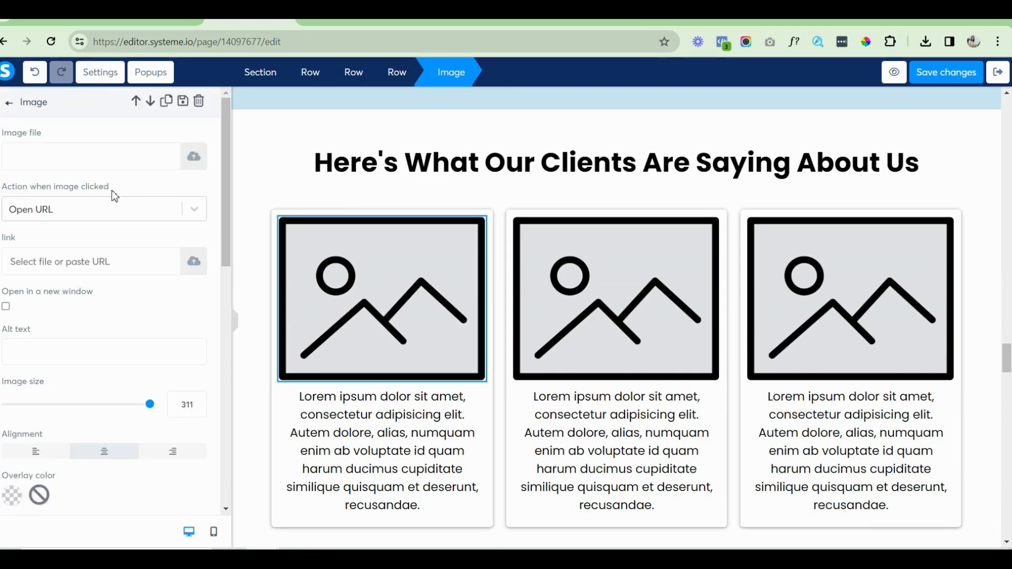
{"action": "left_click", "coordinate": [190, 156]}
{"action": "left_click", "coordinate": [545, 159]}
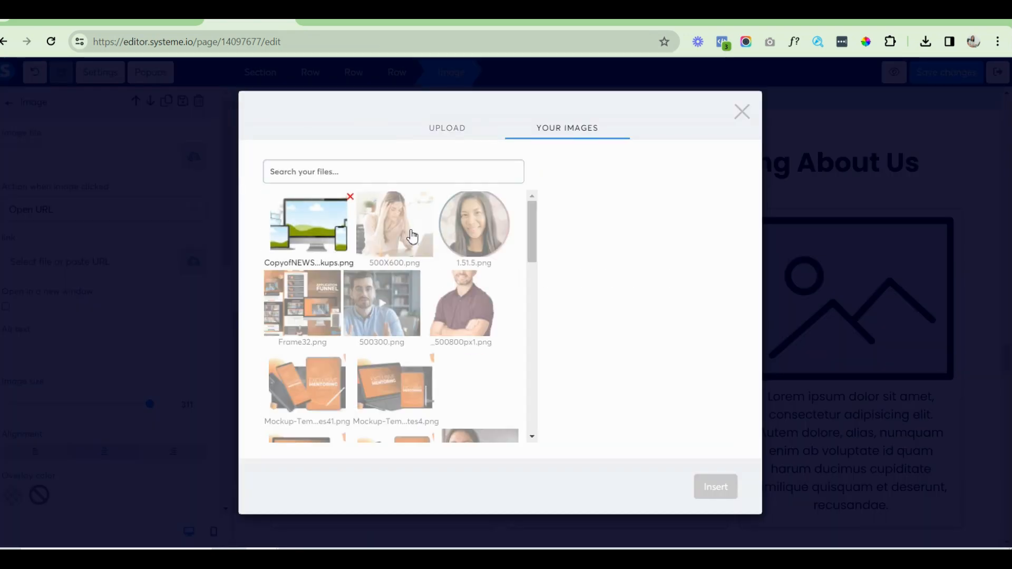
{"action": "left_click", "coordinate": [474, 224]}
{"action": "left_click", "coordinate": [715, 487]}
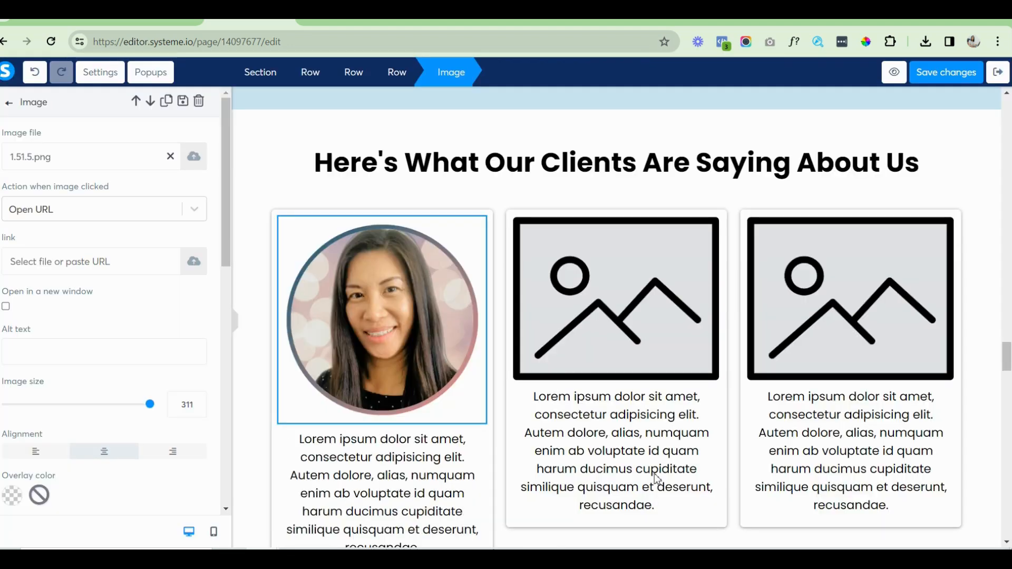
Insert the portrait 1.51.5.png from the uploaded images in the second testimonial card.
{"action": "left_click", "coordinate": [594, 280]}
{"action": "left_click", "coordinate": [193, 158]}
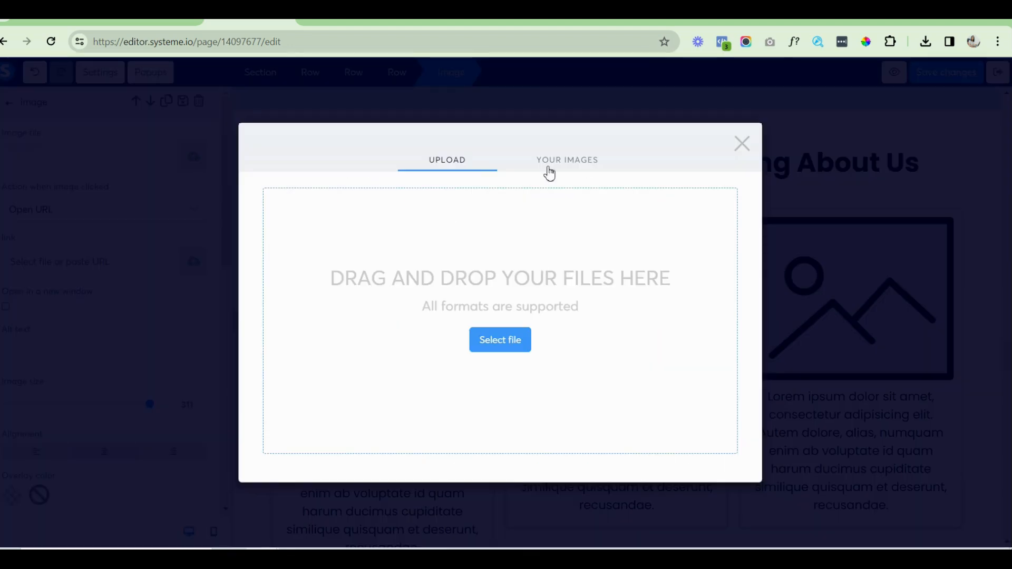
{"action": "left_click", "coordinate": [569, 163]}
{"action": "left_click", "coordinate": [476, 231]}
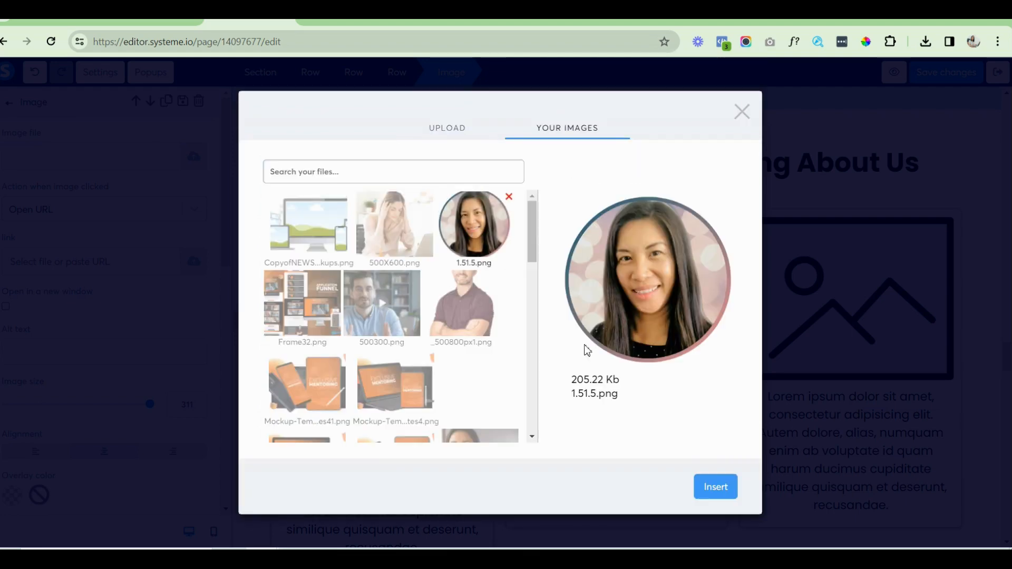
{"action": "left_click", "coordinate": [716, 489]}
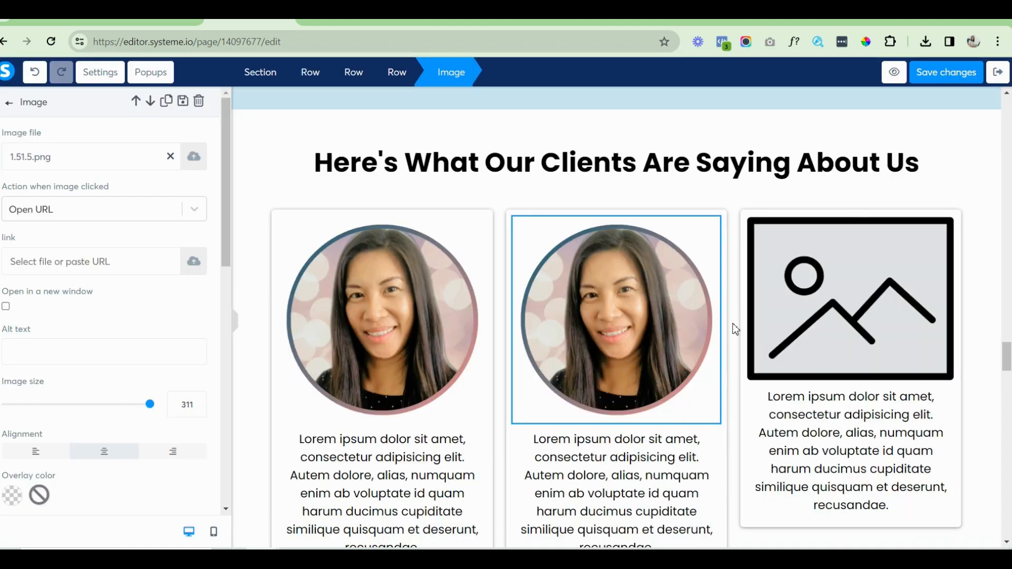
Insert the portrait 1.51.5.png in the third testimonial card and save the page changes.
{"action": "left_click", "coordinate": [856, 309]}
{"action": "left_click", "coordinate": [856, 309]}
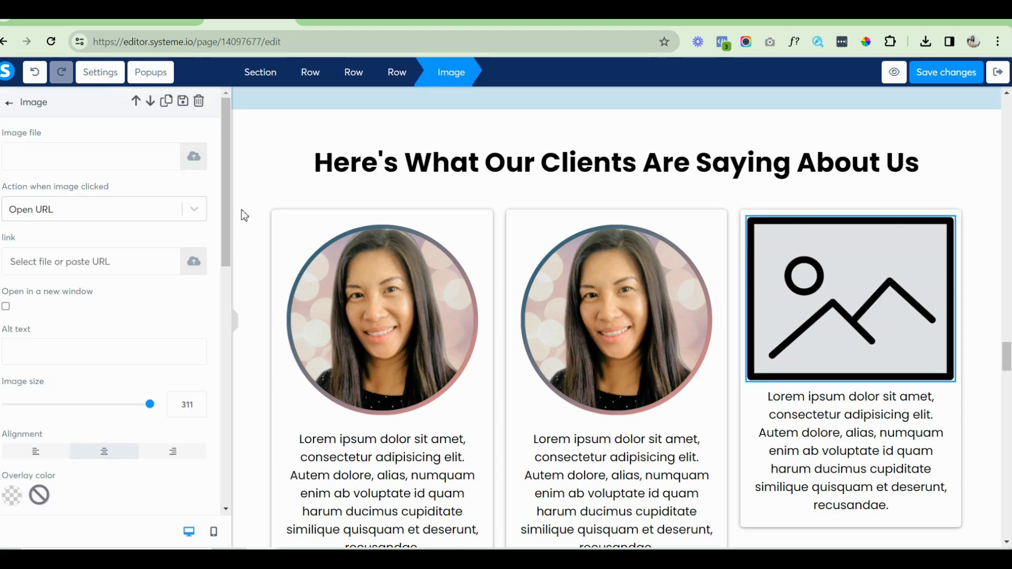
{"action": "left_click", "coordinate": [196, 160]}
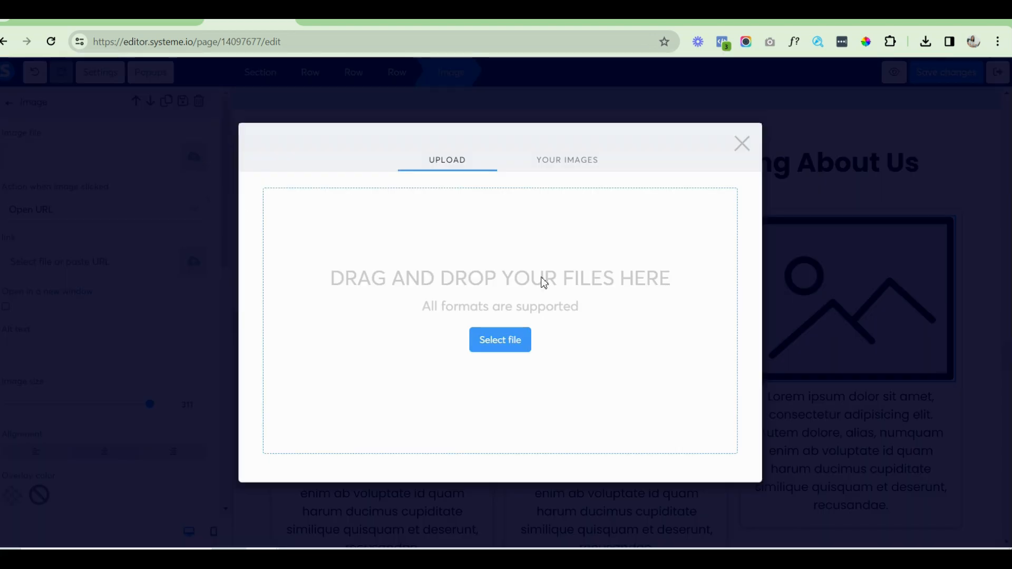
{"action": "left_click", "coordinate": [587, 159]}
{"action": "left_click", "coordinate": [471, 216]}
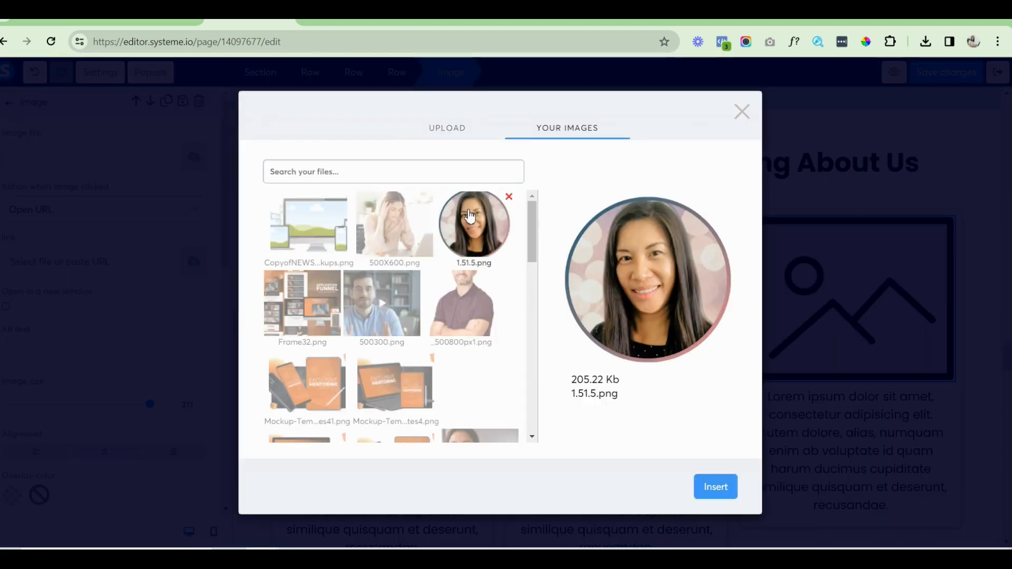
{"action": "left_click", "coordinate": [712, 486]}
{"action": "left_click", "coordinate": [943, 79]}
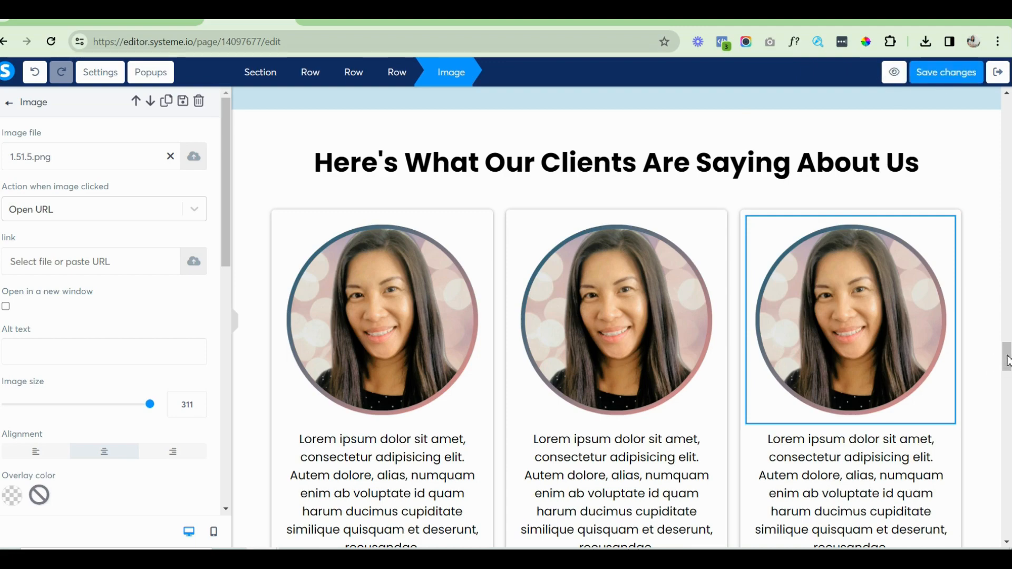
Replace the placeholder under "Here's Everything You Get" with the uploaded CopyofNEWSalesPageMockups.png and reduce the image's size.
{"action": "left_click_drag", "start_coordinate": [1007, 361], "coordinate": [761, 372]}
{"action": "left_click", "coordinate": [558, 354]}
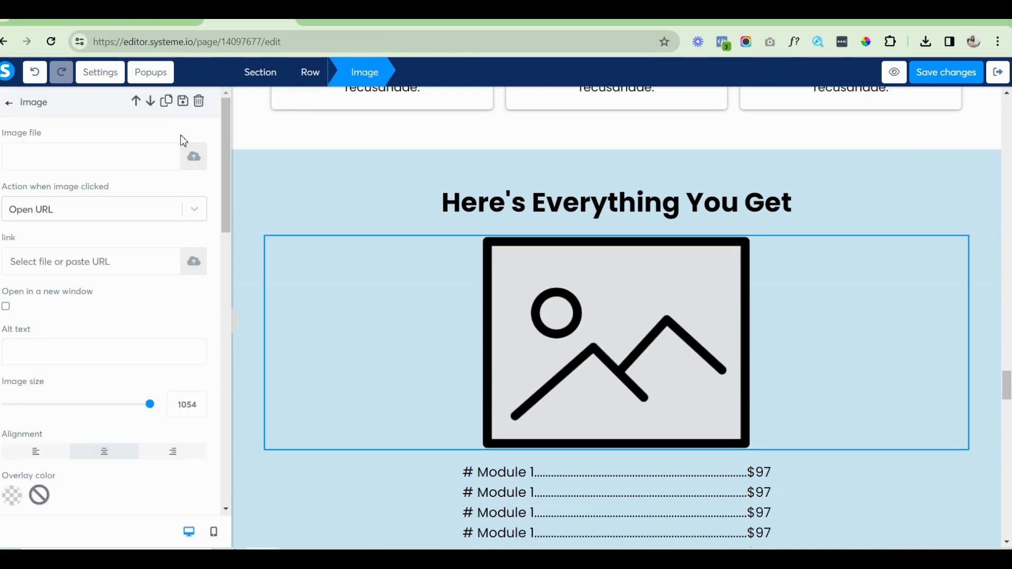
{"action": "left_click", "coordinate": [199, 161]}
{"action": "left_click", "coordinate": [555, 159]}
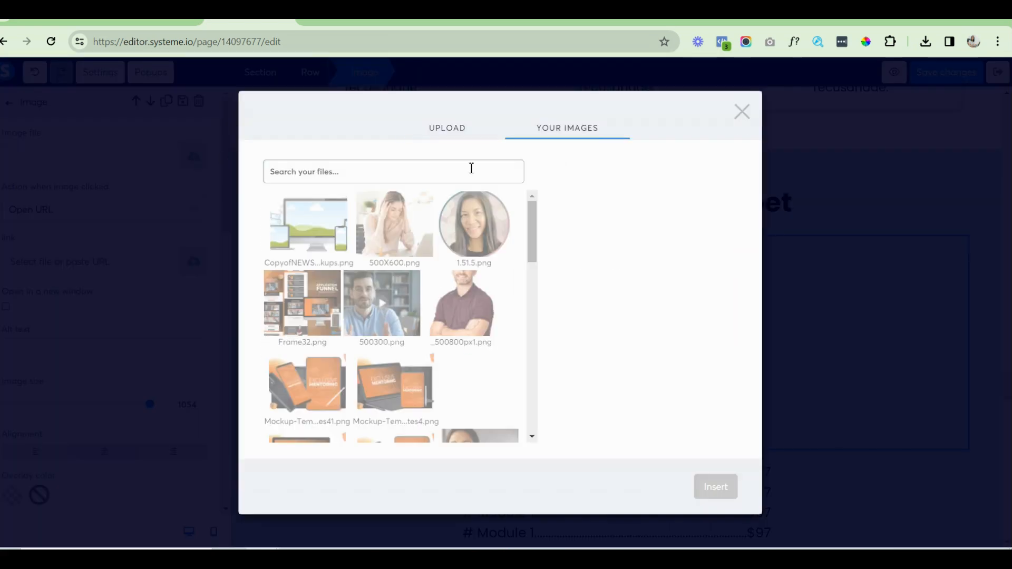
{"action": "left_click", "coordinate": [394, 224]}
{"action": "left_click", "coordinate": [309, 224]}
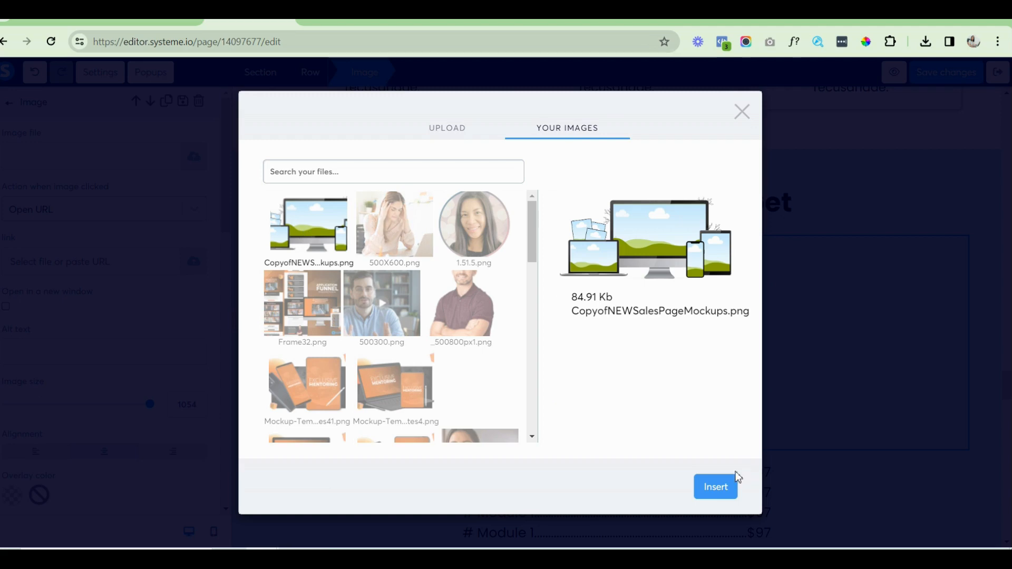
{"action": "left_click", "coordinate": [721, 484]}
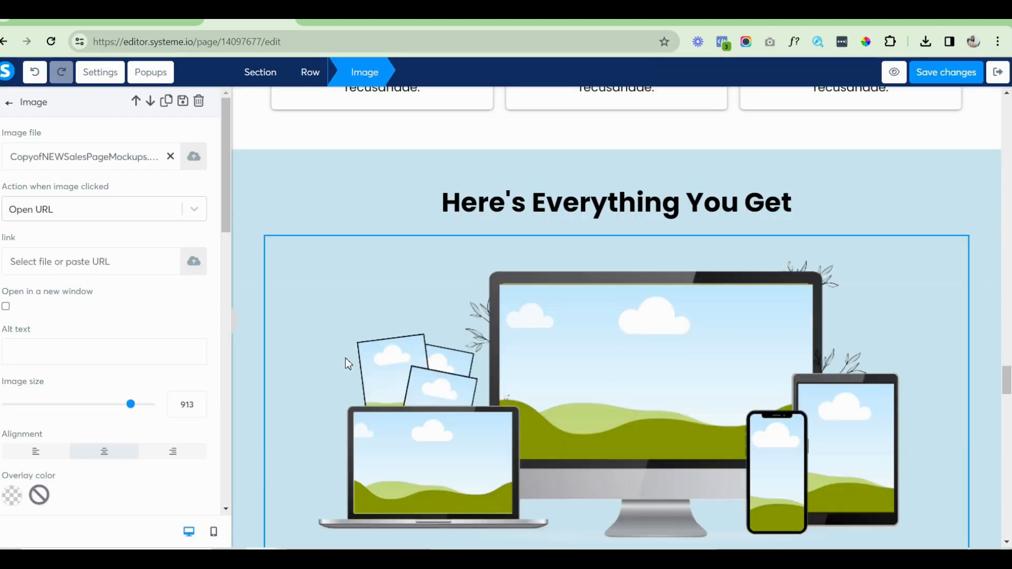
{"action": "left_click_drag", "start_coordinate": [131, 406], "coordinate": [113, 406]}
Select the placeholder image beside "Meet Your Coach" and save the page changes.
{"action": "left_click_drag", "start_coordinate": [1007, 385], "coordinate": [1005, 451]}
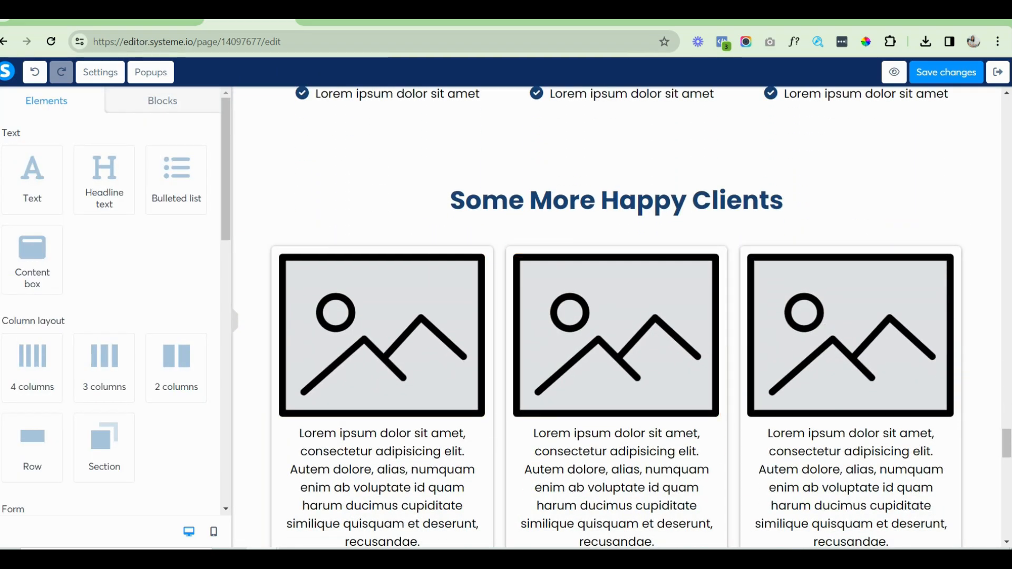
{"action": "left_click_drag", "start_coordinate": [1006, 445], "coordinate": [1006, 476]}
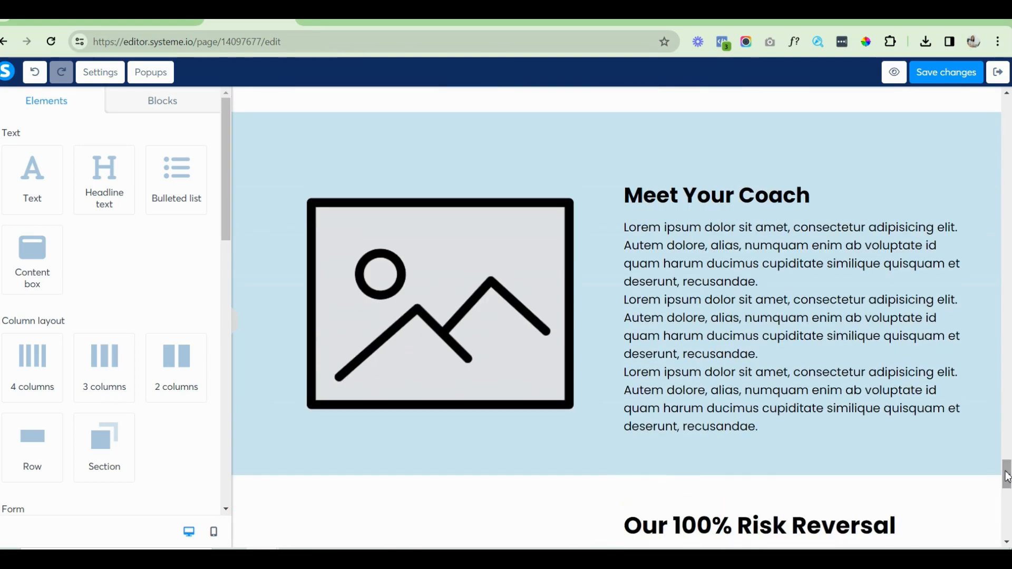
{"action": "left_click", "coordinate": [947, 80]}
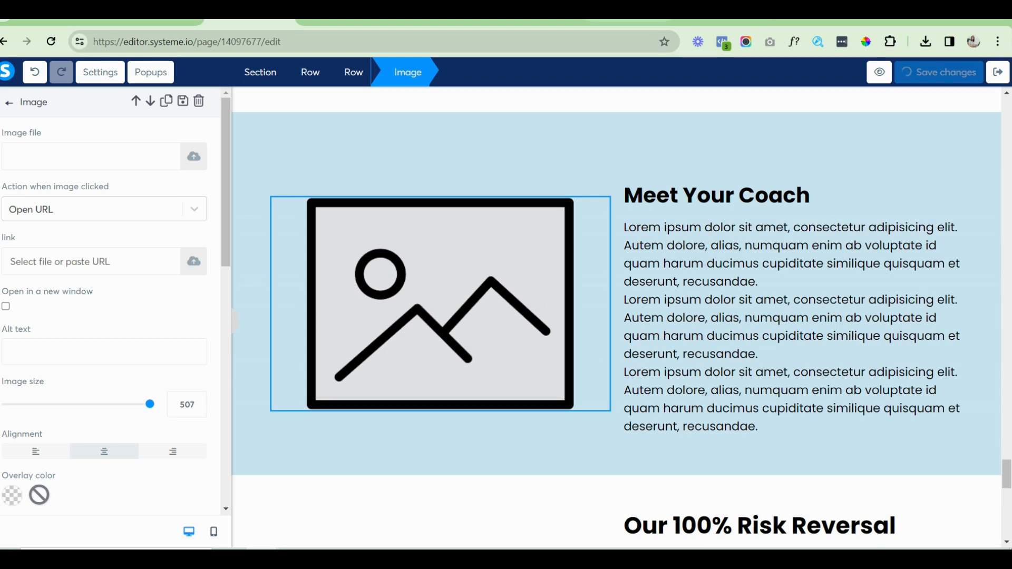
Switch to Canva, download only page 1 with the blue-blazer portrait as a PNG, and close the downloaded image's preview.
{"action": "left_click", "coordinate": [628, 22]}
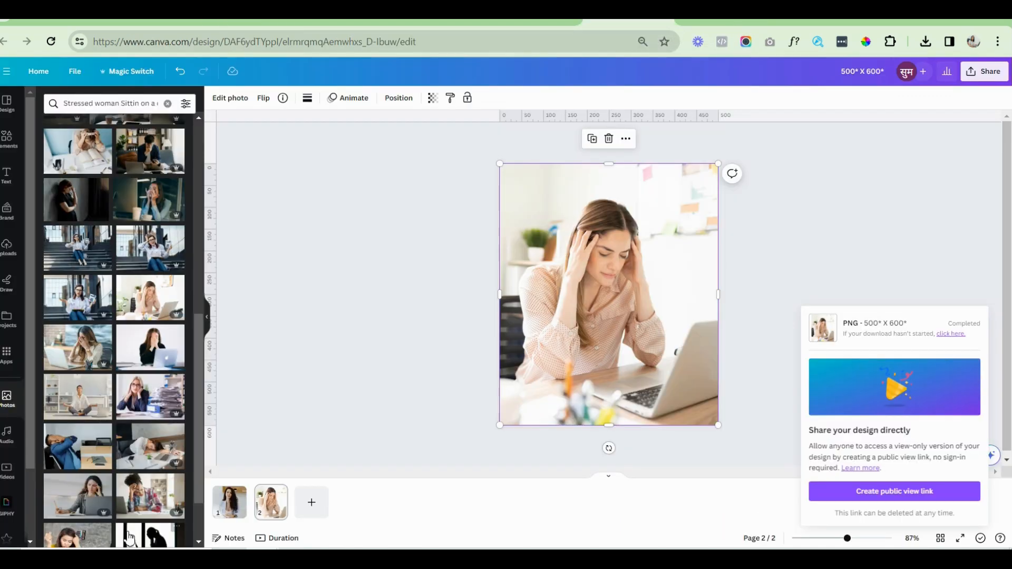
{"action": "left_click", "coordinate": [229, 511]}
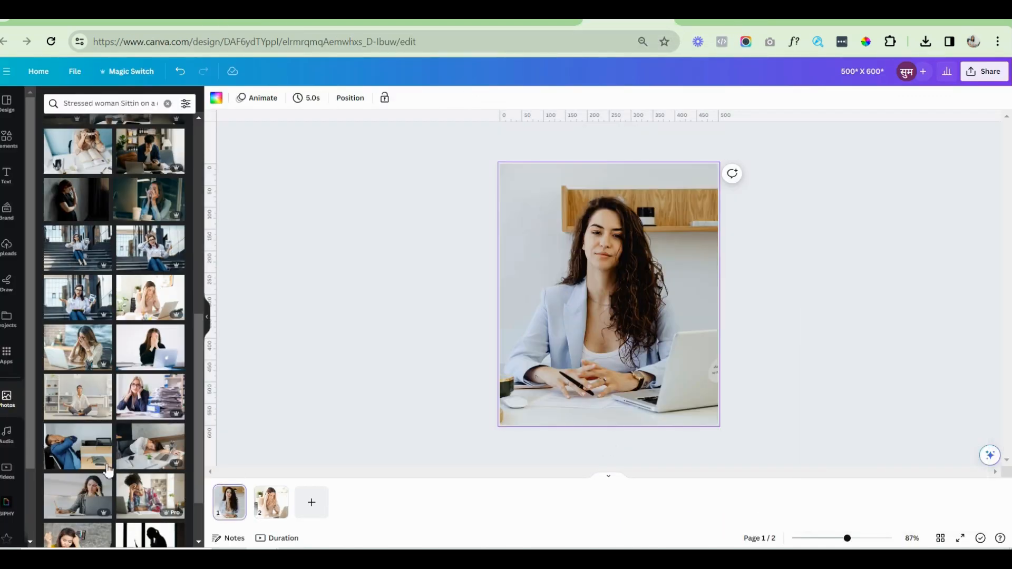
{"action": "left_click", "coordinate": [984, 73]}
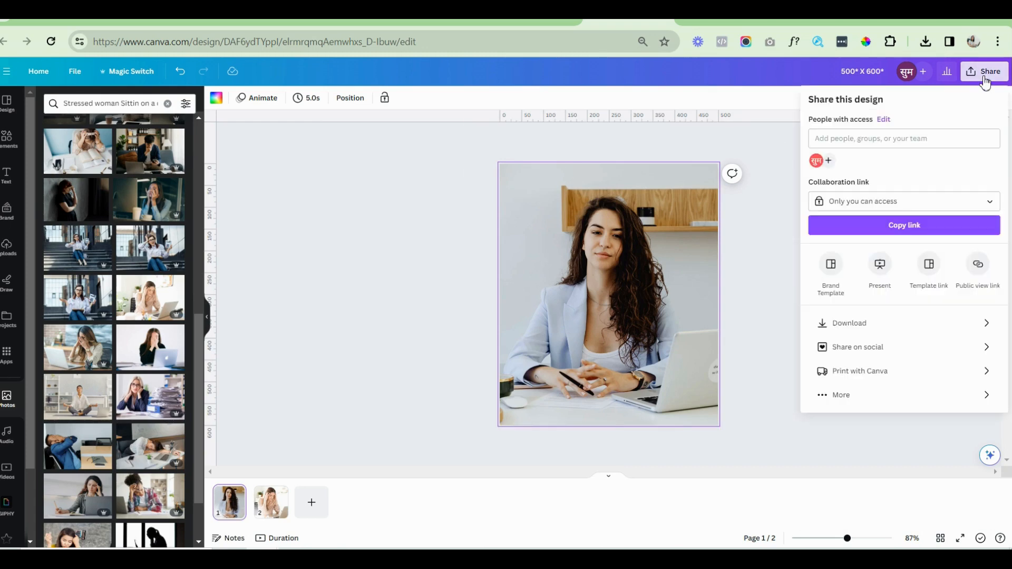
{"action": "left_click", "coordinate": [865, 324]}
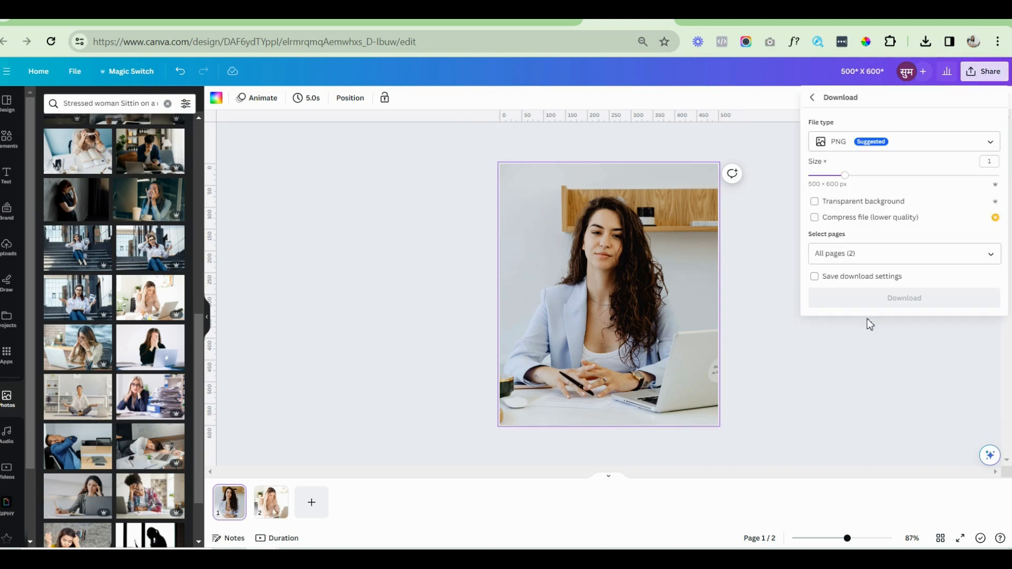
{"action": "left_click", "coordinate": [869, 261]}
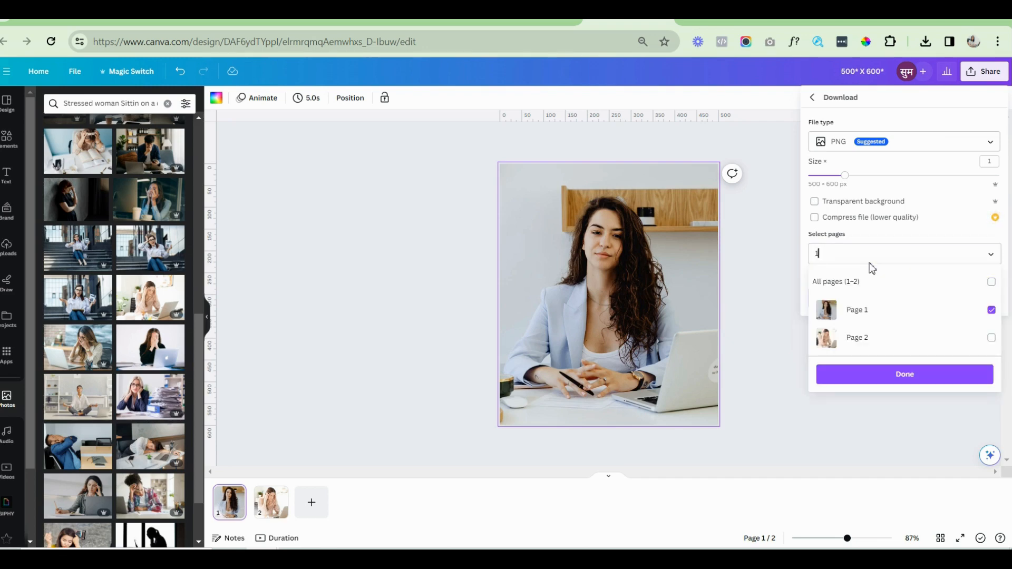
{"action": "left_click", "coordinate": [873, 380]}
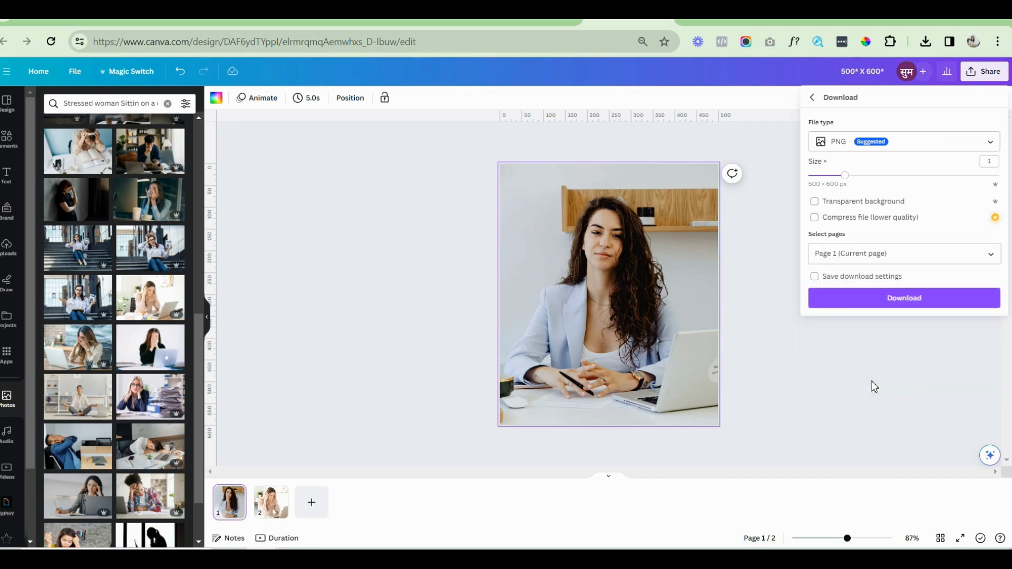
{"action": "left_click", "coordinate": [861, 302]}
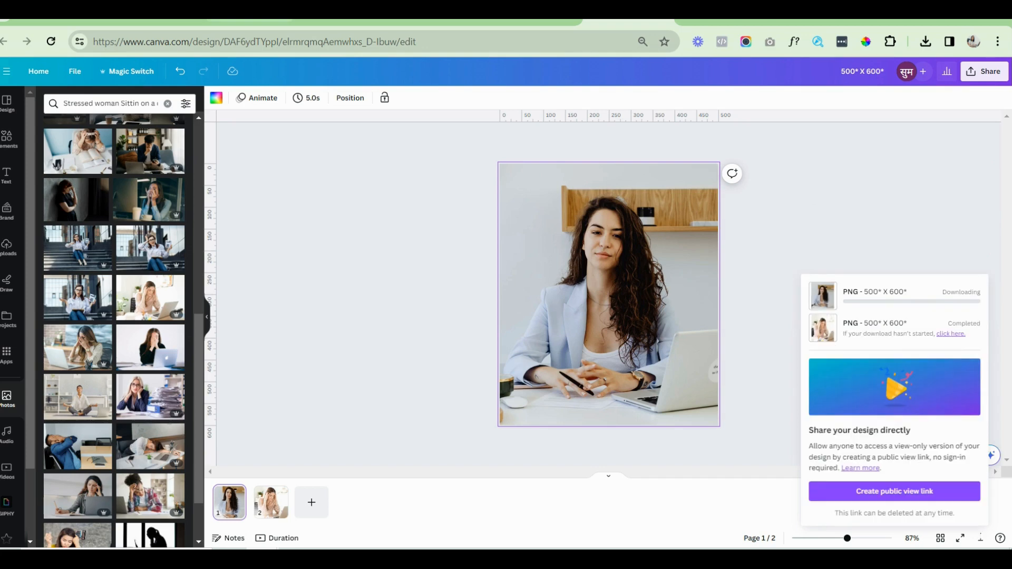
{"action": "left_click", "coordinate": [249, 21]}
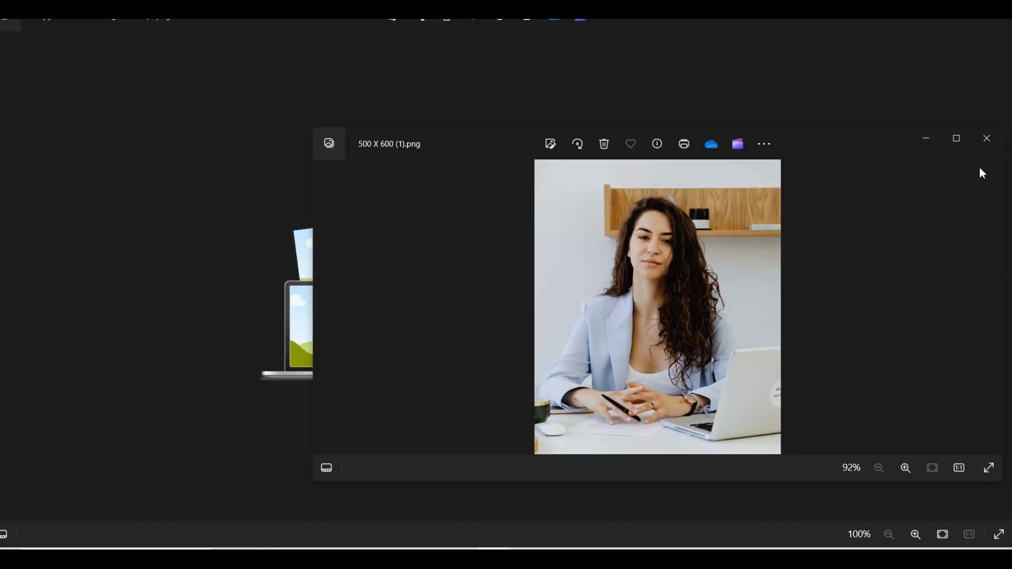
{"action": "left_click", "coordinate": [987, 138]}
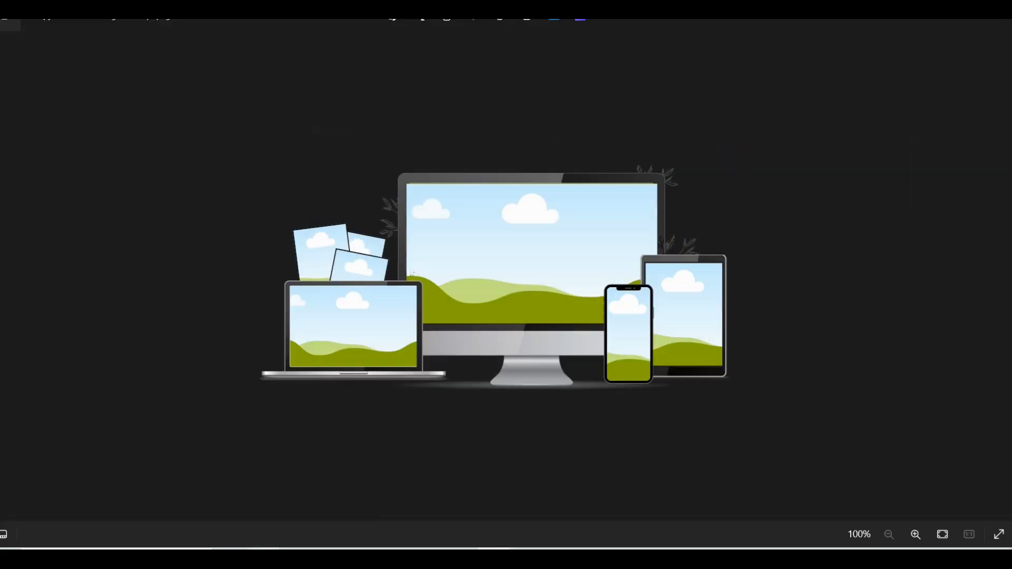
Return to the systeme.io editor, upload 500 X 600 (1) from Downloads and insert it in place of the "Meet Your Coach" placeholder.
{"action": "mouse_move", "coordinate": [263, 557]}
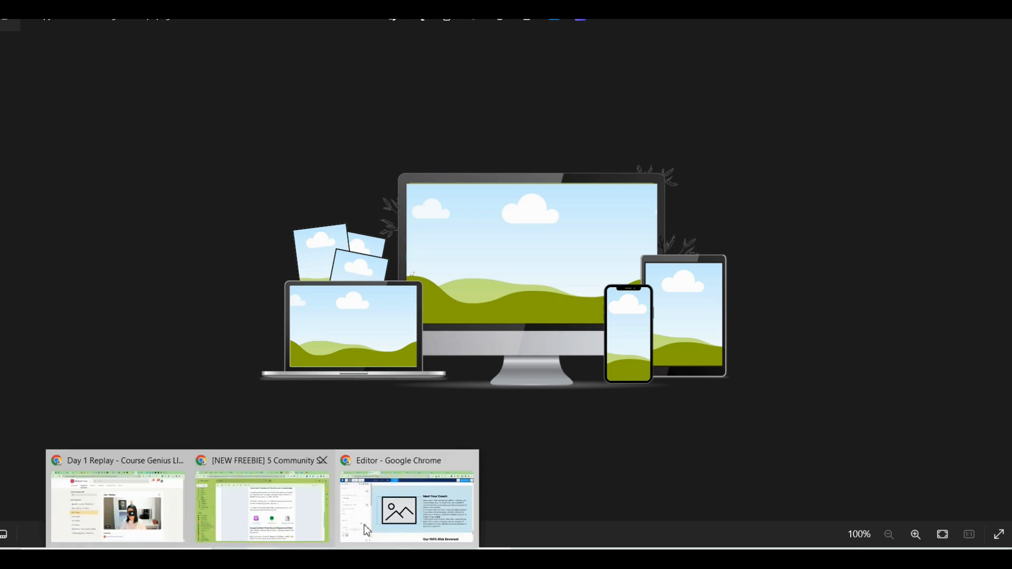
{"action": "left_click", "coordinate": [368, 530]}
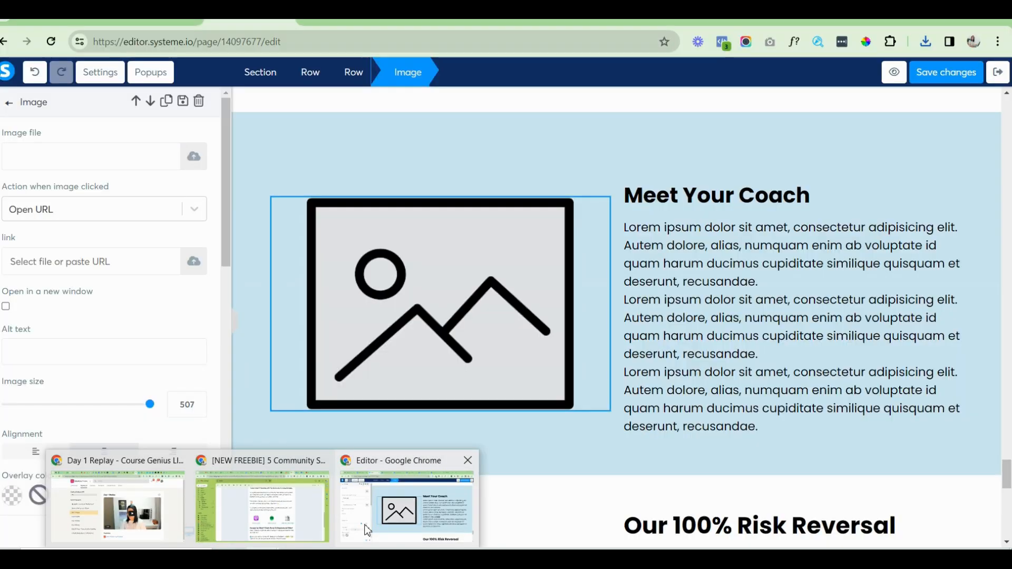
{"action": "left_click", "coordinate": [194, 157]}
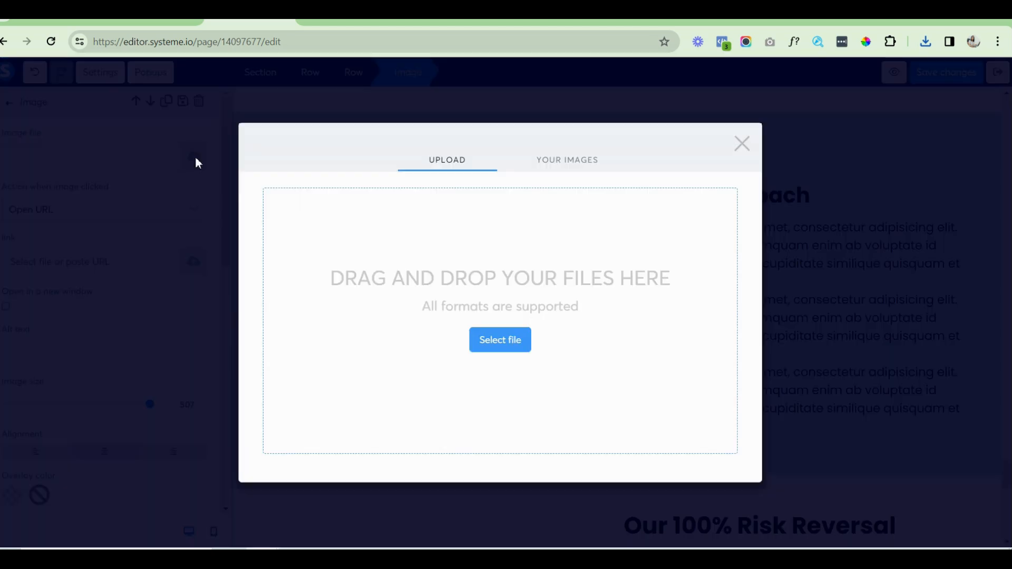
{"action": "left_click", "coordinate": [487, 339]}
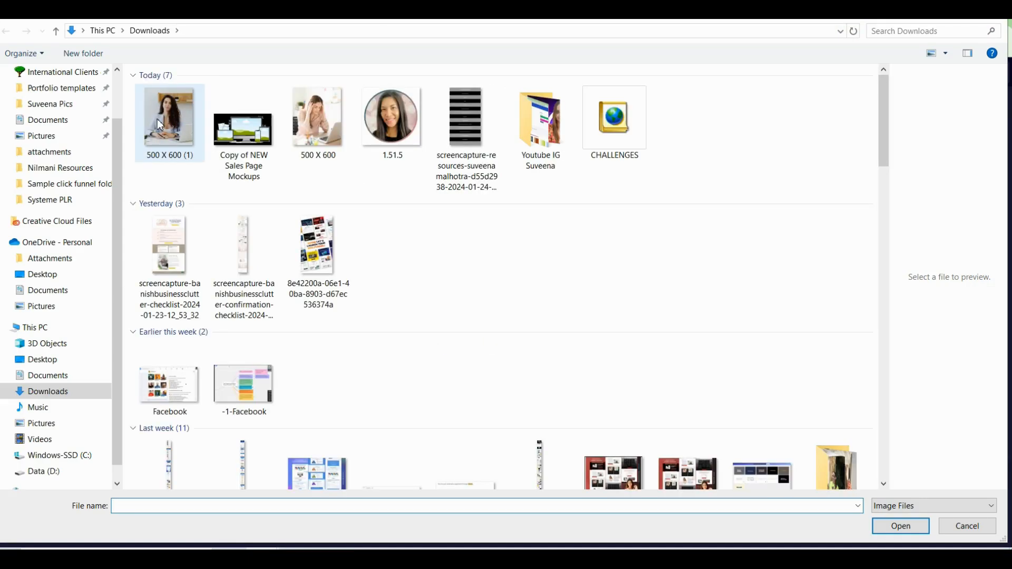
{"action": "double_click", "coordinate": [161, 125]}
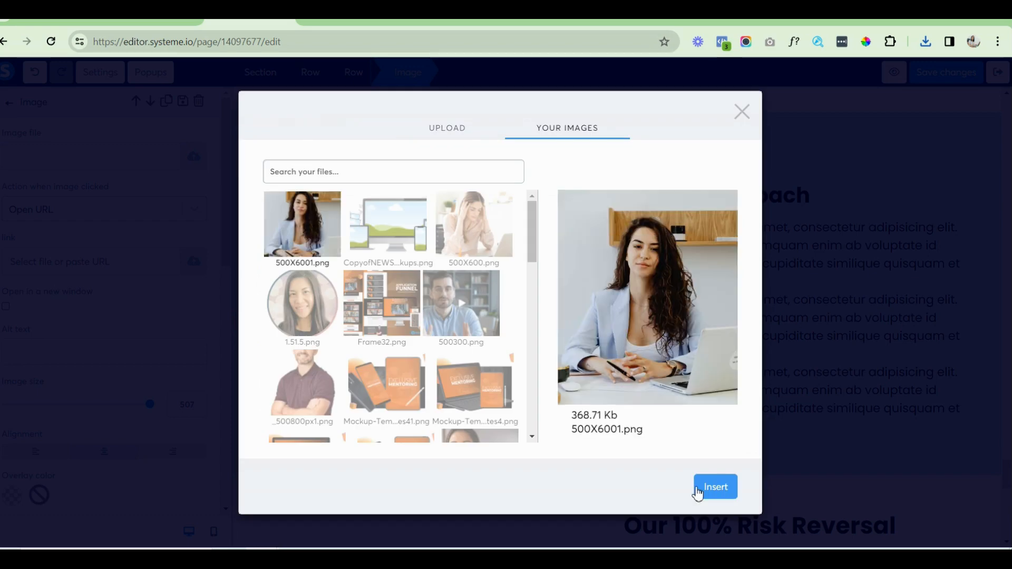
{"action": "left_click", "coordinate": [715, 489]}
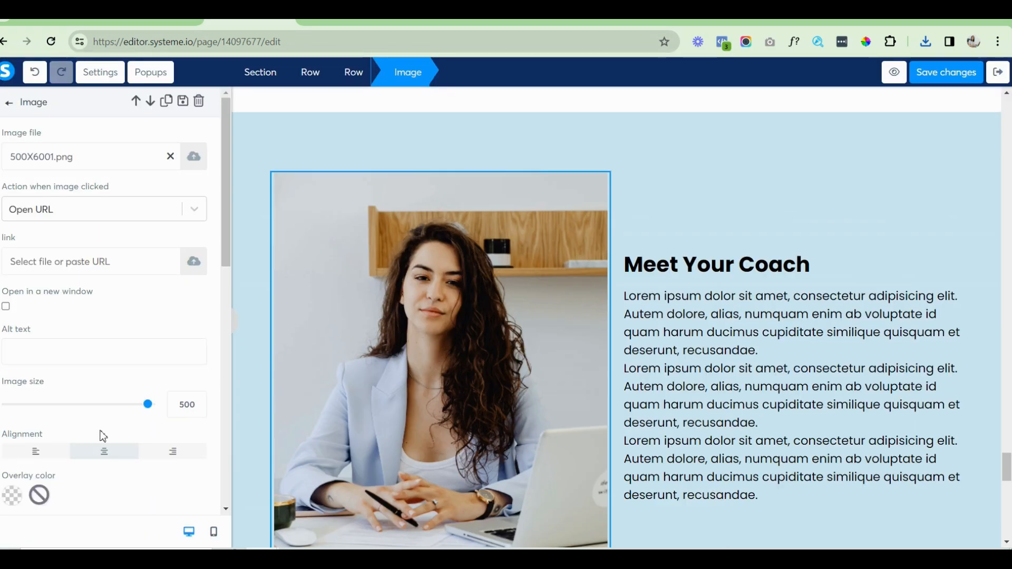
Reduce the size of the "Meet Your Coach" portrait and save the page changes.
{"action": "left_click_drag", "start_coordinate": [148, 405], "coordinate": [120, 404]}
{"action": "left_click_drag", "start_coordinate": [1006, 469], "coordinate": [1009, 518]}
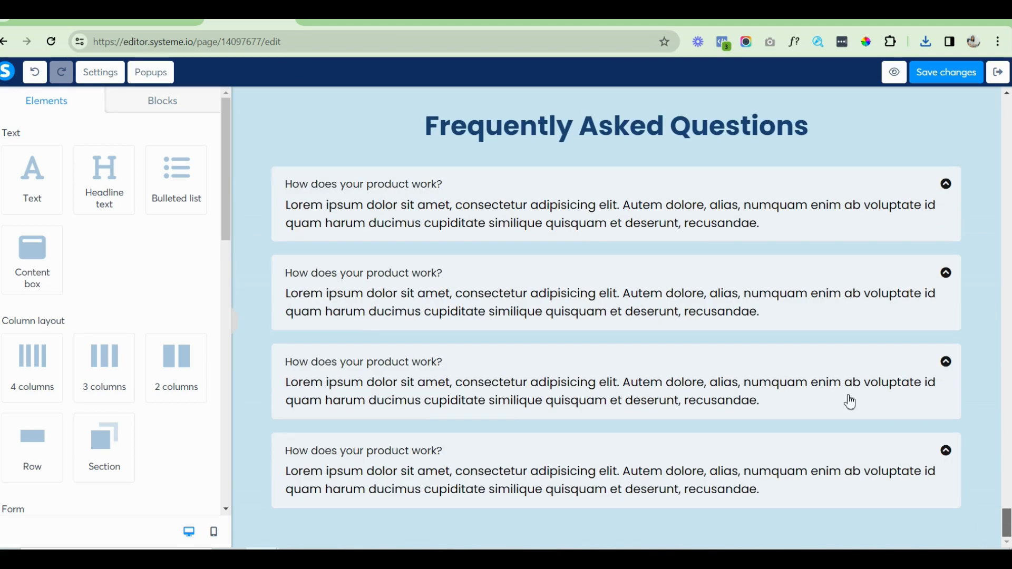
{"action": "left_click", "coordinate": [932, 78]}
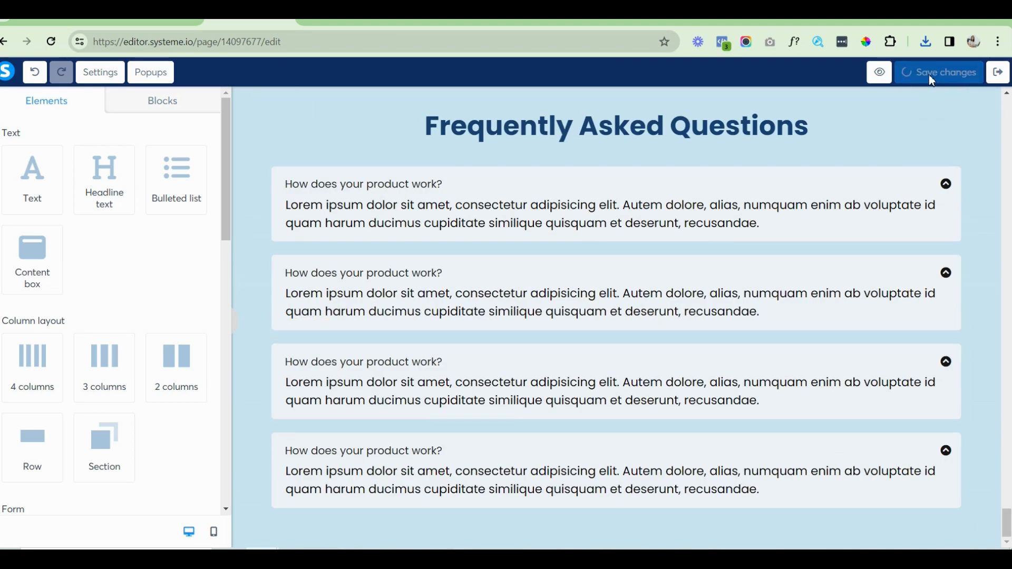